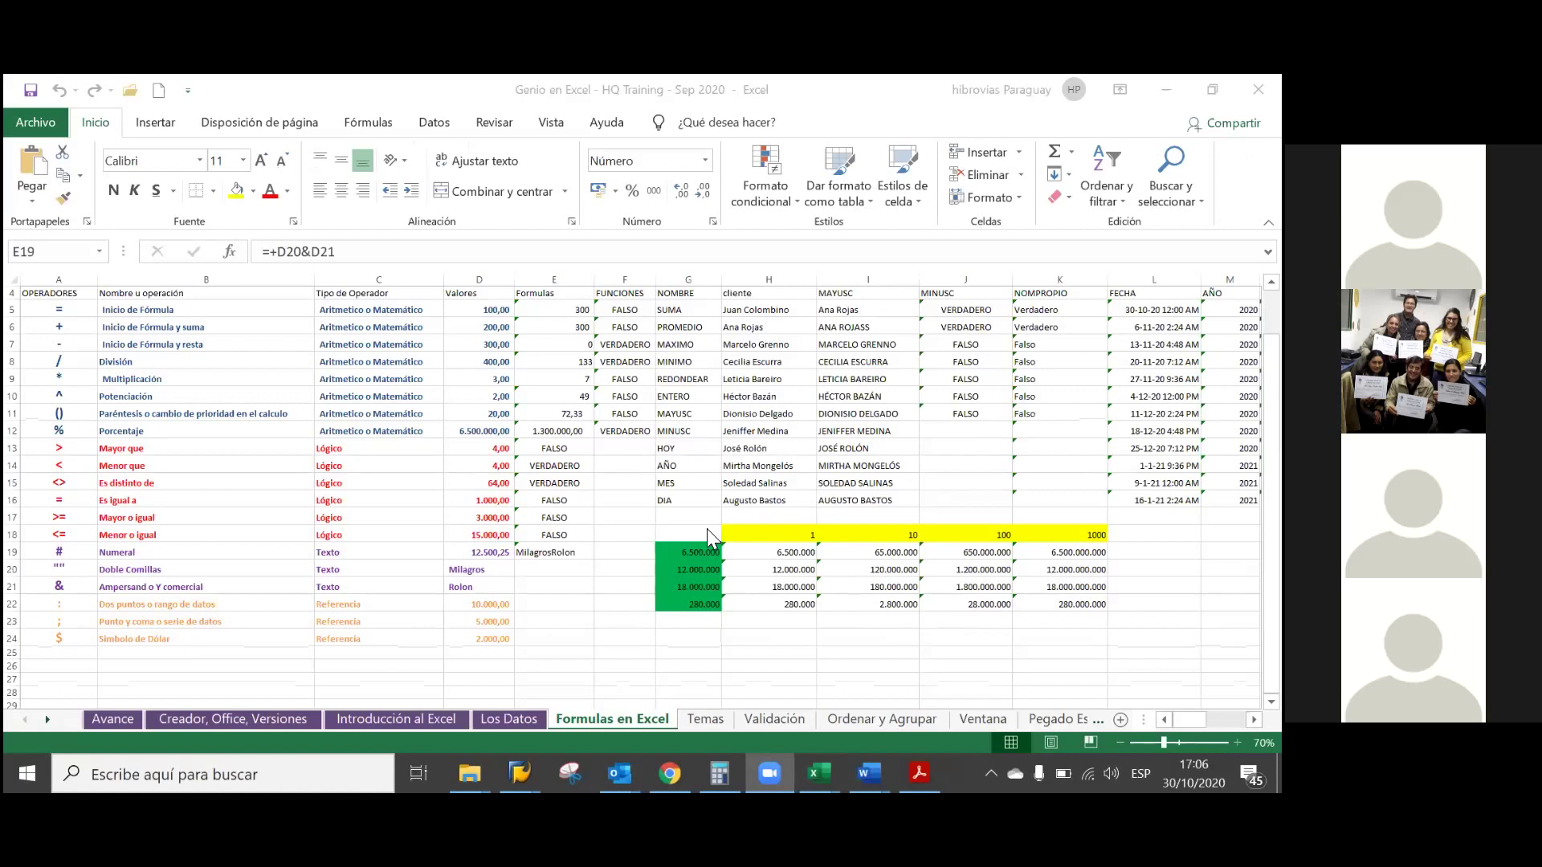
- Return to the Formulas en Excel sheet and click into it to show the date-part columns
key("XF86AudioLowerVolume")
key("XF86AudioLowerVolume")
key("XF86AudioLowerVolume")
key("XF86AudioLowerVolume")
key("alt+Tab")
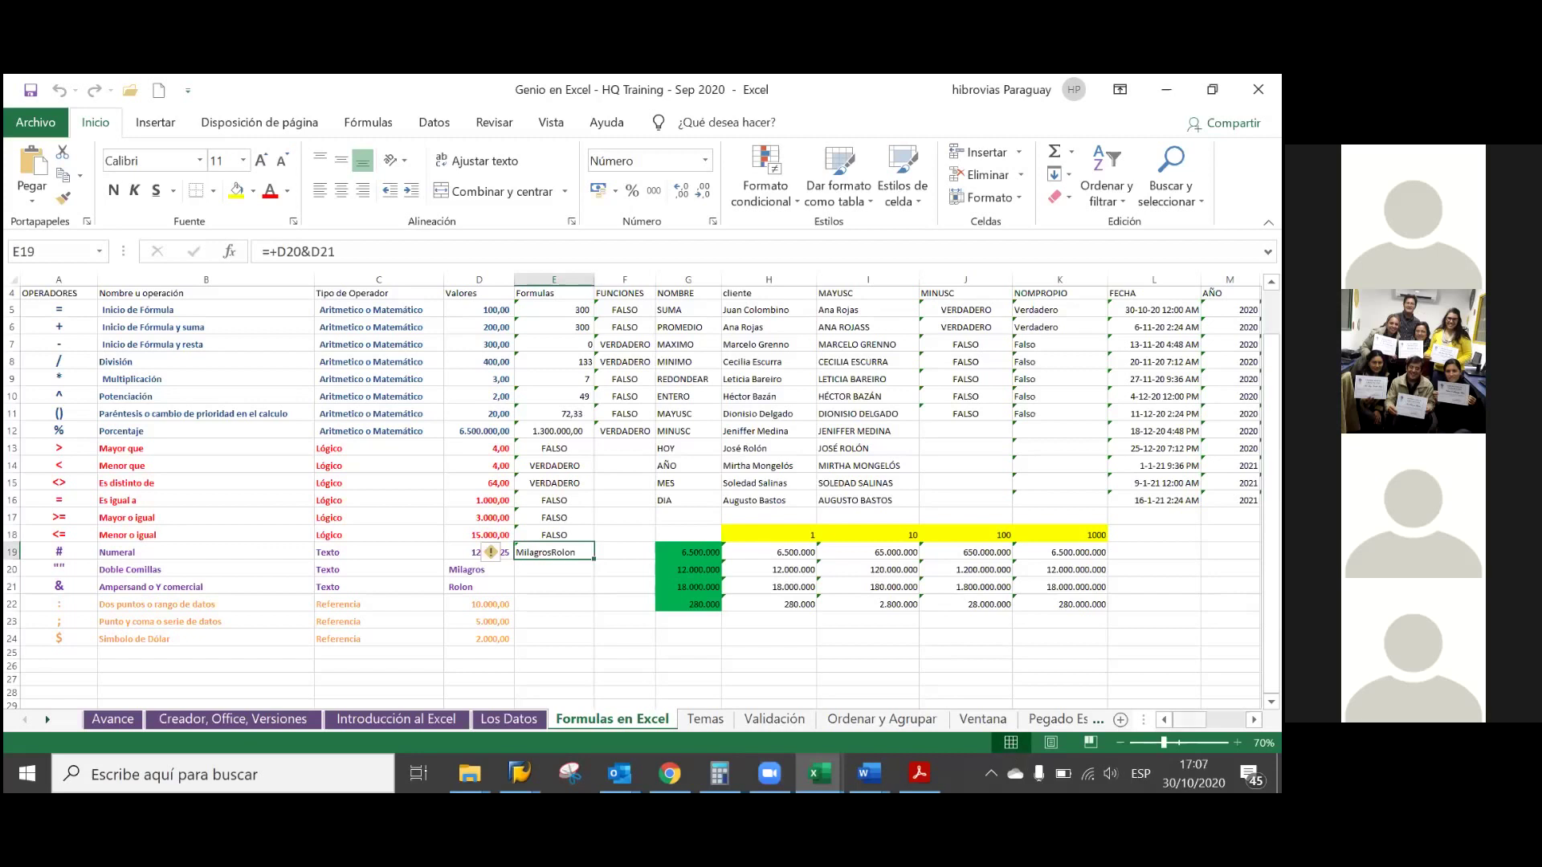
left_click(1254, 719)
scroll(972, 462, "right", 1)
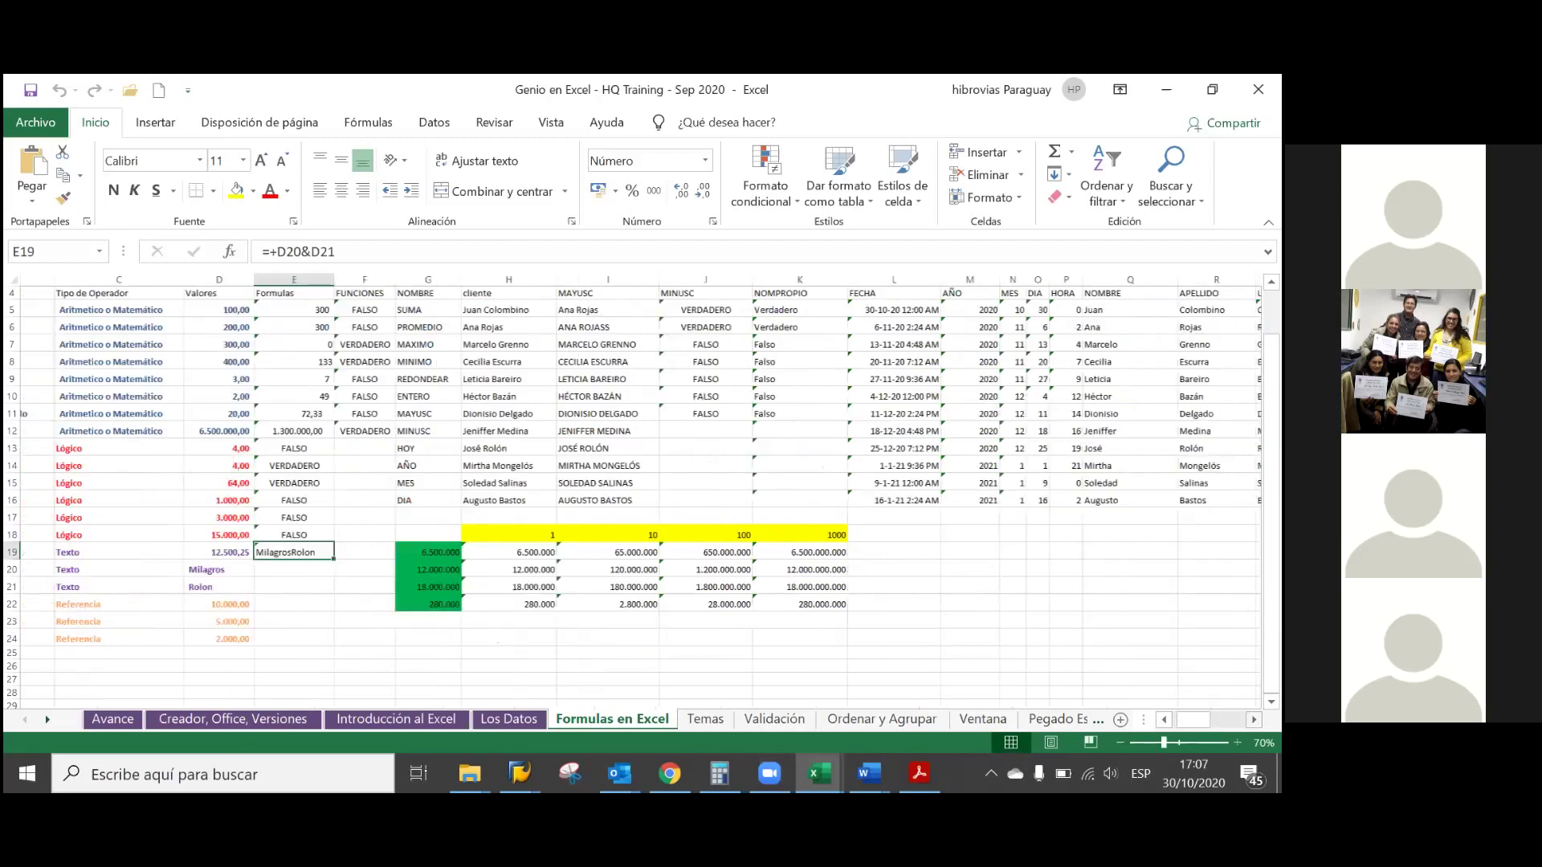
scroll(971, 462, "right", 1)
left_click(853, 313)
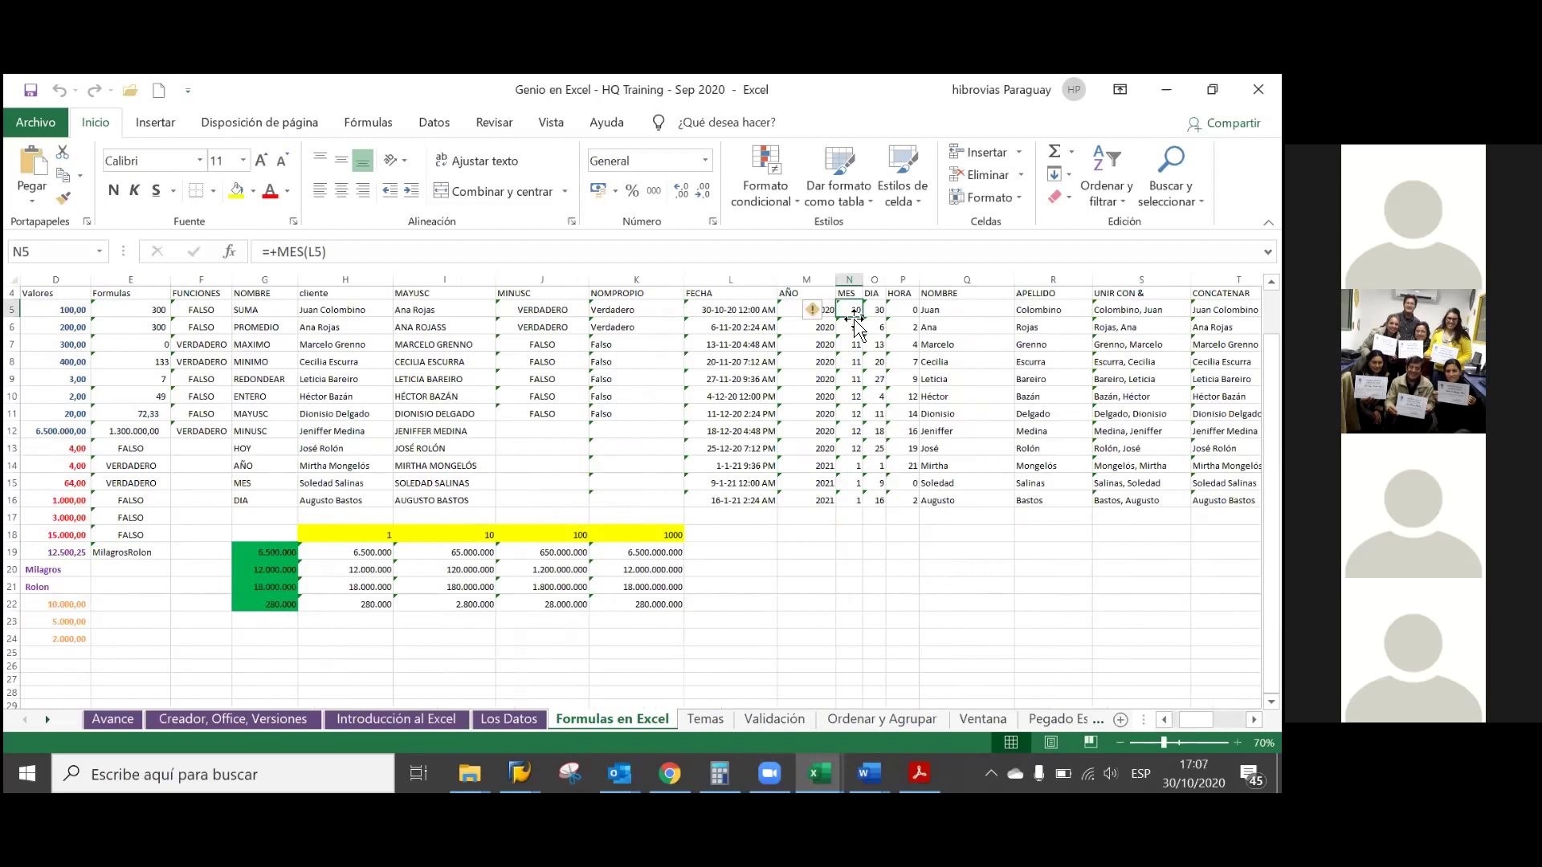
key("Right")
key("Right")
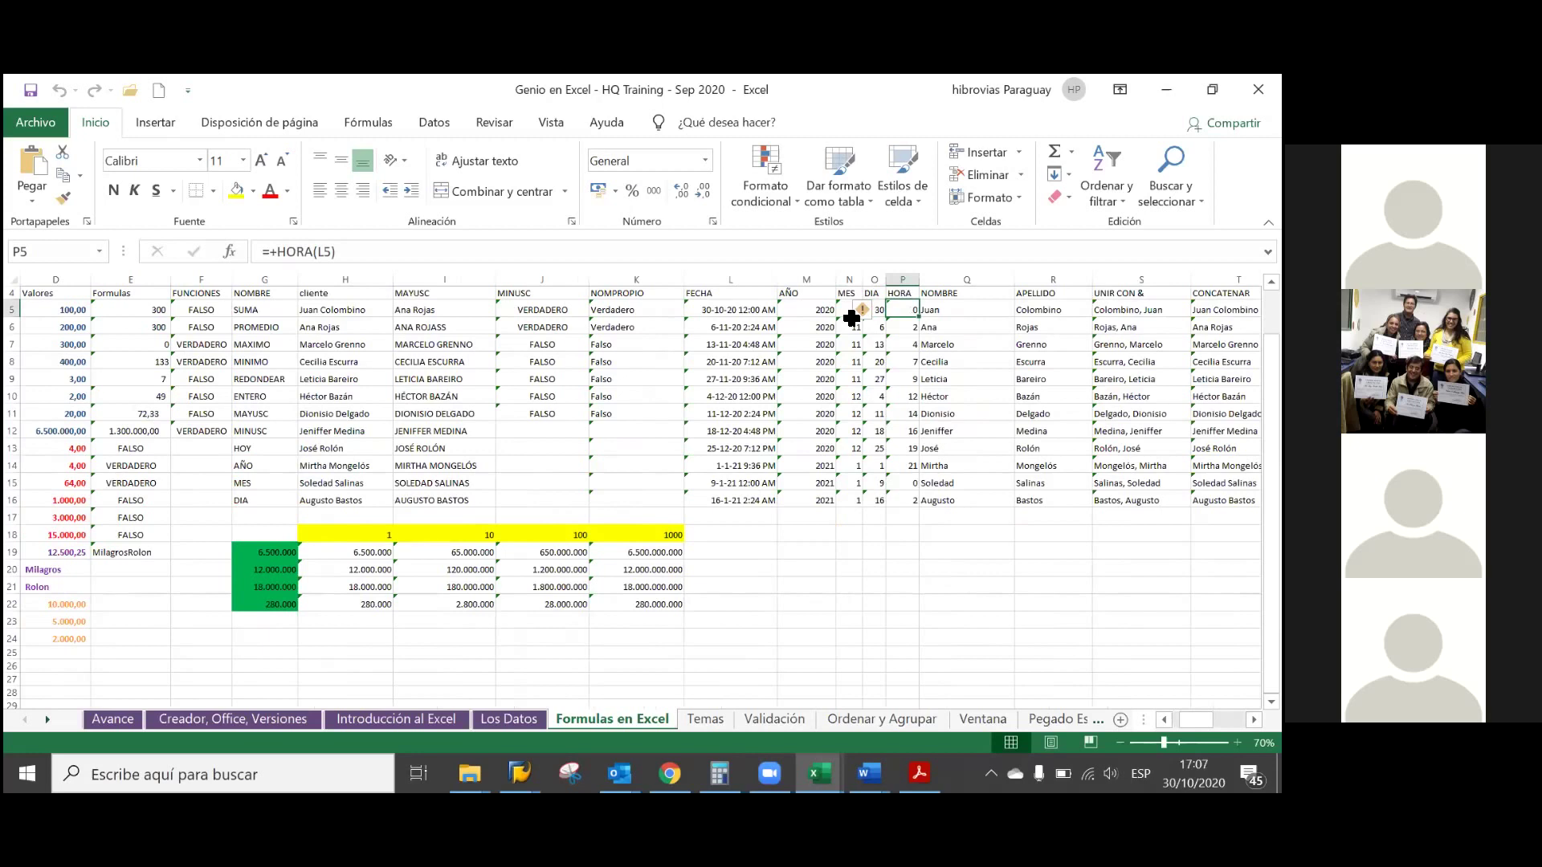
key("XF86AudioRaiseVolume")
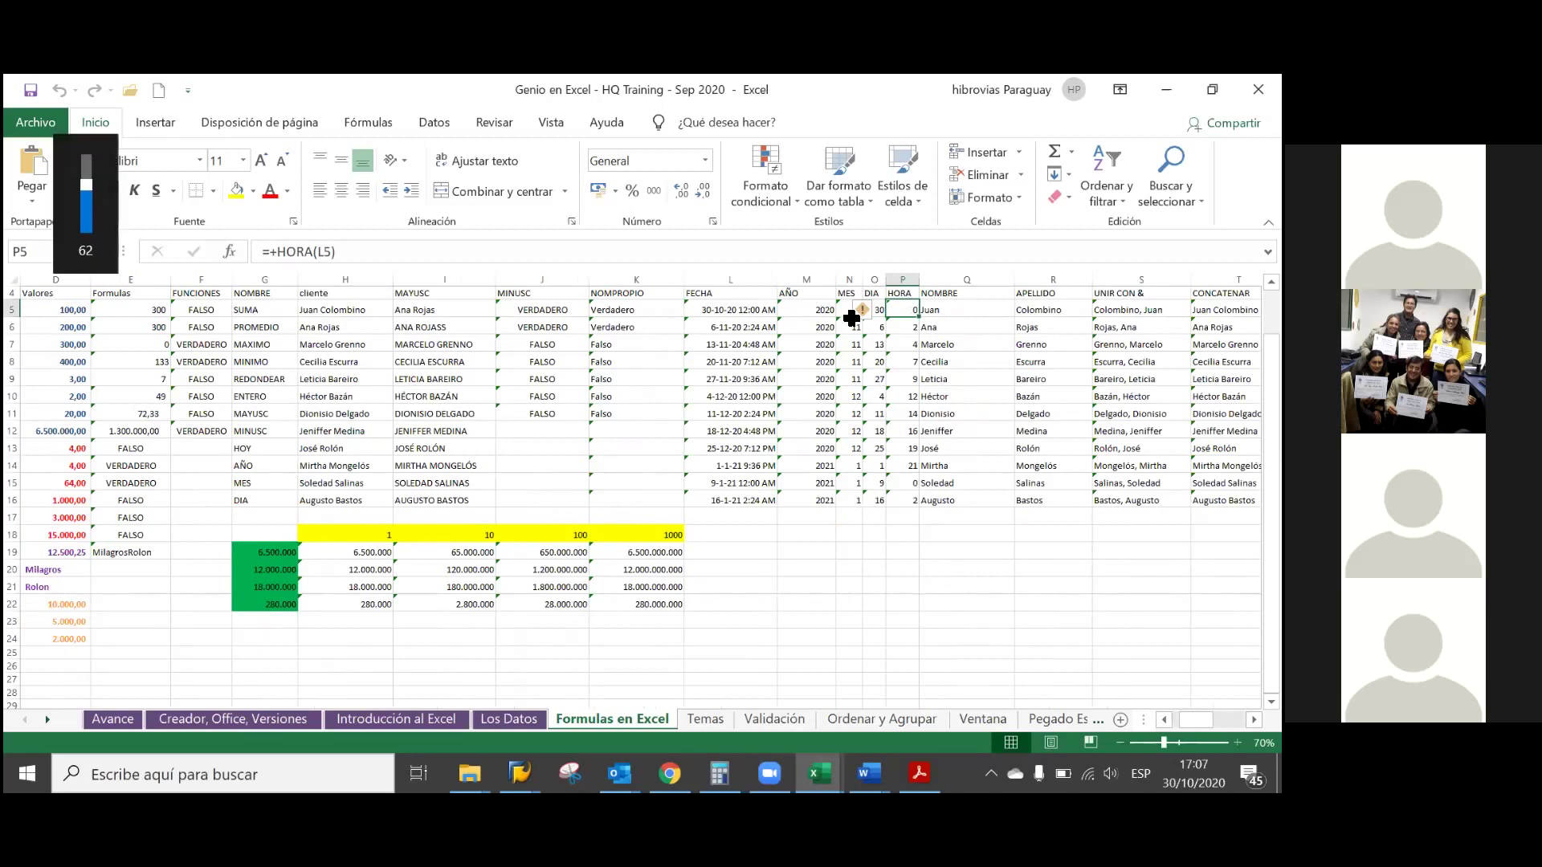
key("XF86AudioRaiseVolume")
key("XF86AudioRaiseVolume")
key("XF86AudioRaiseVolume")
key("XF86AudioRaiseVolume")
key("XF86AudioRaiseVolume")
key("XF86AudioRaiseVolume")
key("XF86AudioRaiseVolume")
key("XF86AudioRaiseVolume")
key("XF86AudioRaiseVolume")
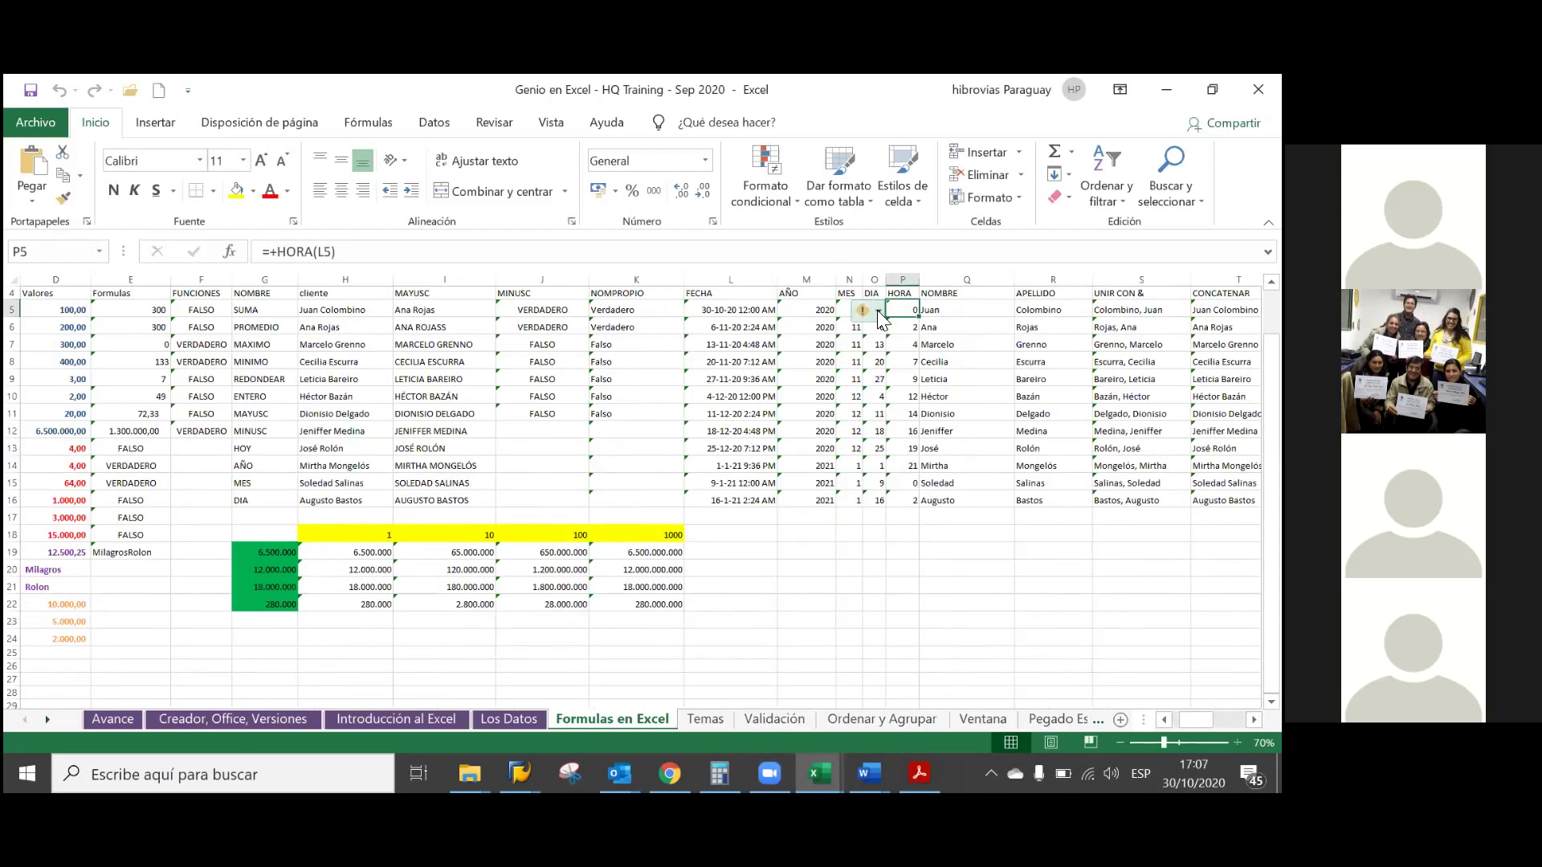
- Insert two blank columns before the NOMBRE column
left_click(942, 276)
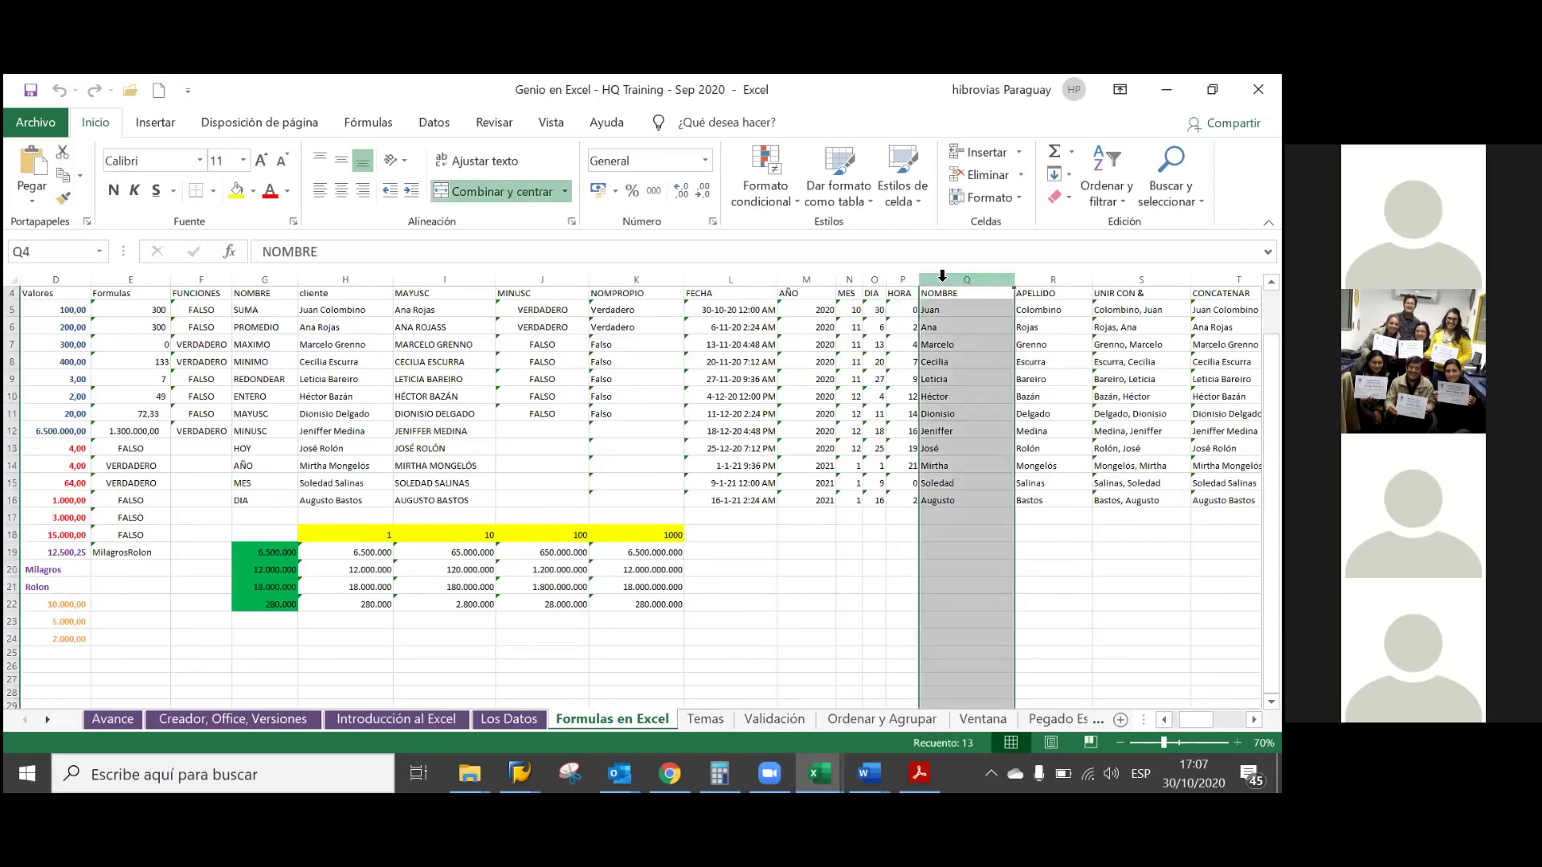
right_click(942, 277)
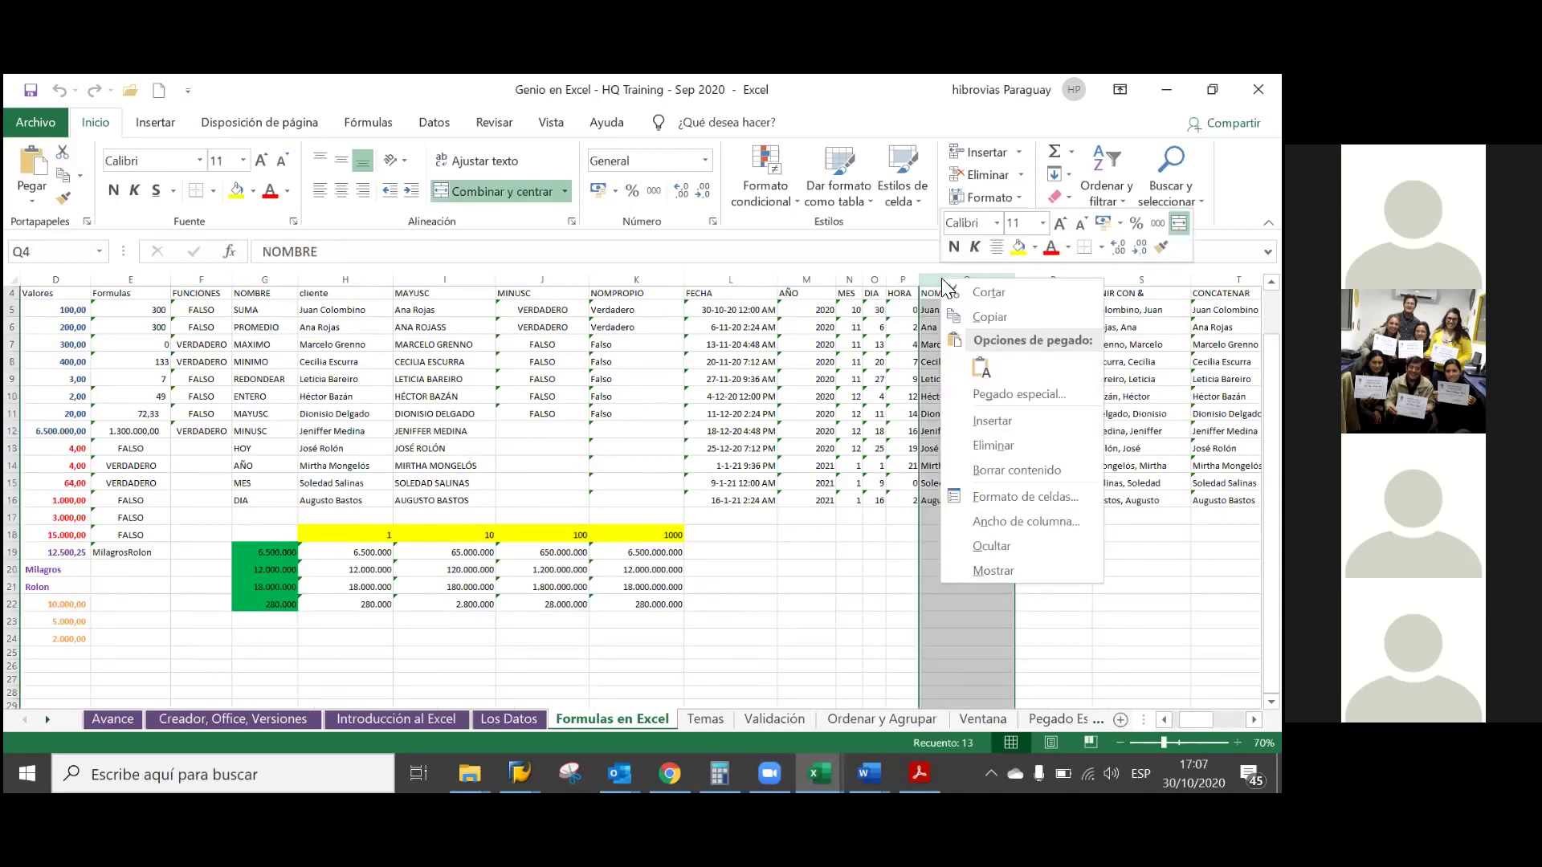
left_click(962, 421)
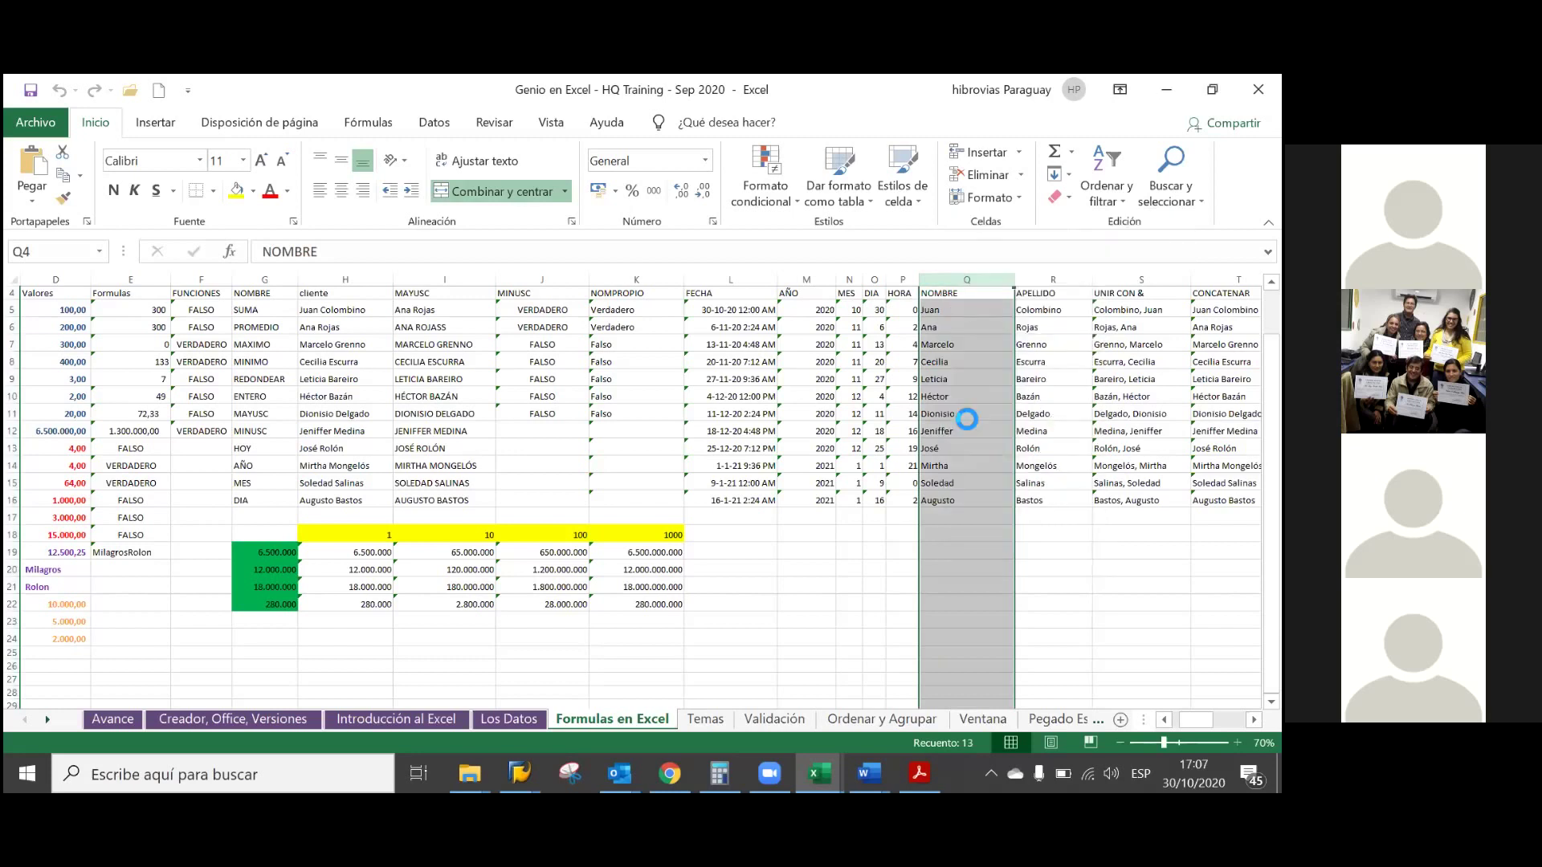
right_click(940, 283)
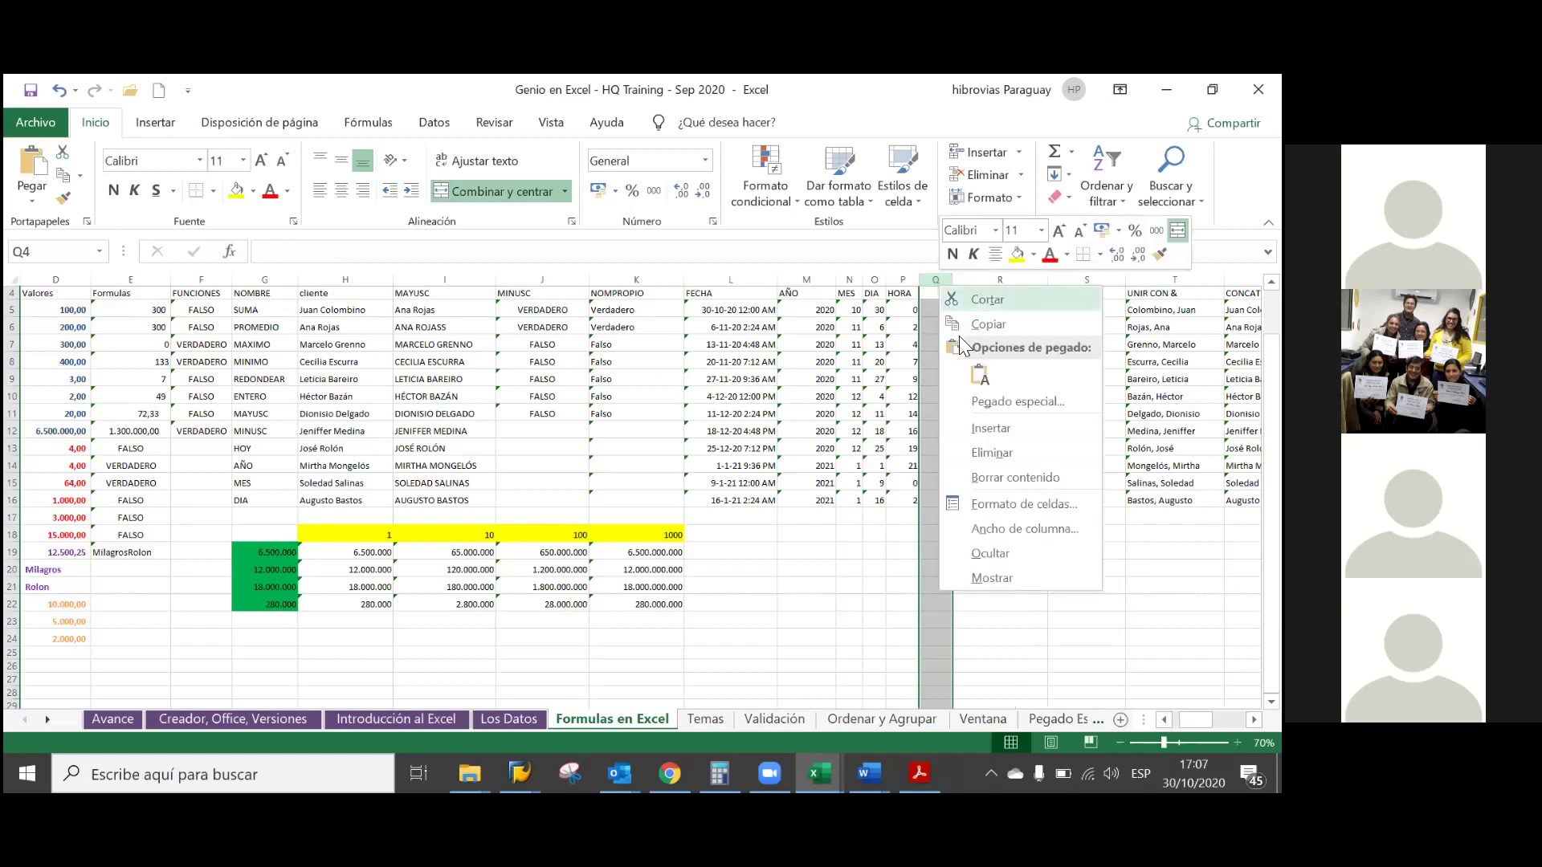
left_click(965, 424)
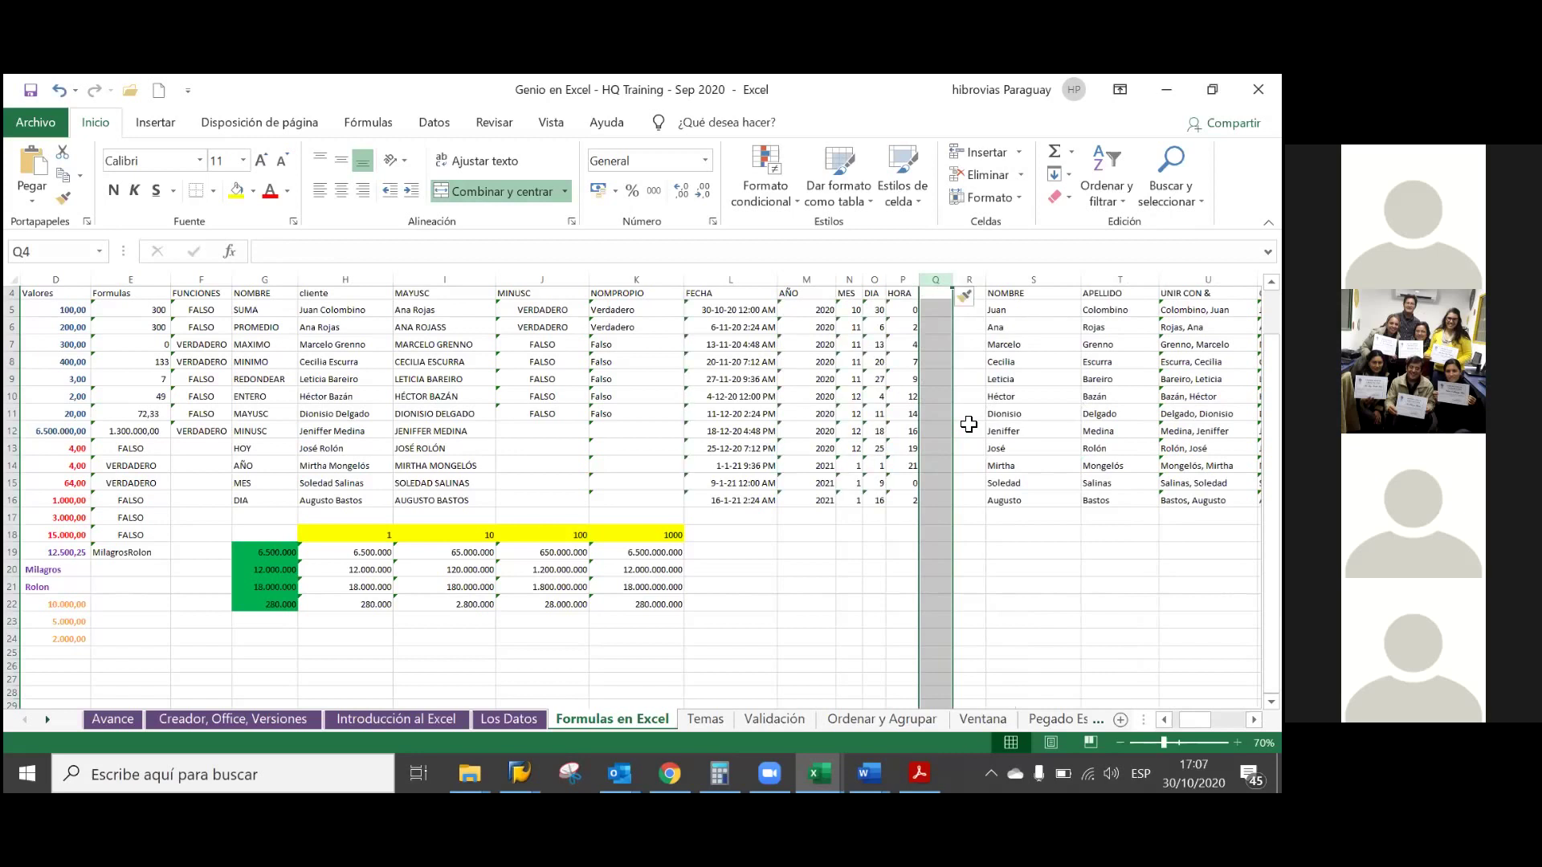
- Head the new columns Minuto (Q4) and Segundo (R4), autofitting Segundo's width
type("miNT")
key("BackSpace")
key("BackSpace")
key("BackSpace")
type("Minuto")
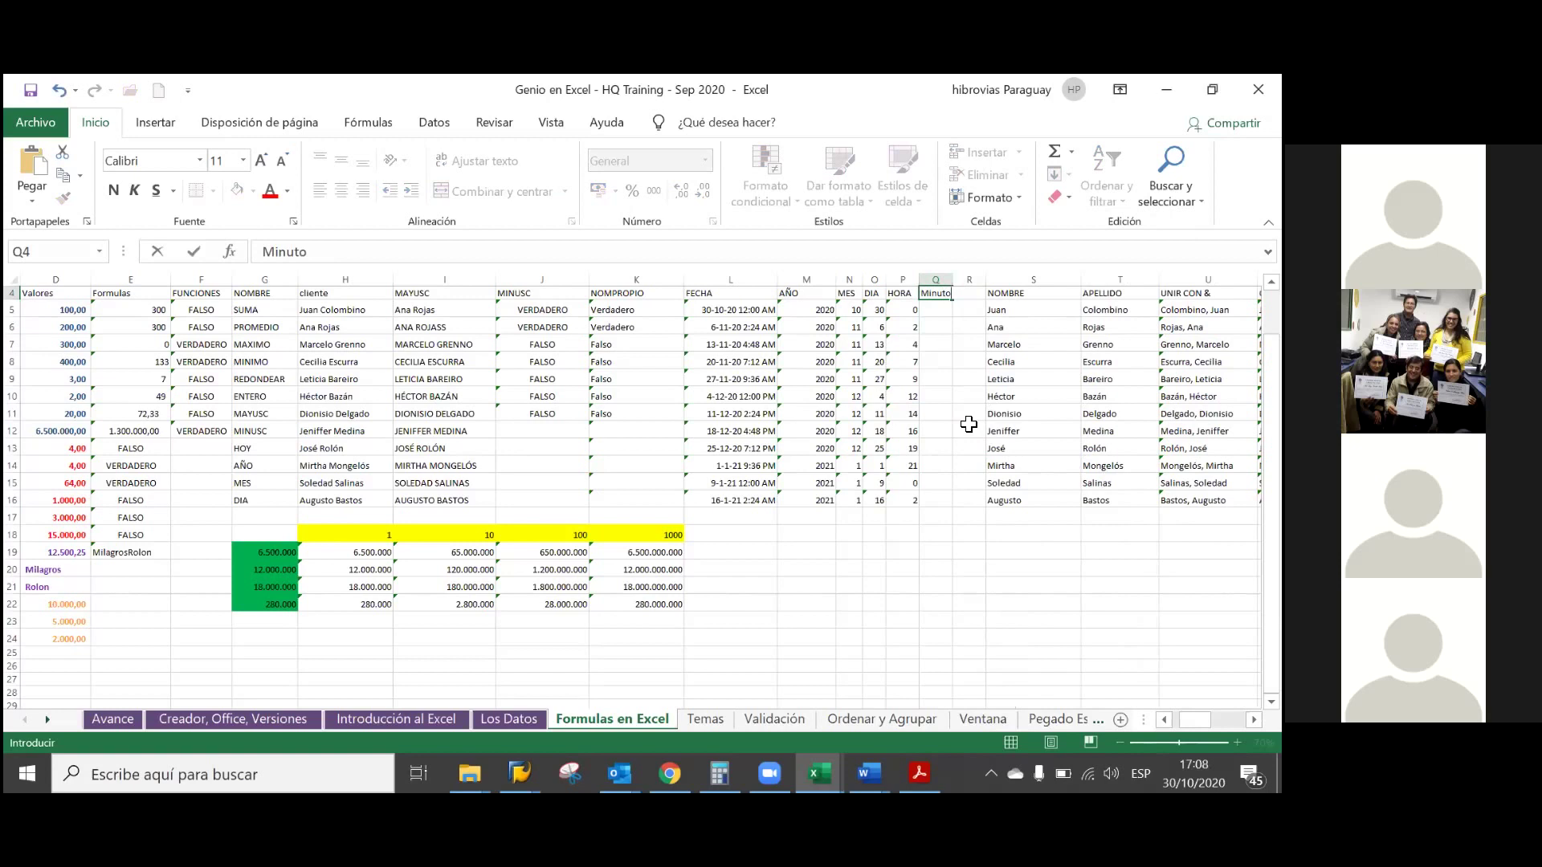
key("Tab")
type("Segundo")
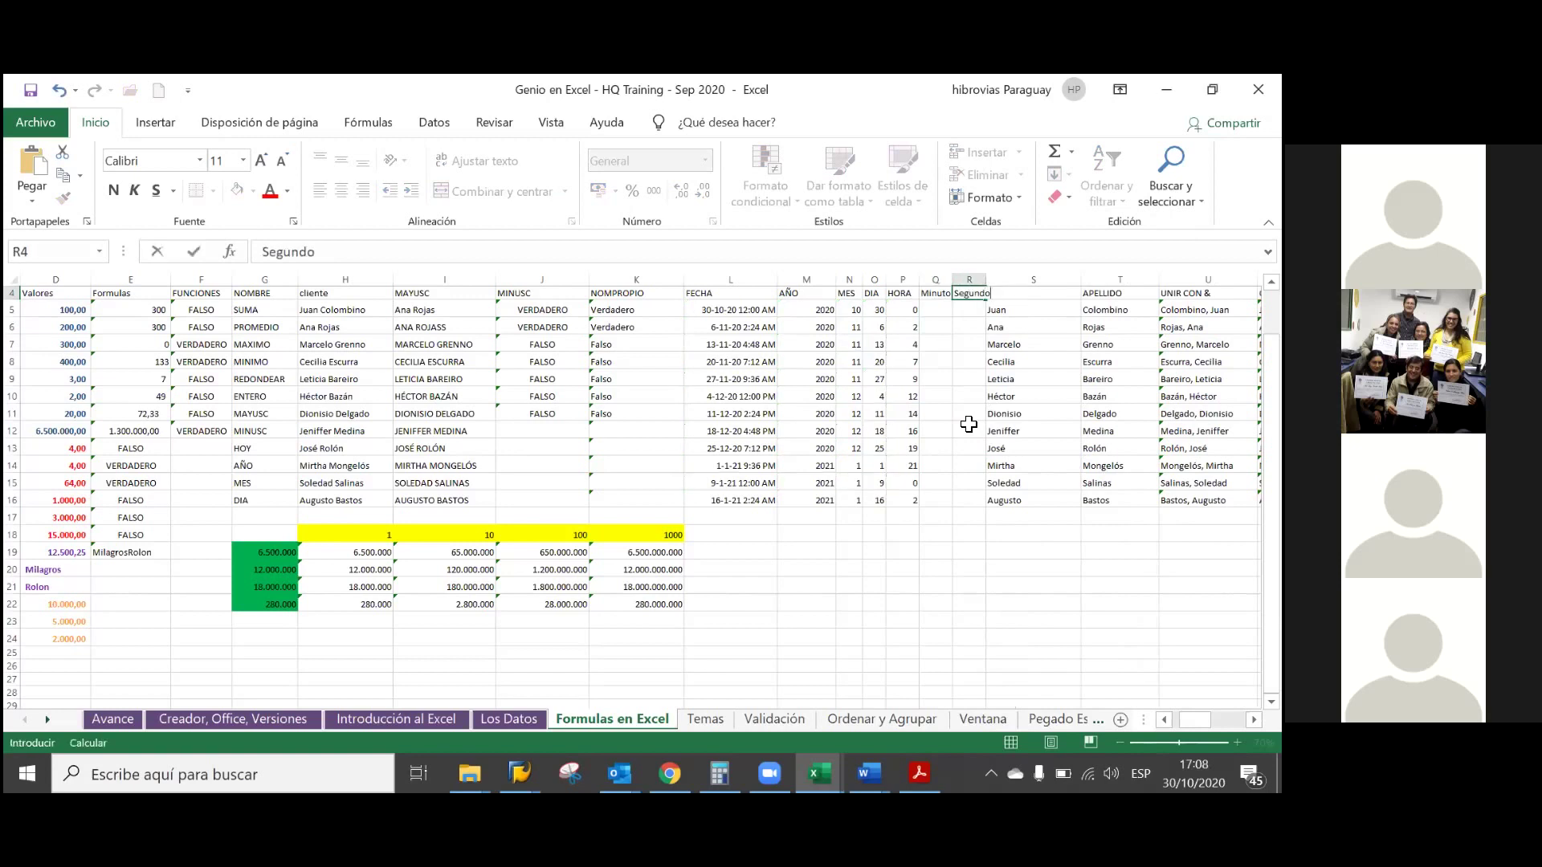
key("Return")
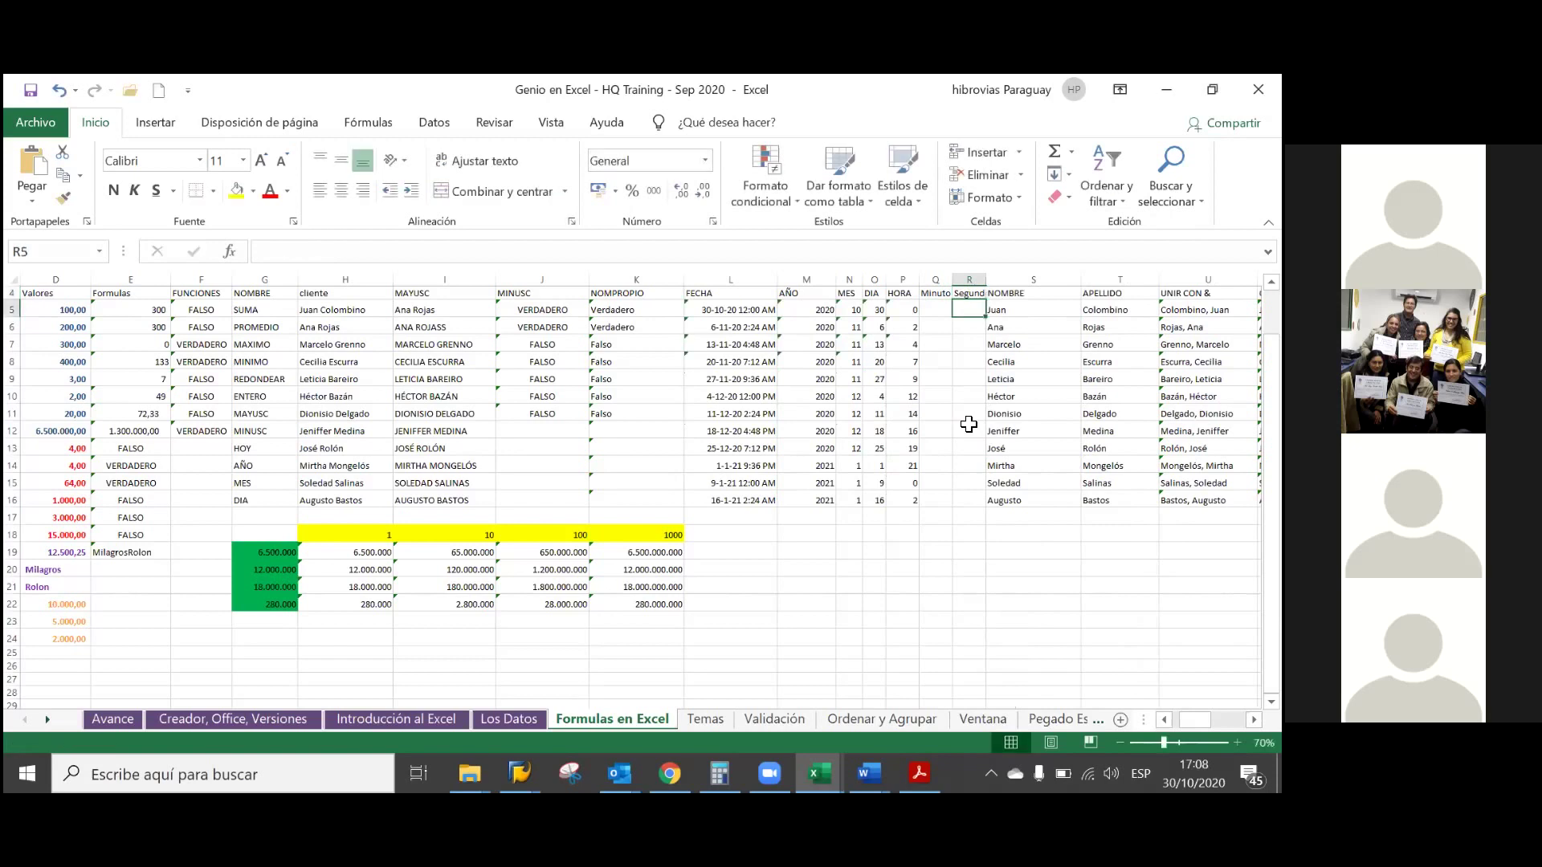
double_click(985, 283)
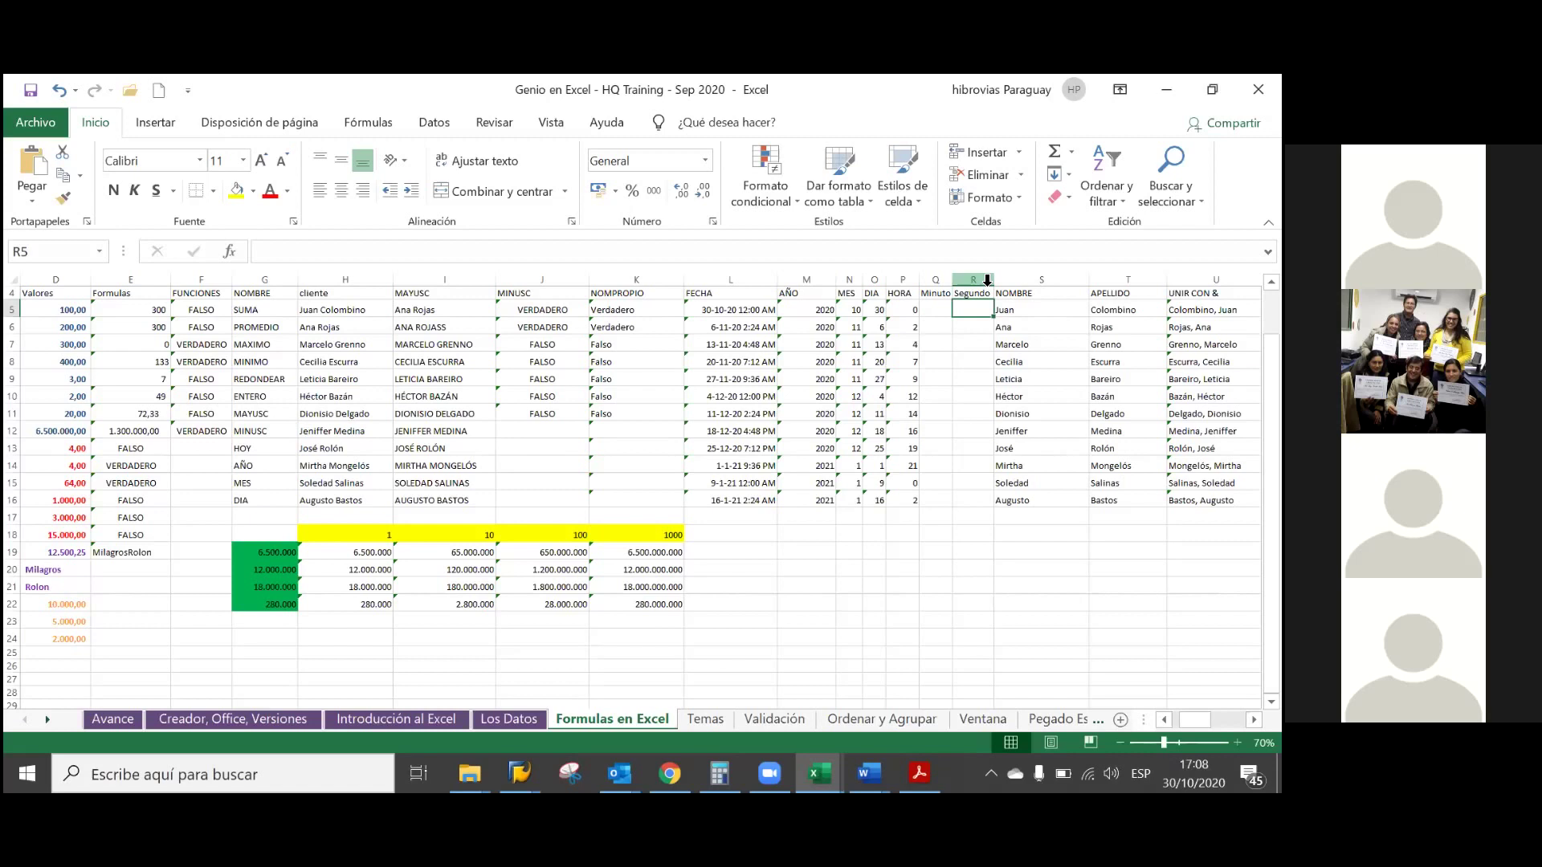
left_click(752, 278)
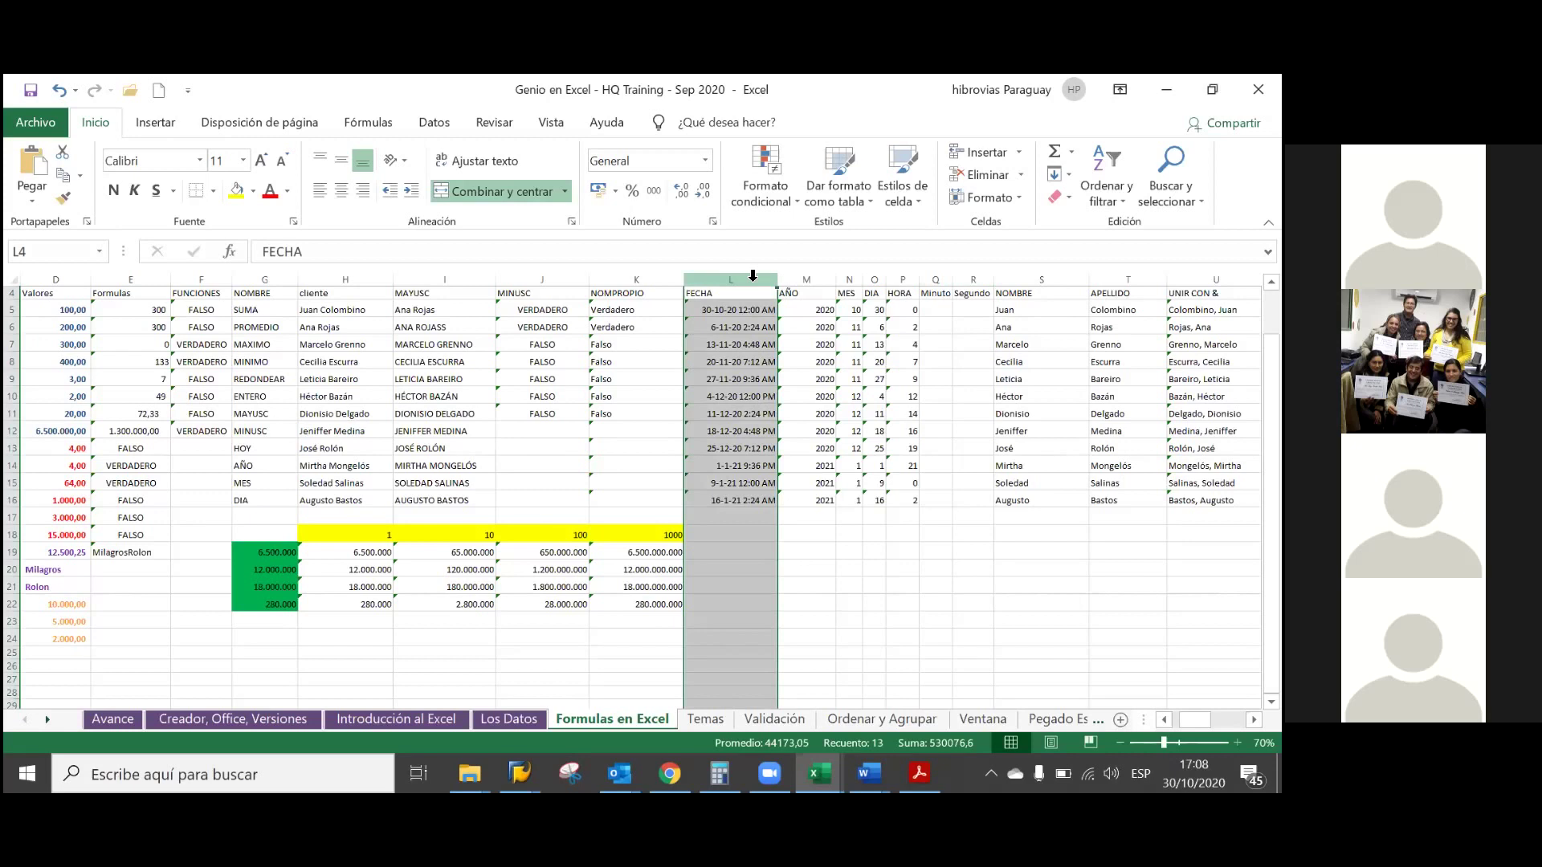
key("XF86AudioRaiseVolume")
key("Down")
key("Down")
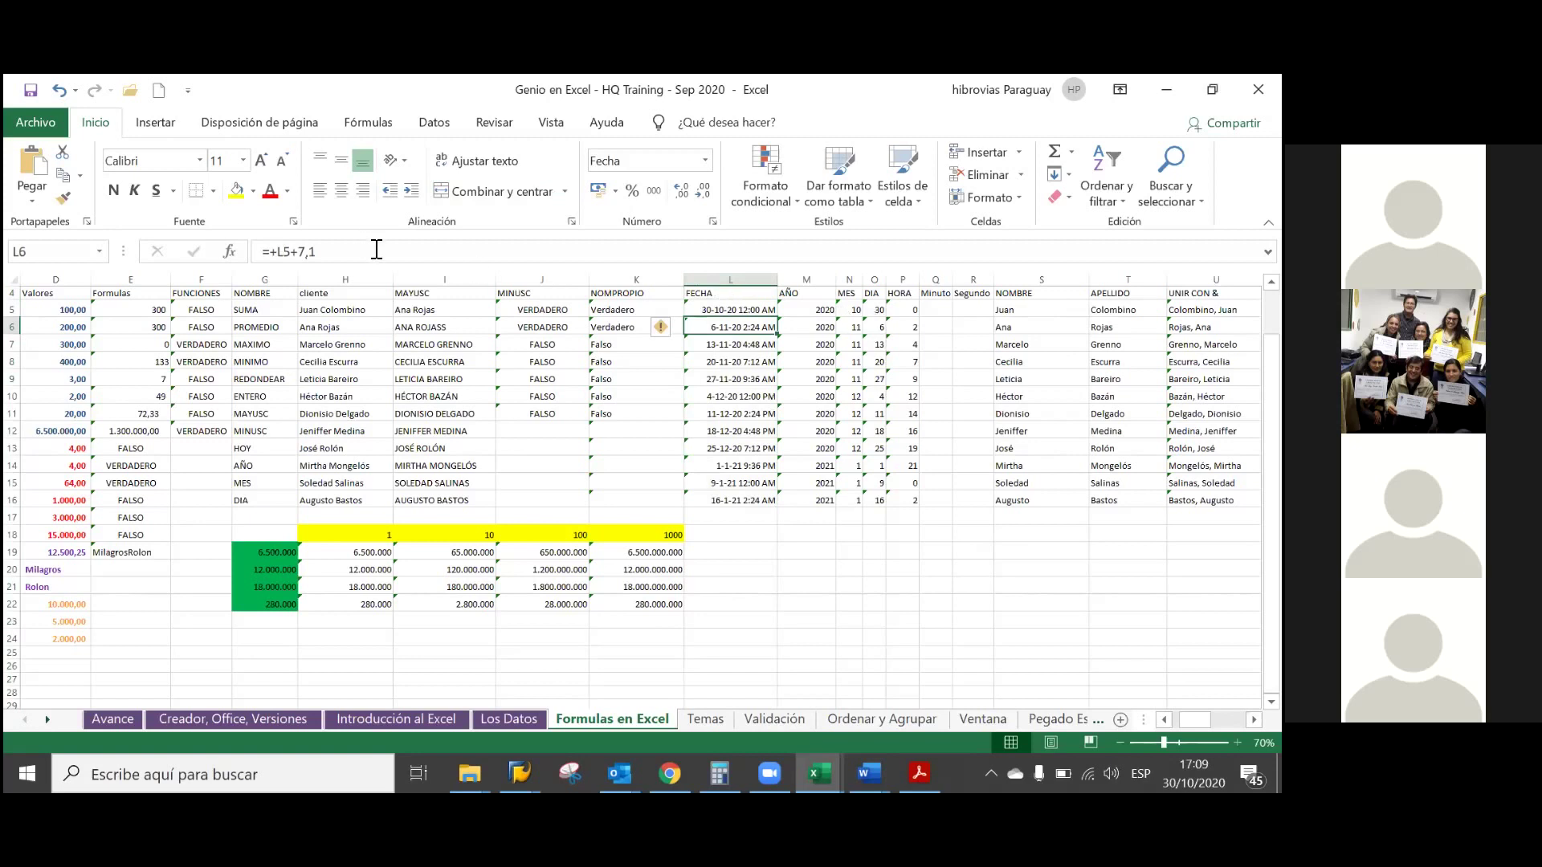
key("XF86AudioRaiseVolume")
key("XF86AudioLowerVolume")
key("XF86AudioLowerVolume")
double_click(691, 322)
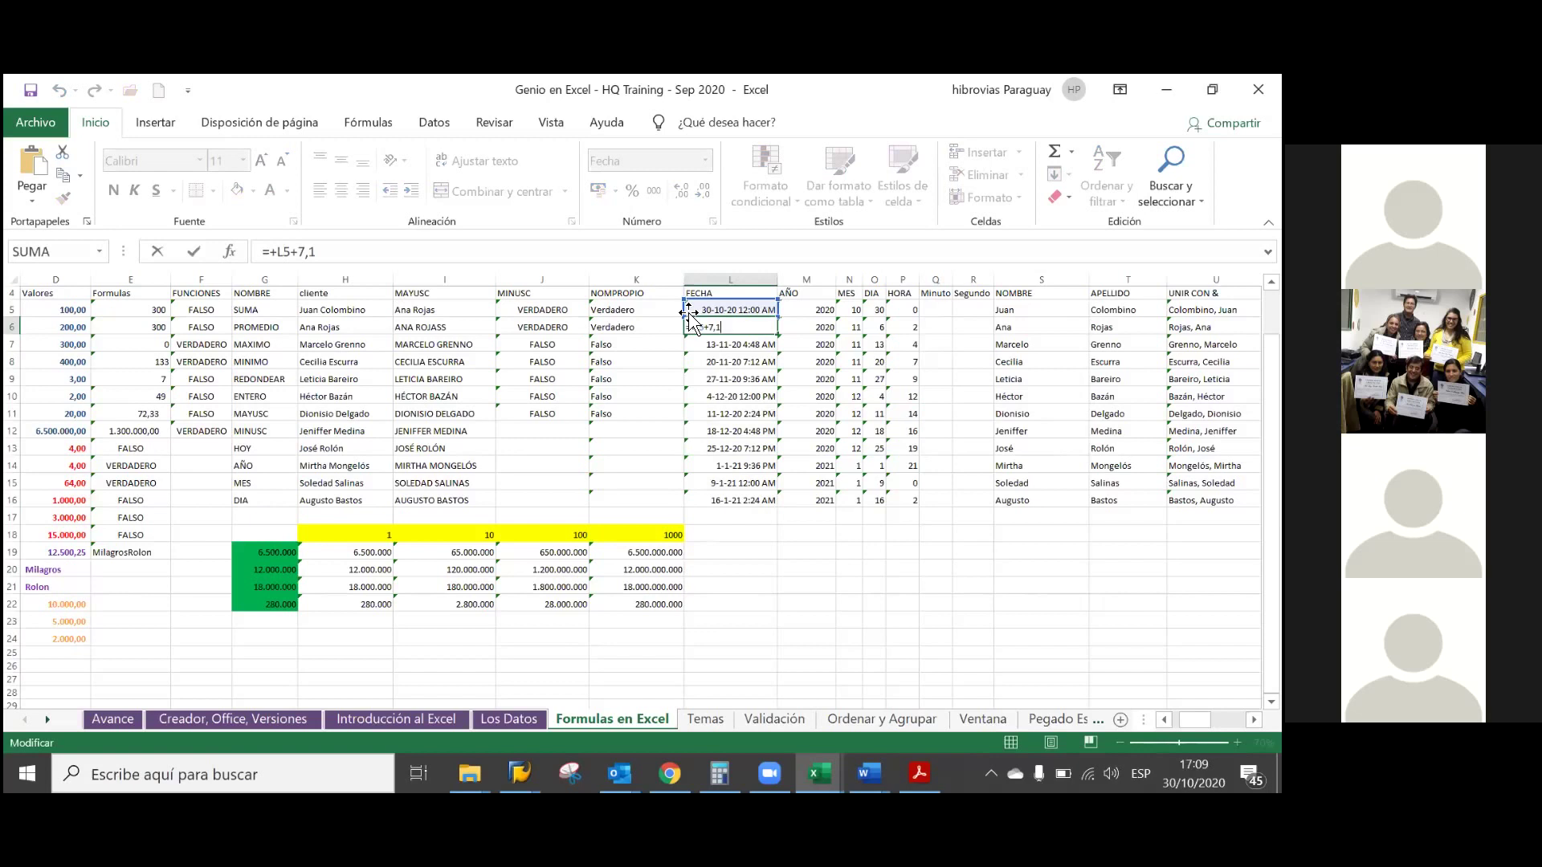
key("ctrl+Return")
double_click(689, 324)
key("Return")
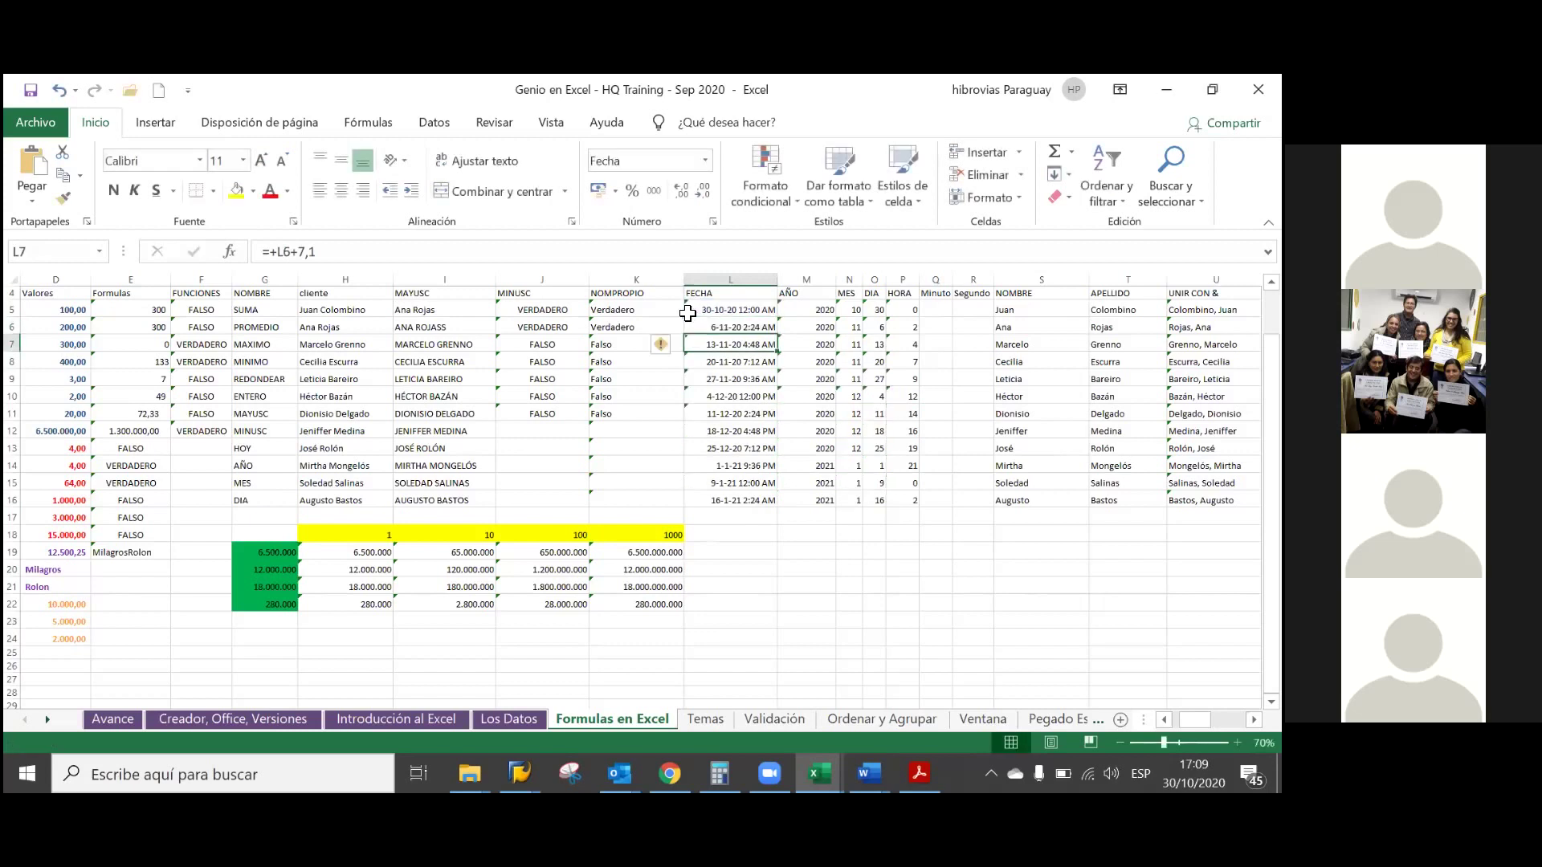
key("Up")
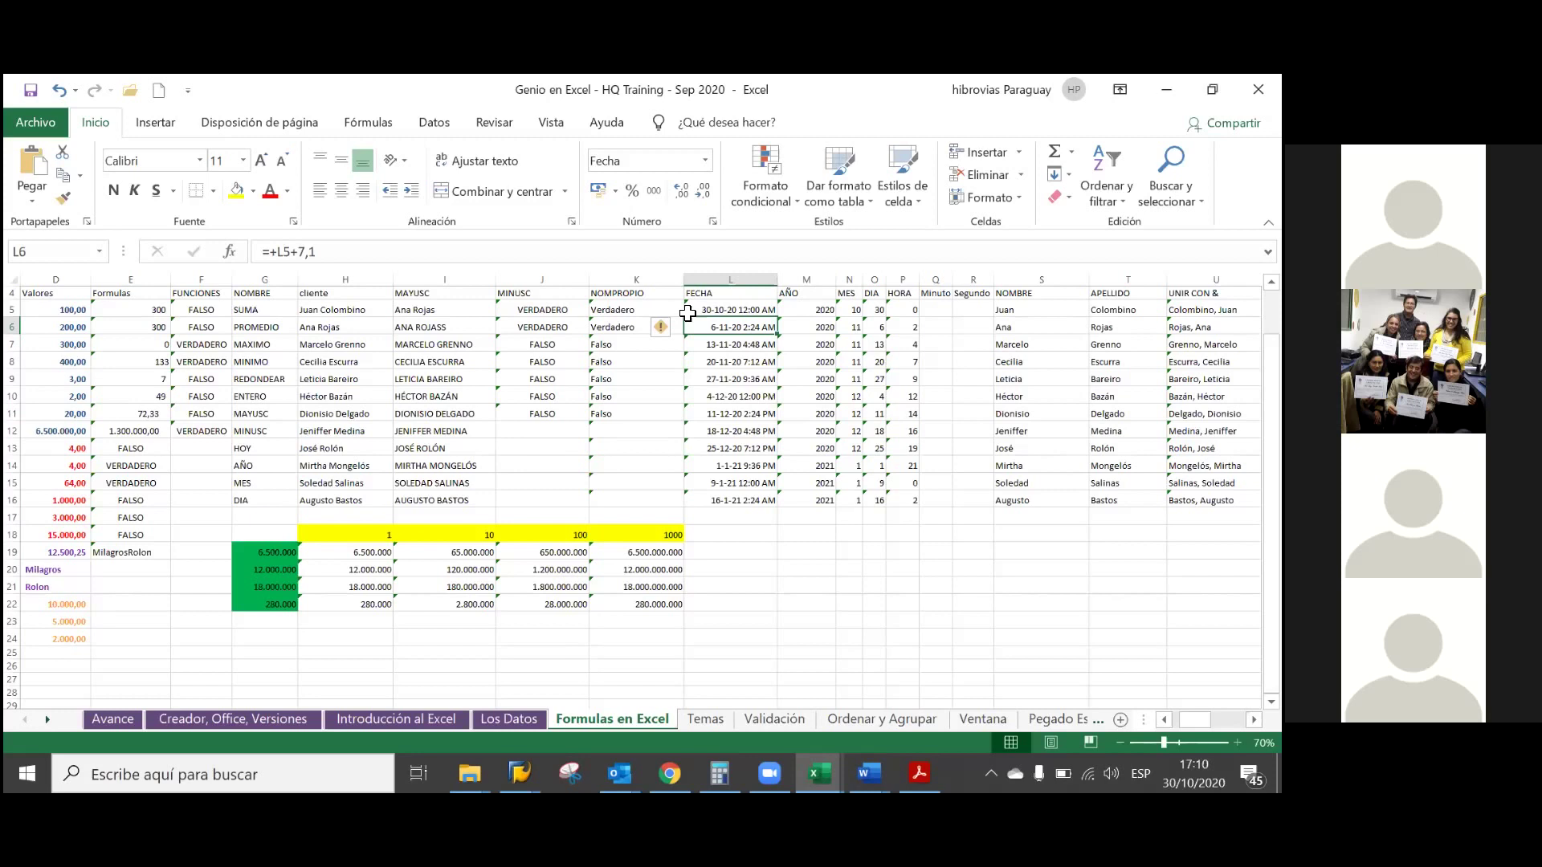
key("Down")
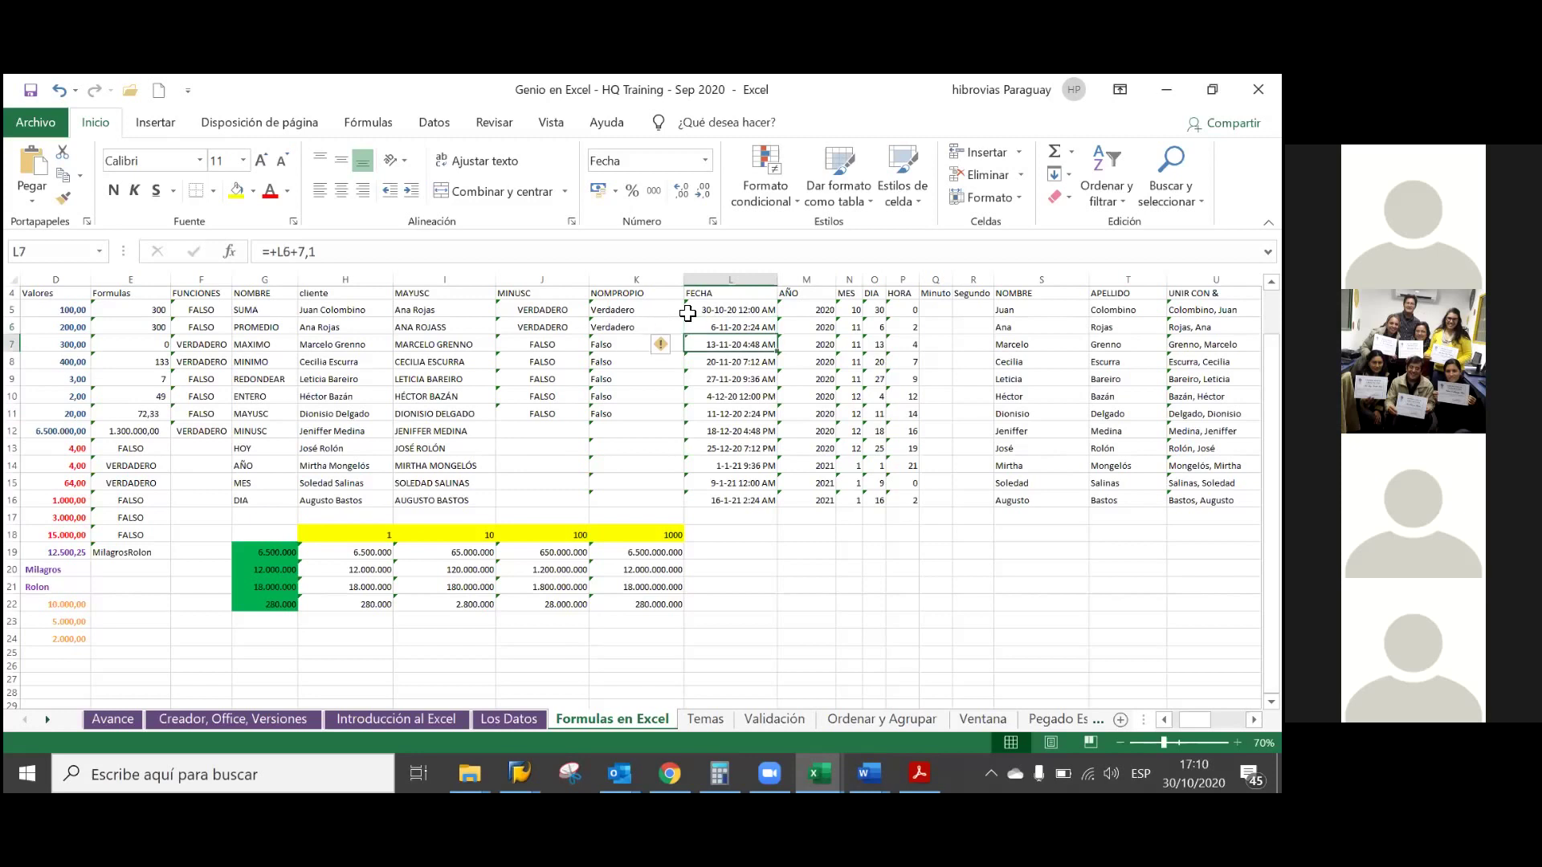
key("Up")
key("Up")
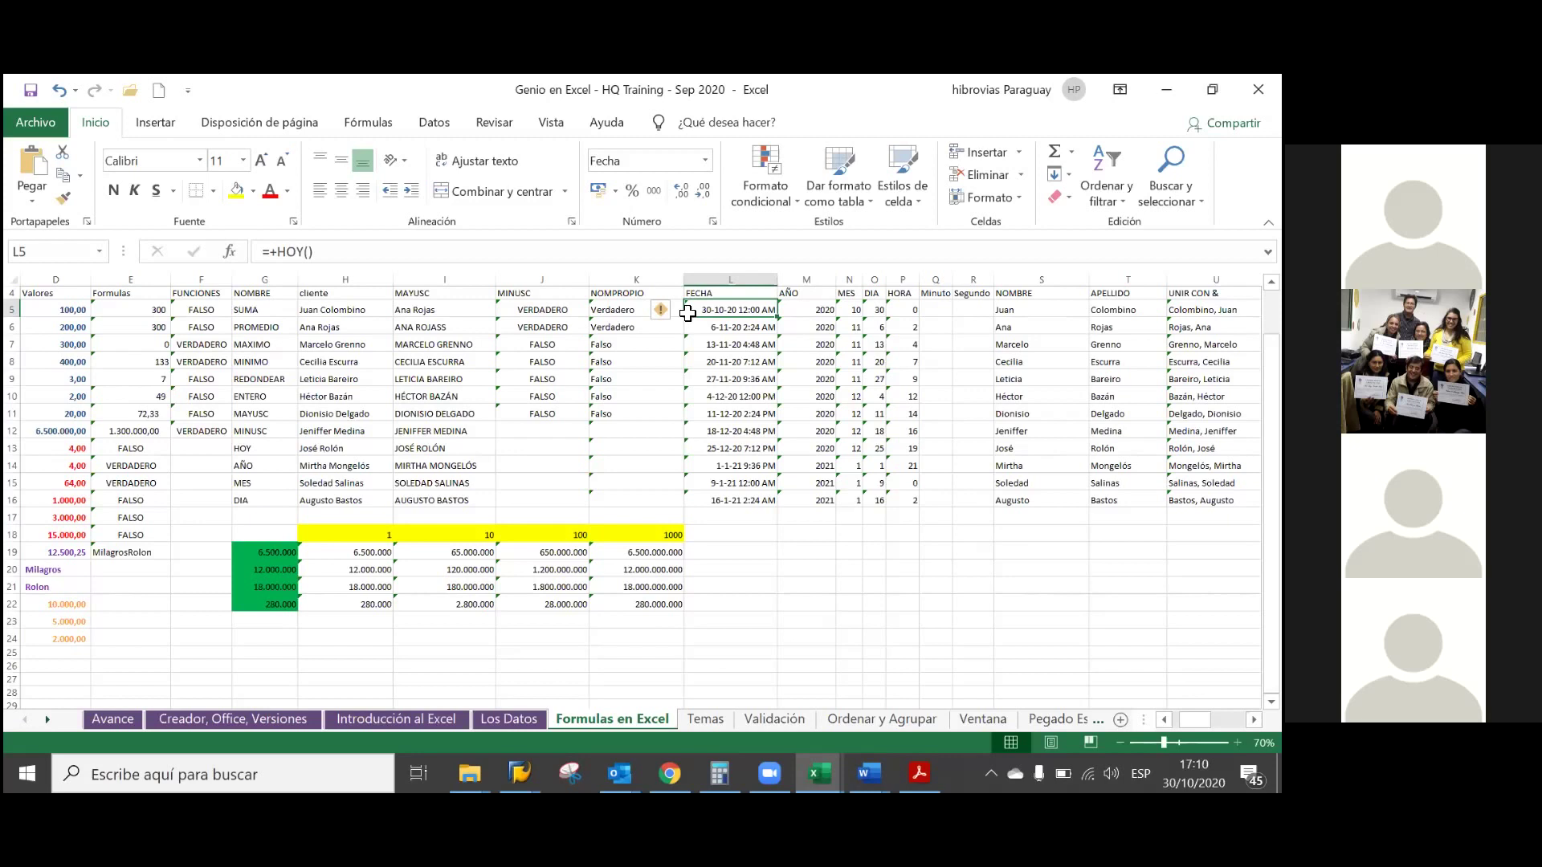
key("Down")
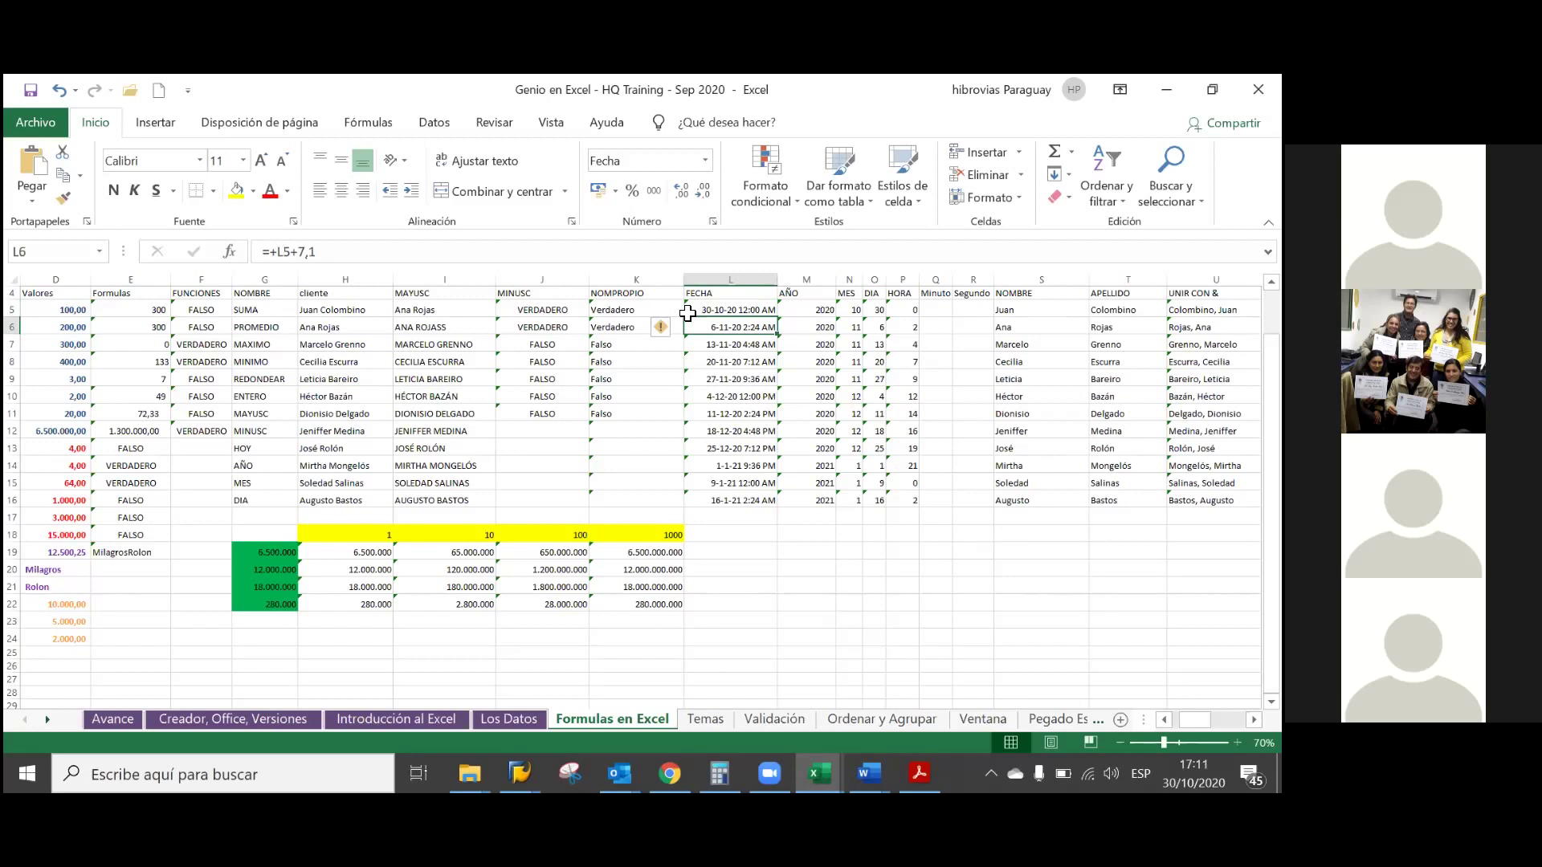
left_click(687, 312)
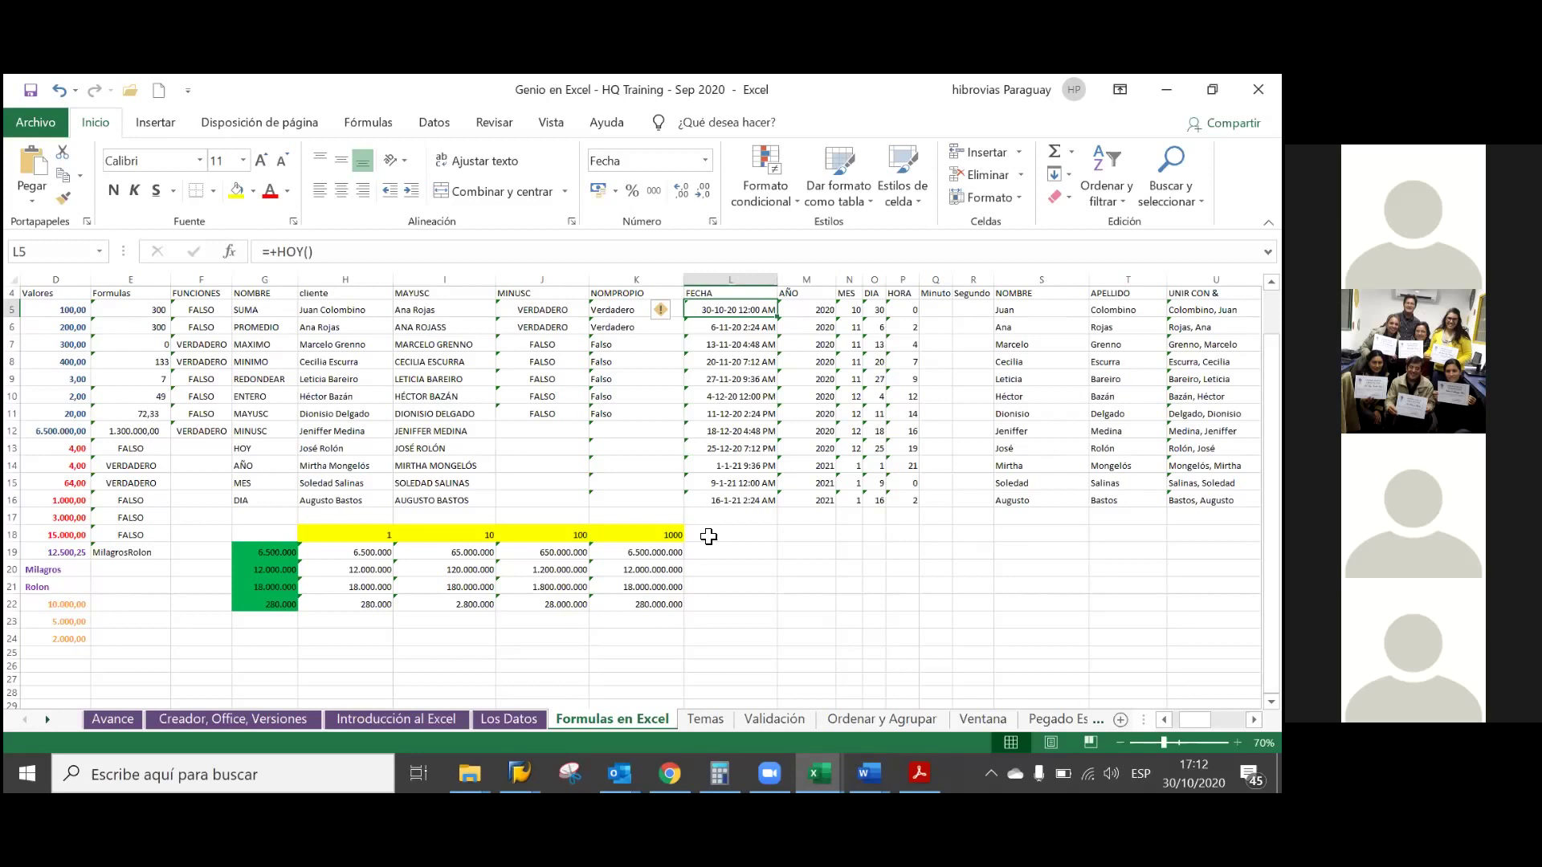
- Replace L5's HOY() formula with =+AHORA() to return the current date and time
key("Delete")
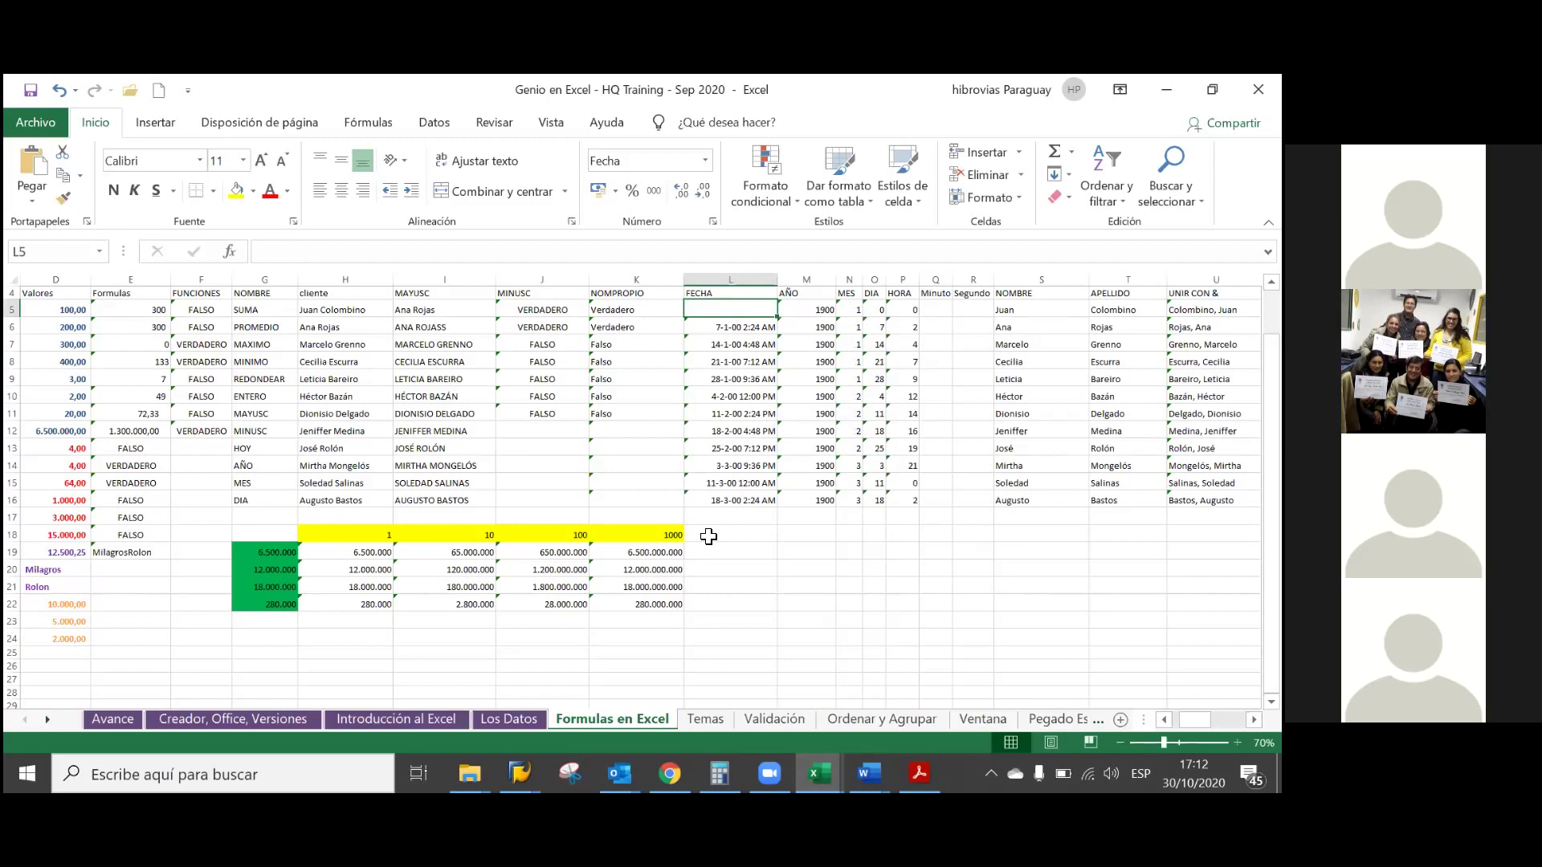
type("+ahora")
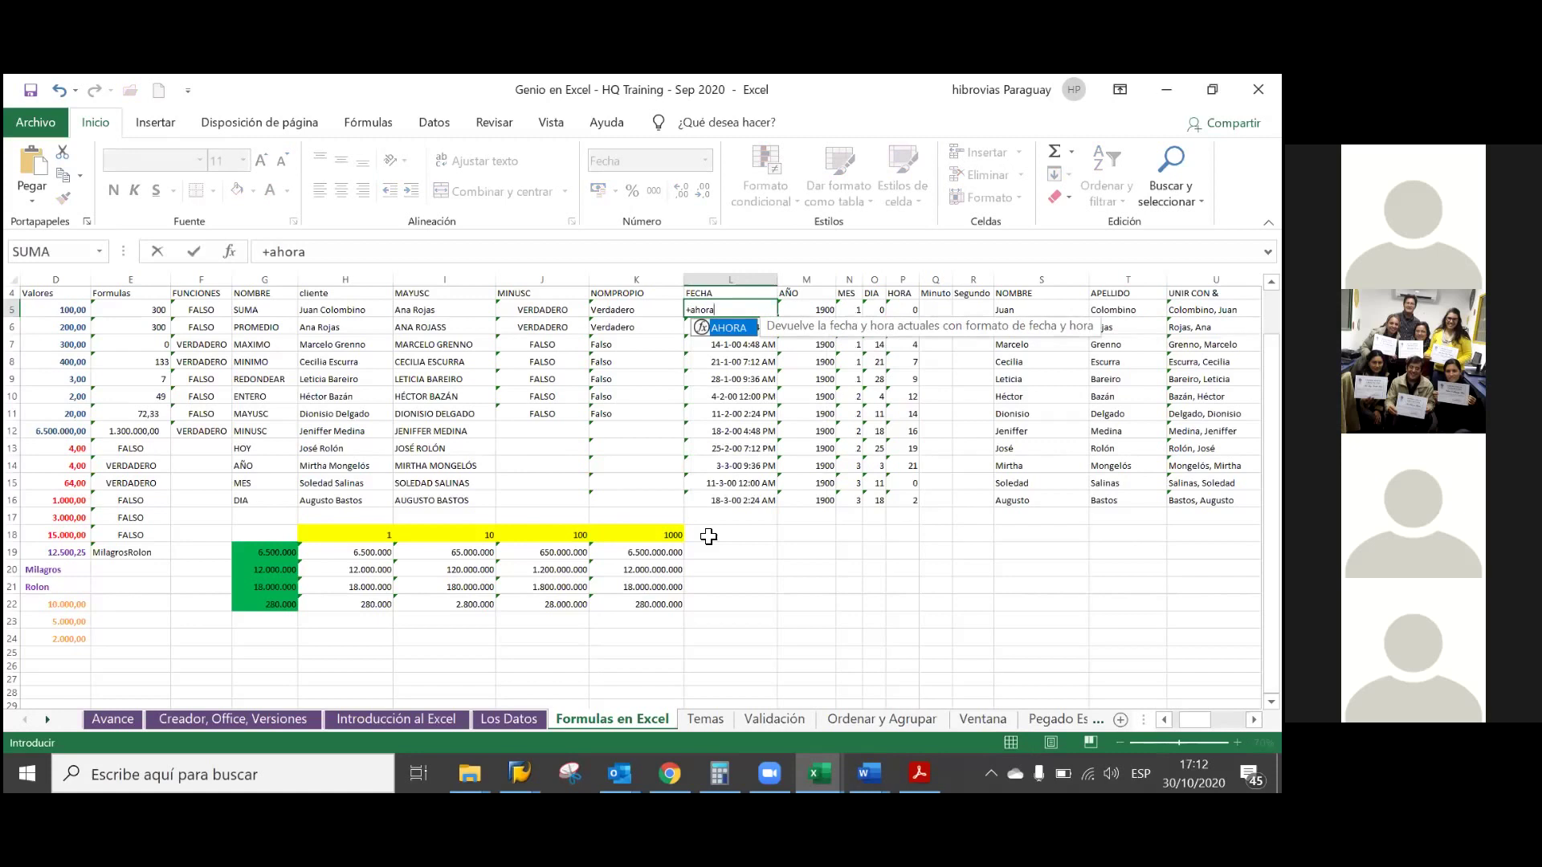
double_click(744, 330)
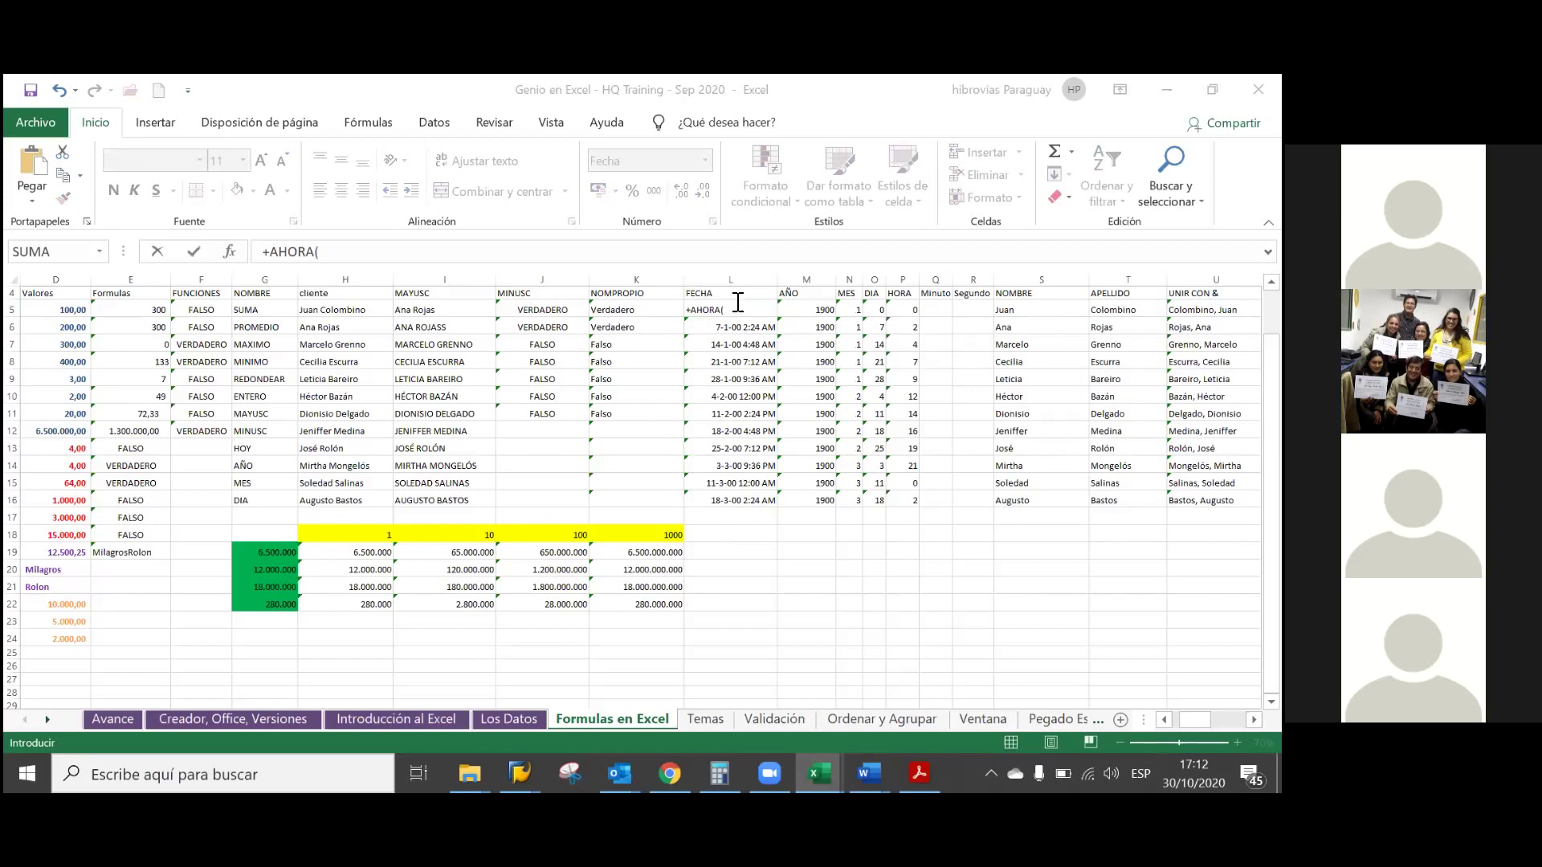
type(")")
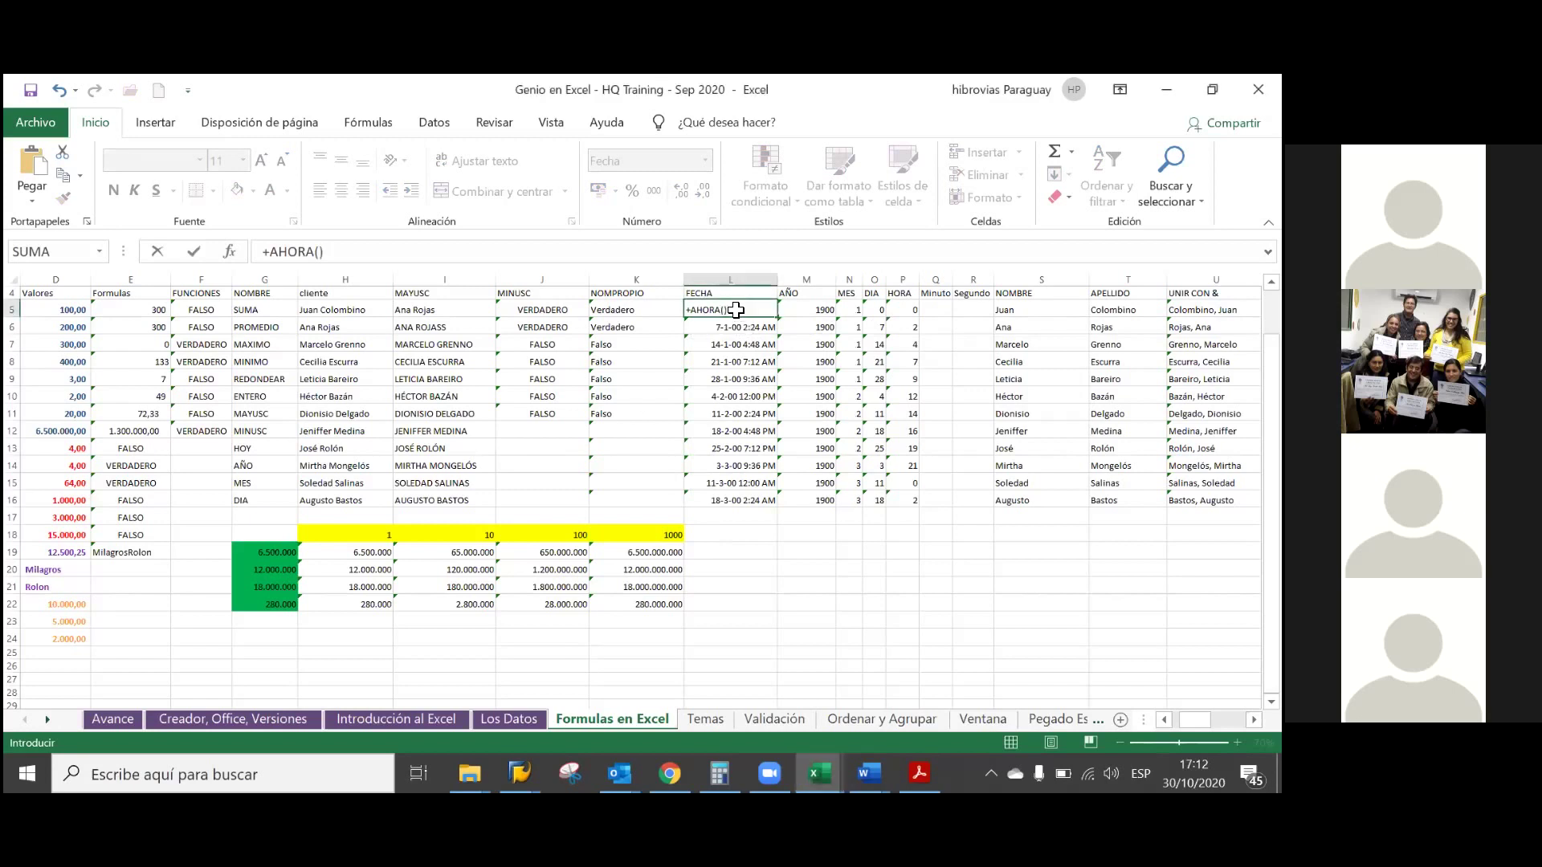
key("Return")
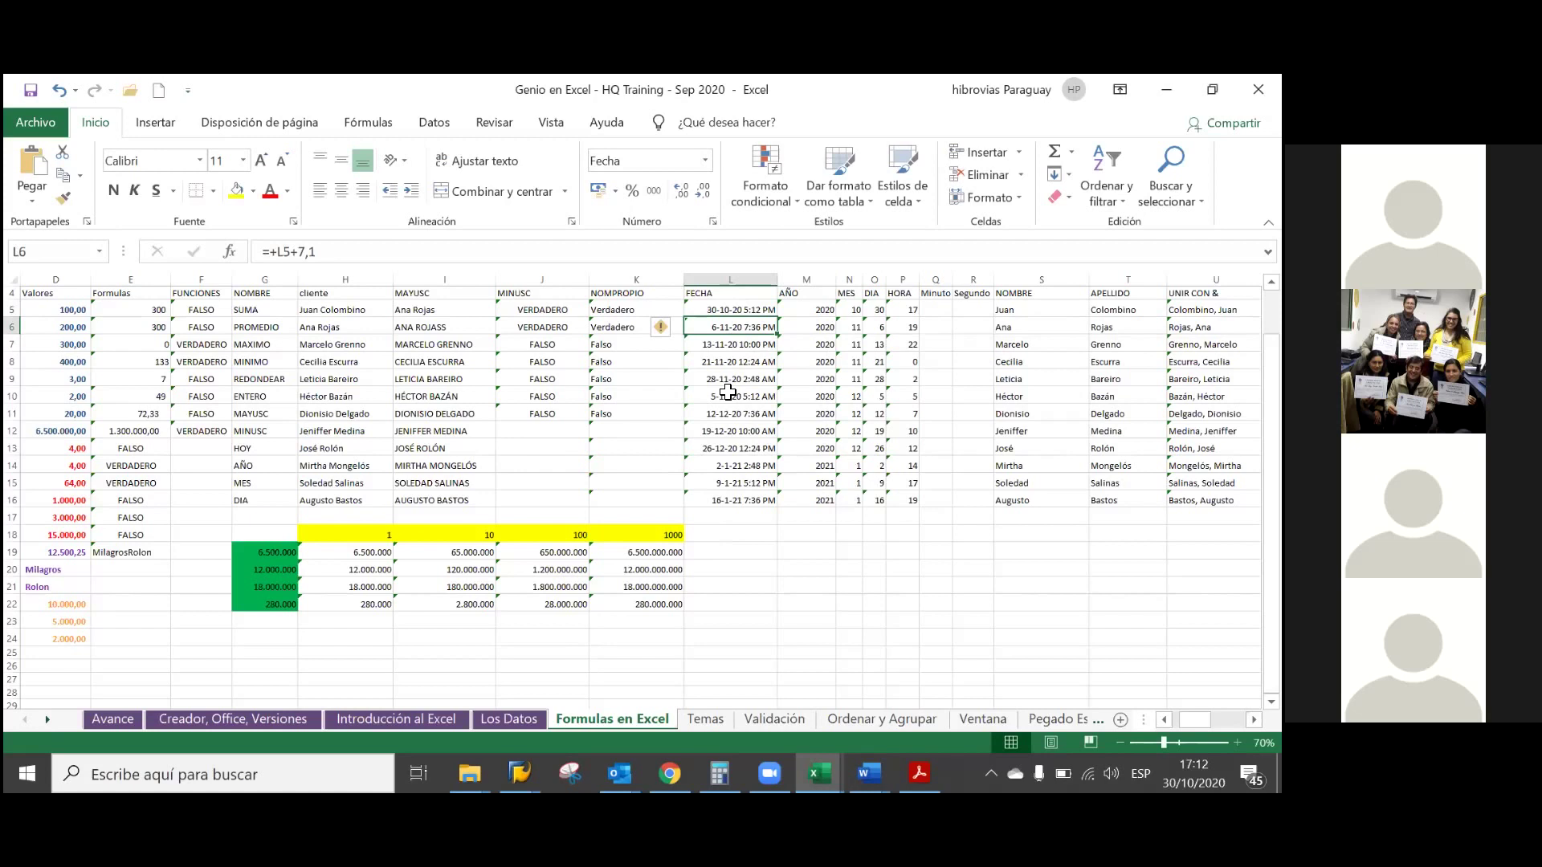
- Re-enter L5's =+AHORA() formula to recalculate the FECHA dates, then undo it
key("Up")
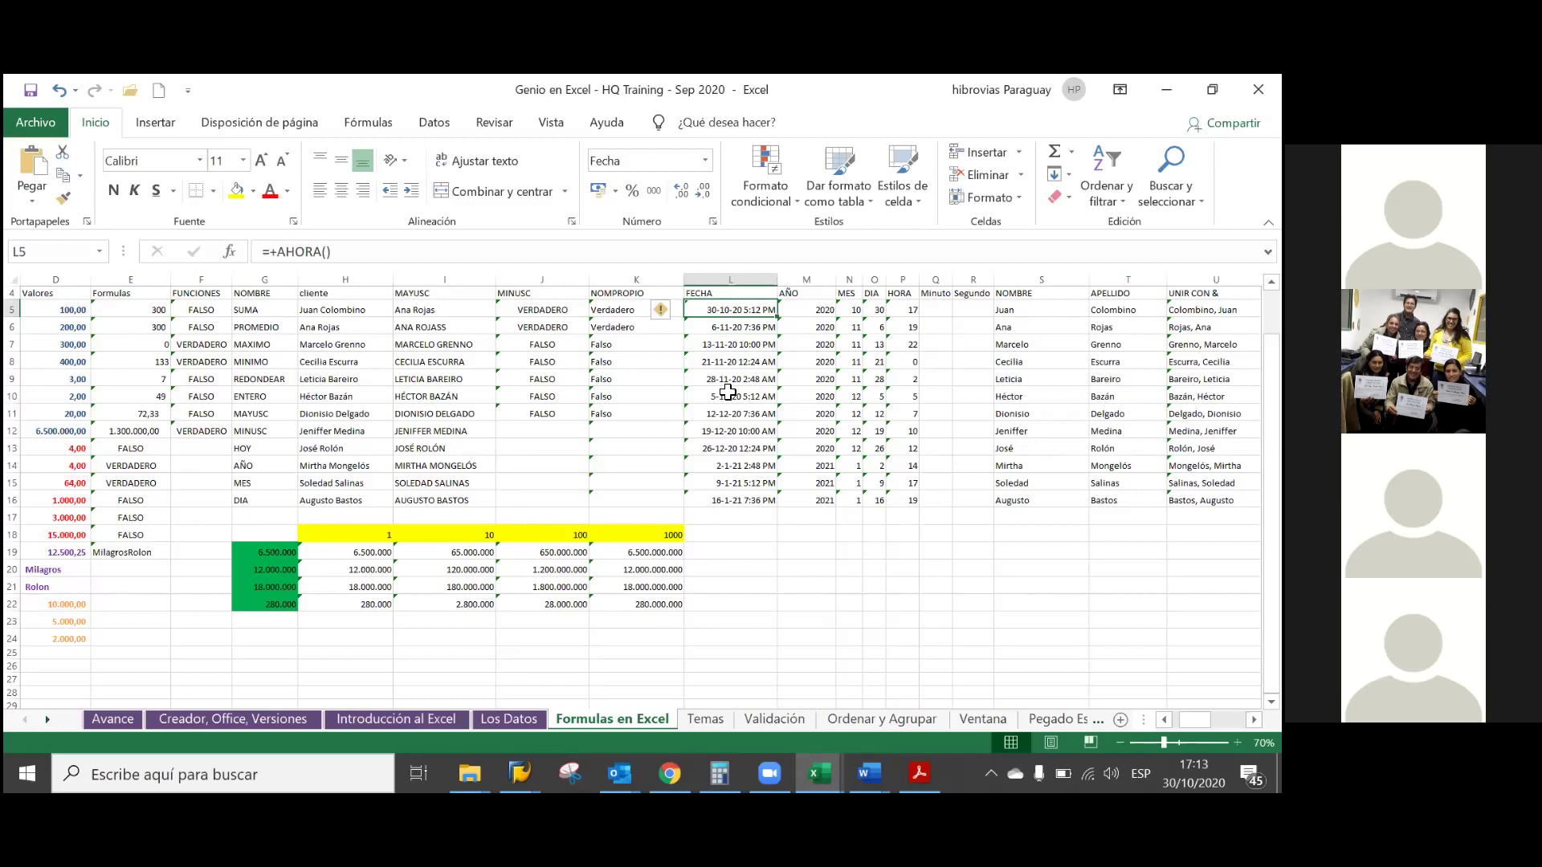
key("Right")
key("Right")
key("Right")
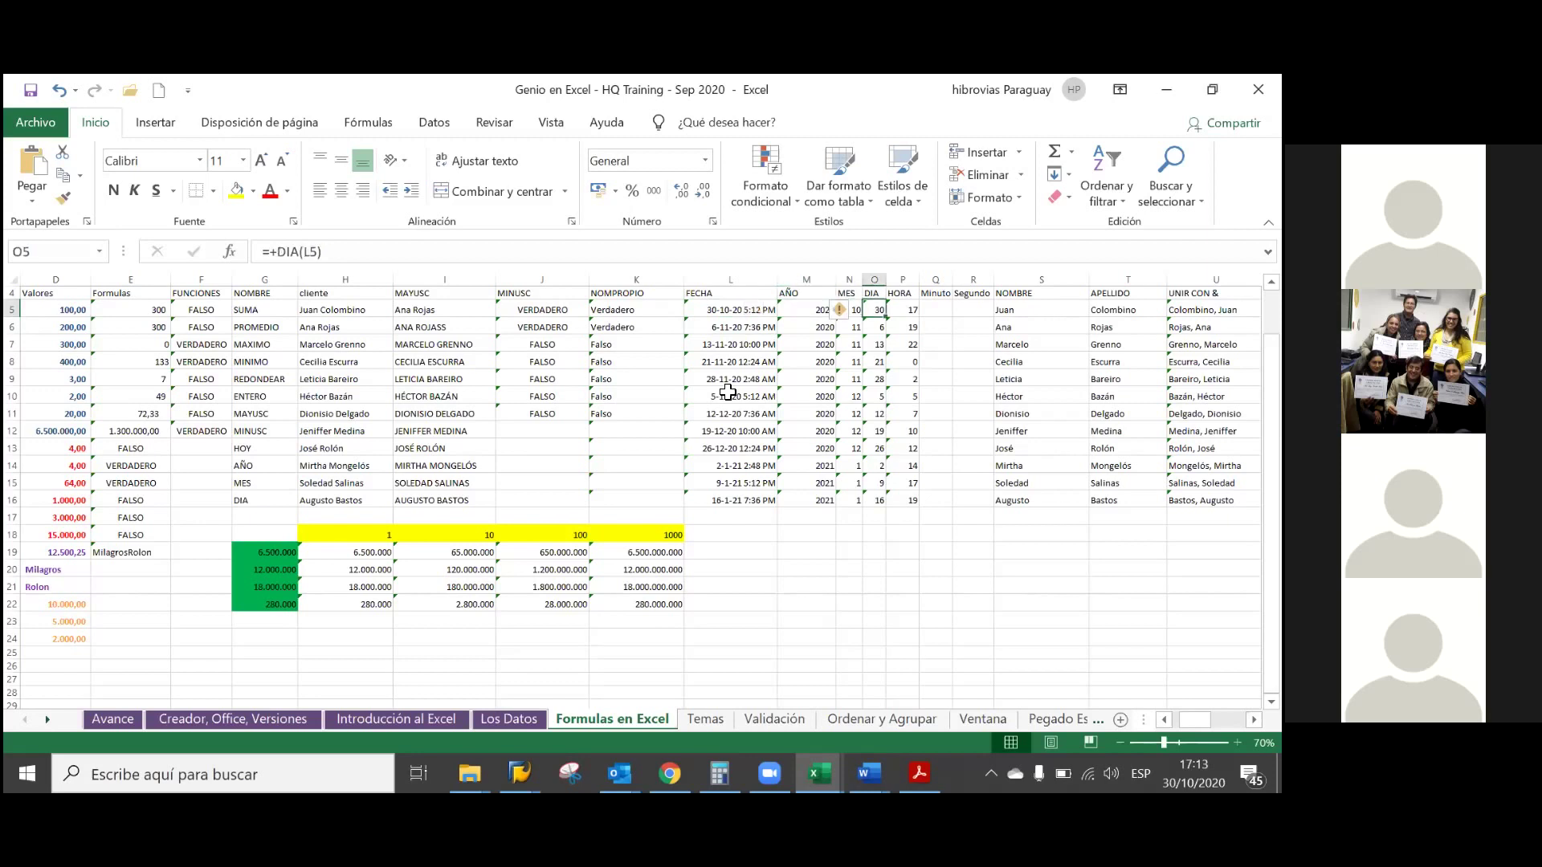
key("Left")
key("Left")
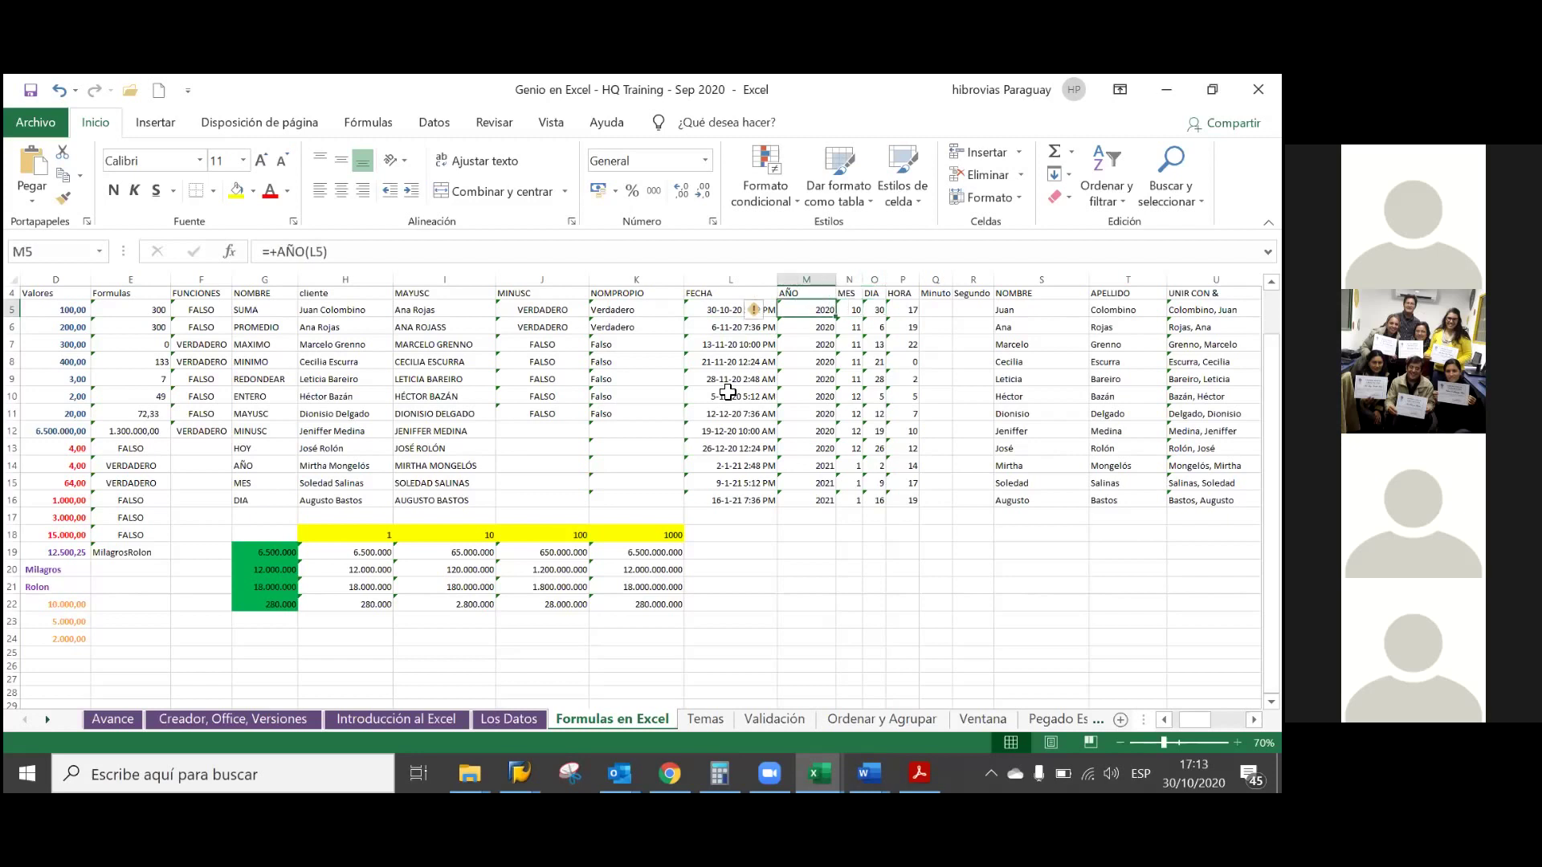
key("Left")
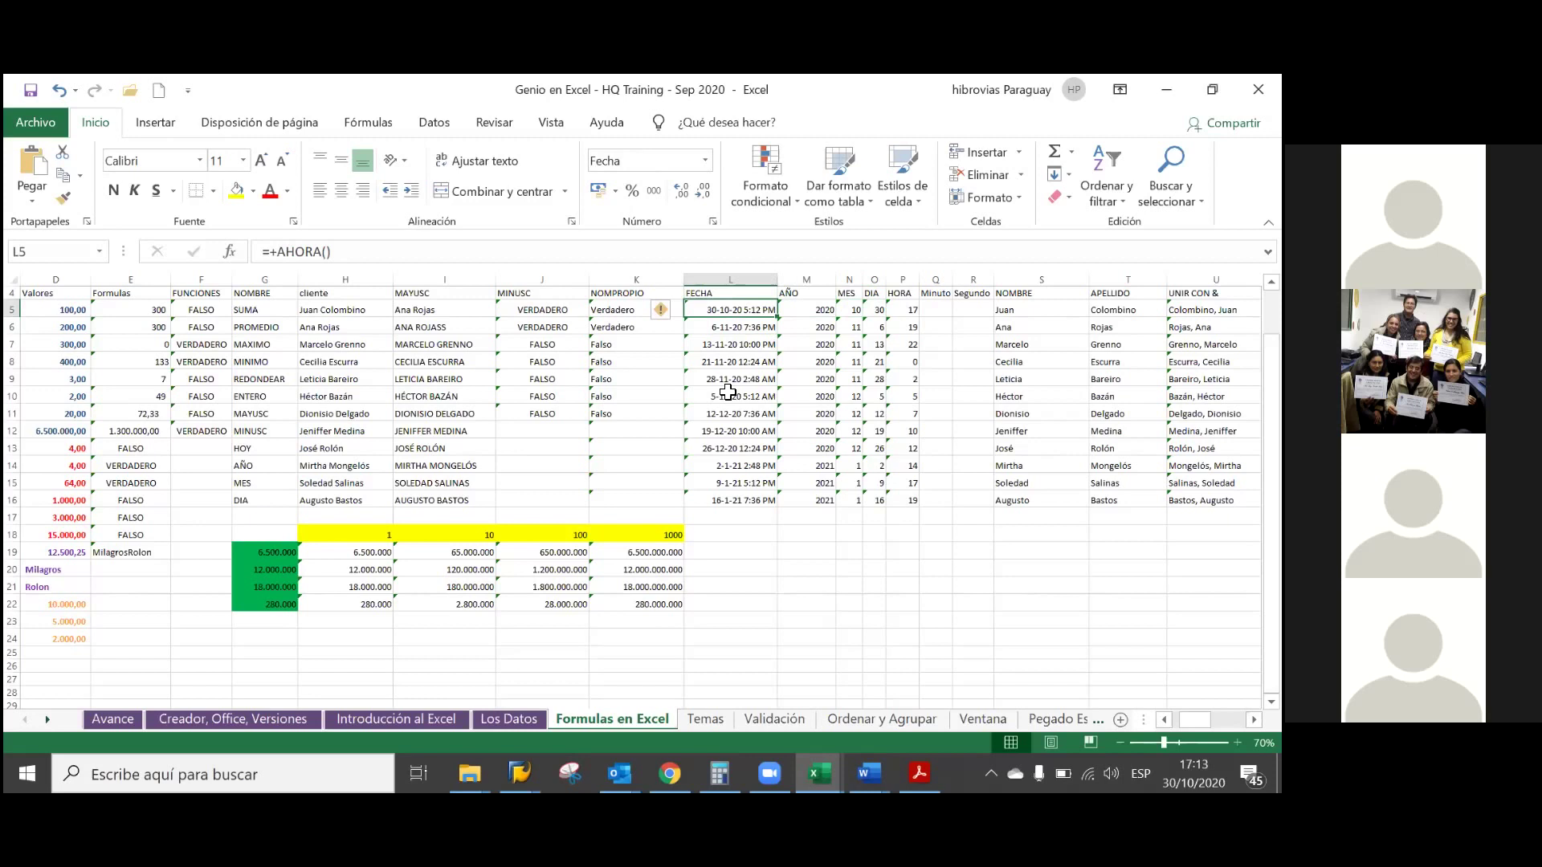
key("F2")
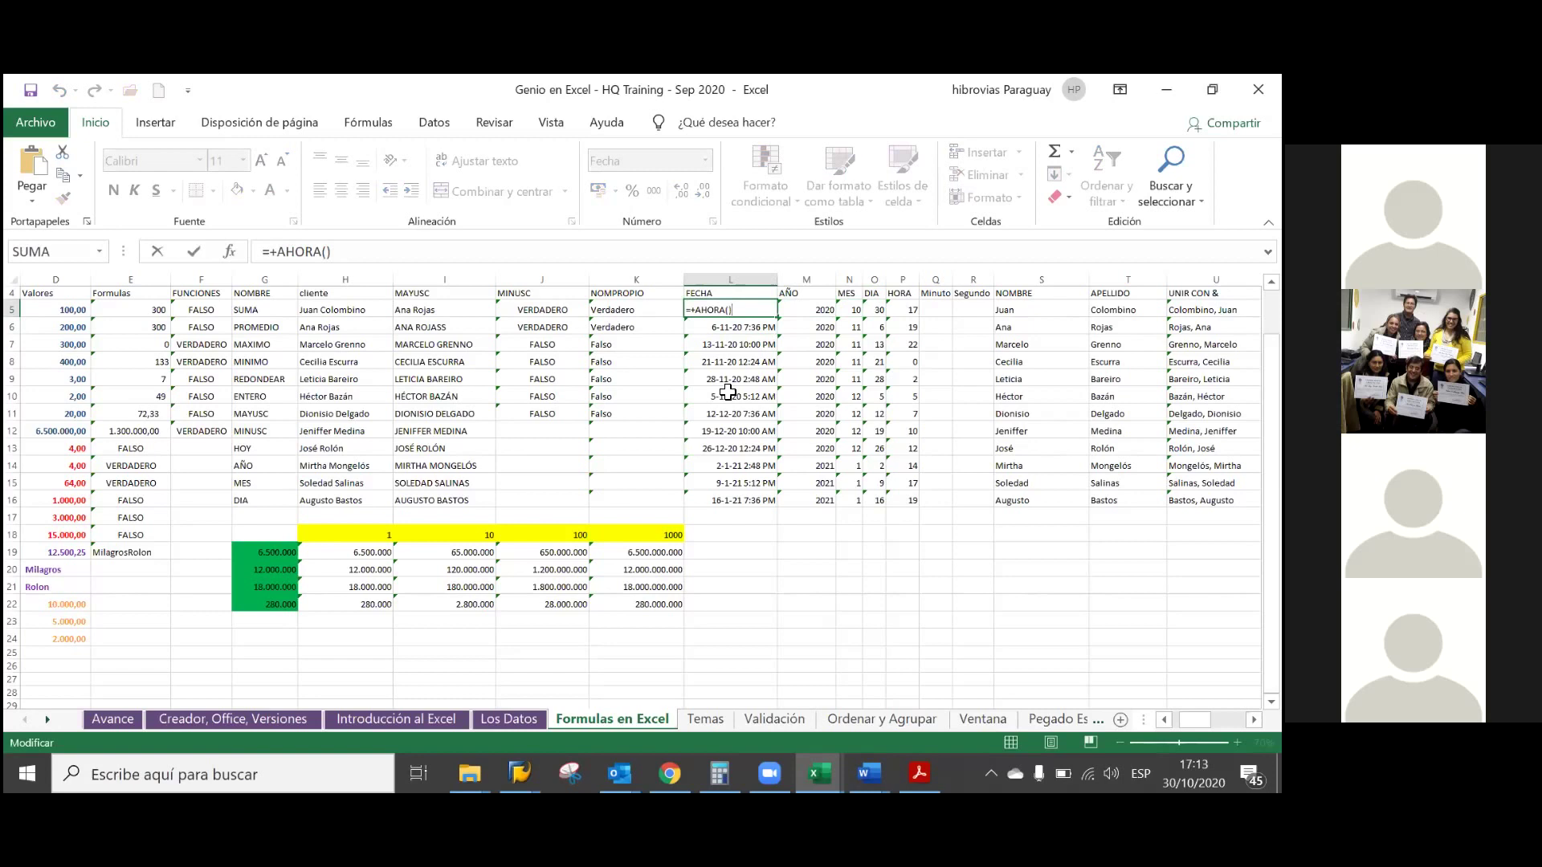
key("Return")
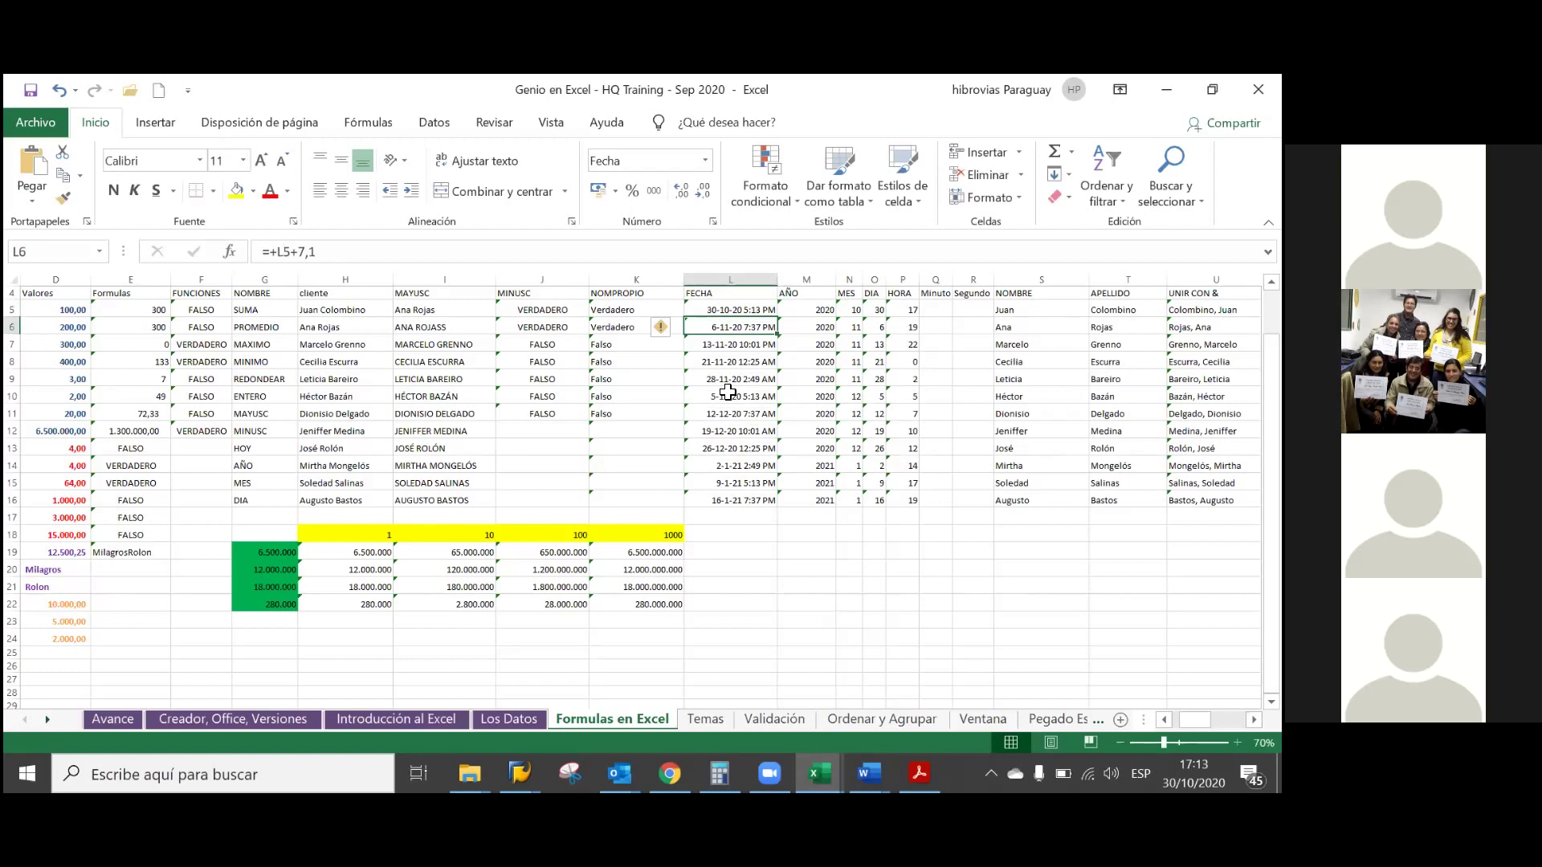
key("XF86AudioRaiseVolume")
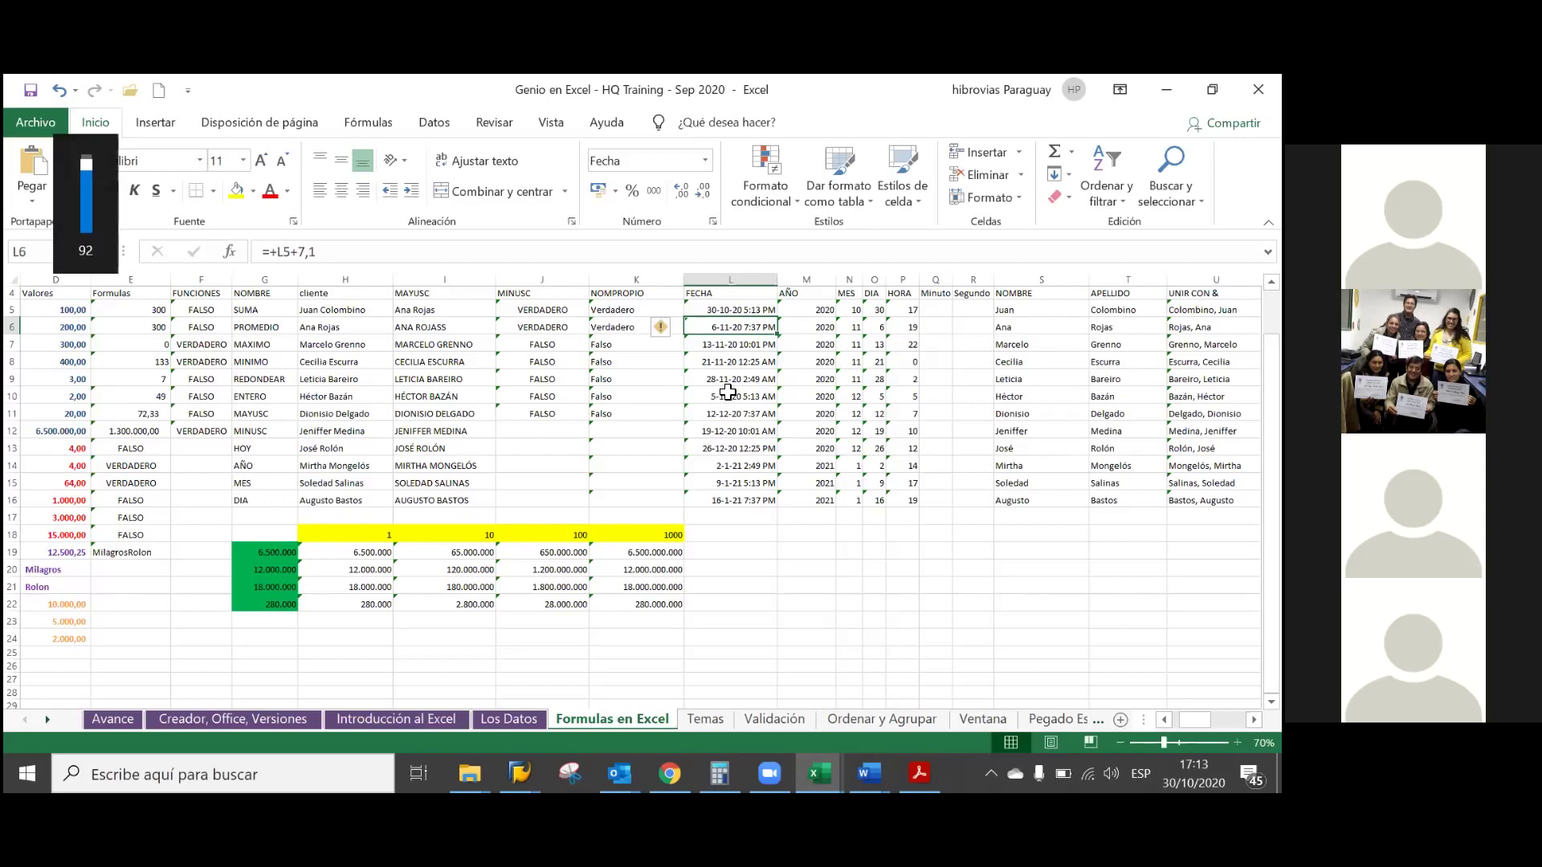
key("XF86AudioLowerVolume")
key("XF86AudioLowerVolume")
key("XF86AudioLowerVolume")
key("XF86AudioLowerVolume")
key("XF86AudioLowerVolume")
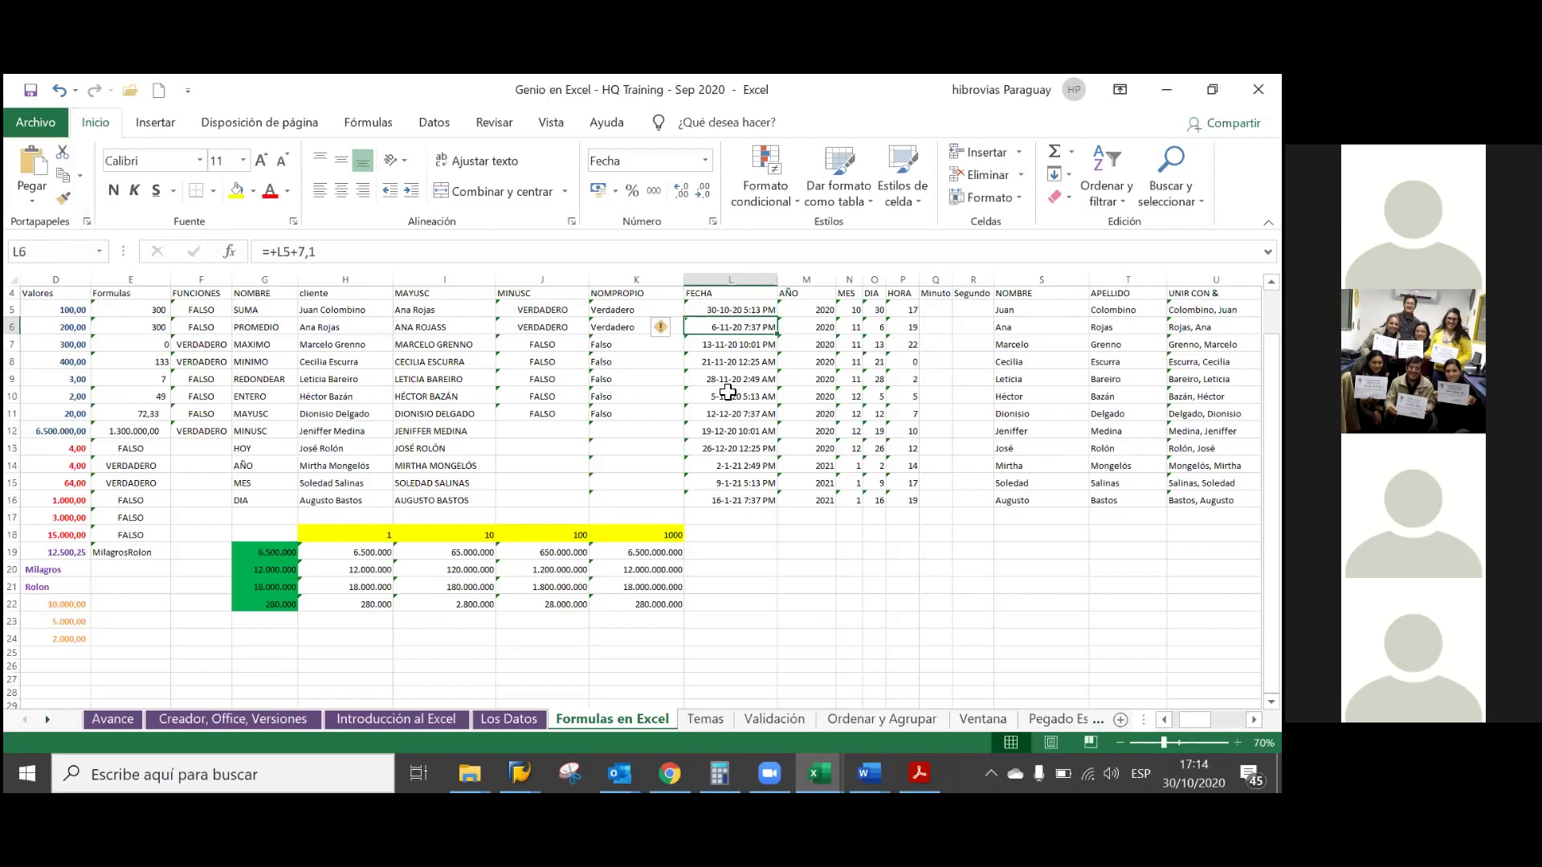
key("Up")
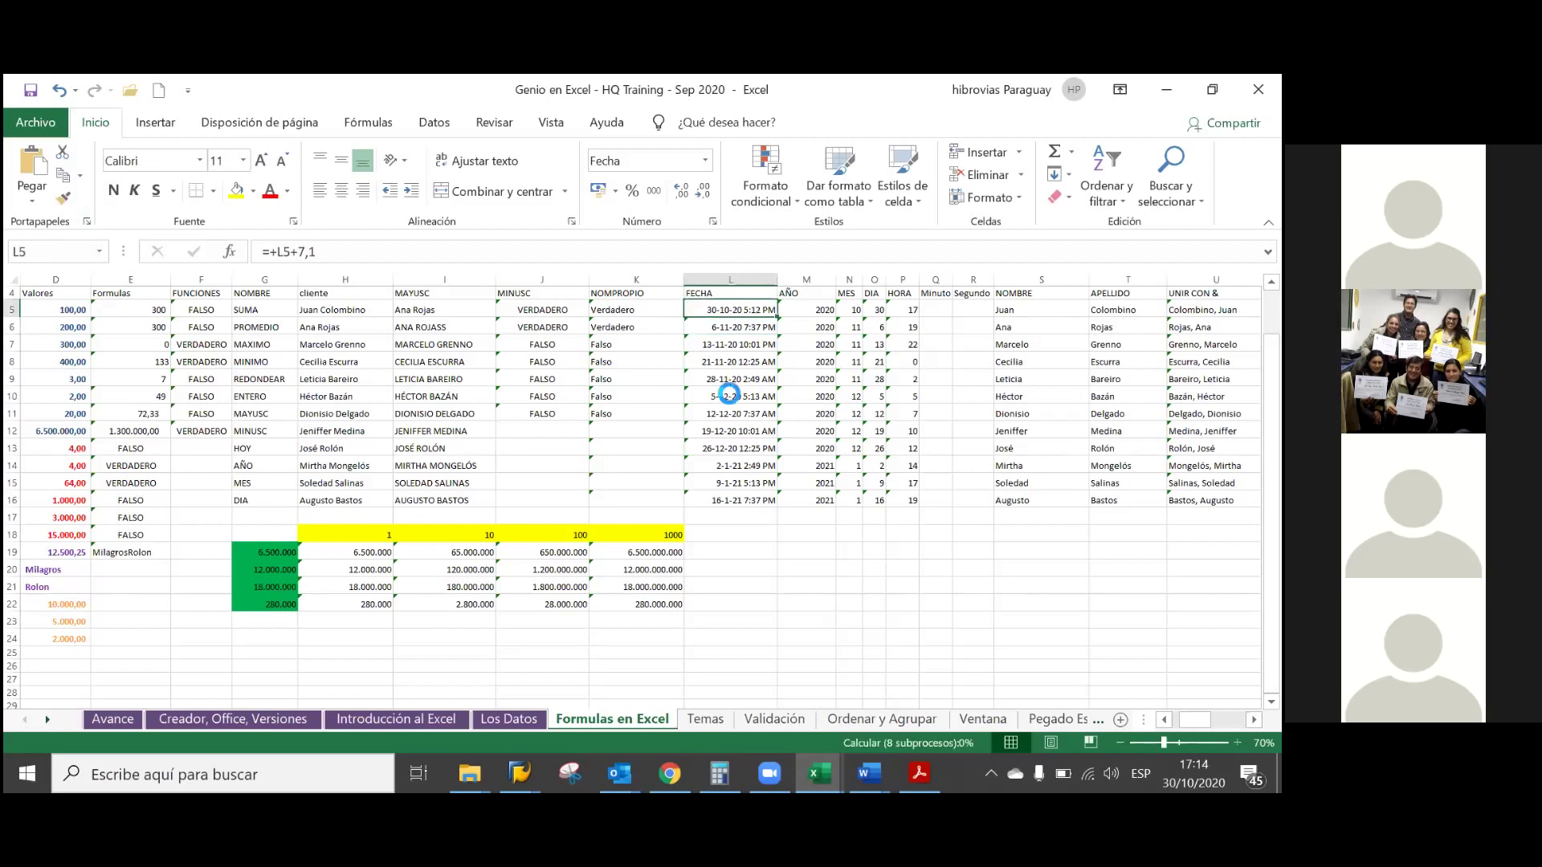
- Undo L5 back to =+HOY() so FECHA starts at 30-10-20 12:00 AM, then select L6
key("ctrl+z")
key("Delete")
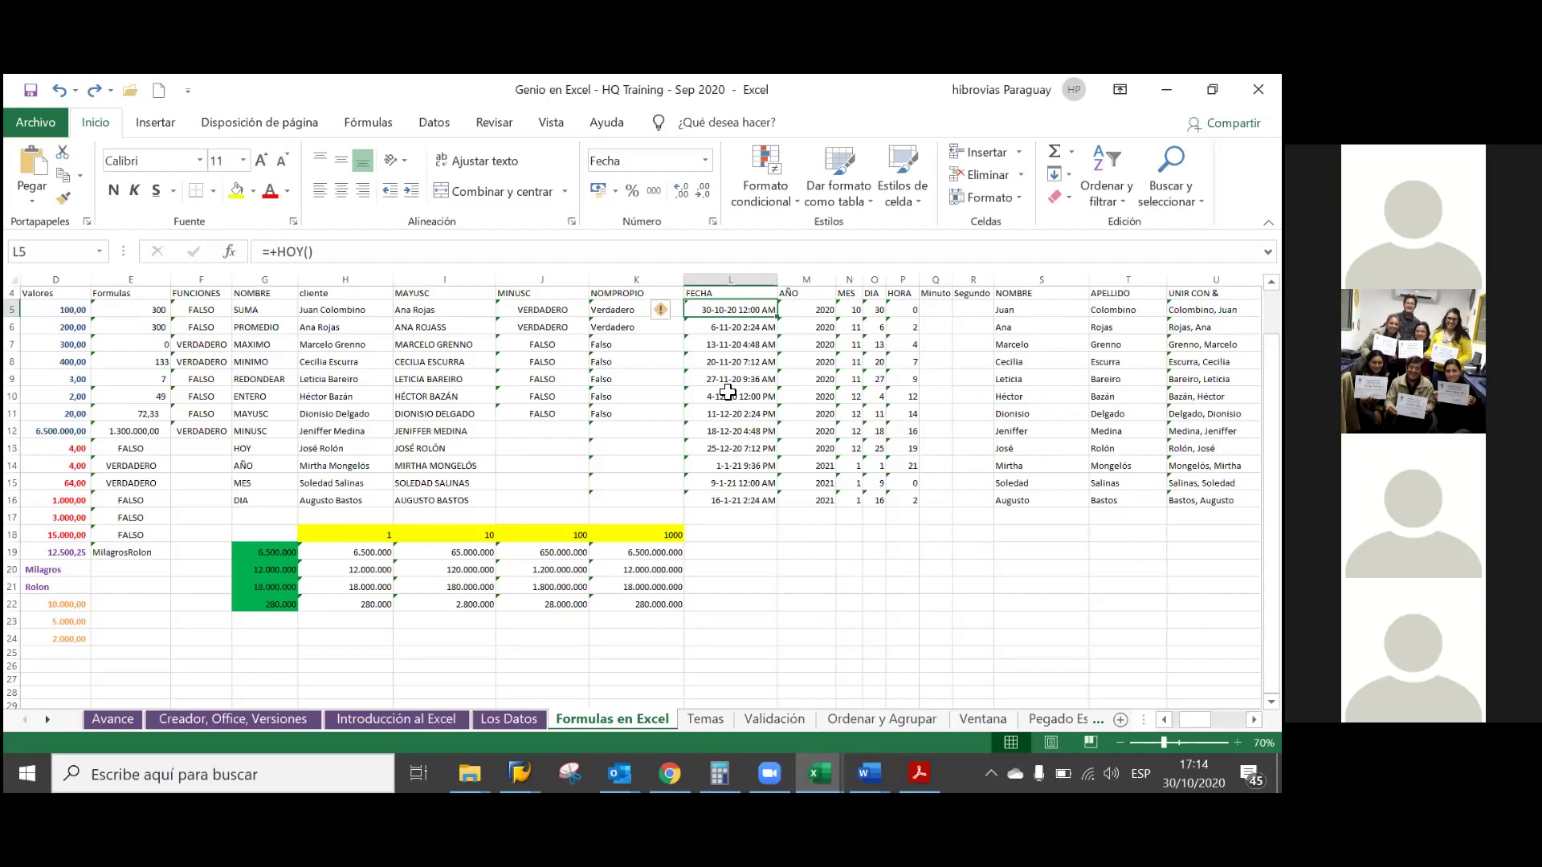
key("Down")
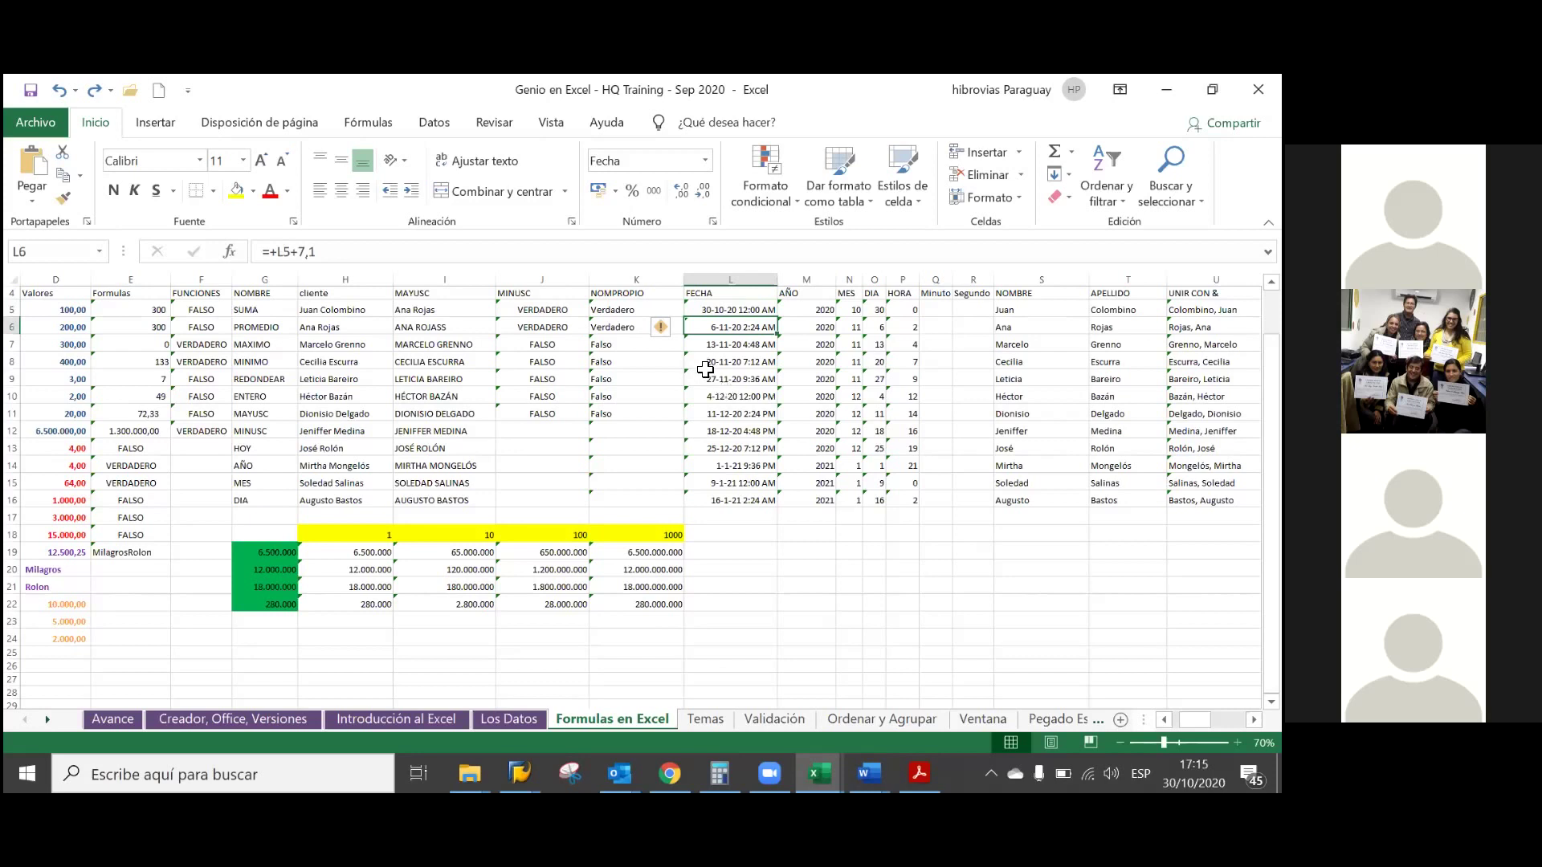
- Edit L6's formula from =+L5+7,1 to =+L5+7,042
key("F2")
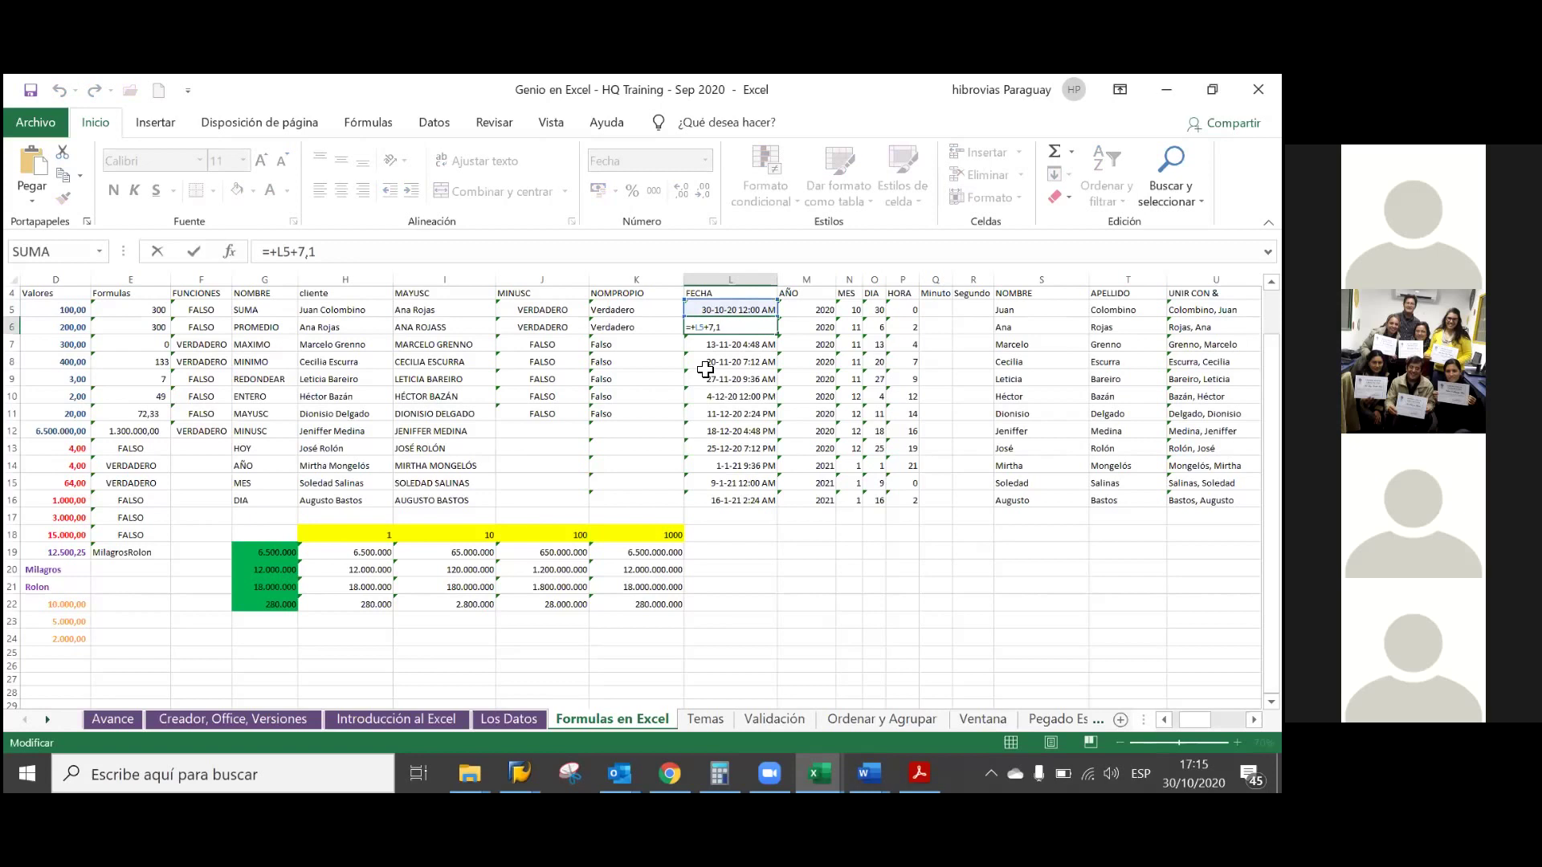
key("Return")
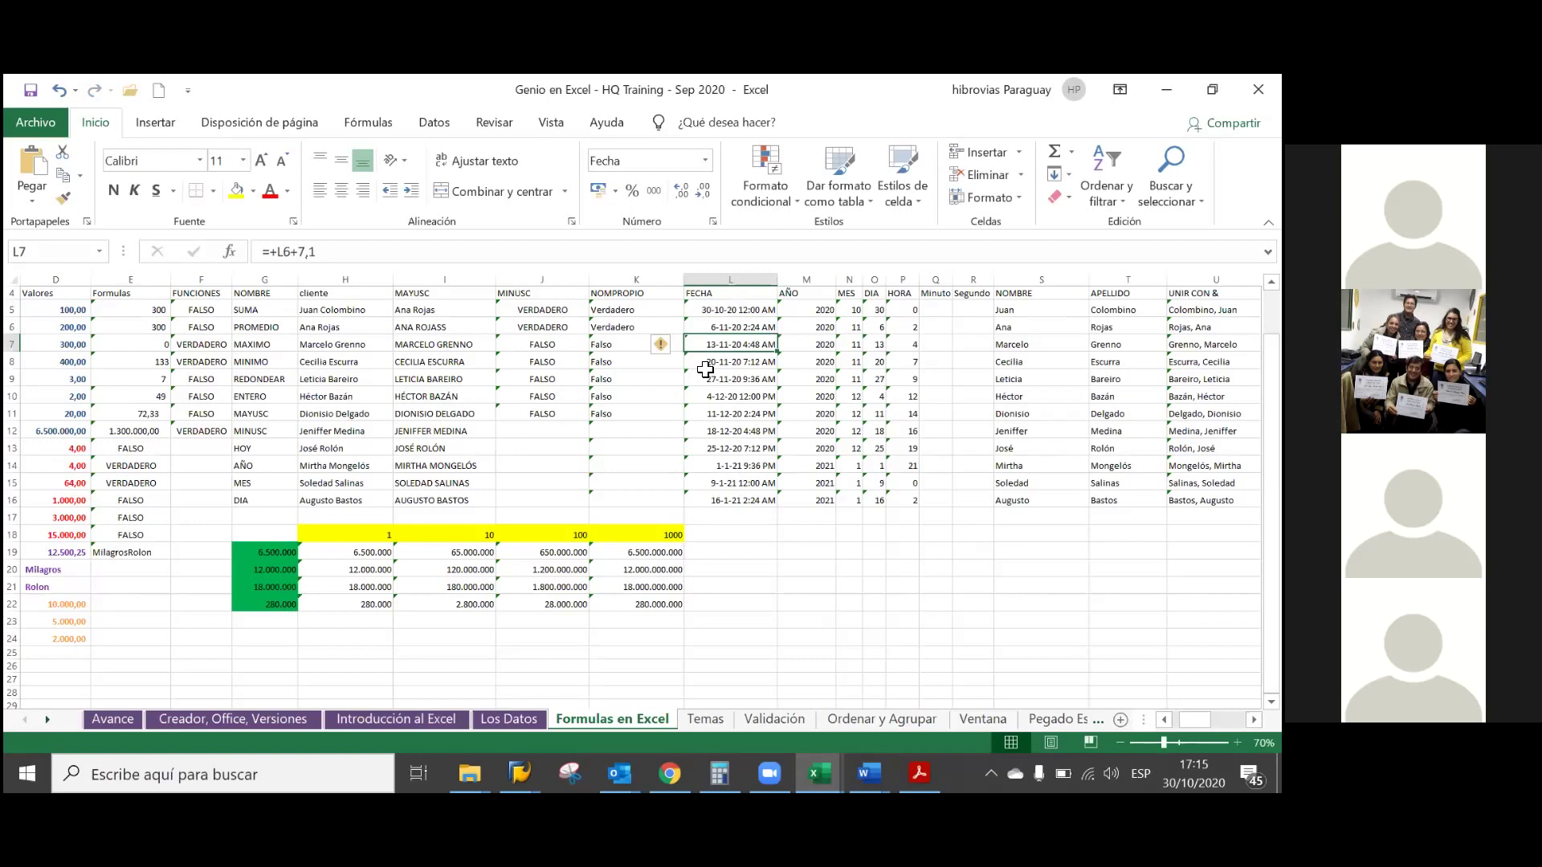
key("Up")
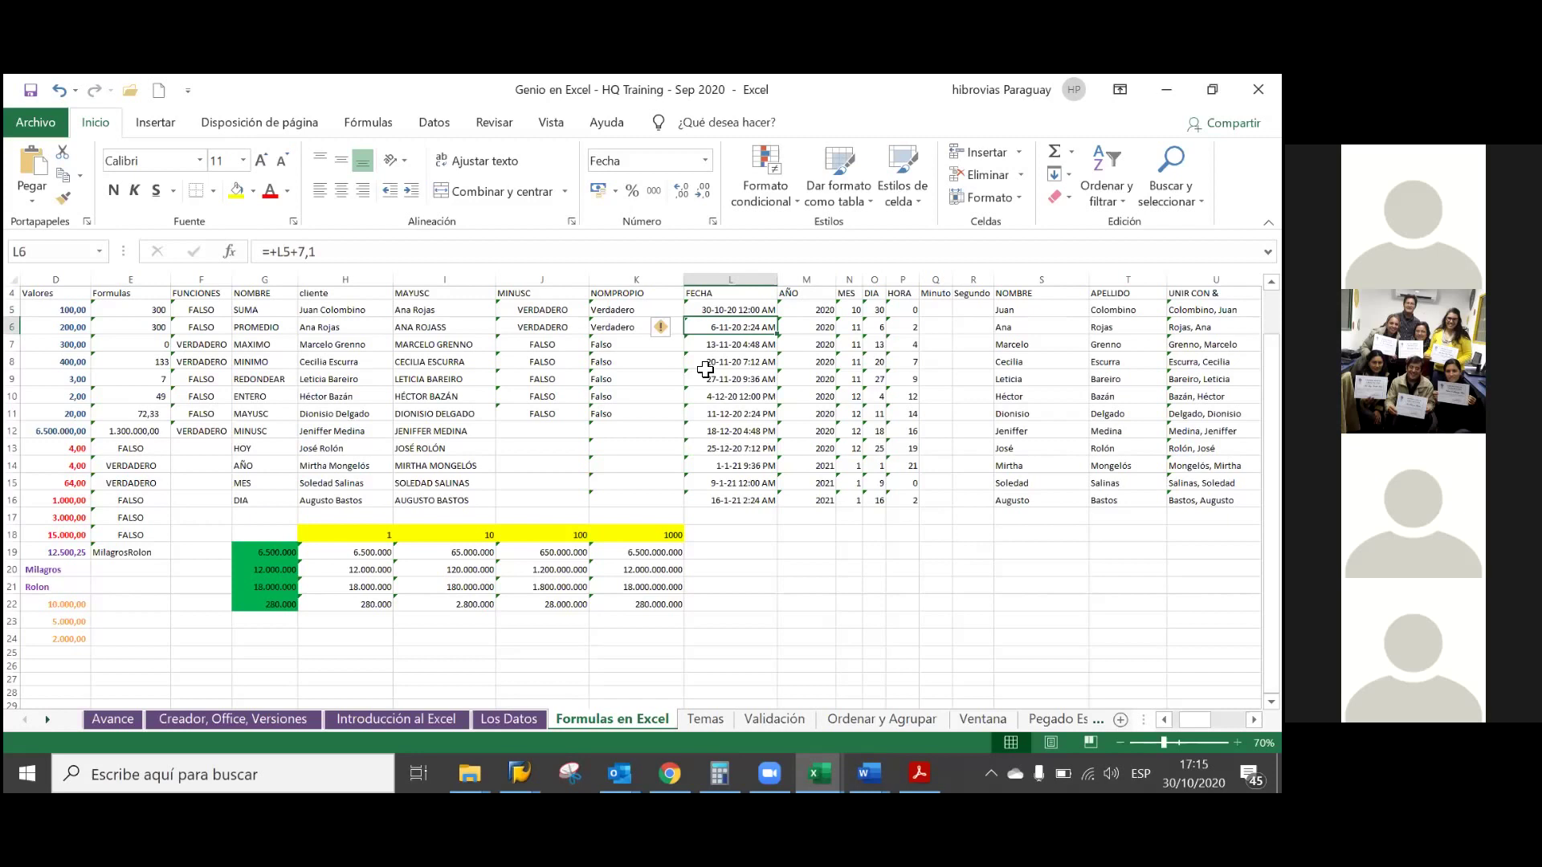
key("F2")
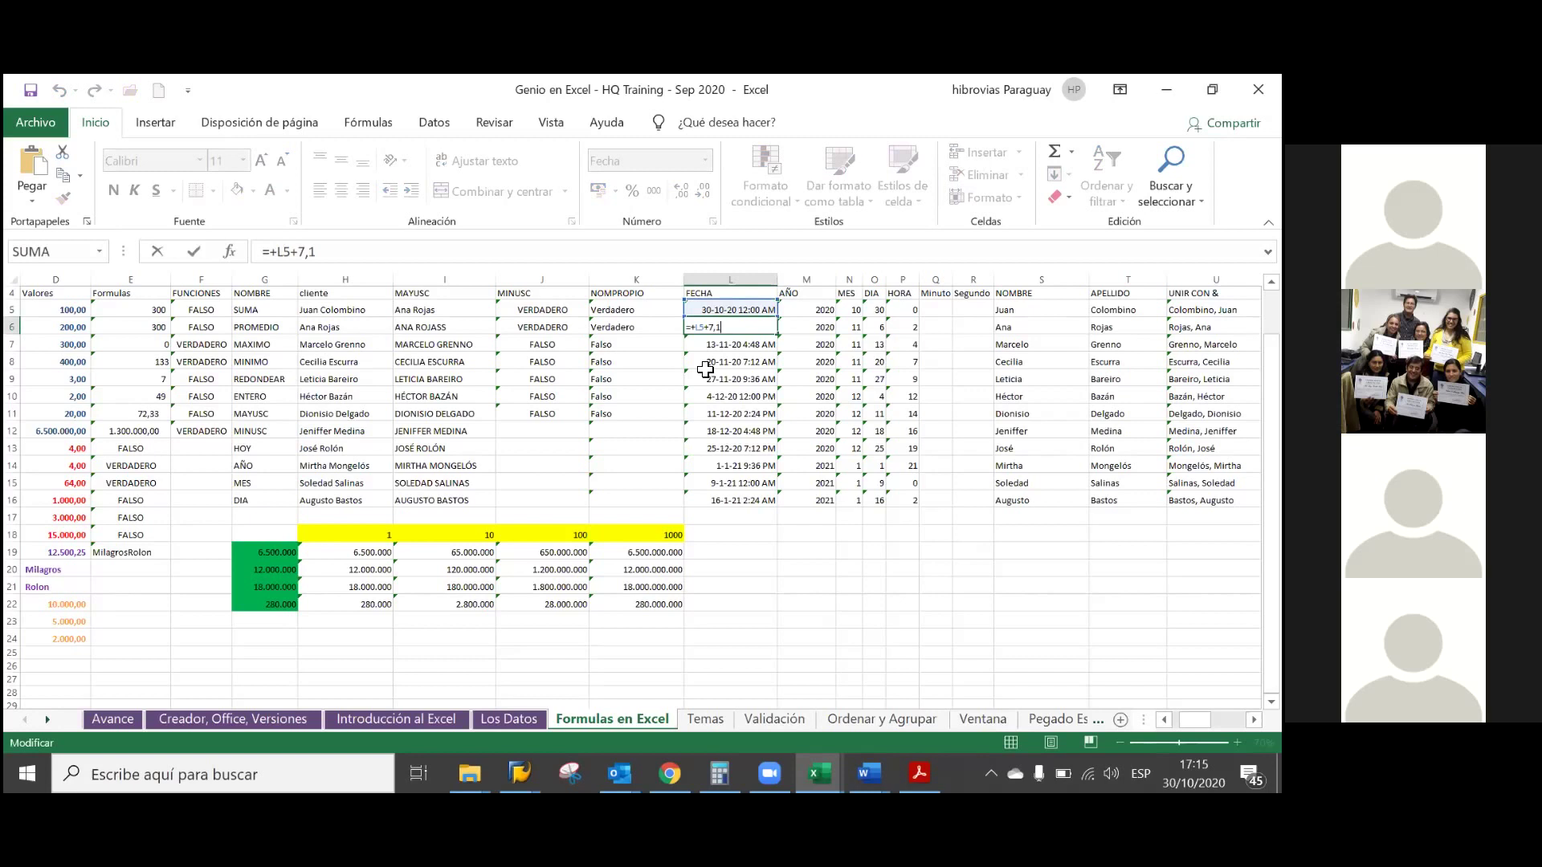
key("BackSpace")
type("42")
key("BackSpace")
key("BackSpace")
type("042")
key("Return")
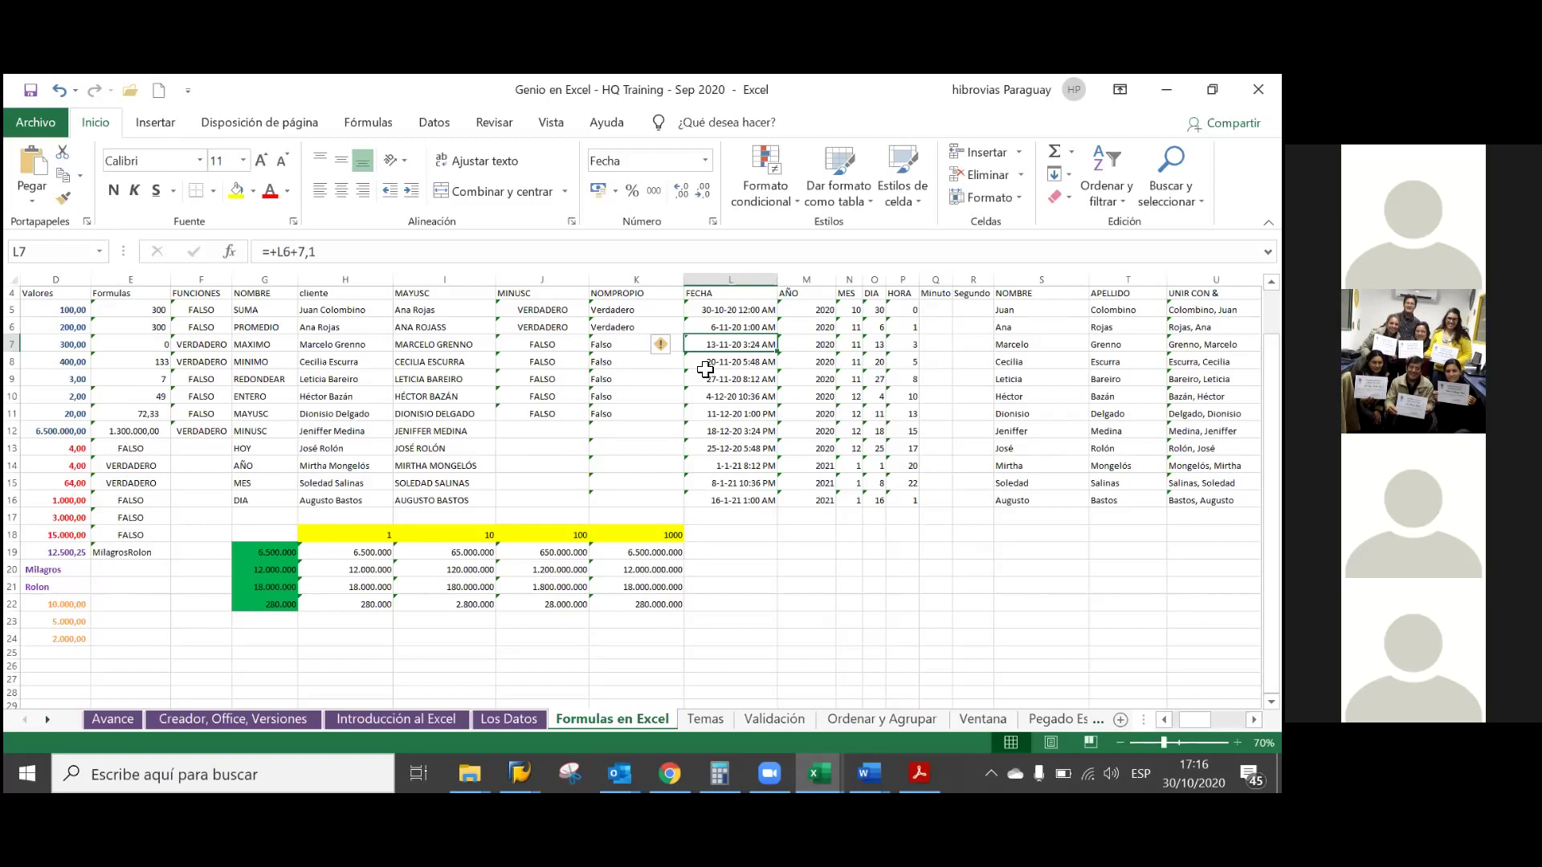
- Change L6's step to =+L5+7,084 so it shows 6-11-20 2:00 AM
key("Up")
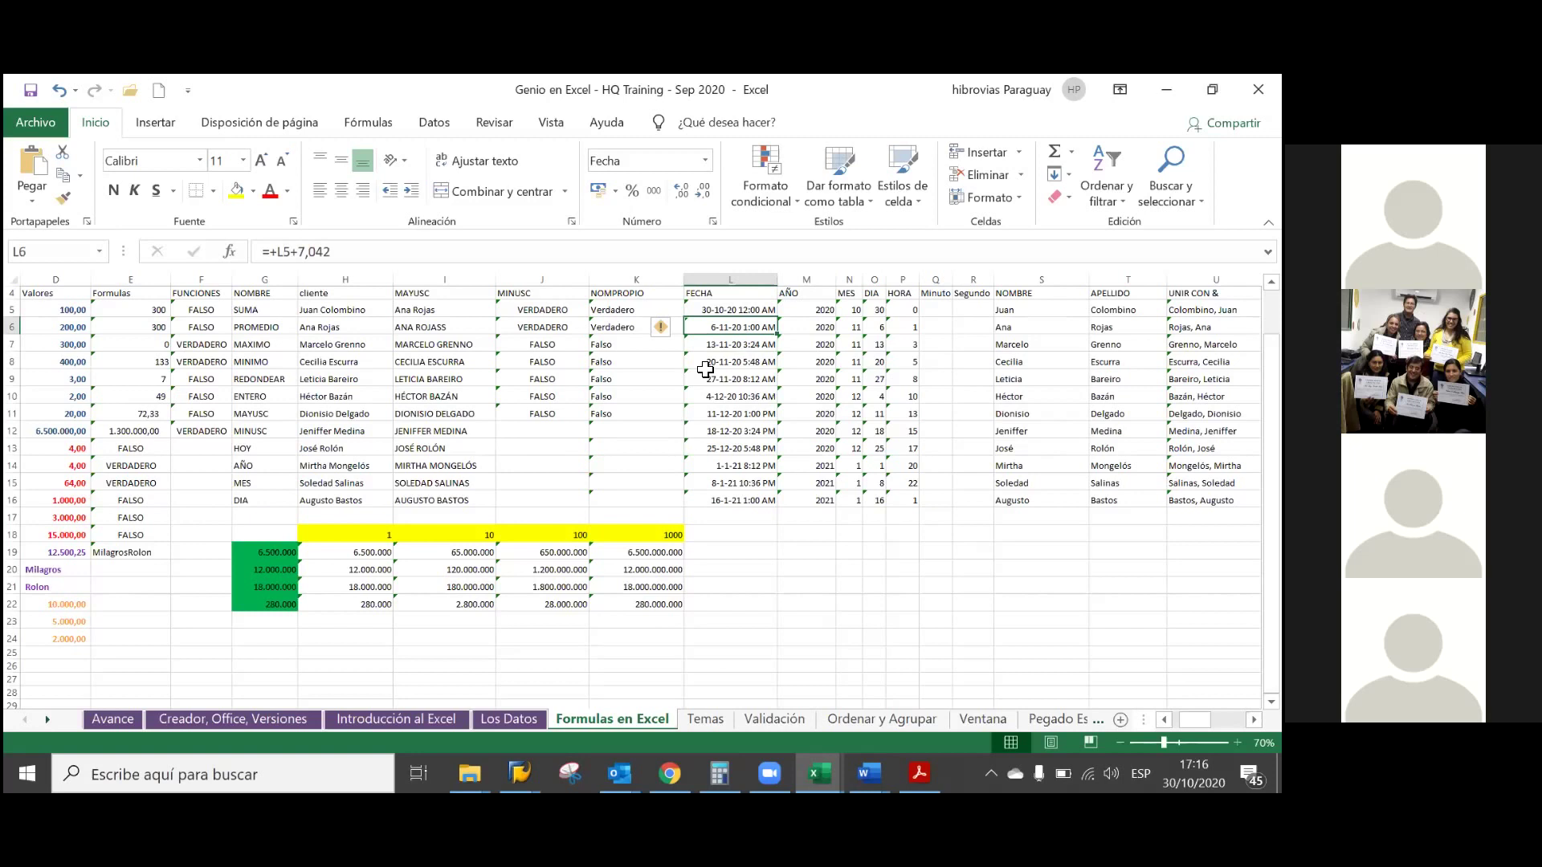
left_click(649, 251)
key("BackSpace")
key("BackSpace")
type("8")
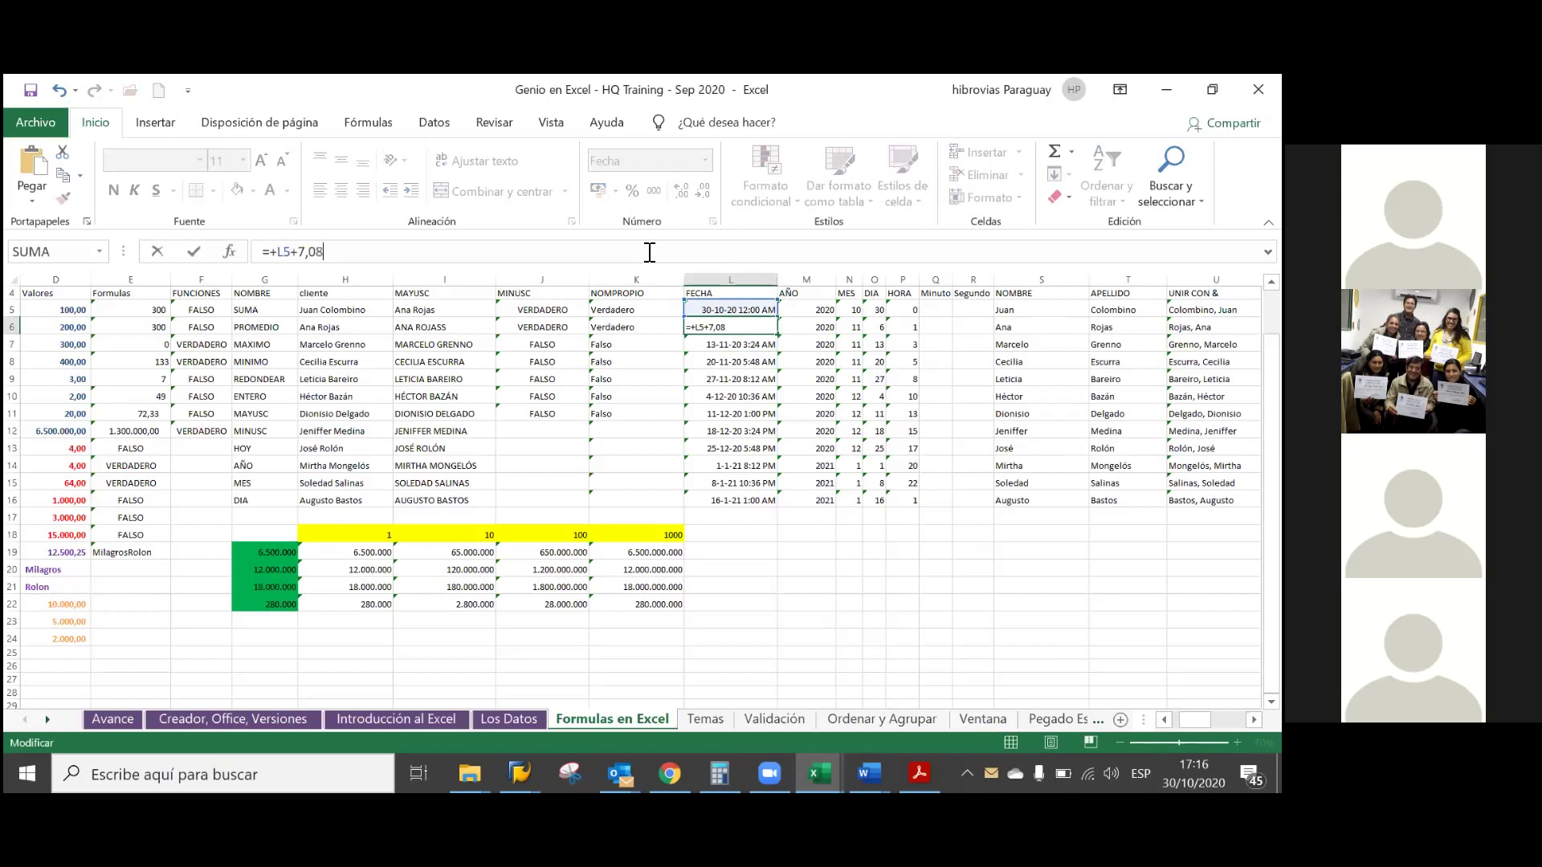
type("4")
key("Return")
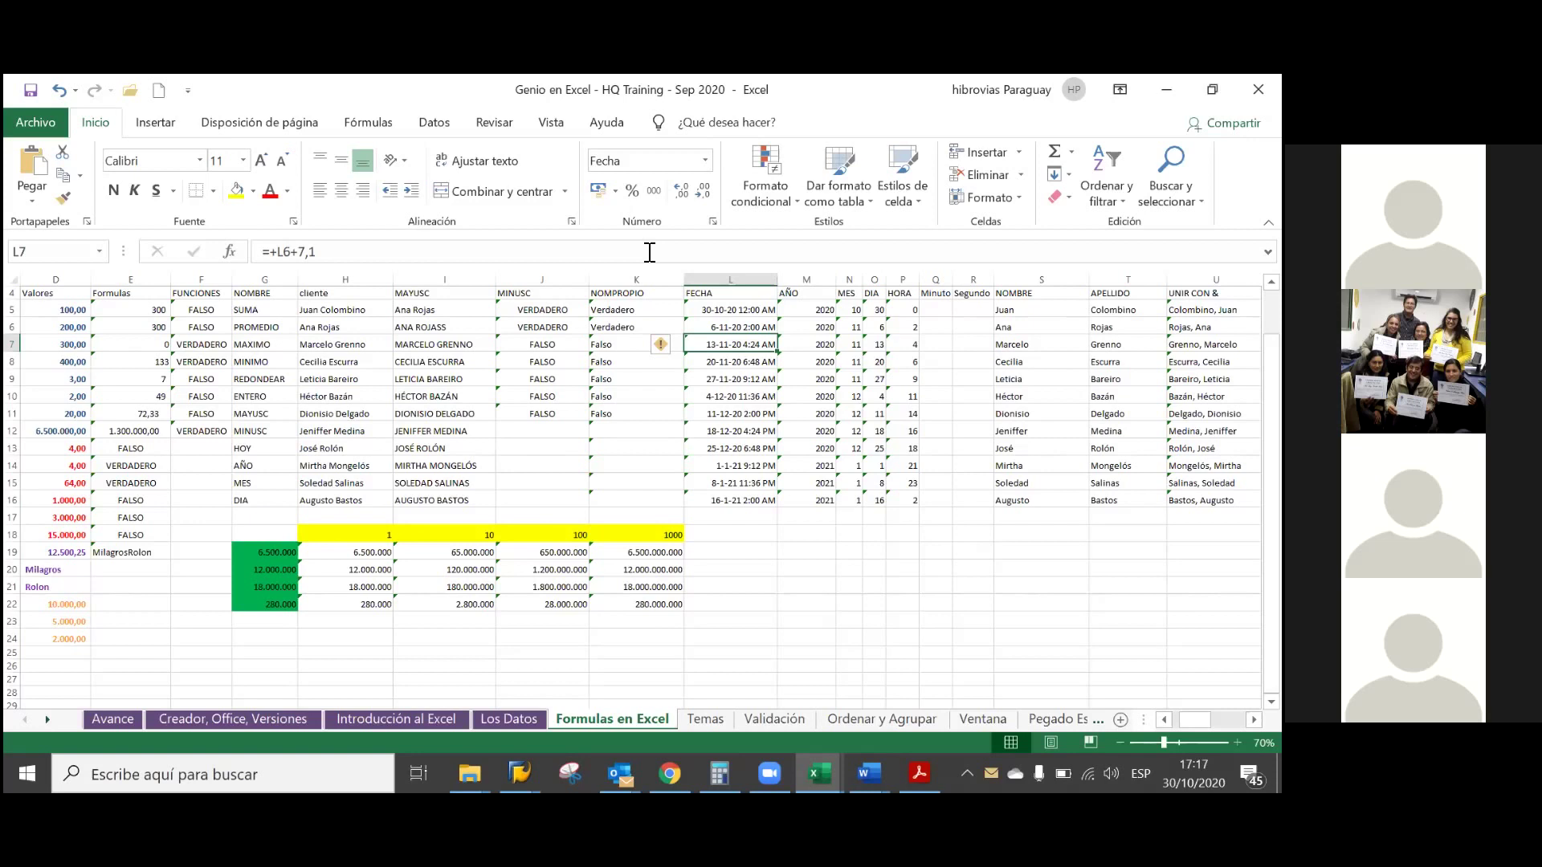
left_click(765, 327)
- Fill L6's 7,084-day formula down through L16, ending the dates at 15-1-21 10:10 PM
left_click_drag(780, 337, 776, 519)
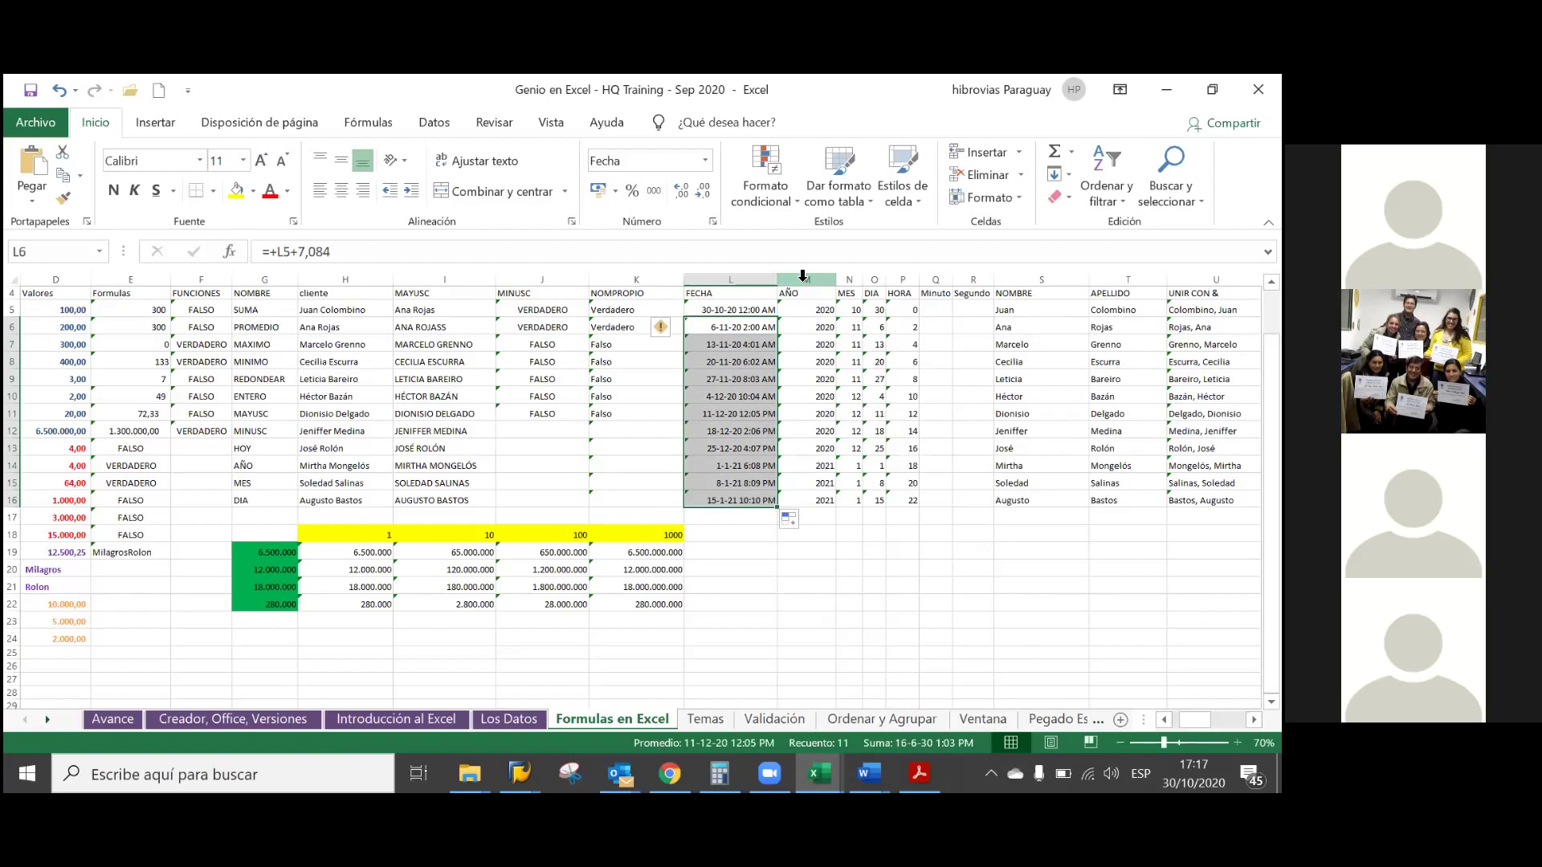
left_click(936, 307)
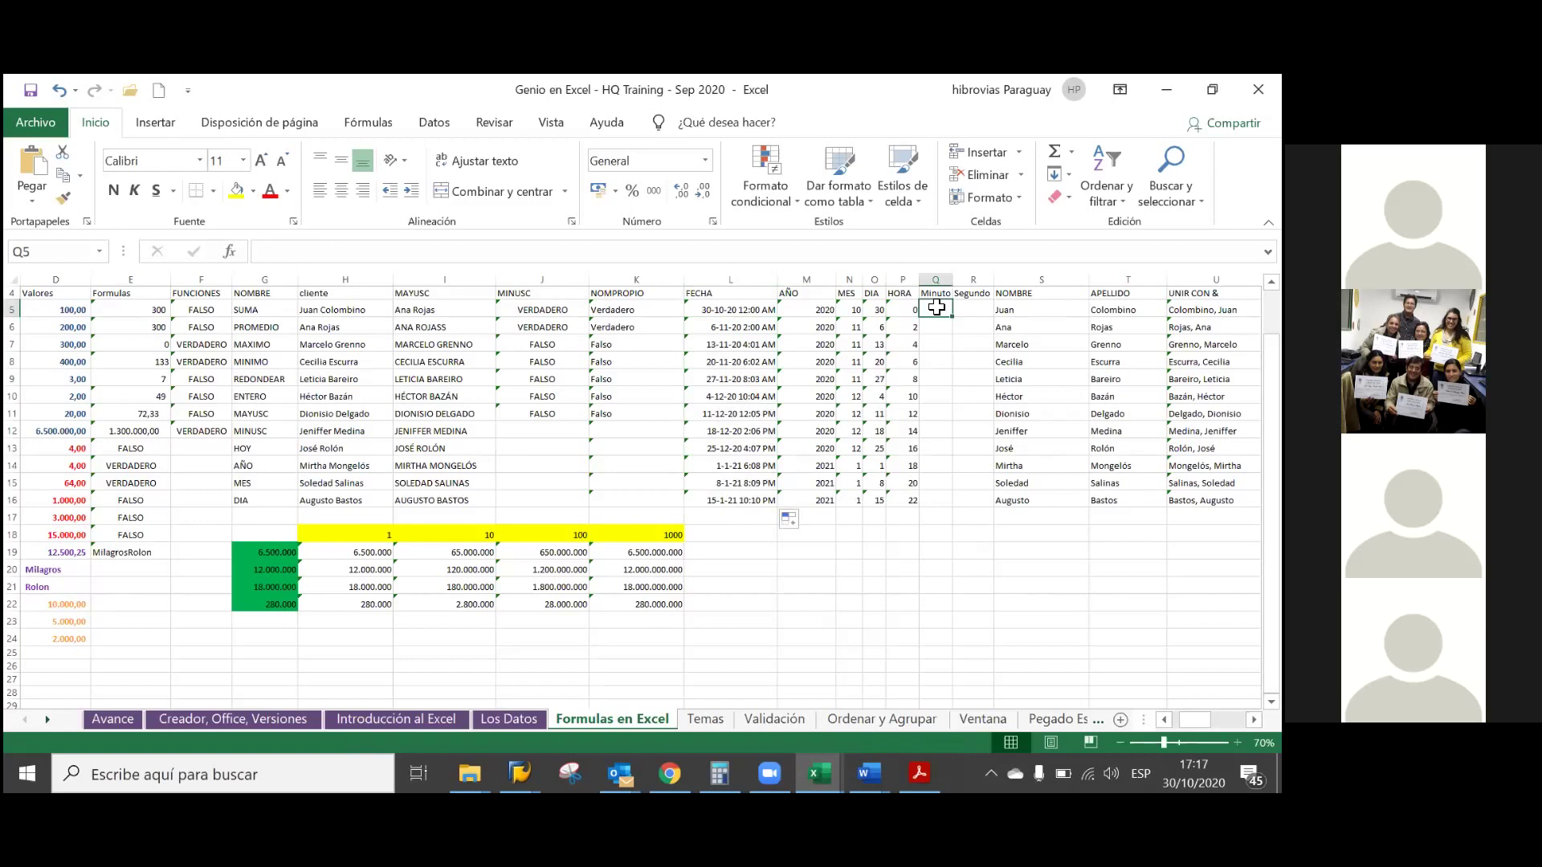
- Enter =+MINUTO(L5) in Q5 to extract the first date's minutes, returning 0
type("+")
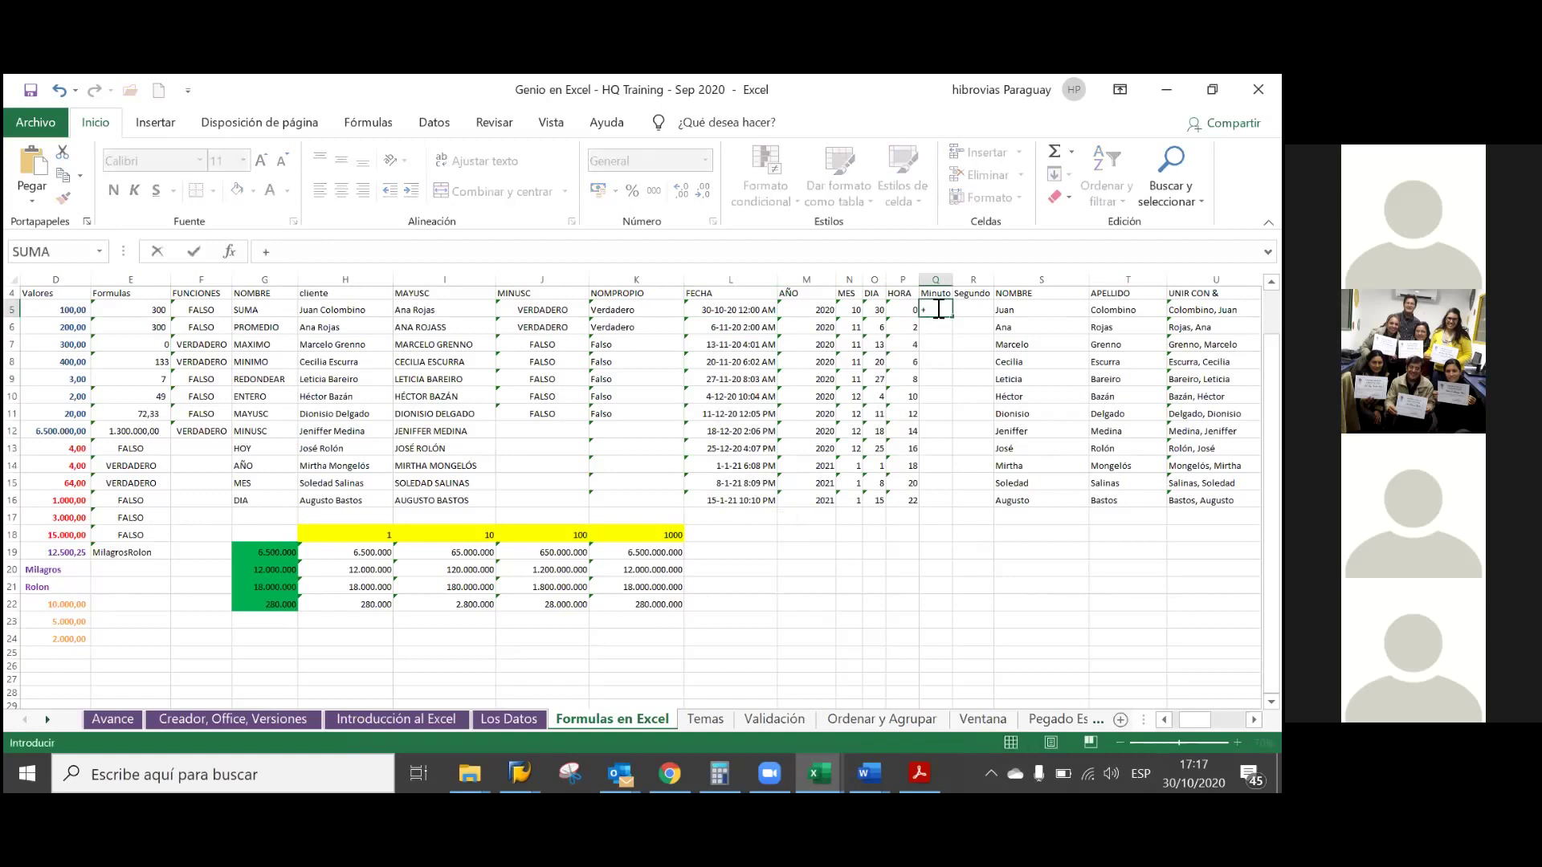
type("mi")
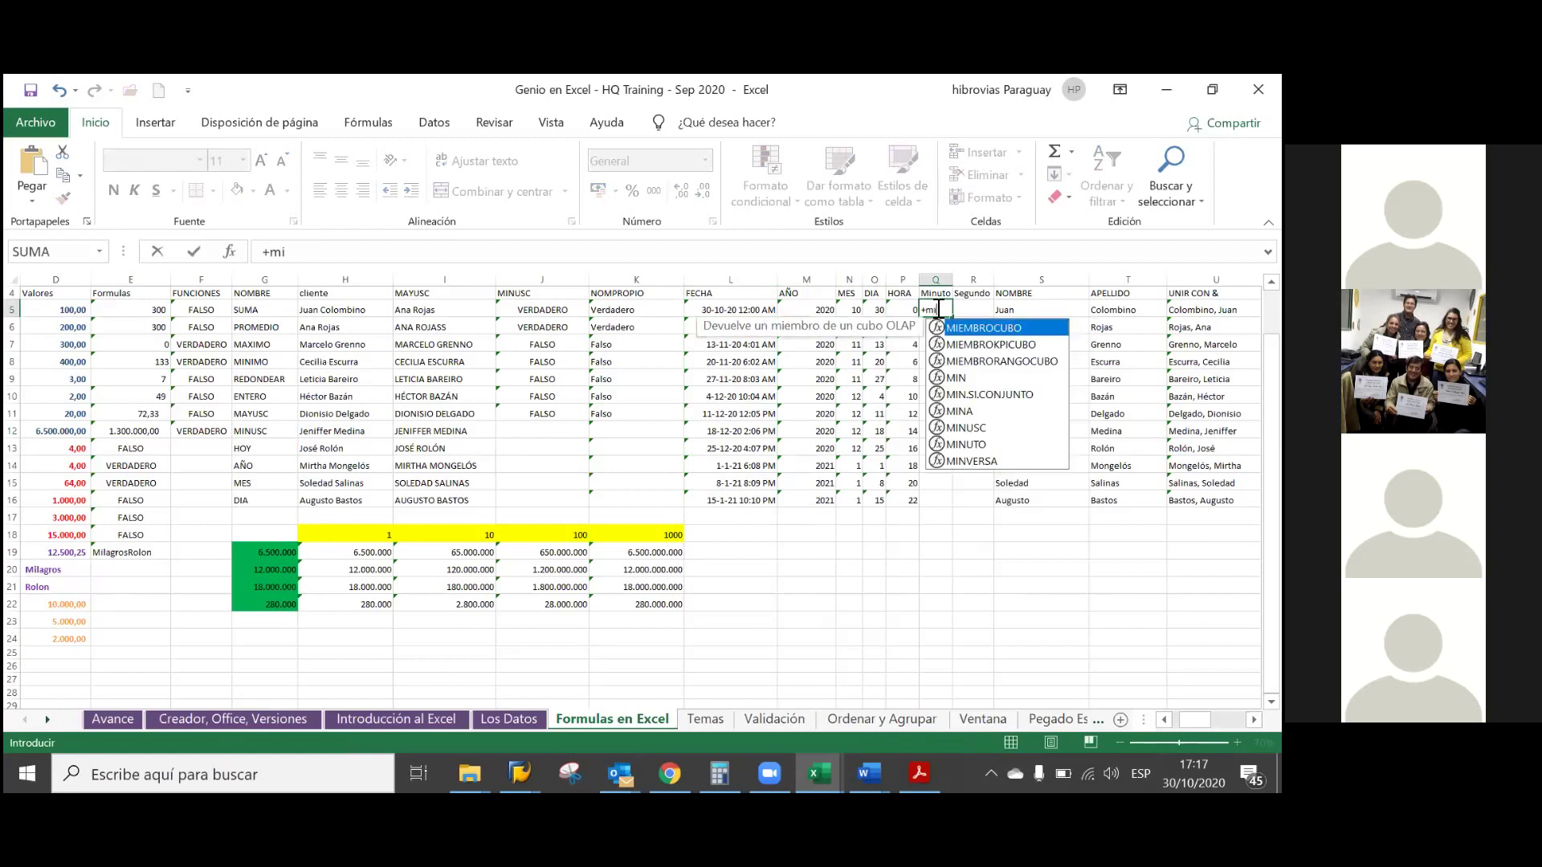
type("nuto")
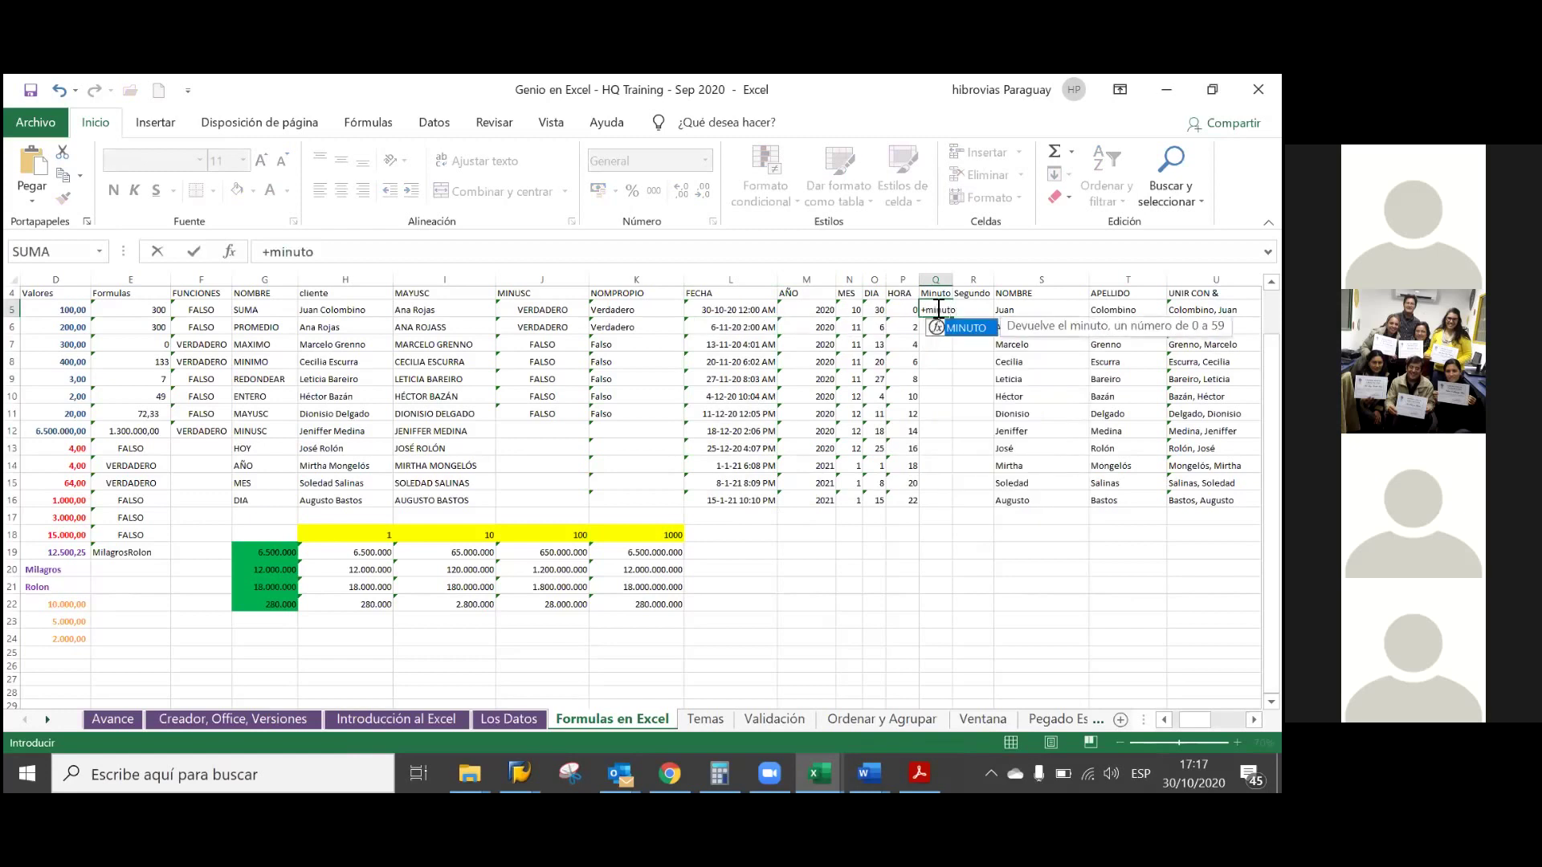
double_click(956, 325)
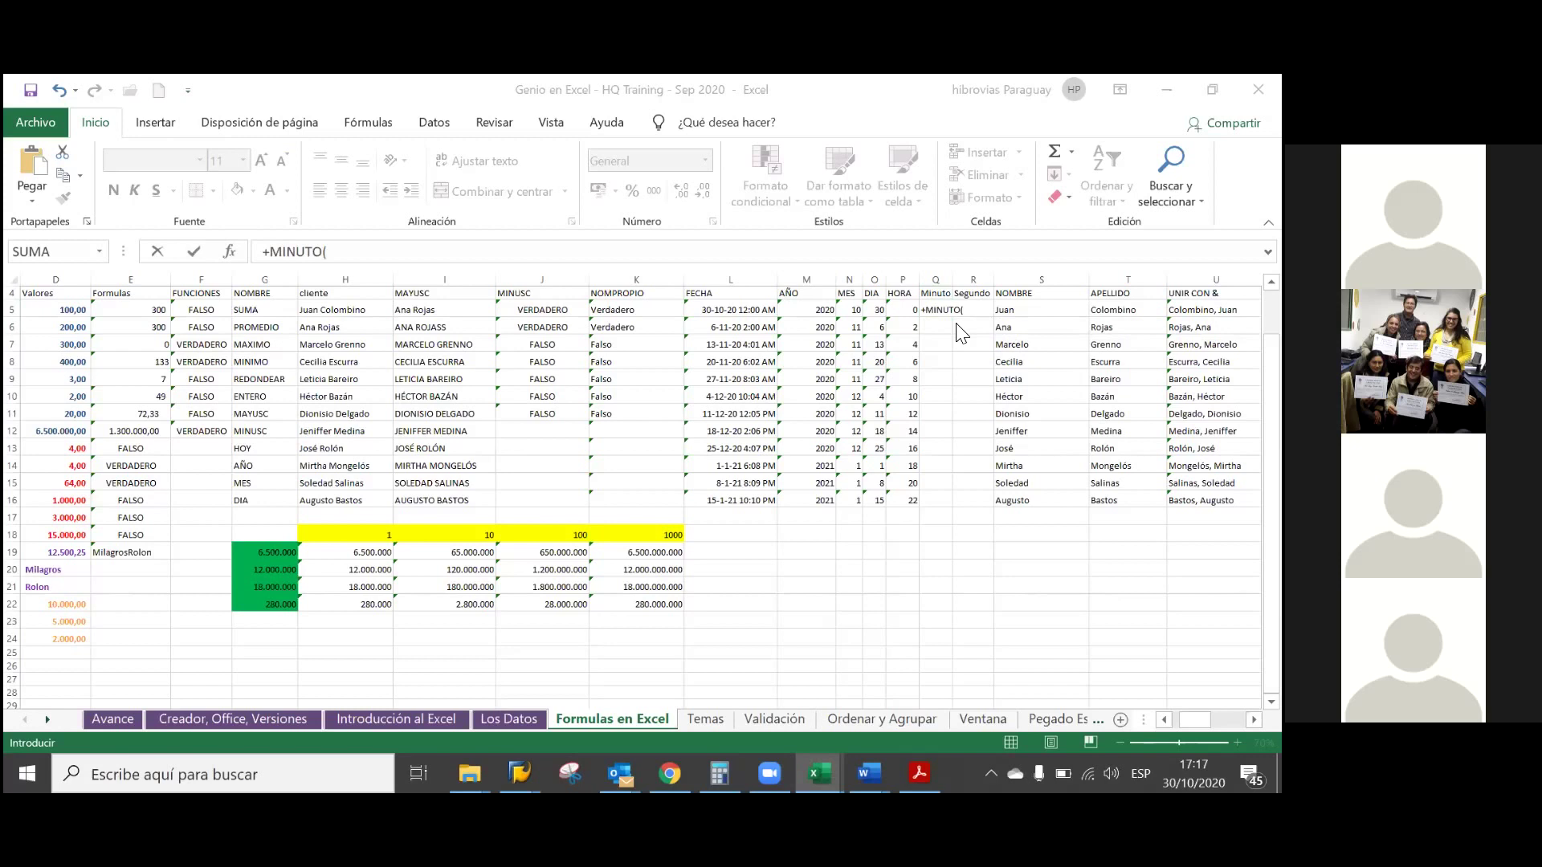
left_click(752, 309)
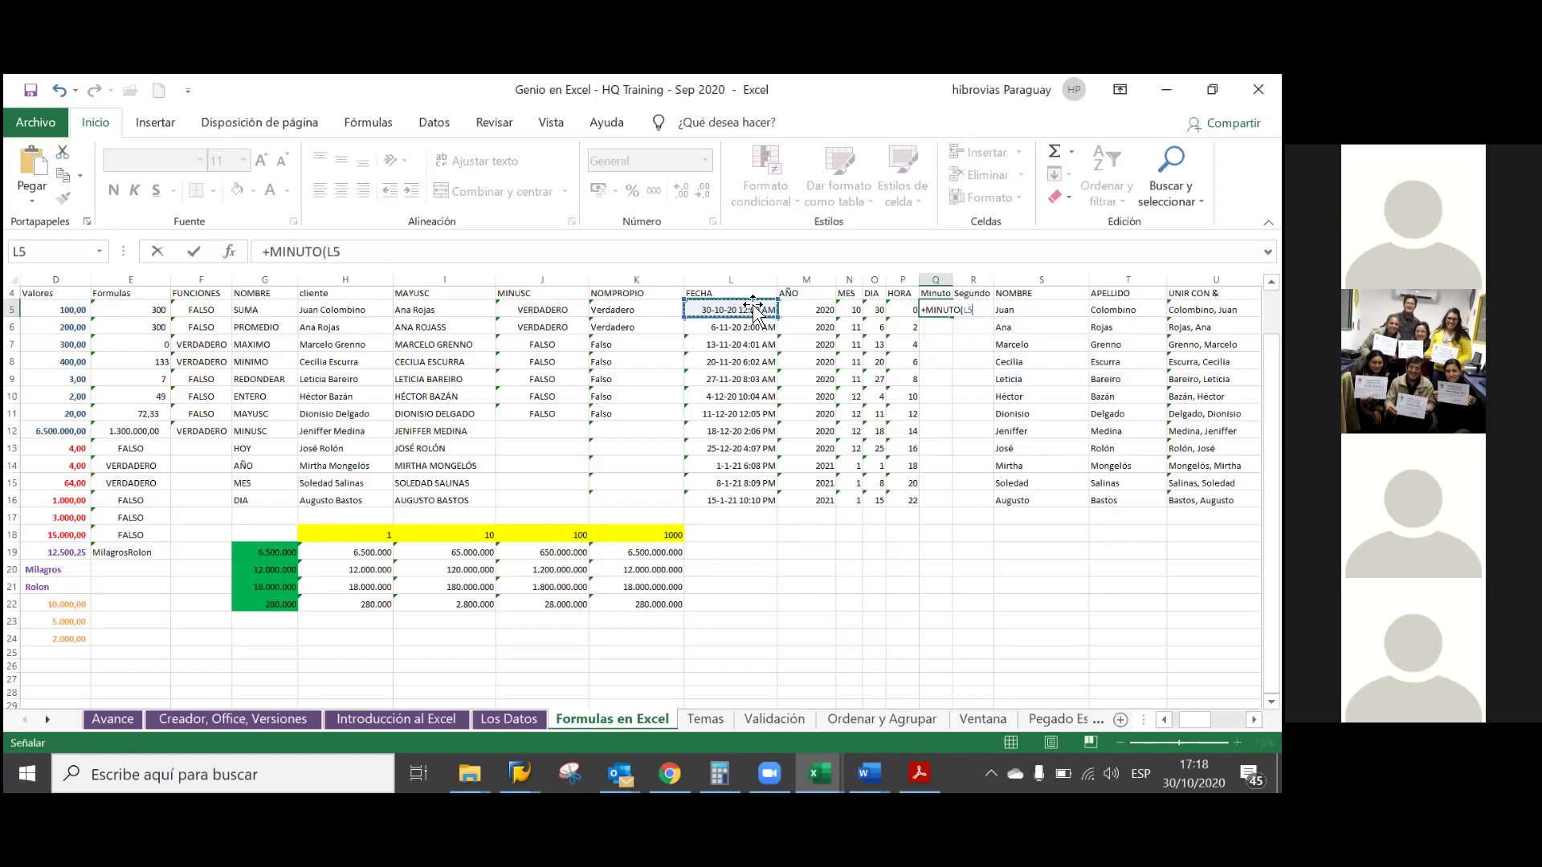
key("Return")
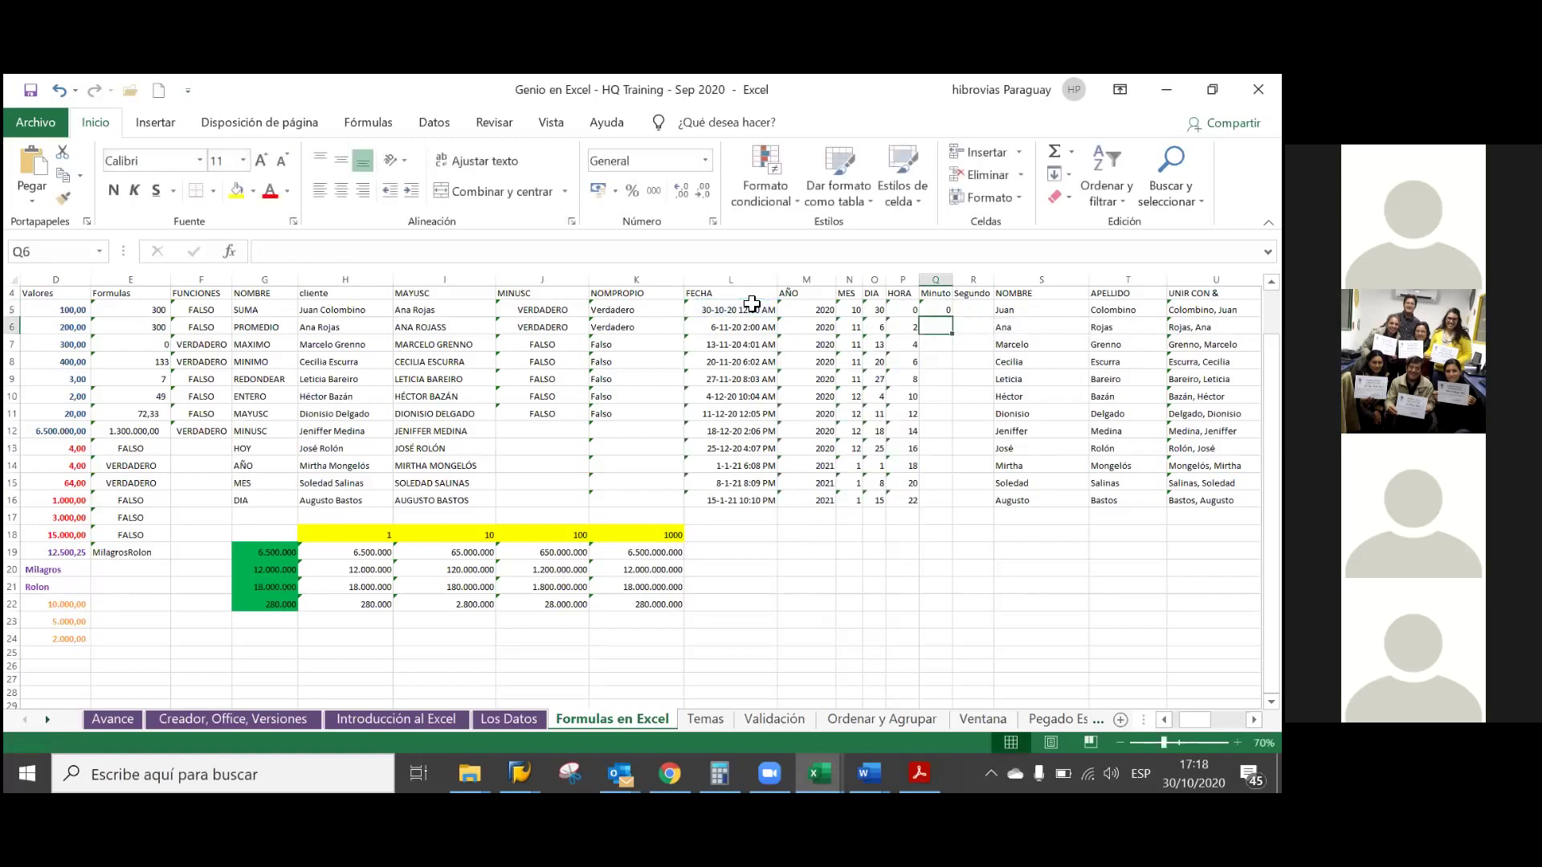
key("Up")
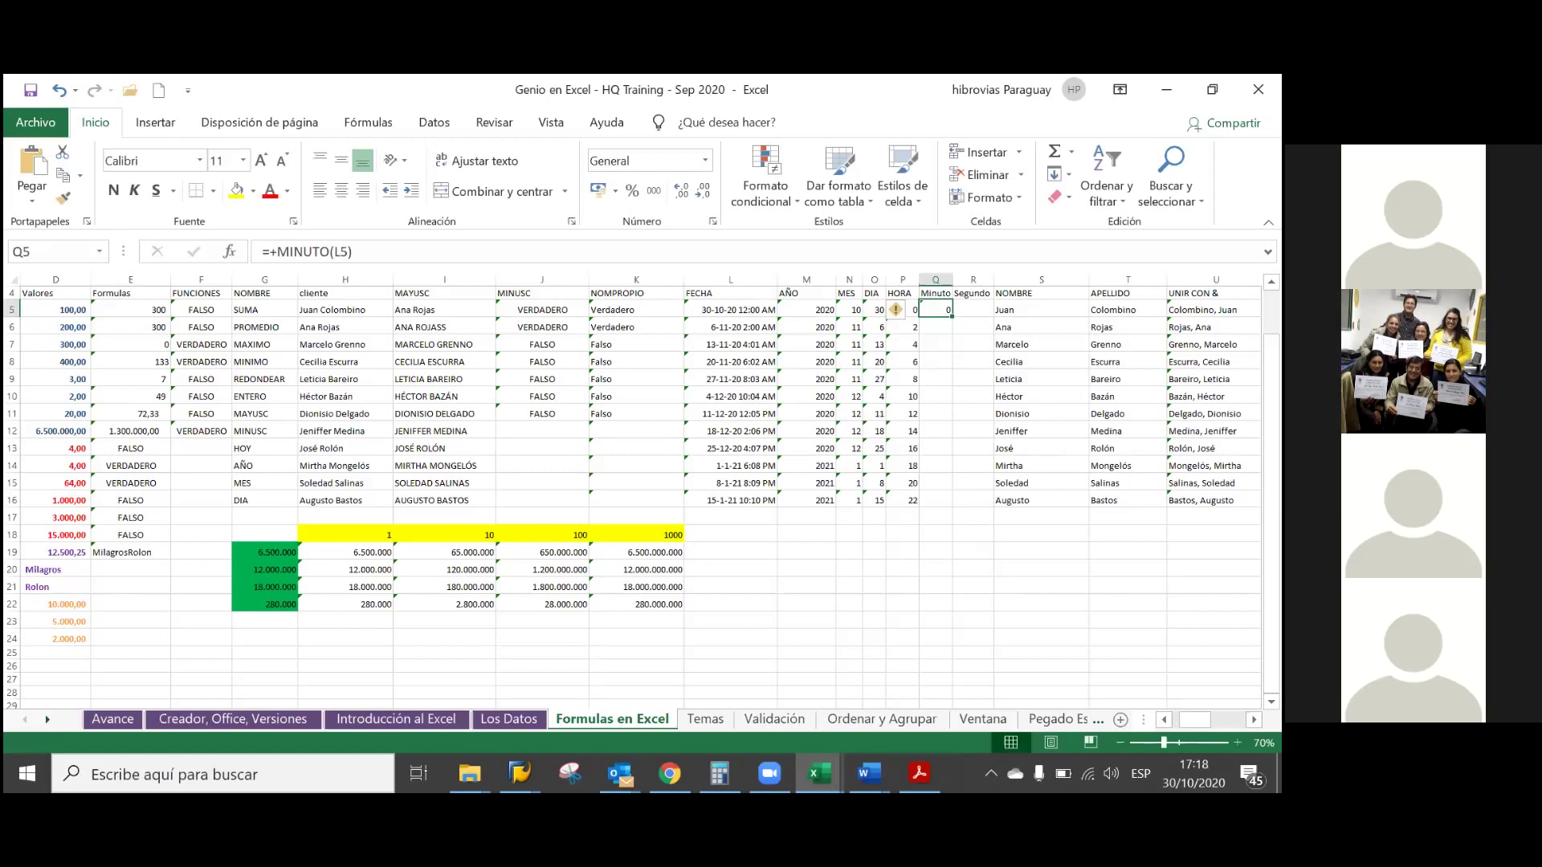
double_click(951, 318)
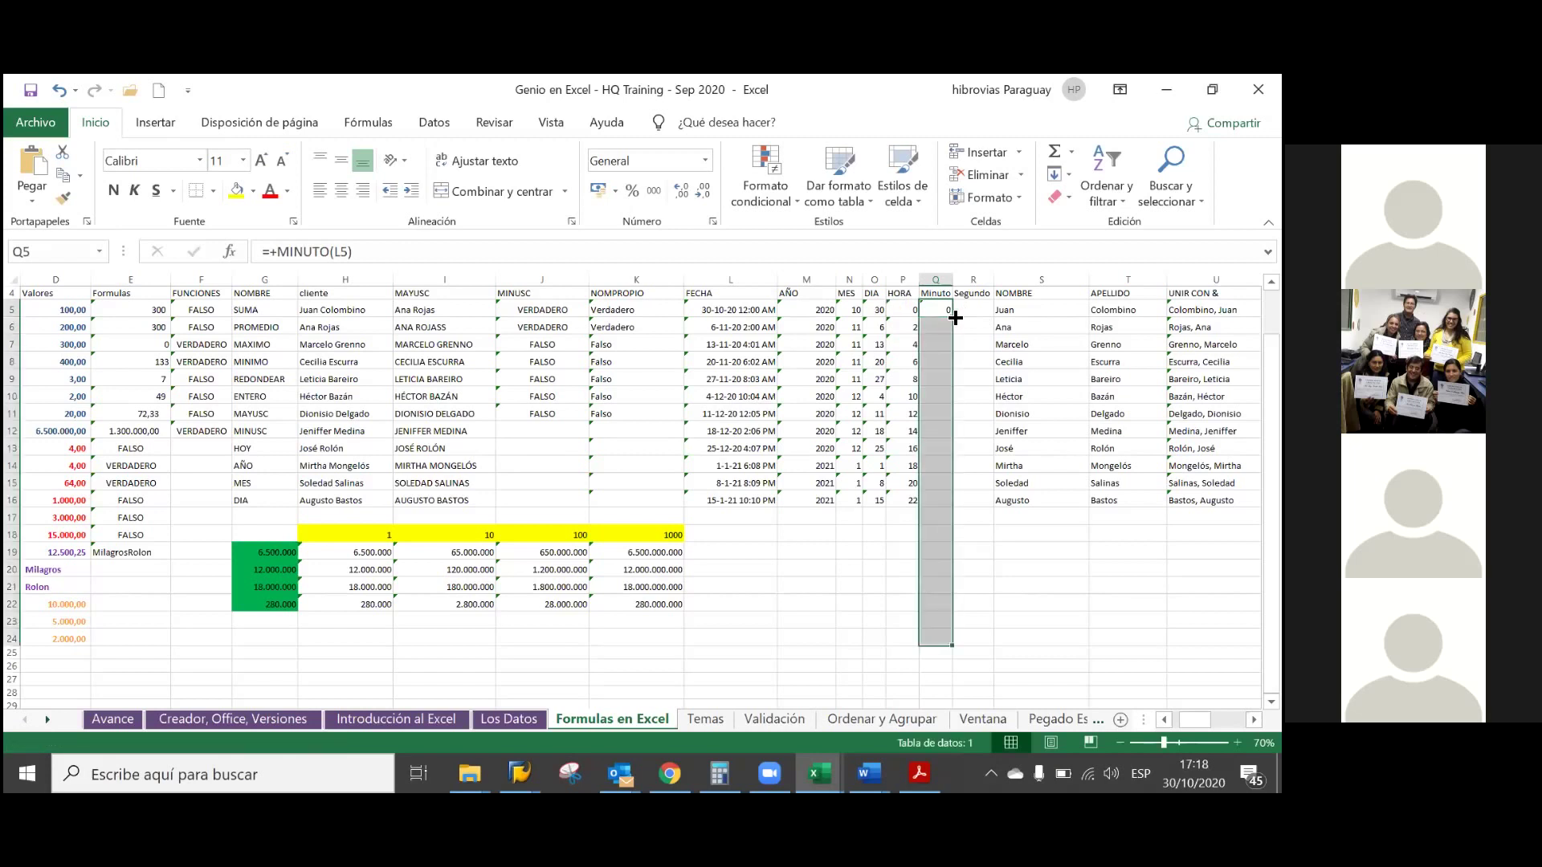
left_click(963, 339)
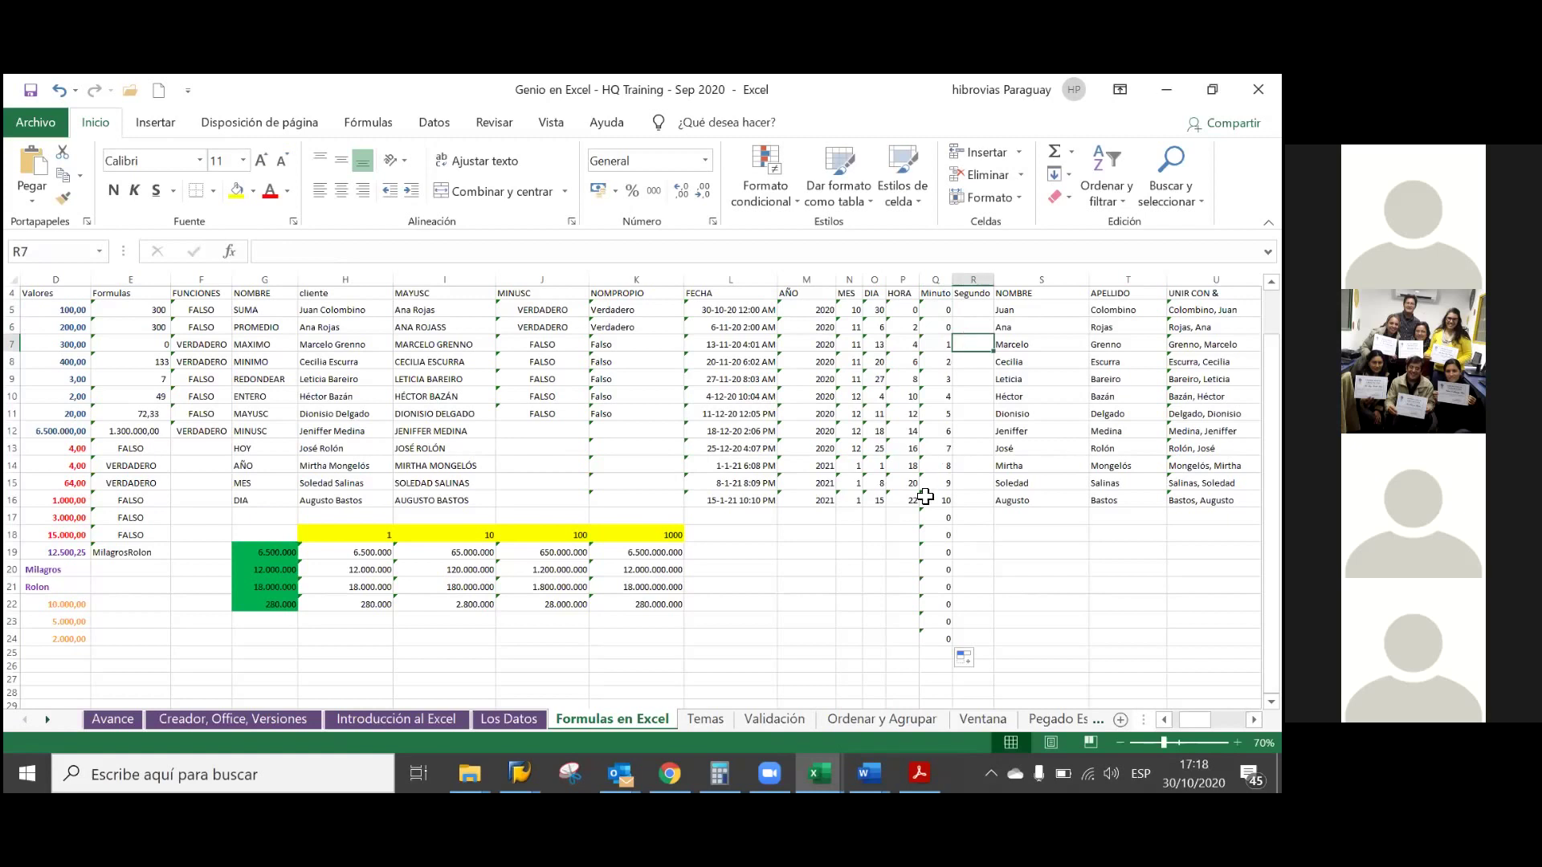
left_click(938, 346)
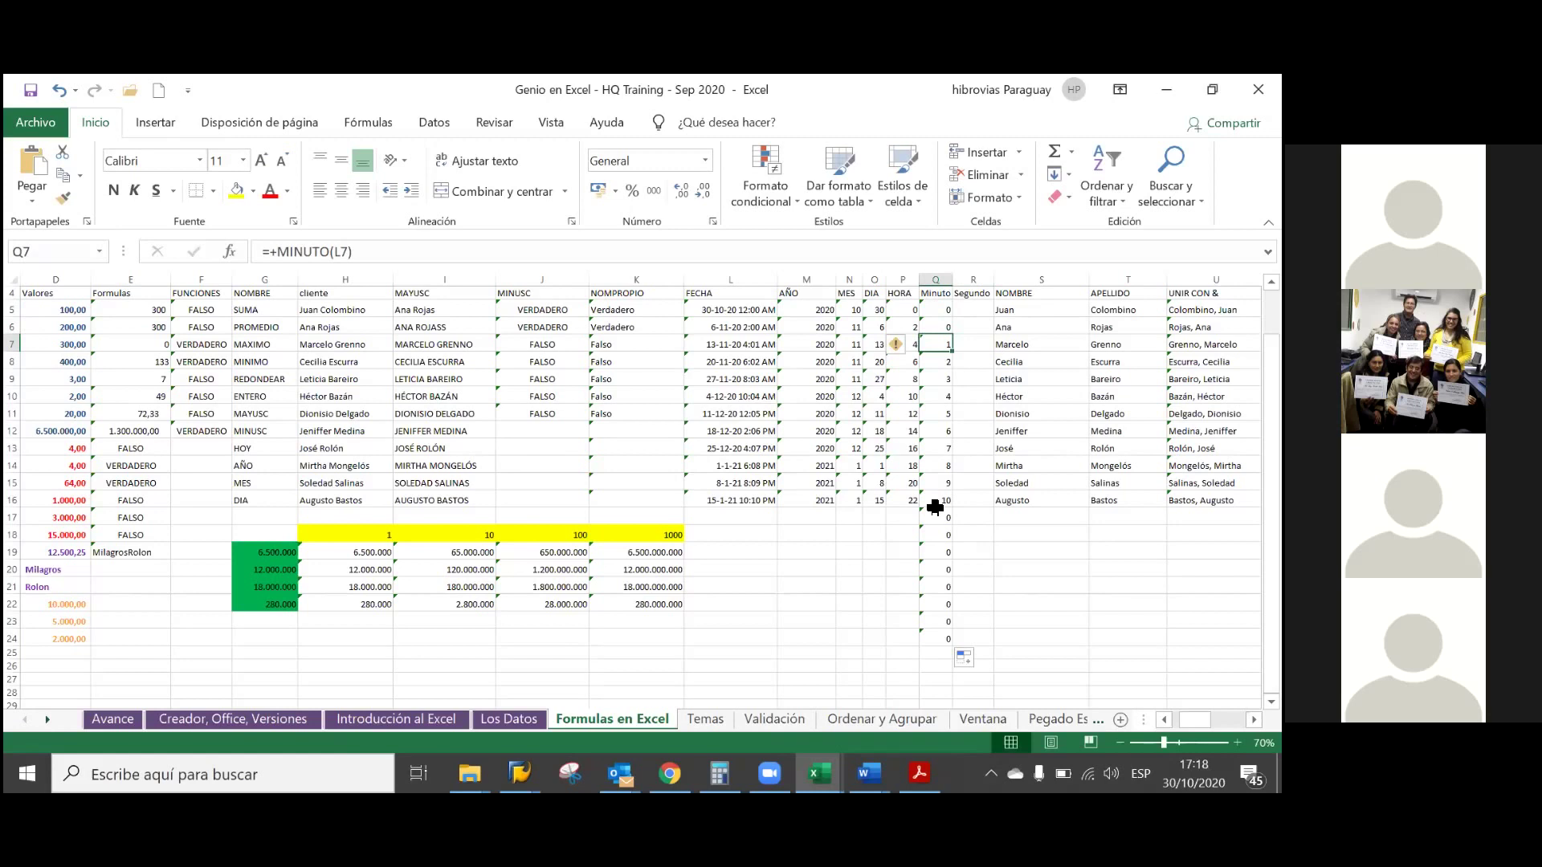
left_click(938, 311)
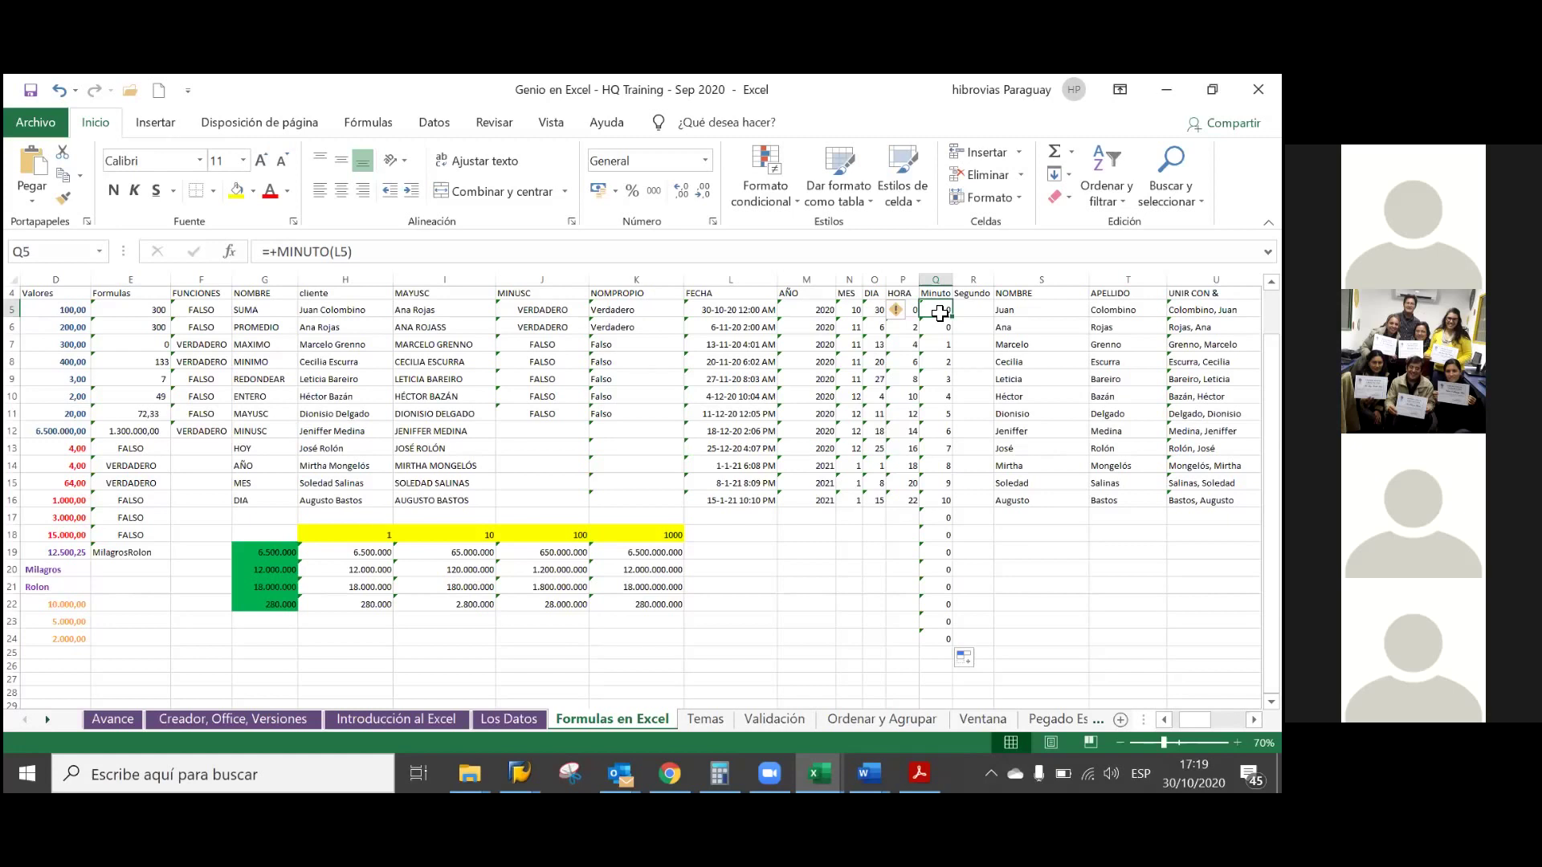
key("Up")
key("Up")
key("Up")
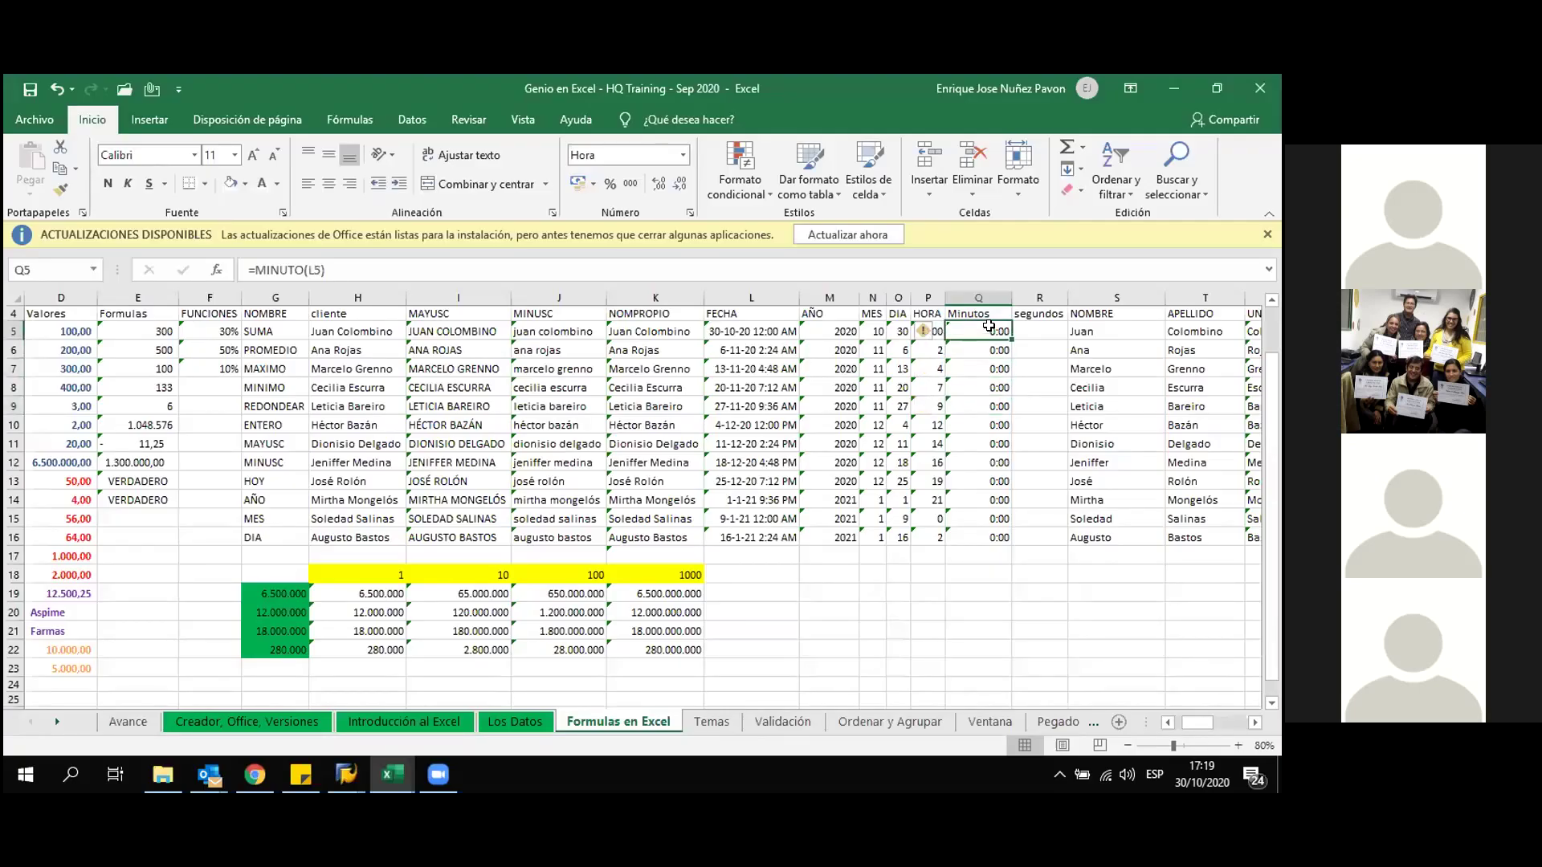
left_click(989, 369)
left_click(982, 329)
left_click(818, 327)
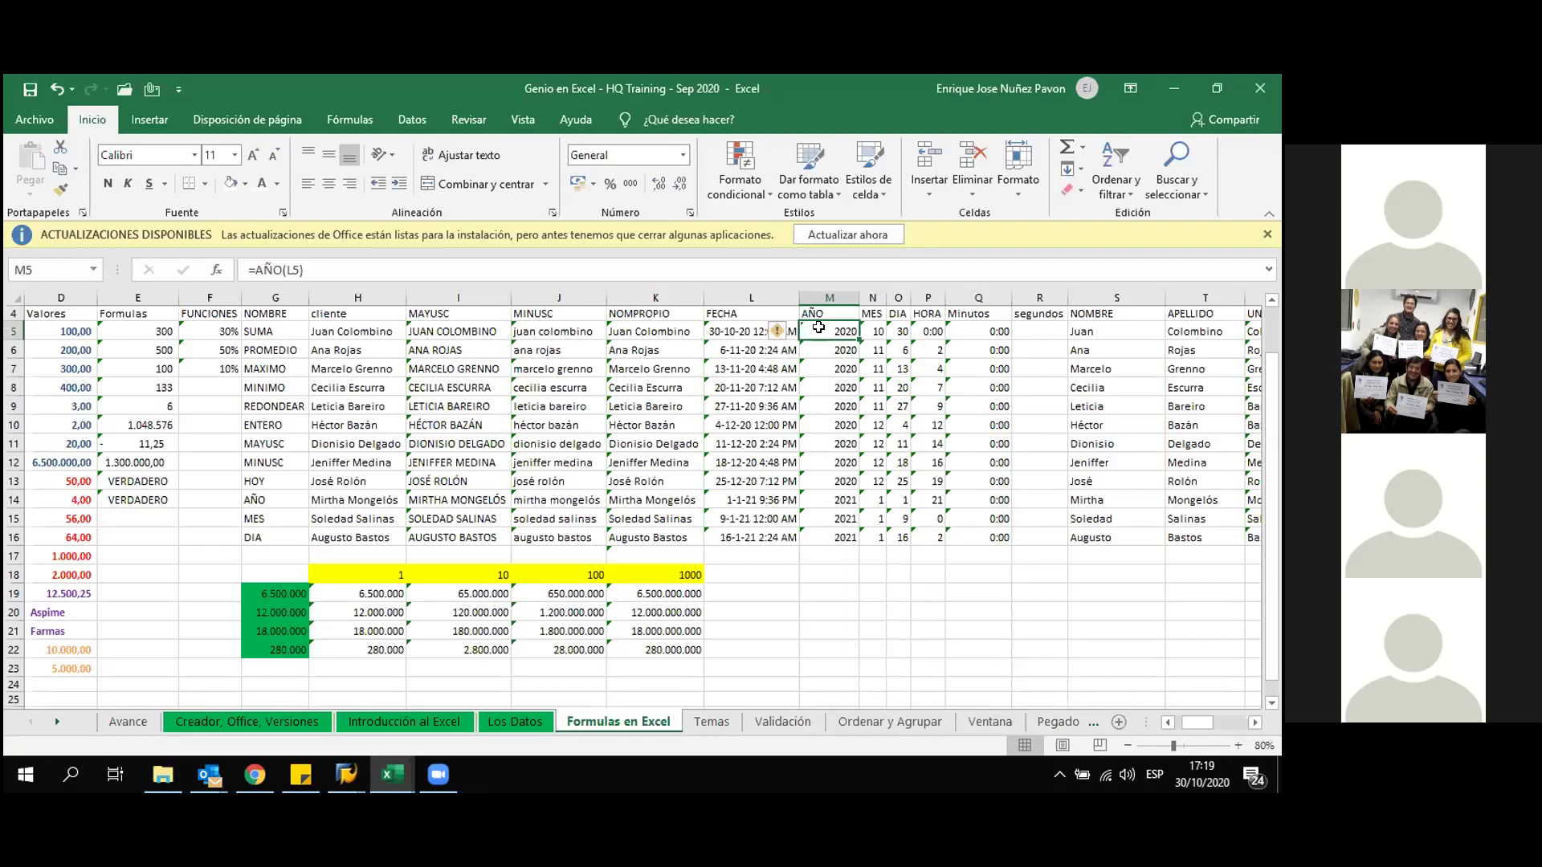
left_click_drag(818, 327, 743, 331)
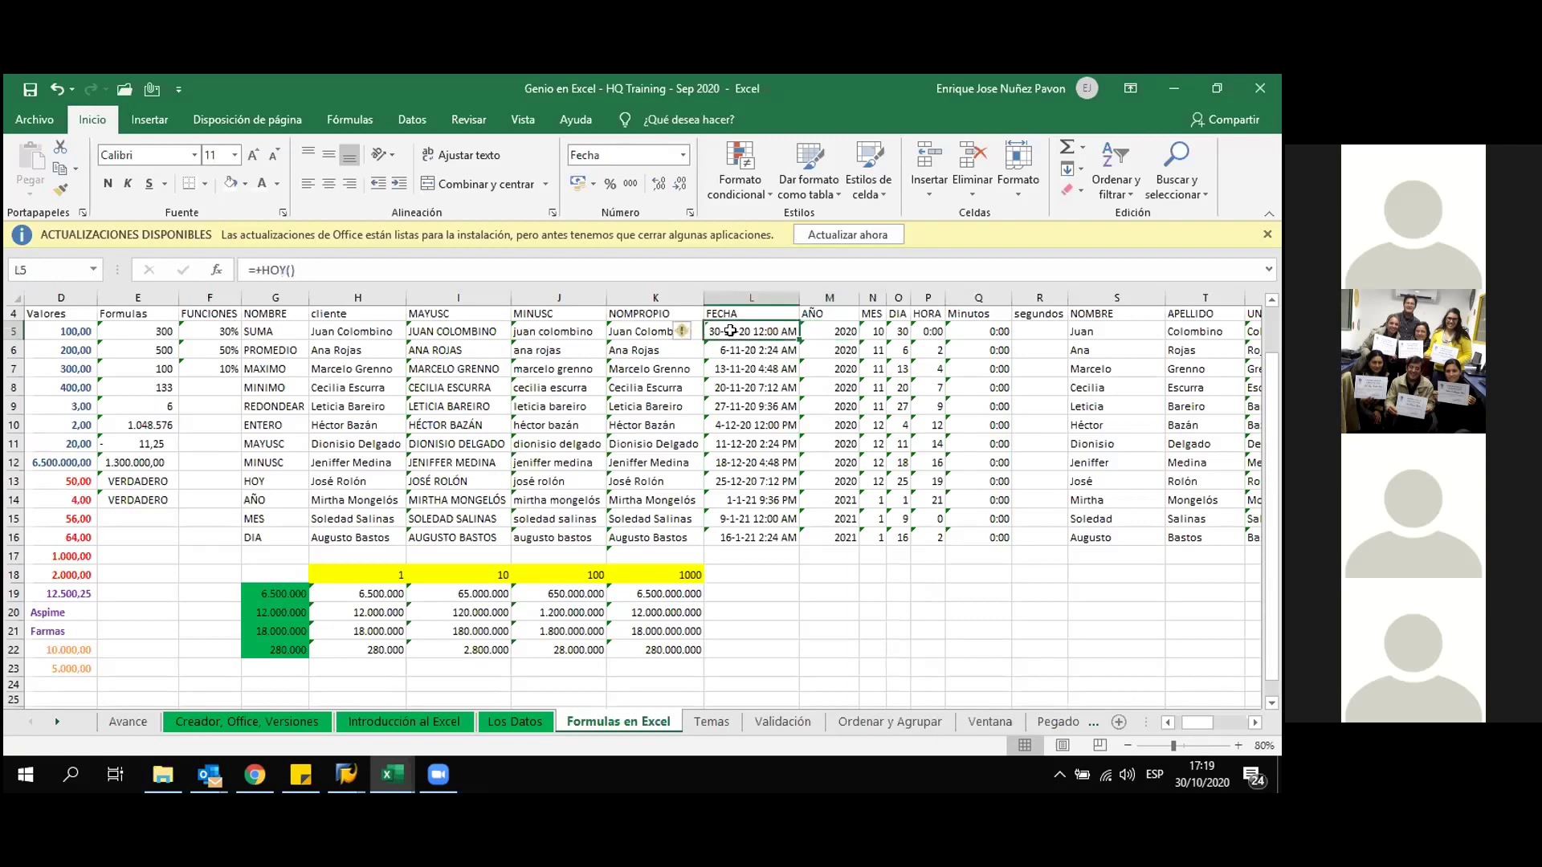
left_click(836, 328)
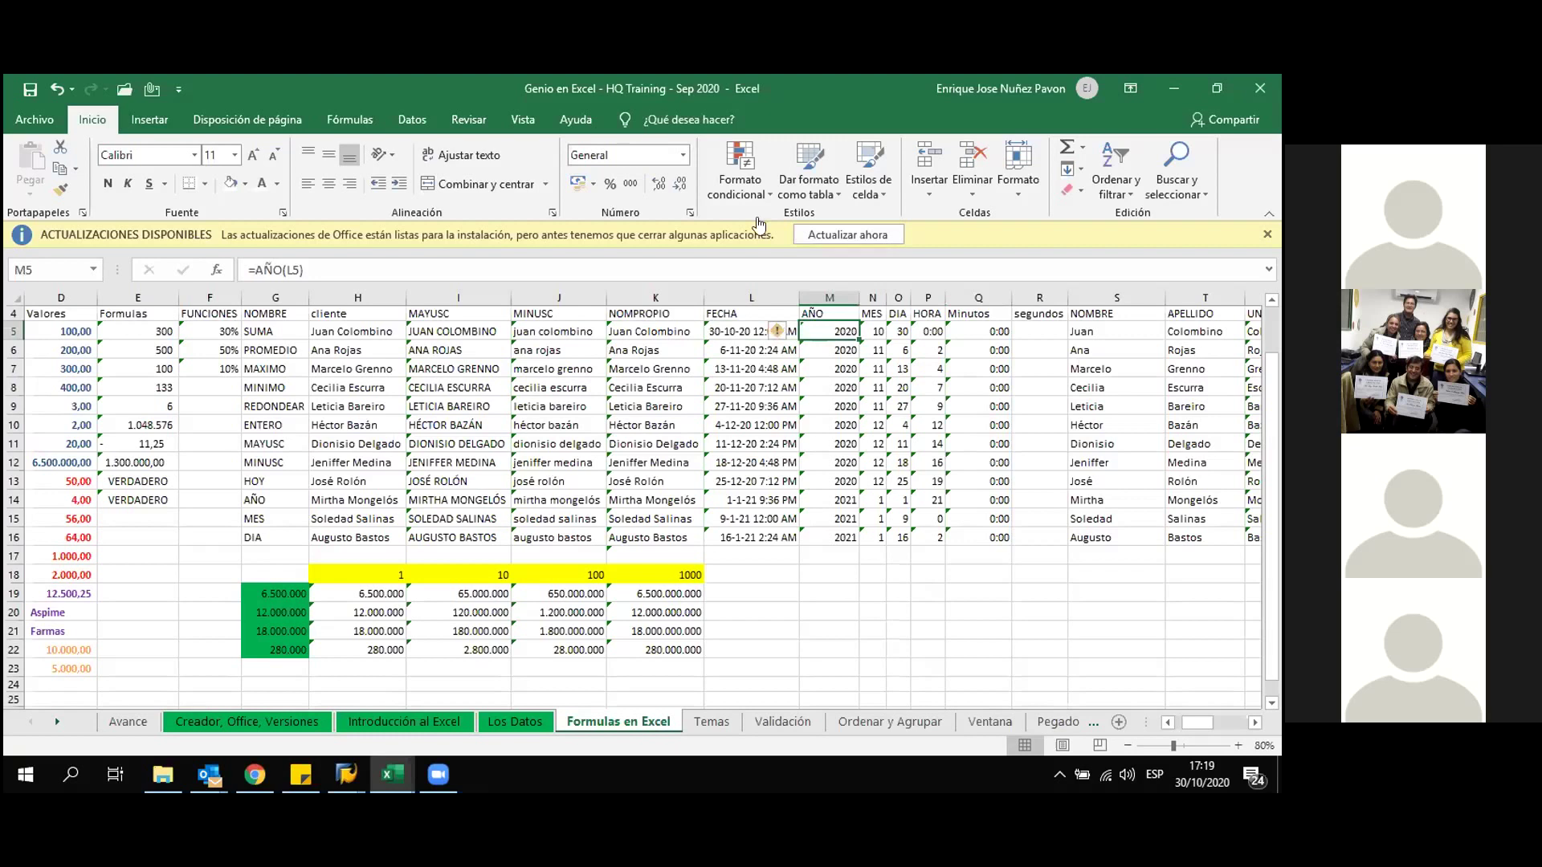
left_click(682, 155)
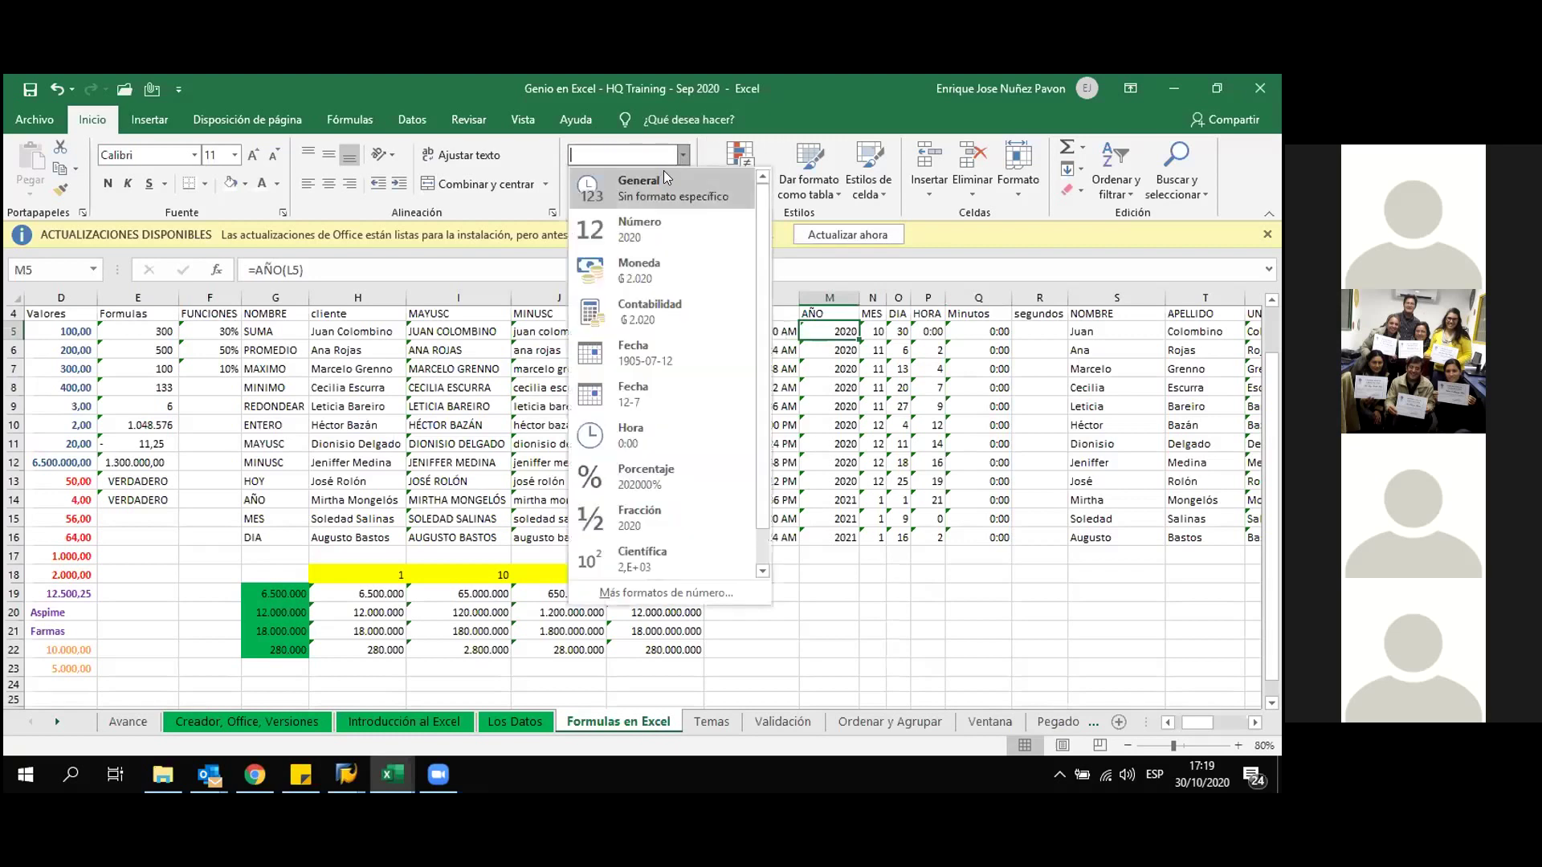
left_click(647, 357)
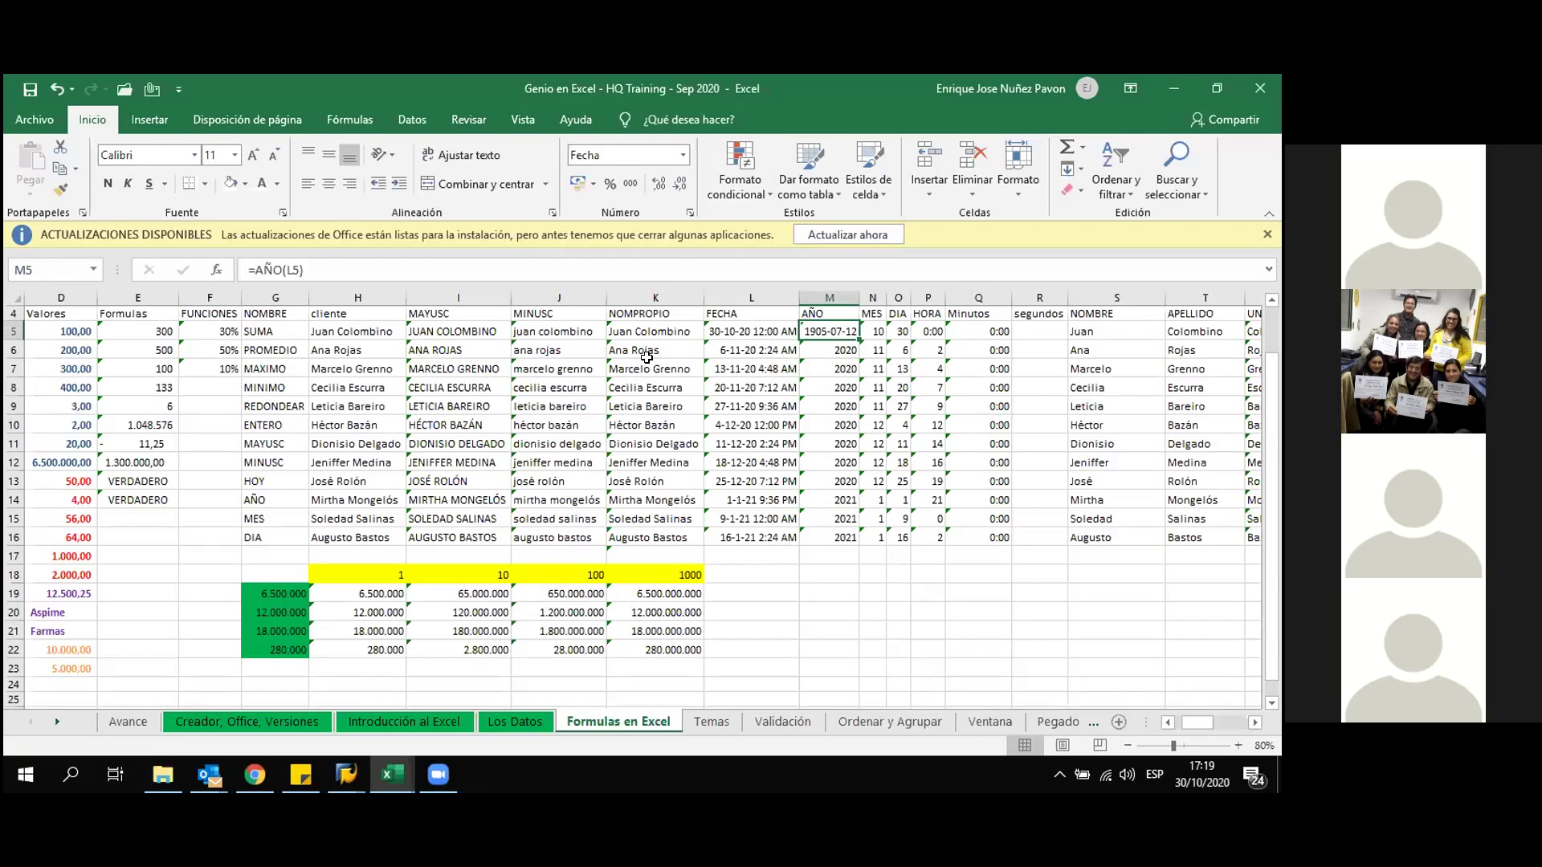
left_click(825, 591)
left_click(839, 328)
left_click(684, 156)
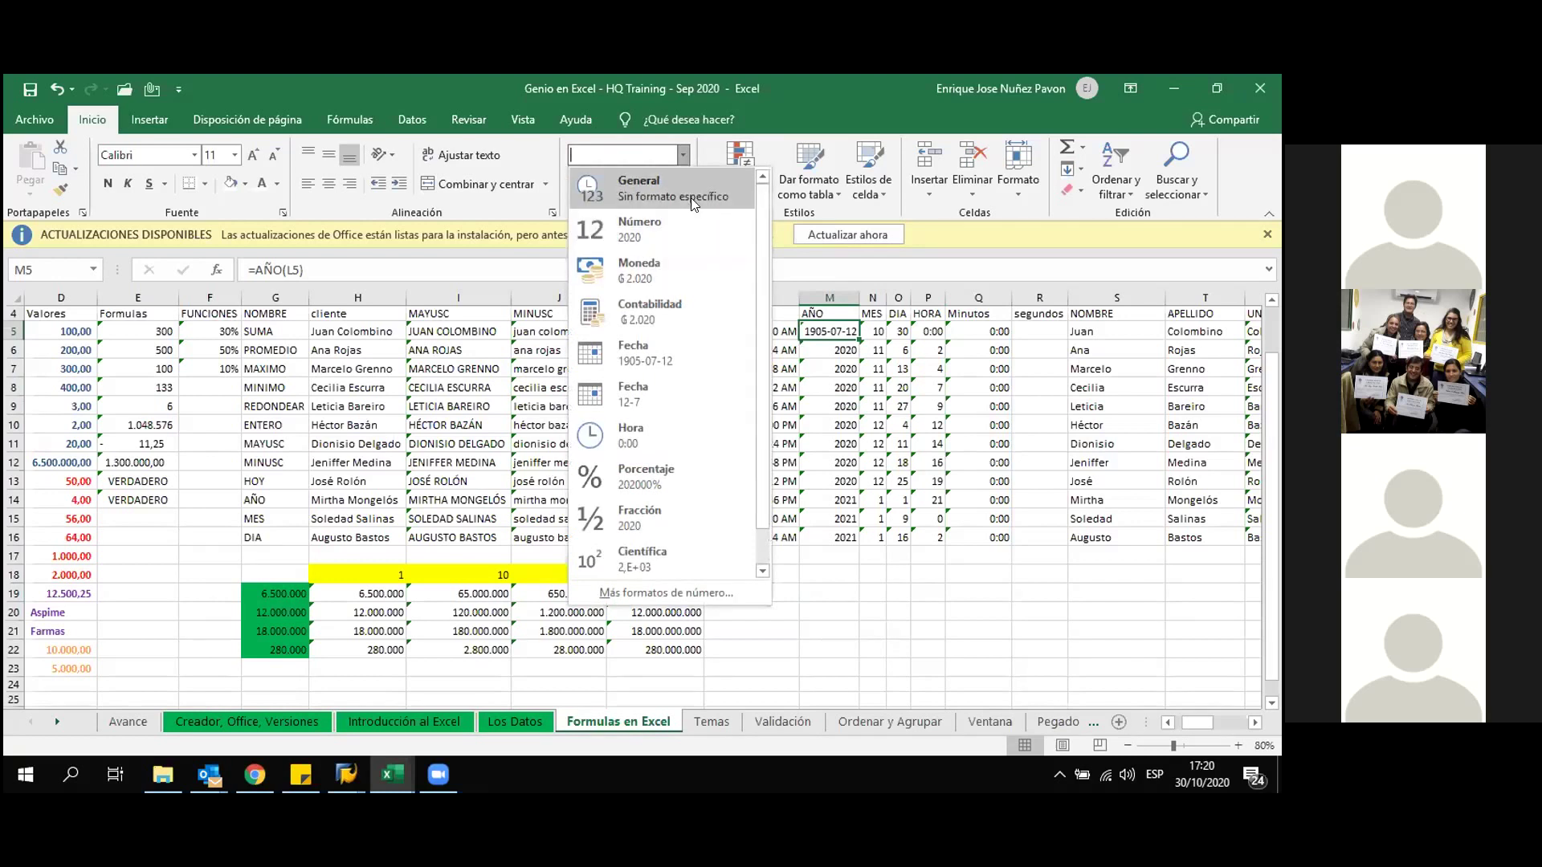
left_click(683, 217)
left_click(957, 328)
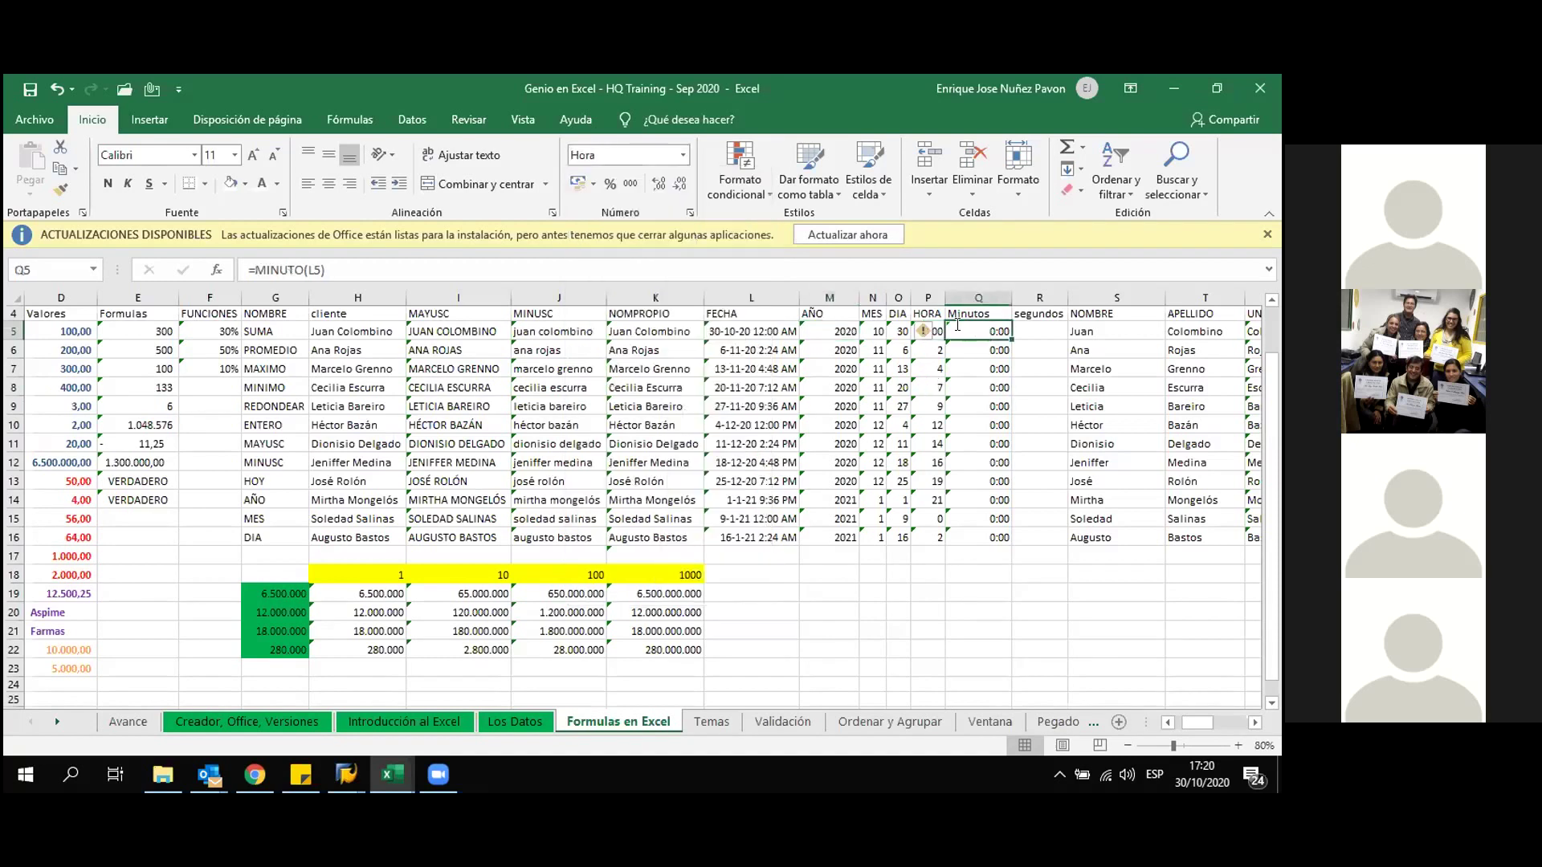
- Format Q5 as Número and fill the minute formula down to Q16
left_click(682, 155)
left_click(649, 234)
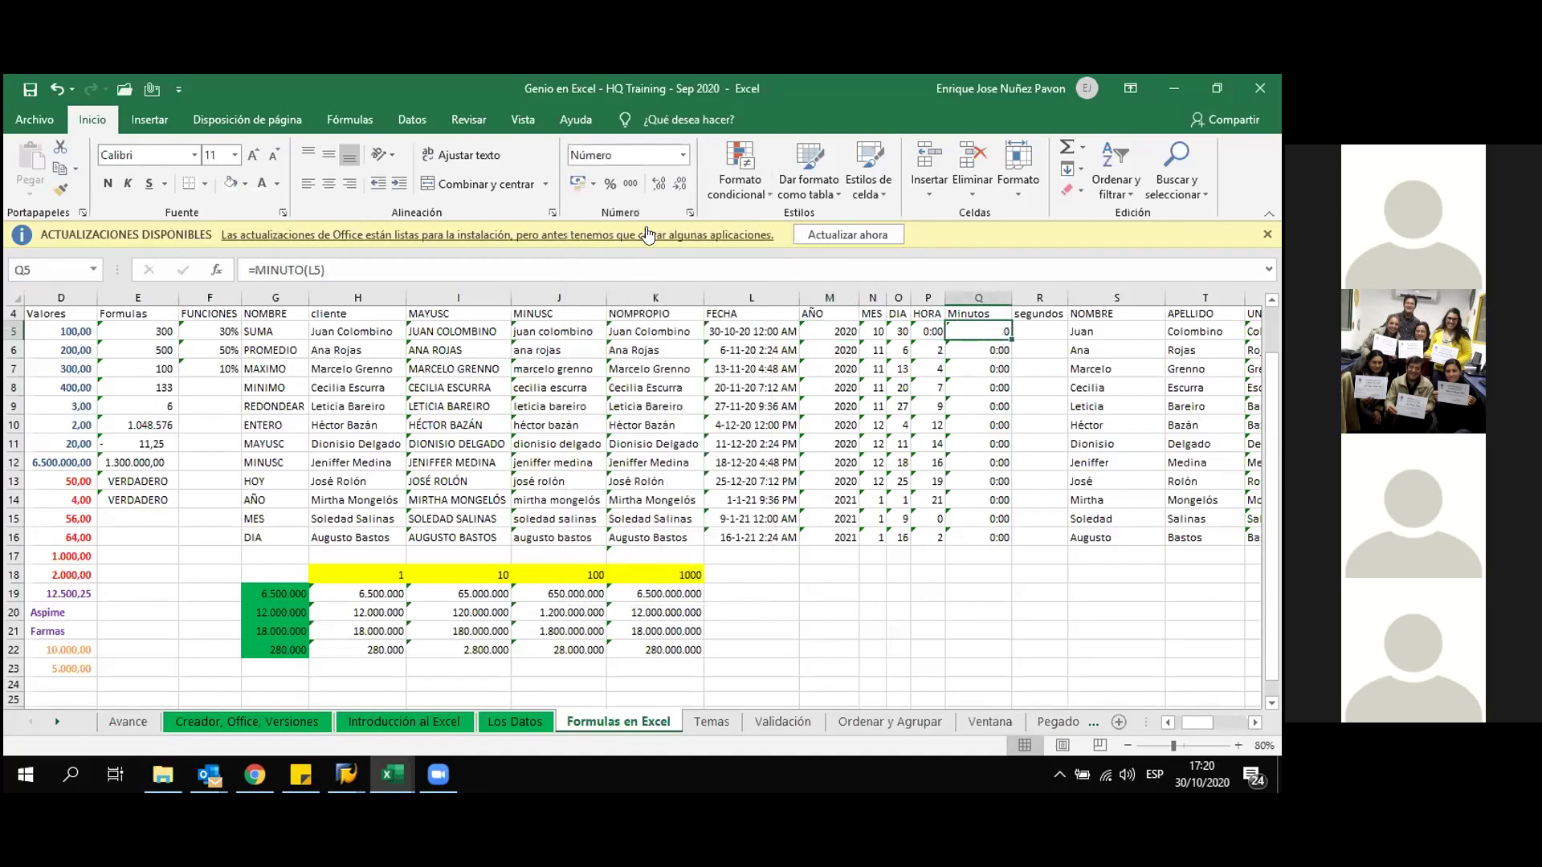
double_click(1011, 340)
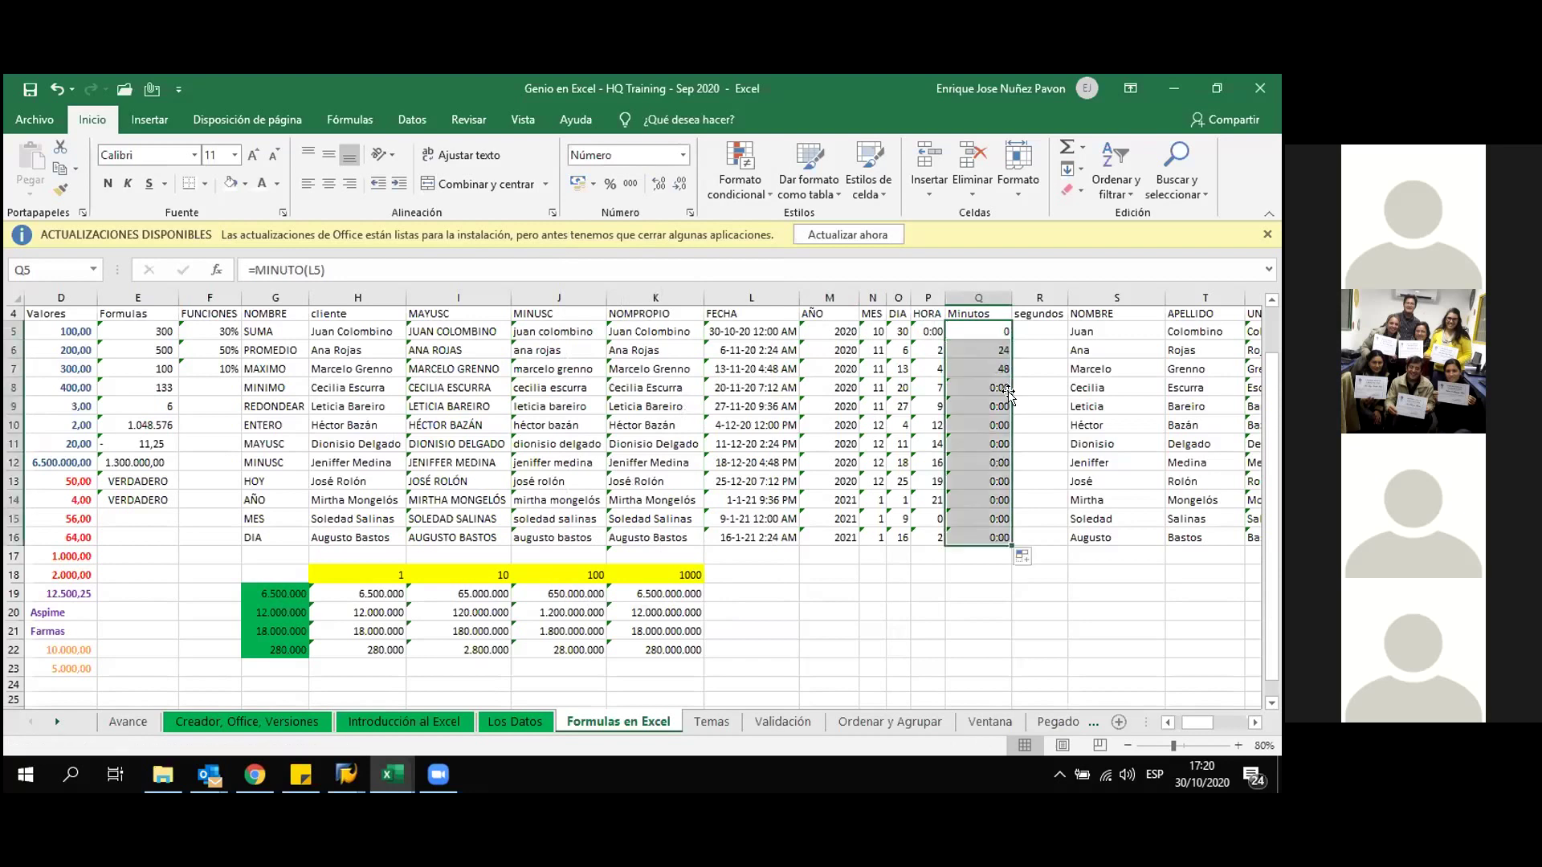
left_click(976, 604)
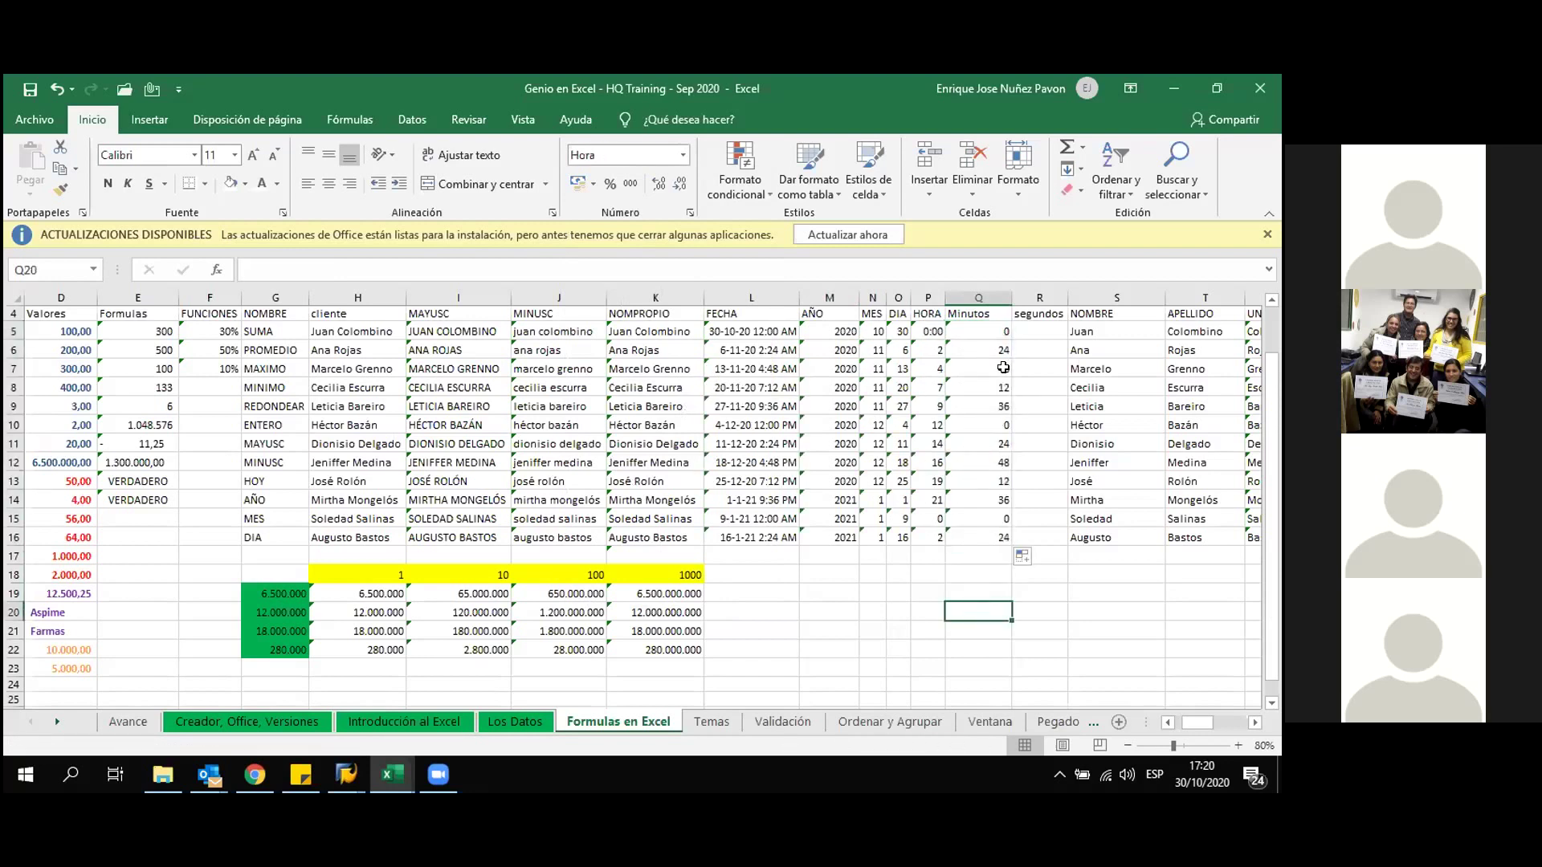
- Review the minute formulas and results in Q5 through Q16
left_click(992, 329)
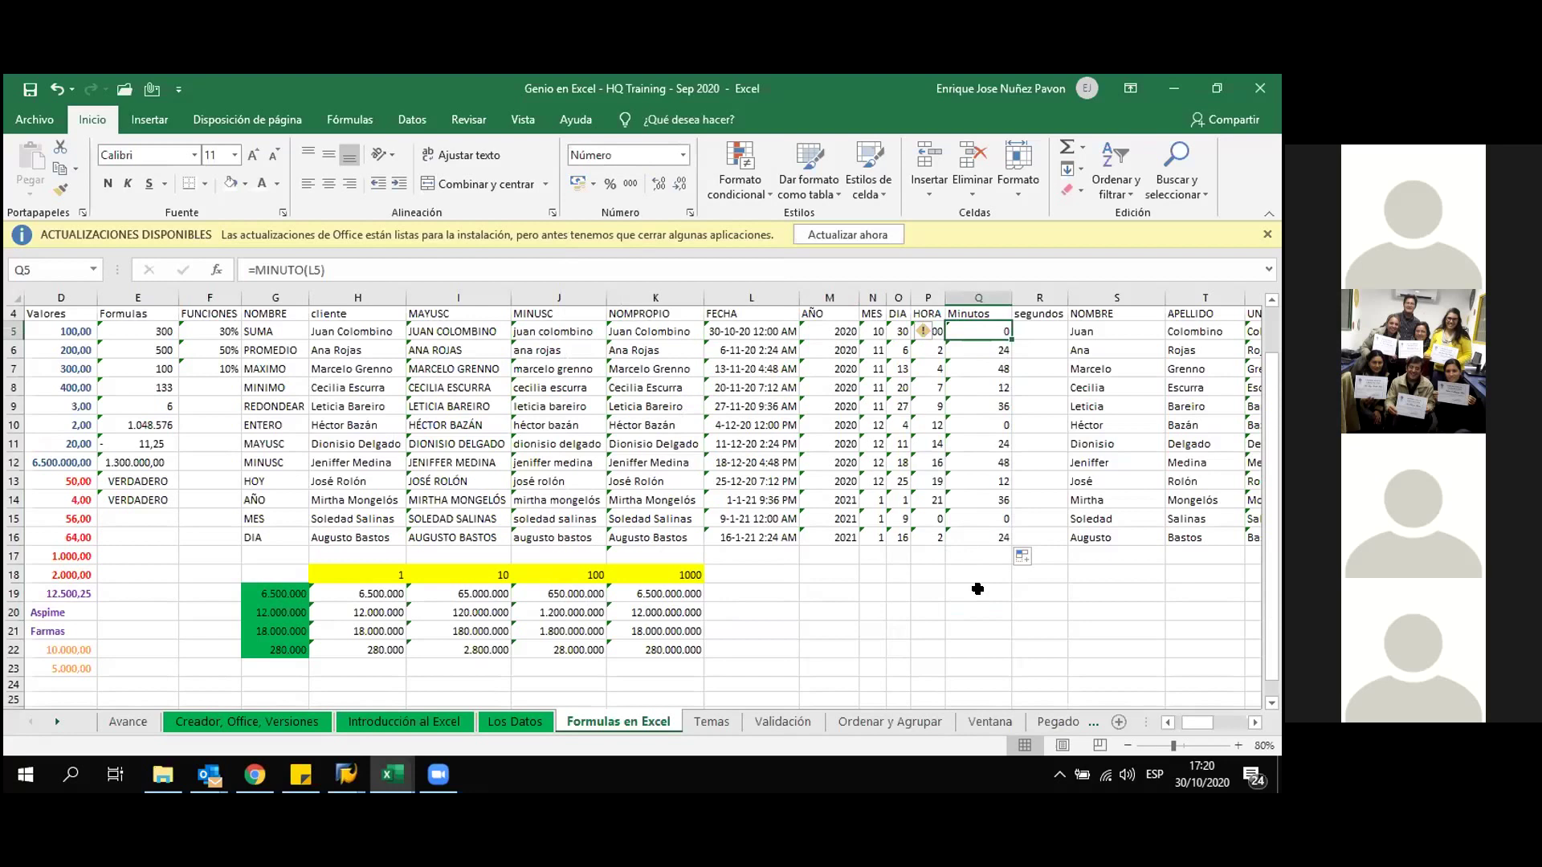
left_click(992, 354)
left_click(988, 421)
left_click_drag(984, 534, 980, 331)
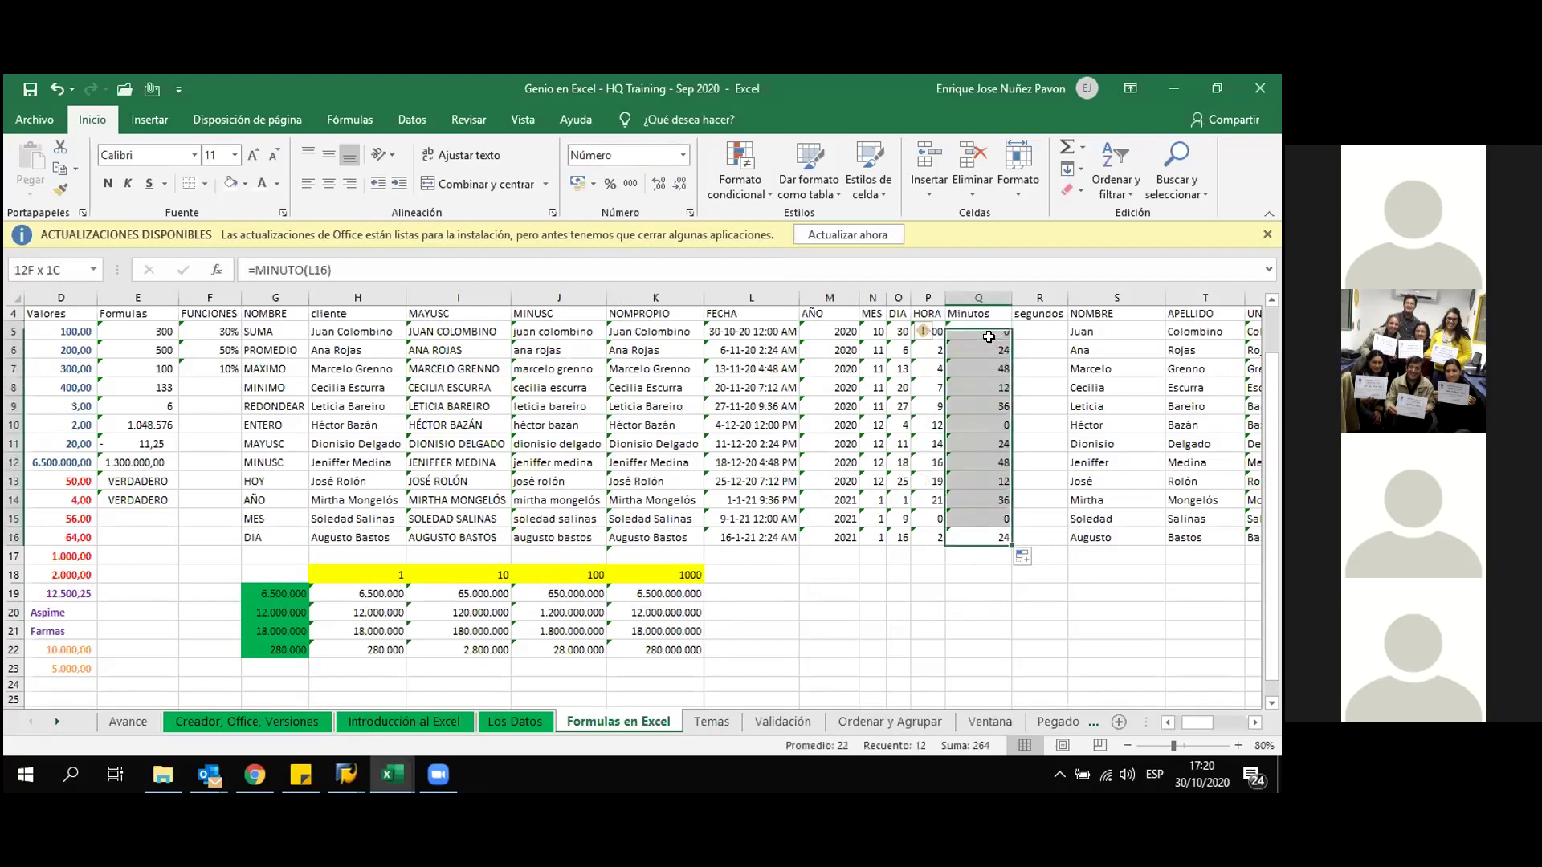
left_click(958, 579)
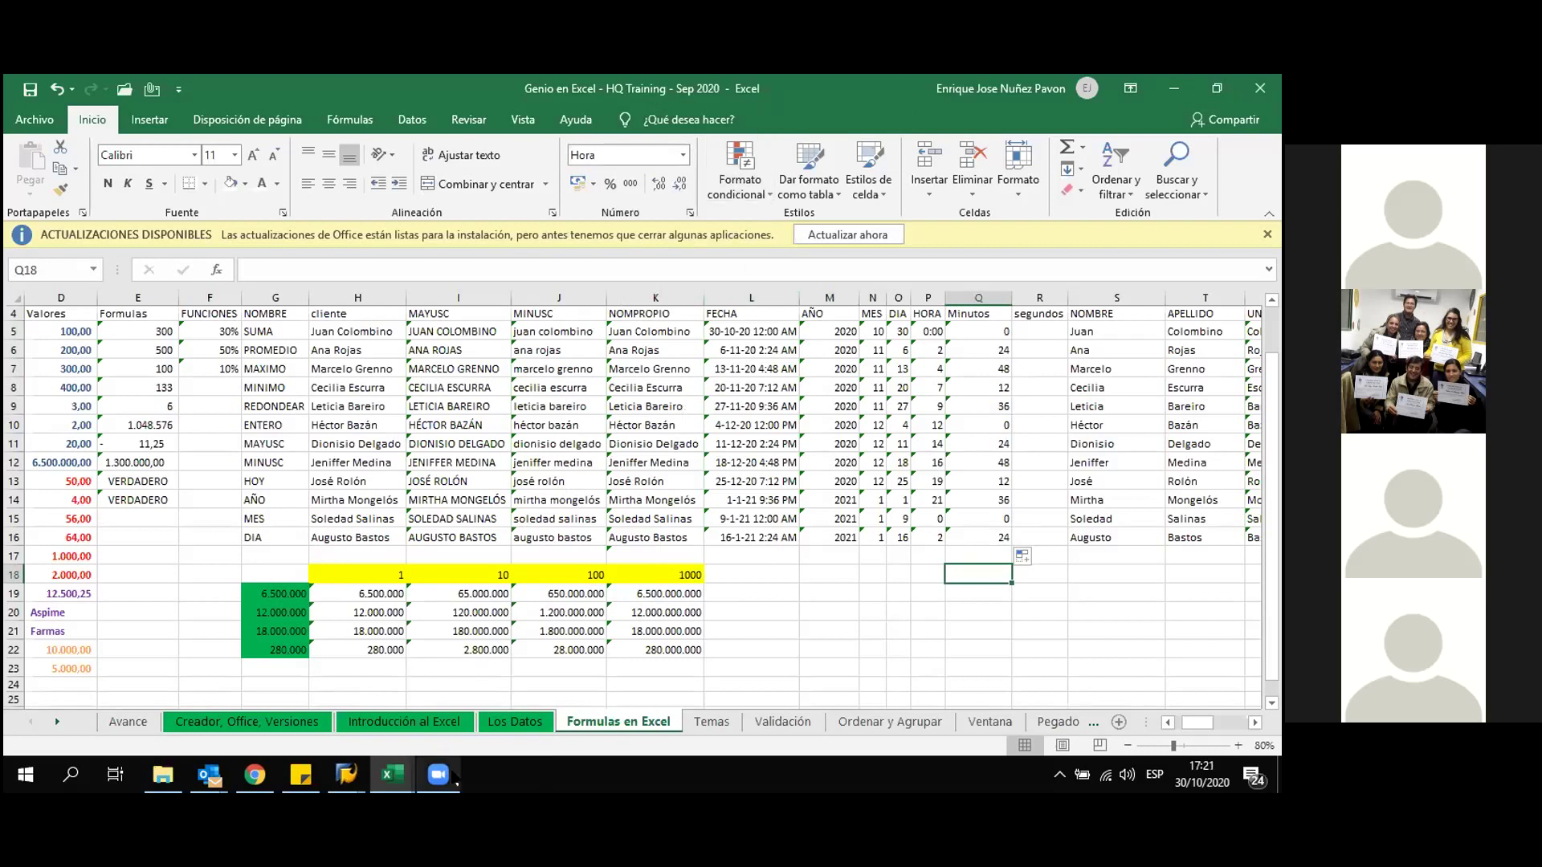
left_click(440, 775)
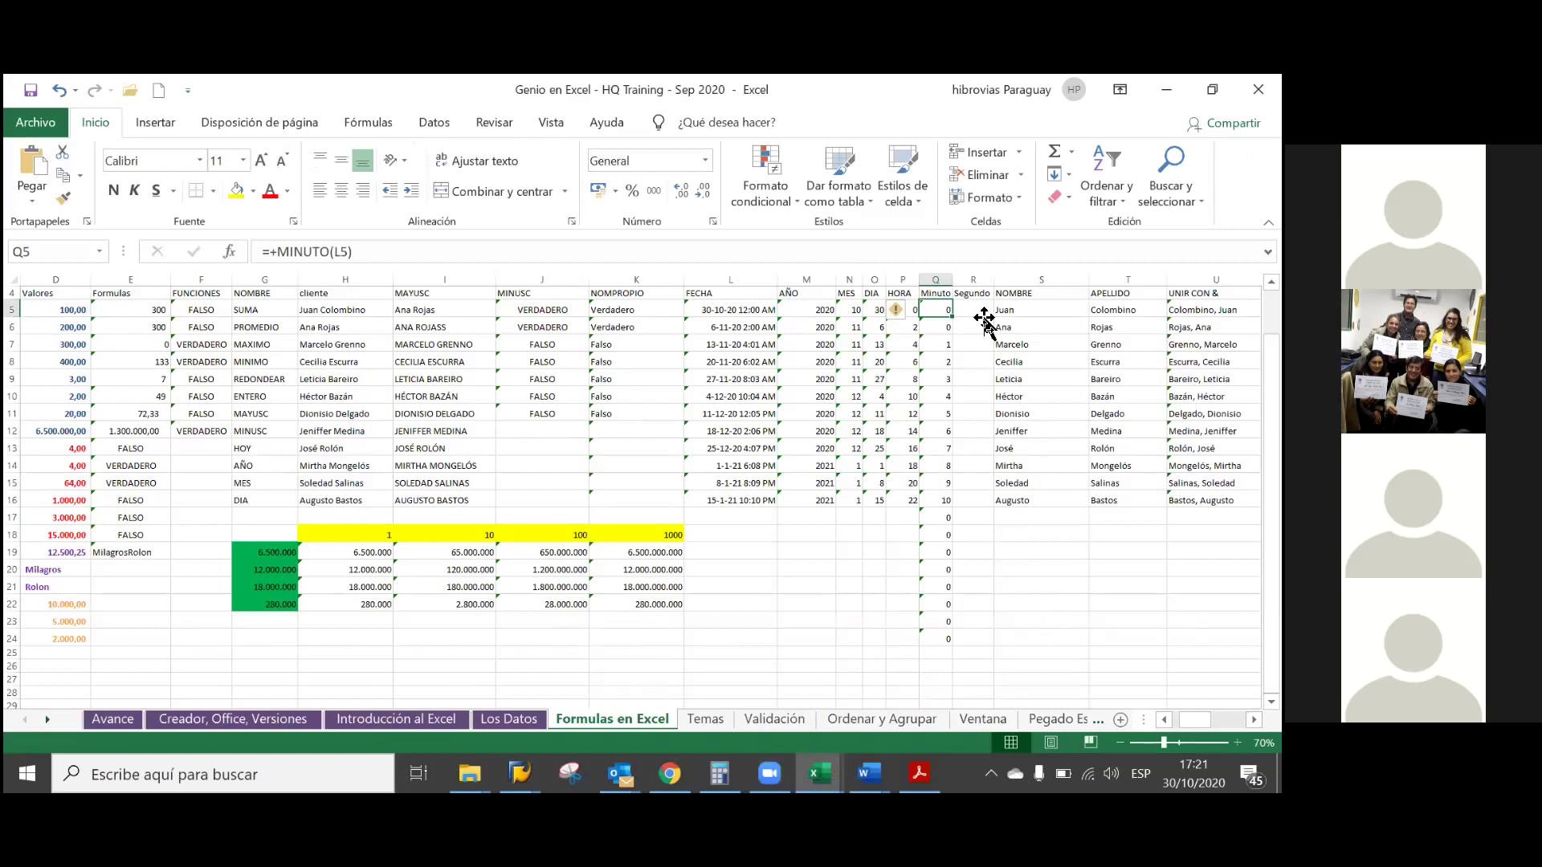
left_click(984, 322)
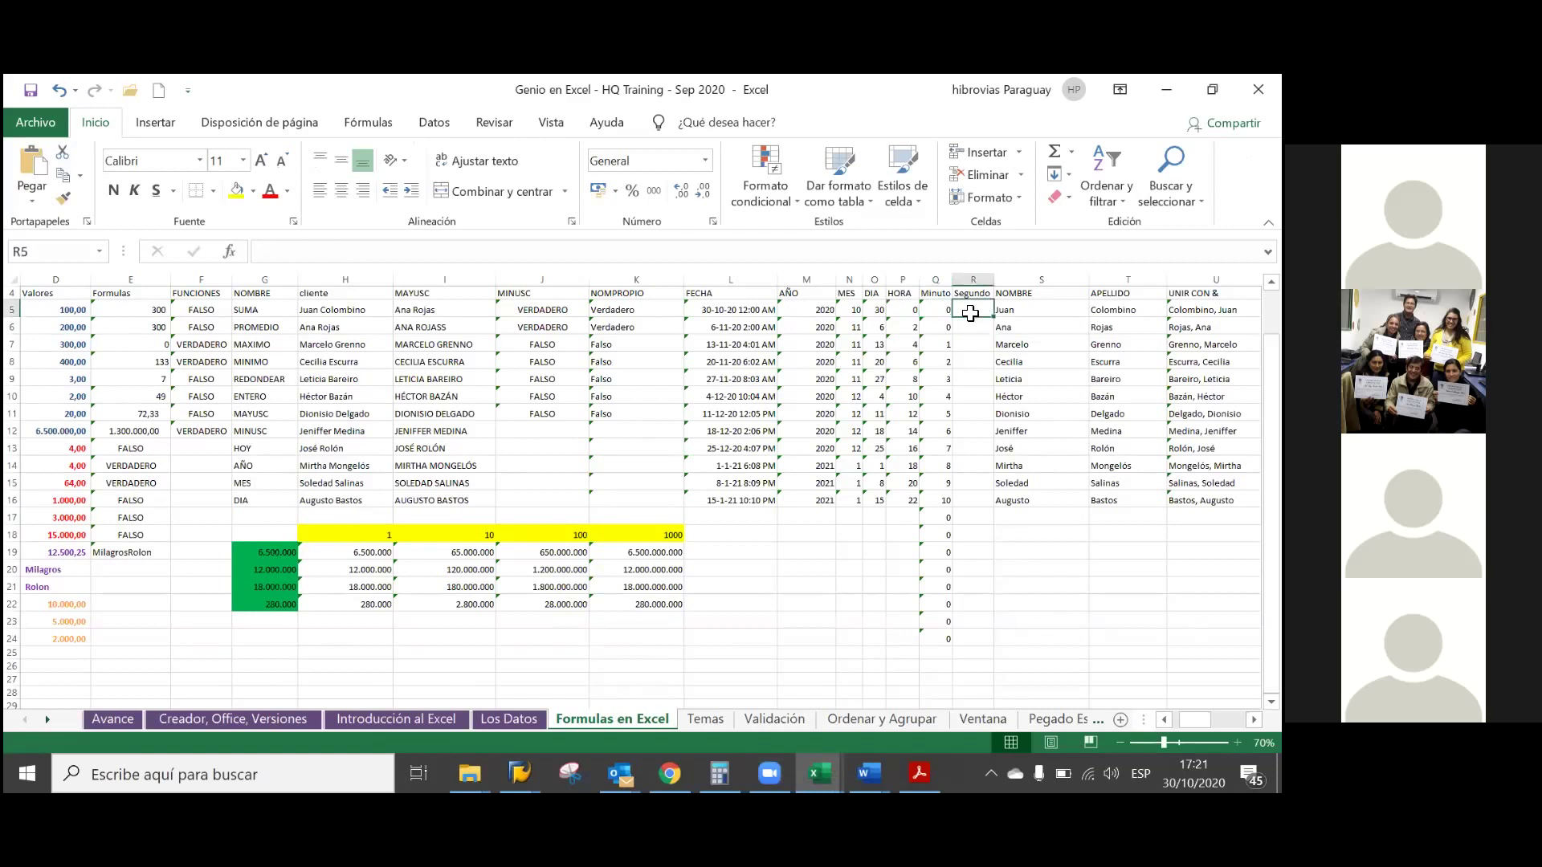
left_click(948, 310)
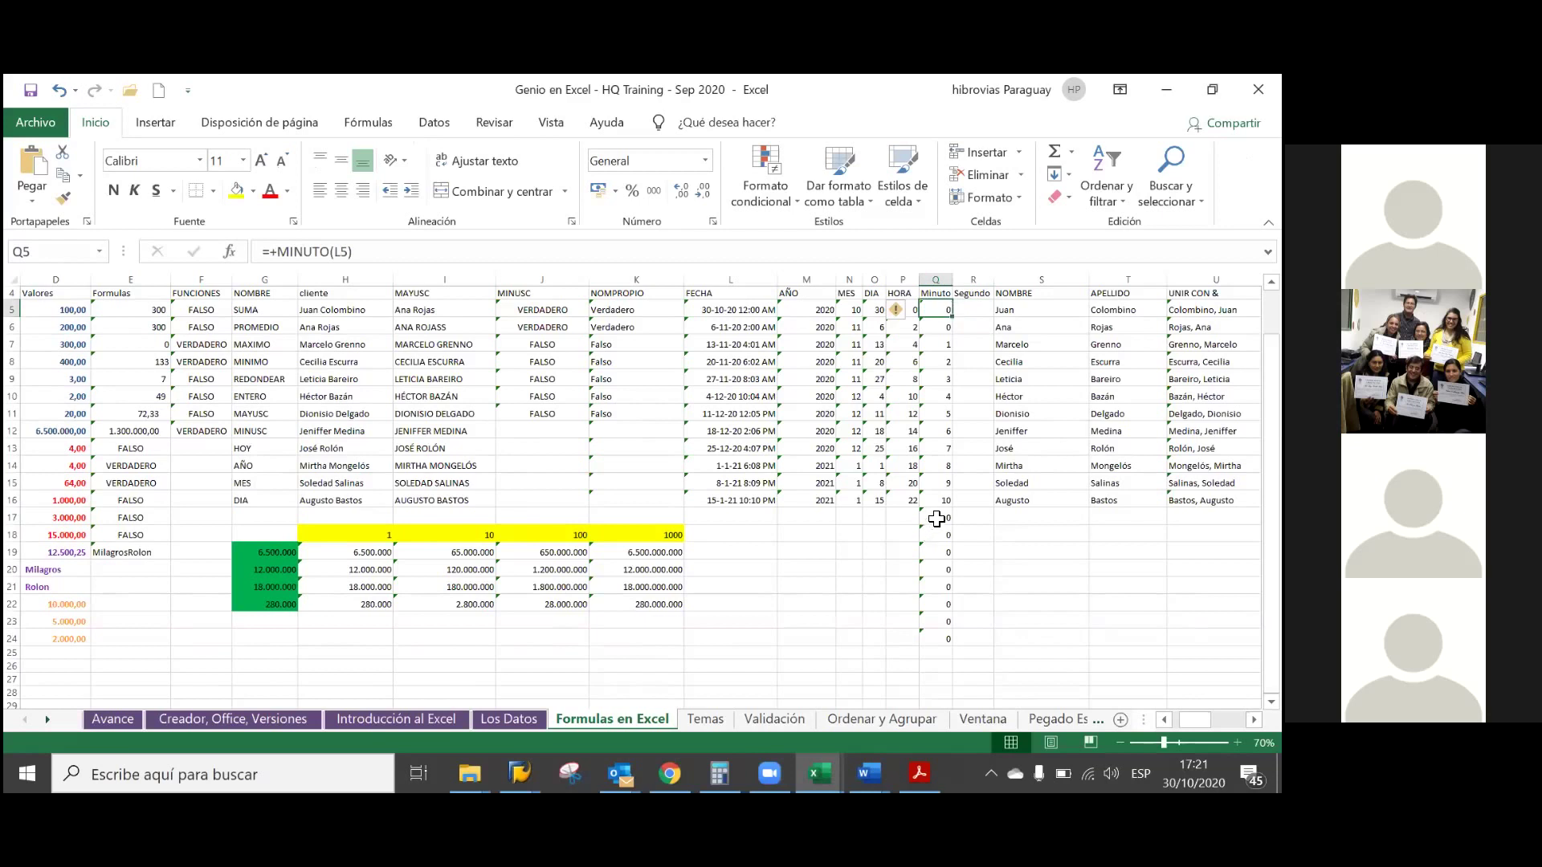
- Copy the AÑO, MES, DIA and HORA formulas in M16:P16 and paste them into M17:P24
left_click(810, 517)
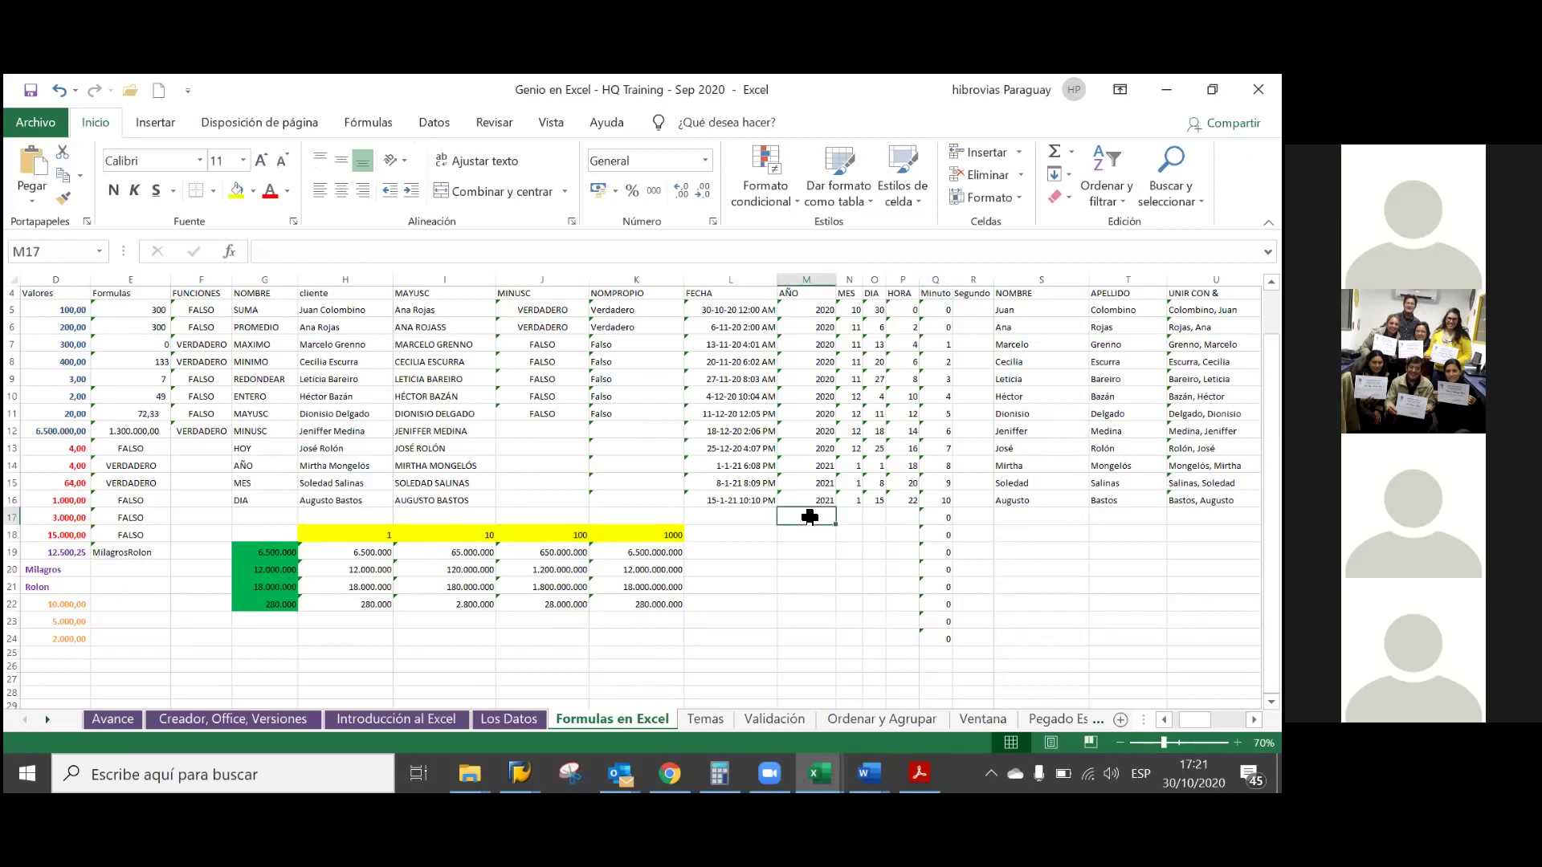
key("Up")
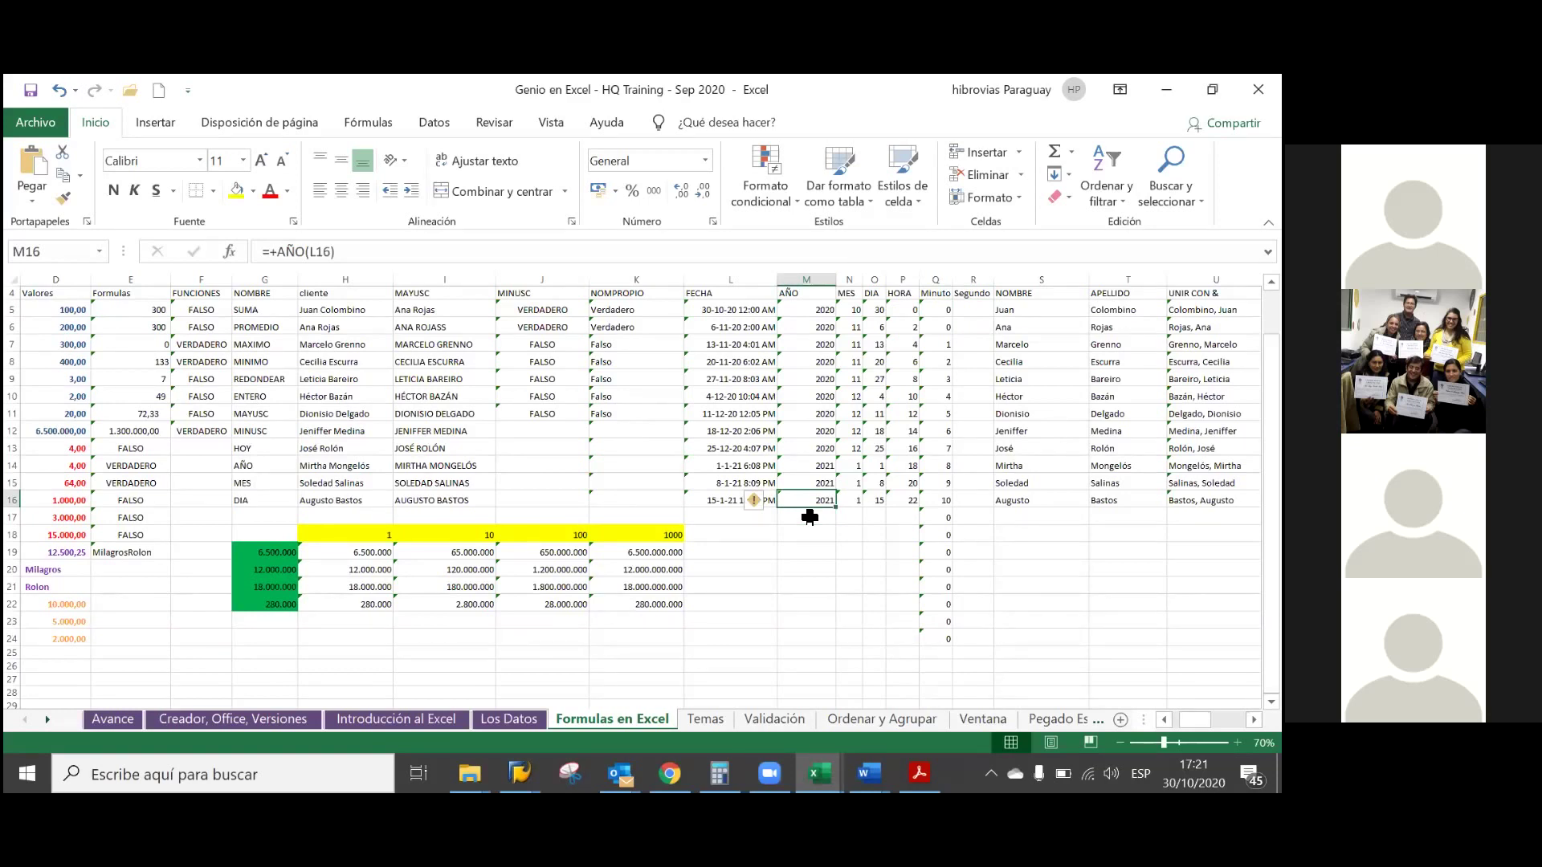
key("shift+Right")
key("shift+Right")
key("shift+Right")
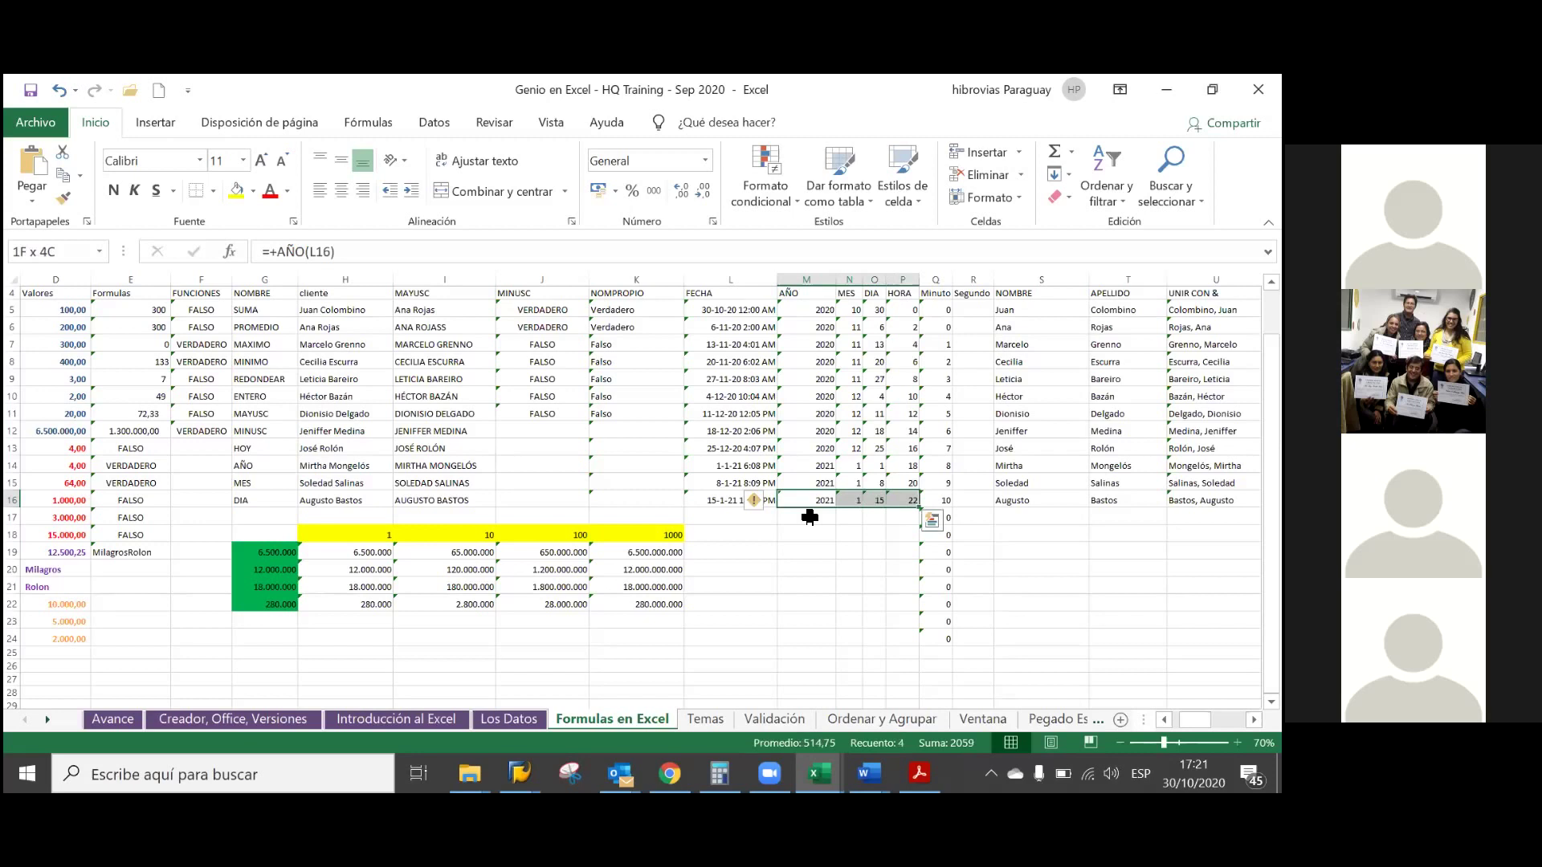
key("shift+Down")
key("shift+Down")
key("shift+Down")
key("shift+Down")
key("shift+Down")
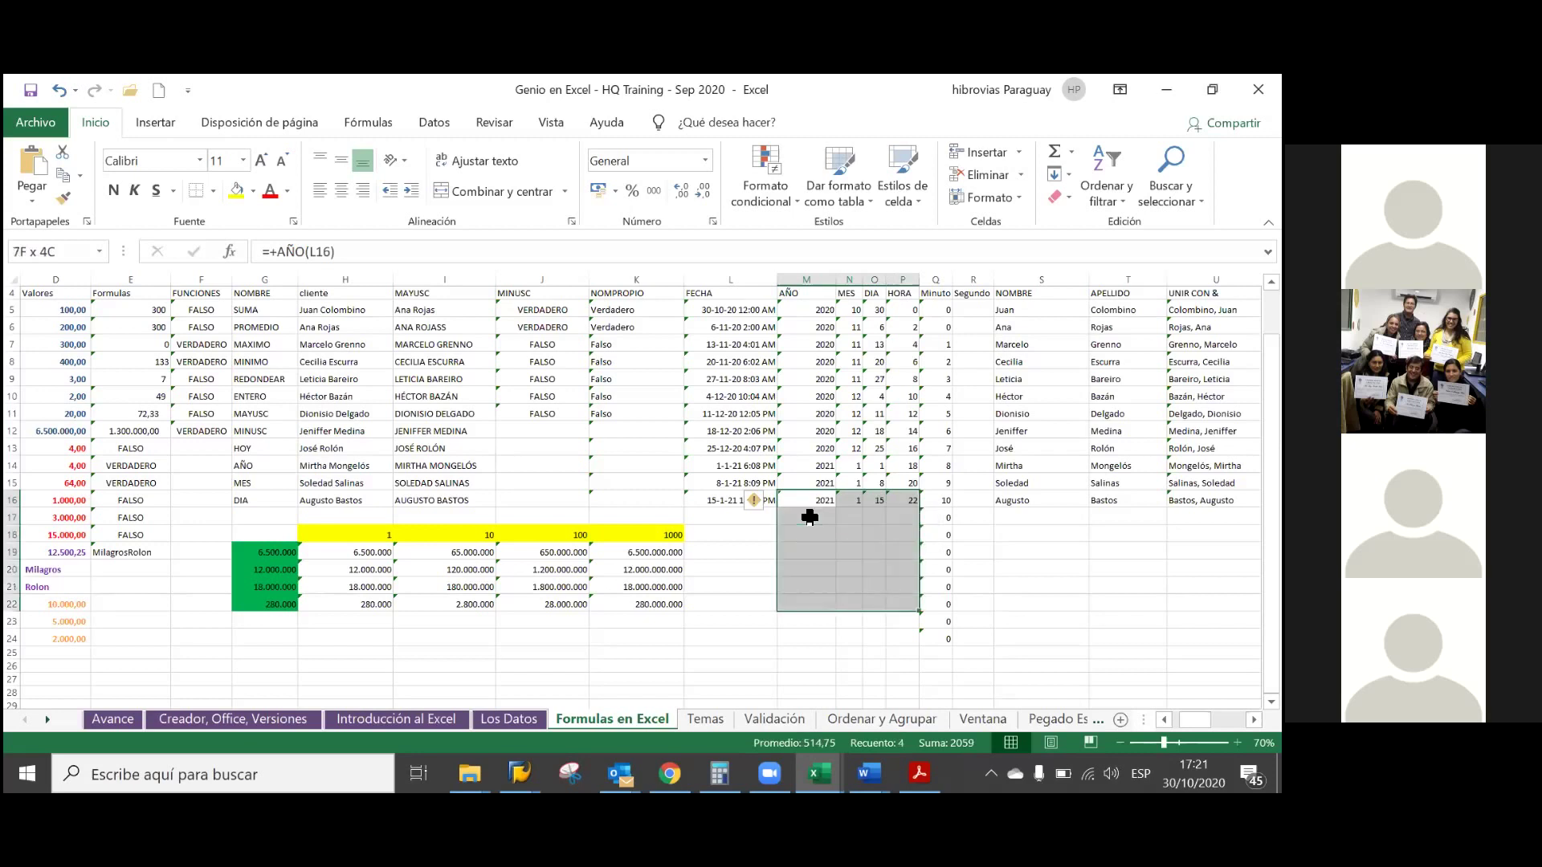
key("shift+Down")
key("shift+Down")
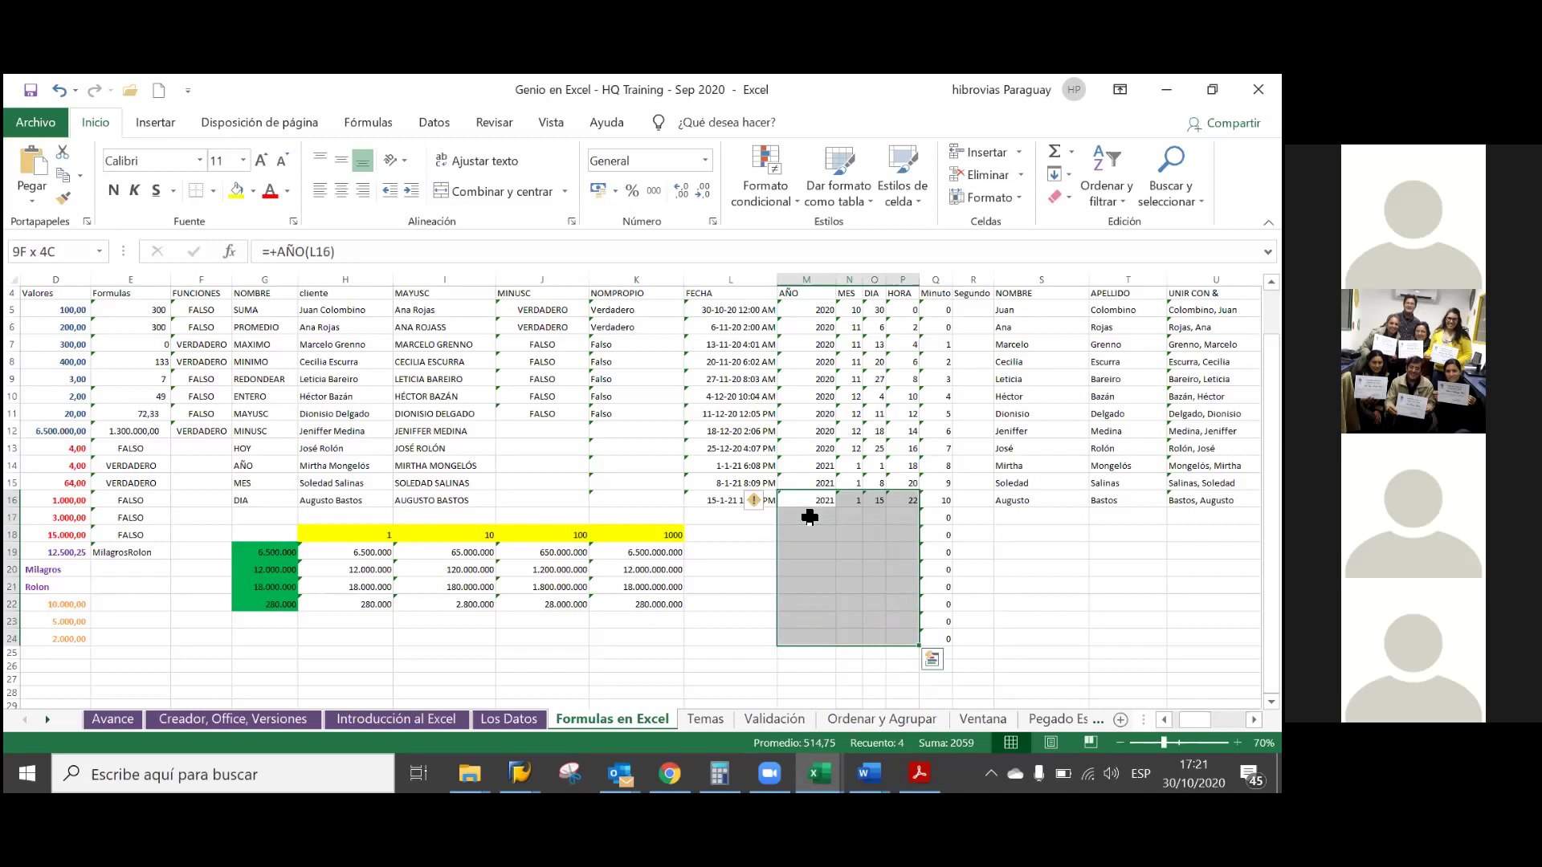
key("shift+Up")
key("shift+Up")
key("shift+Up")
key("shift+Up")
key("shift+Up")
key("shift+Up")
key("shift+Up")
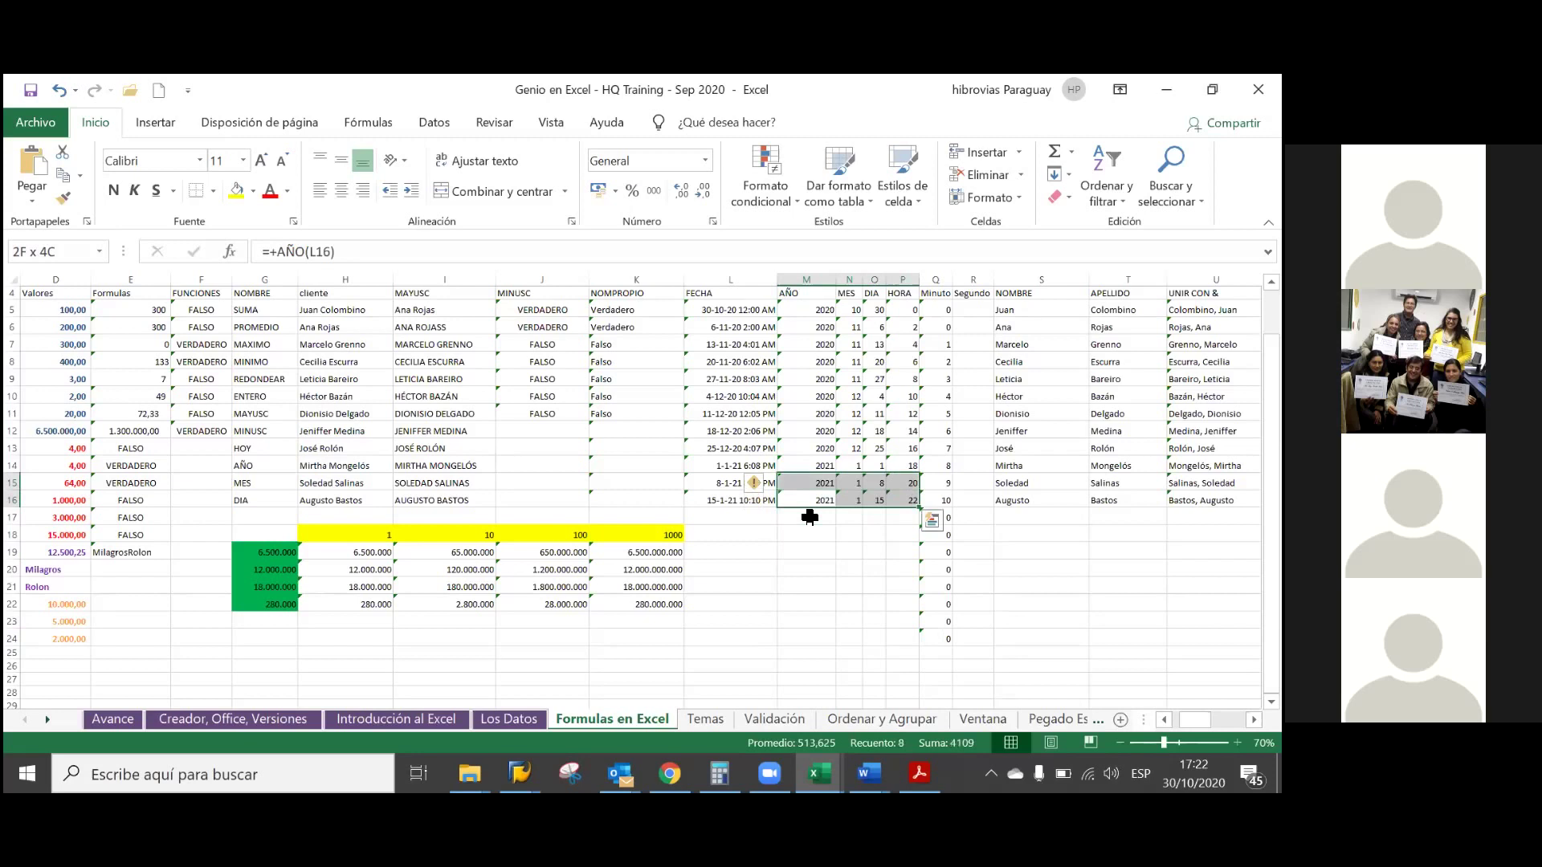
key("shift+Down")
key("ctrl+c")
key("shift+Down")
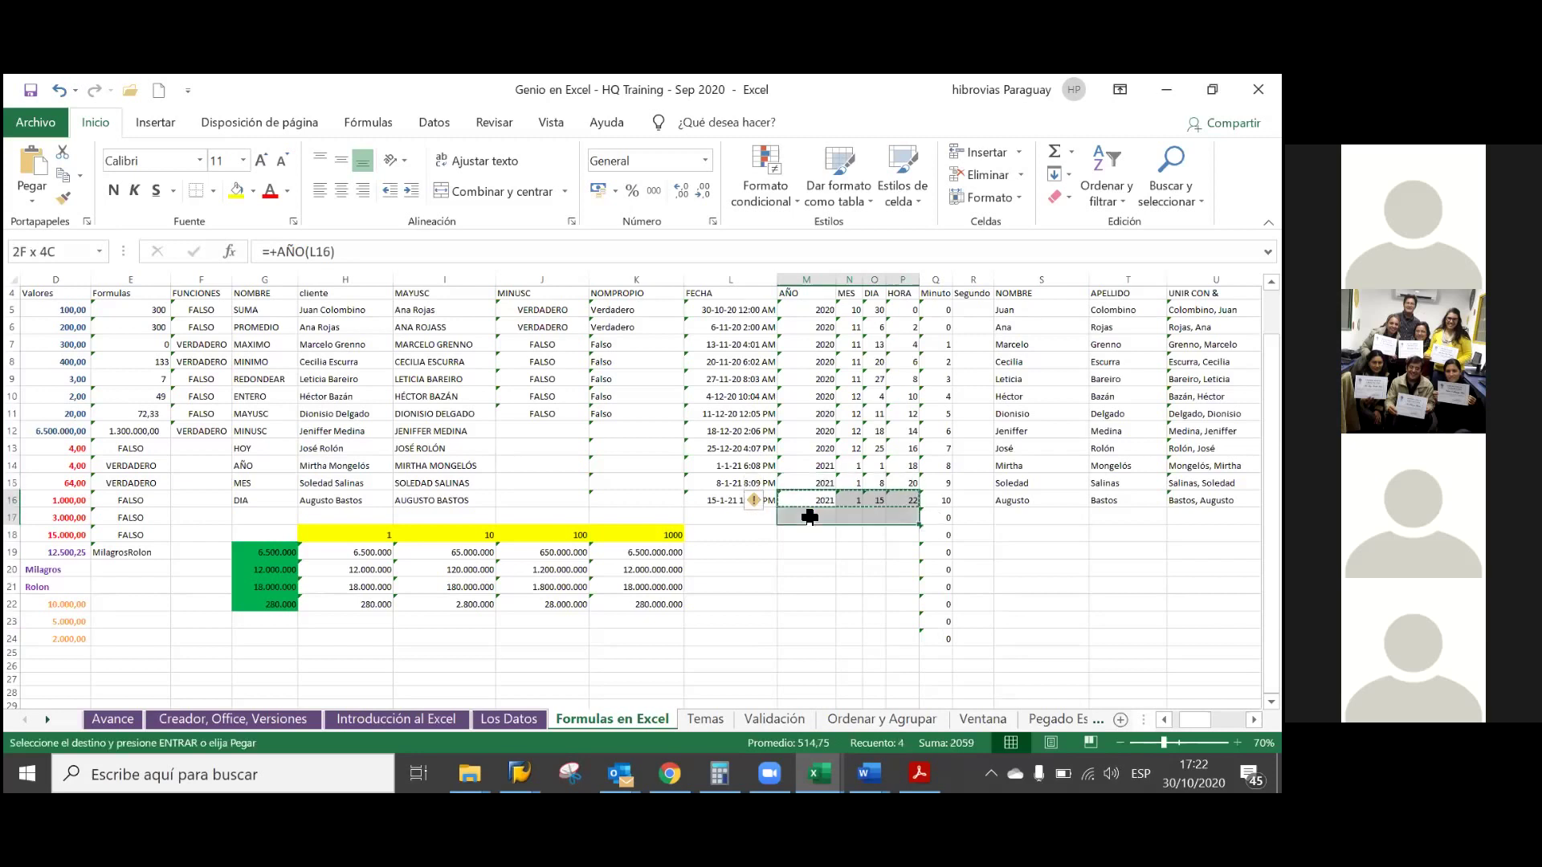
key("shift+Down")
key("shift+Down")
key("shift+Down")
key("shift+Down")
key("shift+Down")
key("shift+Down")
key("ctrl+v")
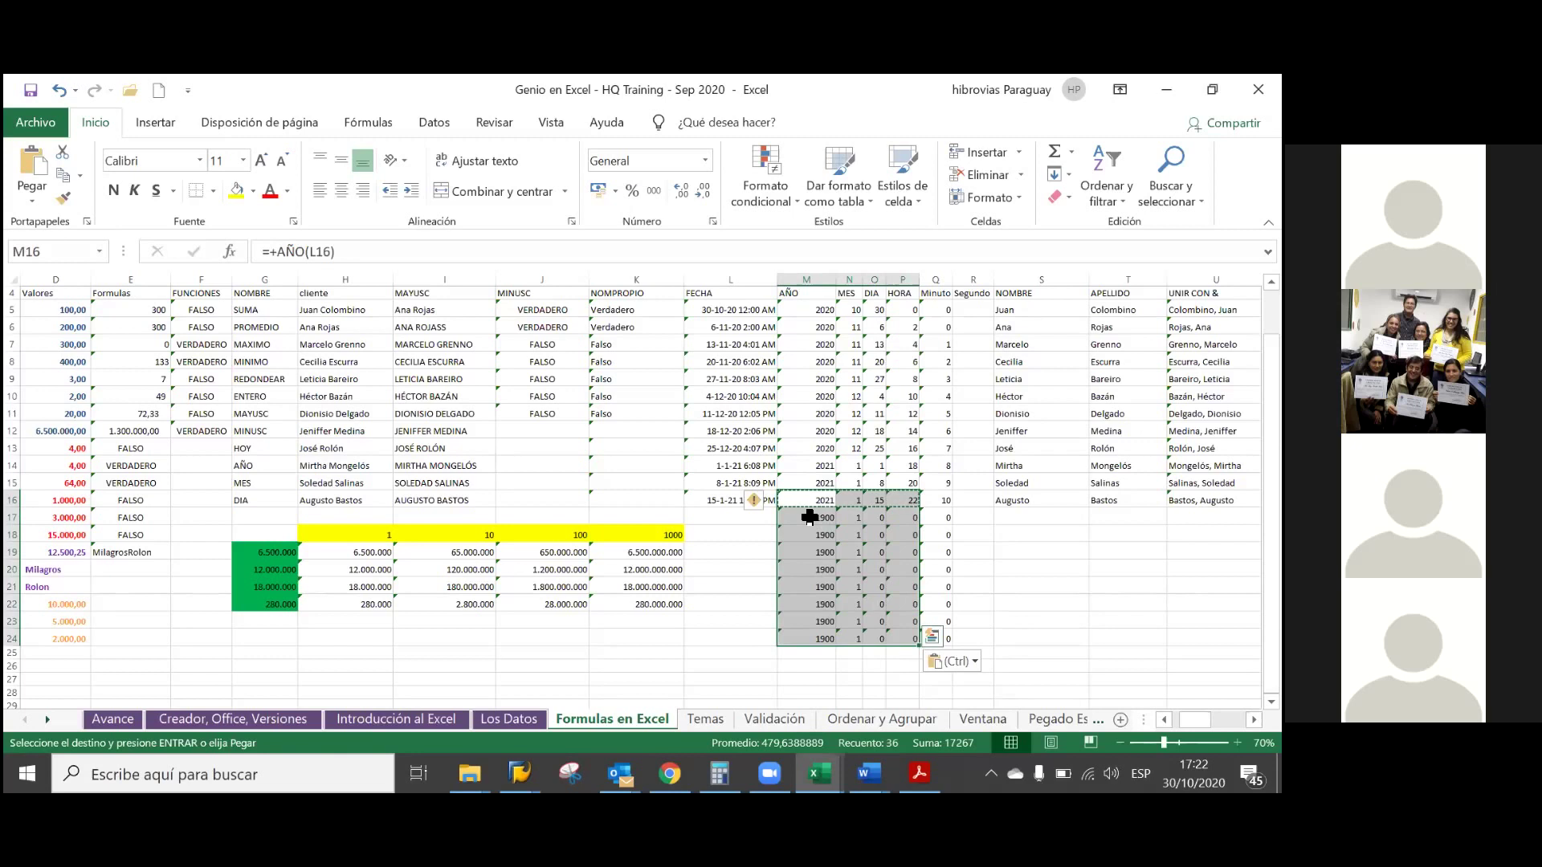
left_click(753, 540)
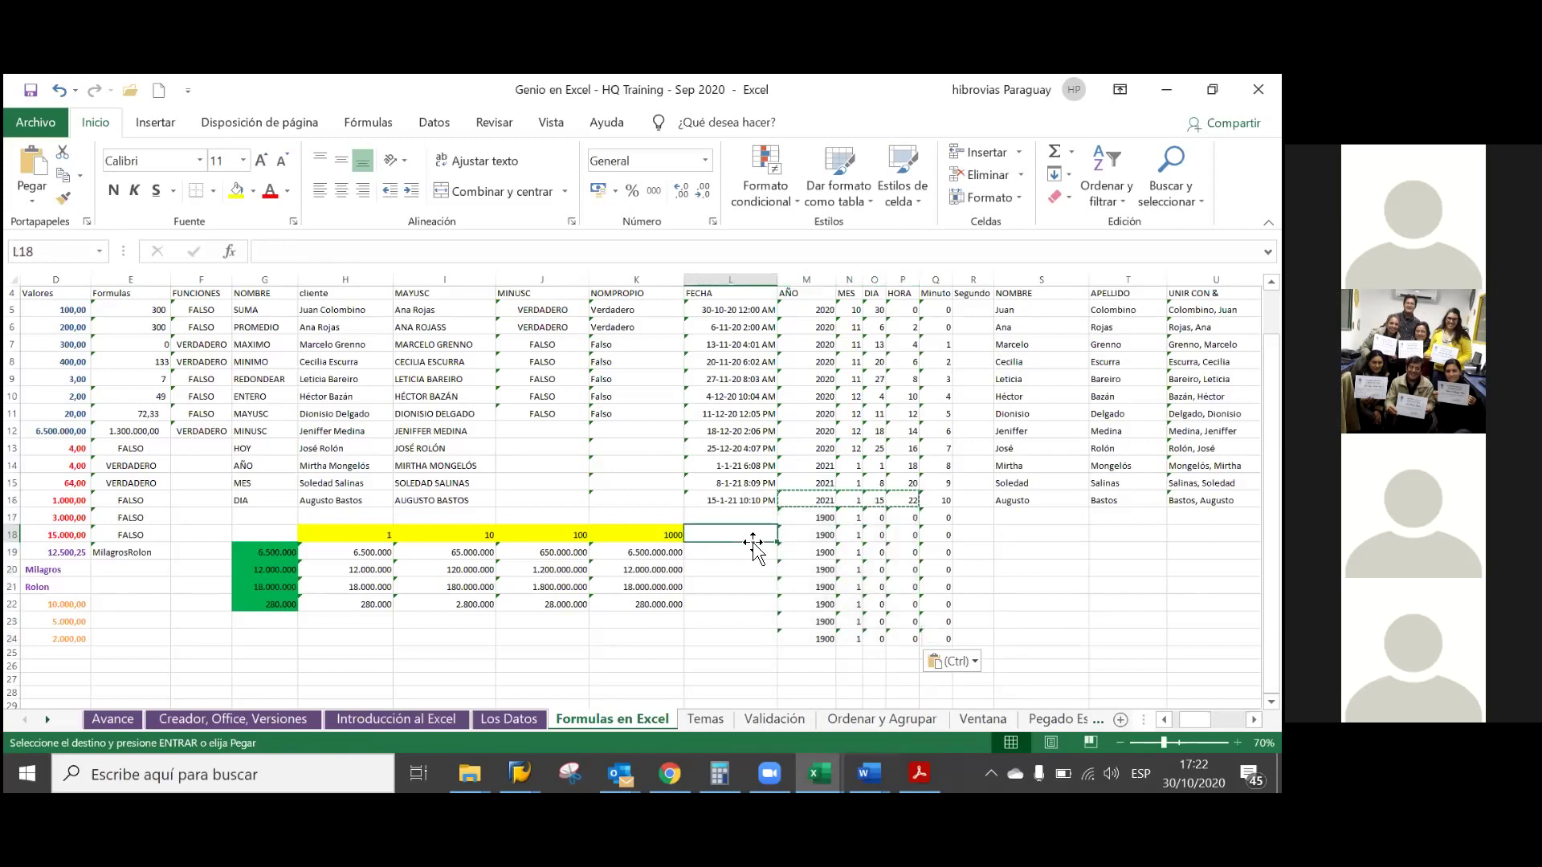
- Enter the value 0 in FECHA cell L18 and bring up its number format list
key("Escape")
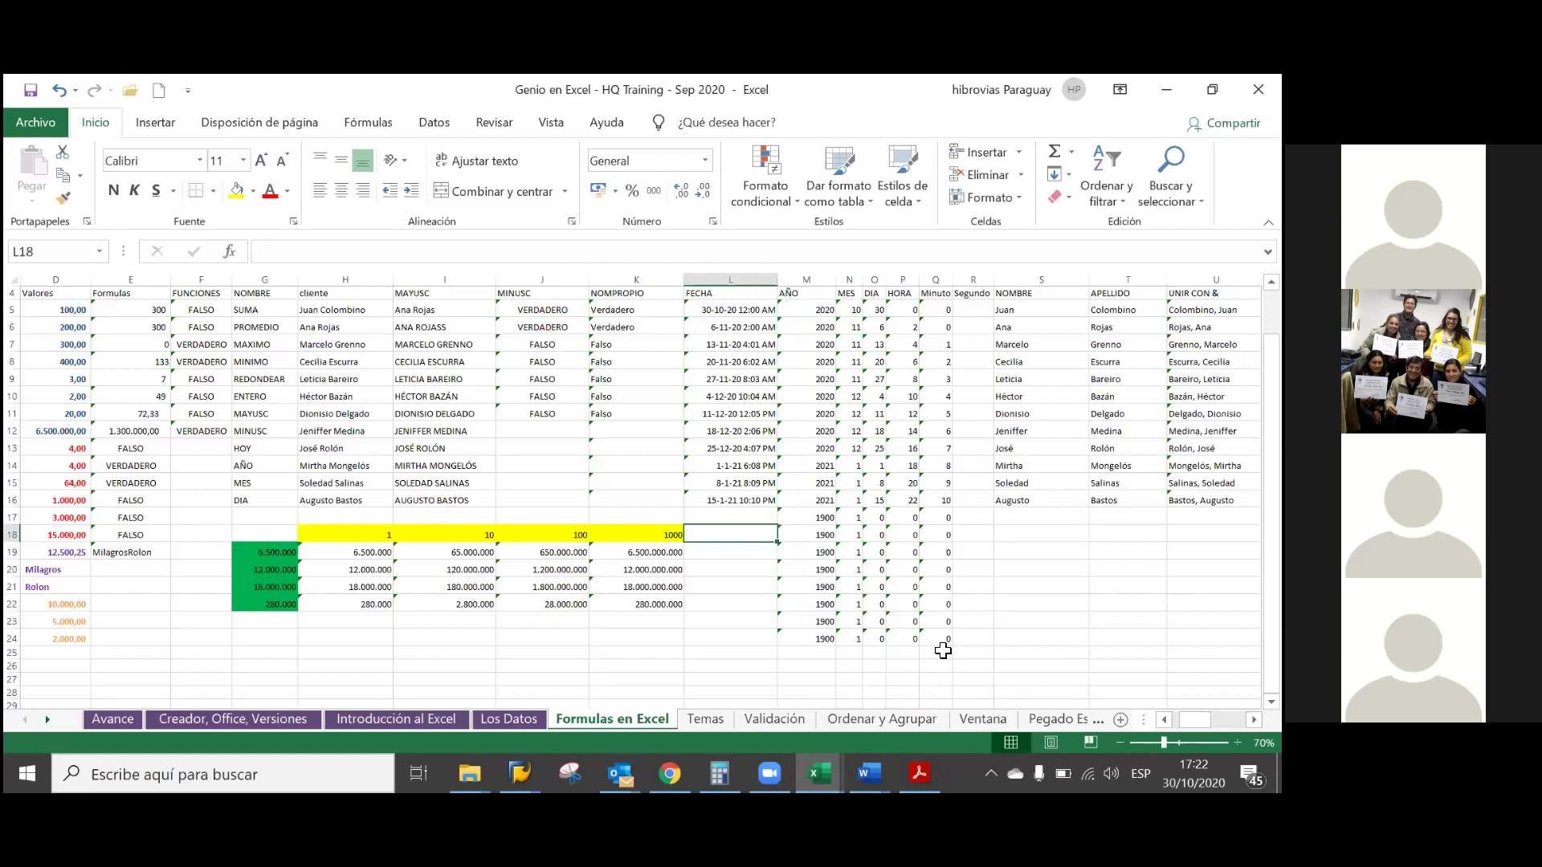
type("0")
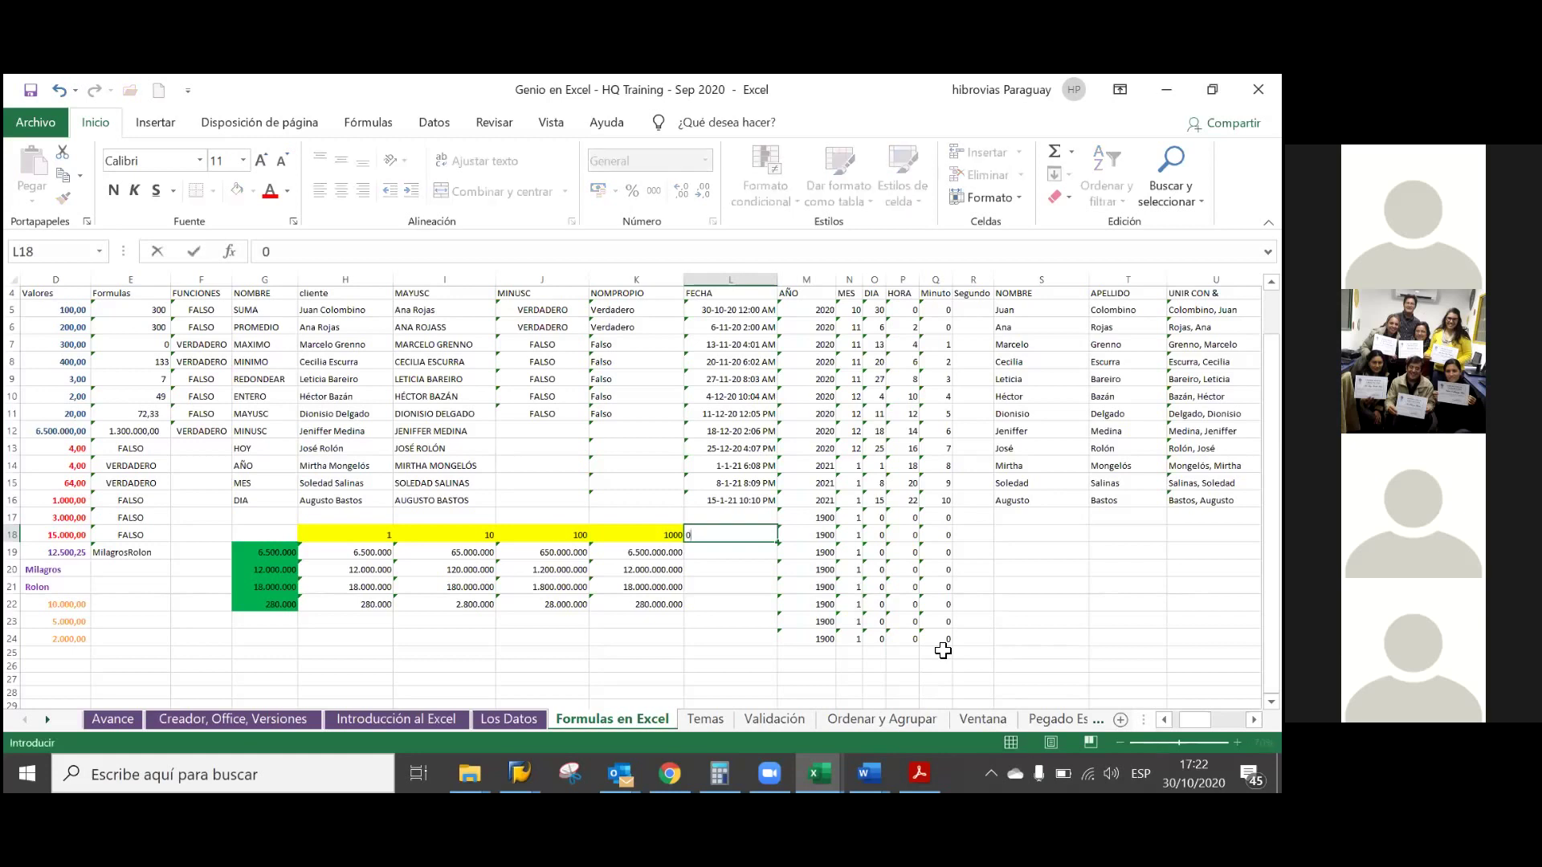
key("Return")
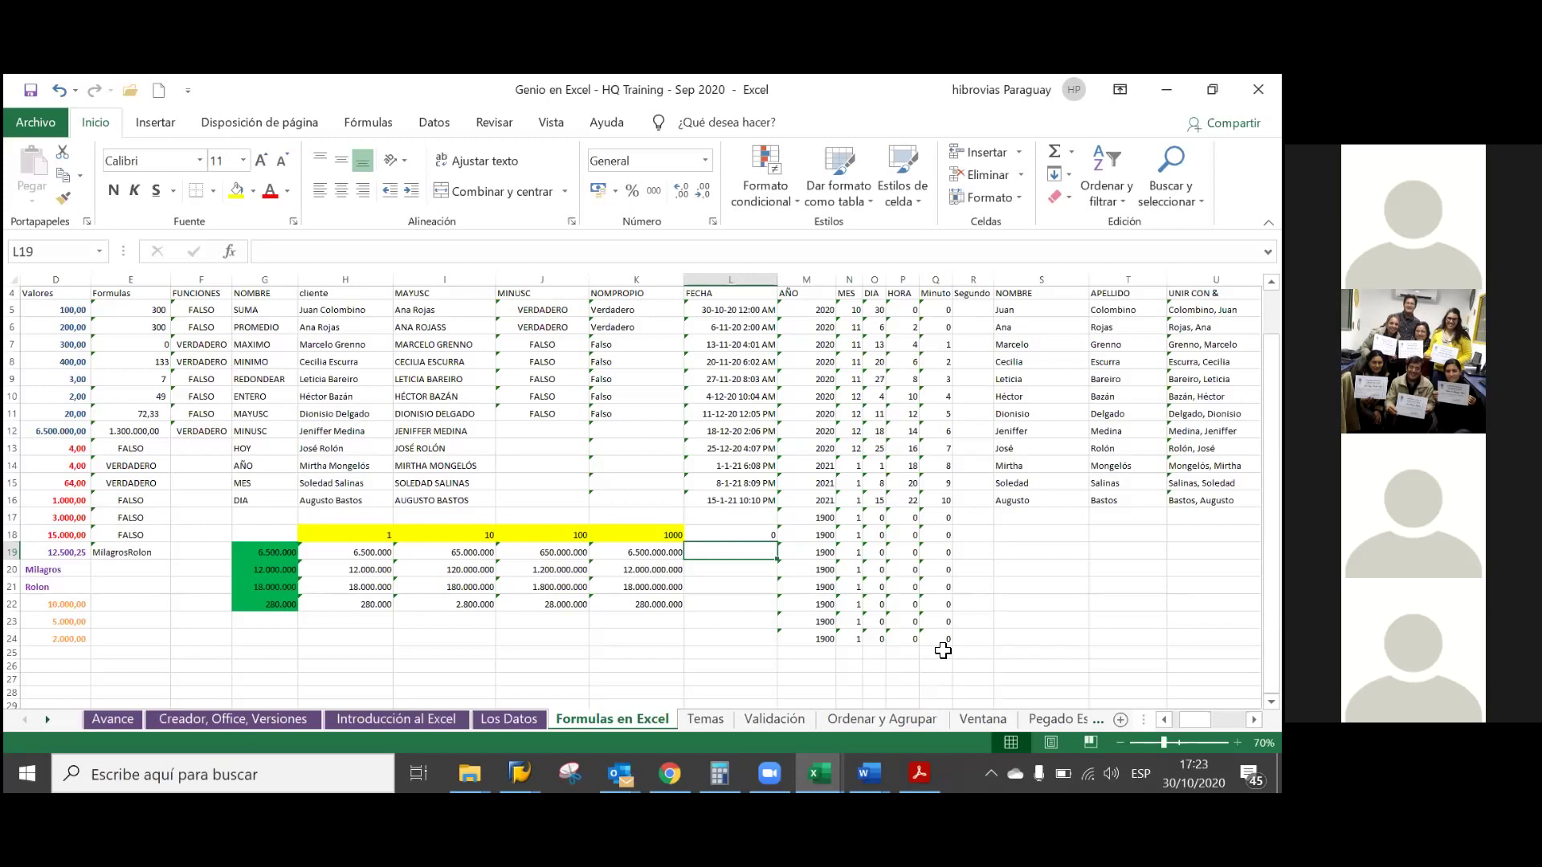
key("Up")
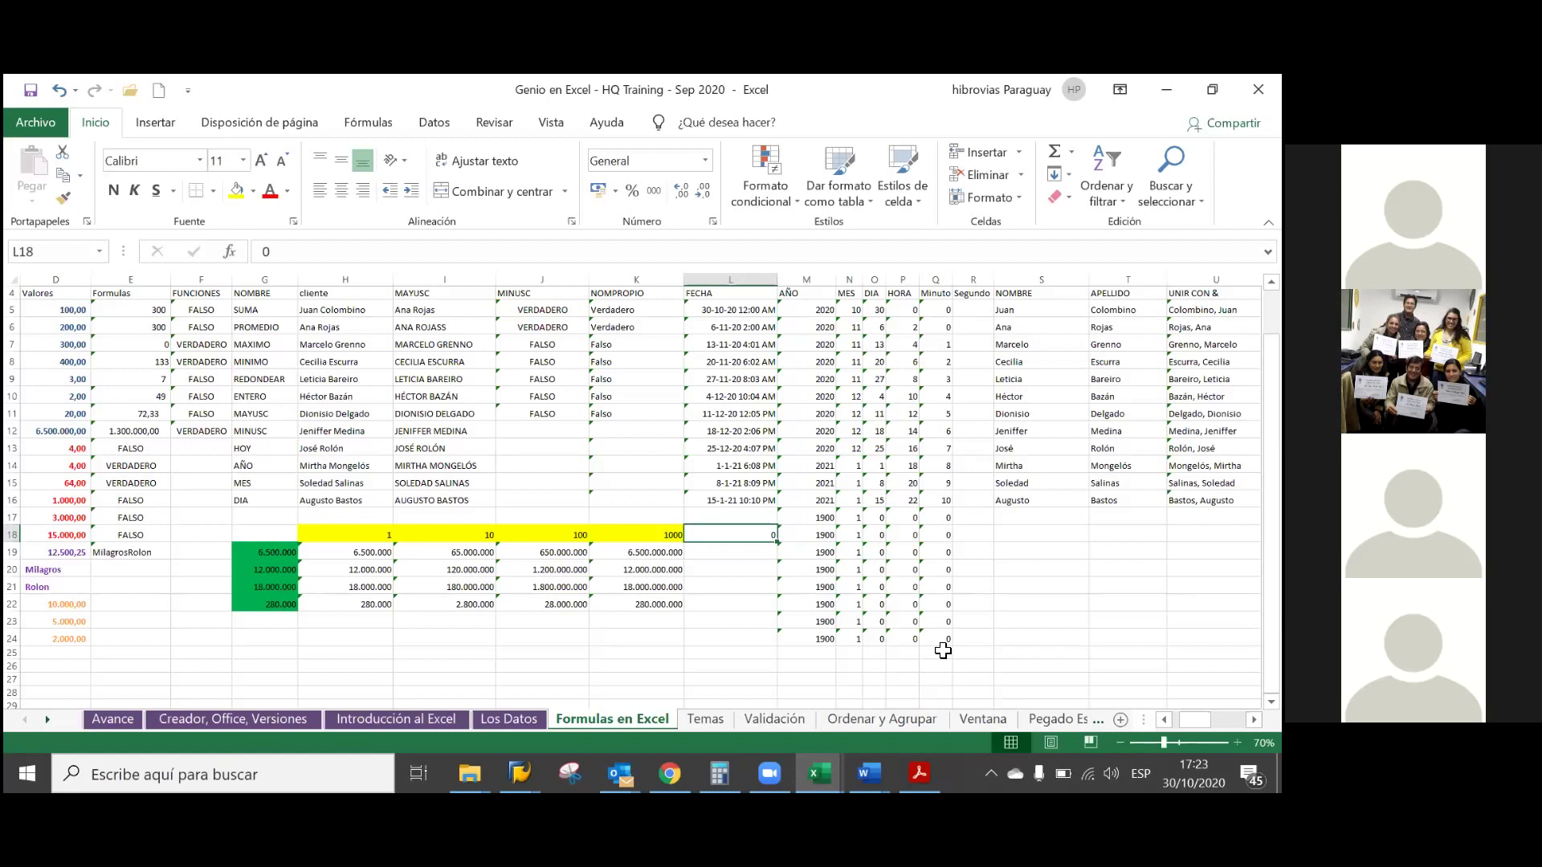
left_click(705, 161)
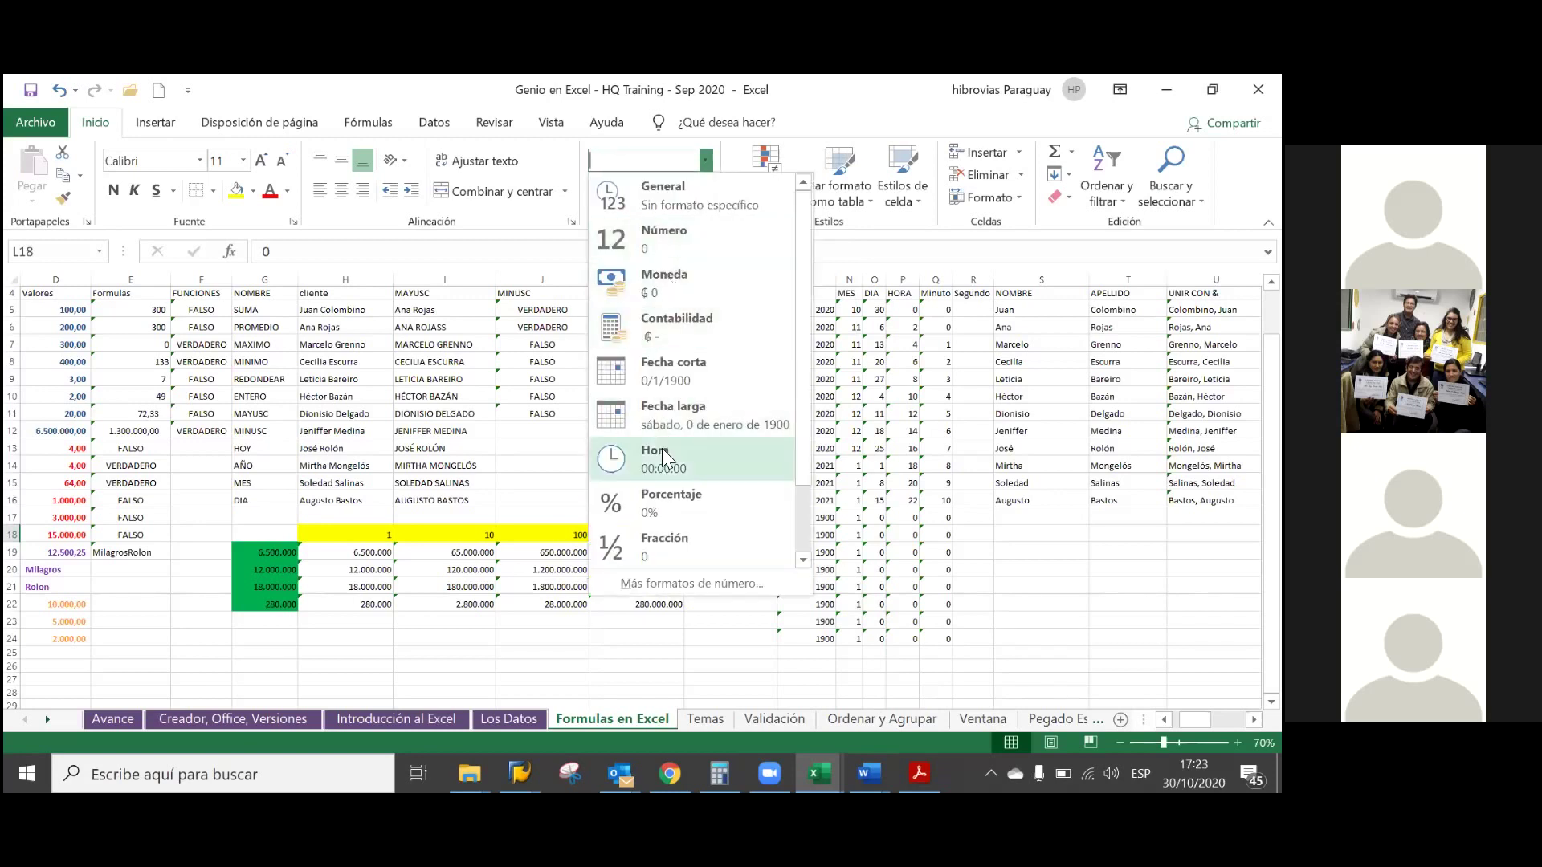
- Apply the Fecha corta format to L18 so 0 displays as 0/1/1900, then open Formato de celdas
left_click(723, 365)
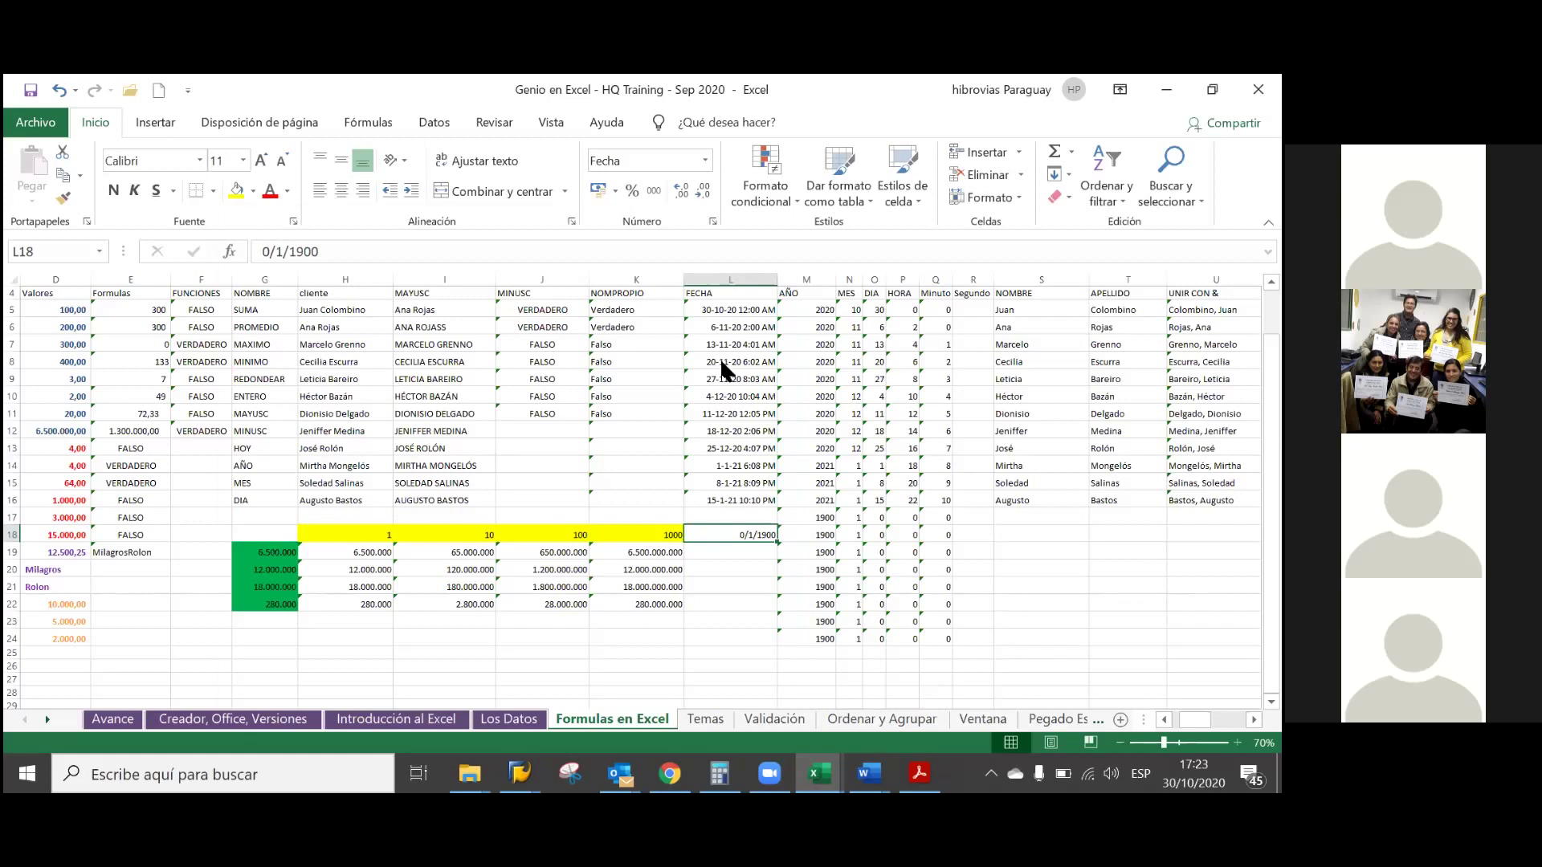
key("ctrl+1")
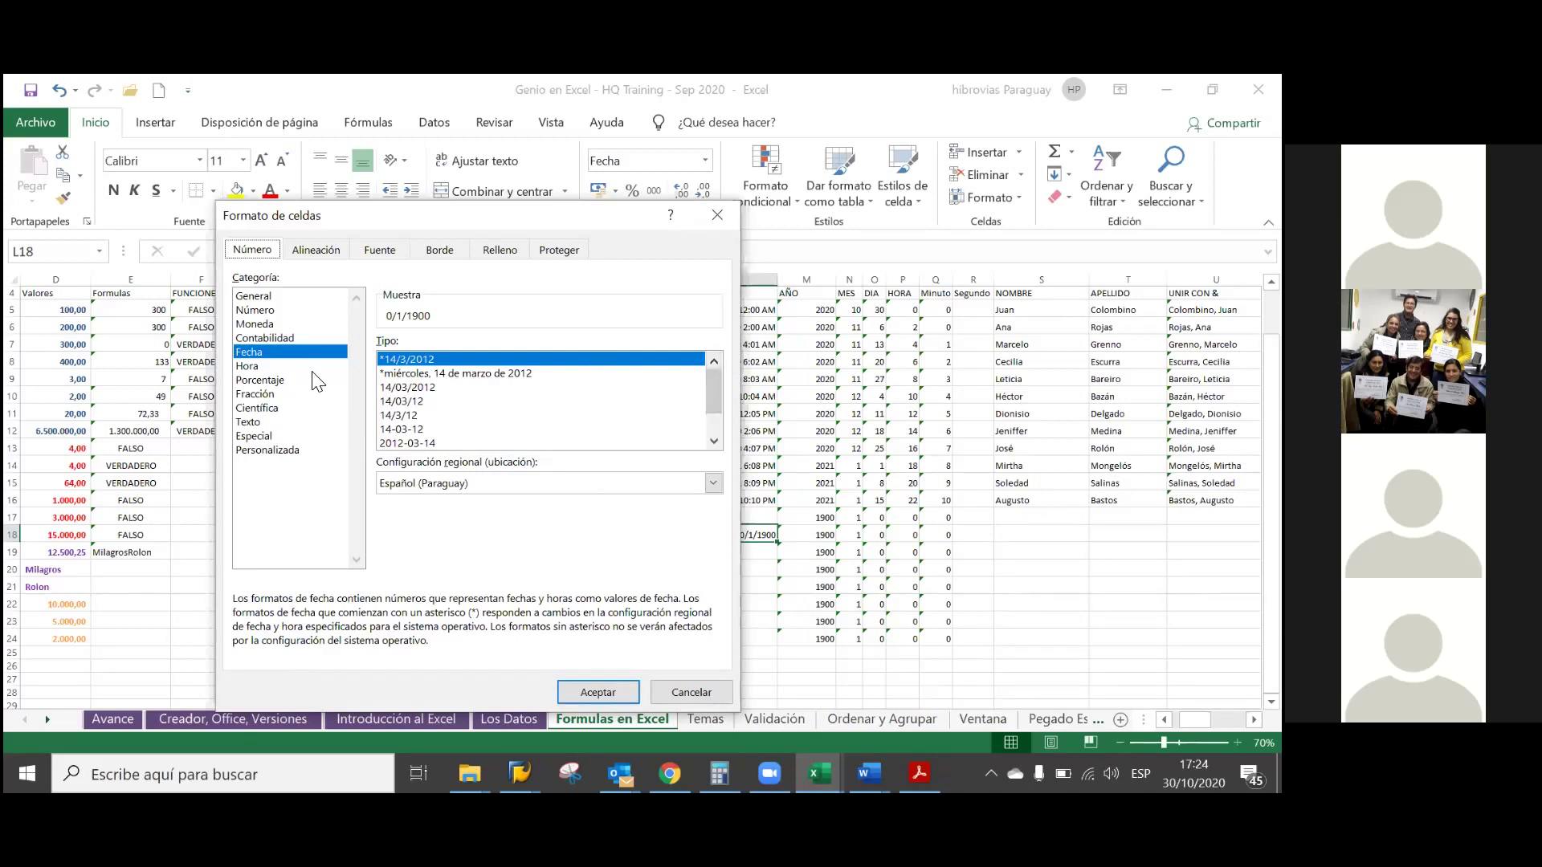
- Under Personalizada, pick the d/m/yyyy hh:mm code for L18 and append :ss to it
left_click(282, 451)
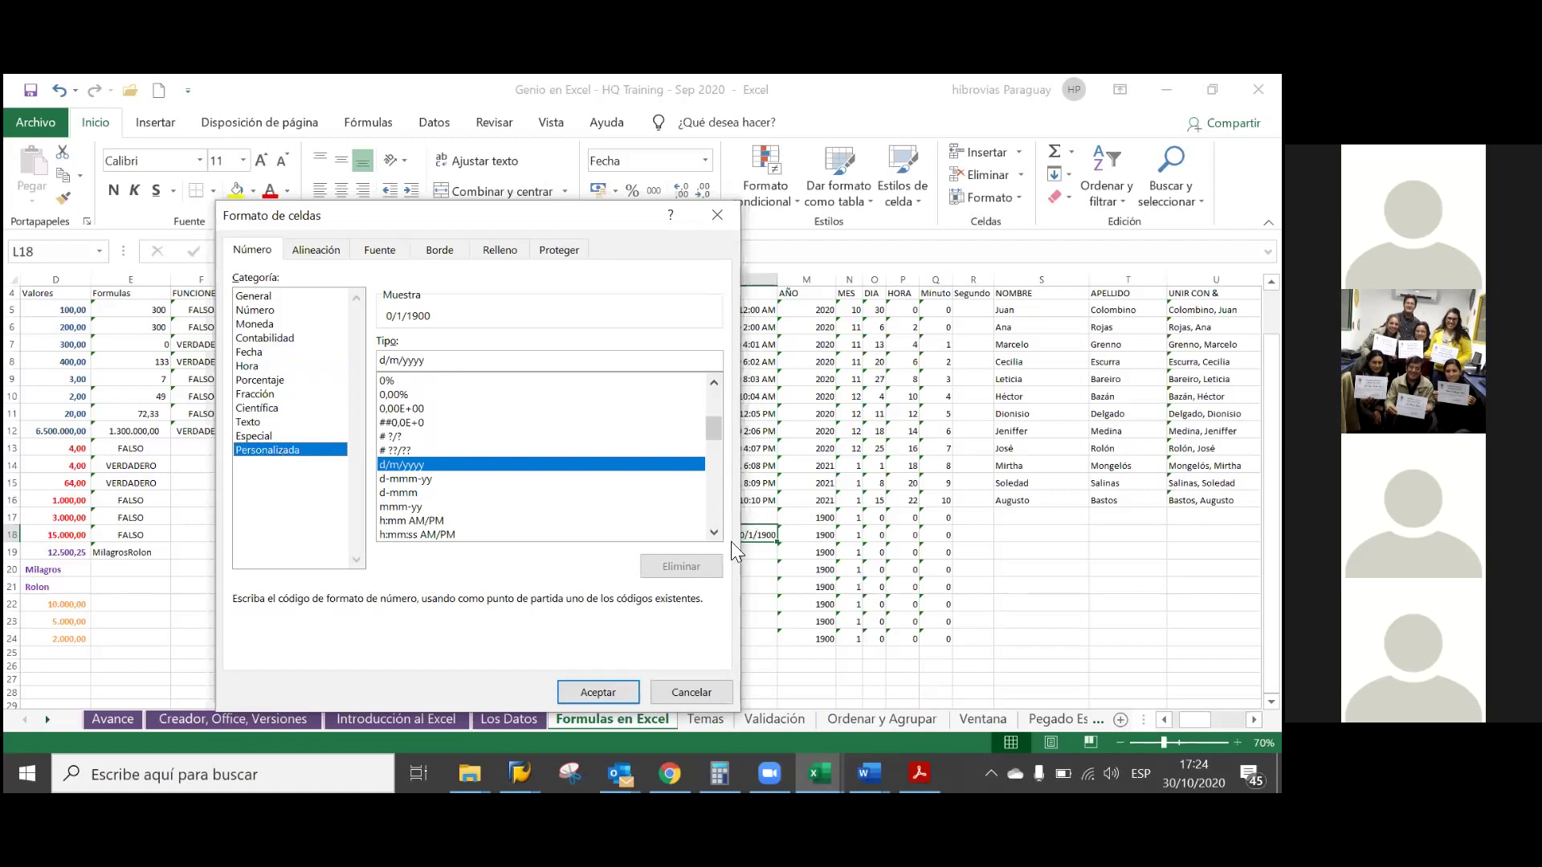
double_click(712, 533)
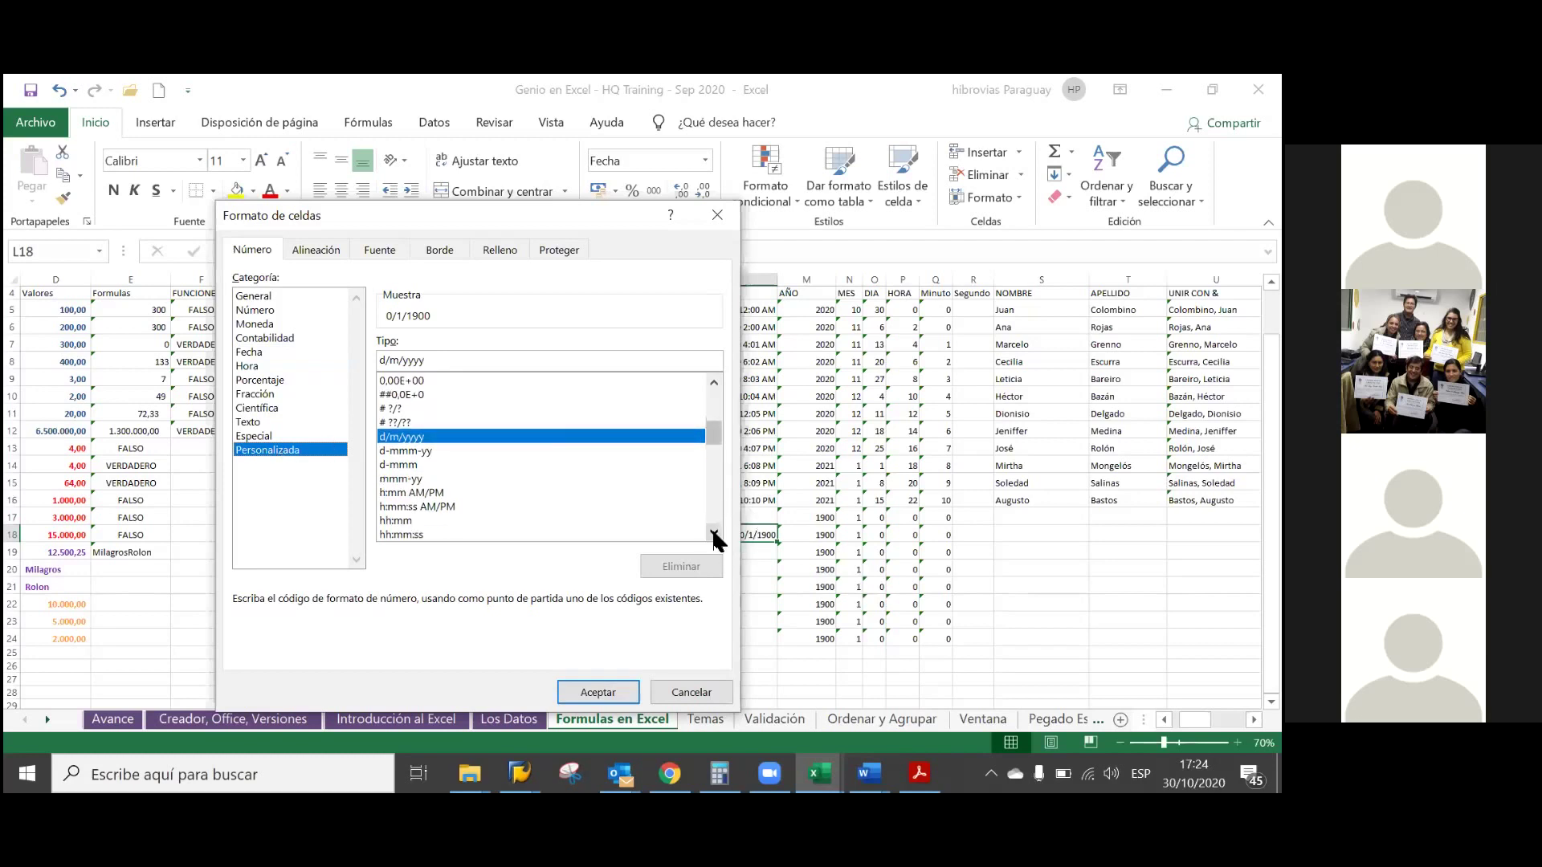
double_click(713, 533)
double_click(713, 533)
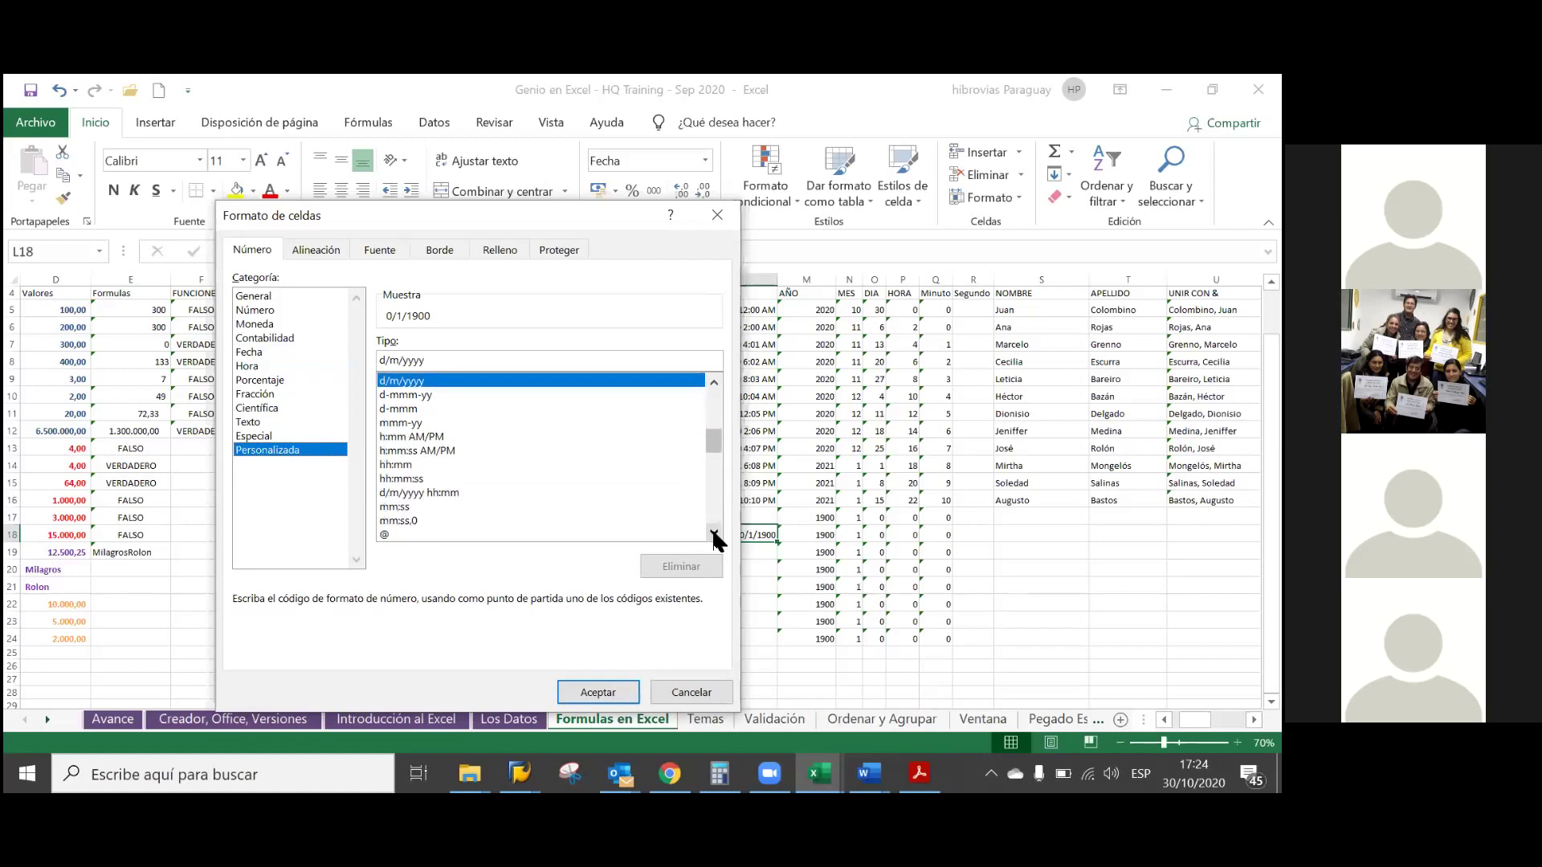
left_click(713, 533)
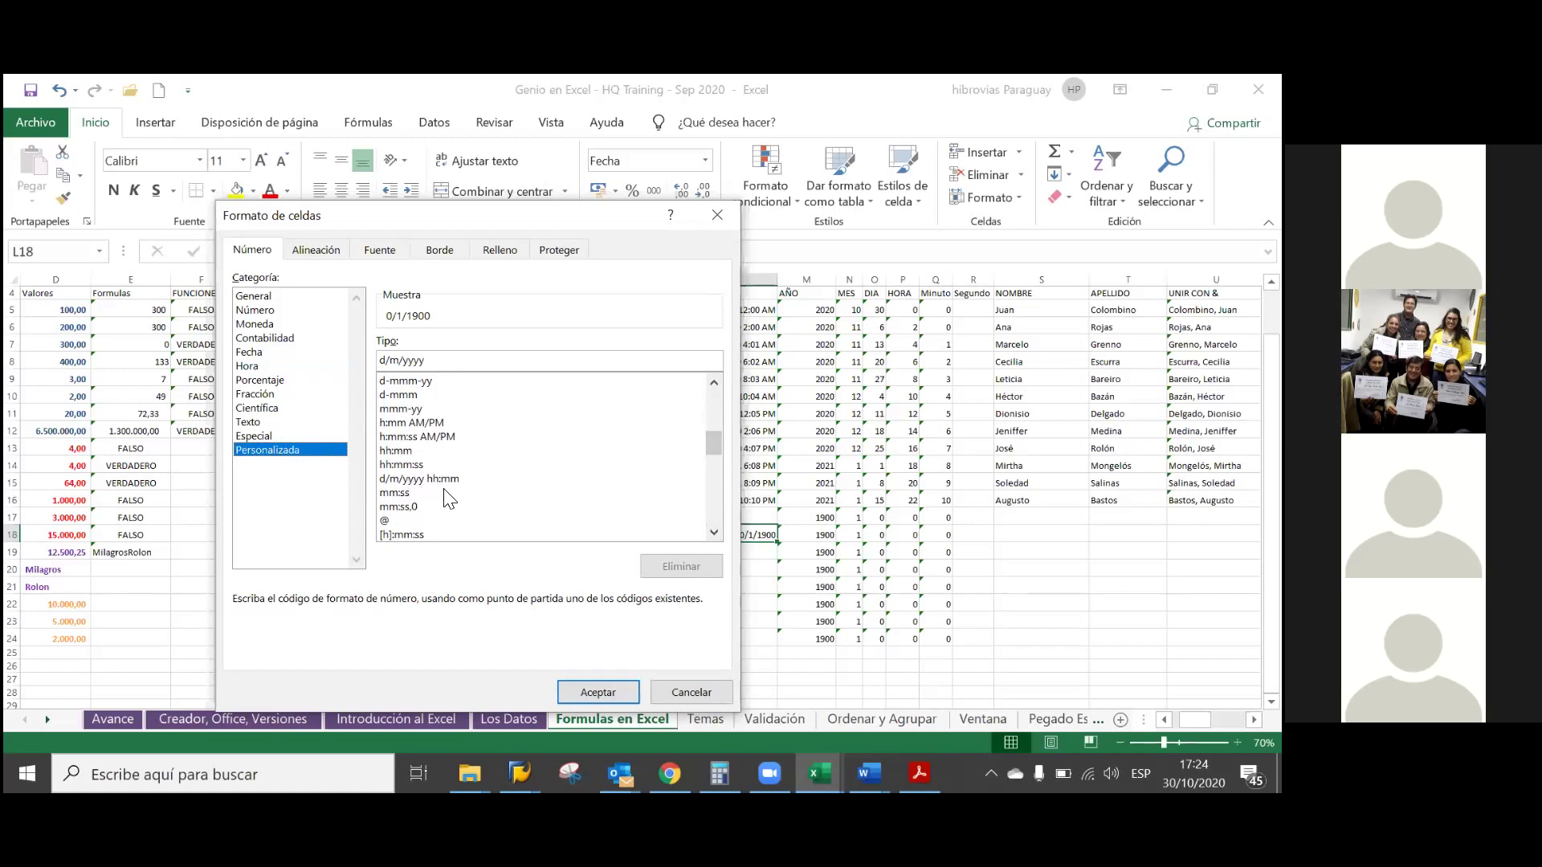
left_click(458, 480)
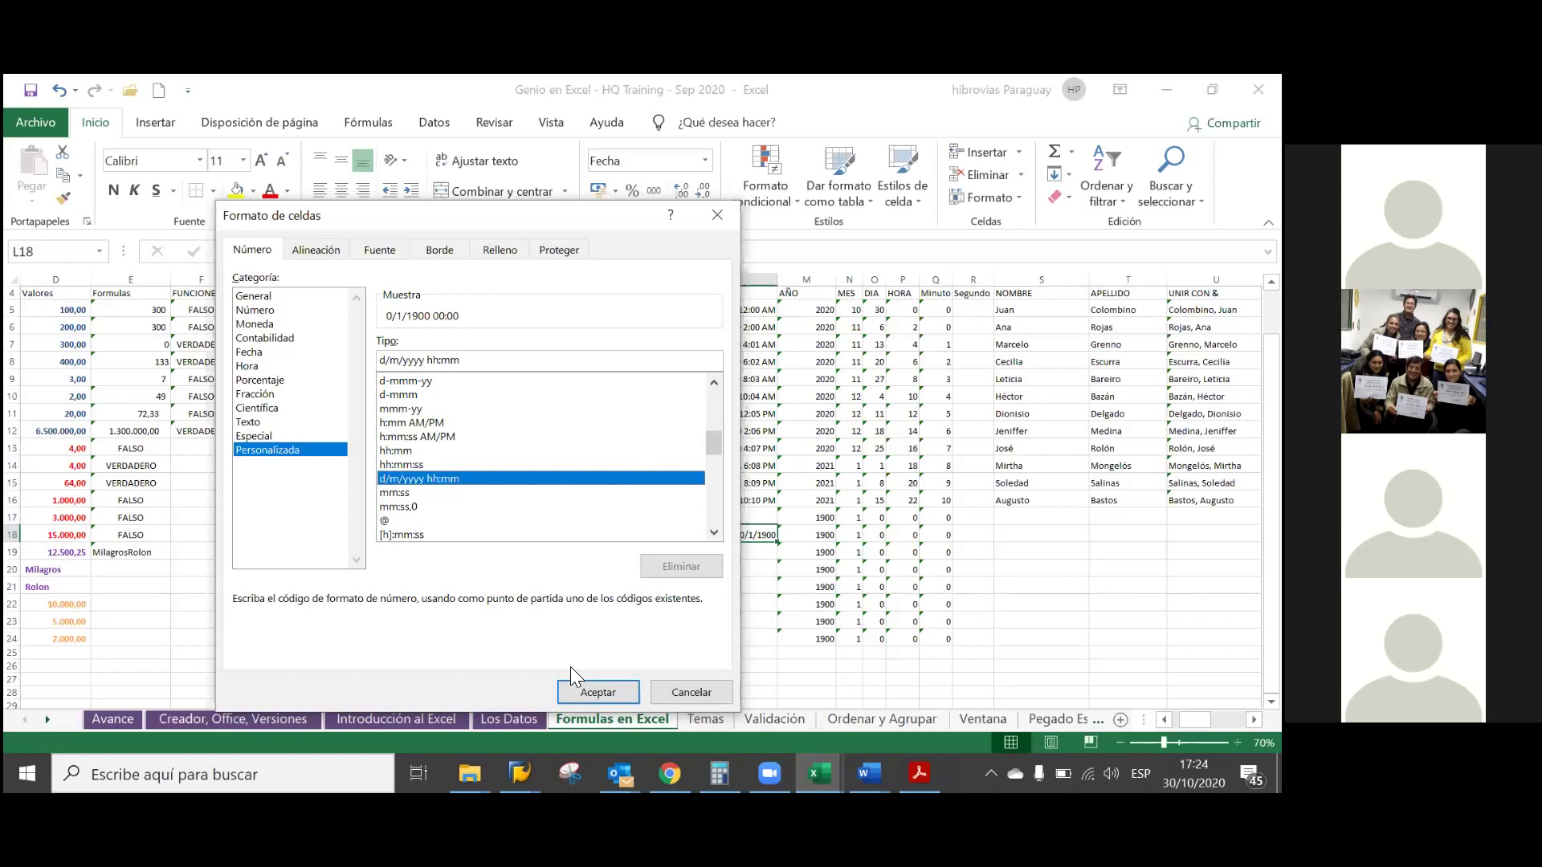
left_click(518, 362)
type(":")
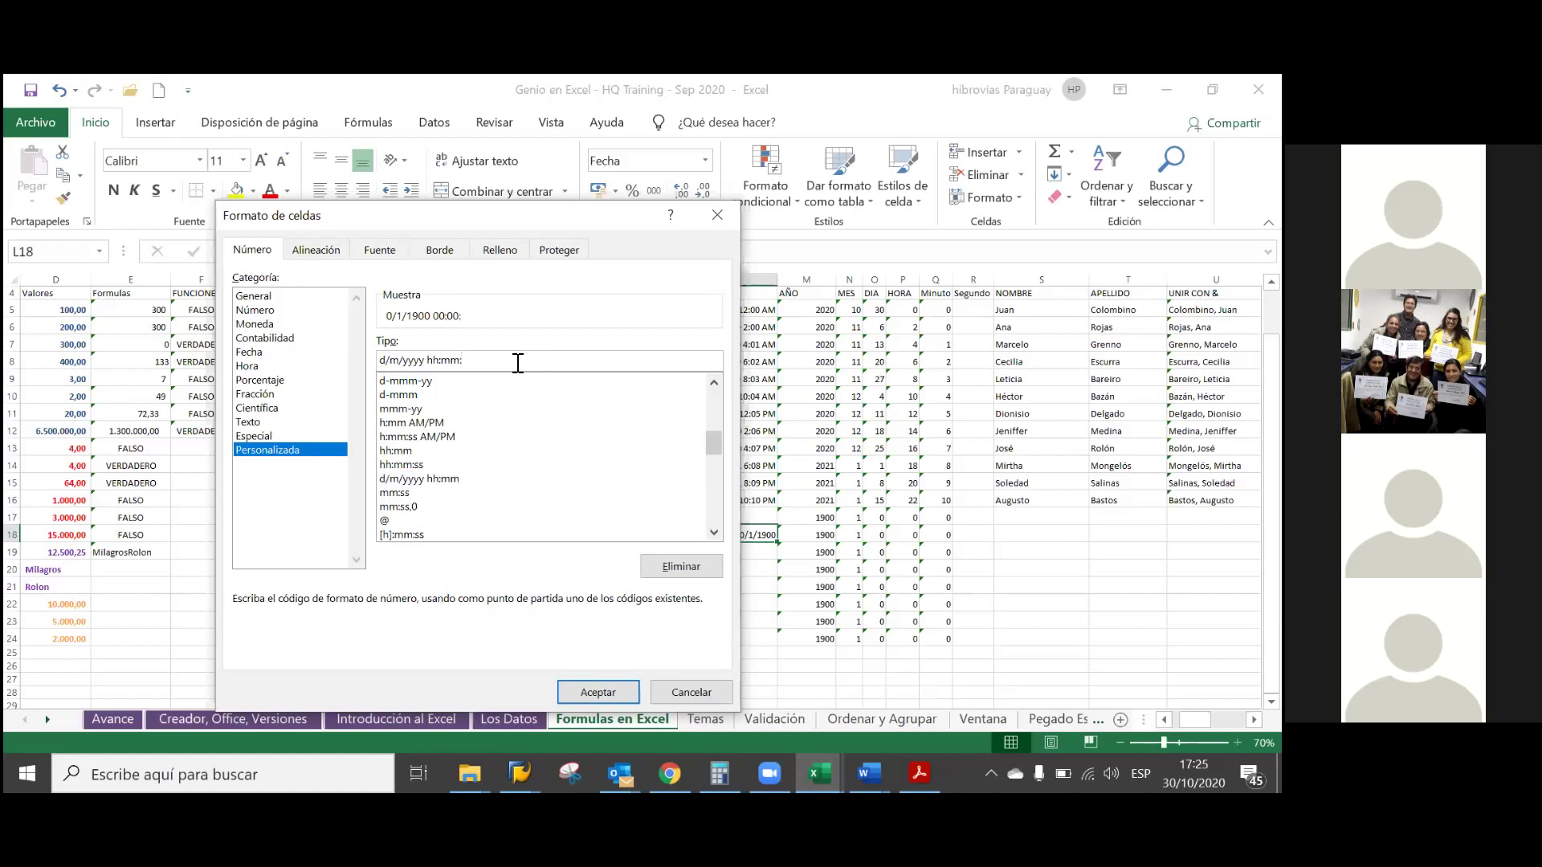
type("ss")
- Apply the d/m/yyyy hh:mm:ss format to L18, decline the SAP auto-logout details, and move to R5
left_click(602, 693)
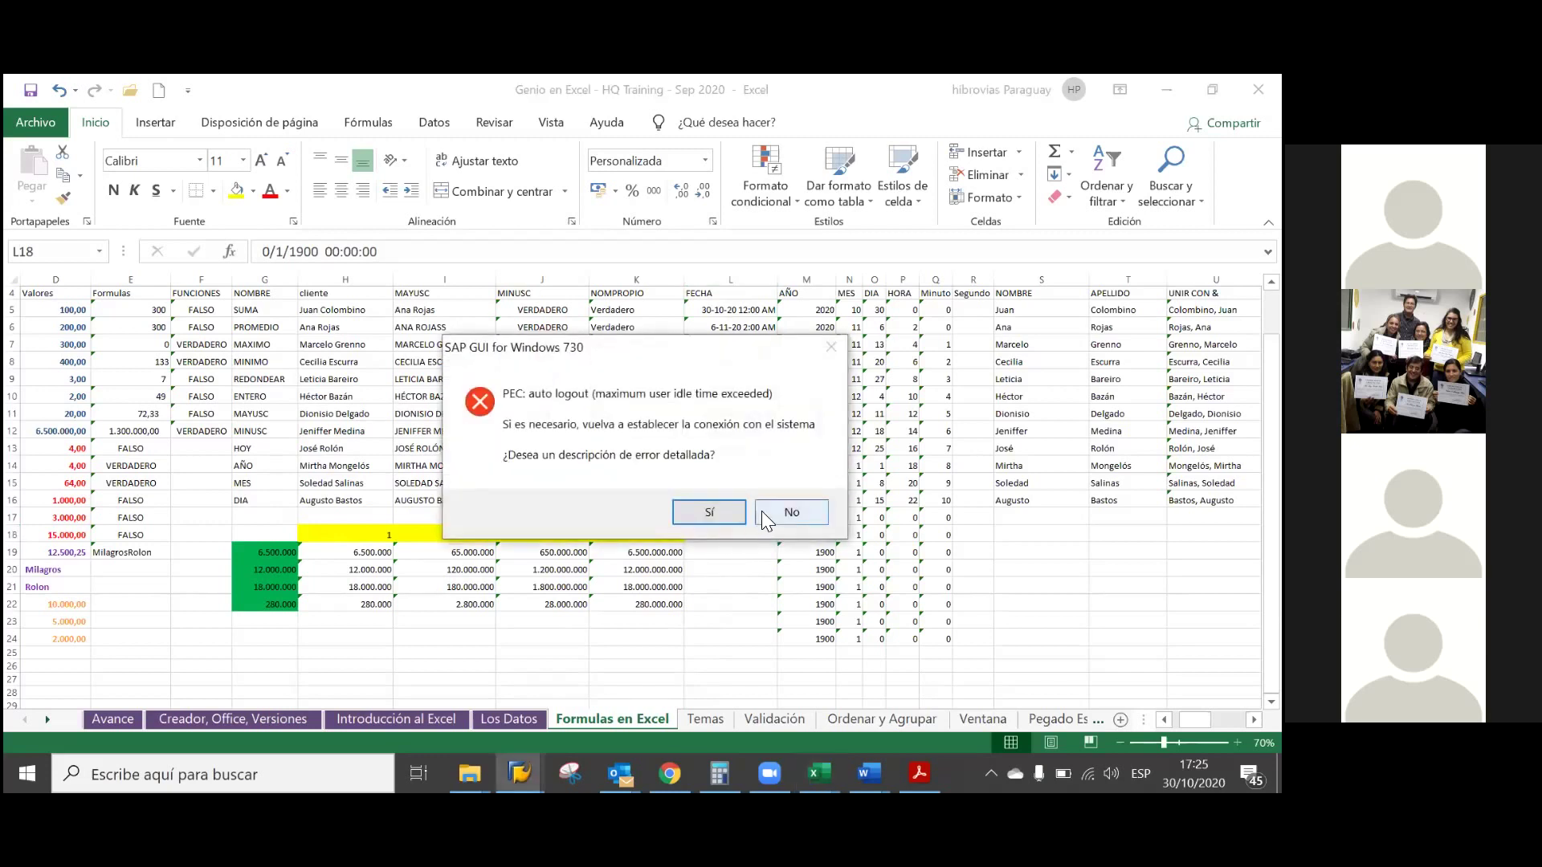
left_click(761, 511)
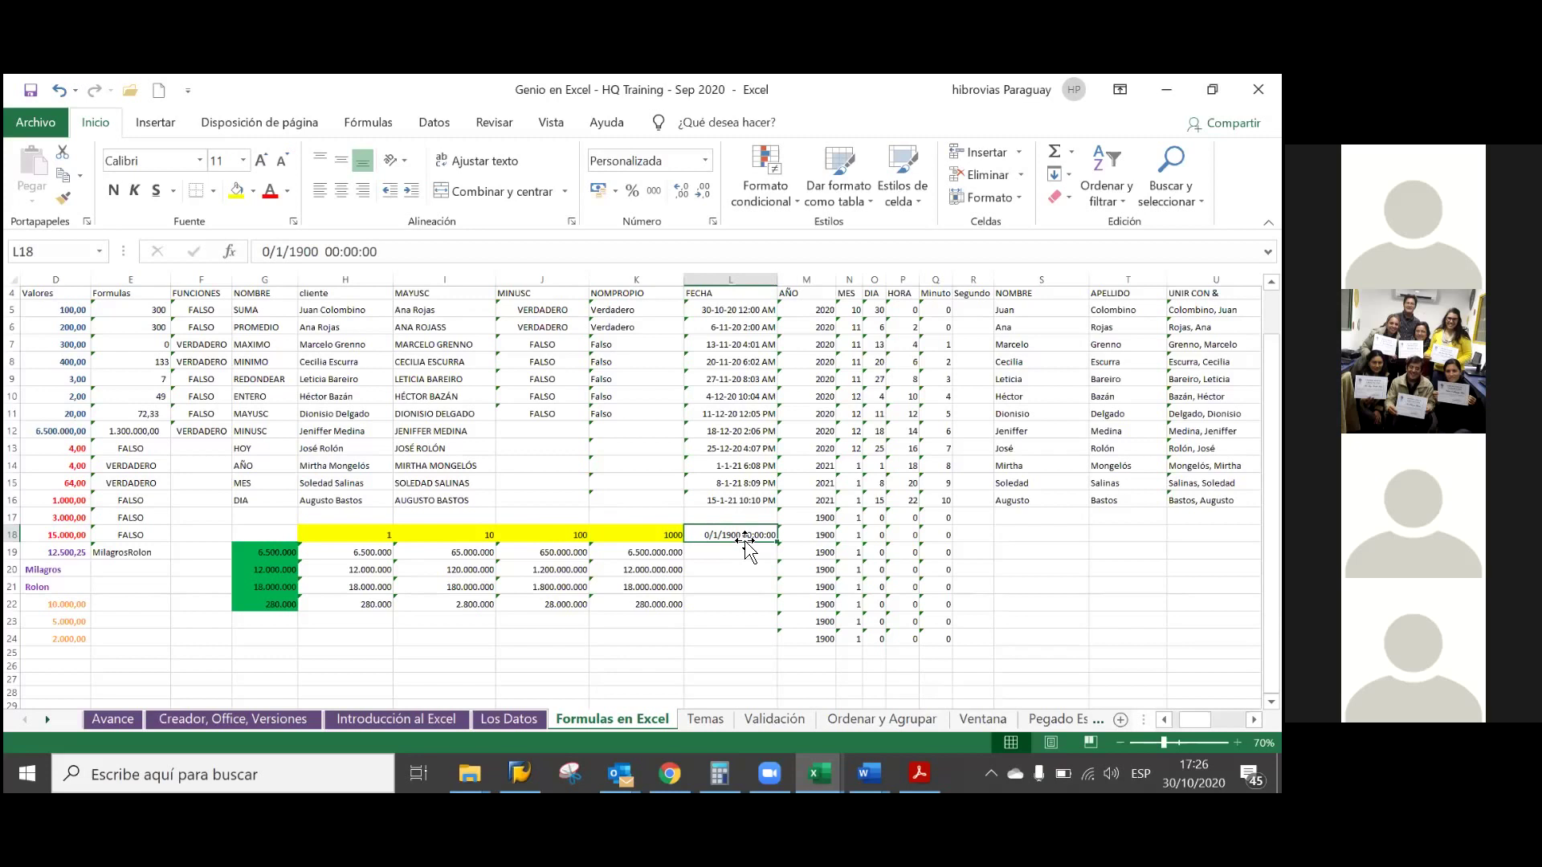
key("Right")
key("Right")
key("Right")
key("Right")
key("Right")
key("Right")
key("Up")
key("Up")
key("Up")
key("Up")
key("Up")
key("Up")
key("Up")
key("Up")
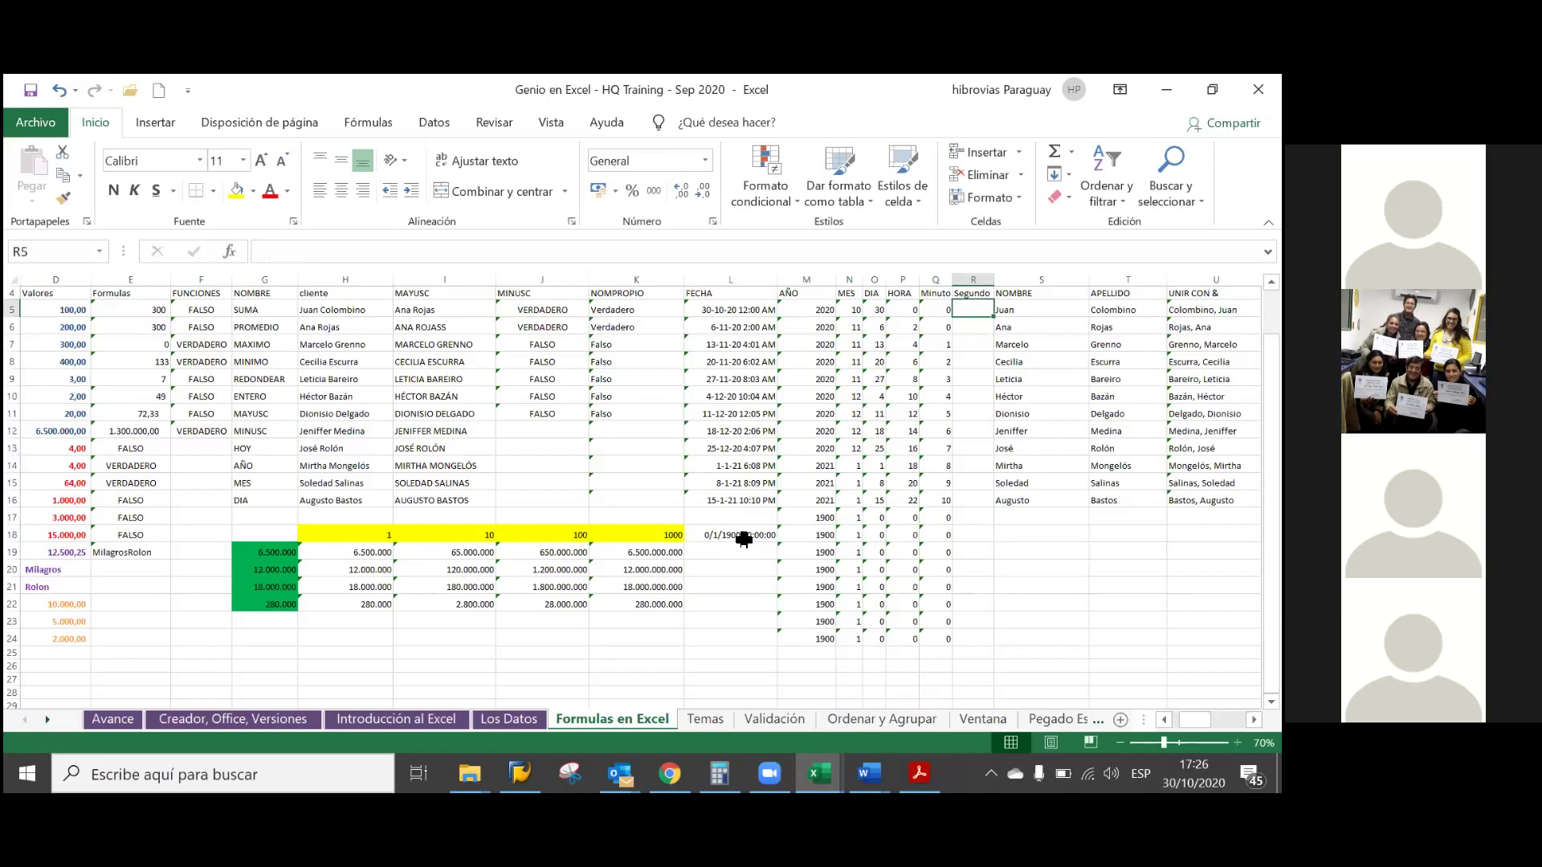
- Enter =+SEGUNDO(L5) in R5 to extract the seconds from the first FECHA date
type("+segundo")
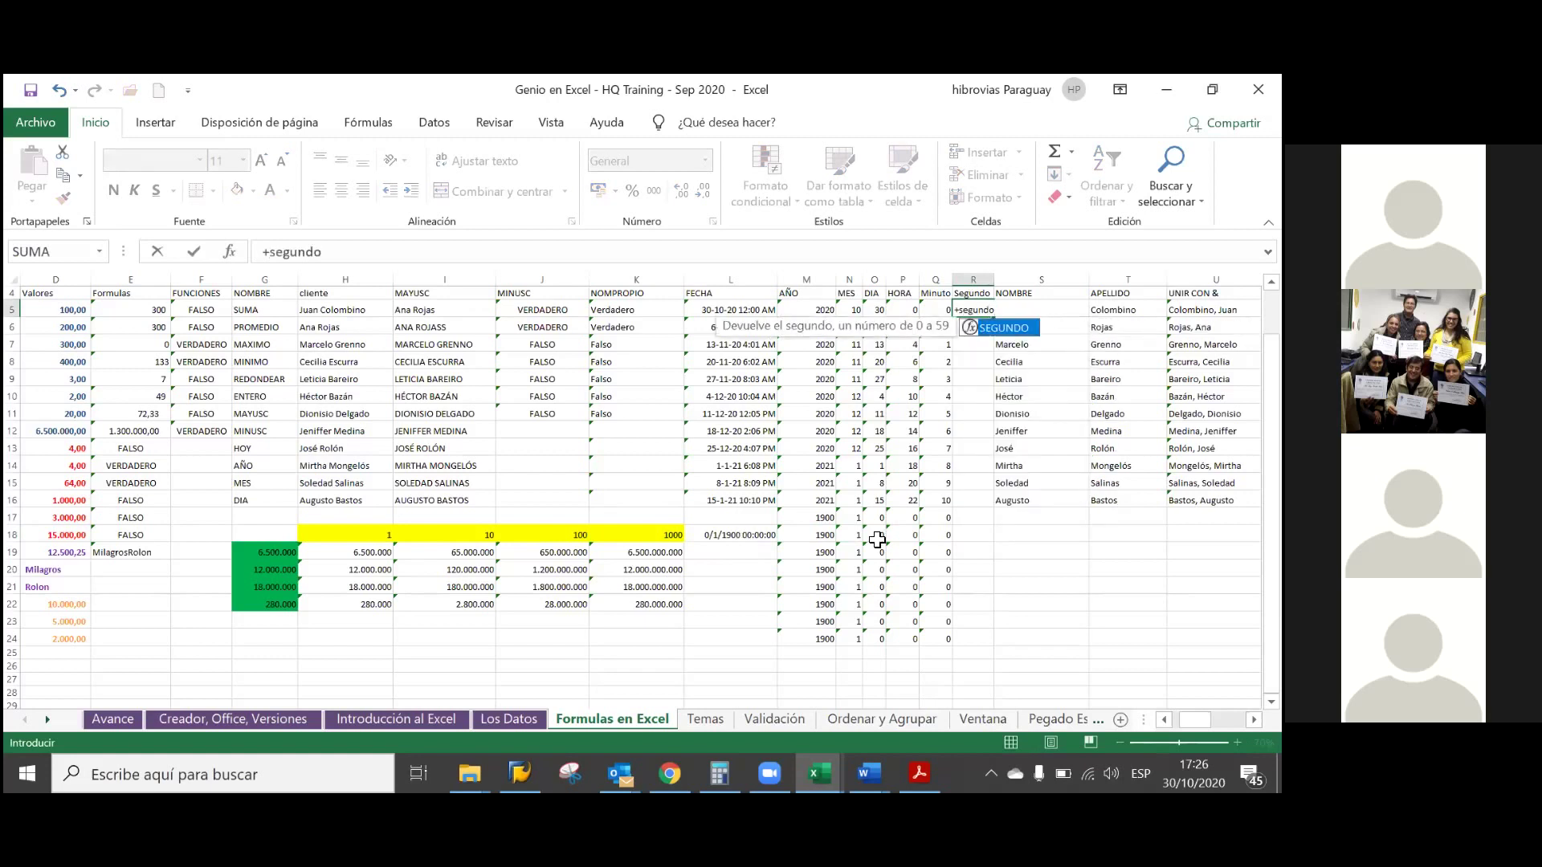
double_click(1006, 337)
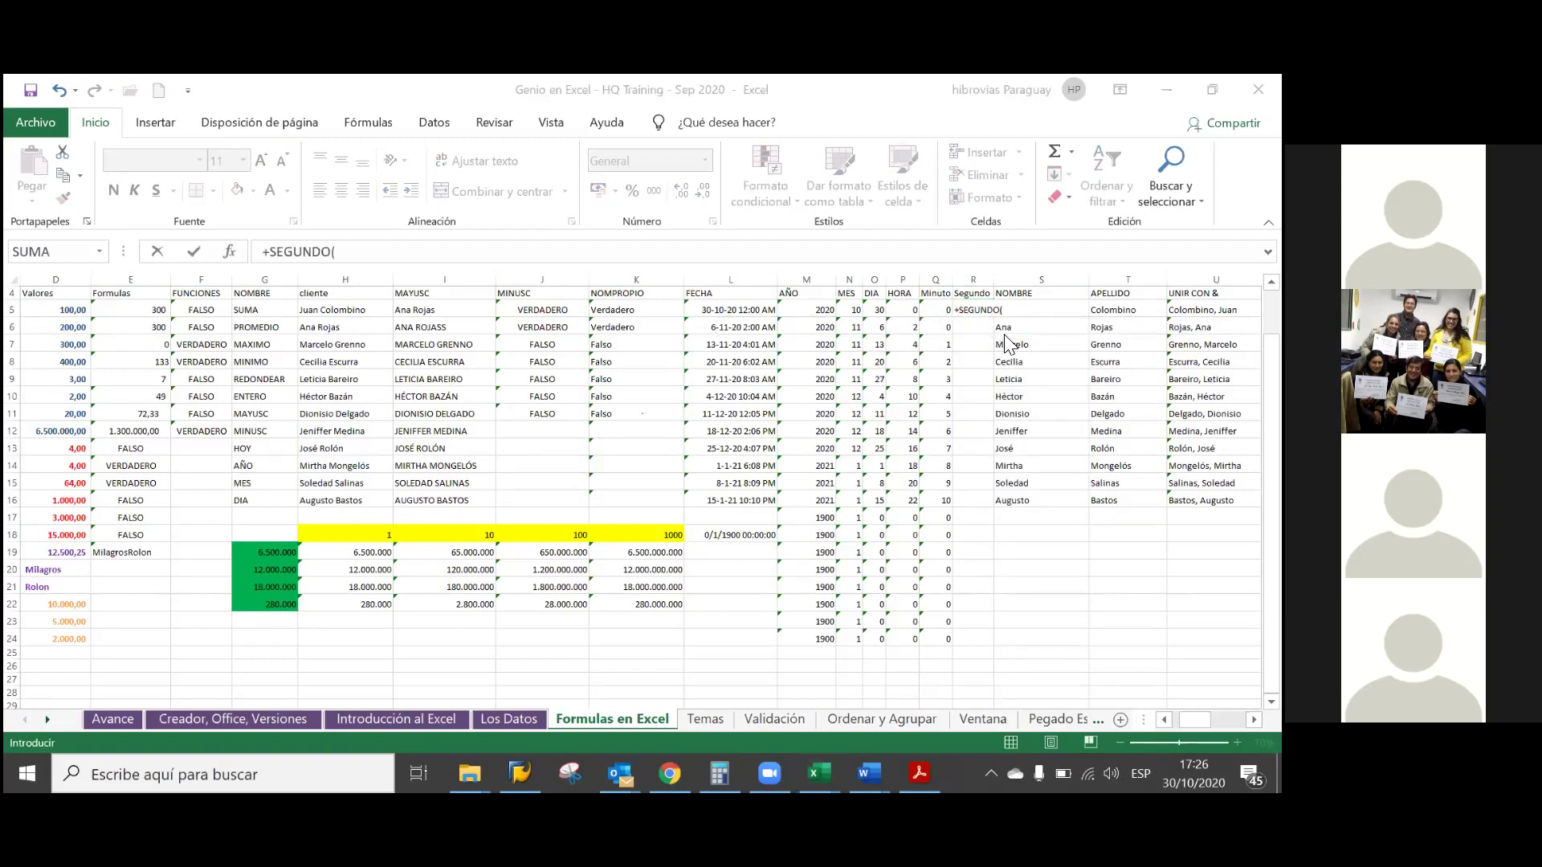
left_click(756, 308)
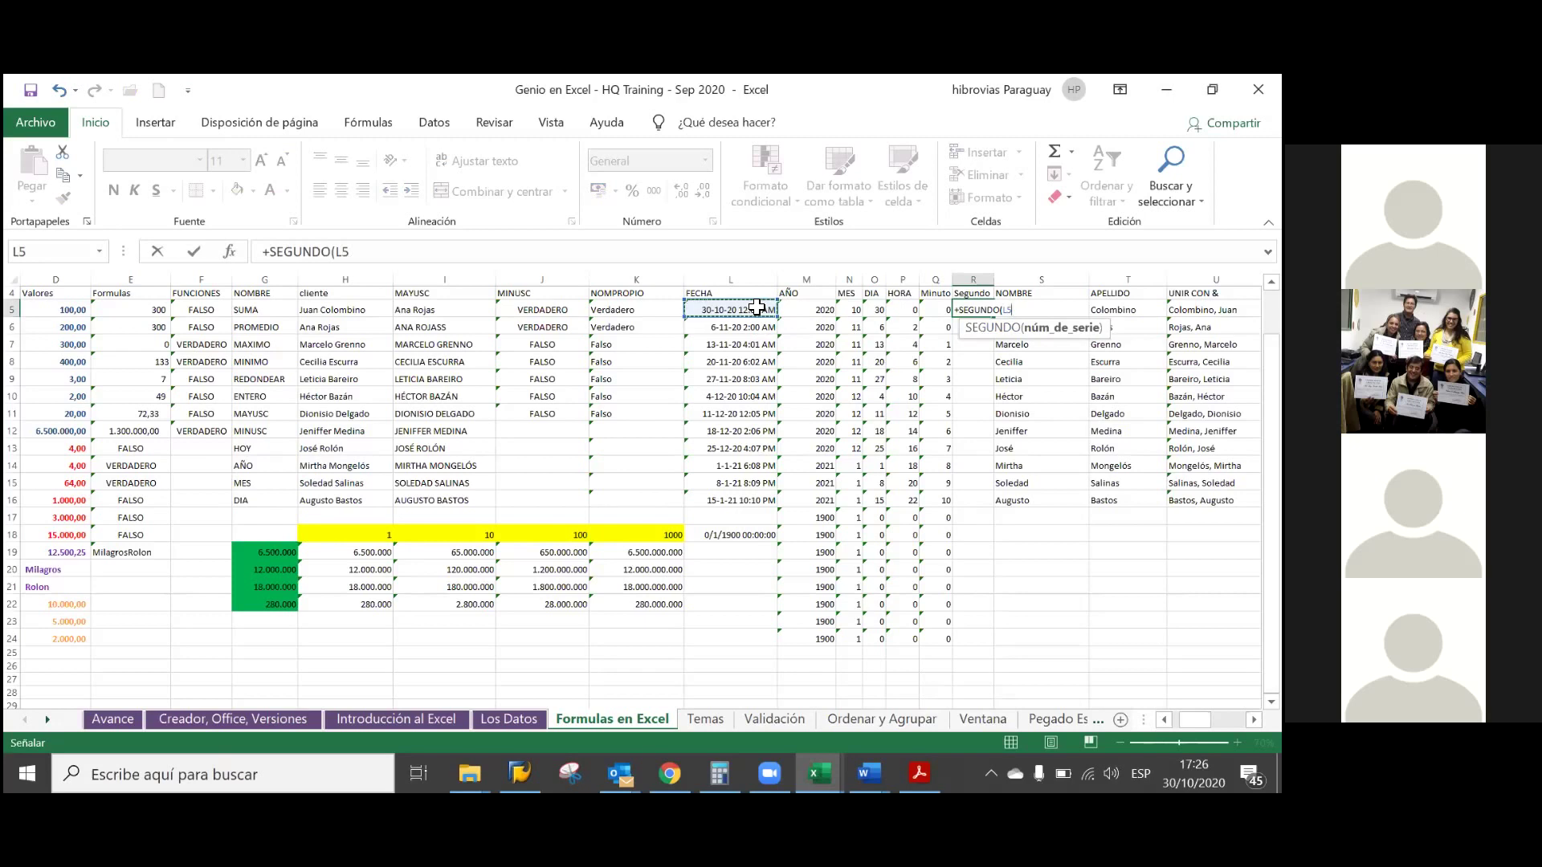
key("Return")
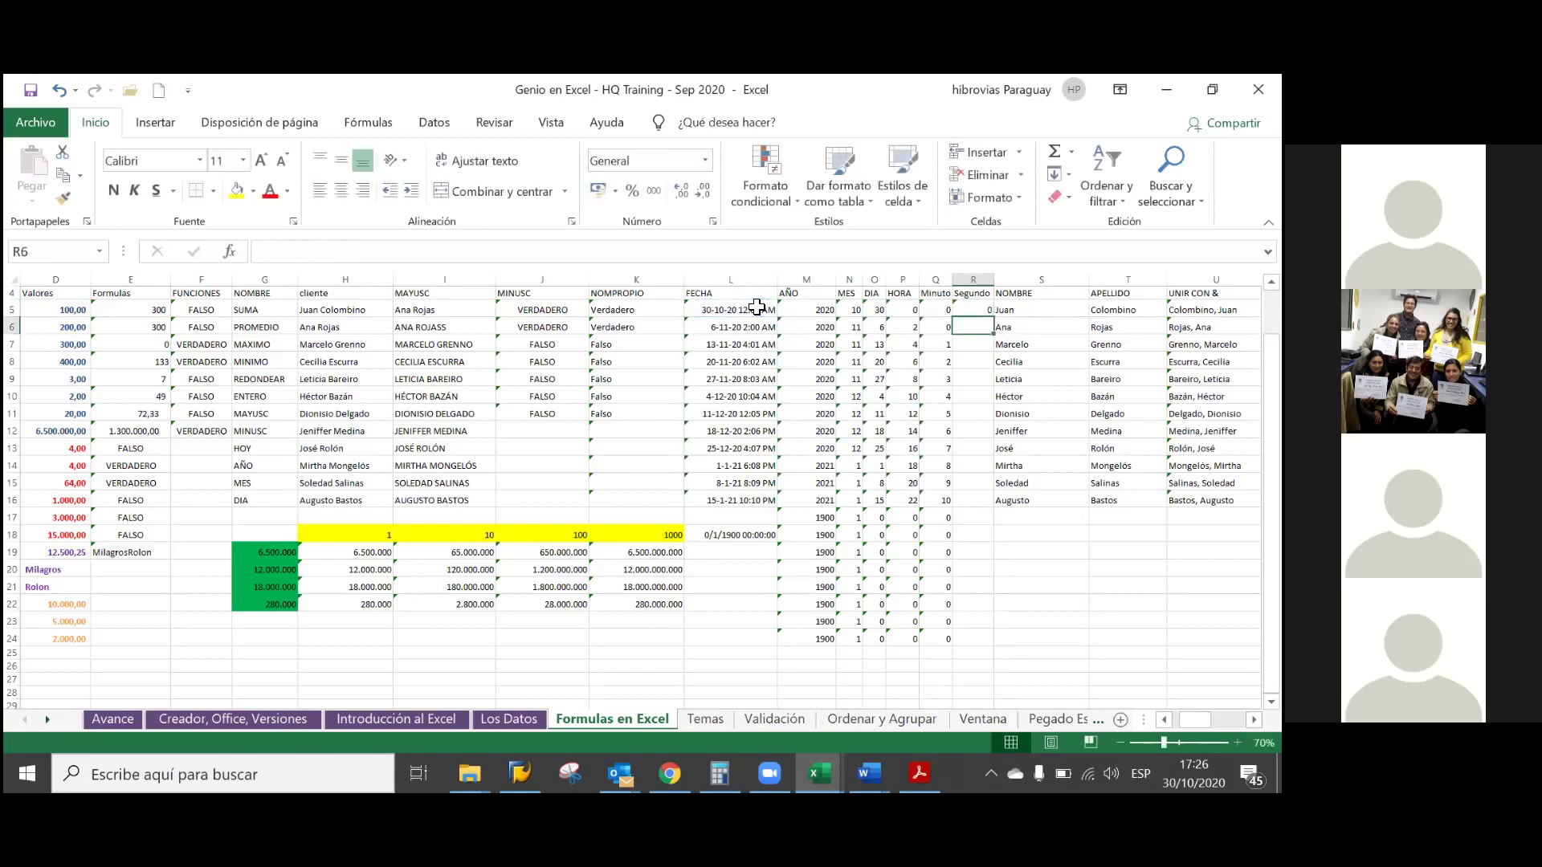
key("Up")
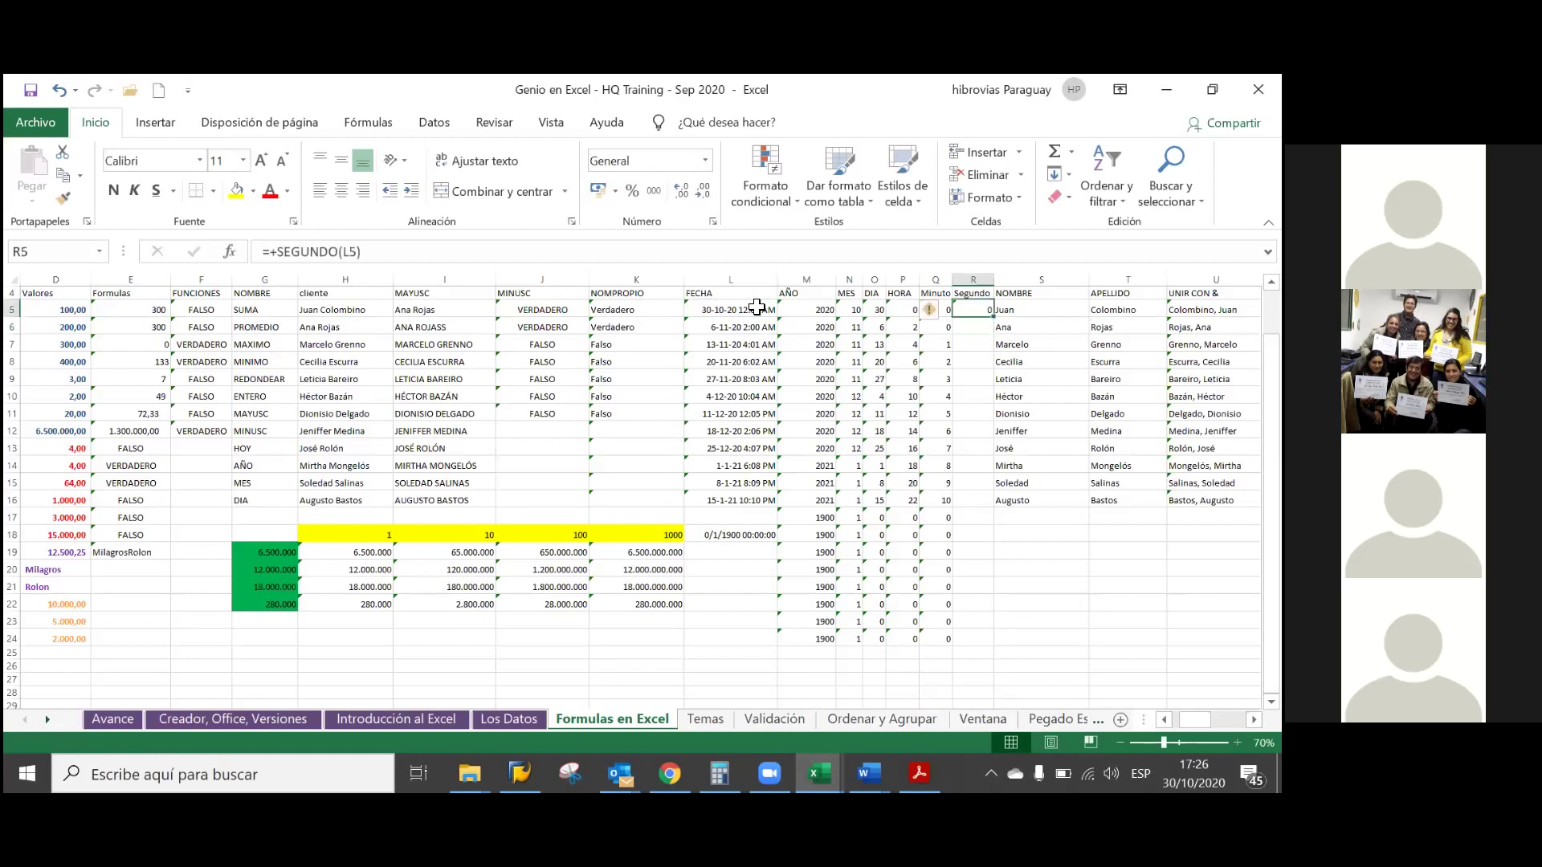
key("Left")
key("Left")
key("Left")
key("Left")
key("Left")
key("Right")
key("Right")
key("Right")
key("Right")
key("Right")
key("Right")
key("Left")
- Drag the SEGUNDO formula down column R, then pull back, leaving it in R5:R6
left_click_drag(997, 320, 994, 332)
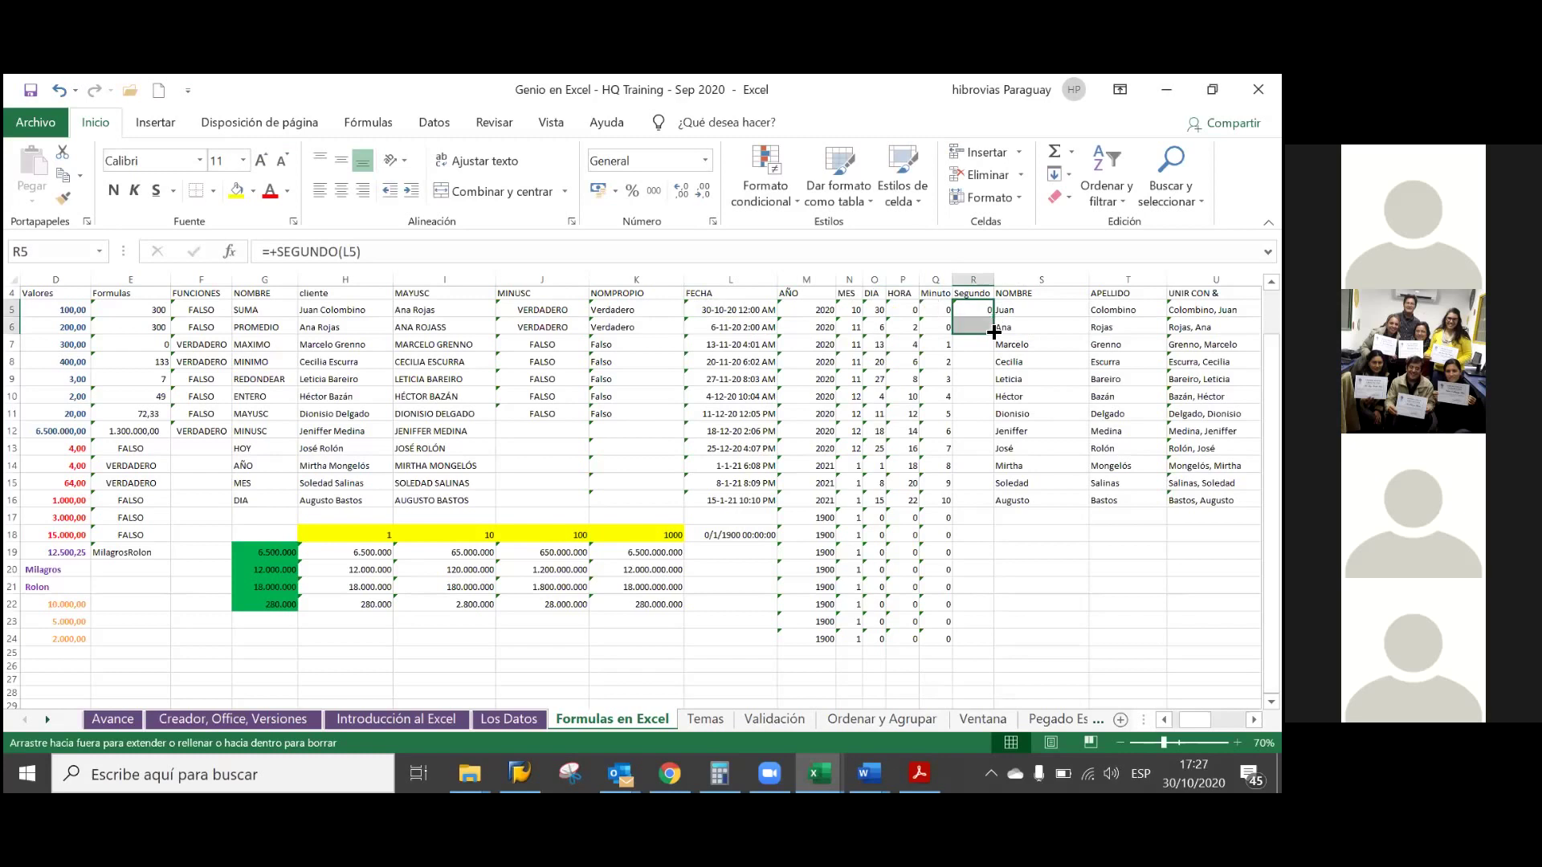
left_click_drag(994, 331, 994, 335)
left_click_drag(994, 336, 972, 643)
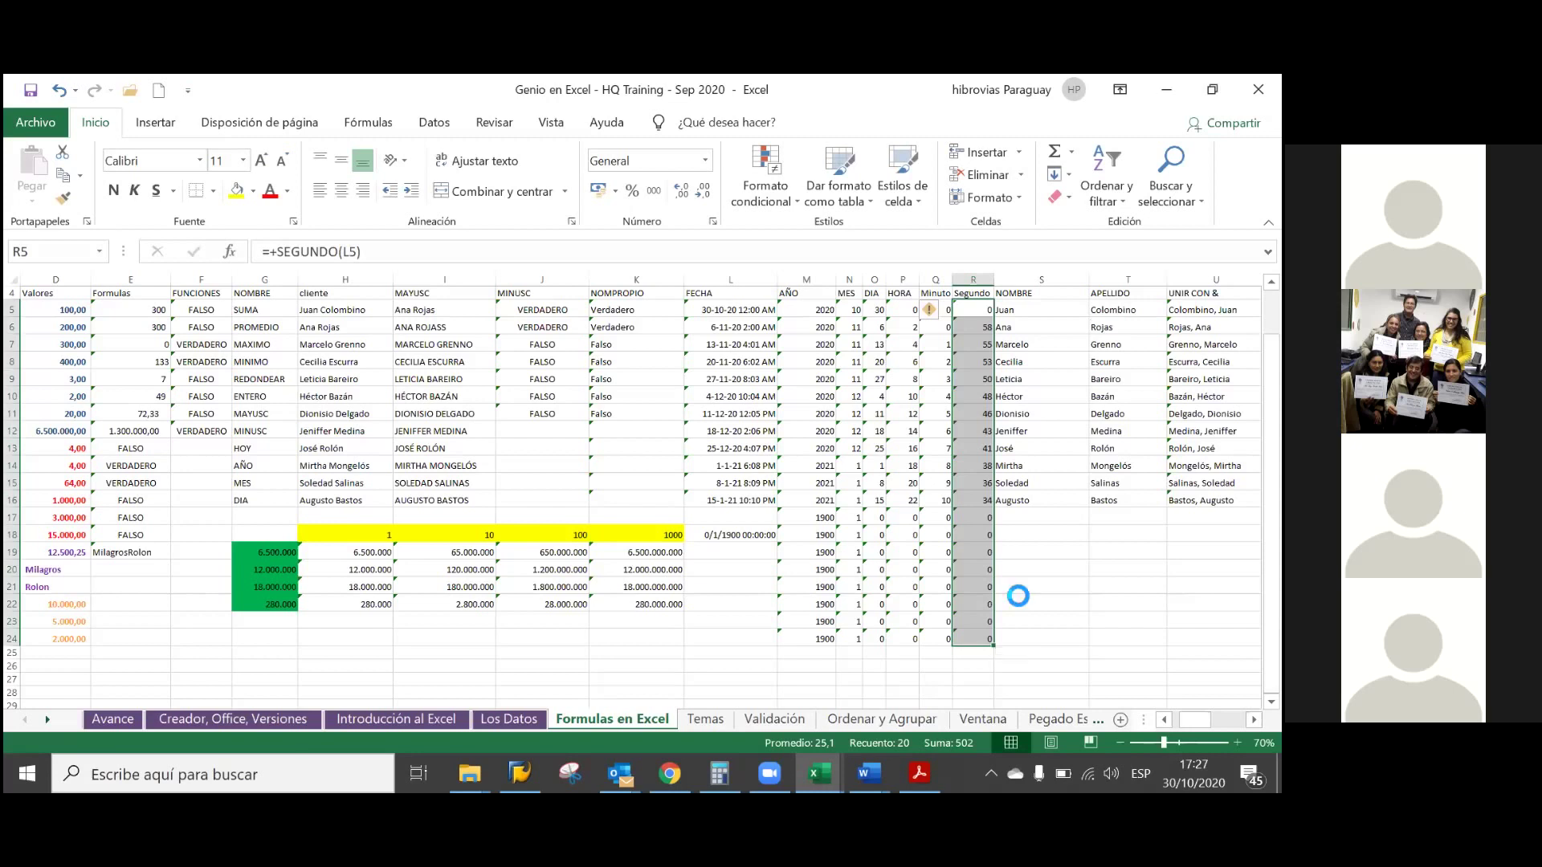
left_click_drag(993, 646, 1000, 325)
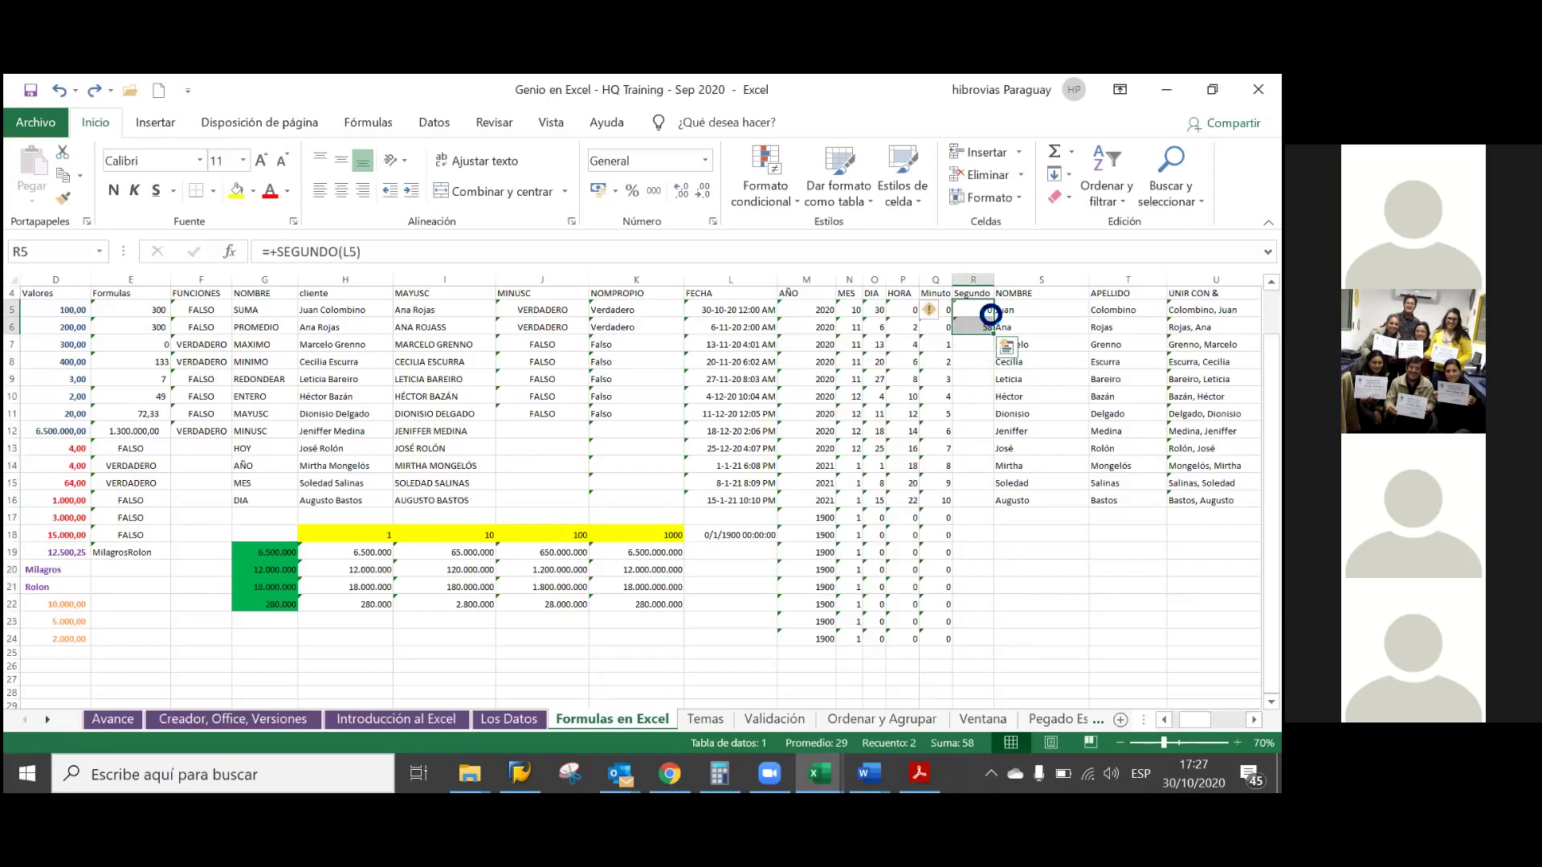
left_click_drag(990, 314, 992, 315)
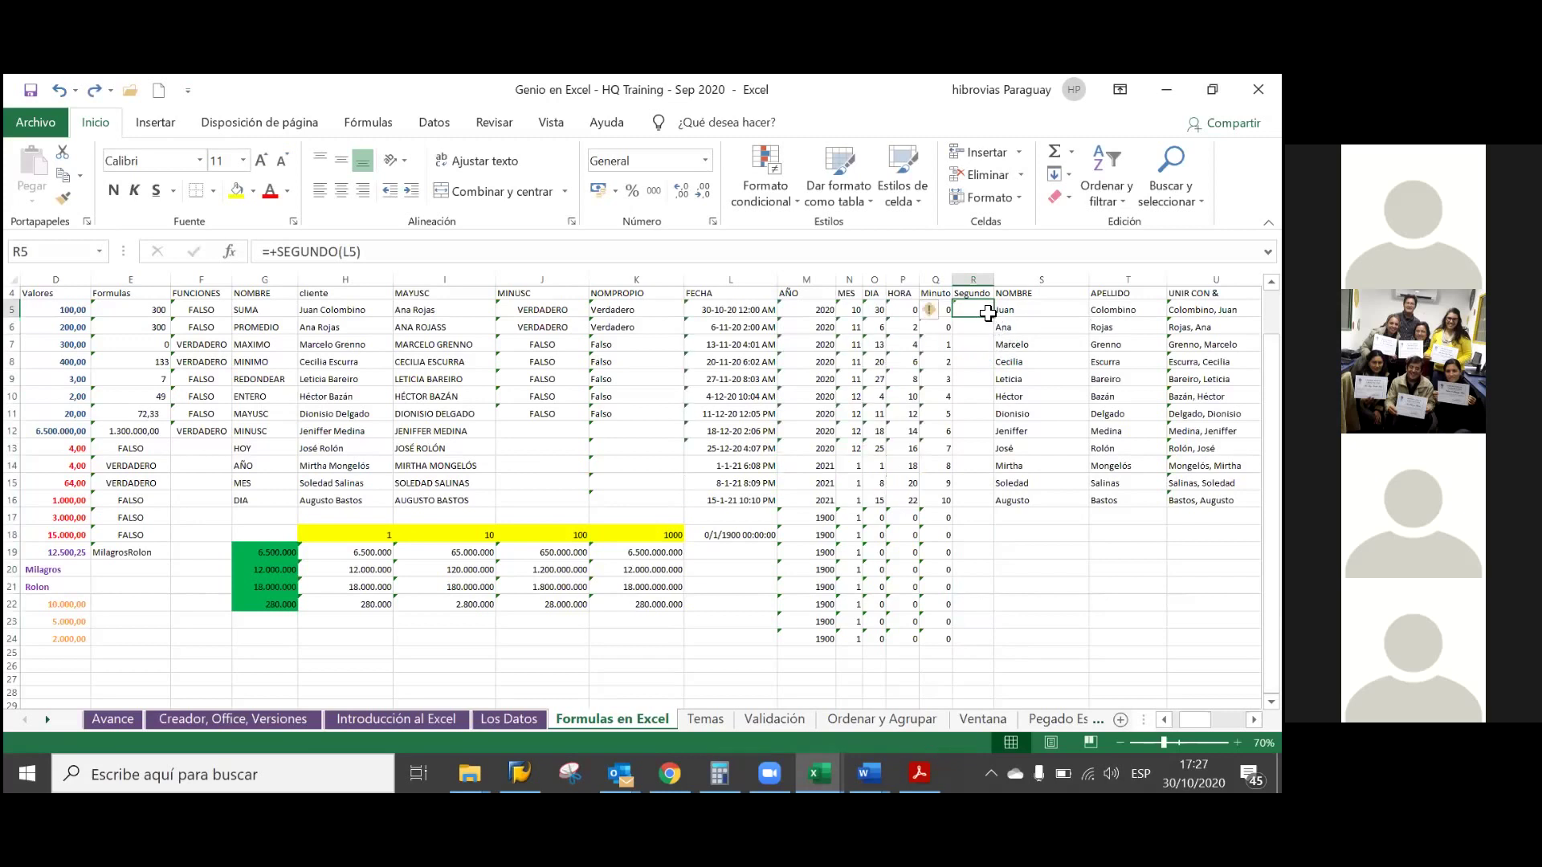
double_click(993, 318)
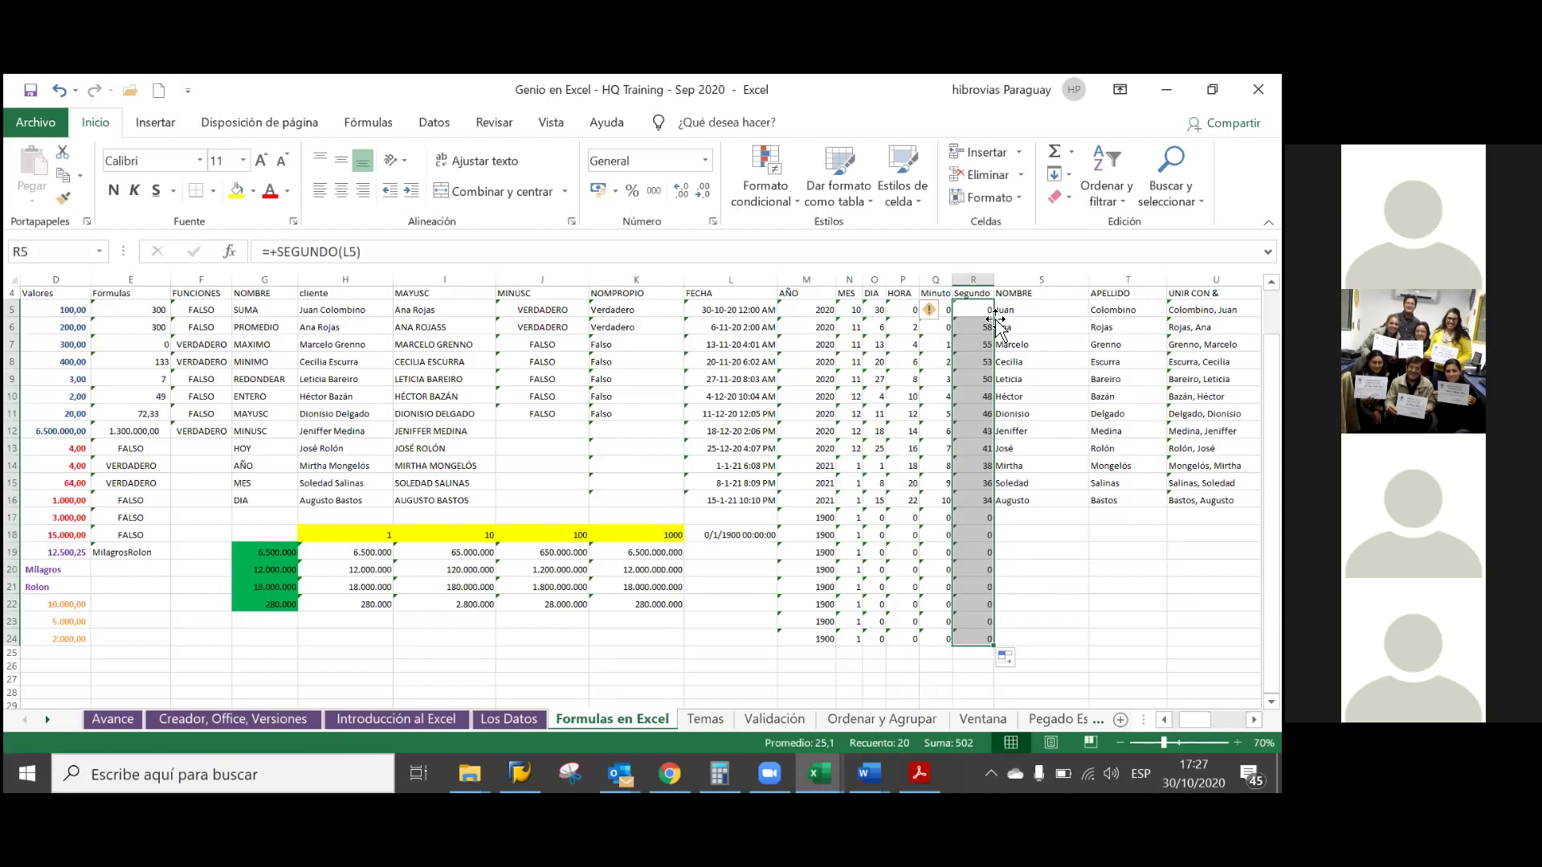
left_click(981, 328)
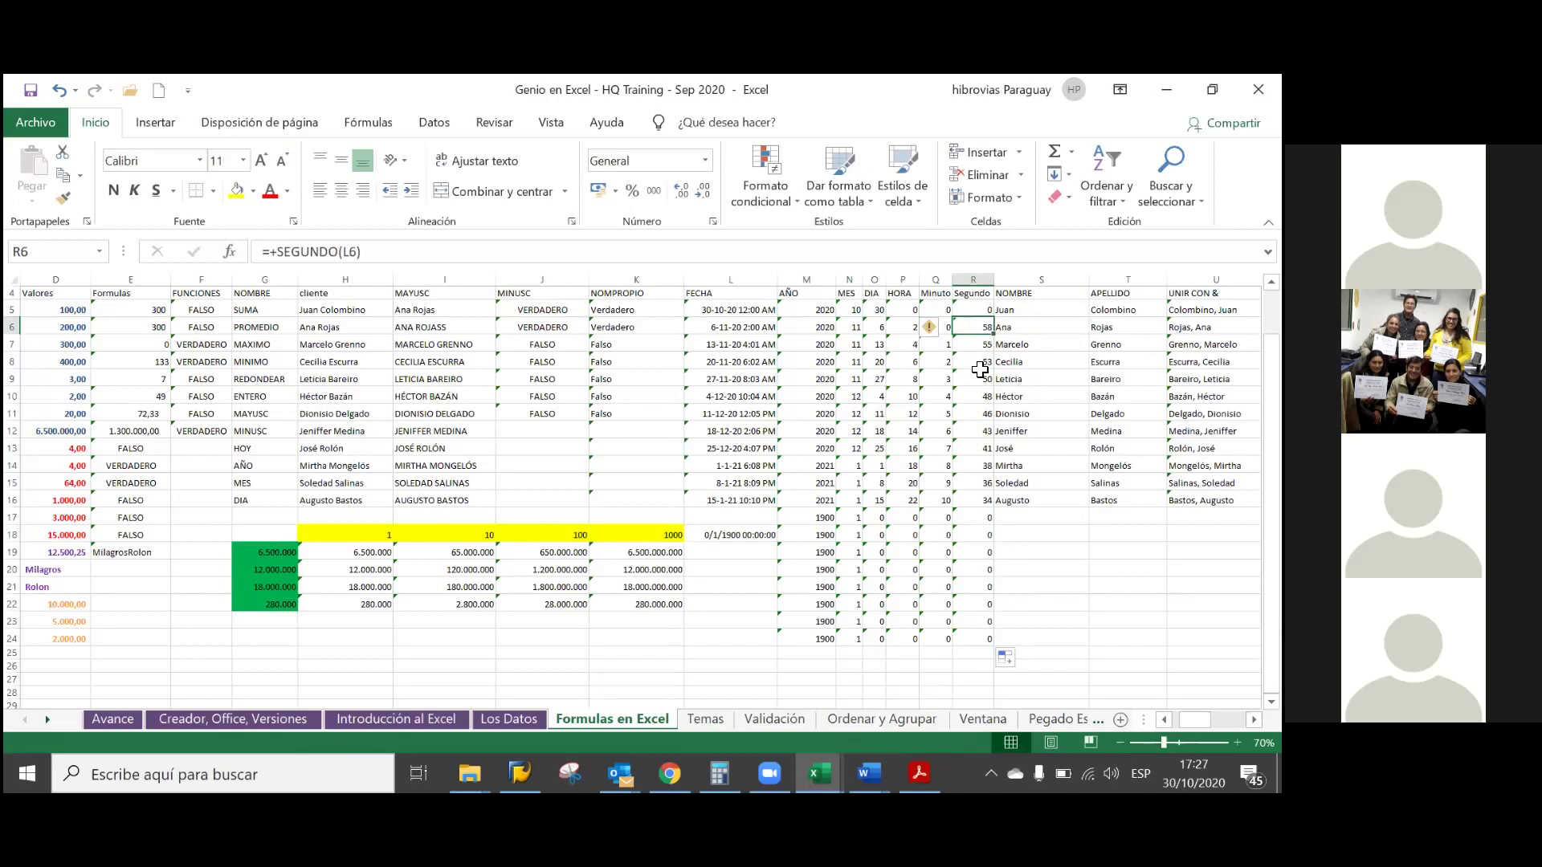
key("Left")
key("Left")
key("Left")
key("Left")
key("Left")
key("Left")
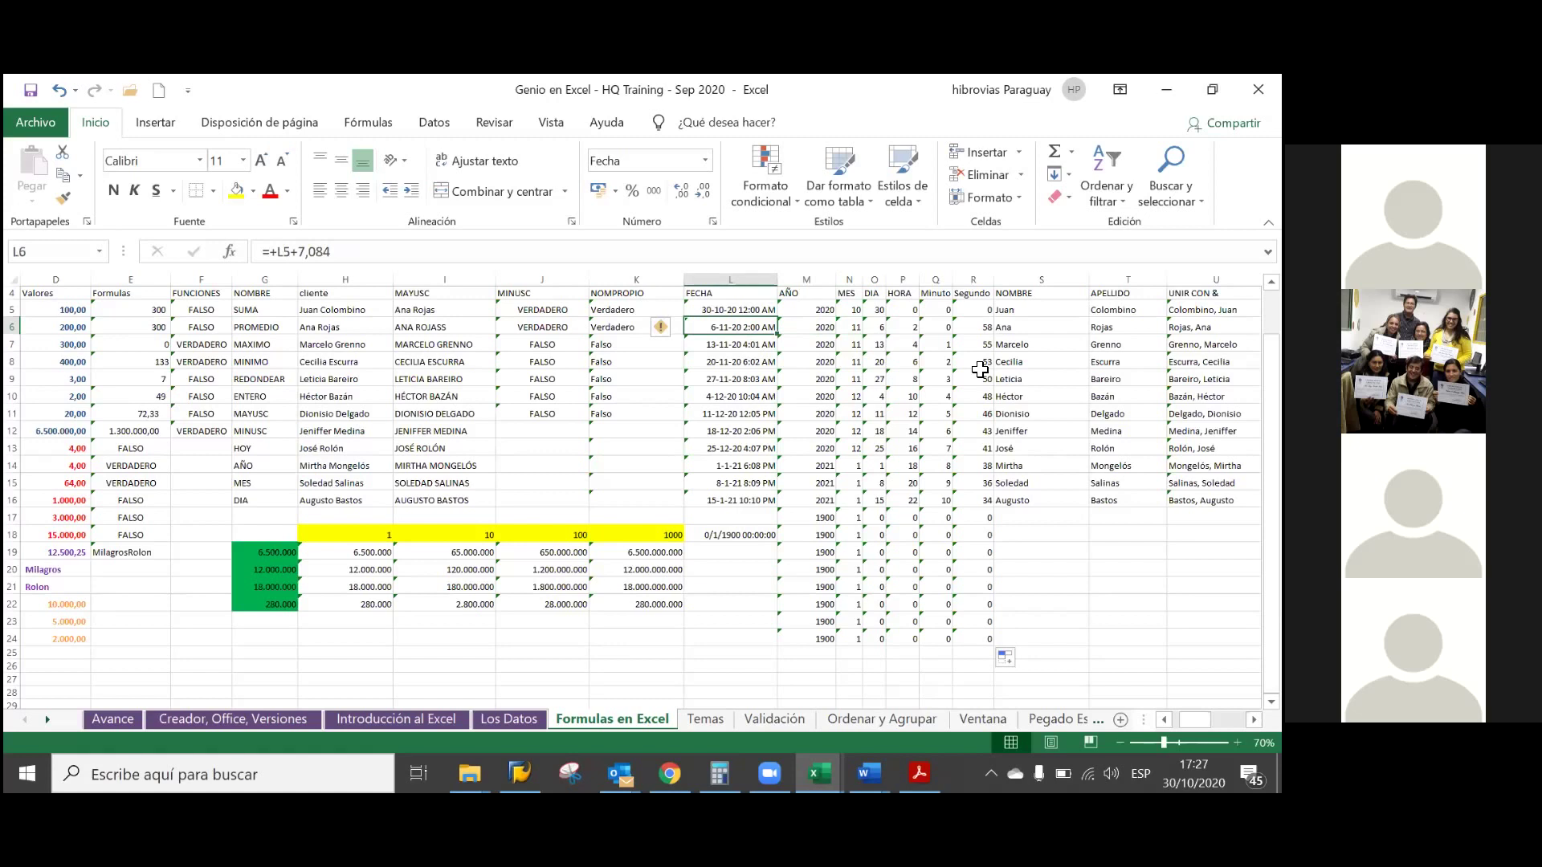
key("Up")
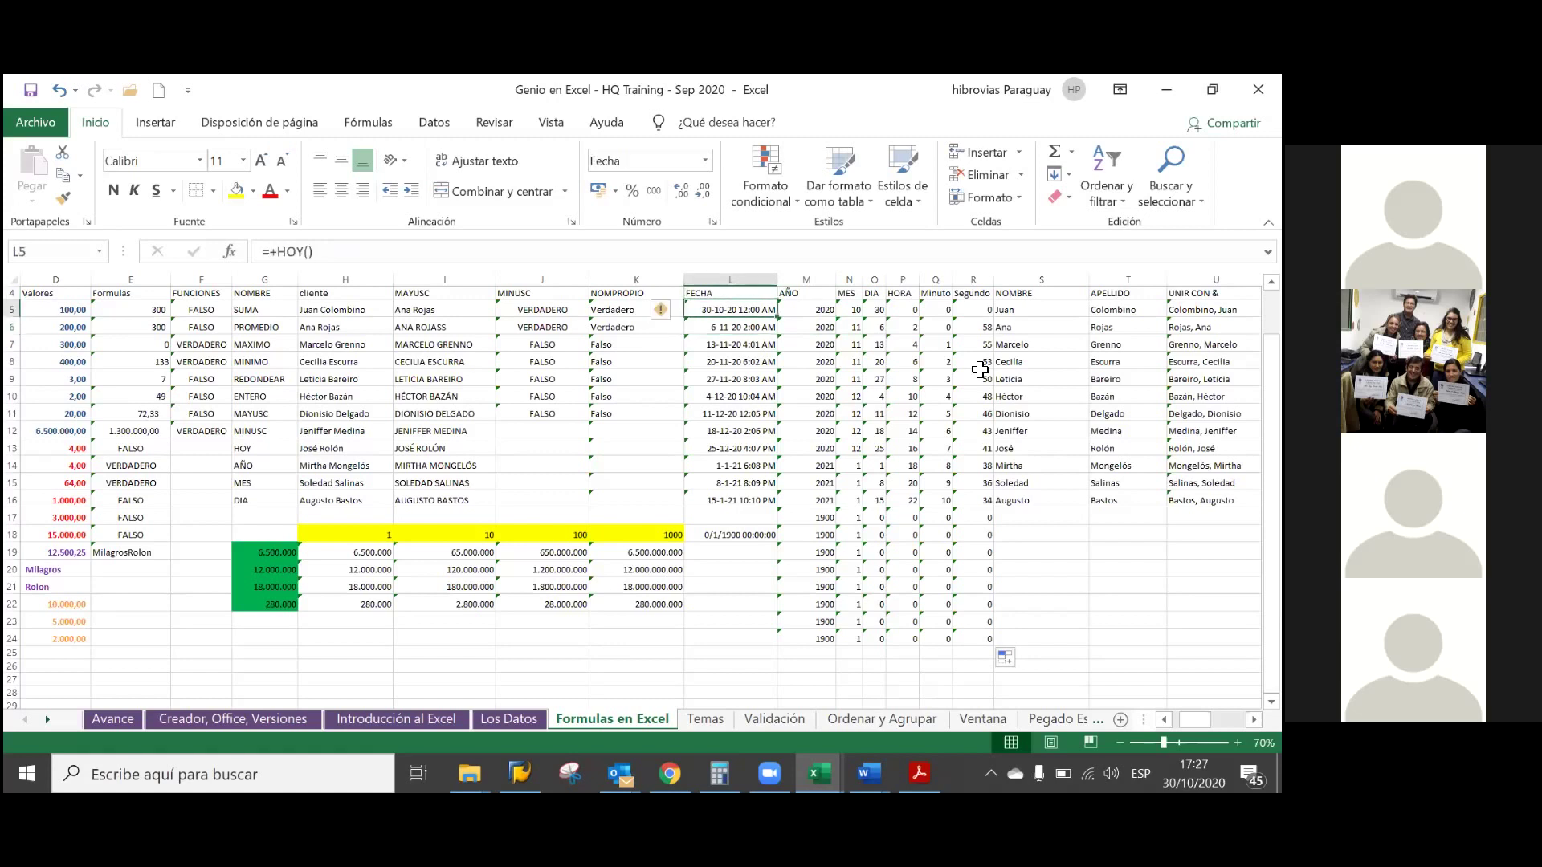
key("ctrl+shift+Down")
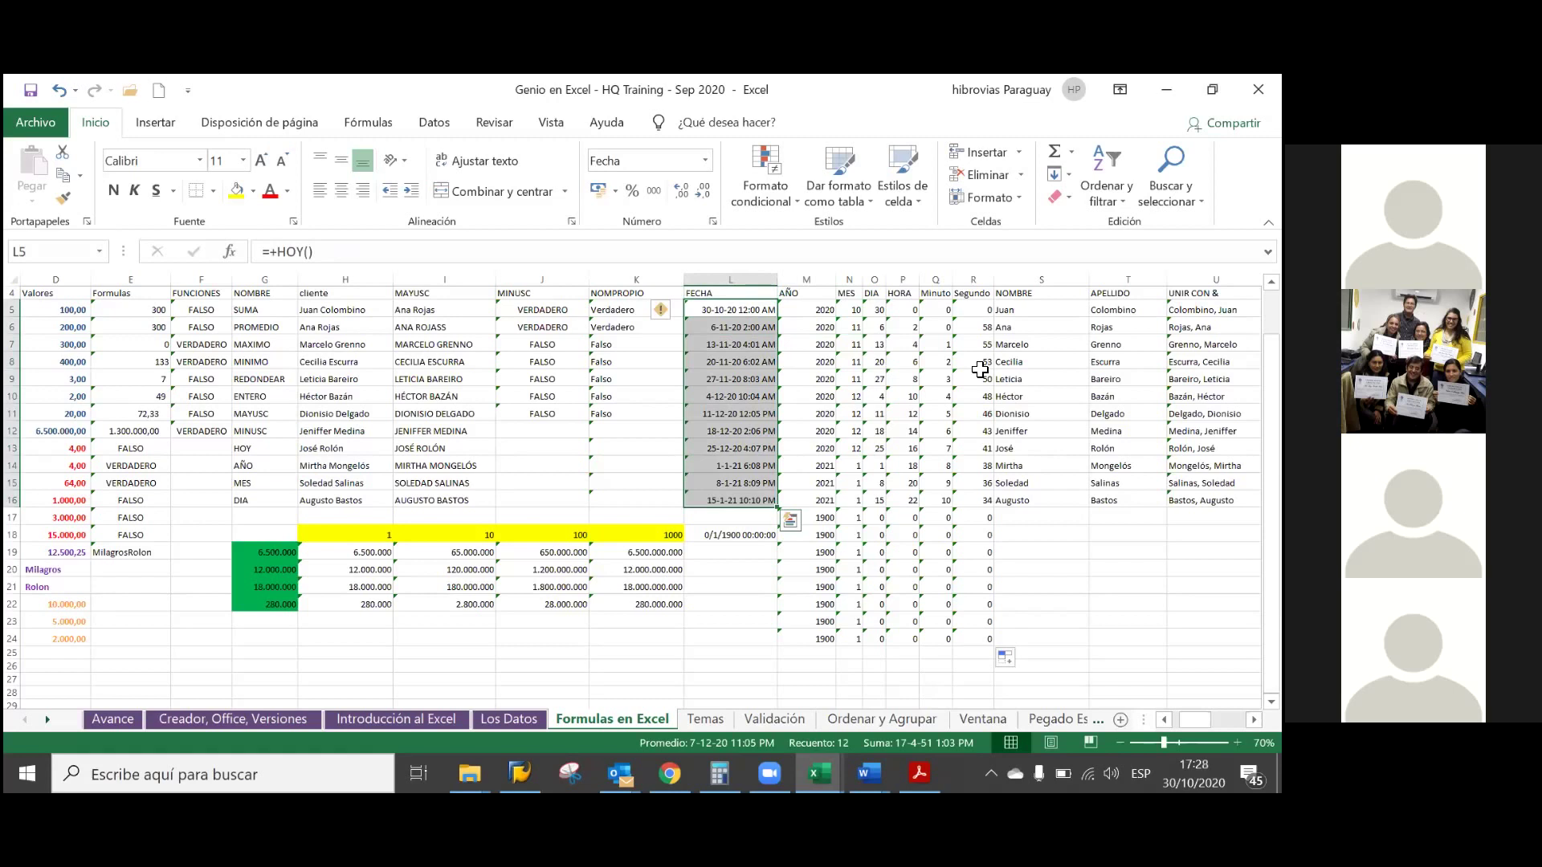
- Give L5:L16 the custom format [$-en-US]d-m-yy h:mm:ss AM/PM;@ so dates show seconds
key("ctrl+1")
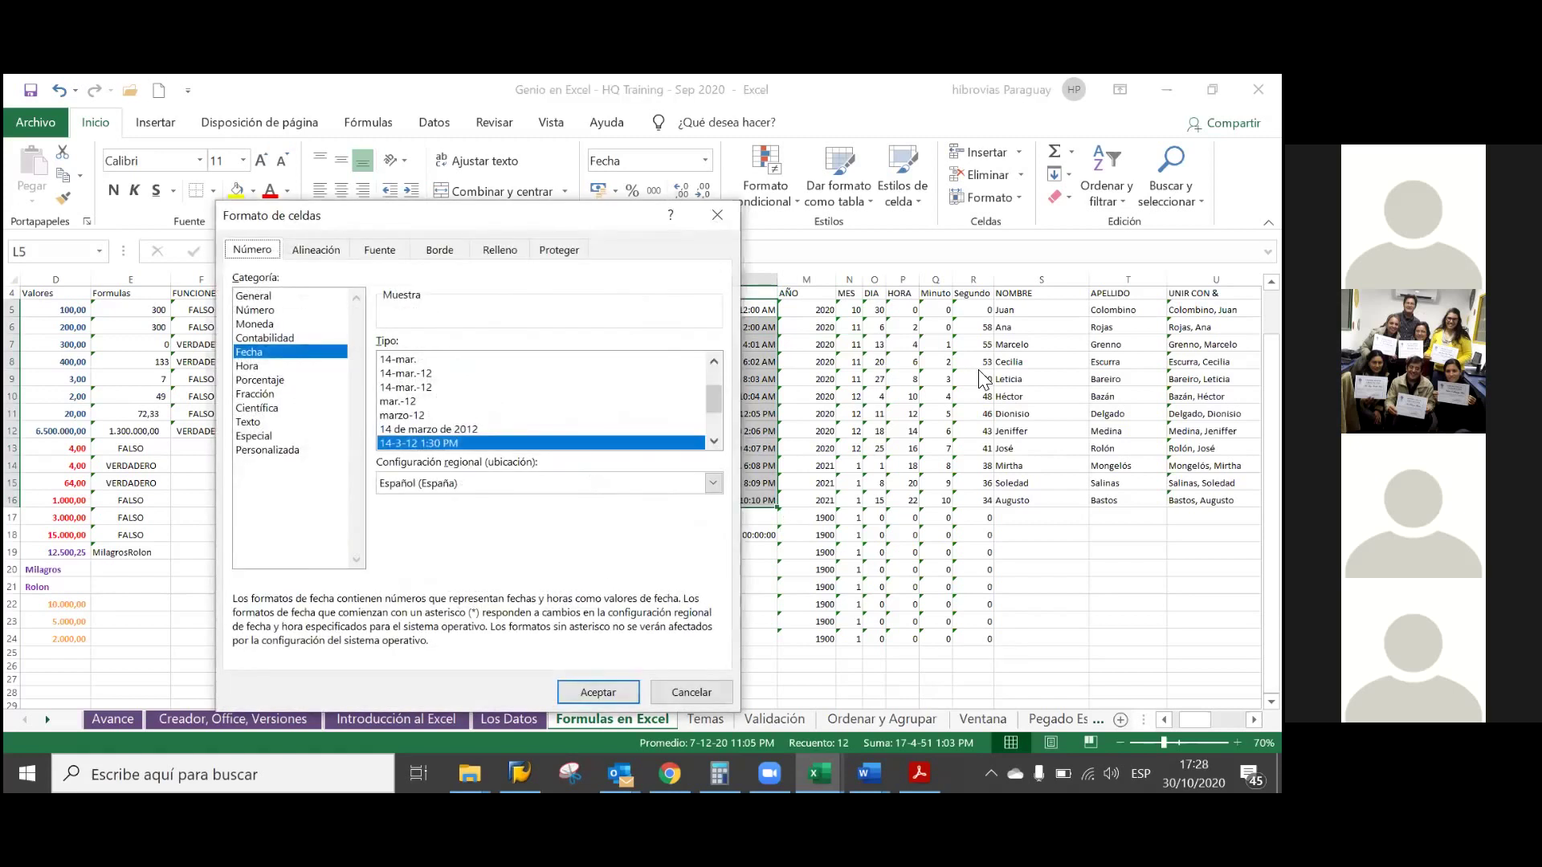
left_click(280, 451)
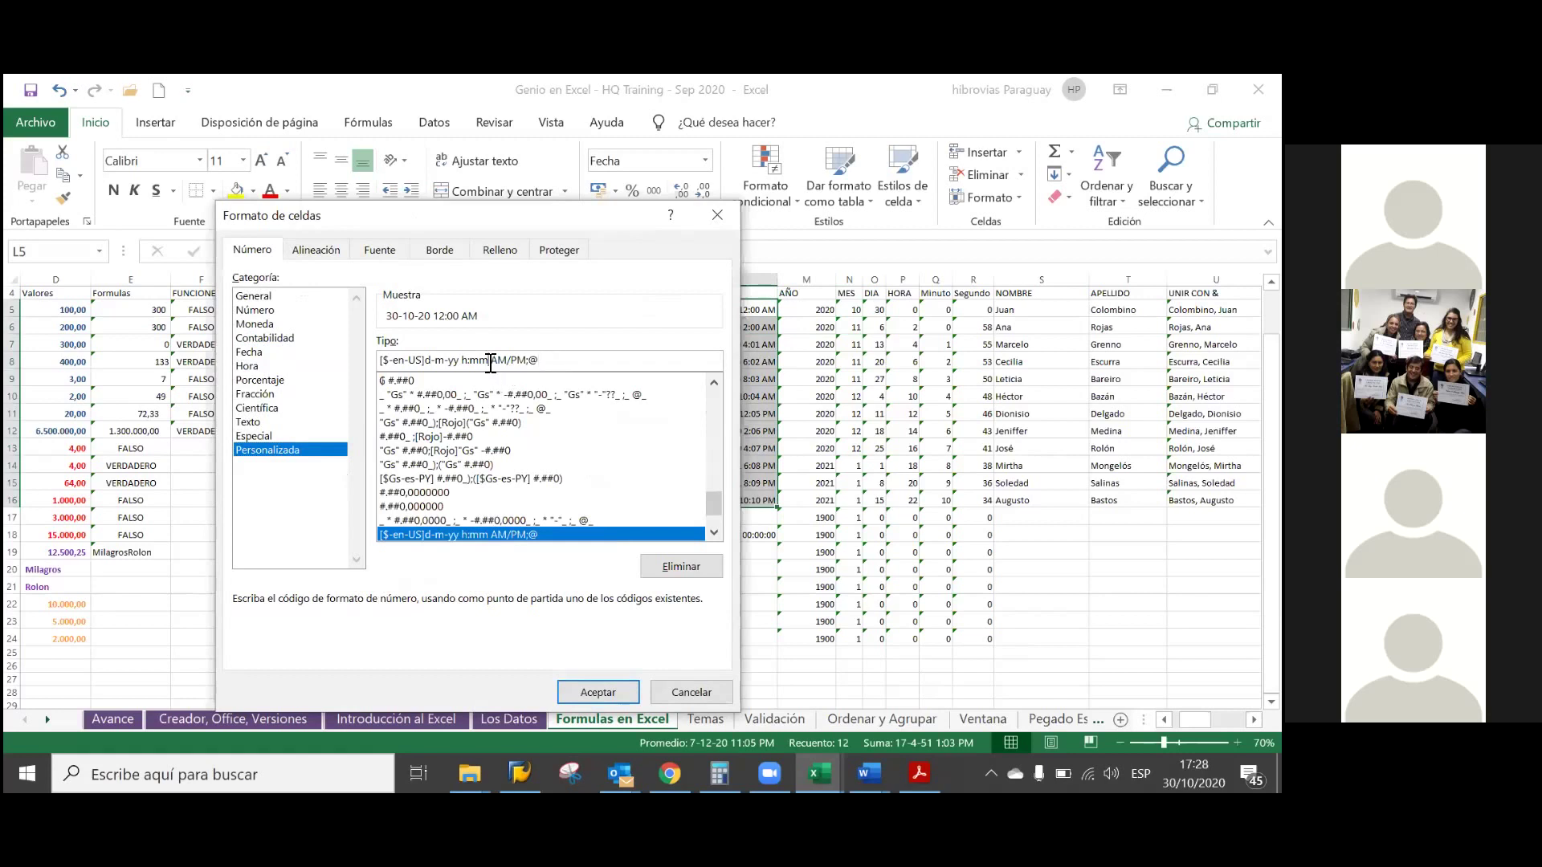
type(":ss")
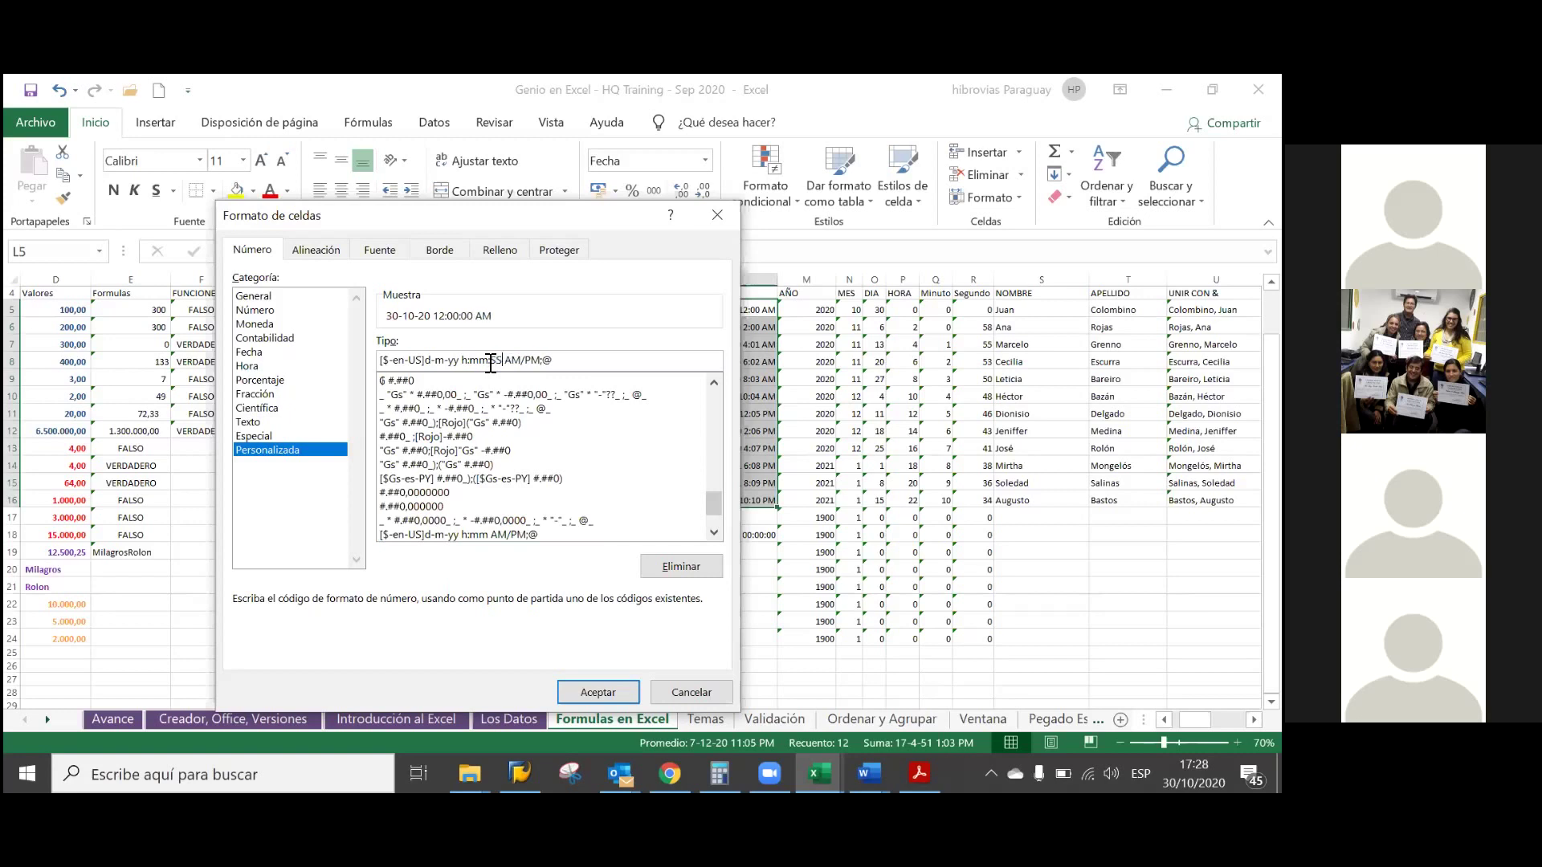
key("BackSpace")
key("BackSpace")
type("ss")
left_click(596, 691)
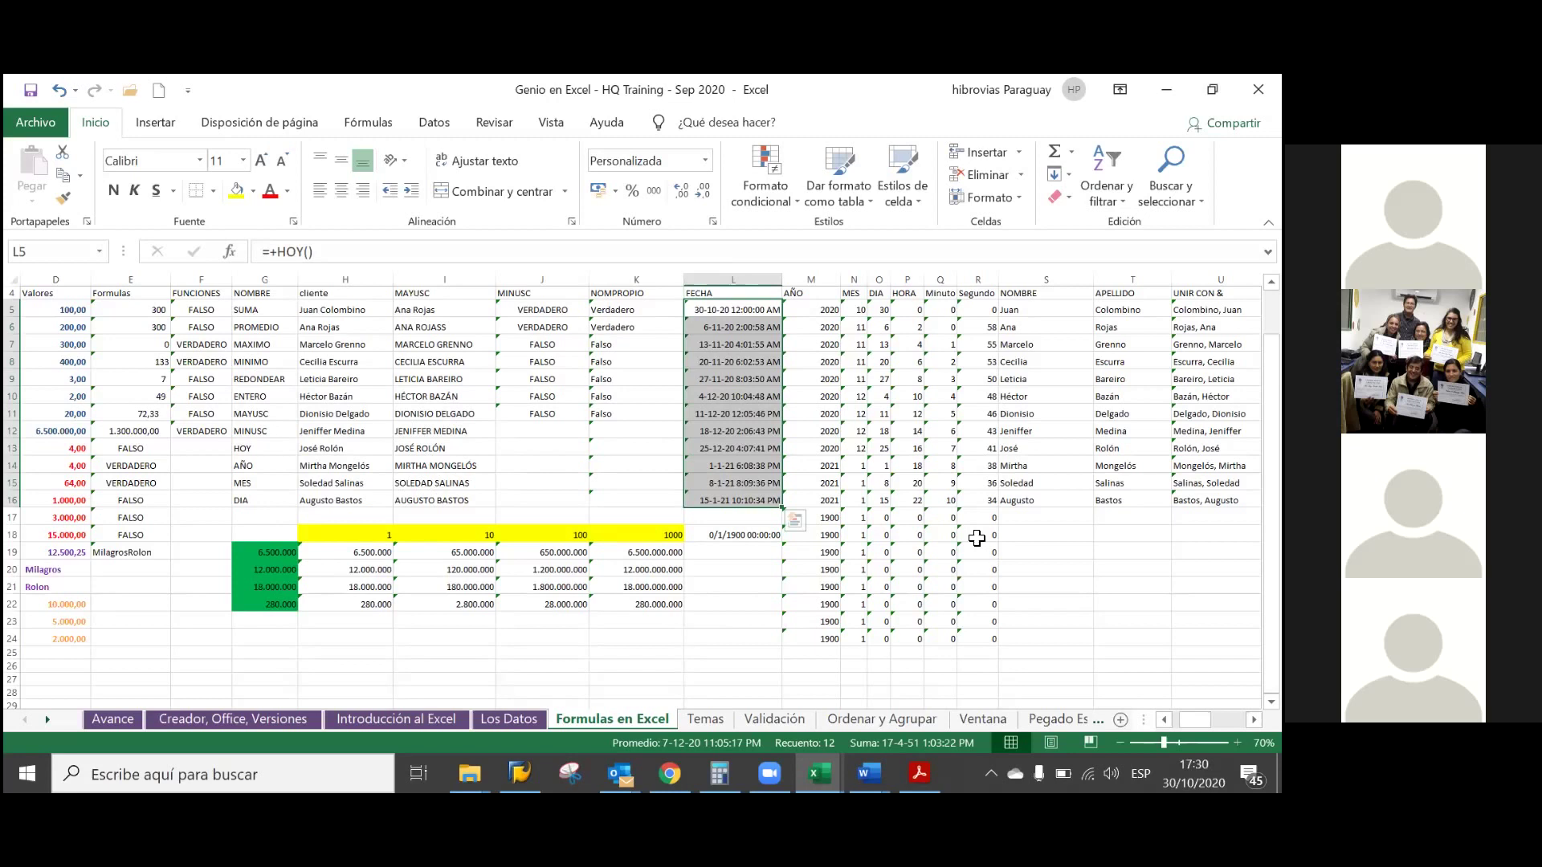
- Delete all results in the block U5:AB16, leaving only the text-formula headers
left_click(1044, 310)
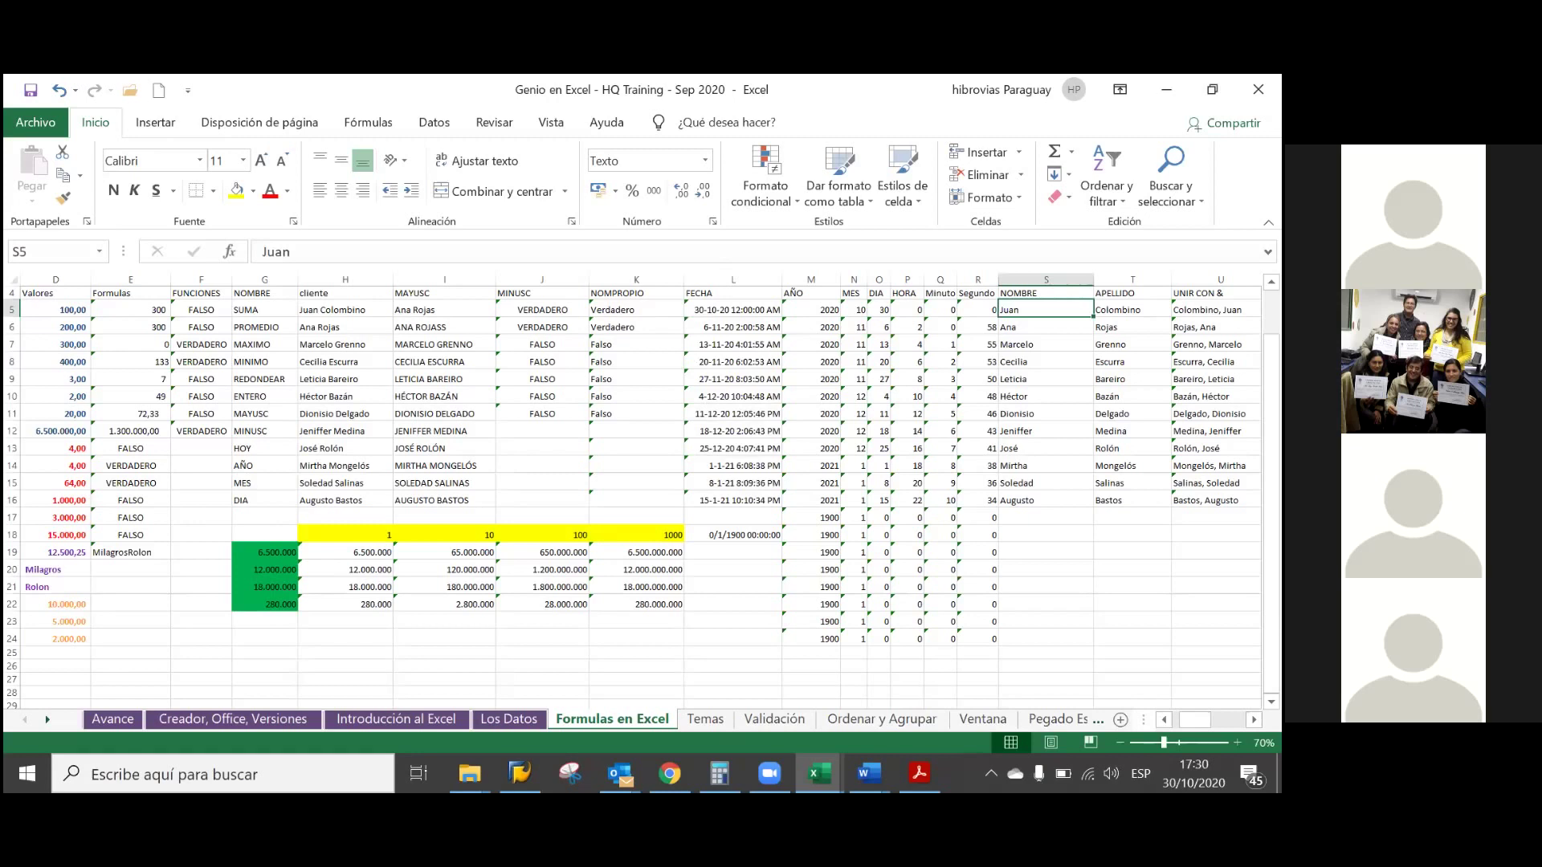
scroll(641, 490, "right", 1)
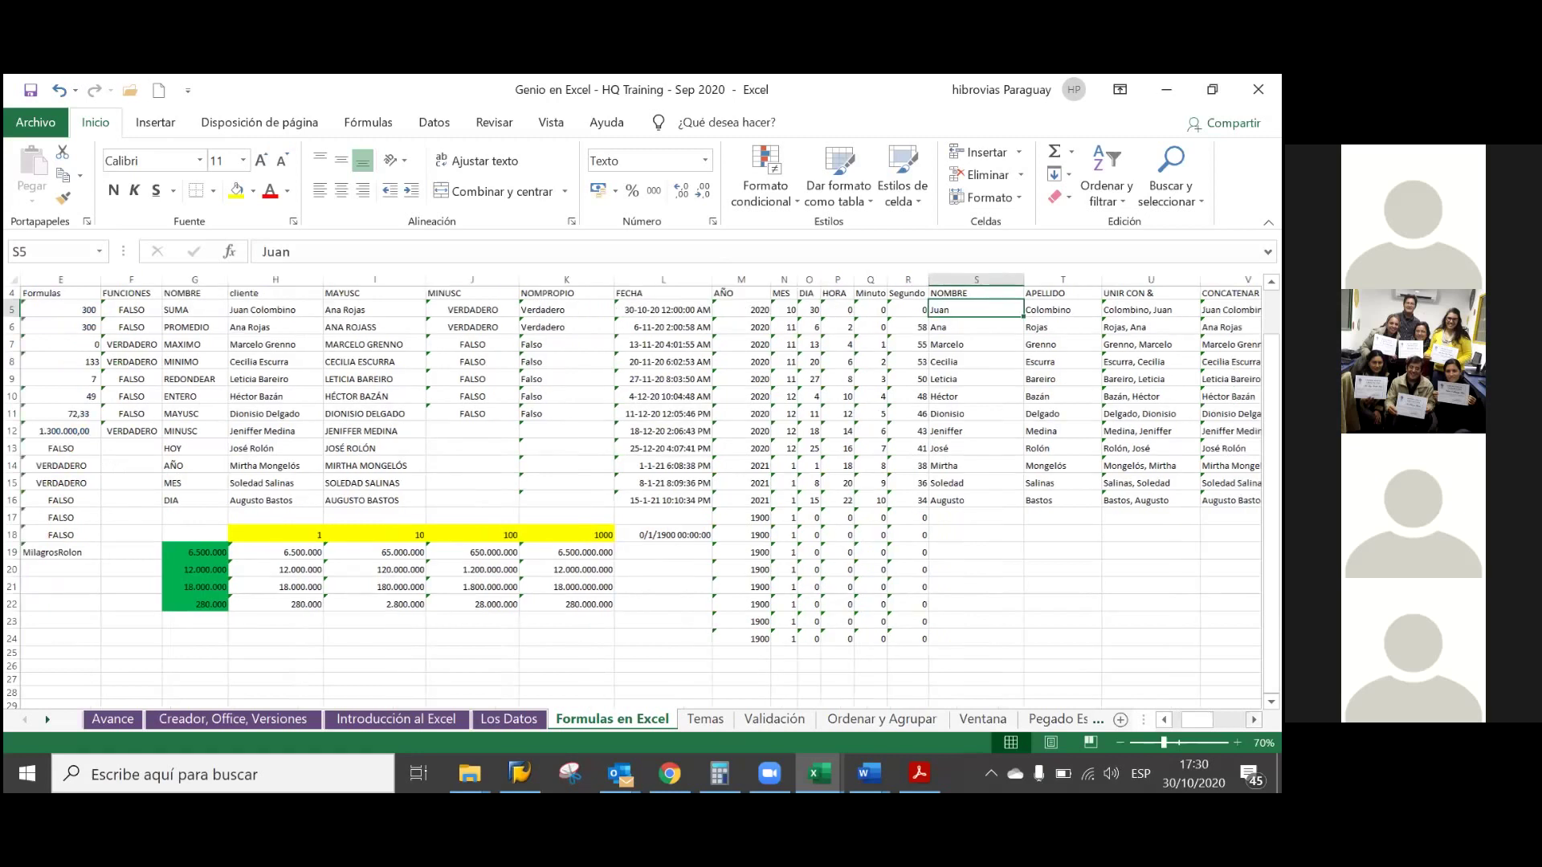
scroll(641, 489, "right", 1)
scroll(641, 489, "right", 1)
scroll(641, 489, "right", 1)
scroll(640, 489, "right", 1)
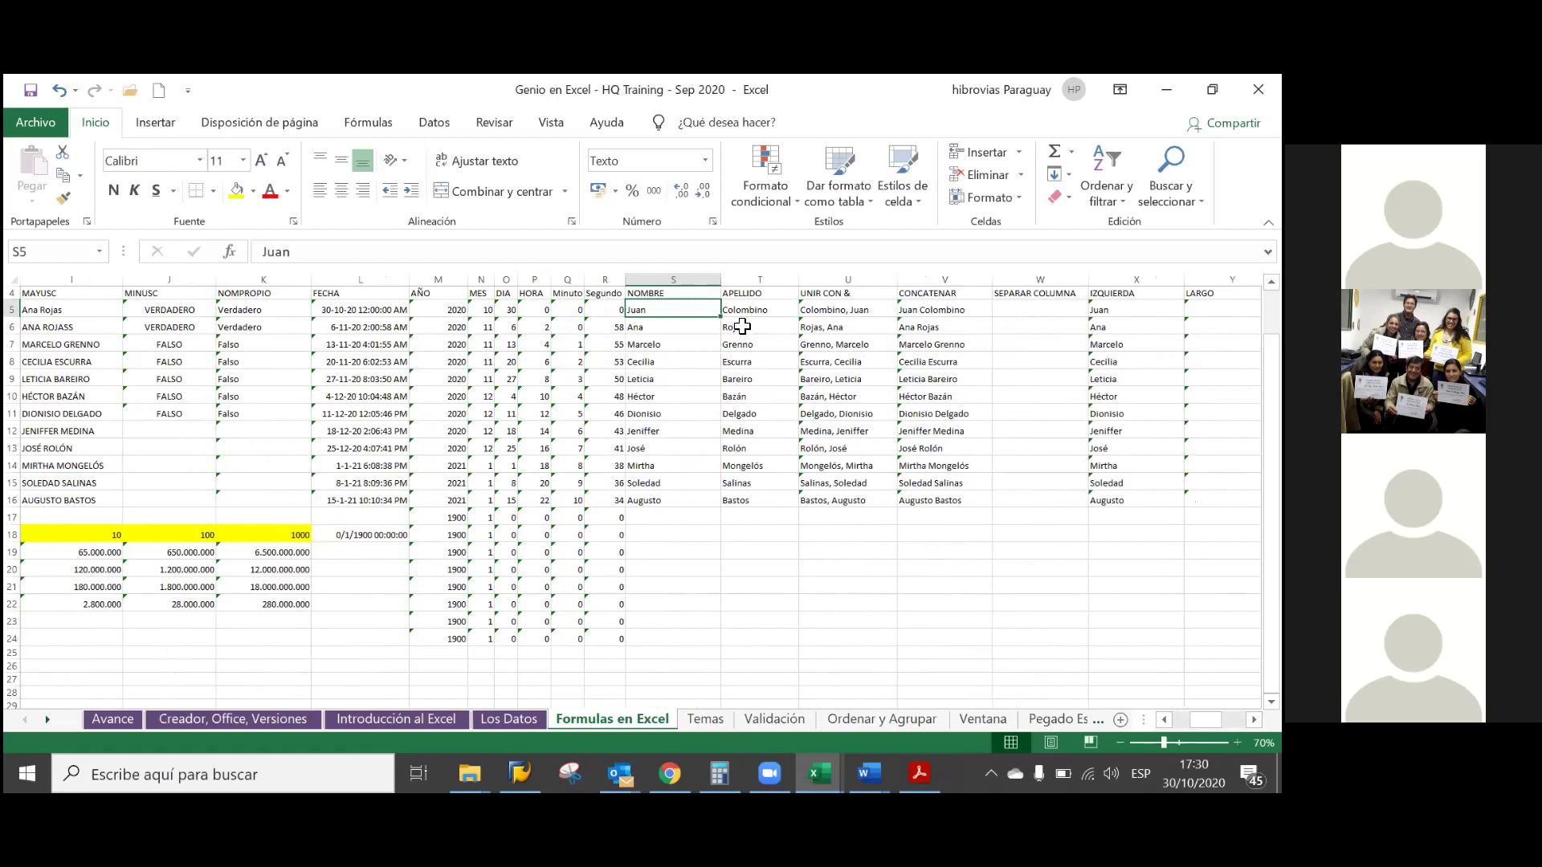
left_click(839, 313)
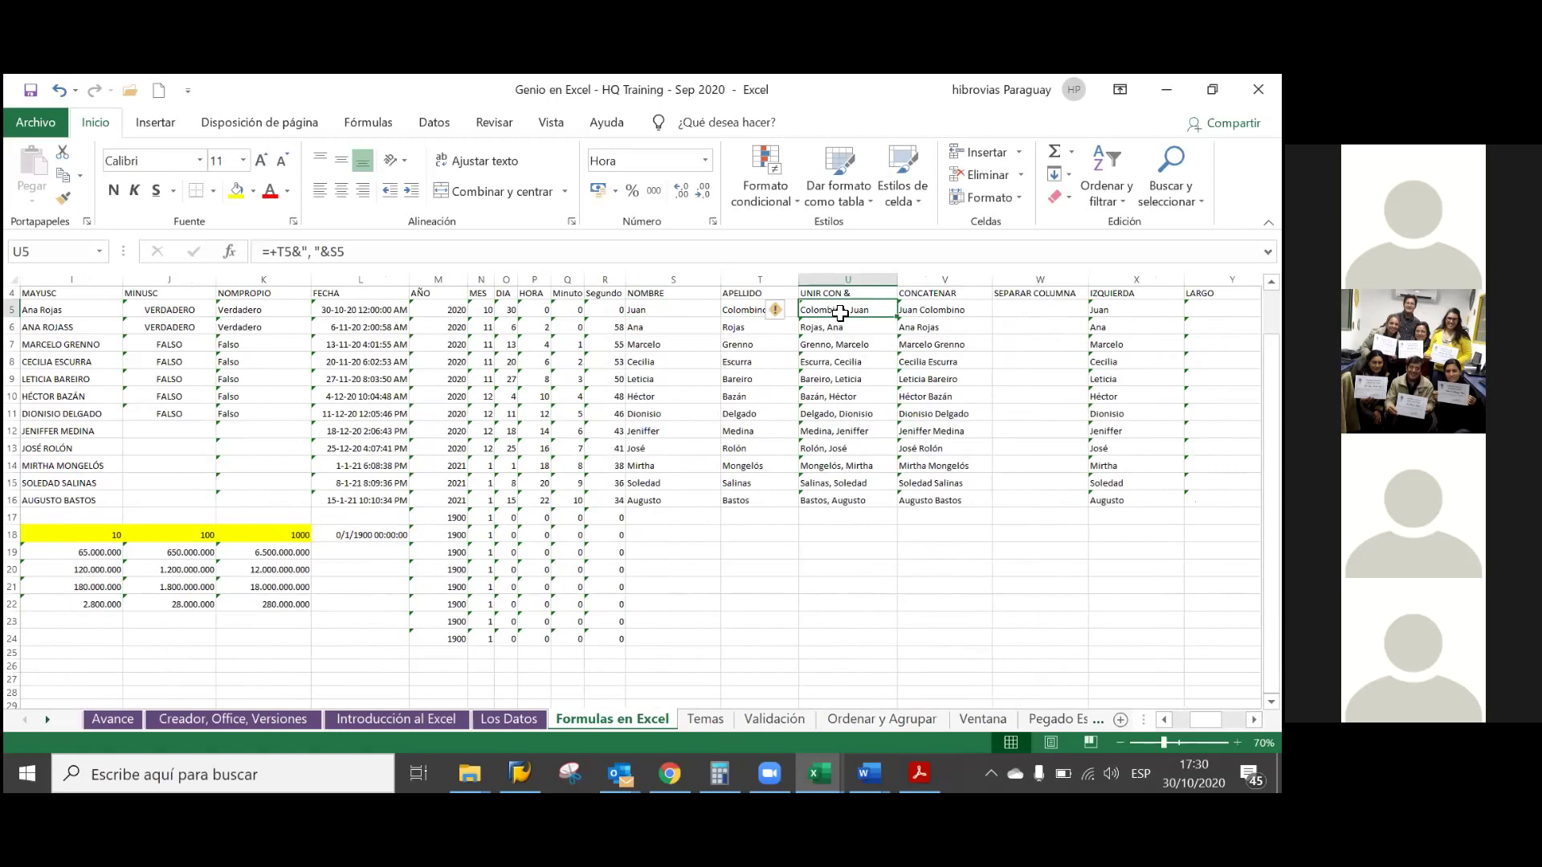
mouse_move(839, 313)
left_mouse_down()
mouse_move(1220, 327)
mouse_move(1221, 483)
mouse_move(1269, 522)
left_mouse_up()
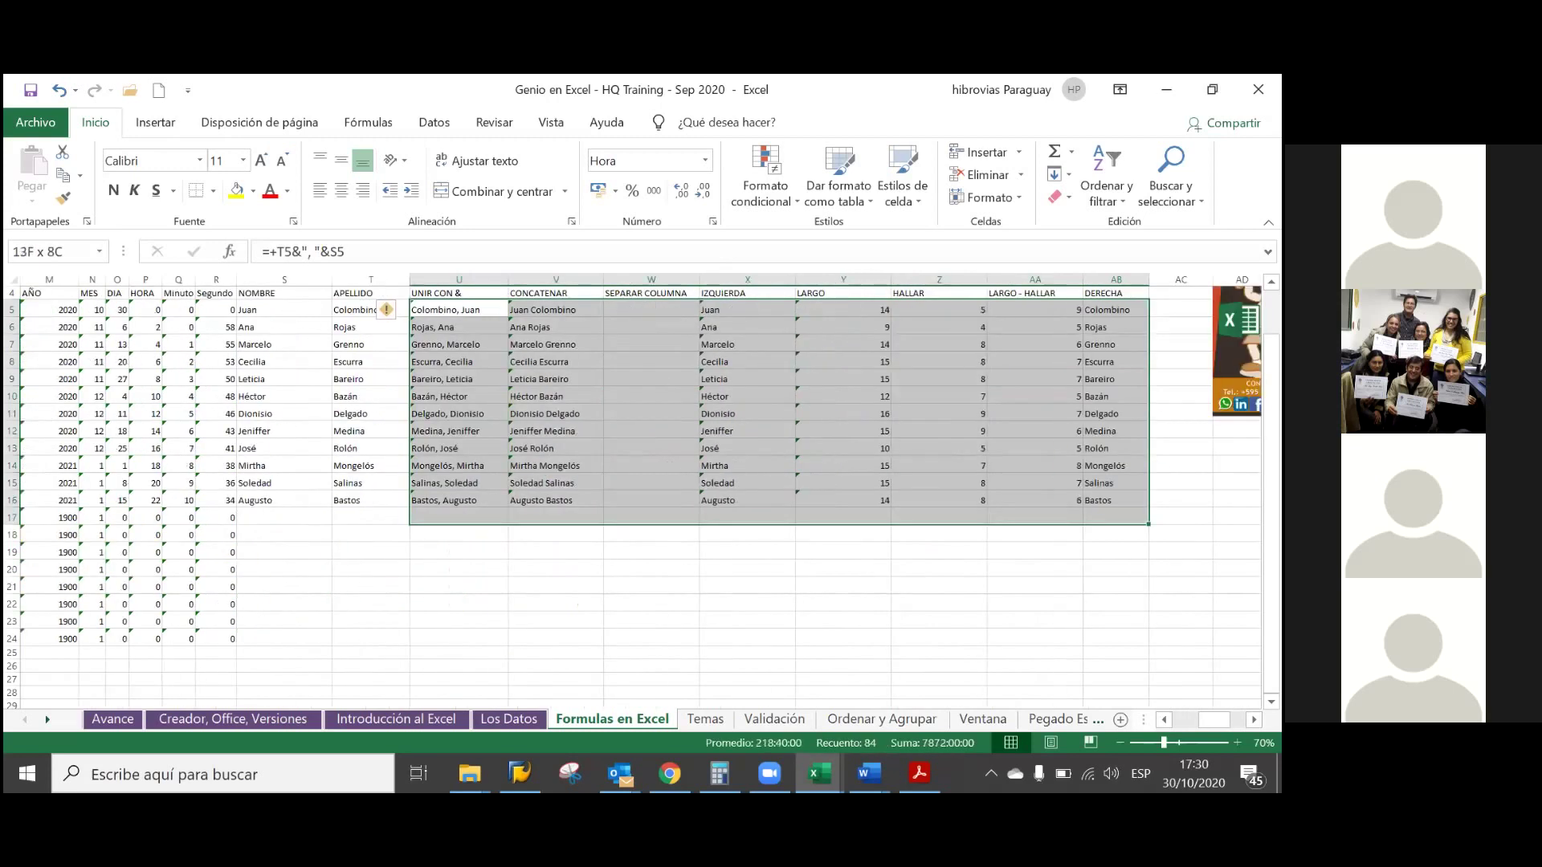
left_click_drag(1141, 518, 1060, 500)
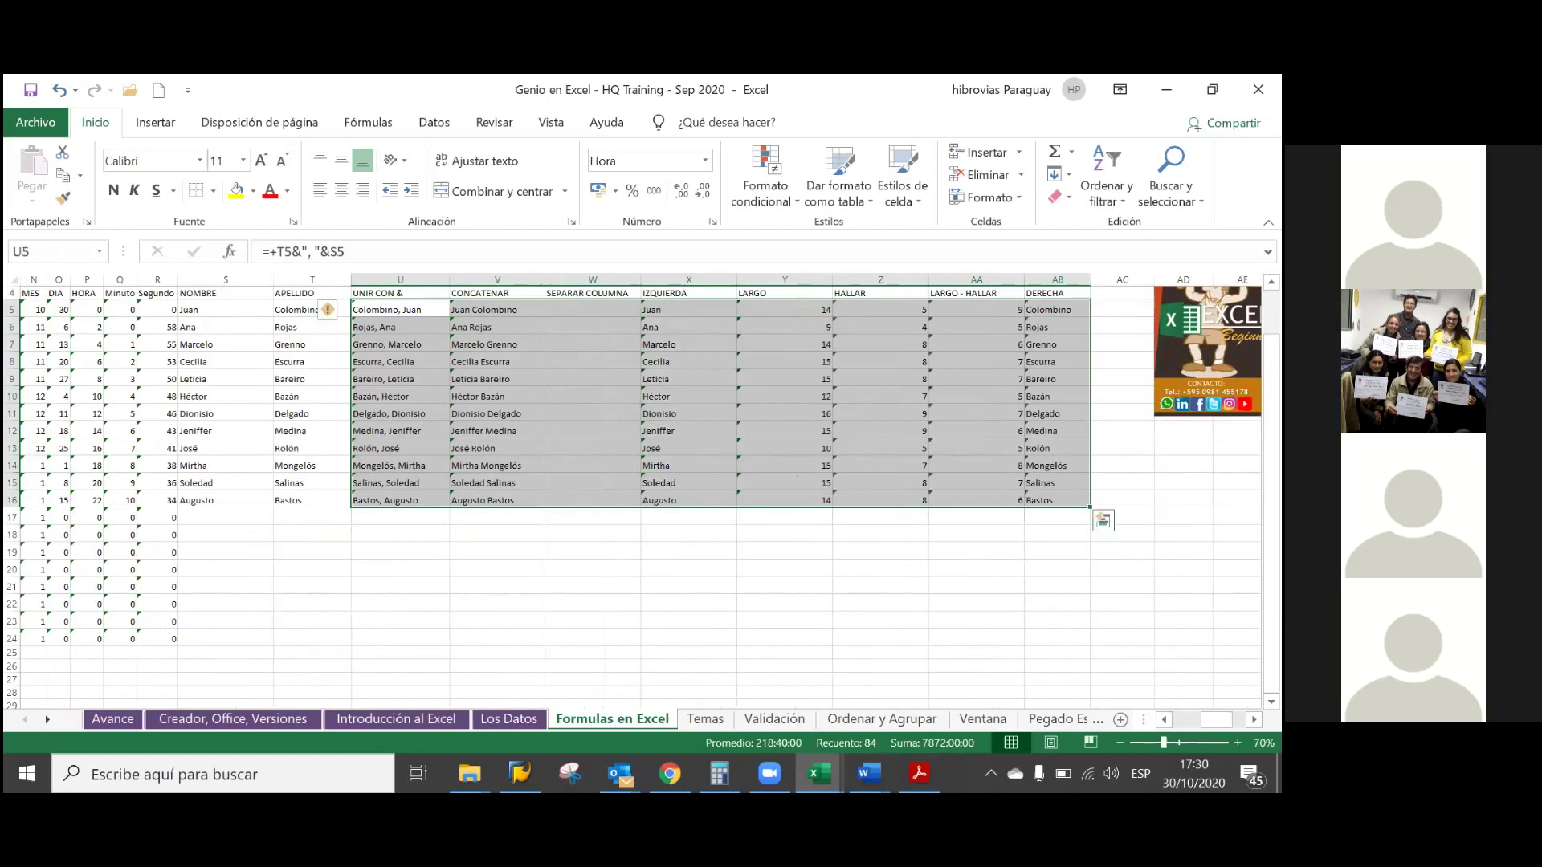
key("Delete")
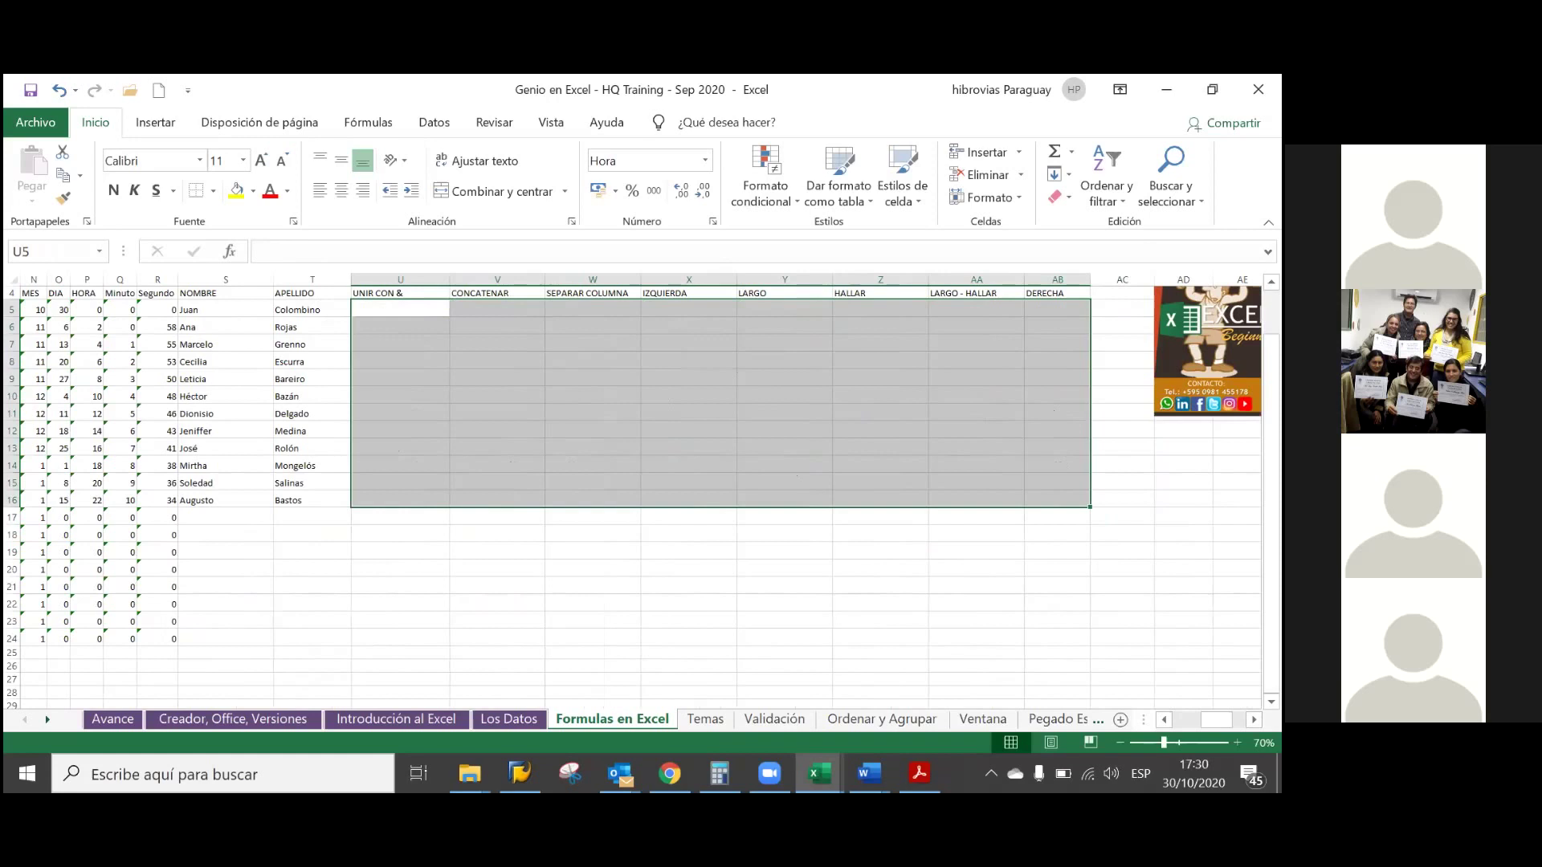
left_click(312, 310)
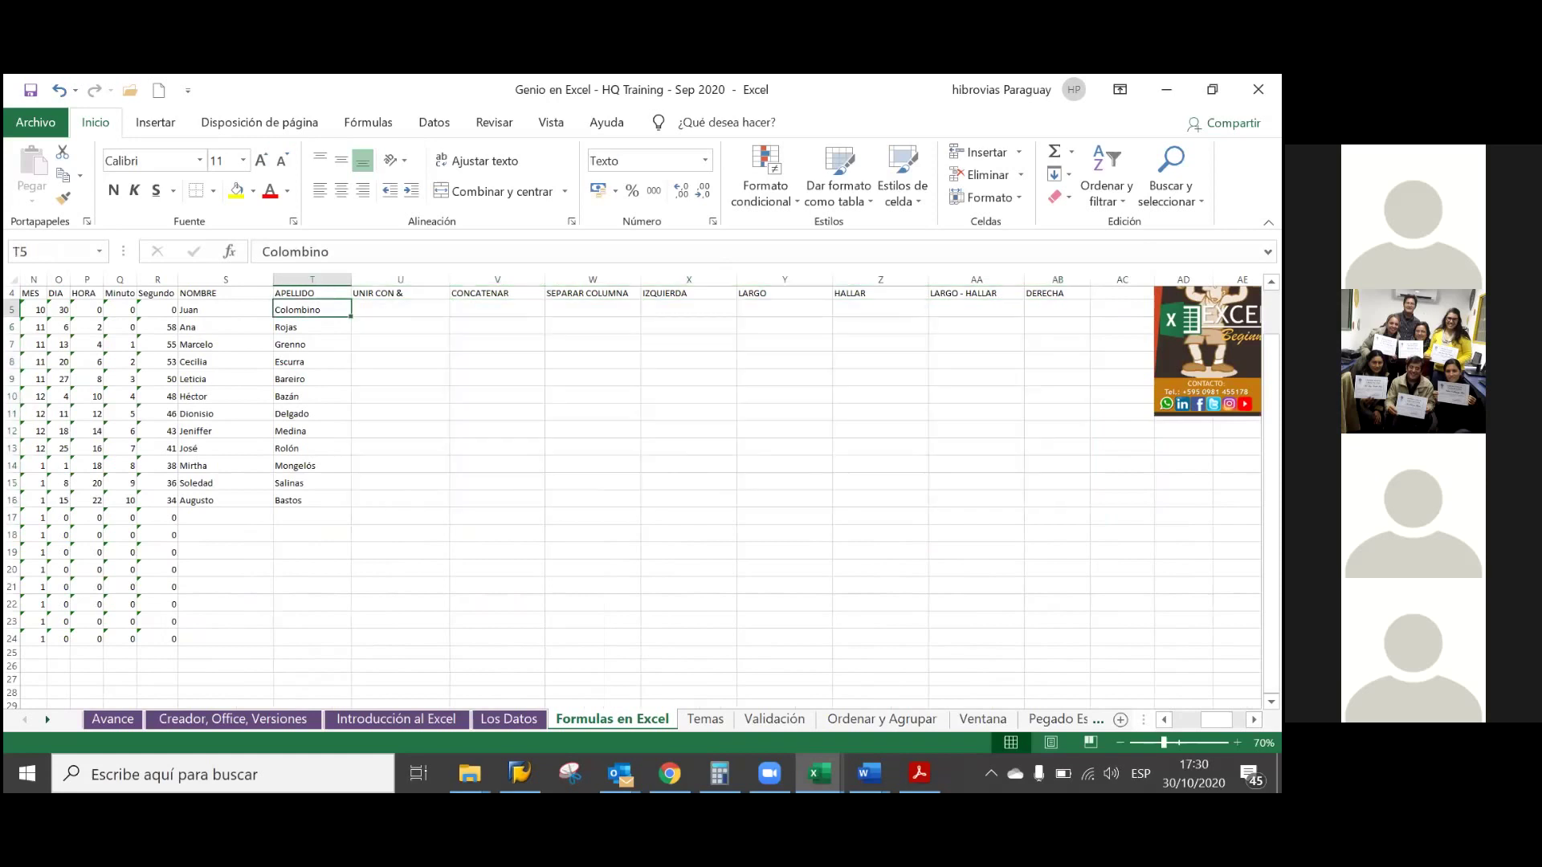
left_click(399, 309)
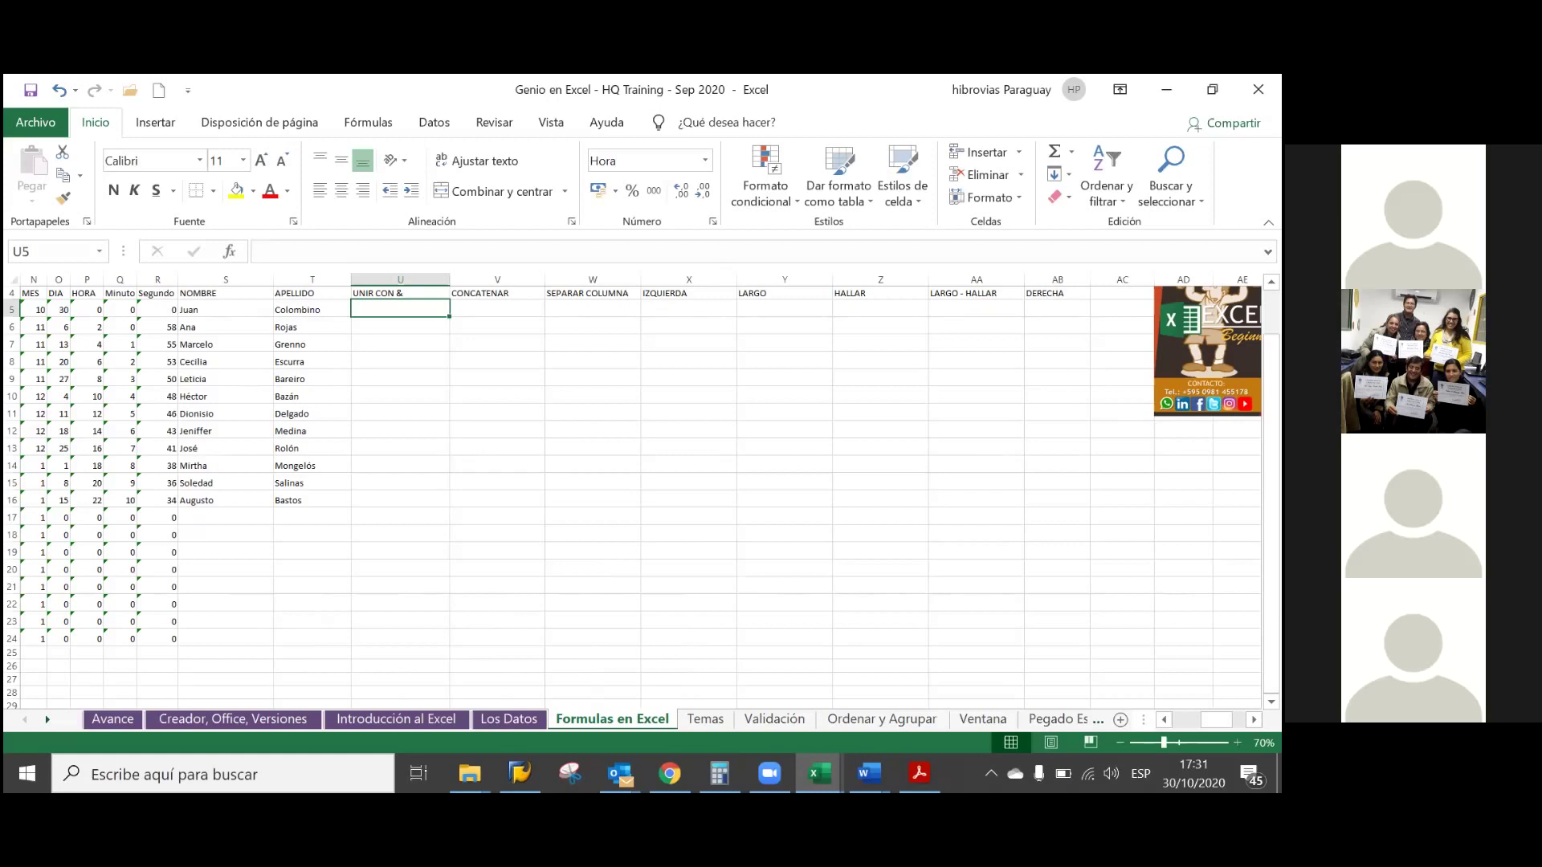
type("&")
key("BackSpace")
type("+")
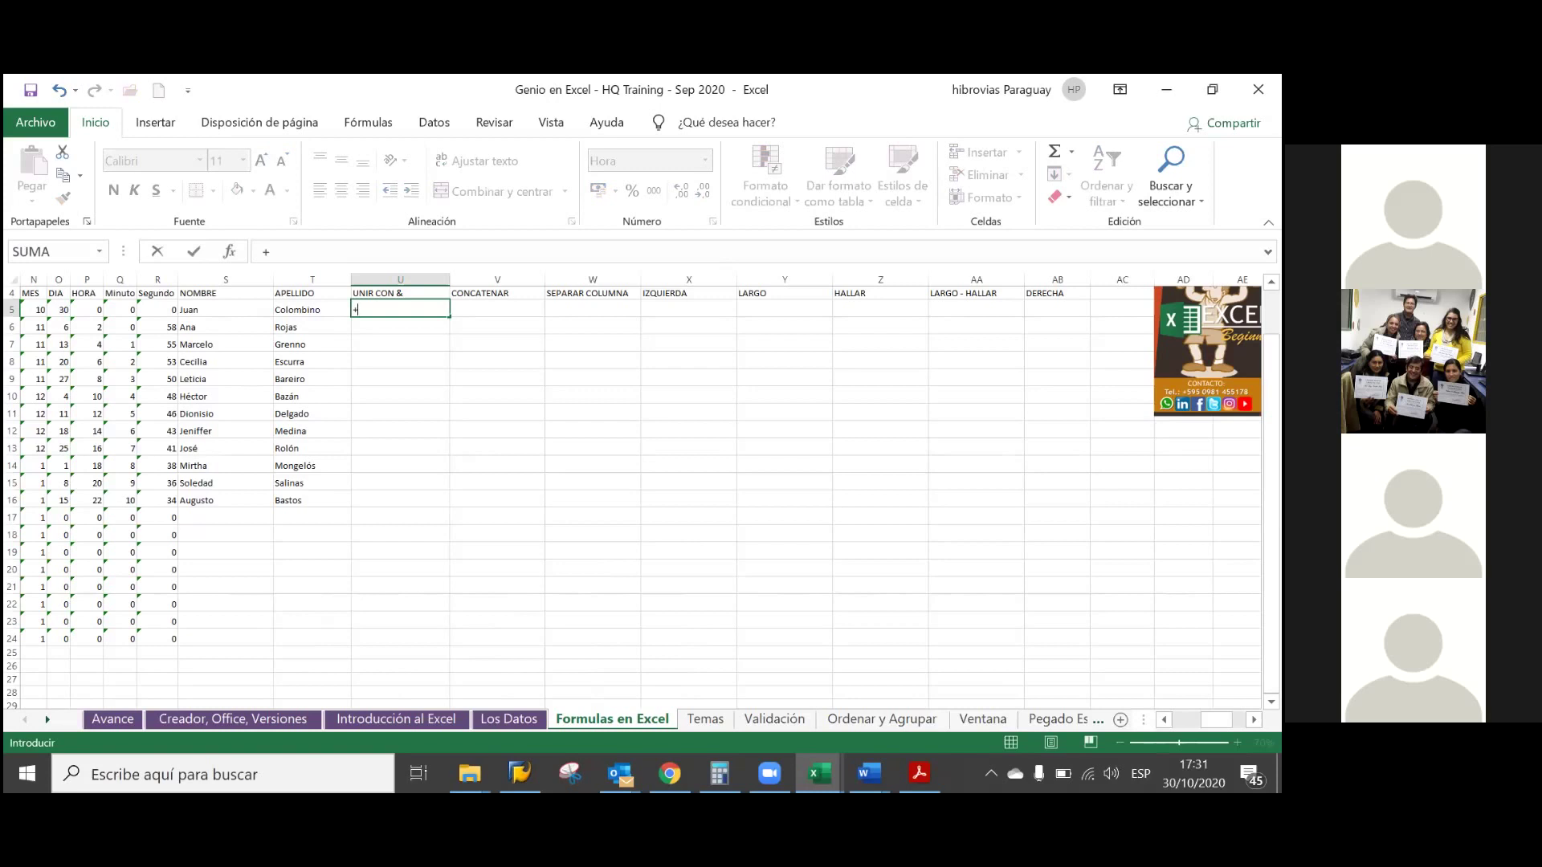
left_click(297, 310)
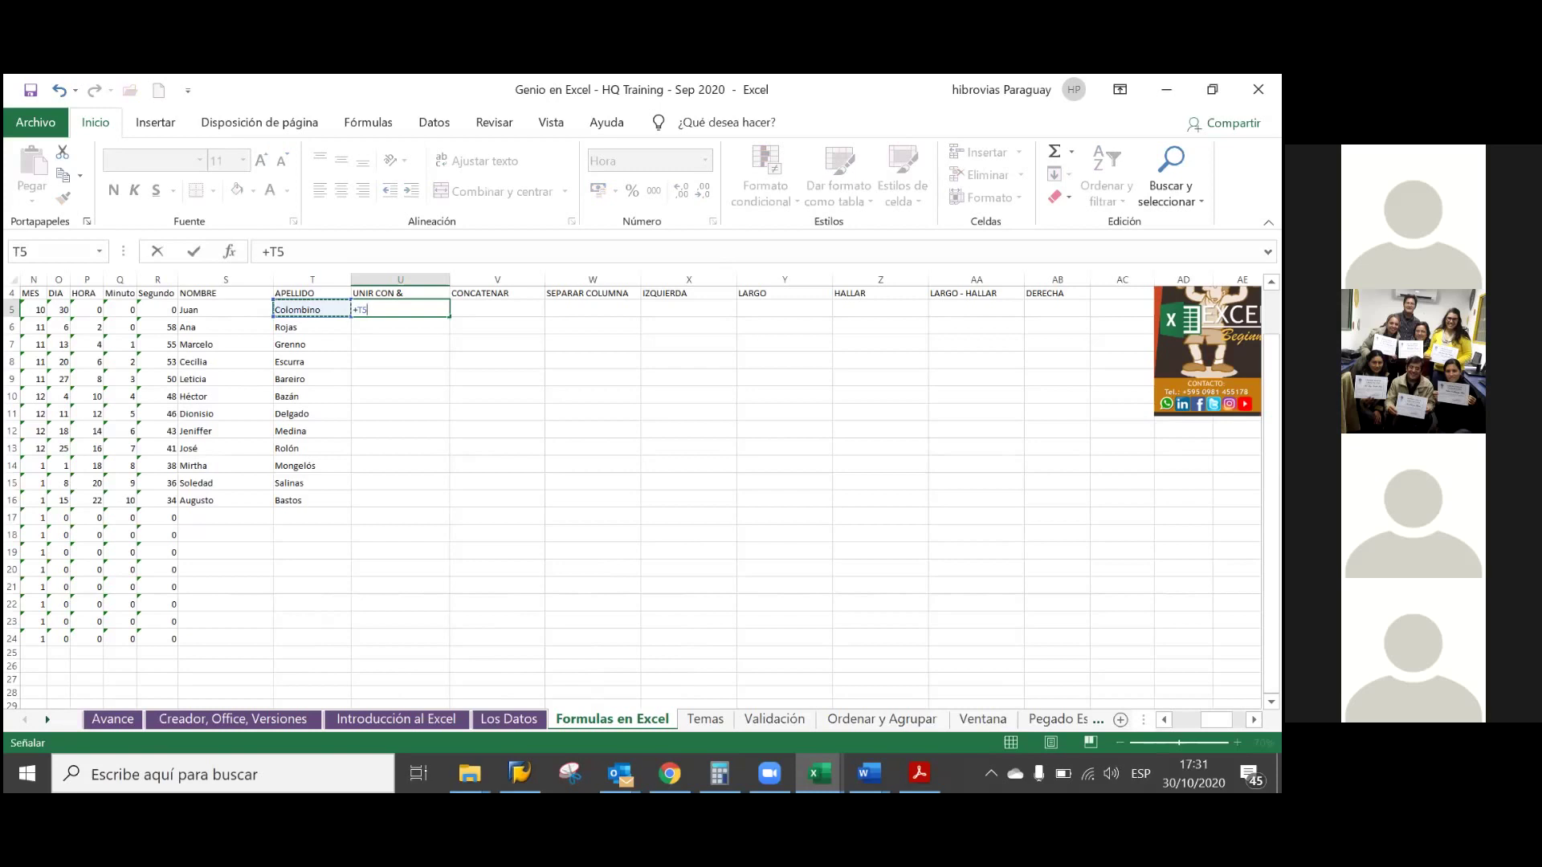
type("+T5")
type("&")
key("Left")
key("Left")
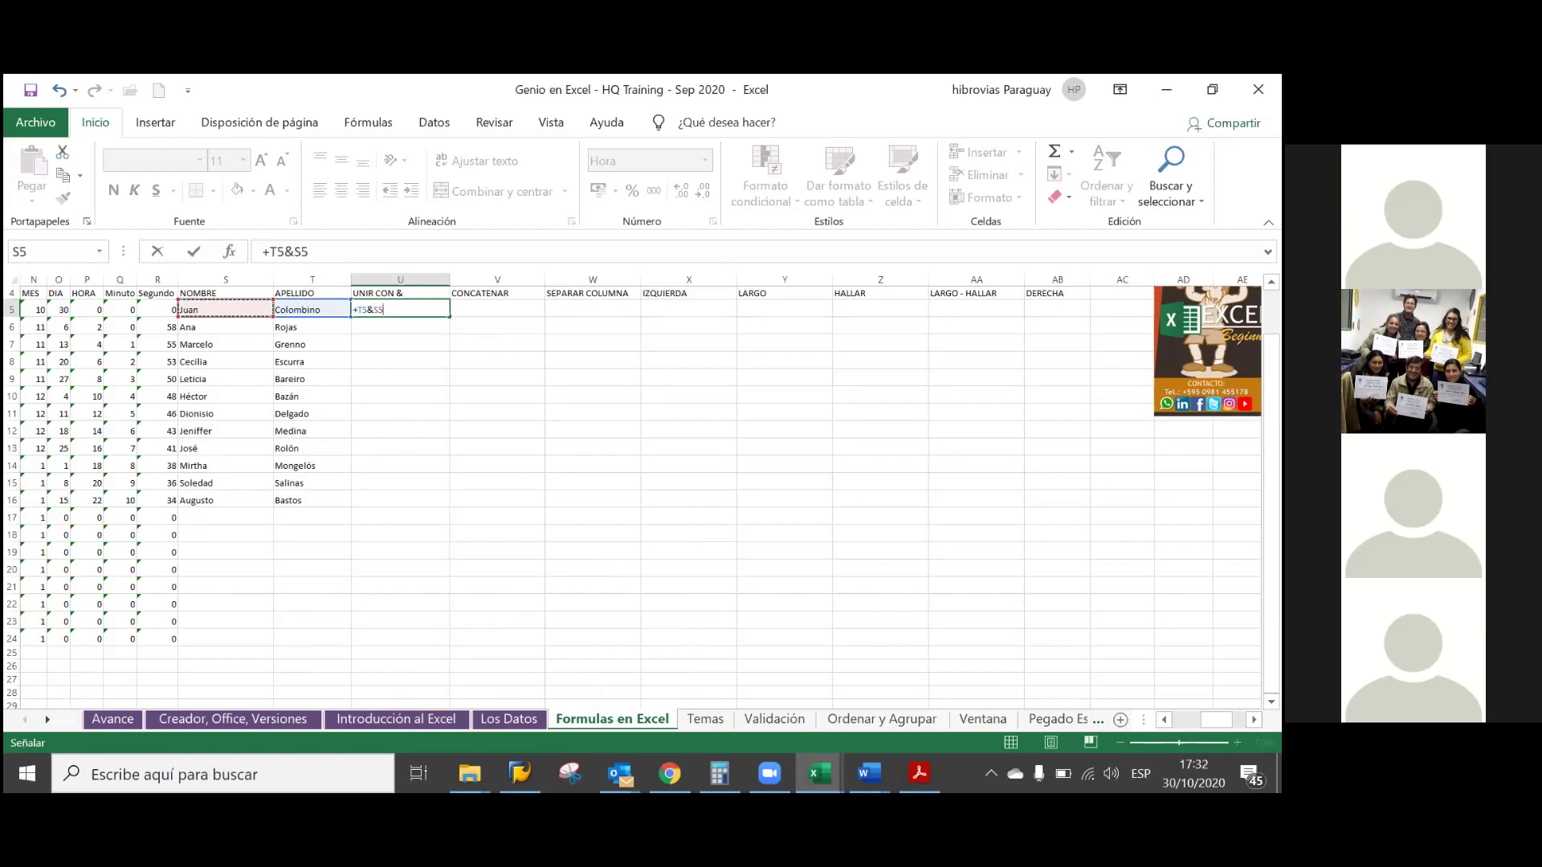
key("Return")
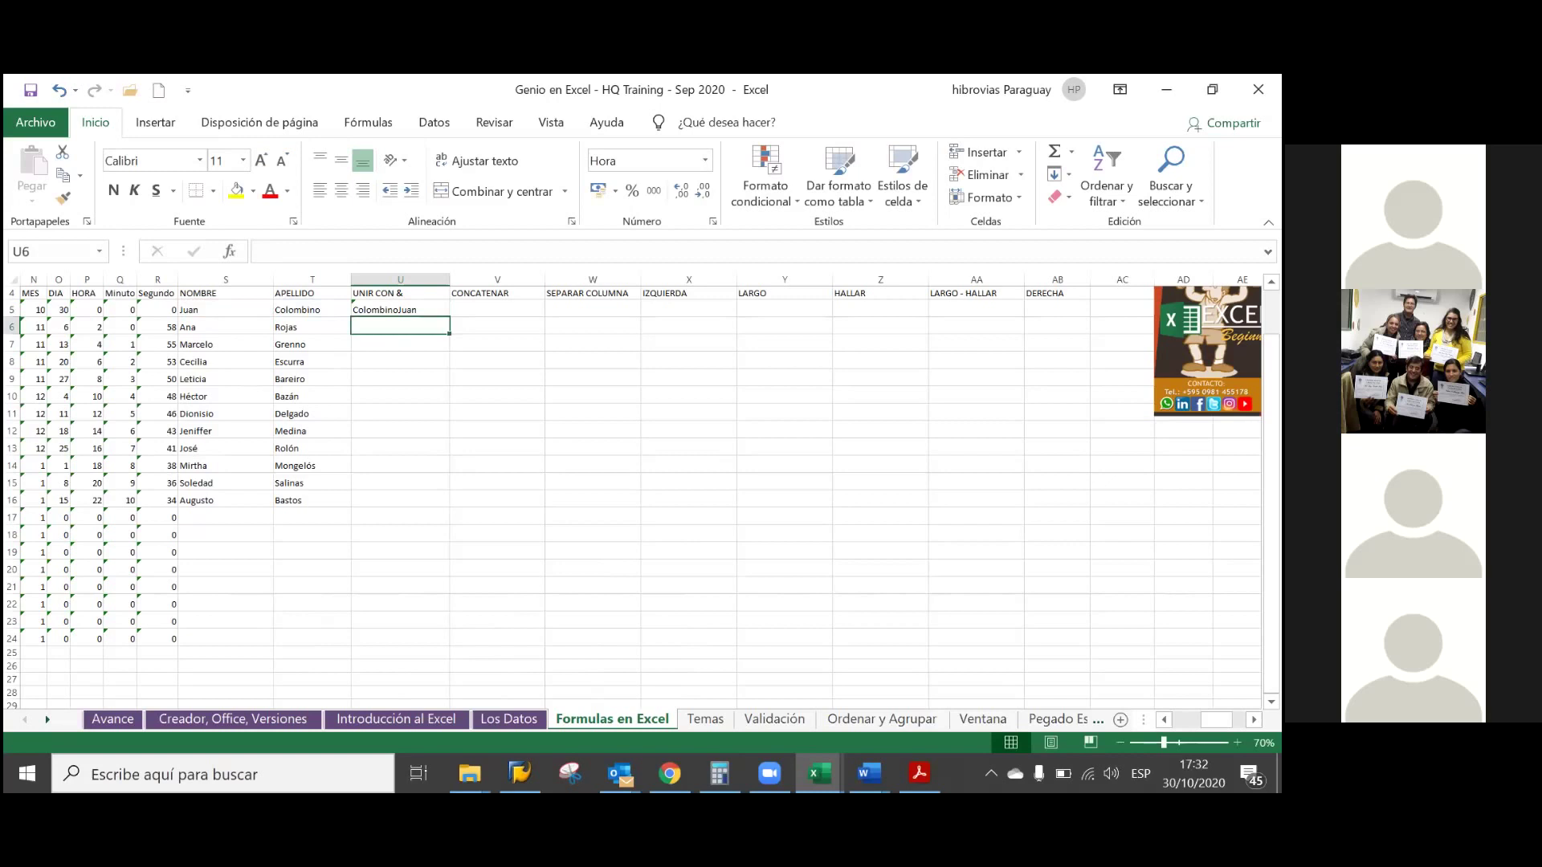
left_click(400, 310)
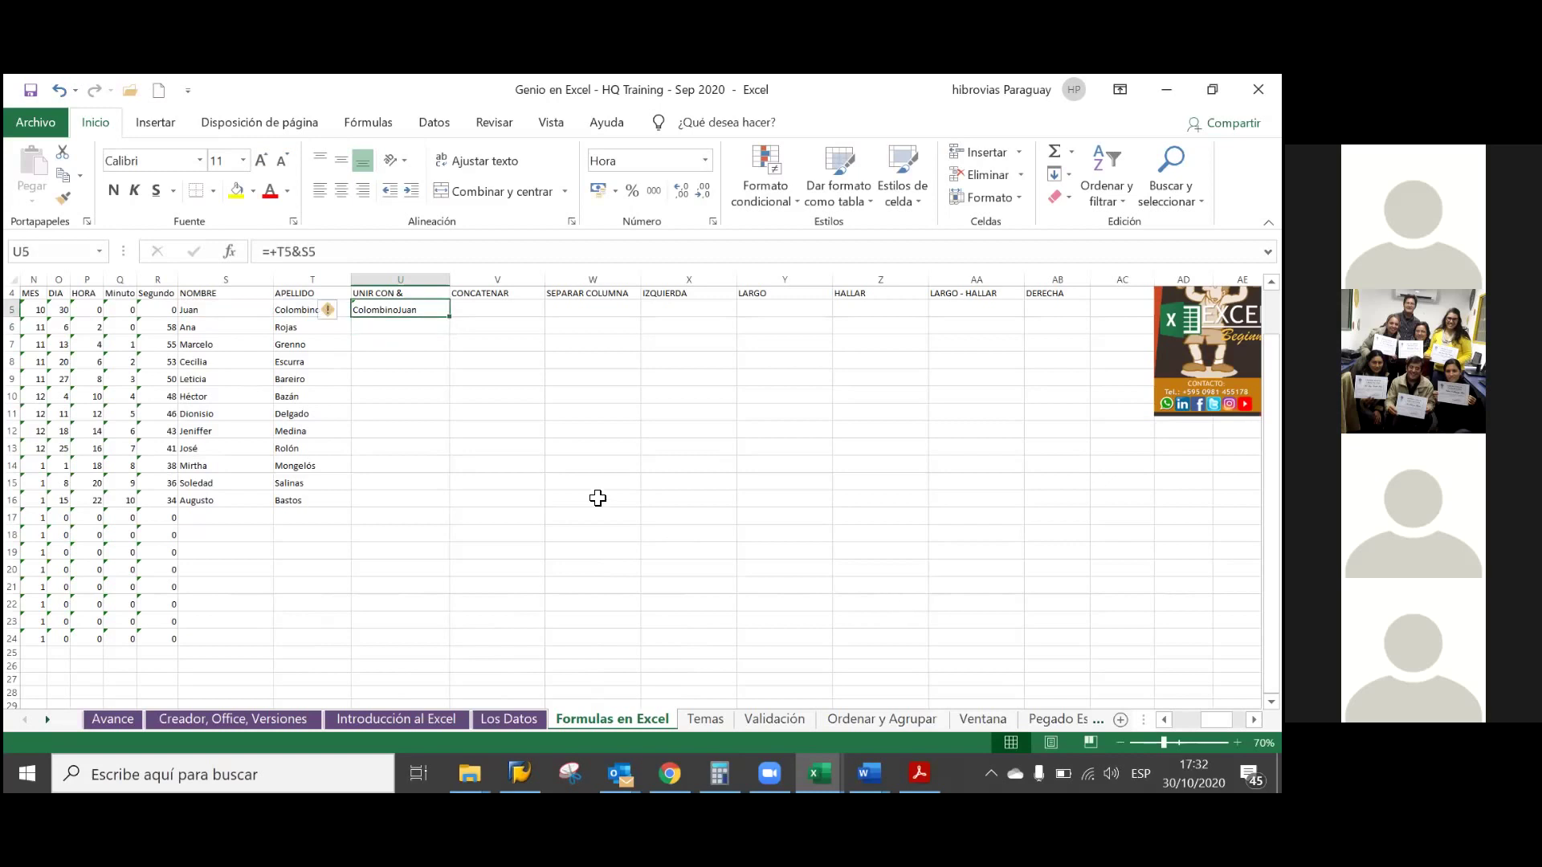
left_click(343, 307)
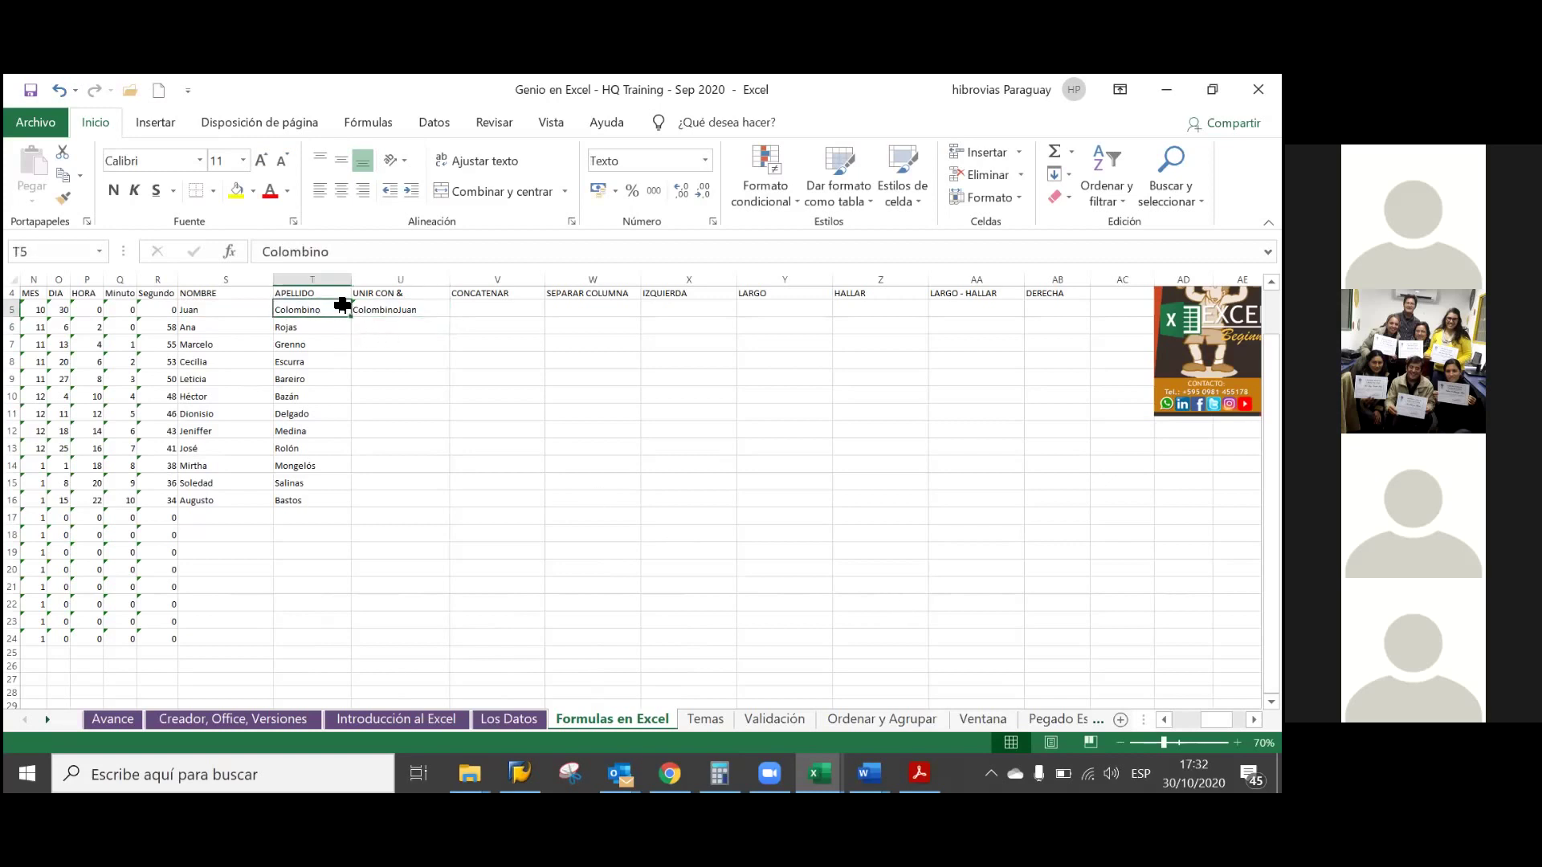
left_click(356, 252)
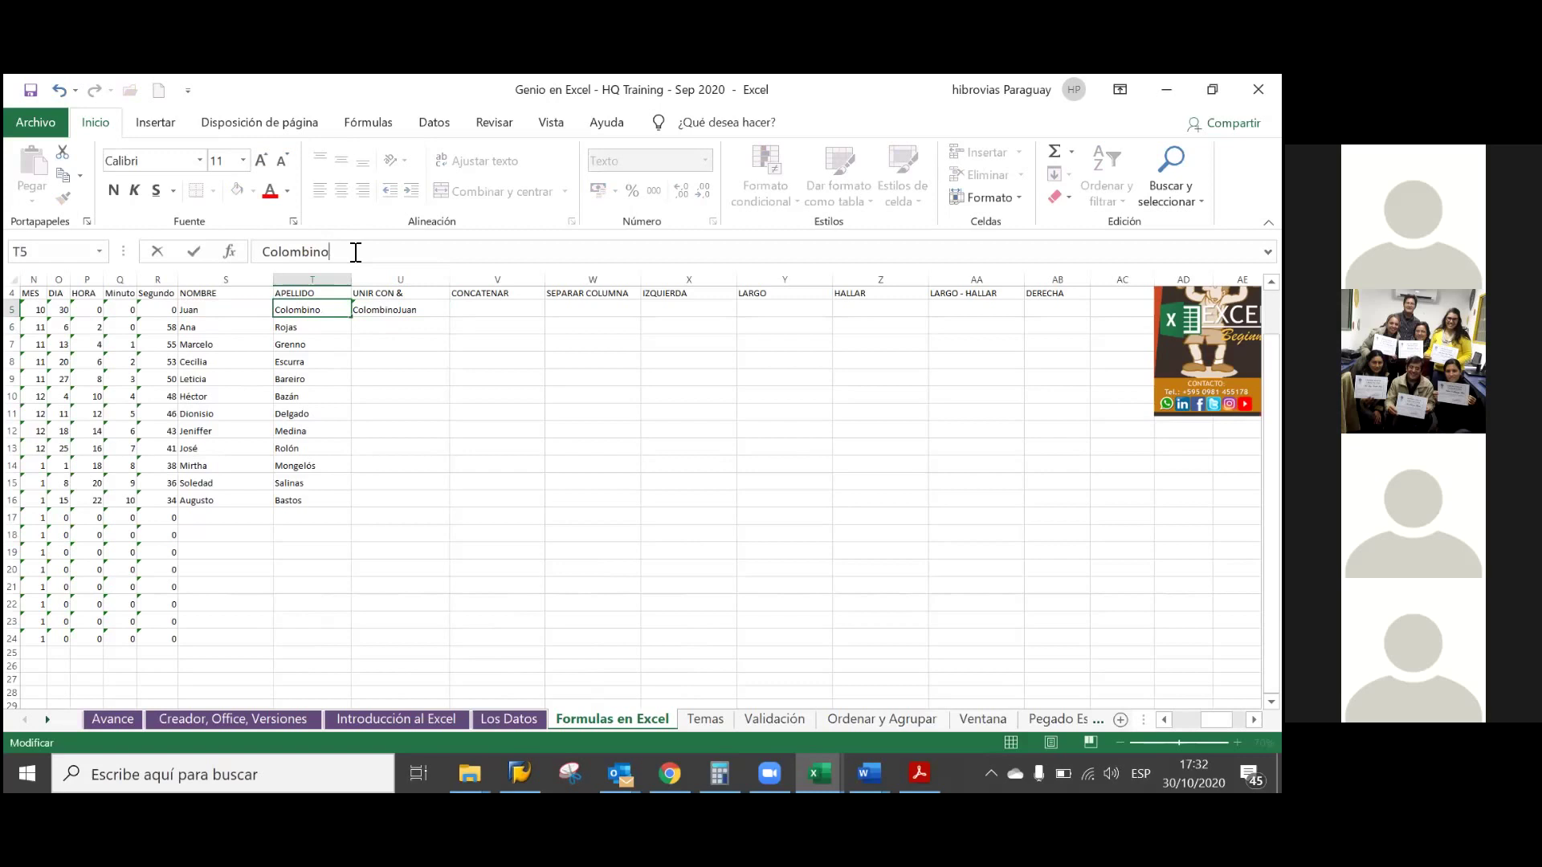
key("Return")
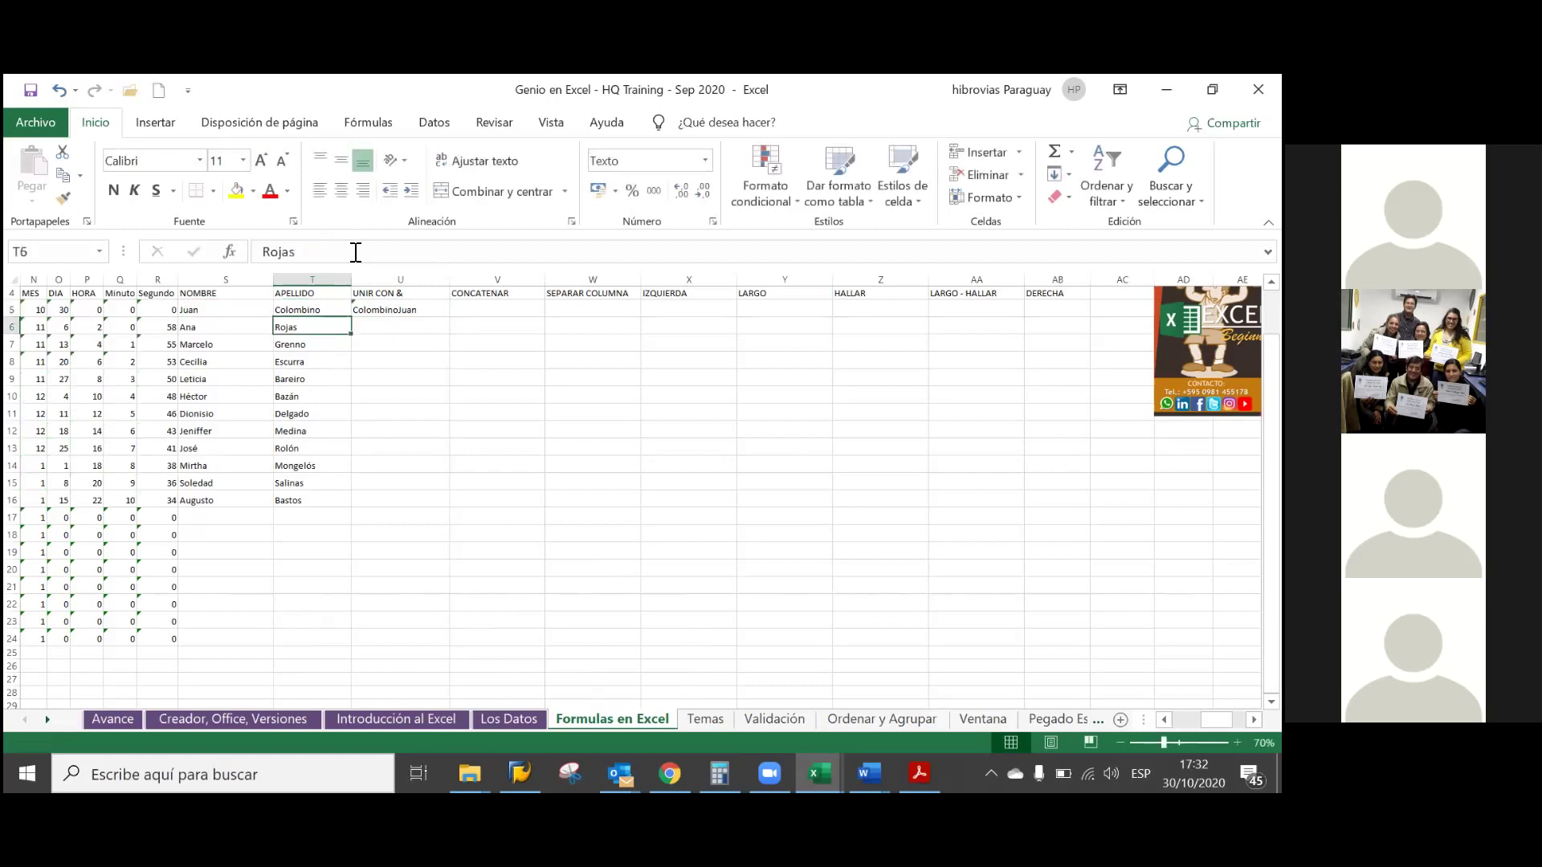
key("Up")
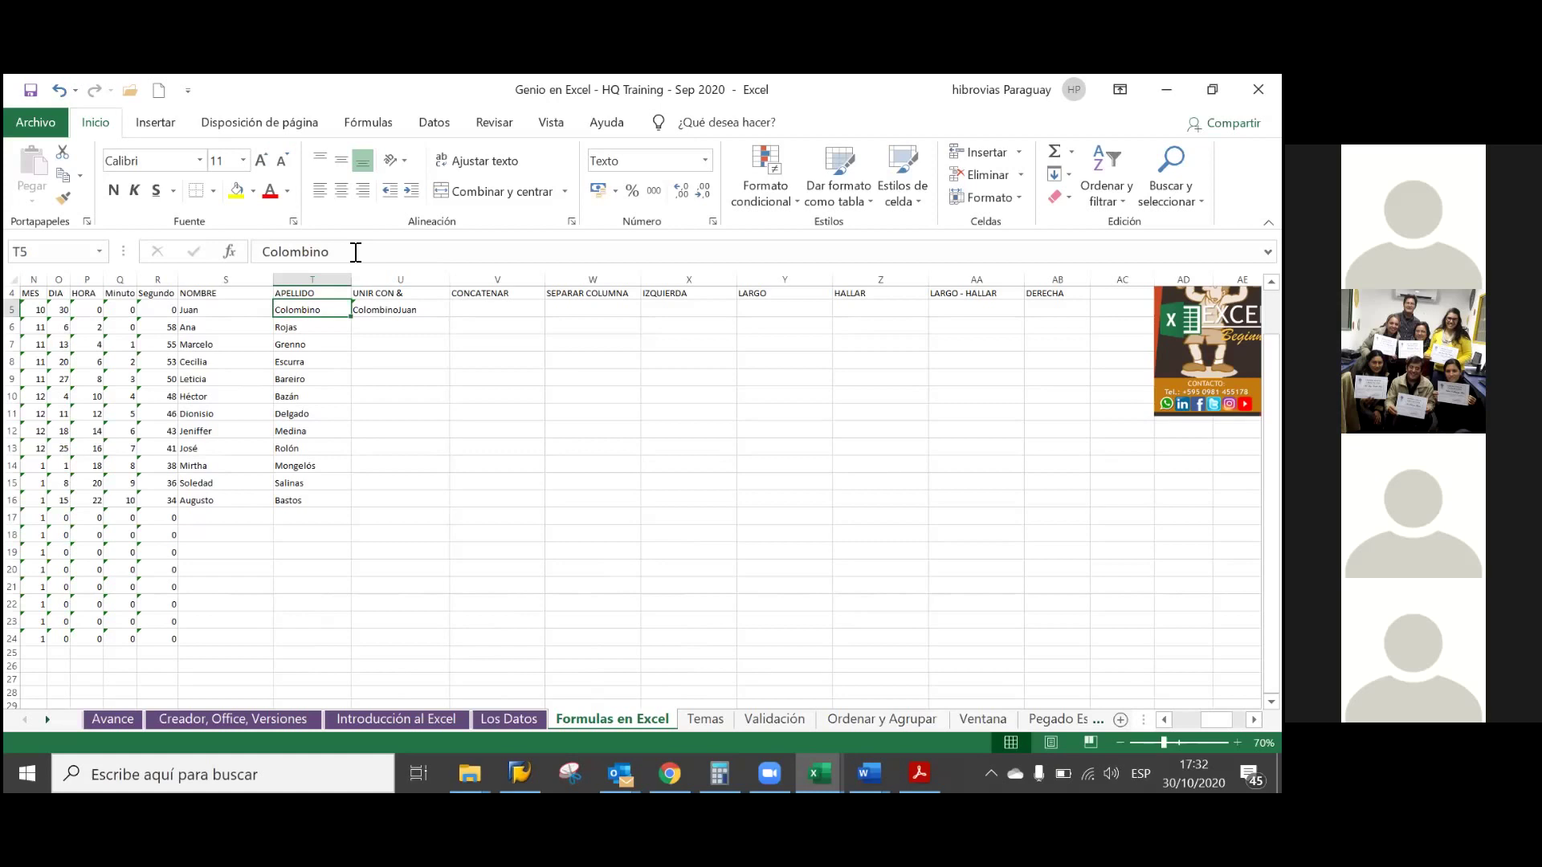
key("Right")
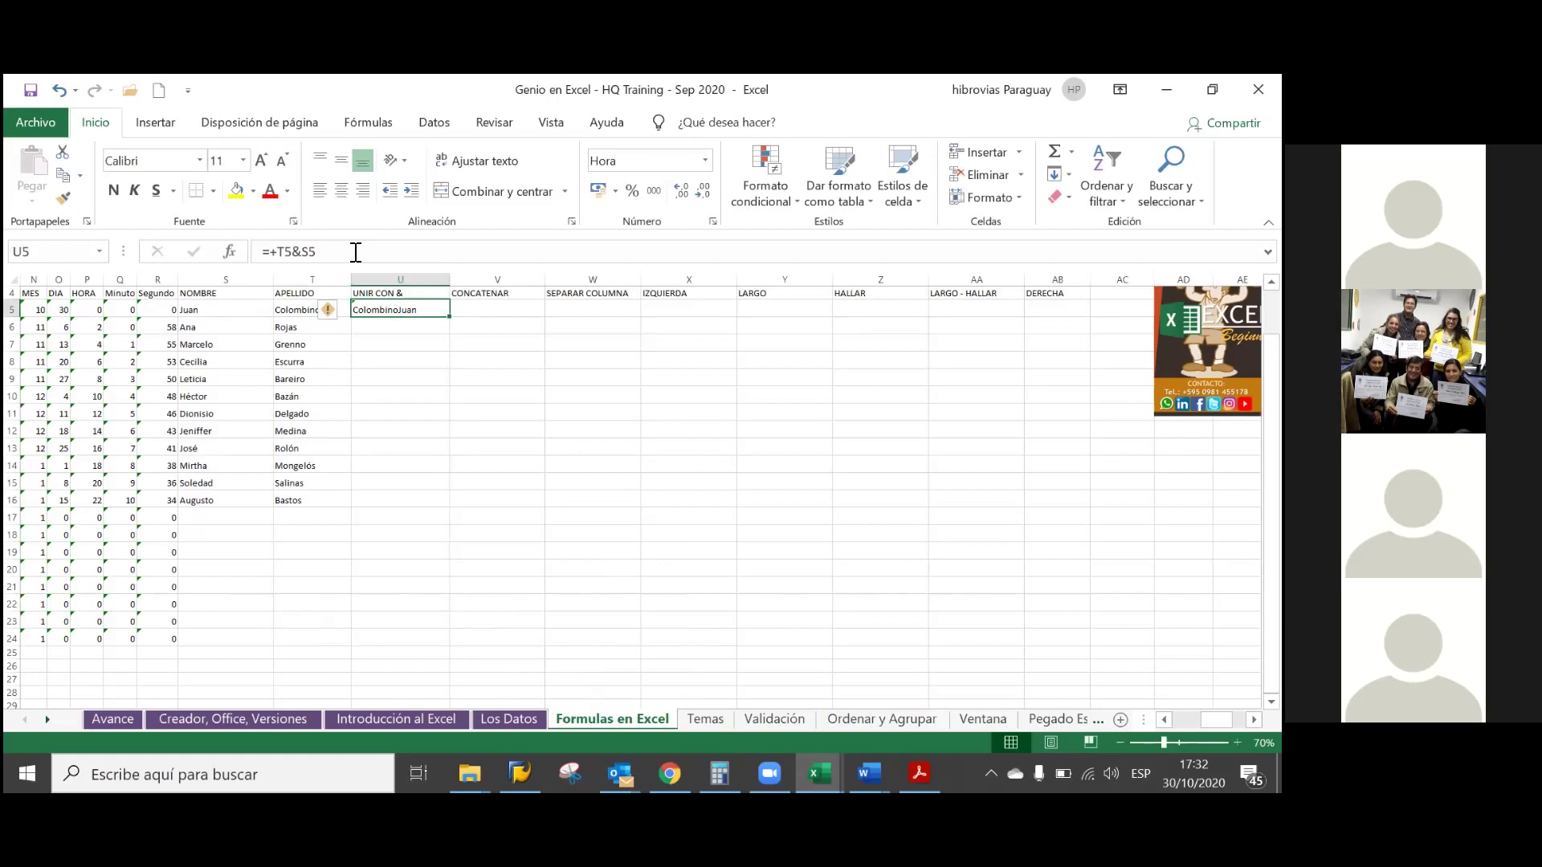
key("F2")
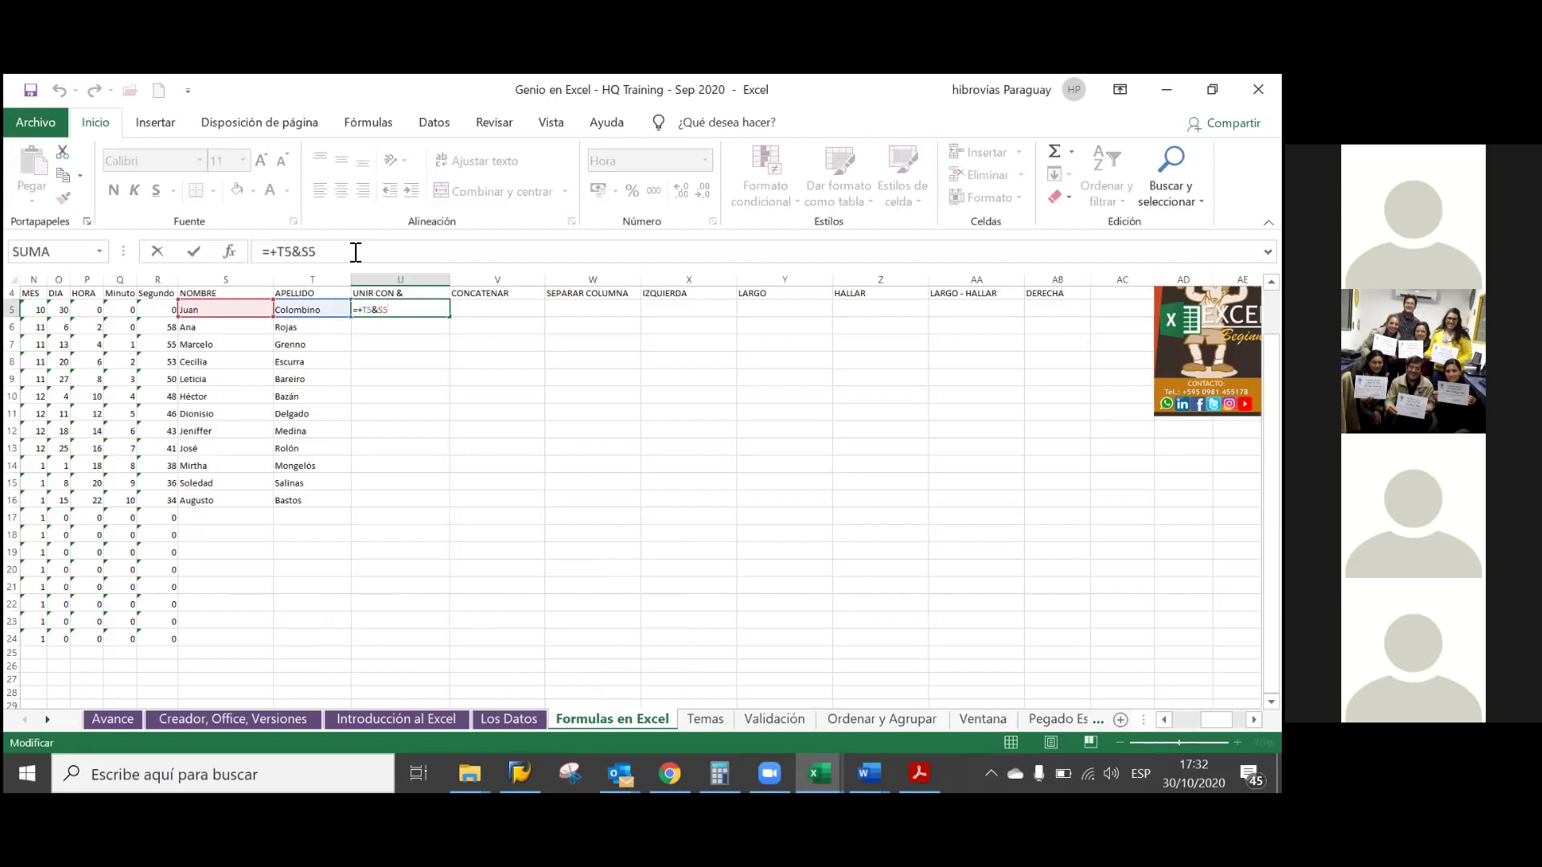
key("Left")
key("Left")
key("Return")
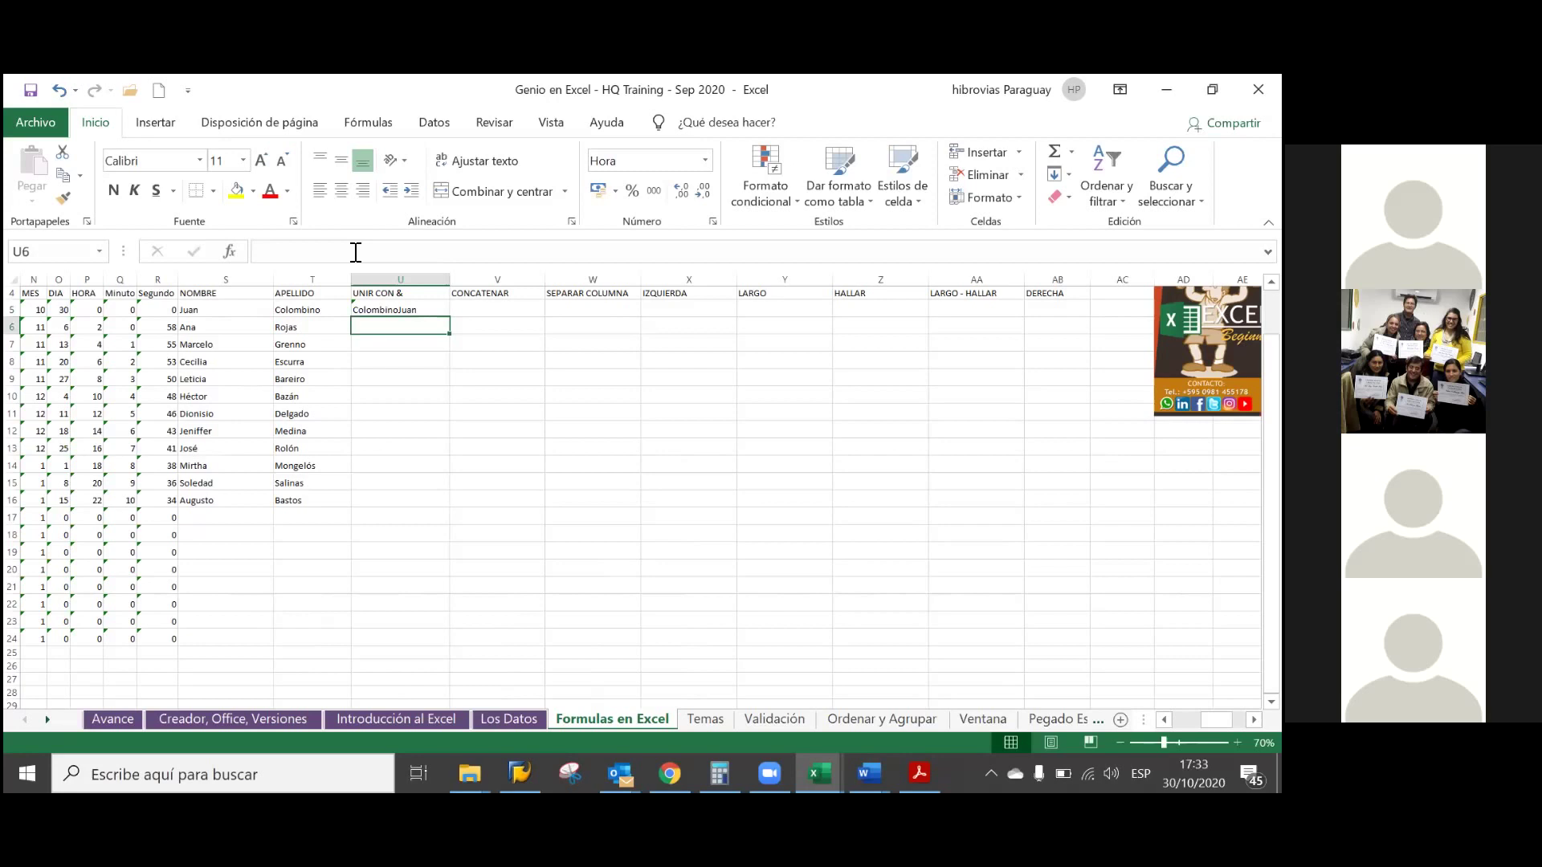
- Try adding an extra ampersand before S5 in U5's formula, dismissing Excel's proposed correction
key("Up")
left_click(356, 252)
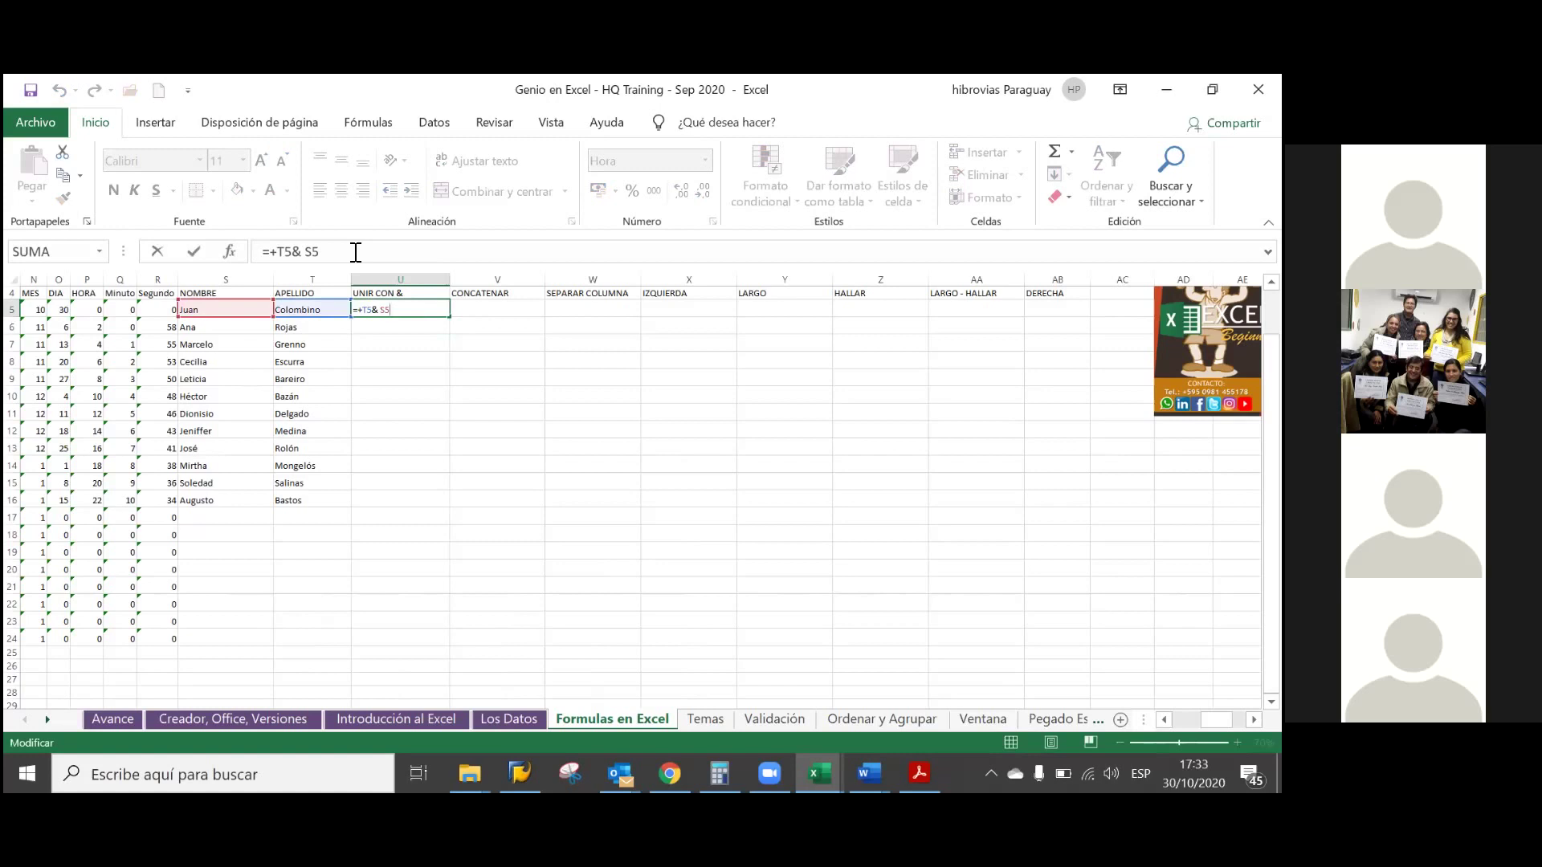
type("&")
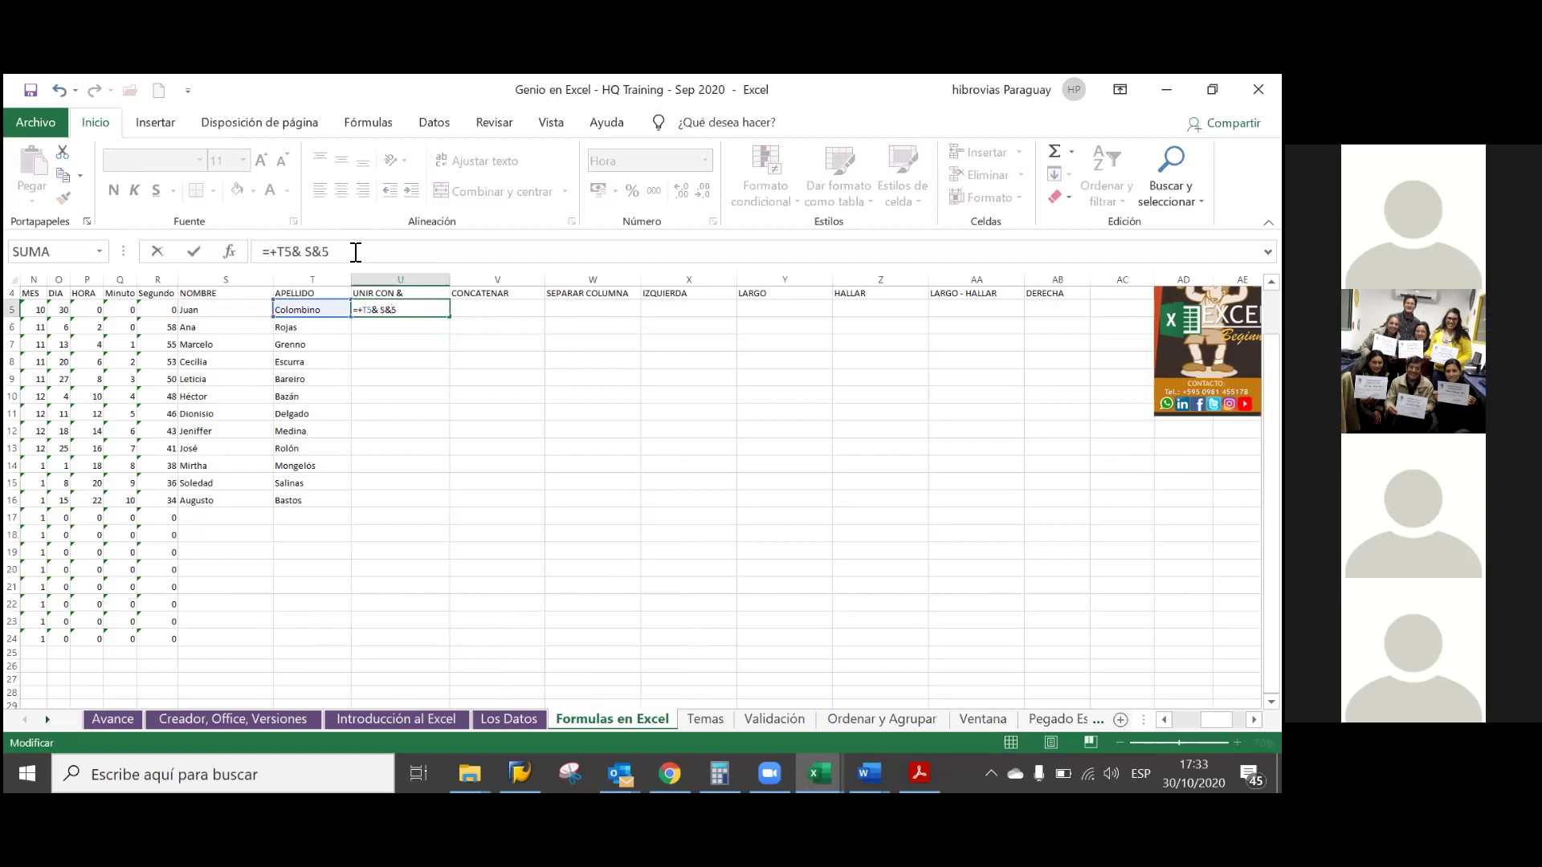
key("BackSpace")
key("Left")
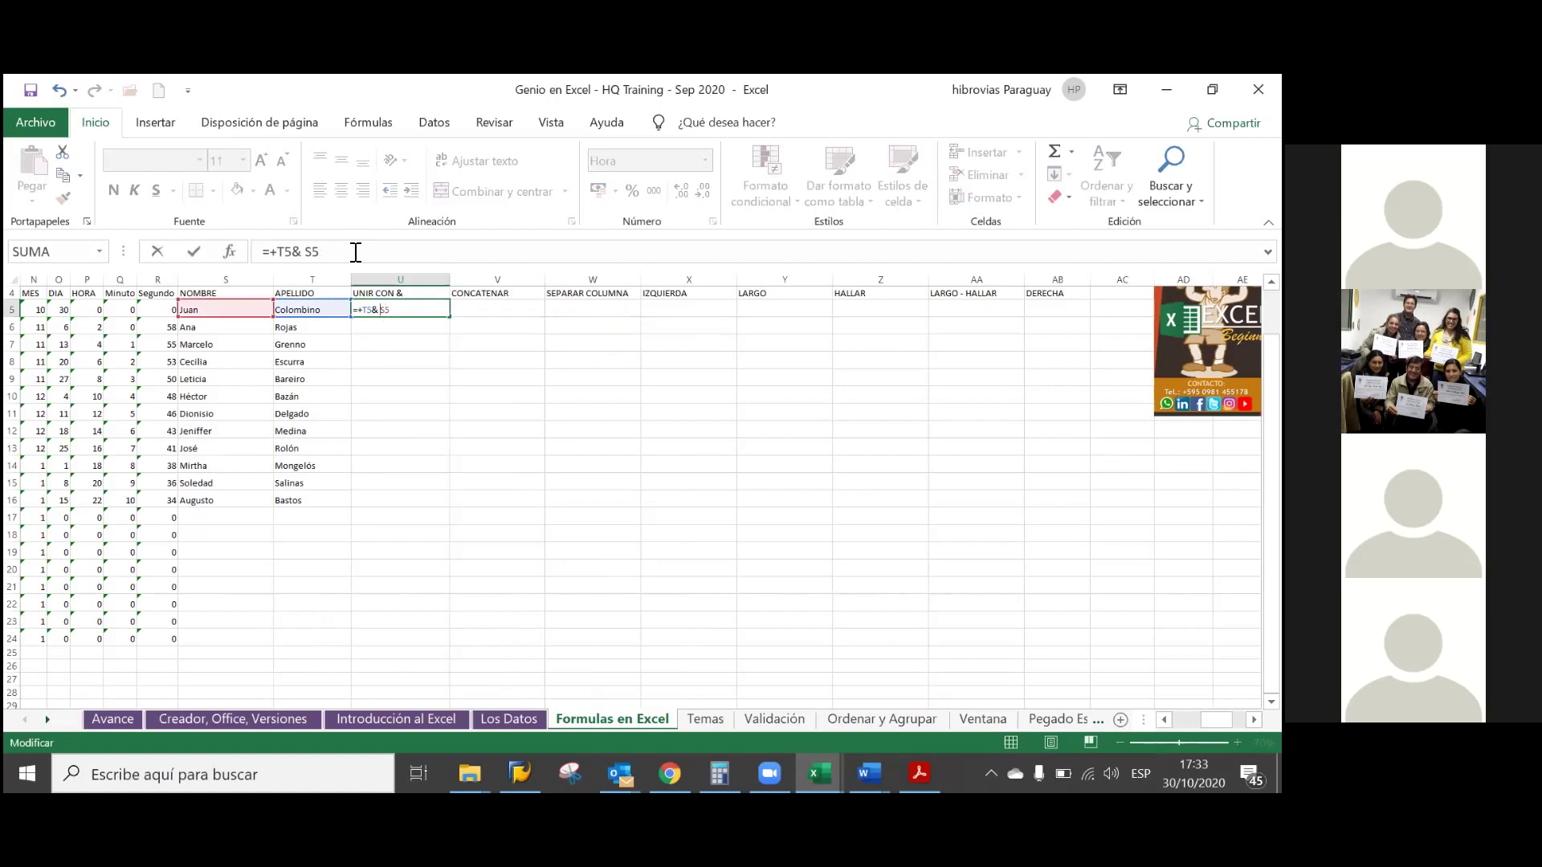
type("&")
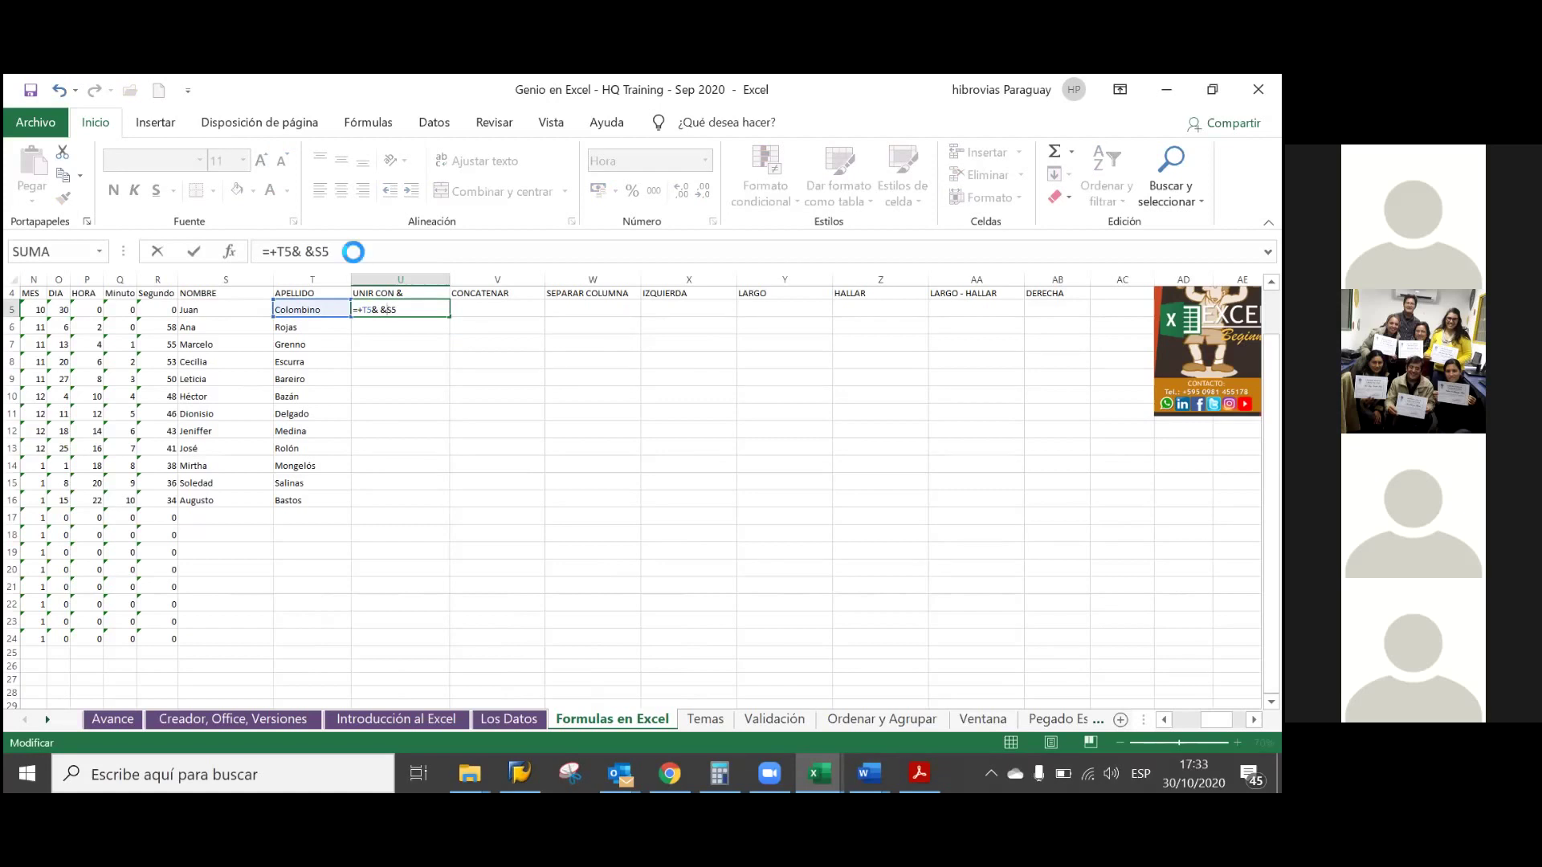
key("Return")
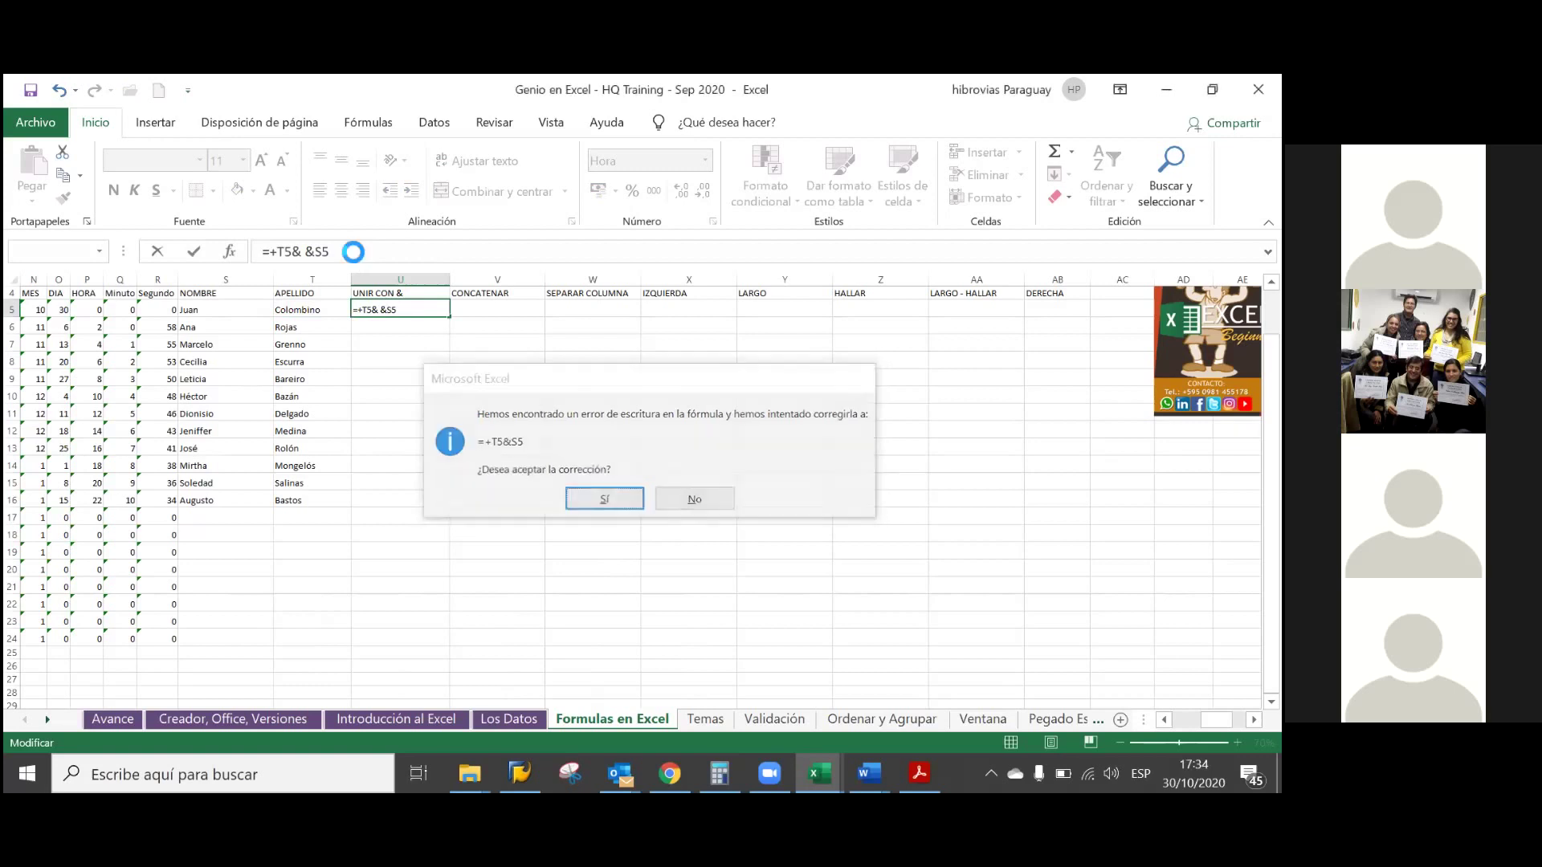
key("Escape")
key("Return")
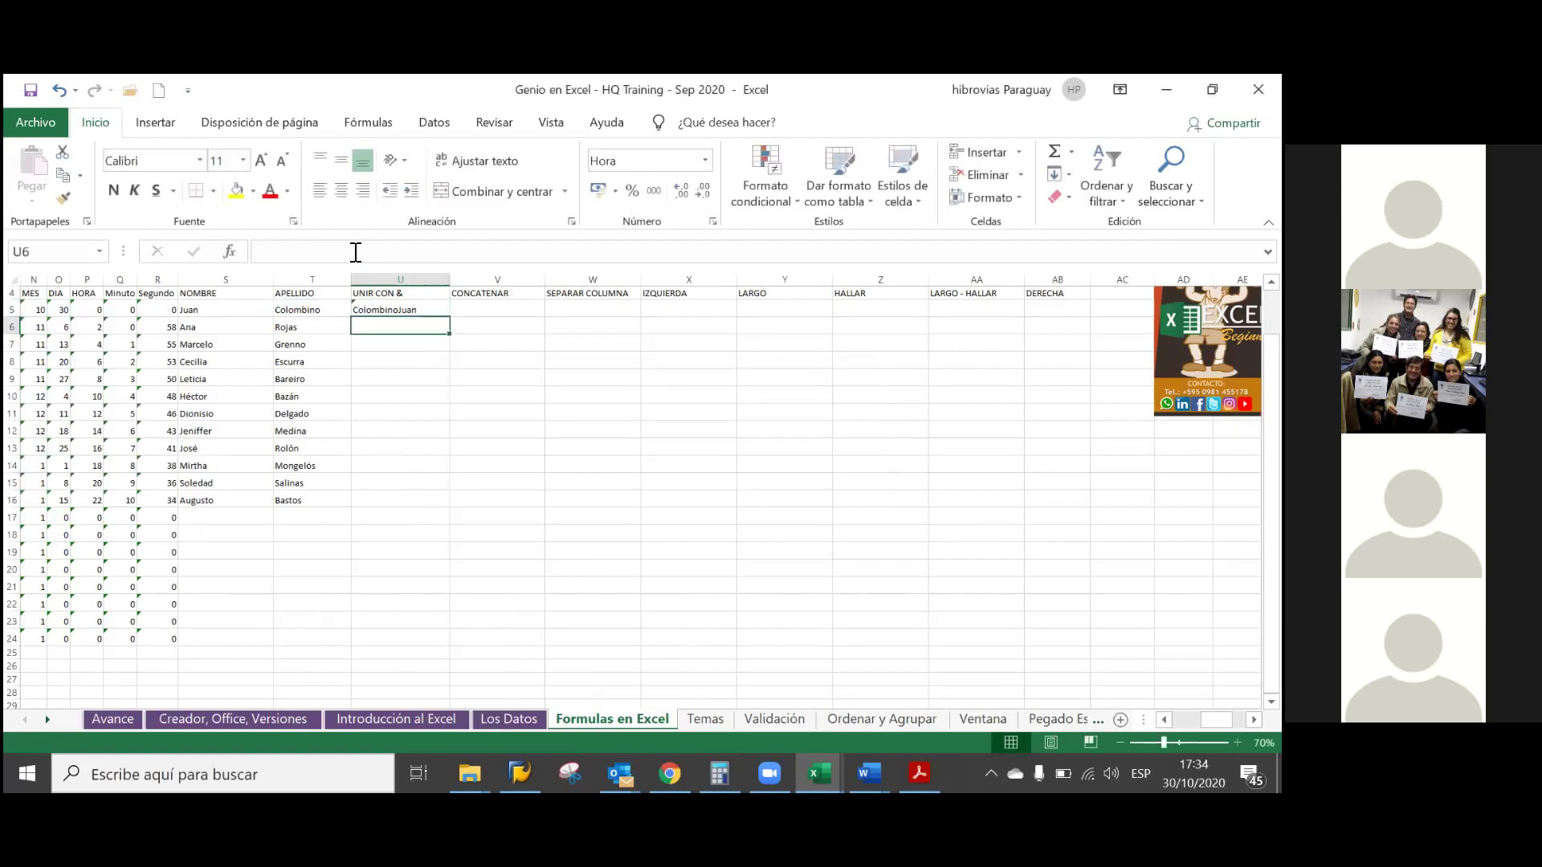
key("Up")
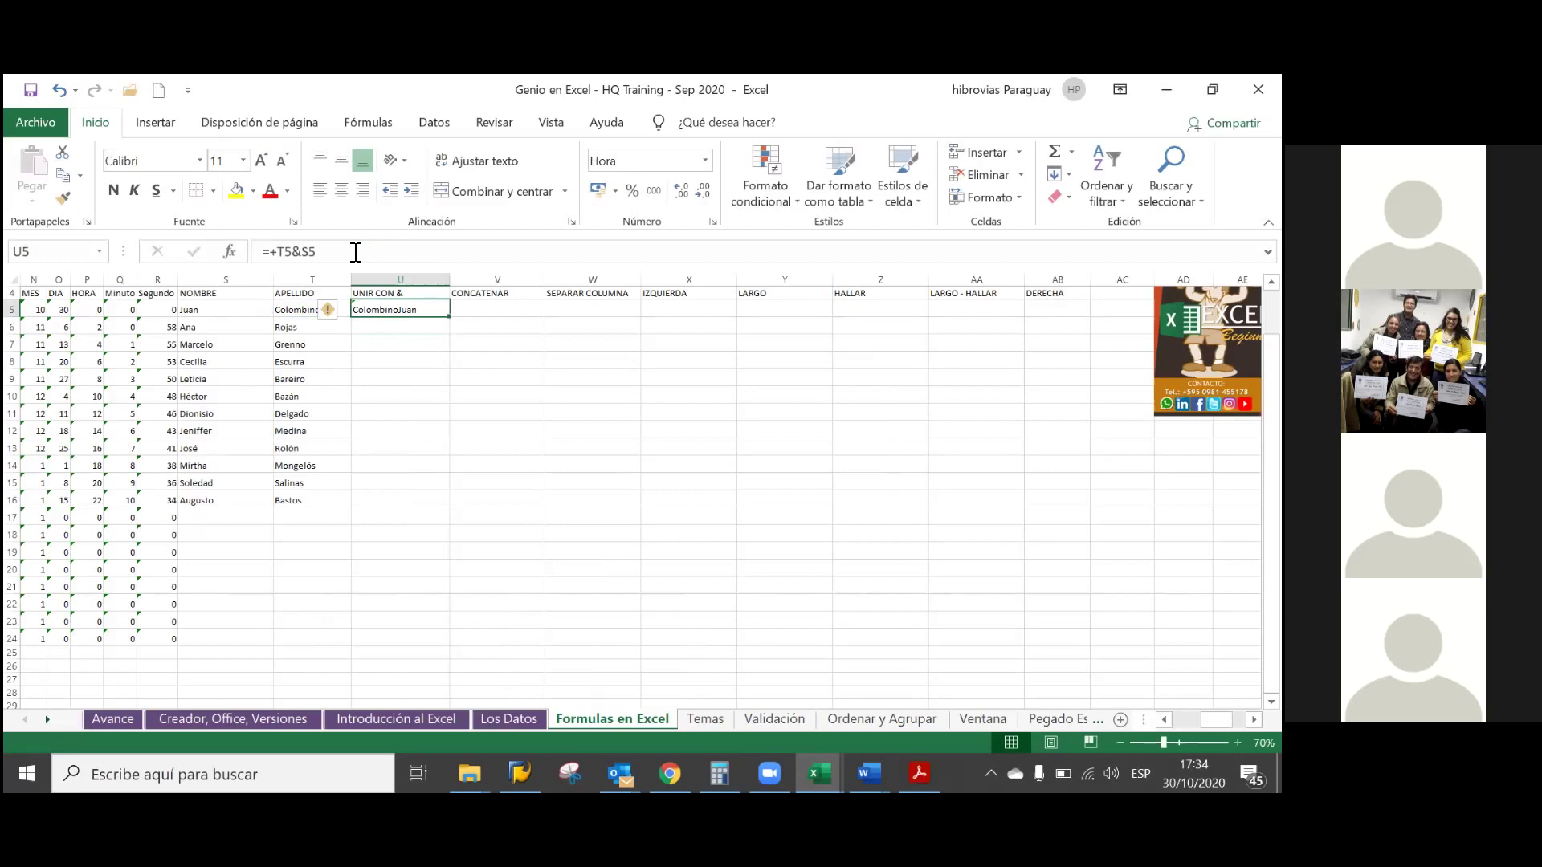
key("F2")
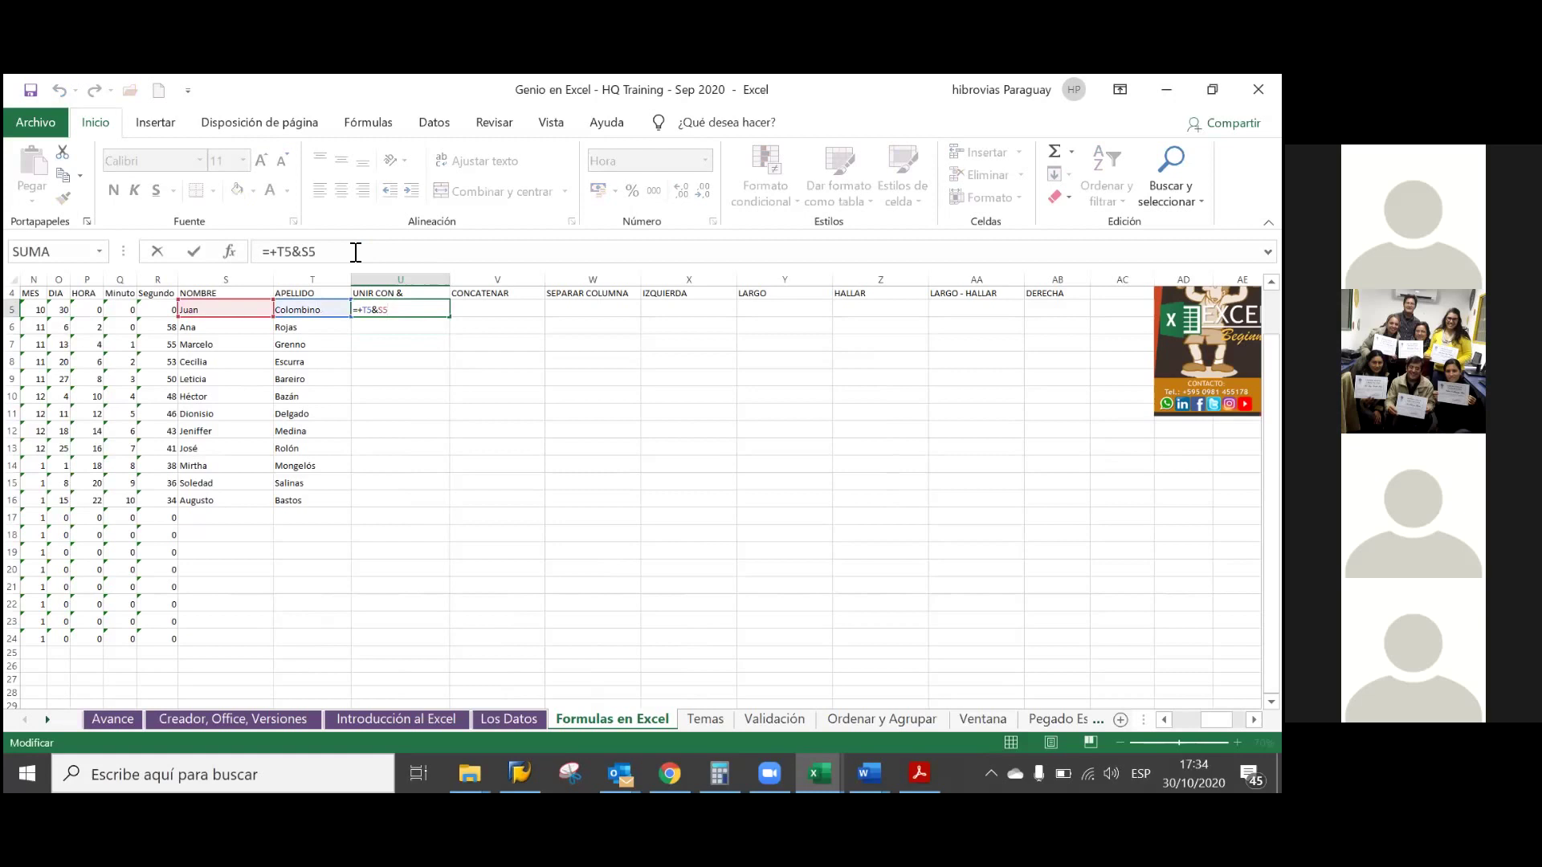
key("Left")
key("Left")
type("\"")
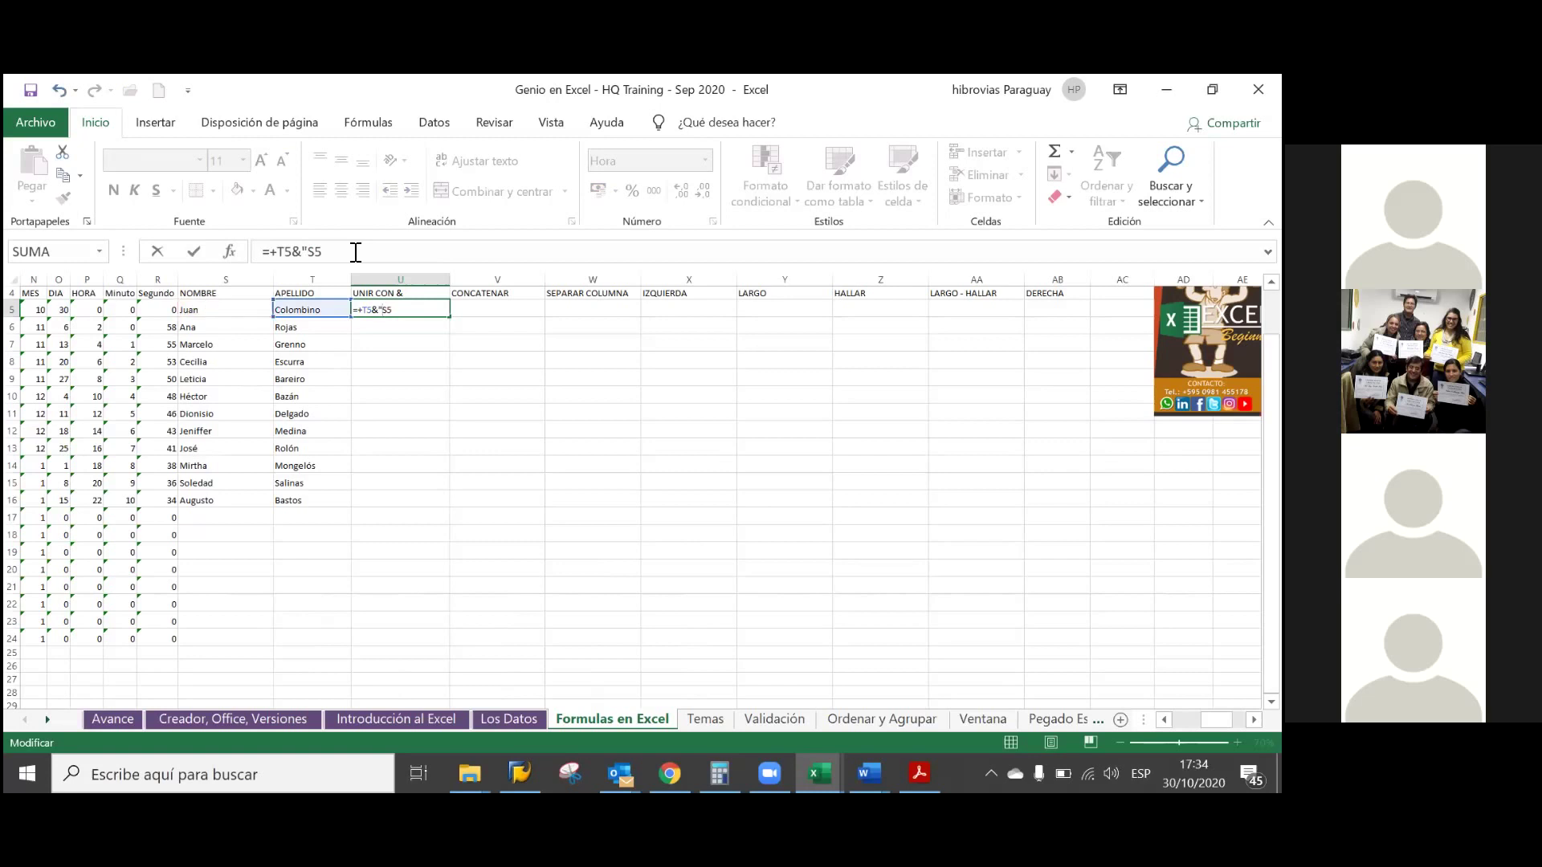
type(",")
type(" \"")
type("&")
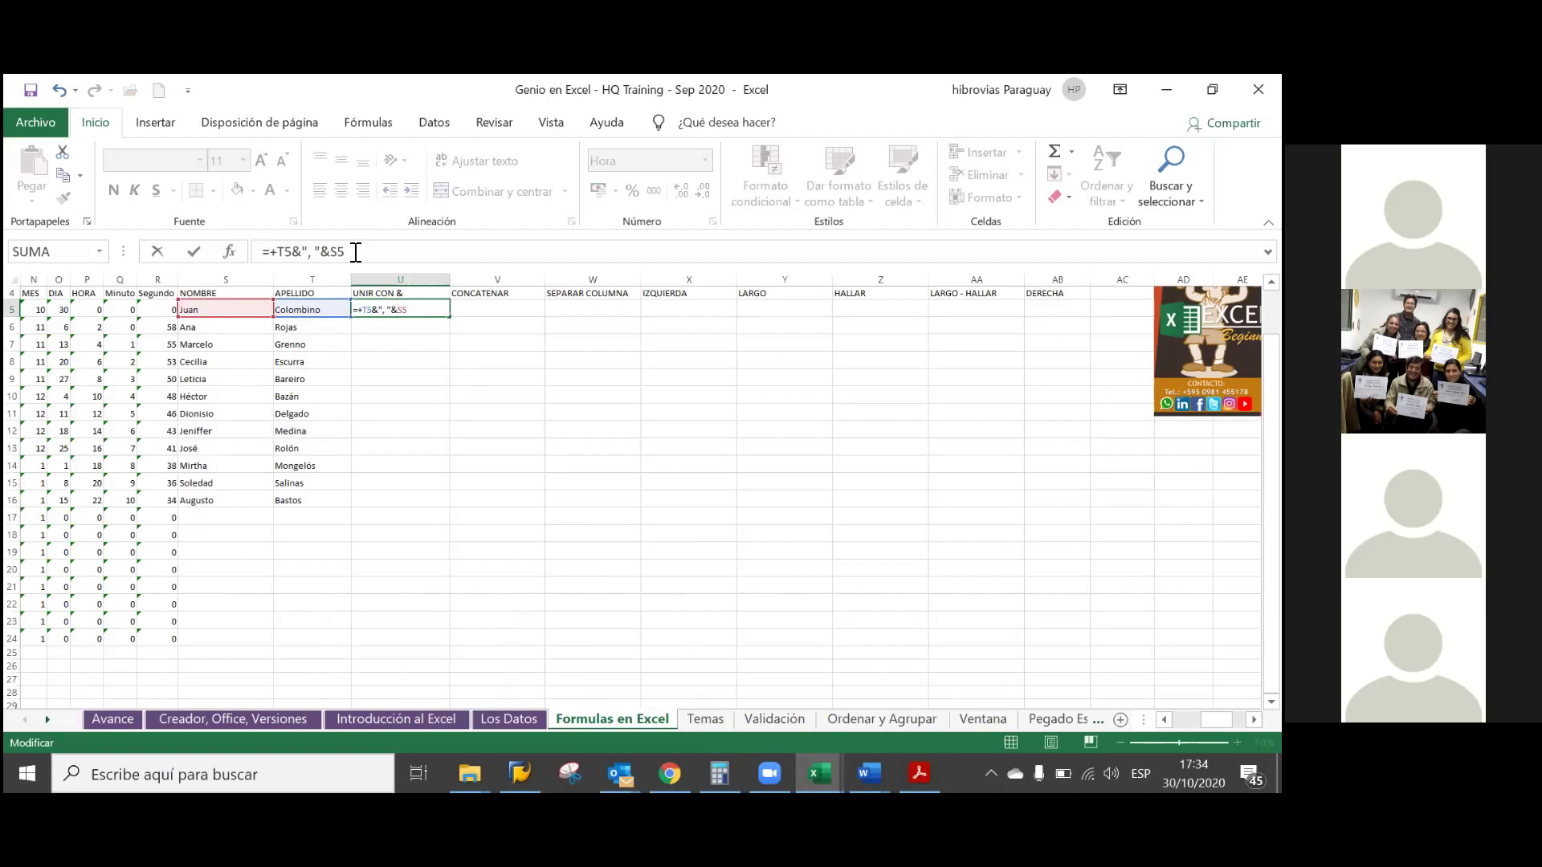
key("Return")
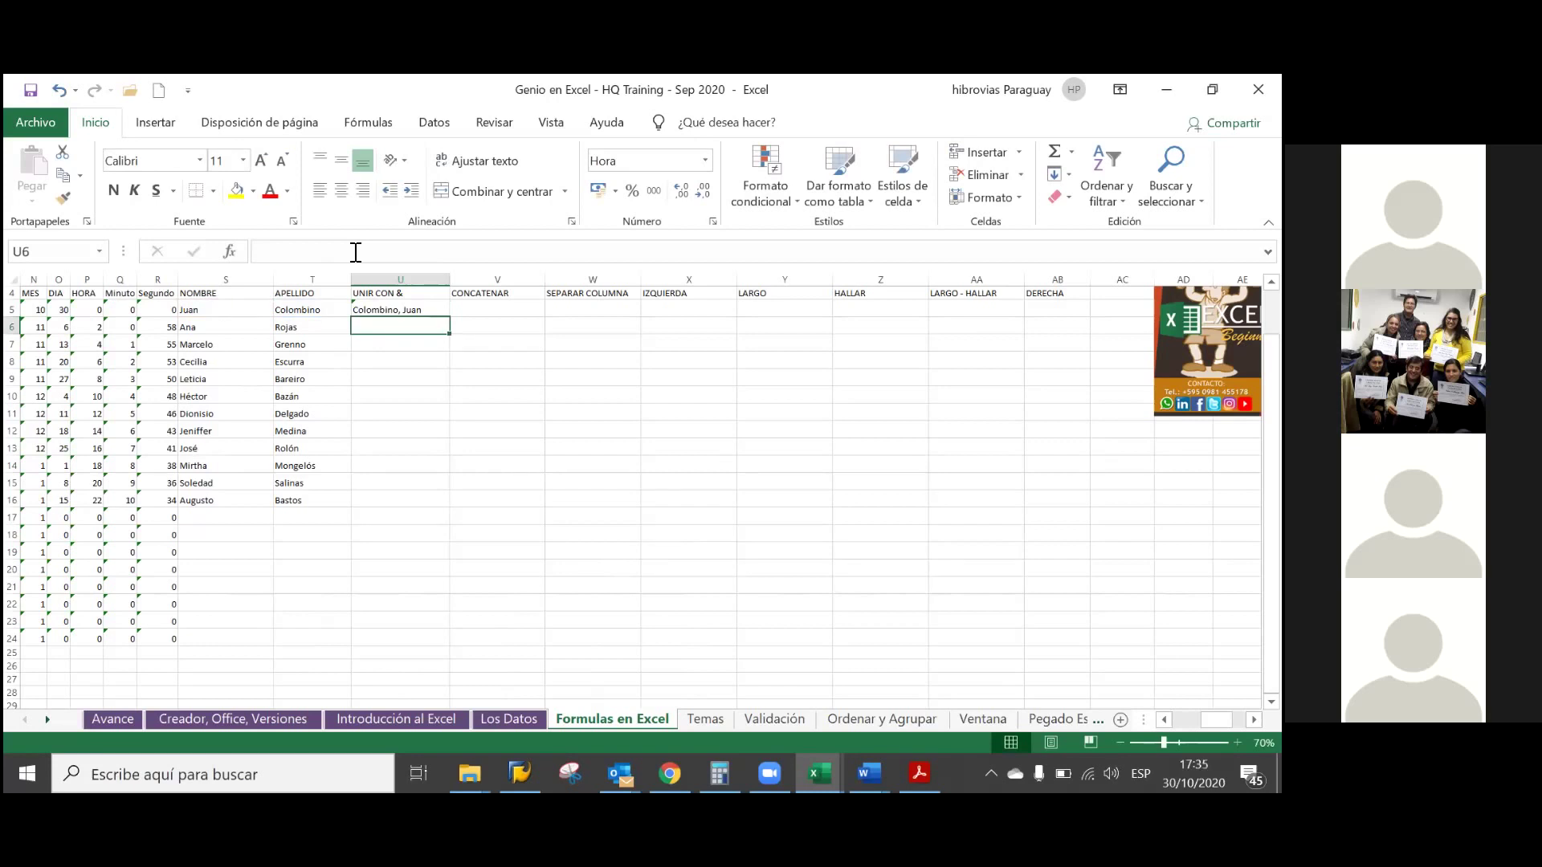
- Fill U5's joining formula down through U24
left_click(406, 310)
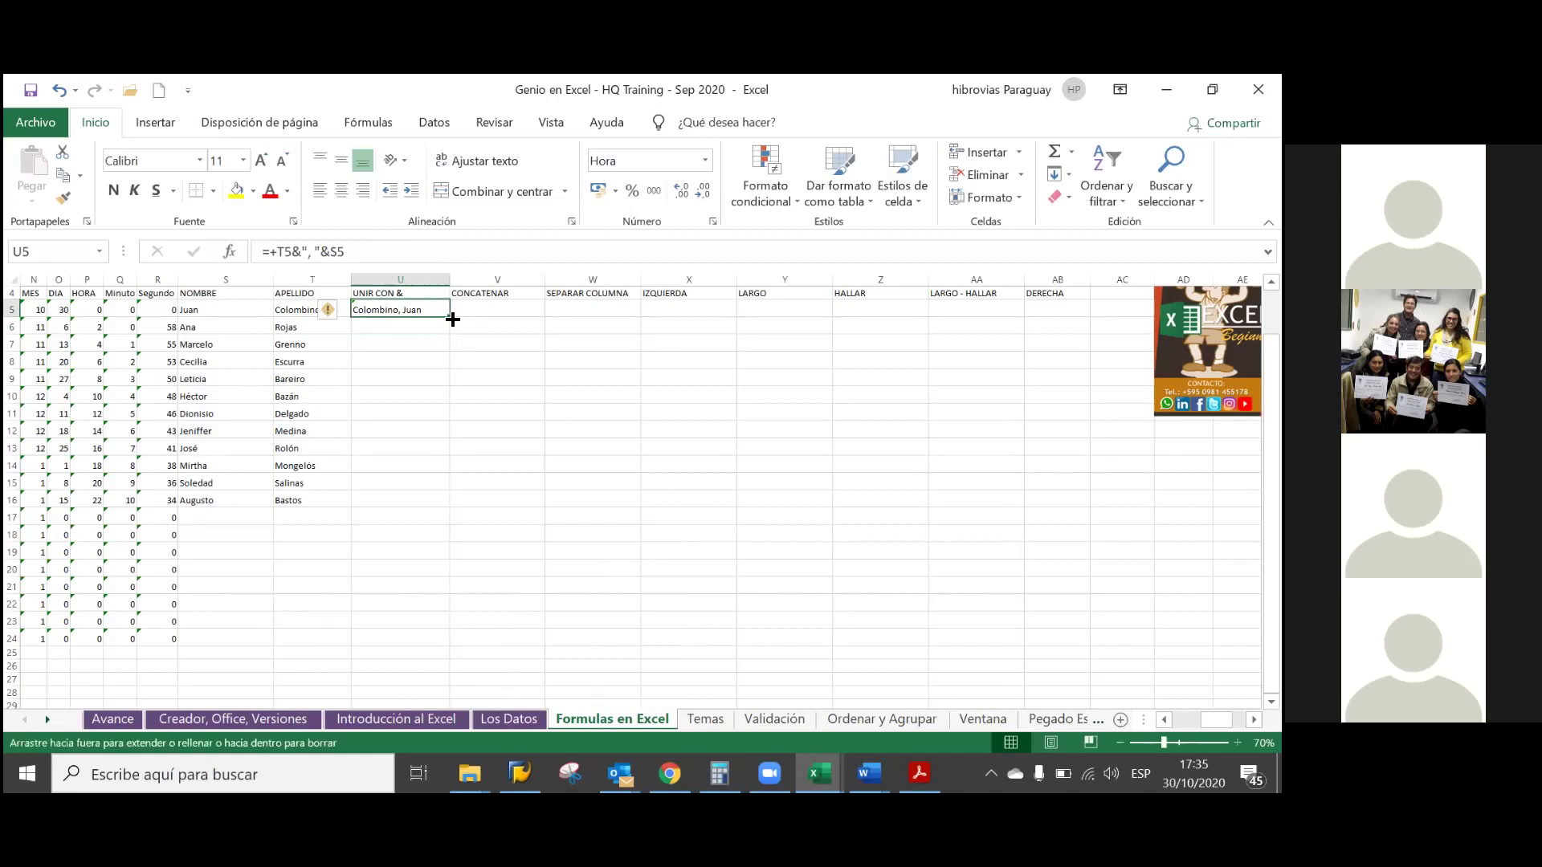
double_click(451, 318)
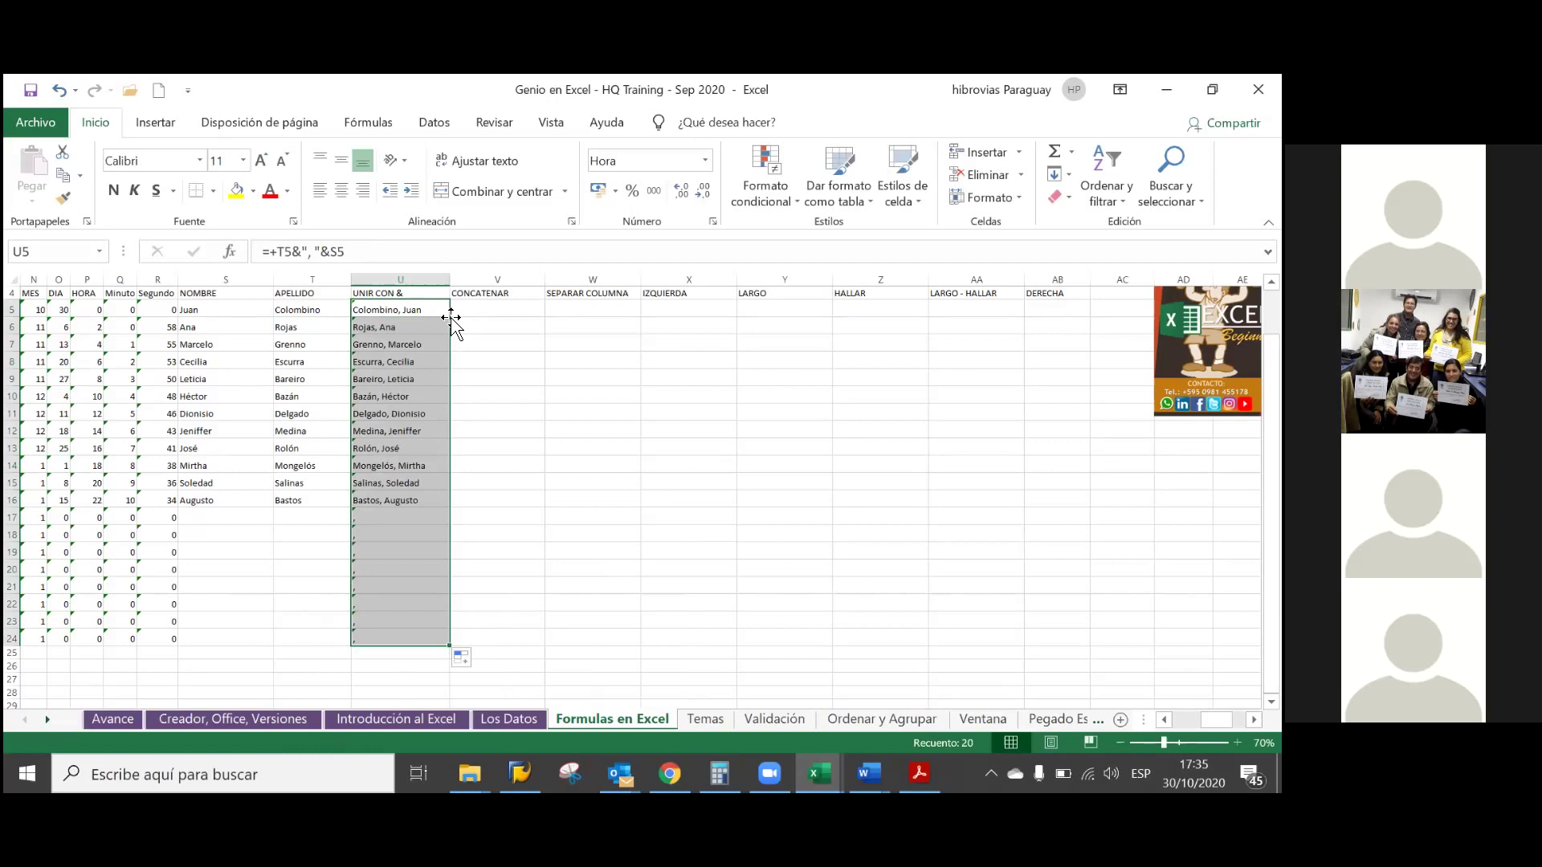
key("Right")
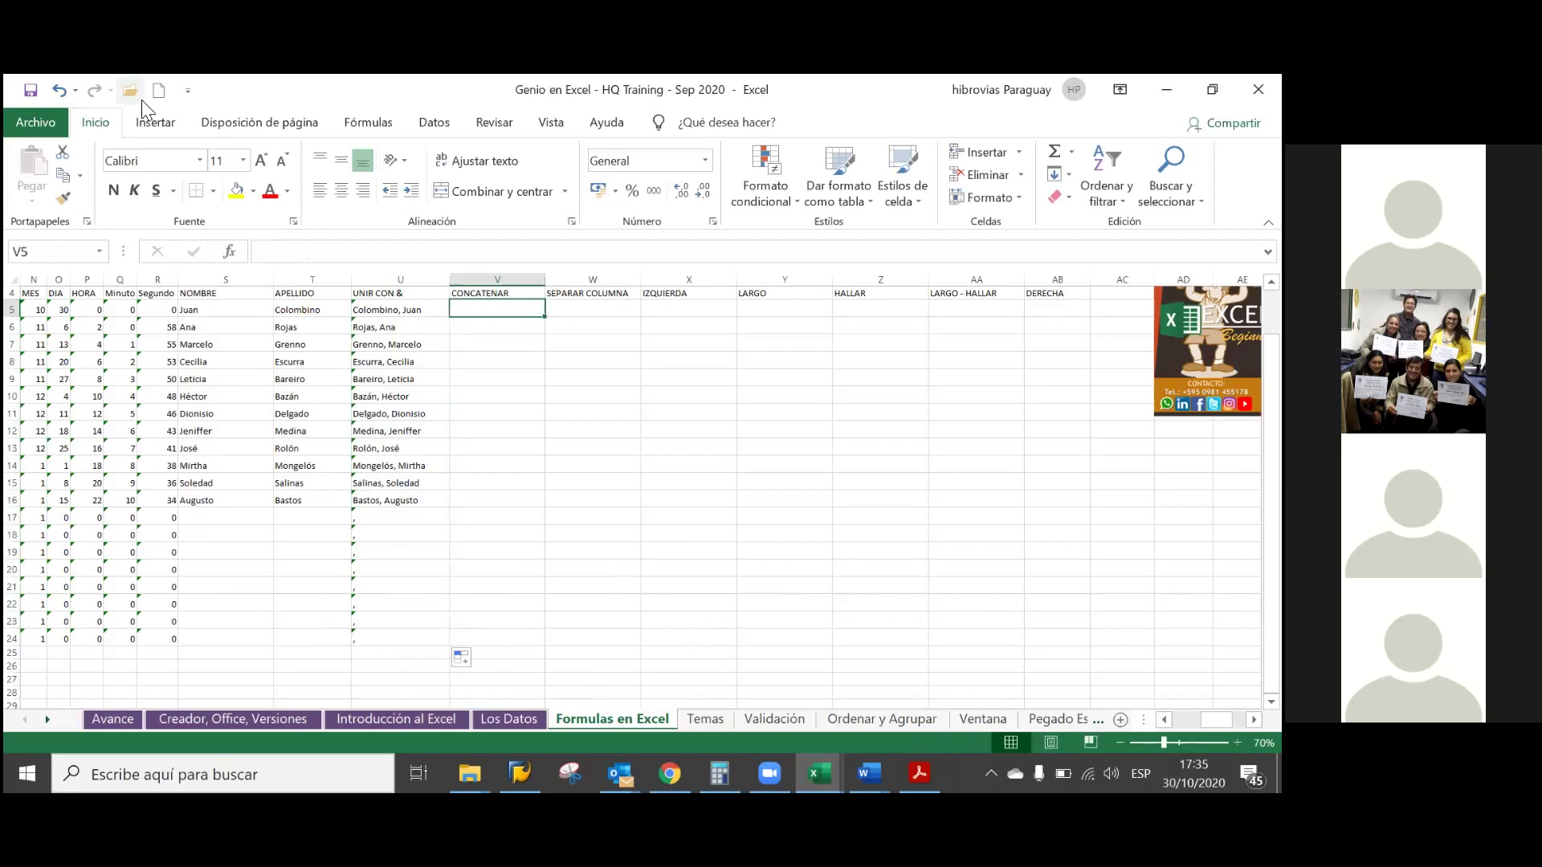
- Insert the CONCAT function into V5 from the Fórmulas tab's Texto list
left_click(383, 125)
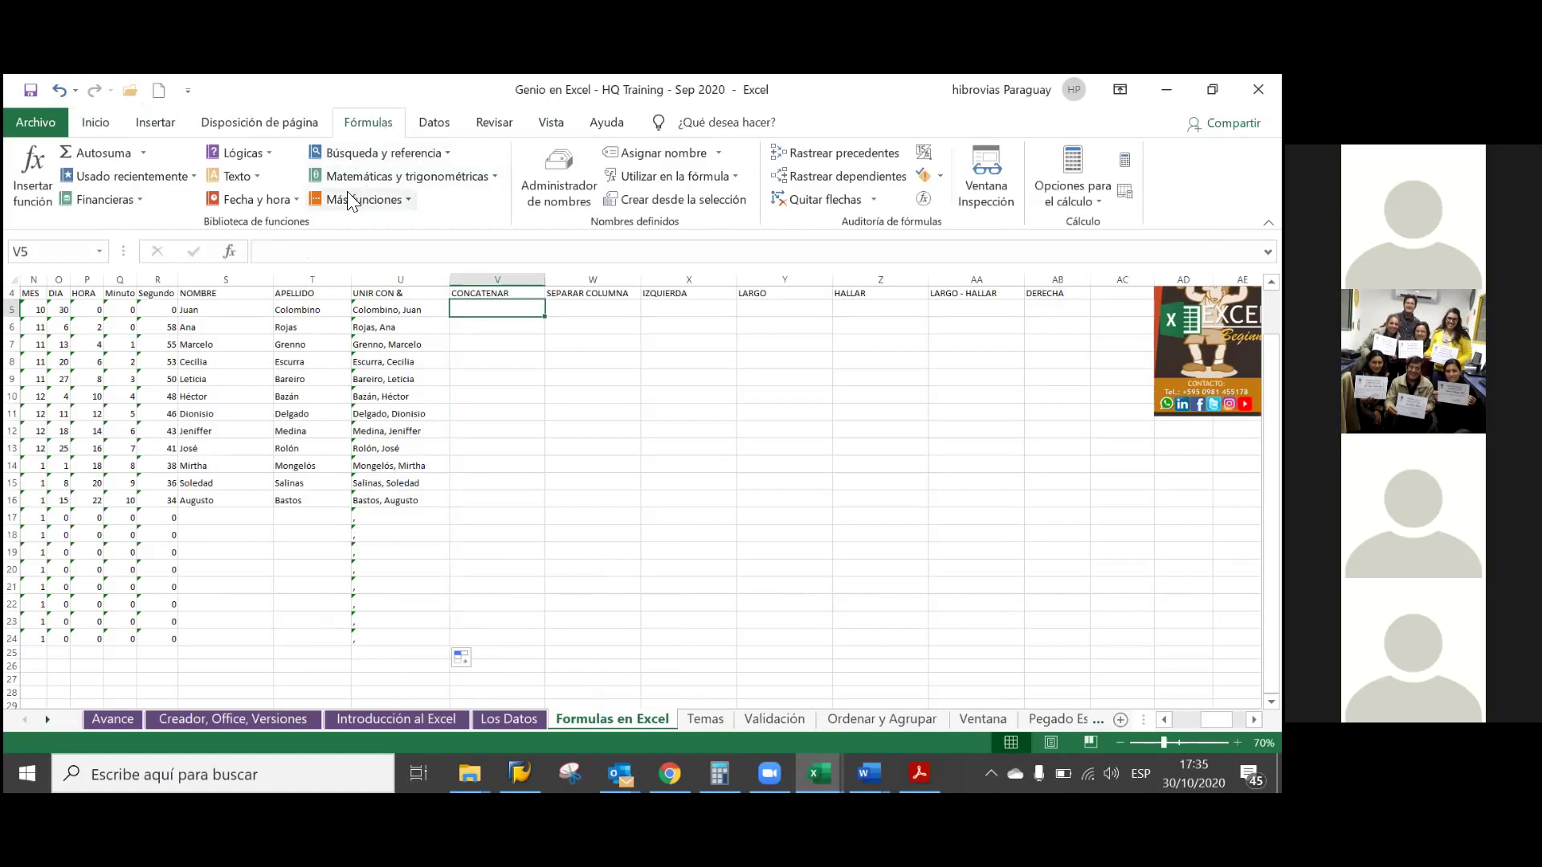
left_click(250, 177)
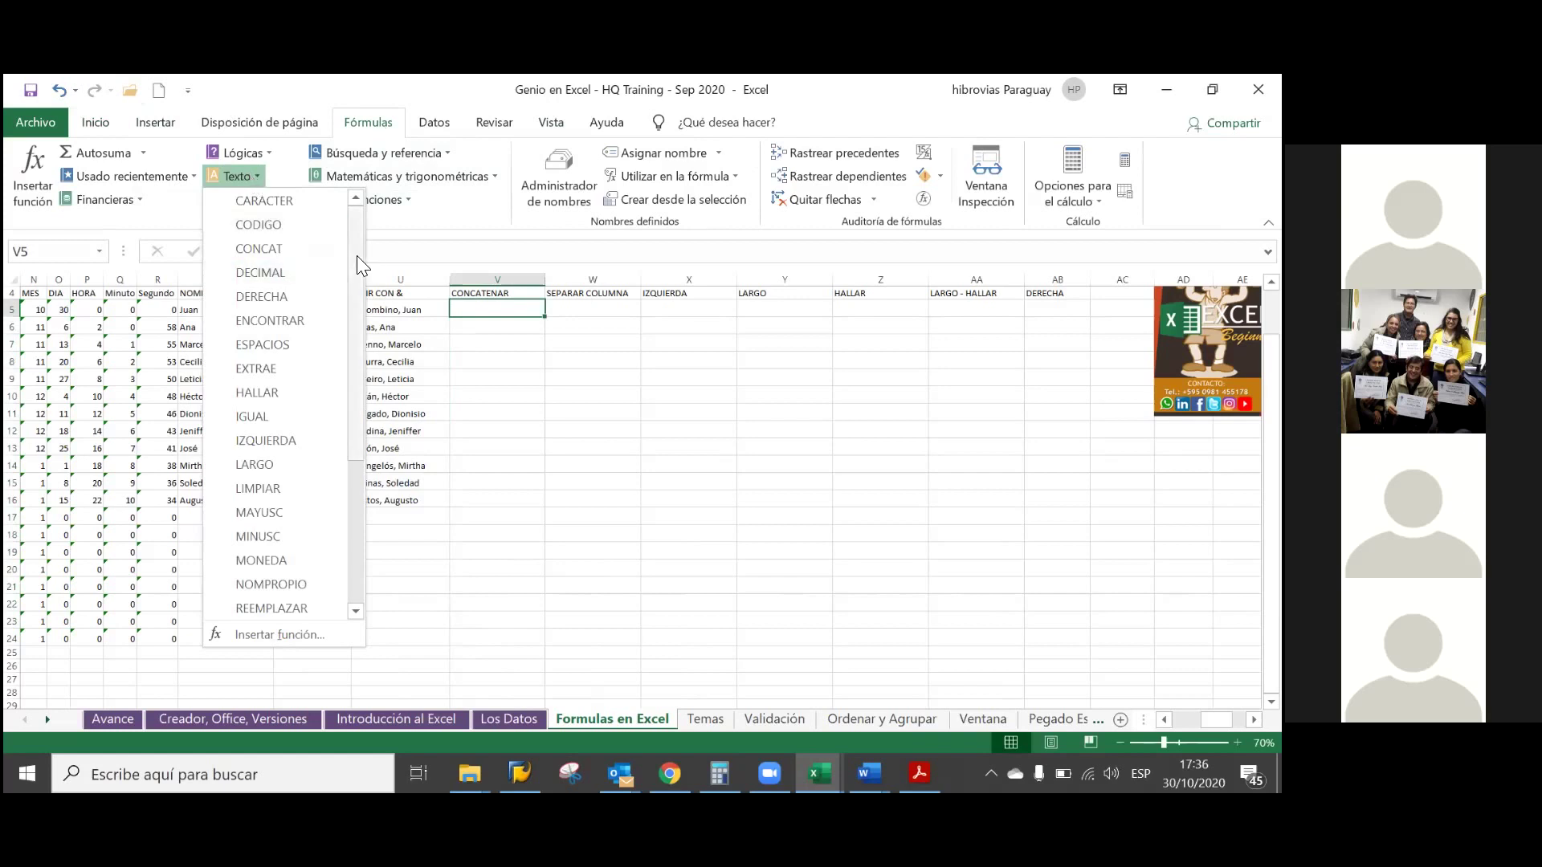
left_click(292, 252)
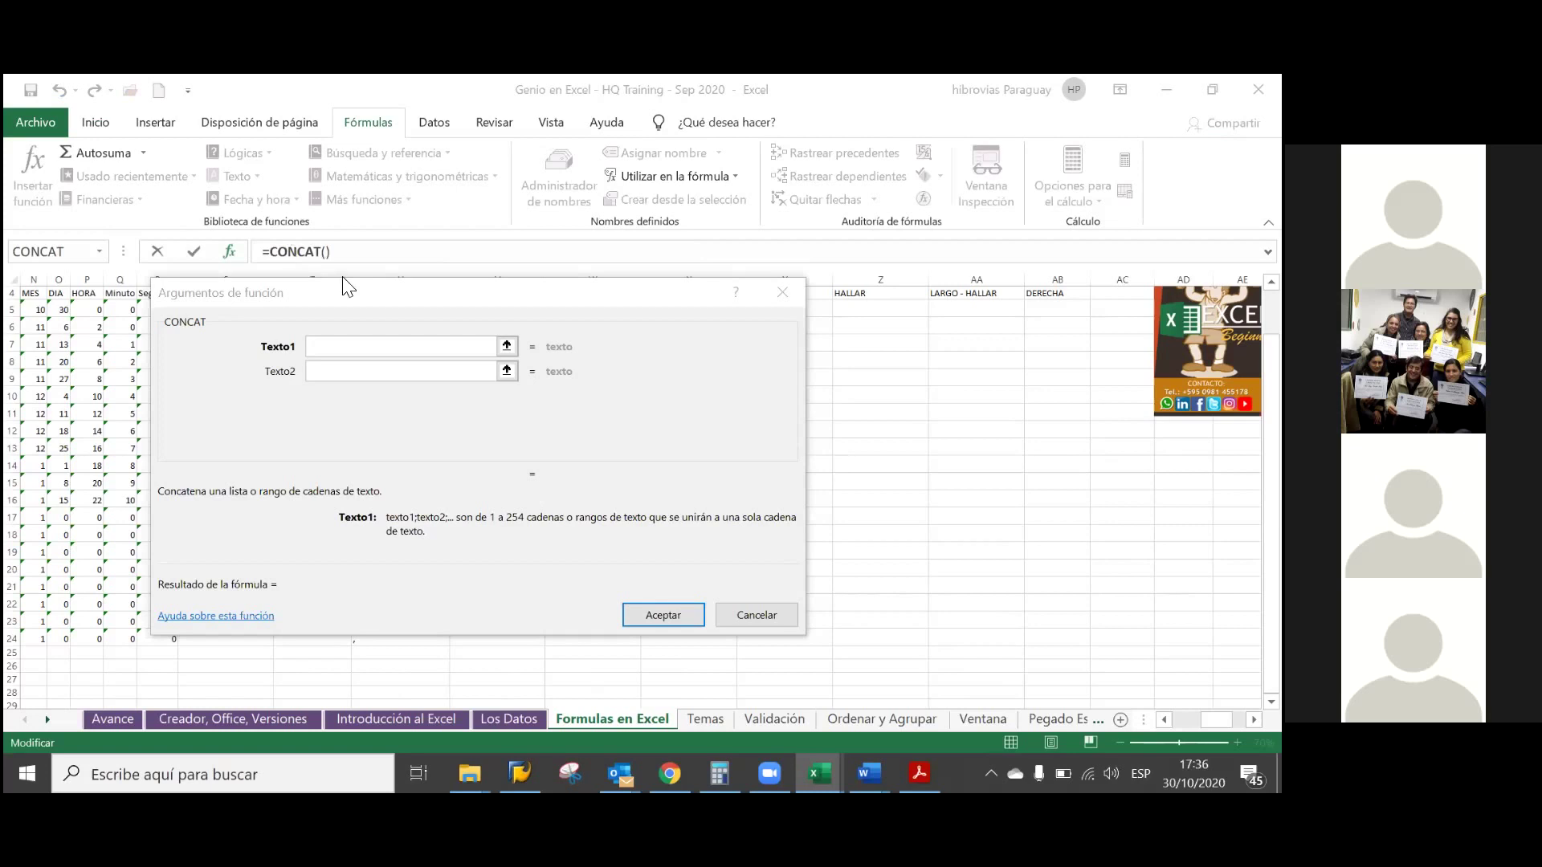
- Set CONCAT's first text argument to S5 and pick T5 for the second
left_click(400, 350)
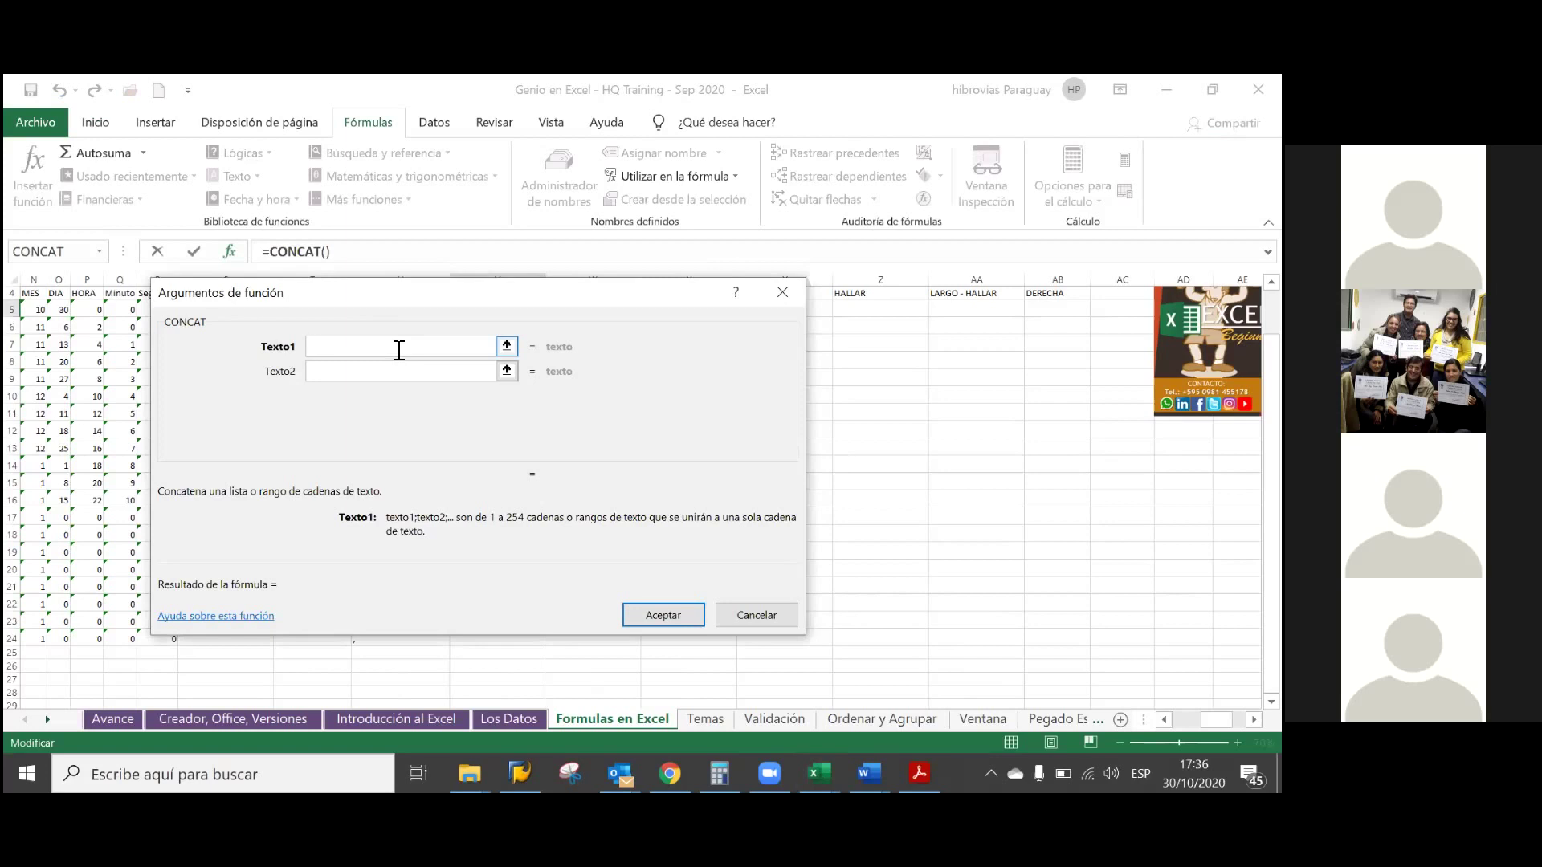
left_click(507, 348)
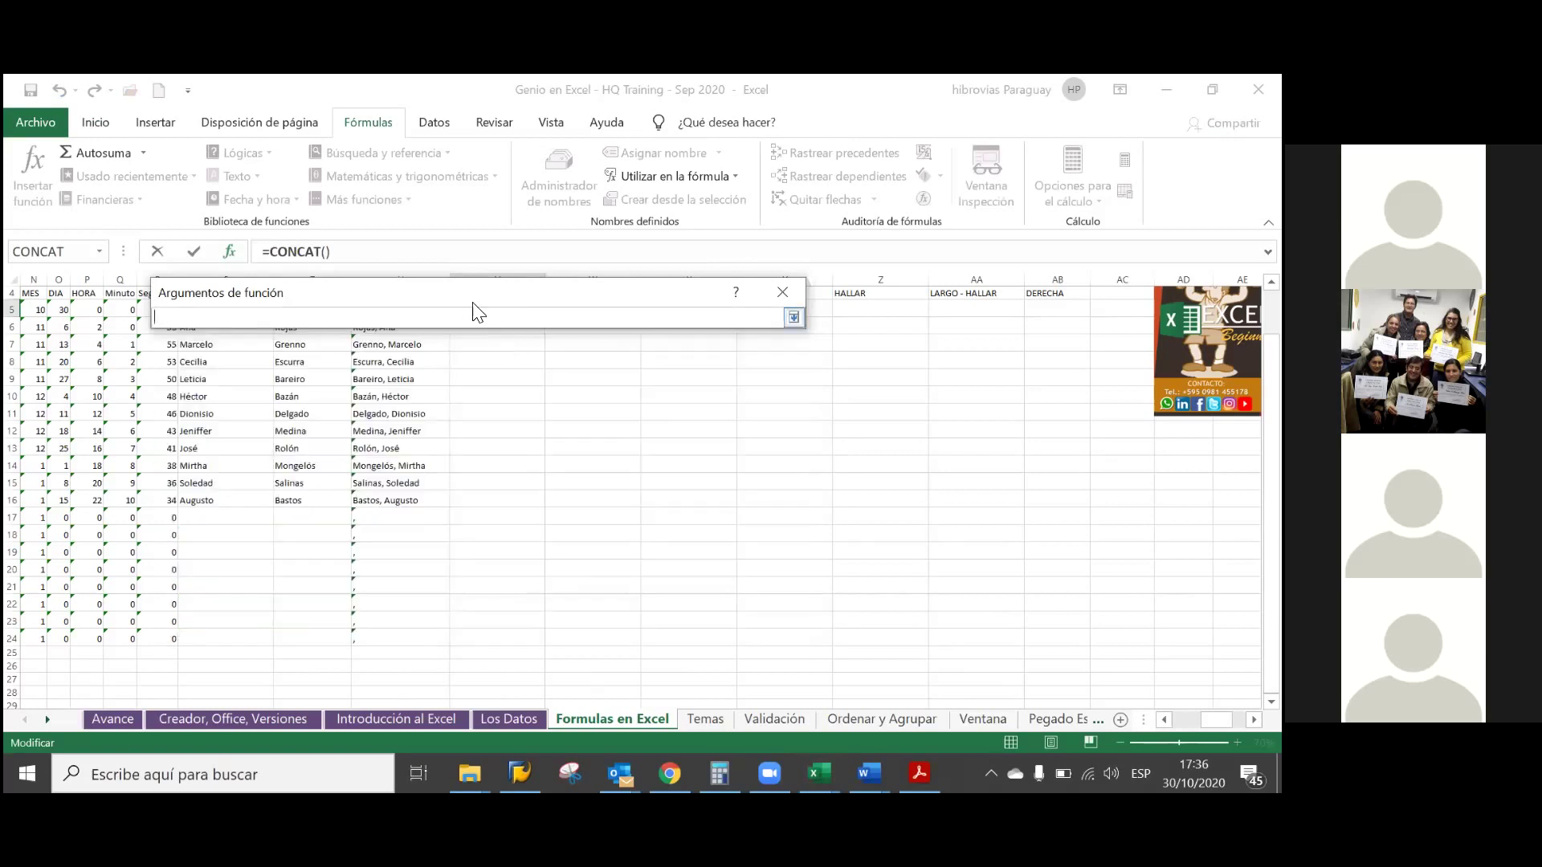
left_click_drag(466, 287, 465, 200)
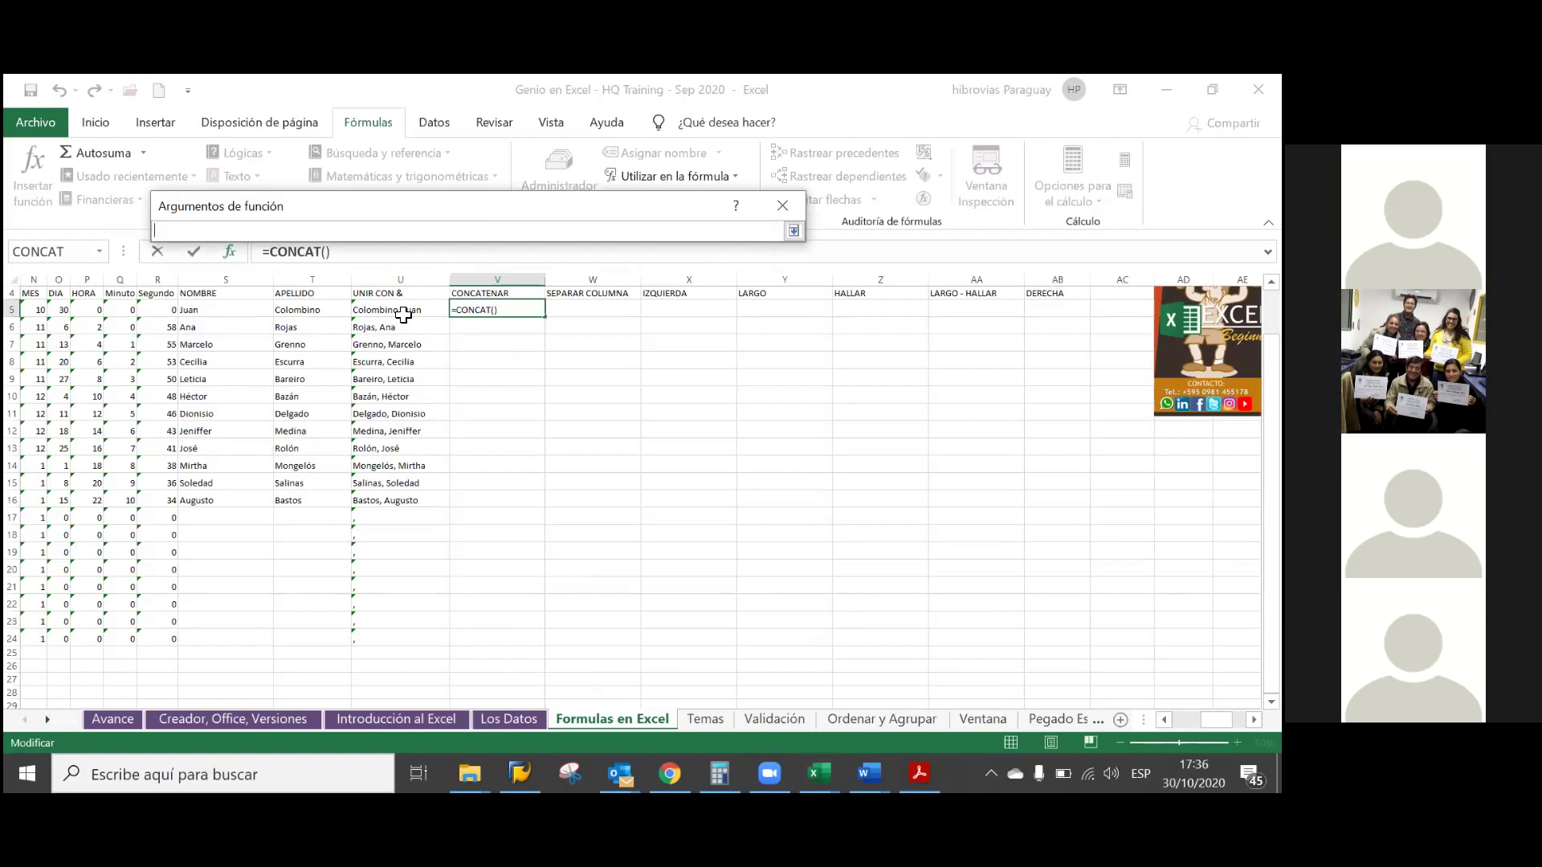
left_click(214, 312)
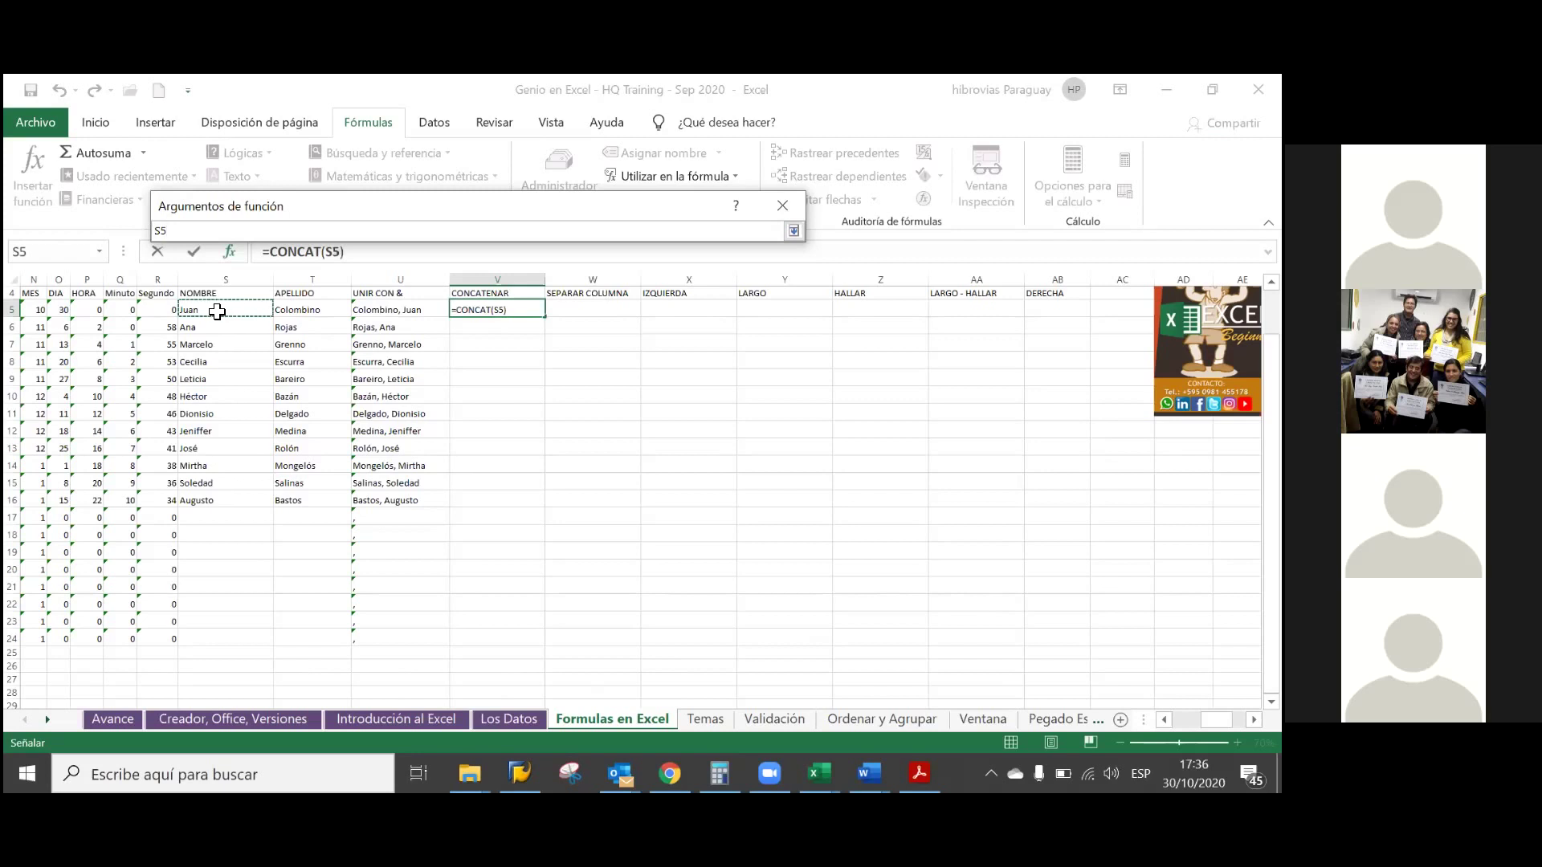
key("Return")
left_click(329, 283)
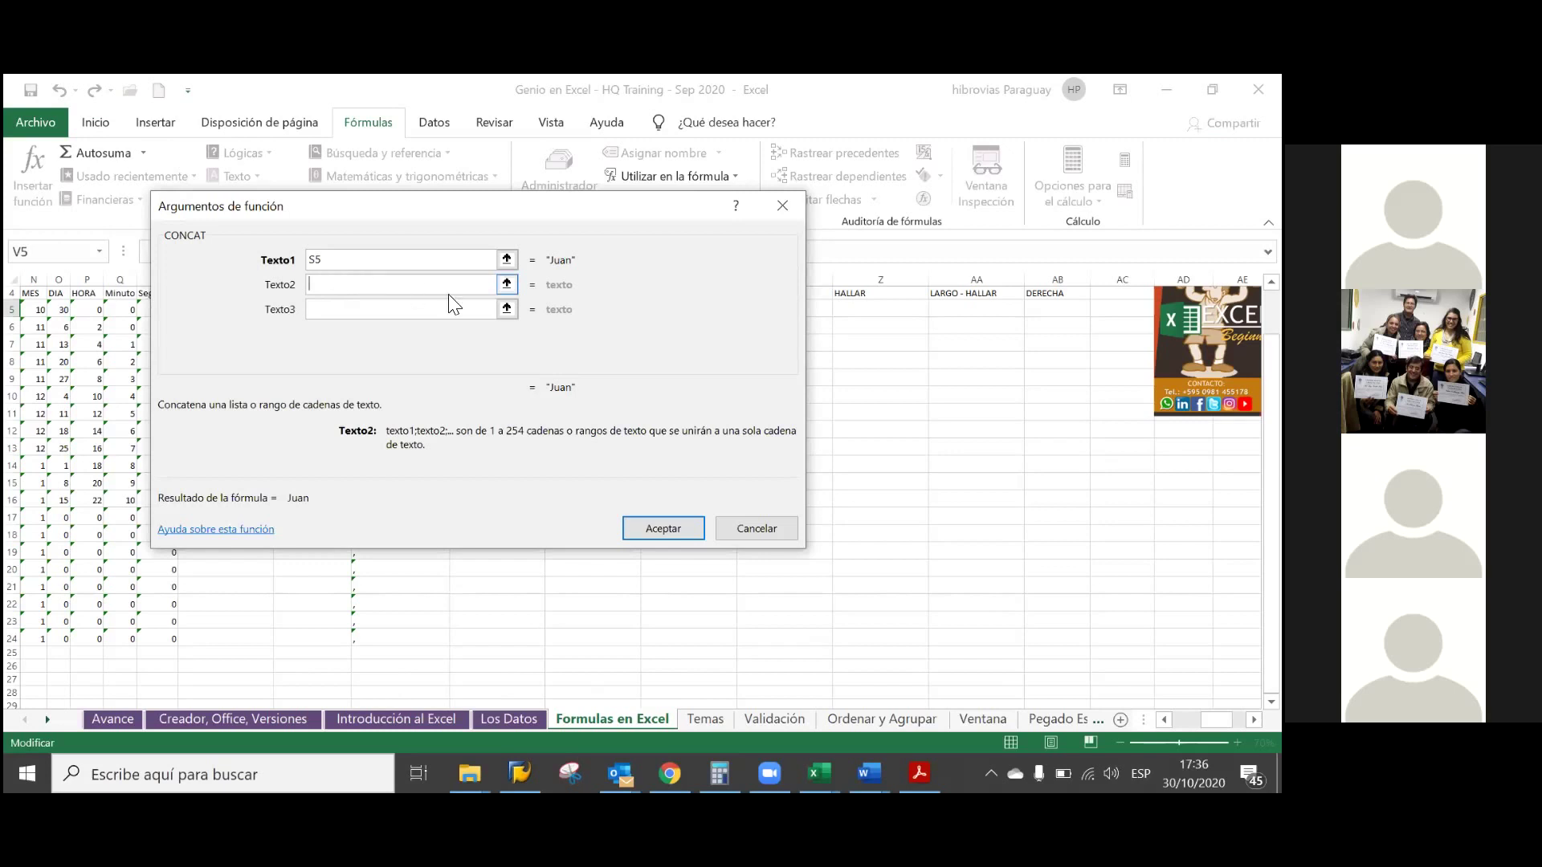
left_click(507, 285)
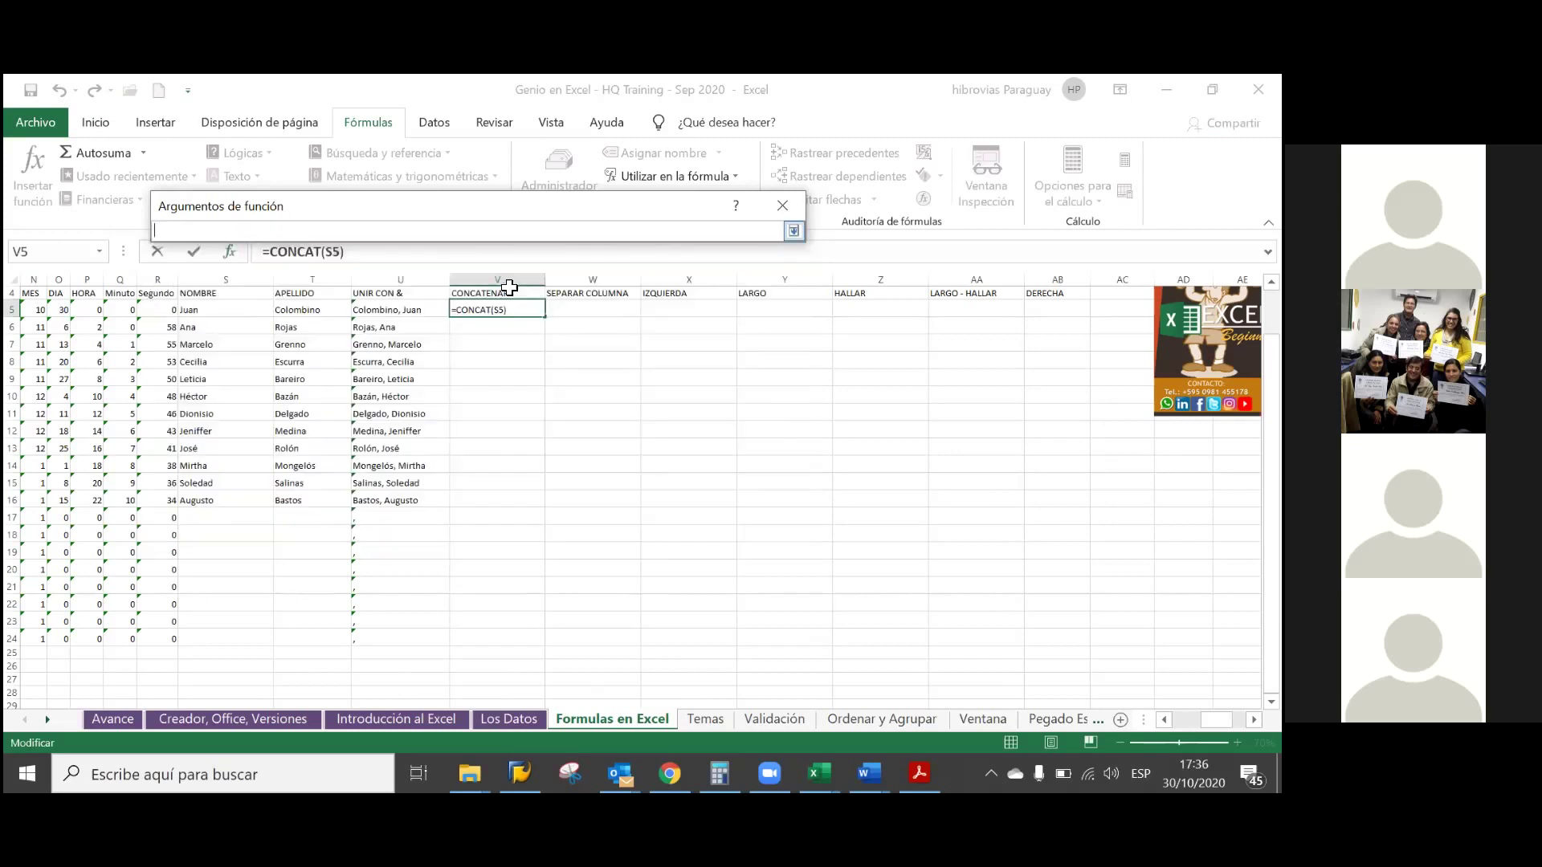
left_click(310, 315)
key("Return")
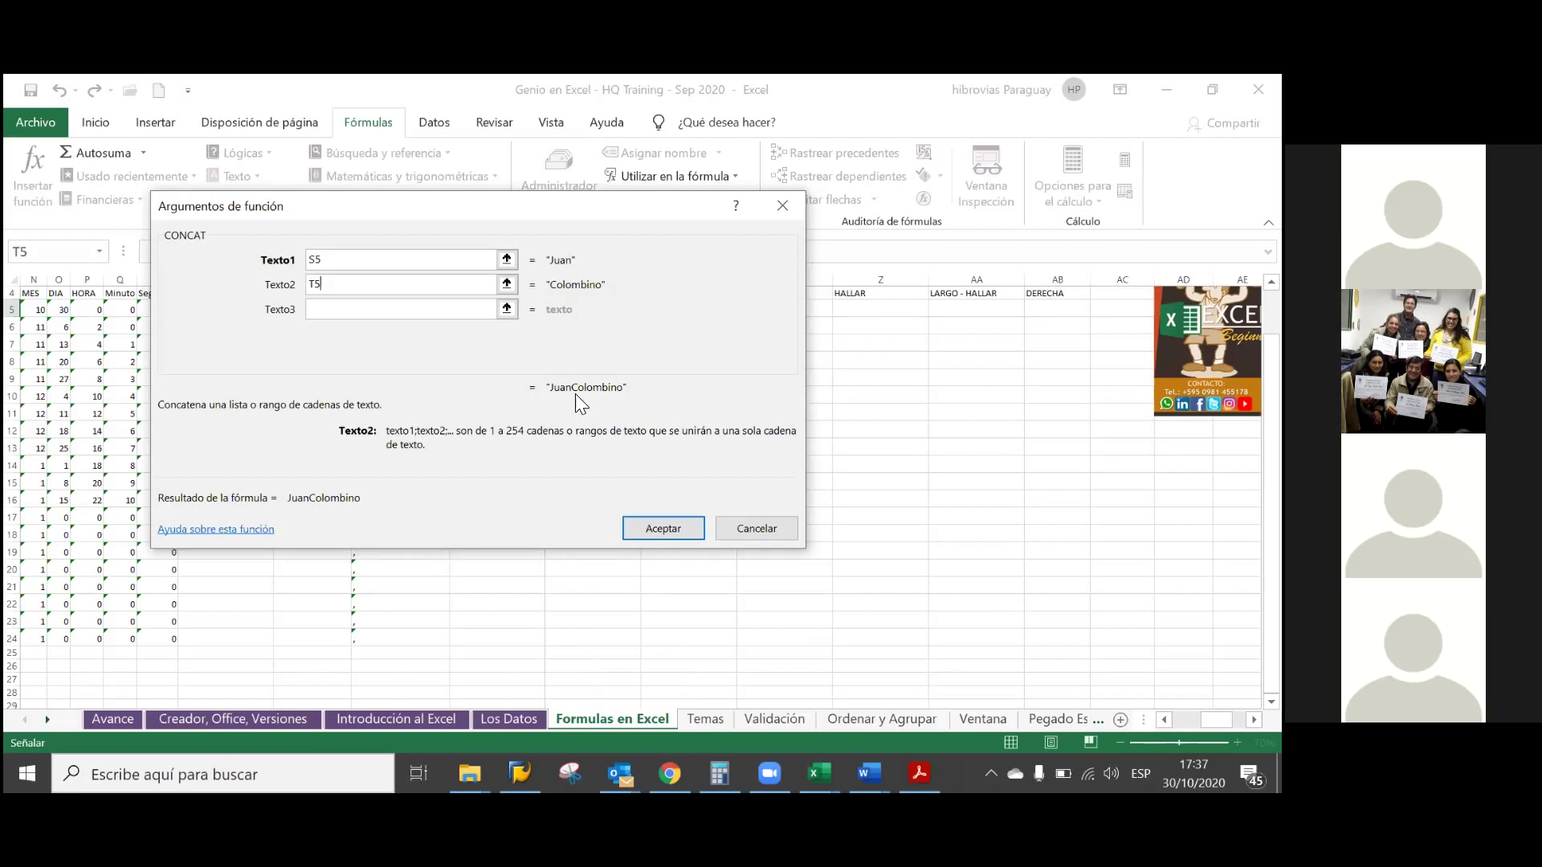
- Make the second argument a space and the third T5, giving =CONCAT(S5;" ";T5)
key("BackSpace")
key("BackSpace")
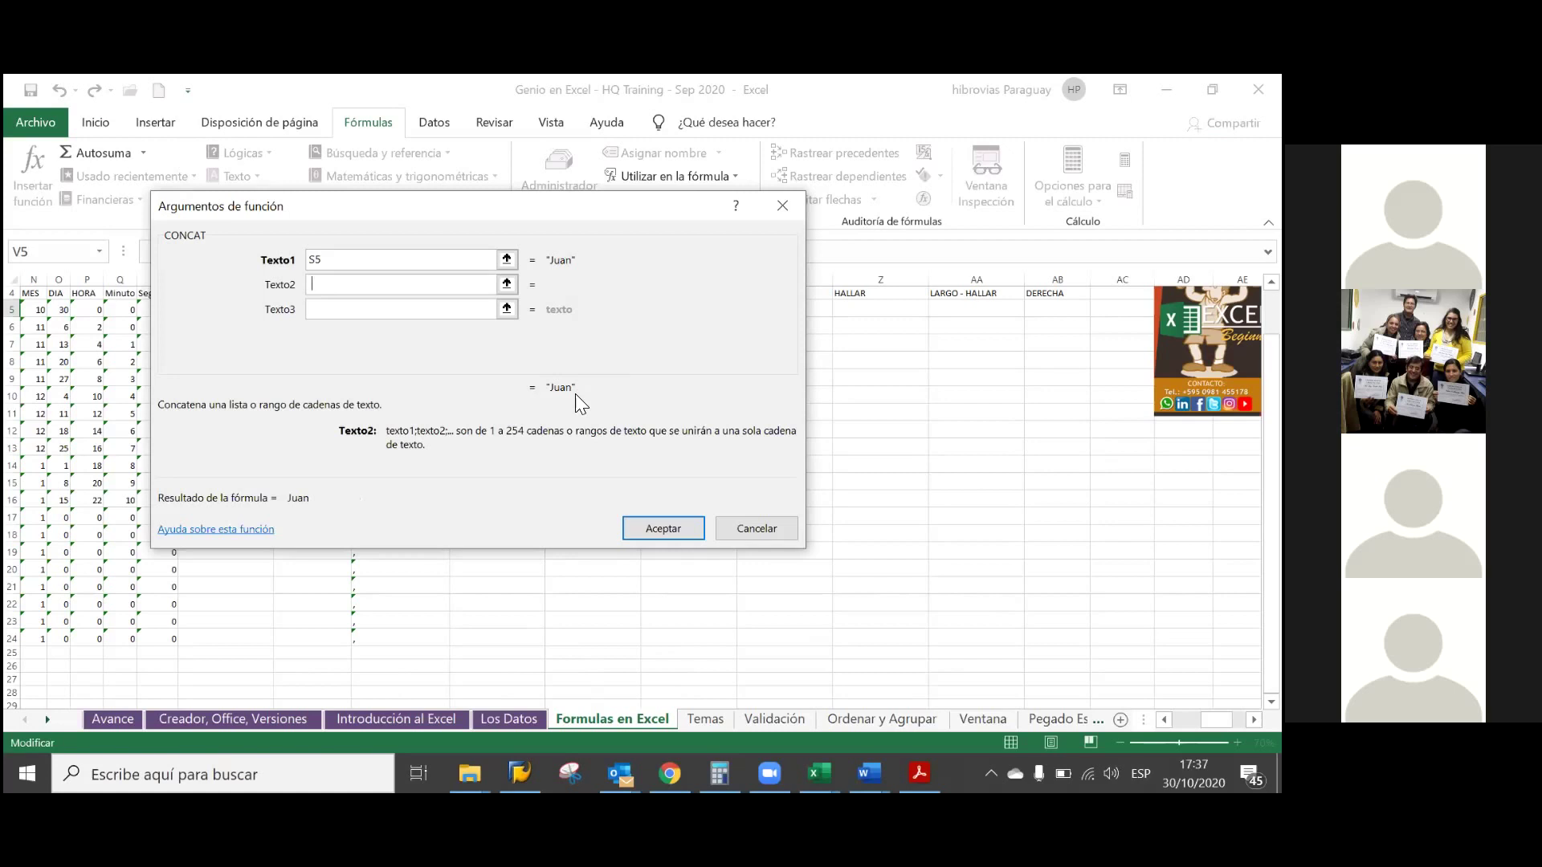
type("t5")
key("BackSpace")
key("BackSpace")
left_click(399, 308)
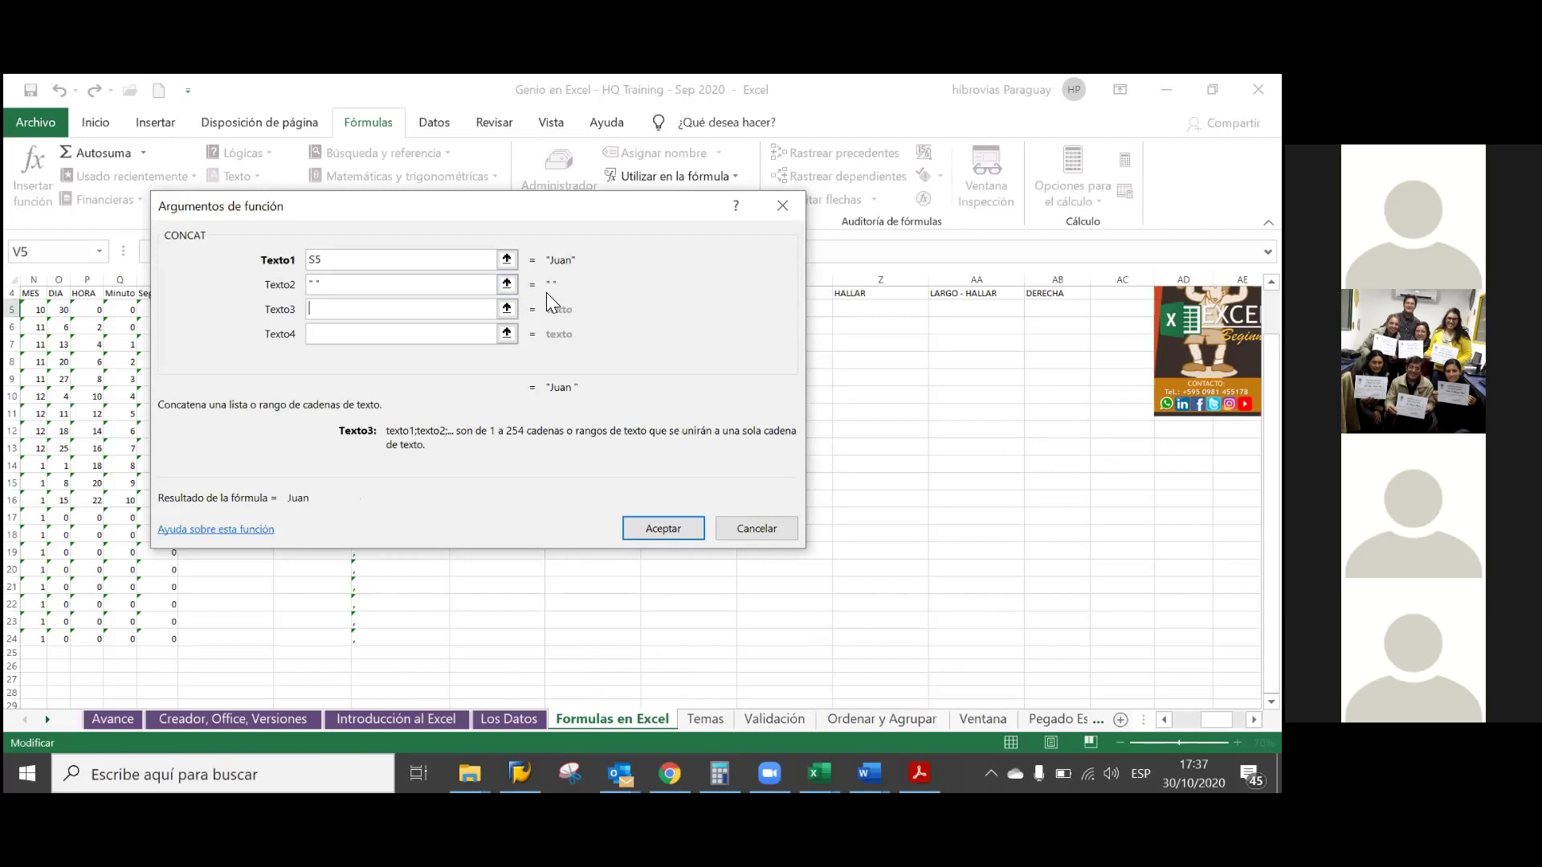
left_click(391, 312)
type("t5")
left_click(666, 528)
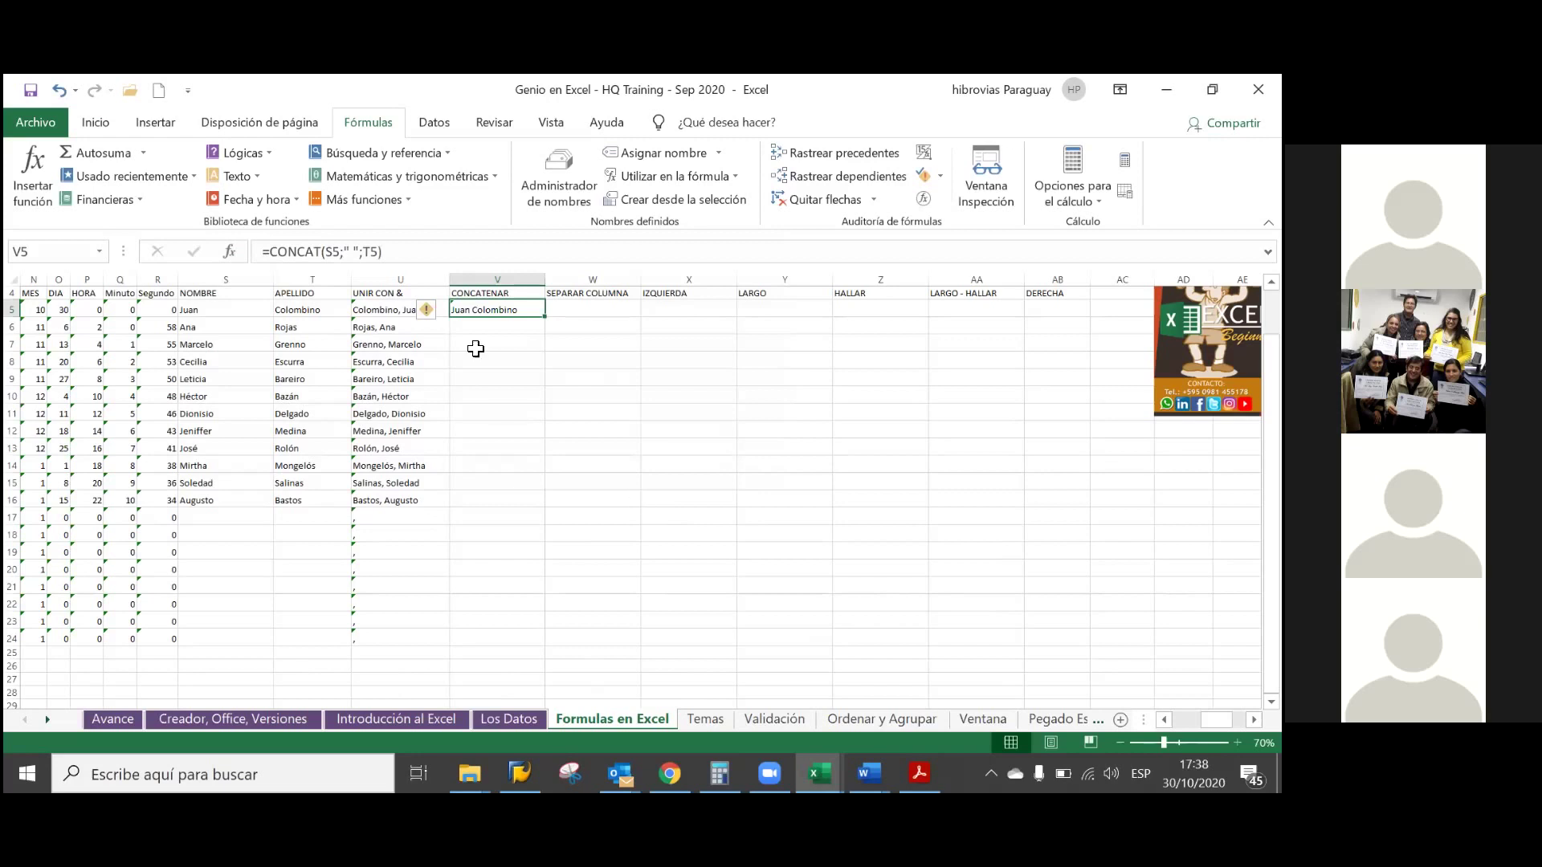
- Fill V5's CONCAT formula down to V24 and save the workbook
double_click(545, 320)
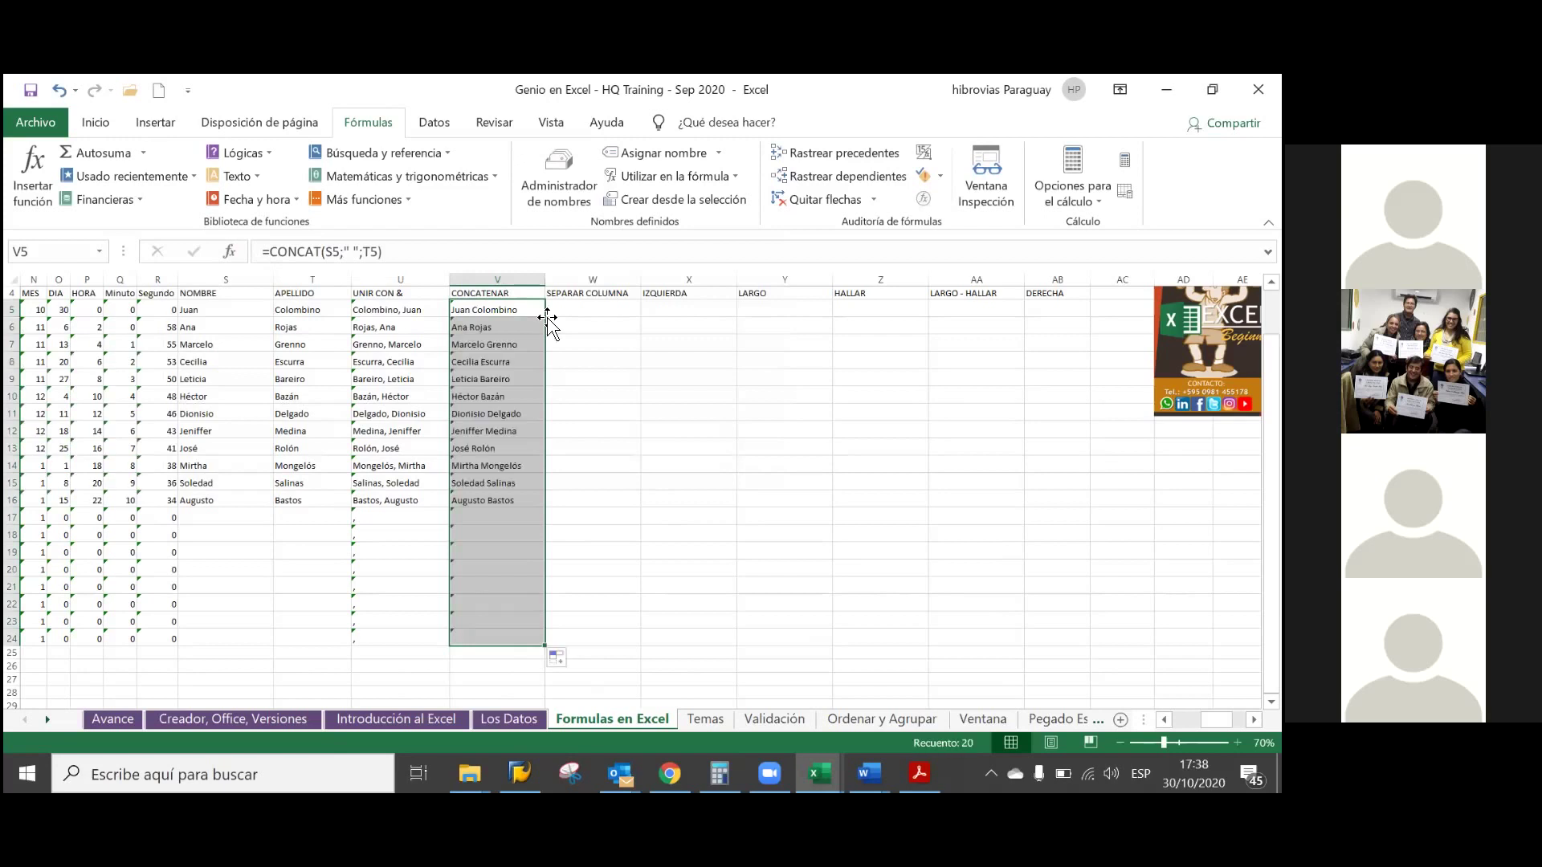
left_click(527, 378)
left_click(500, 313)
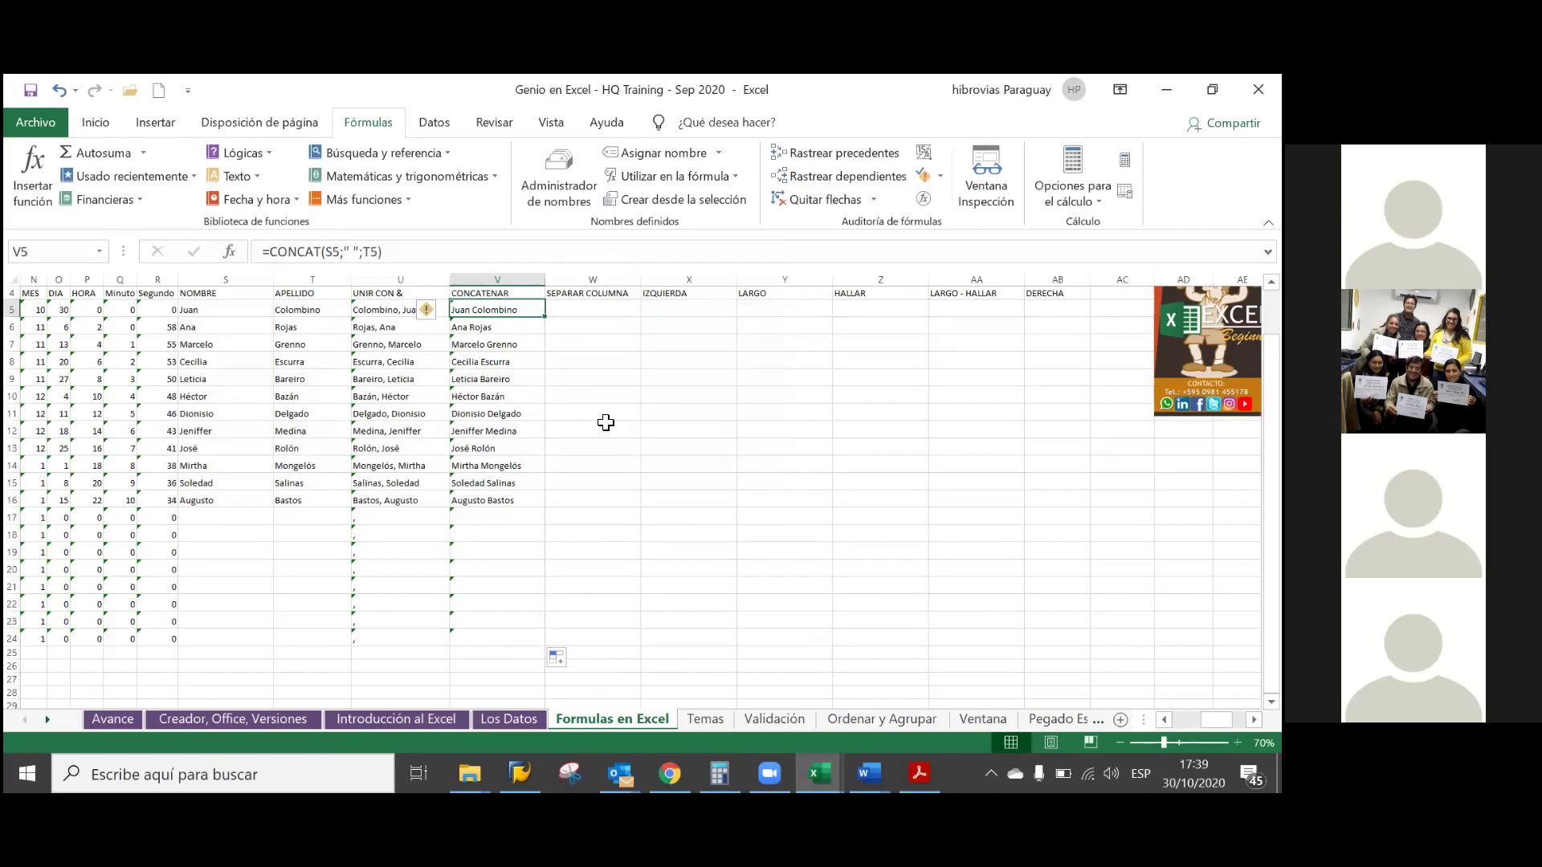
key("ctrl+s")
key("Right")
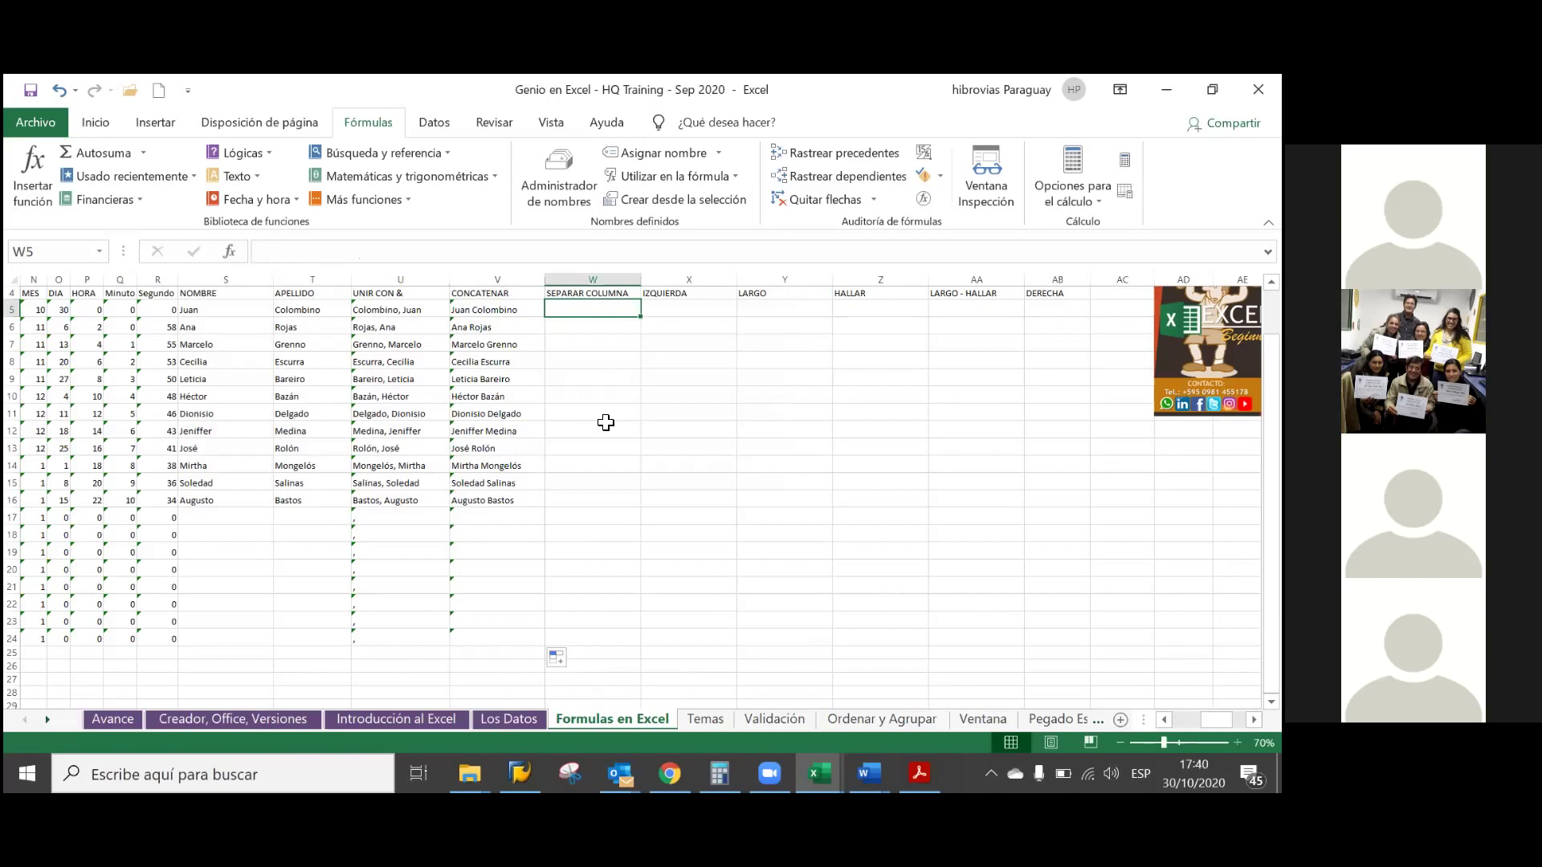
- Copy the joined names in U5:U16 and paste them into W5:W16 as values only
left_click(409, 277)
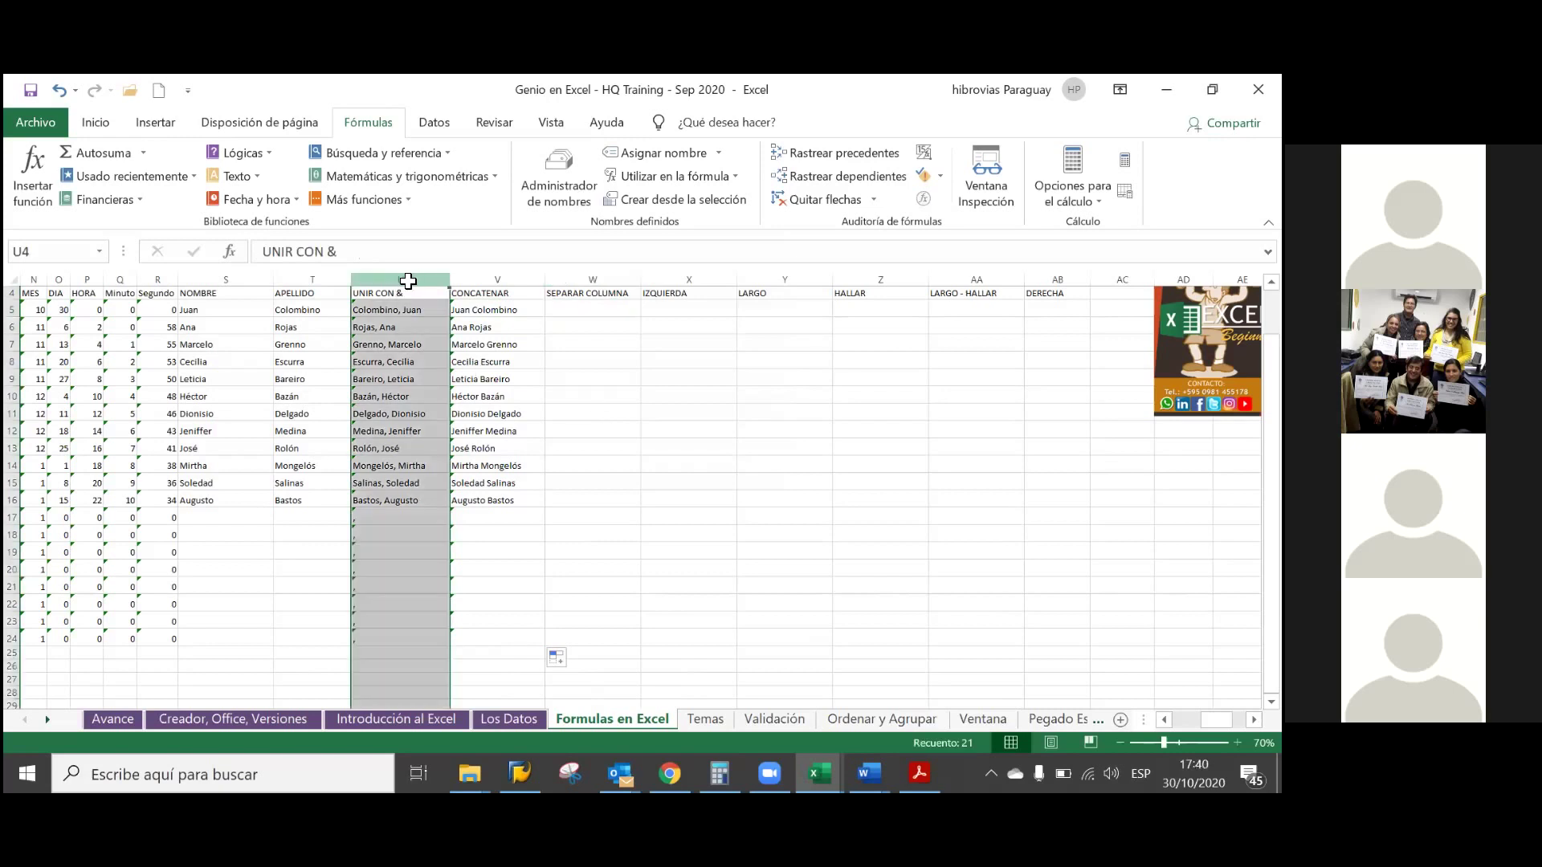
left_click(401, 313)
left_click_drag(402, 309, 402, 327)
left_click_drag(381, 464, 377, 496)
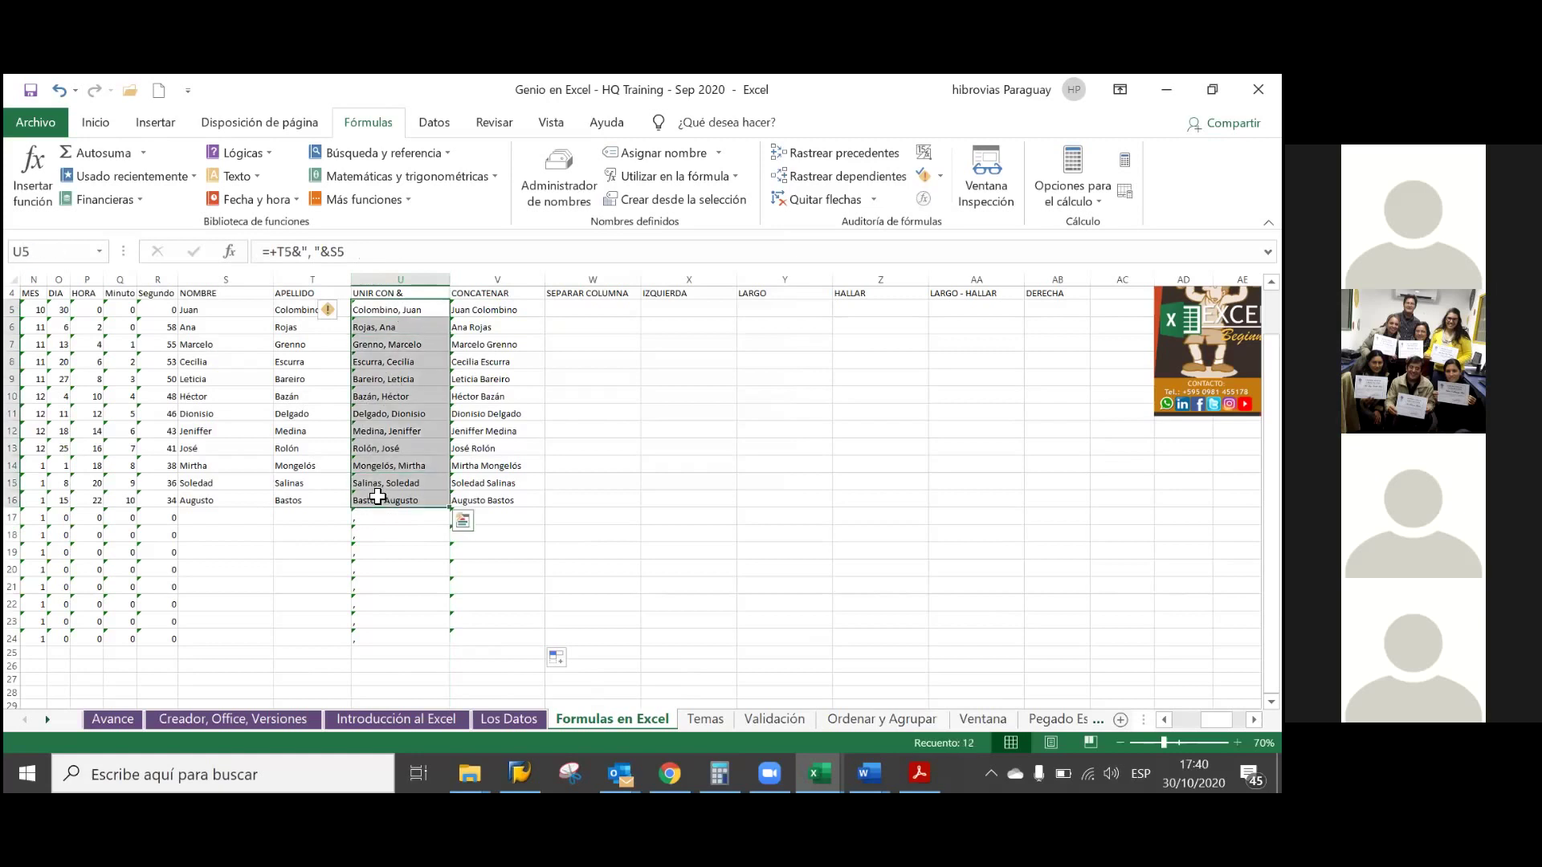
key("ctrl+c")
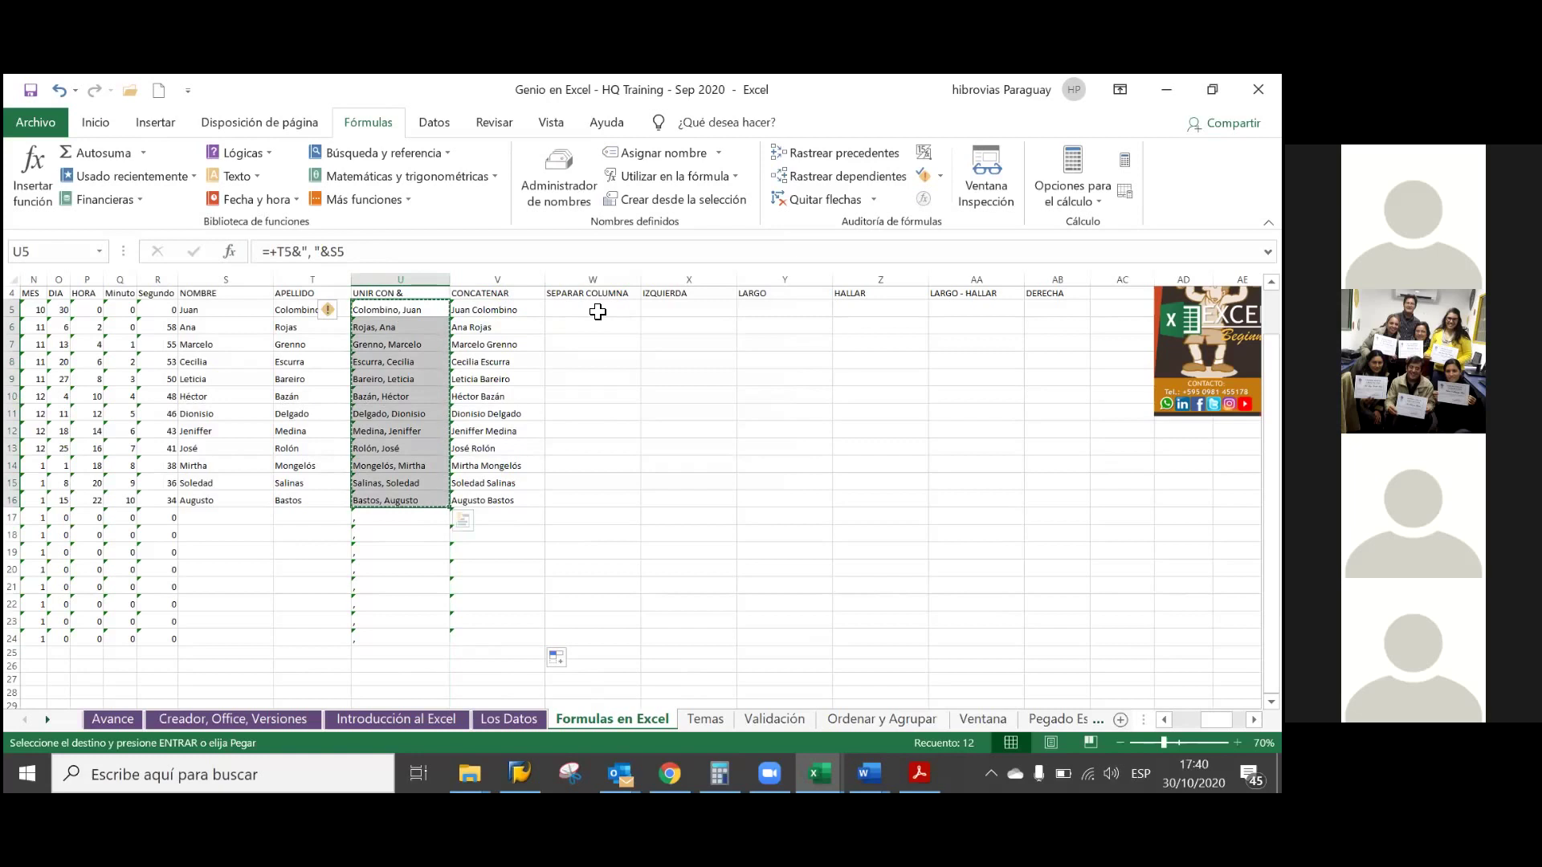
left_click(598, 312)
right_click(597, 311)
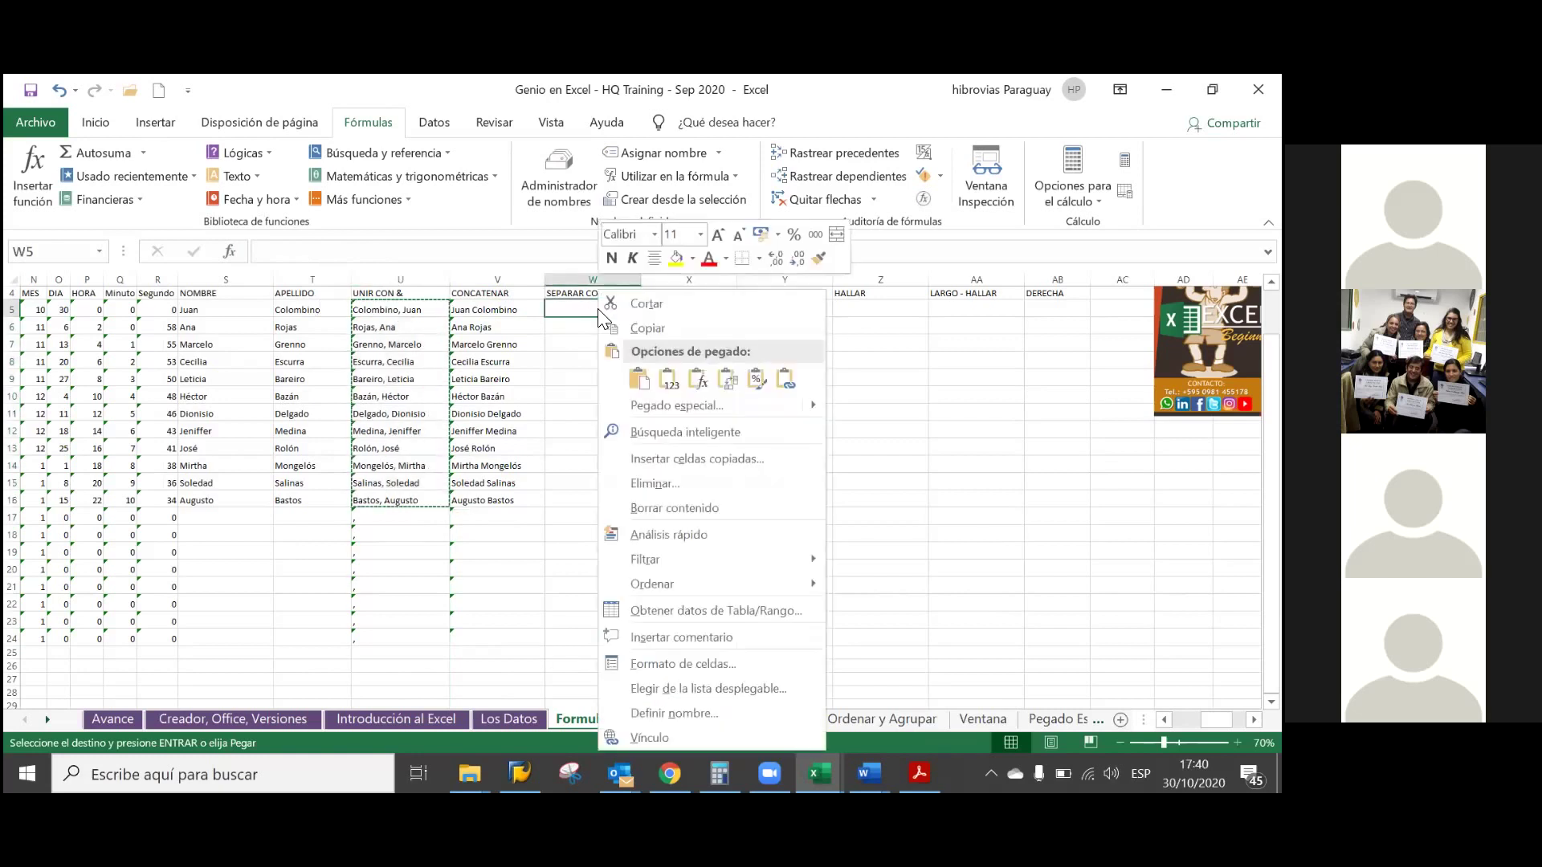
left_click(639, 379)
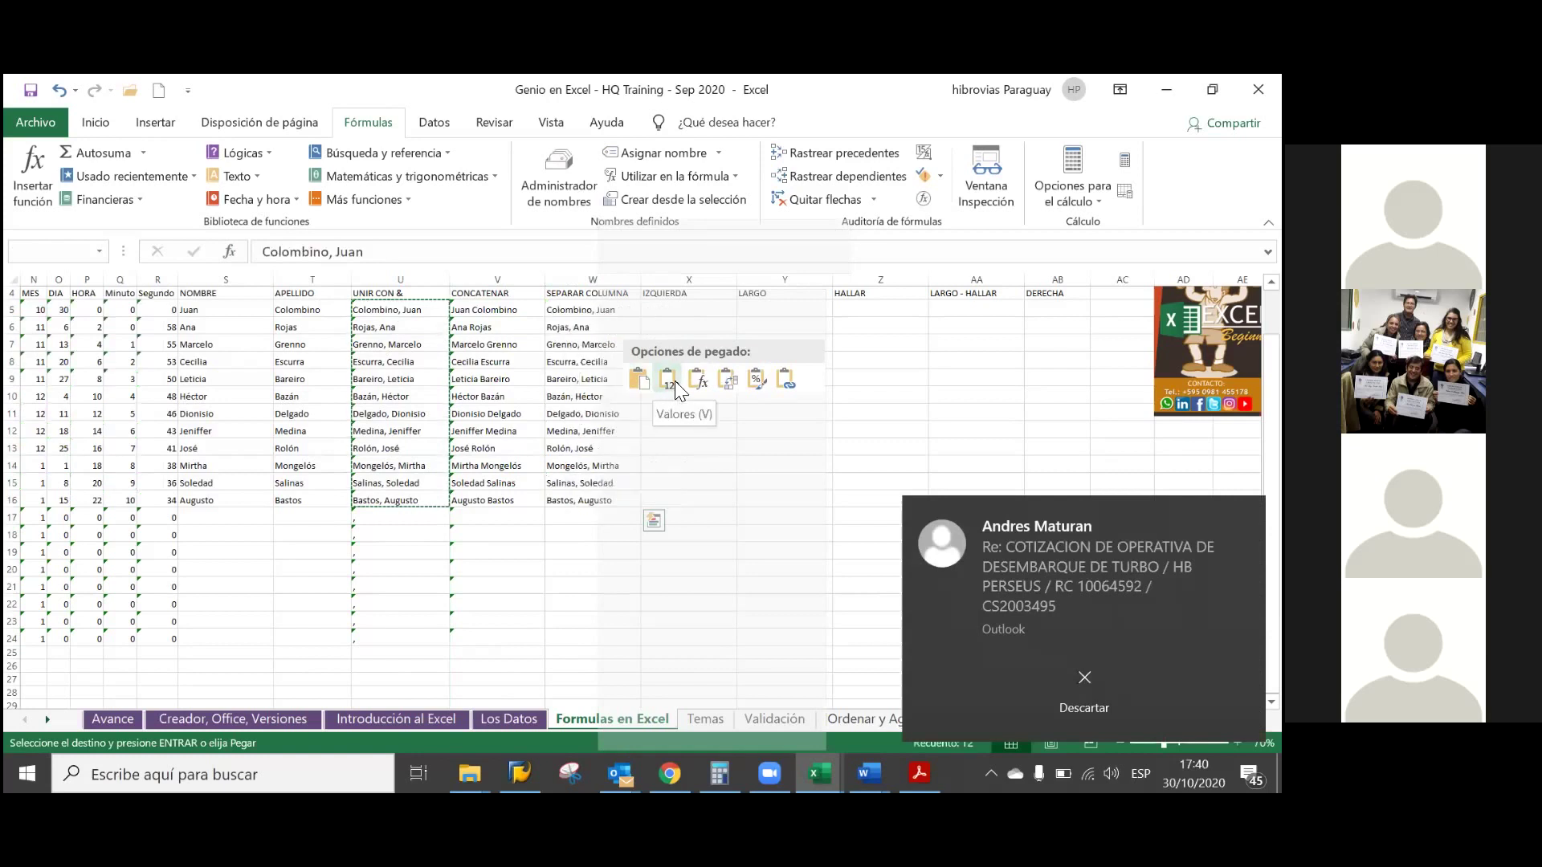
left_click(674, 381)
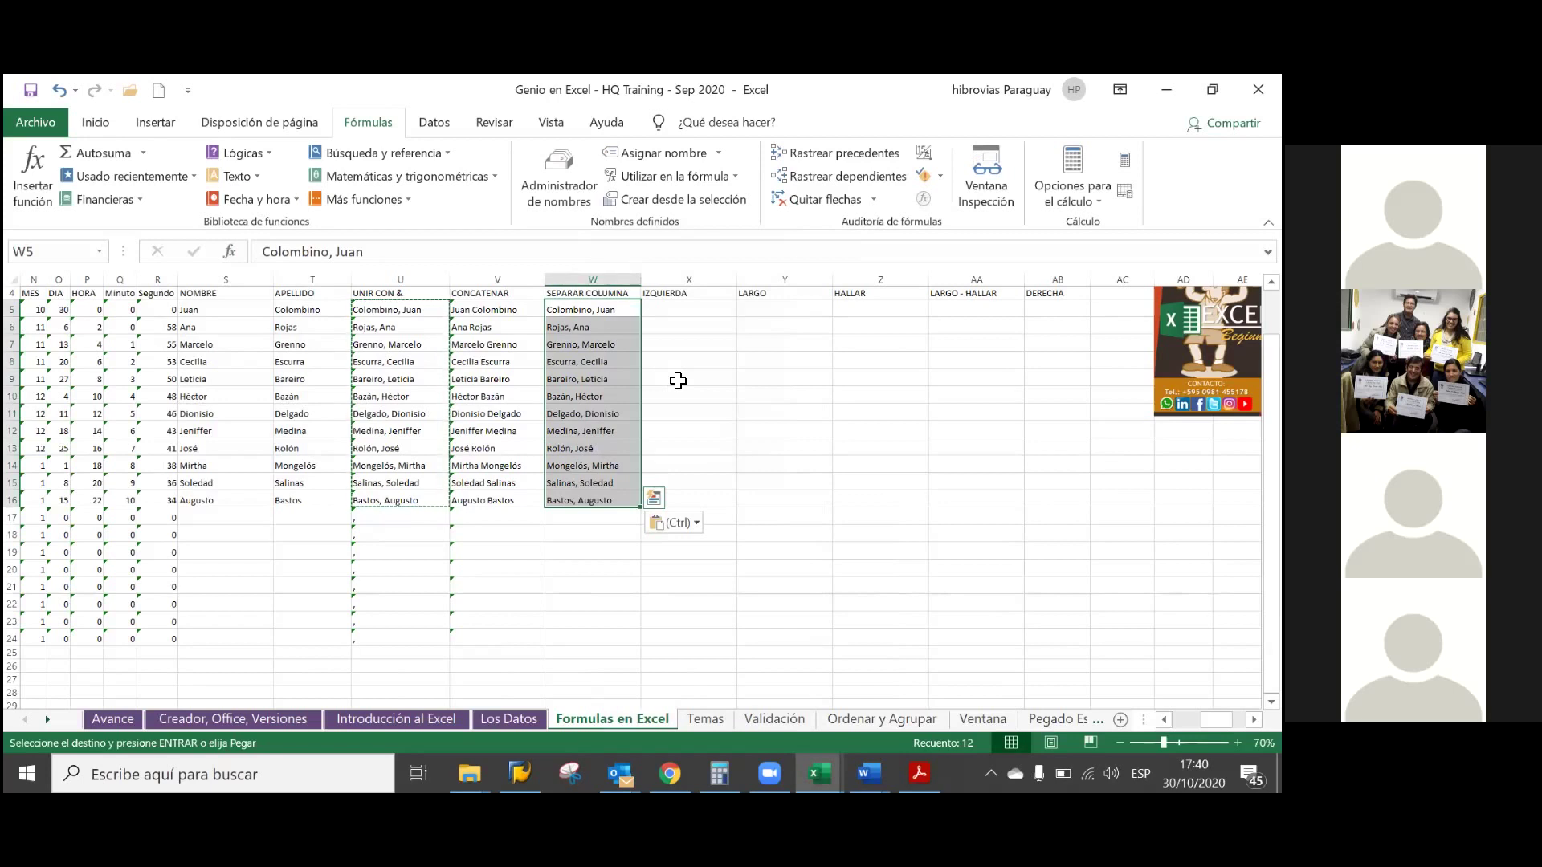
left_click(676, 313)
- Insert a blank column at X and give it the header NOMBRE in X4
key("Escape")
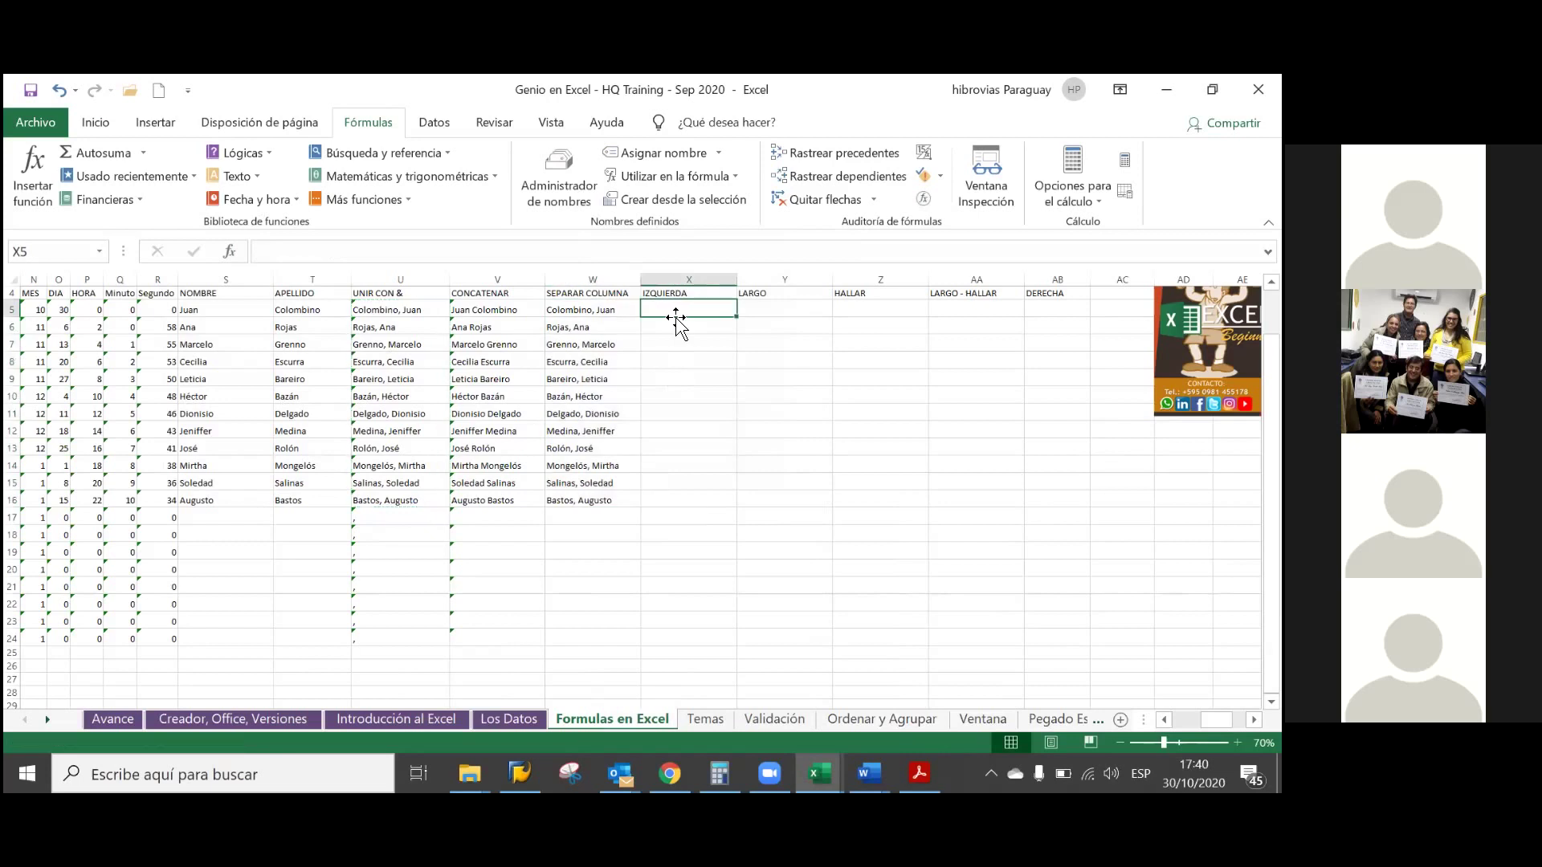
left_click(673, 279)
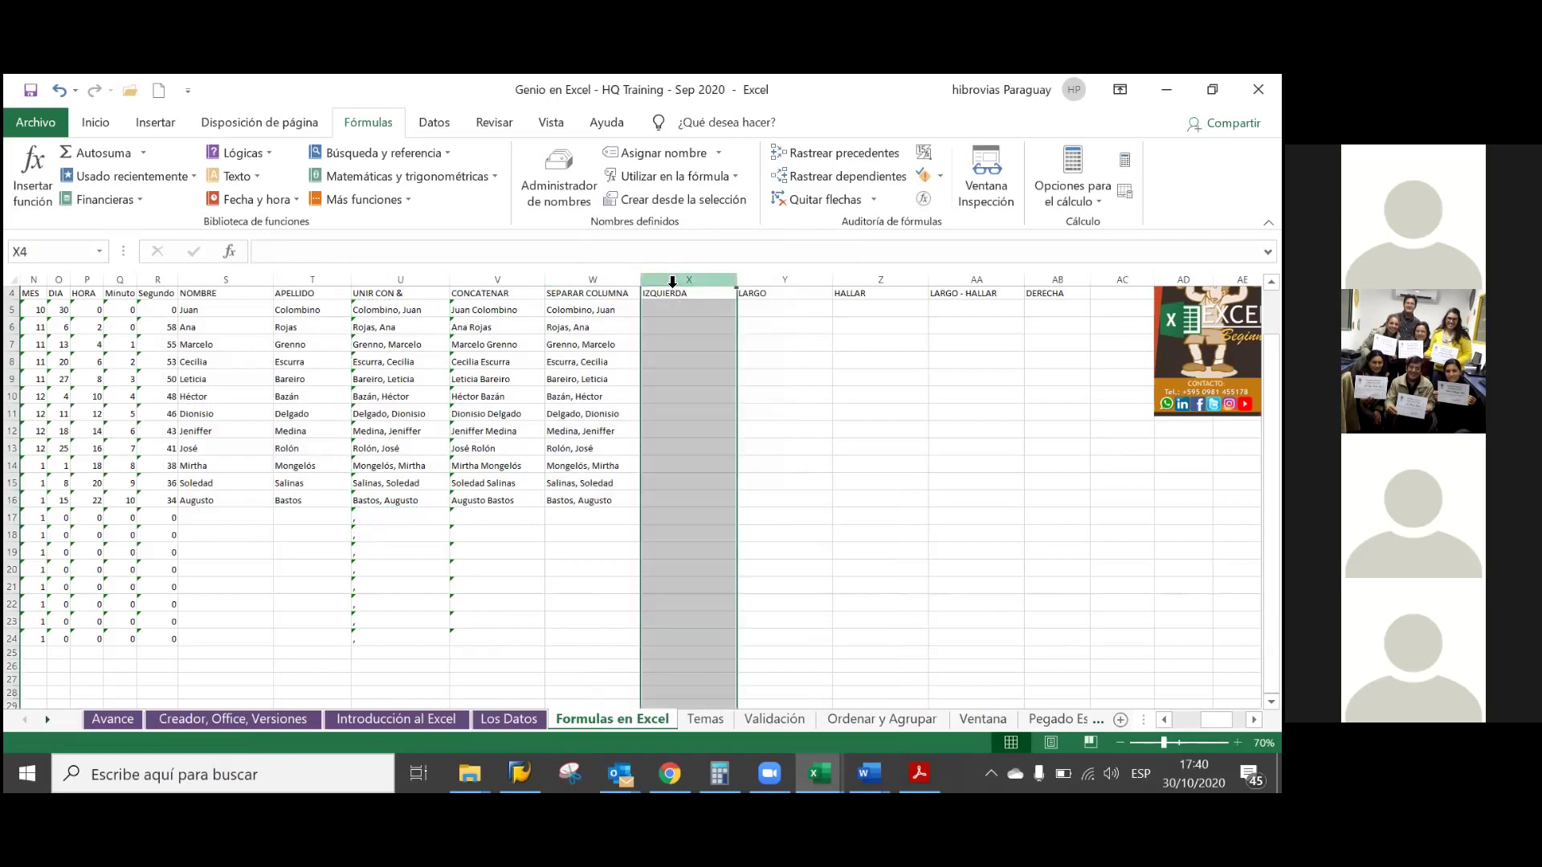
right_click(673, 282)
left_click(729, 430)
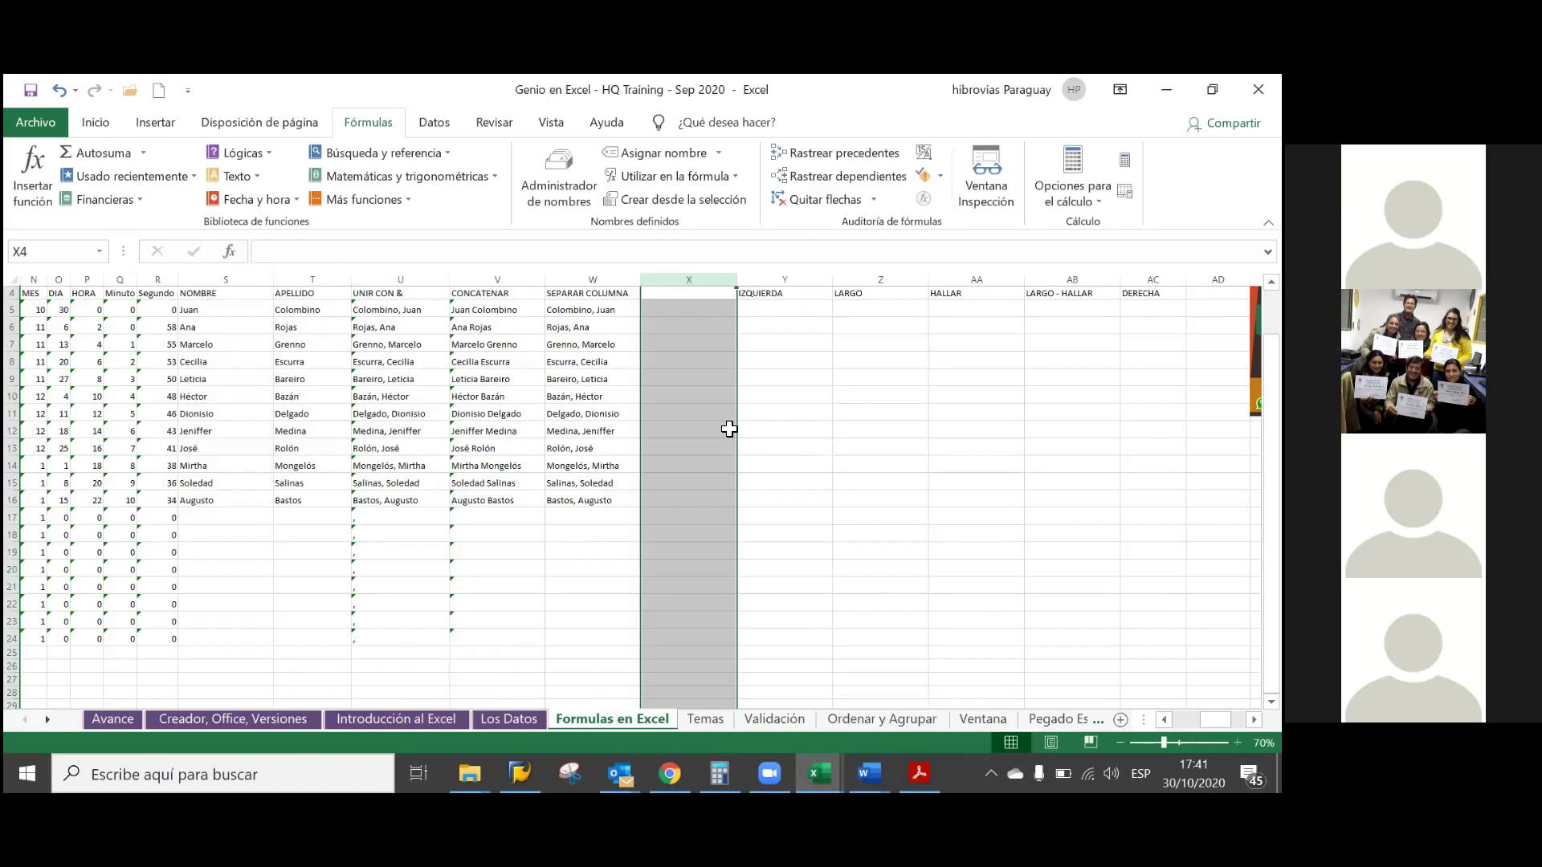
key("Up")
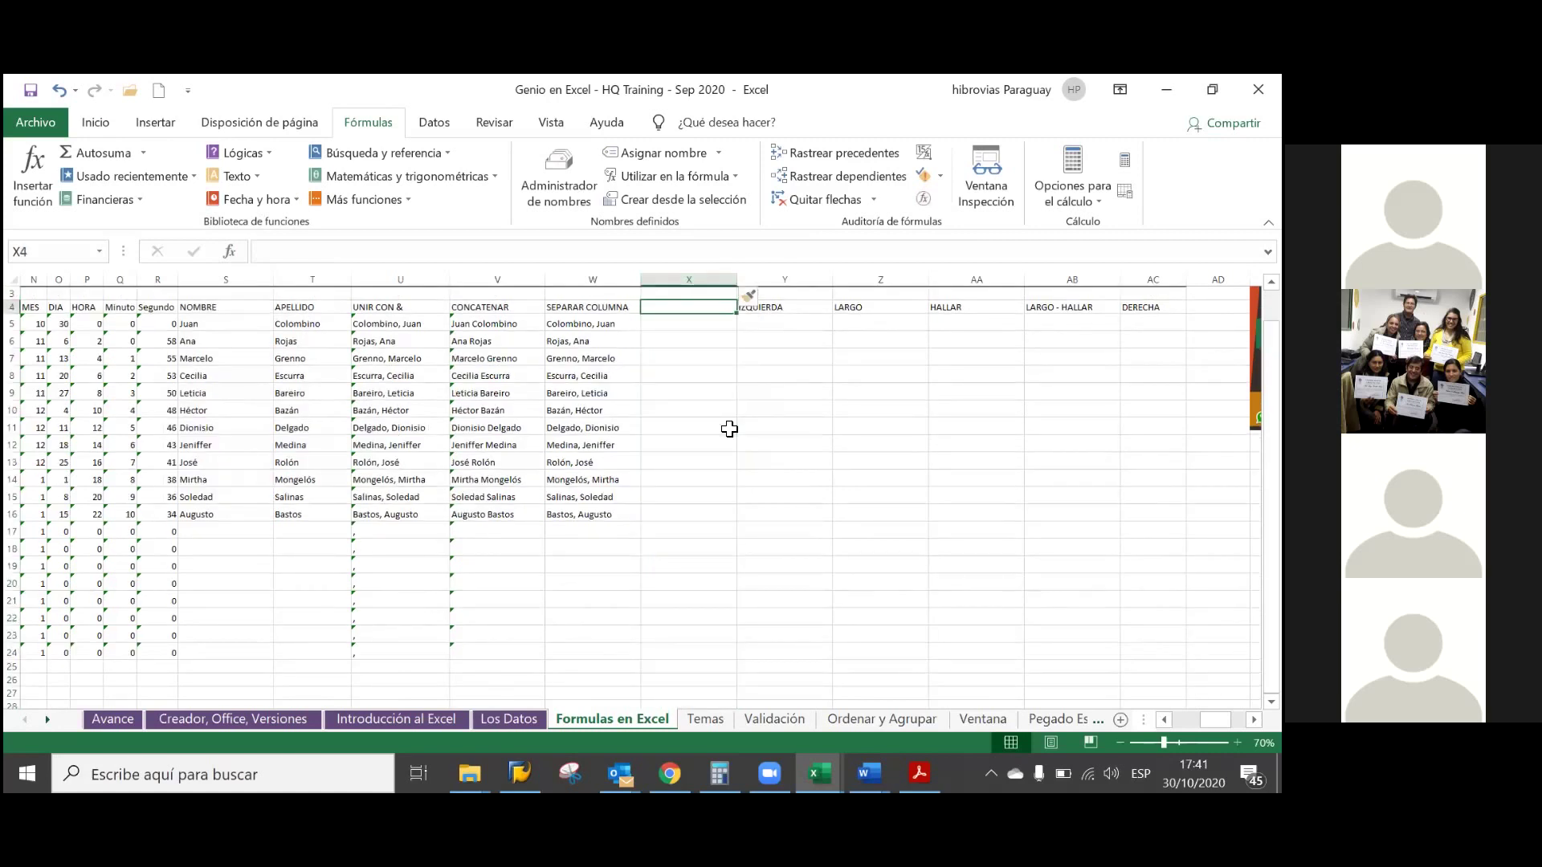
type("NOMBRE")
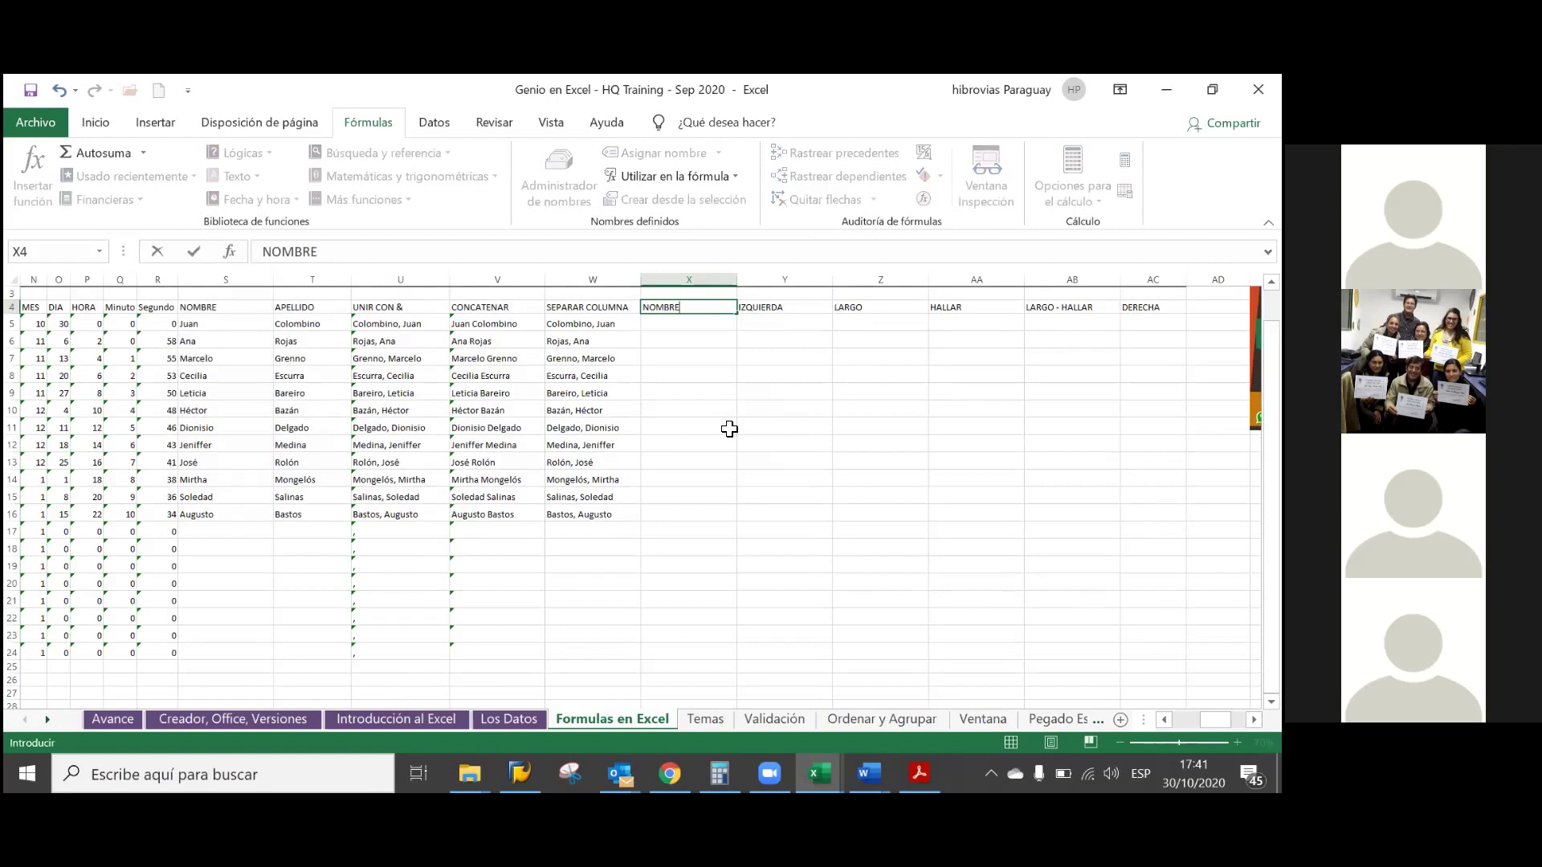
key("Return")
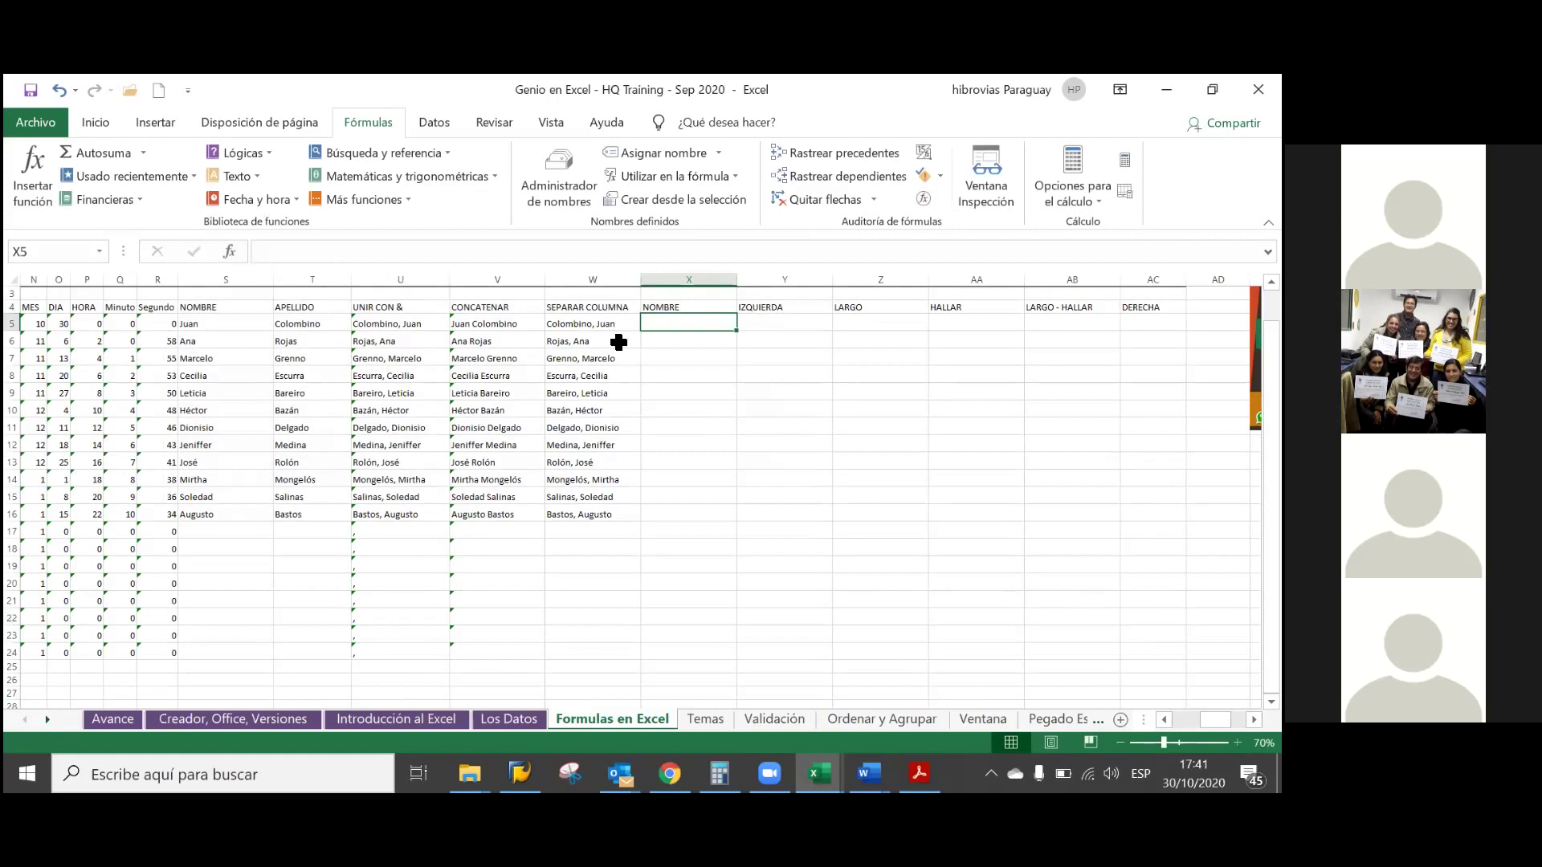
- Select the twelve names in W5:W16 and launch Texto en columnas from the Datos tab
left_click_drag(610, 341, 594, 443)
left_click_drag(596, 325, 583, 512)
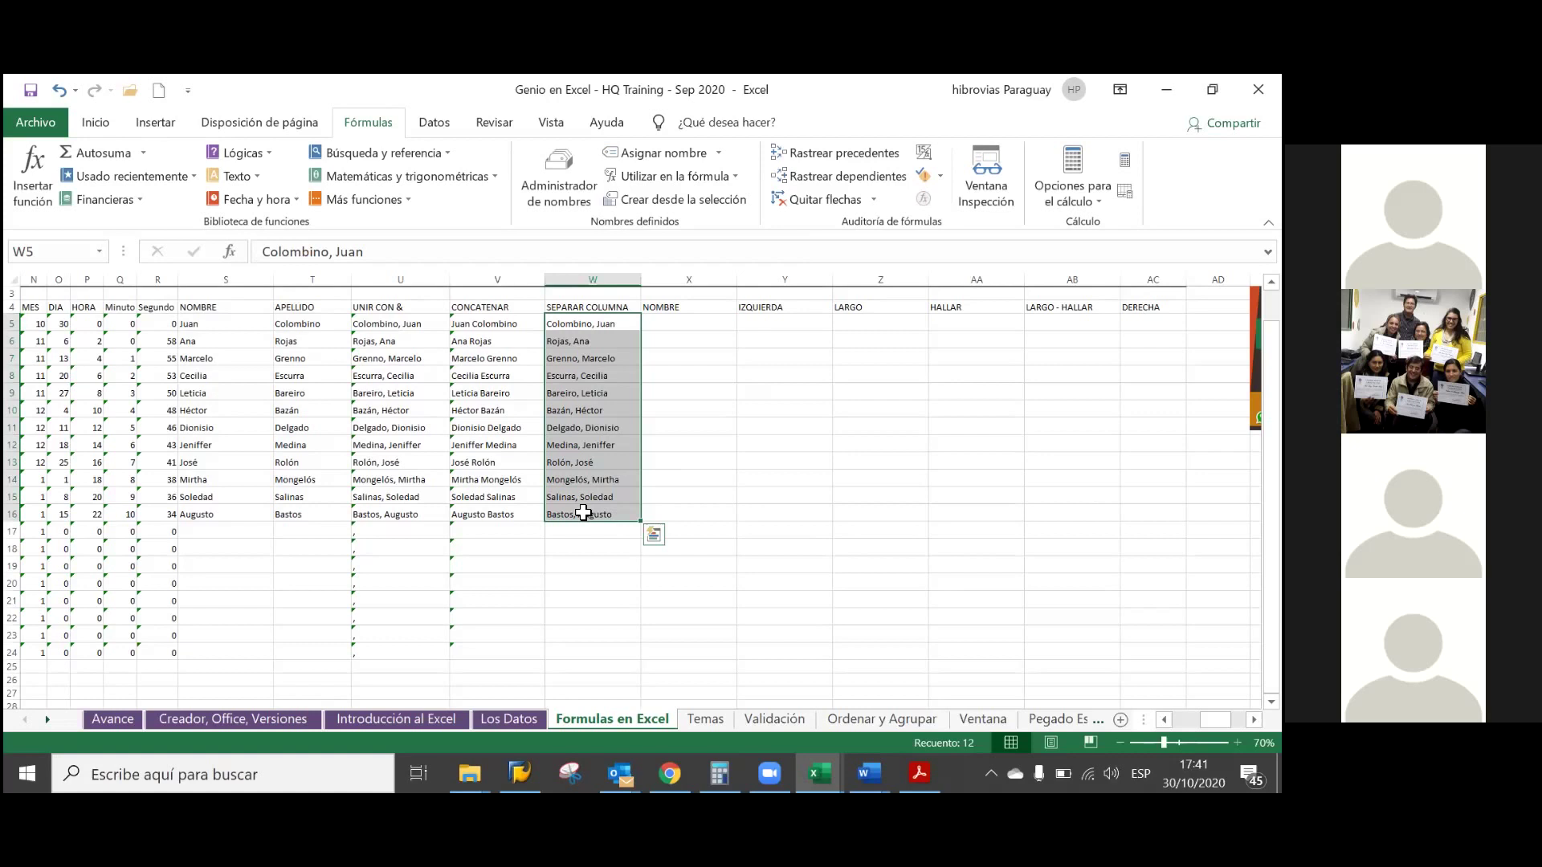
left_click(419, 125)
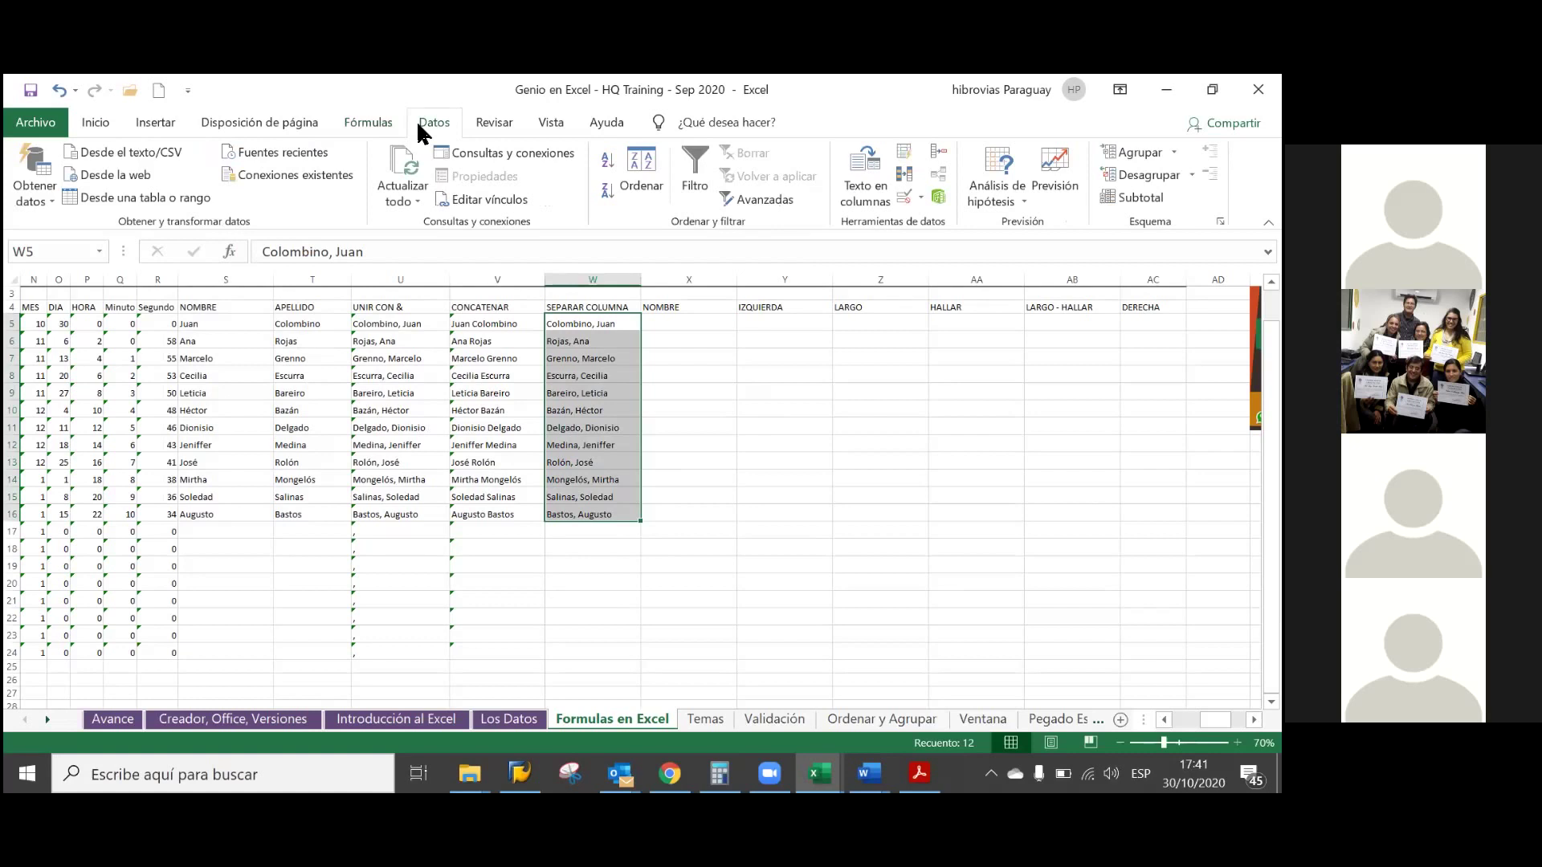
left_click(867, 198)
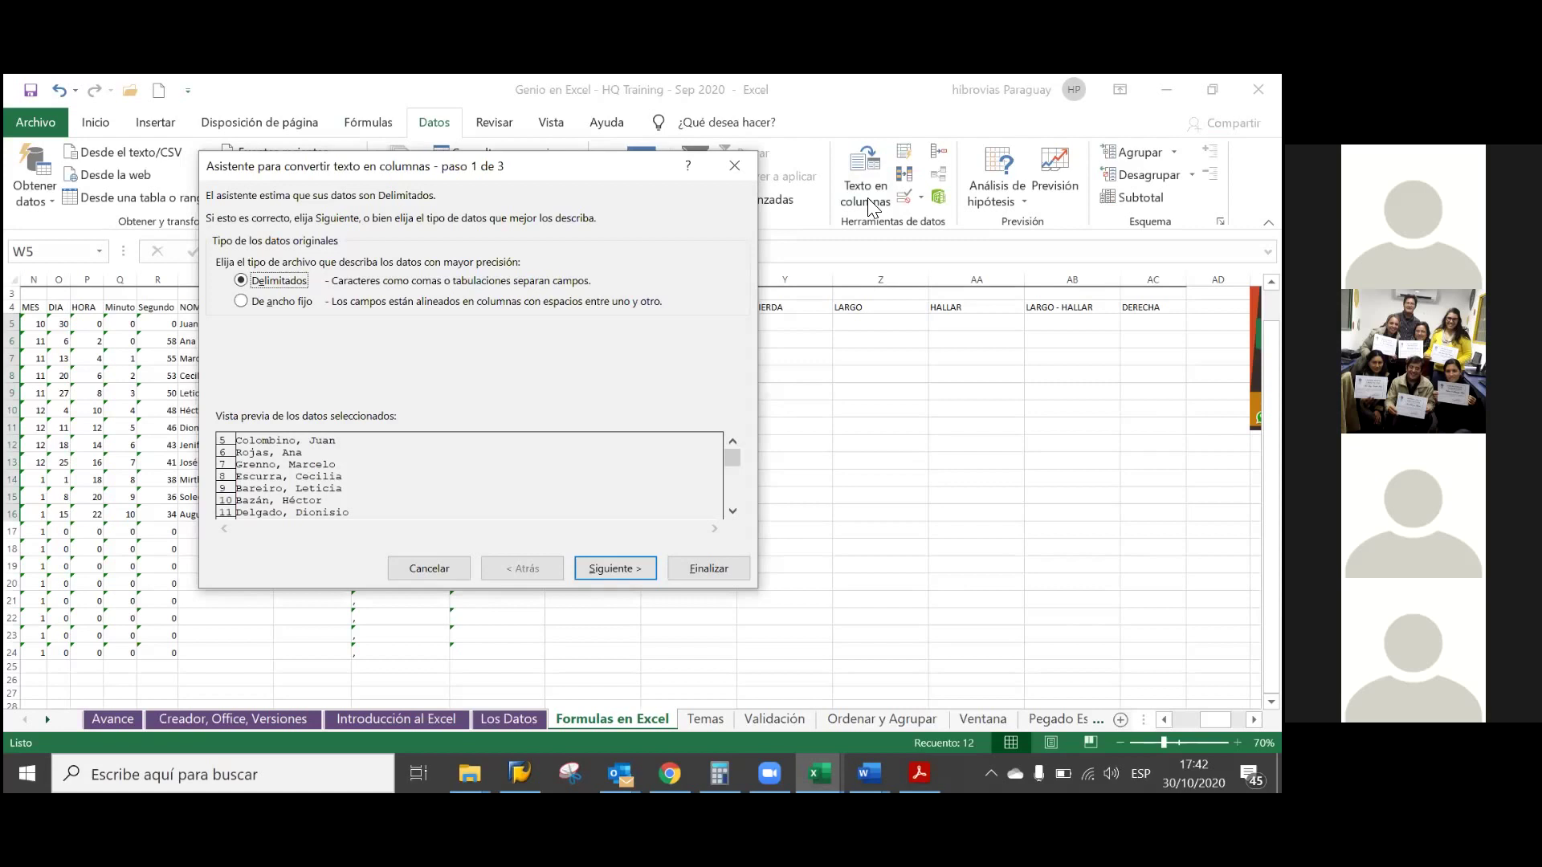
- Choose De ancho fijo (fixed width) in the wizard and advance to step 2
left_click(240, 302)
left_click(590, 565)
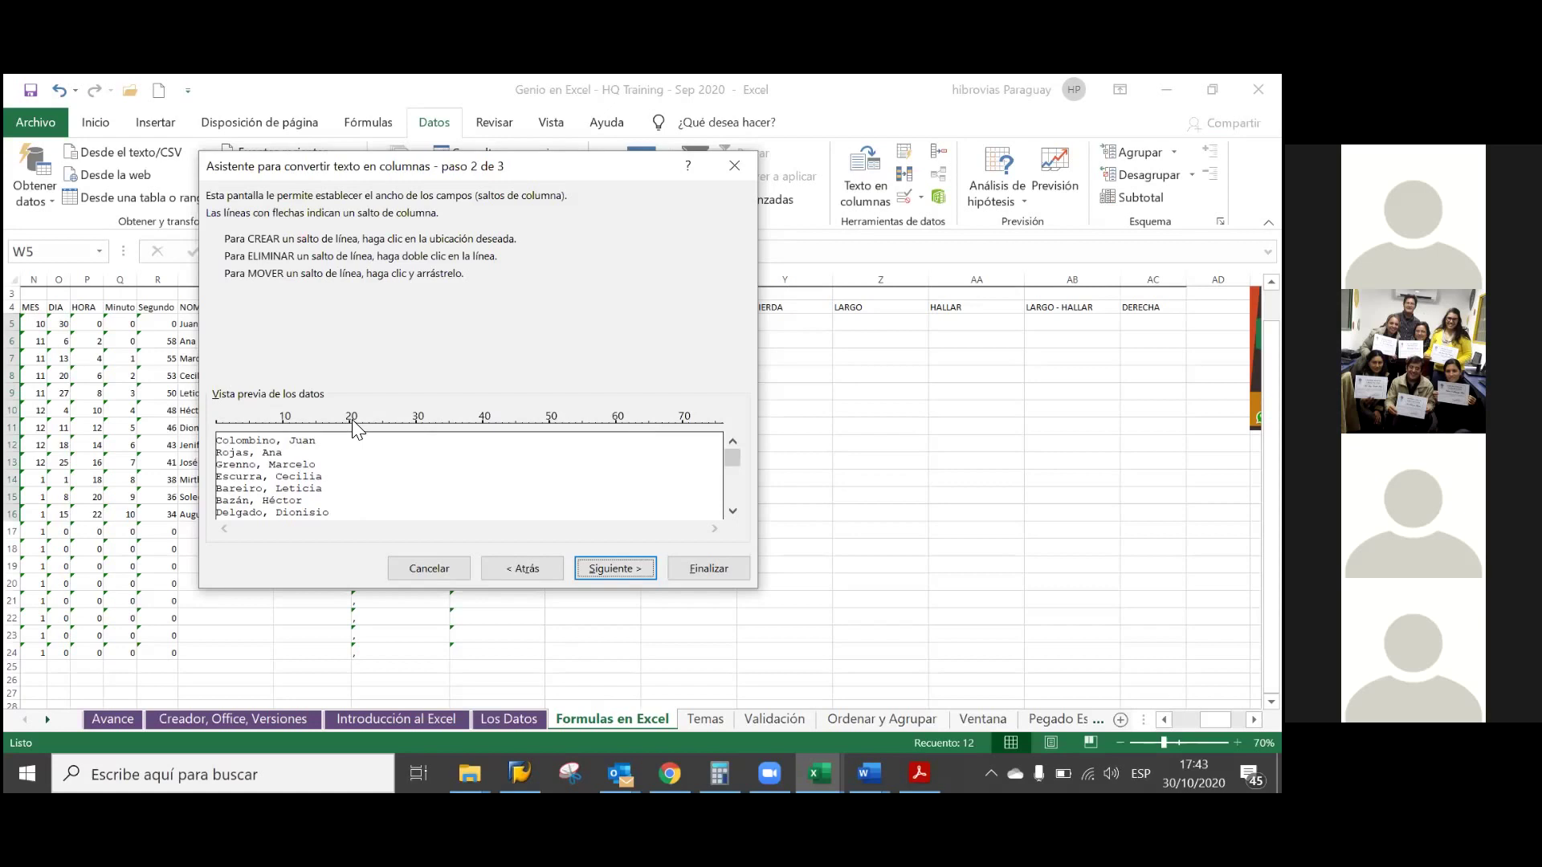
- Add a column break at position 10 in the name preview and advance to step 3
left_click(283, 421)
left_click(599, 567)
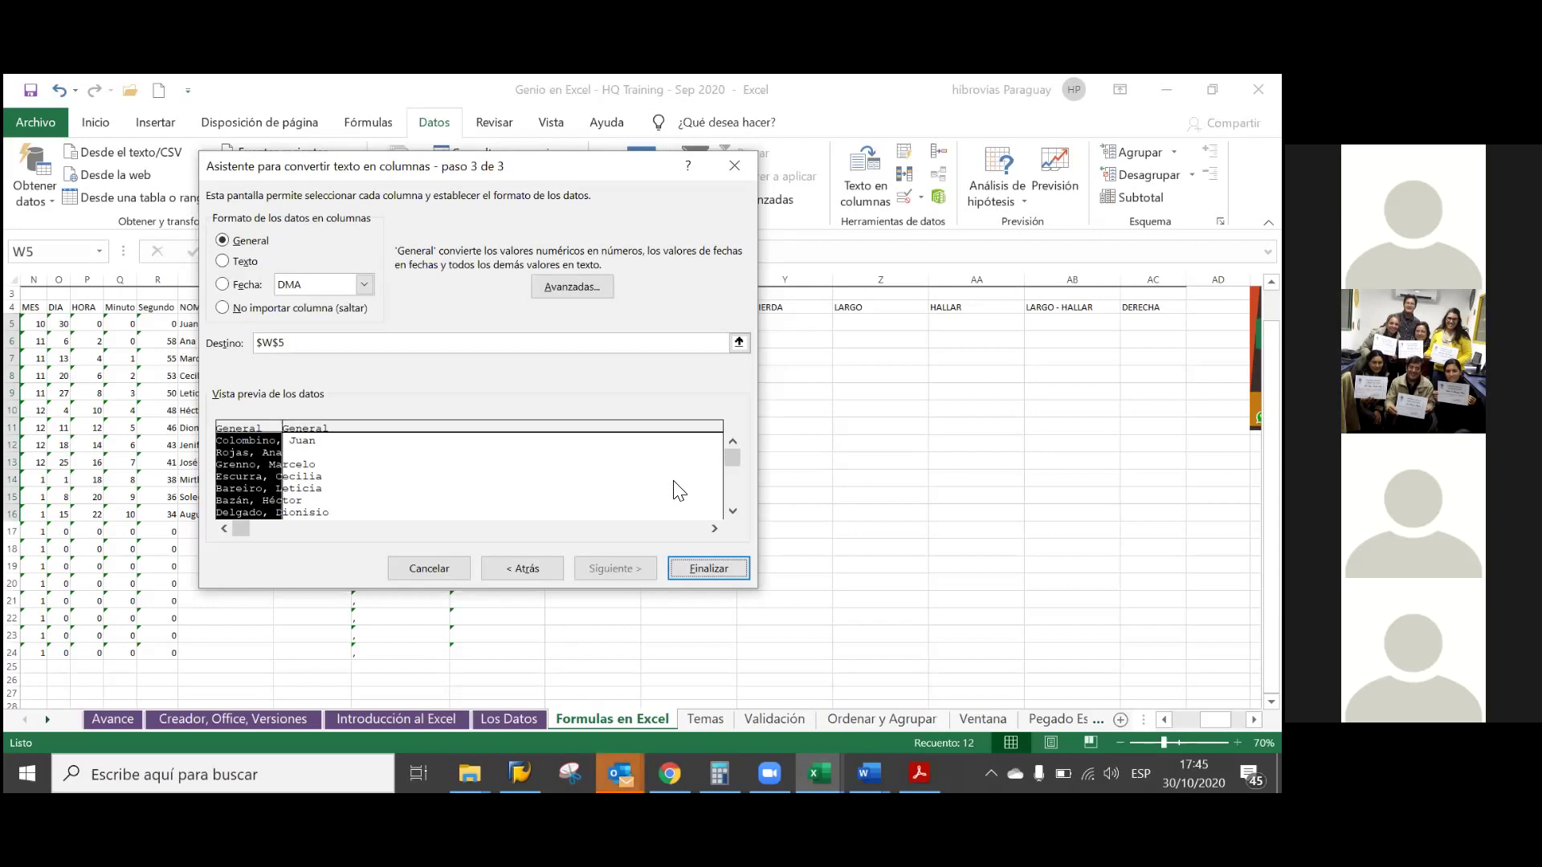
- Apply the fixed-width split with Finalizar, then undo it with Ctrl+Z
left_click(704, 567)
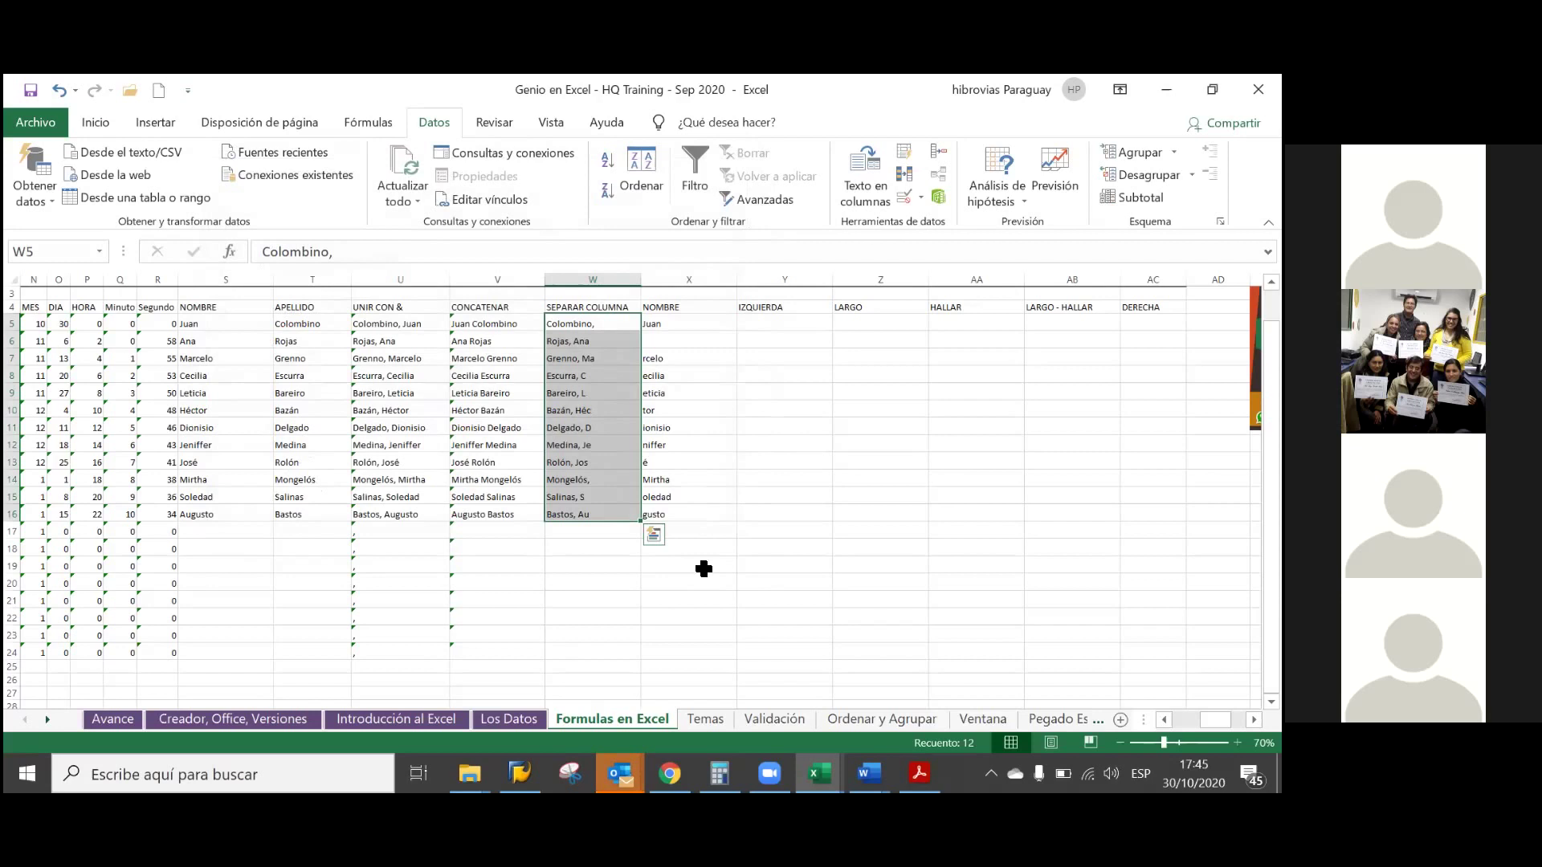
key("ctrl+q")
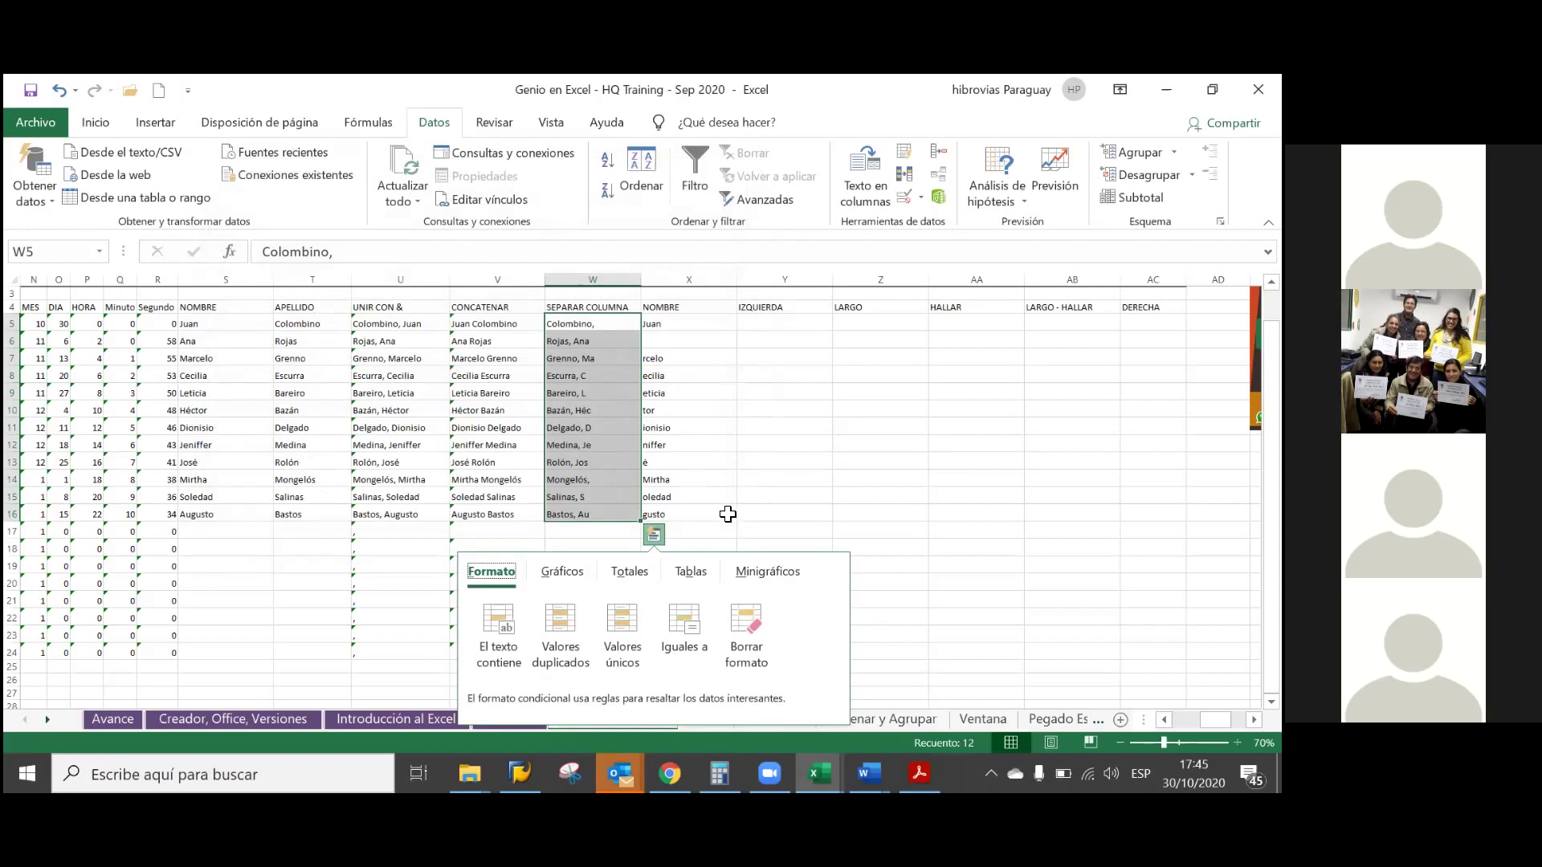
key("Escape")
key("ctrl+z")
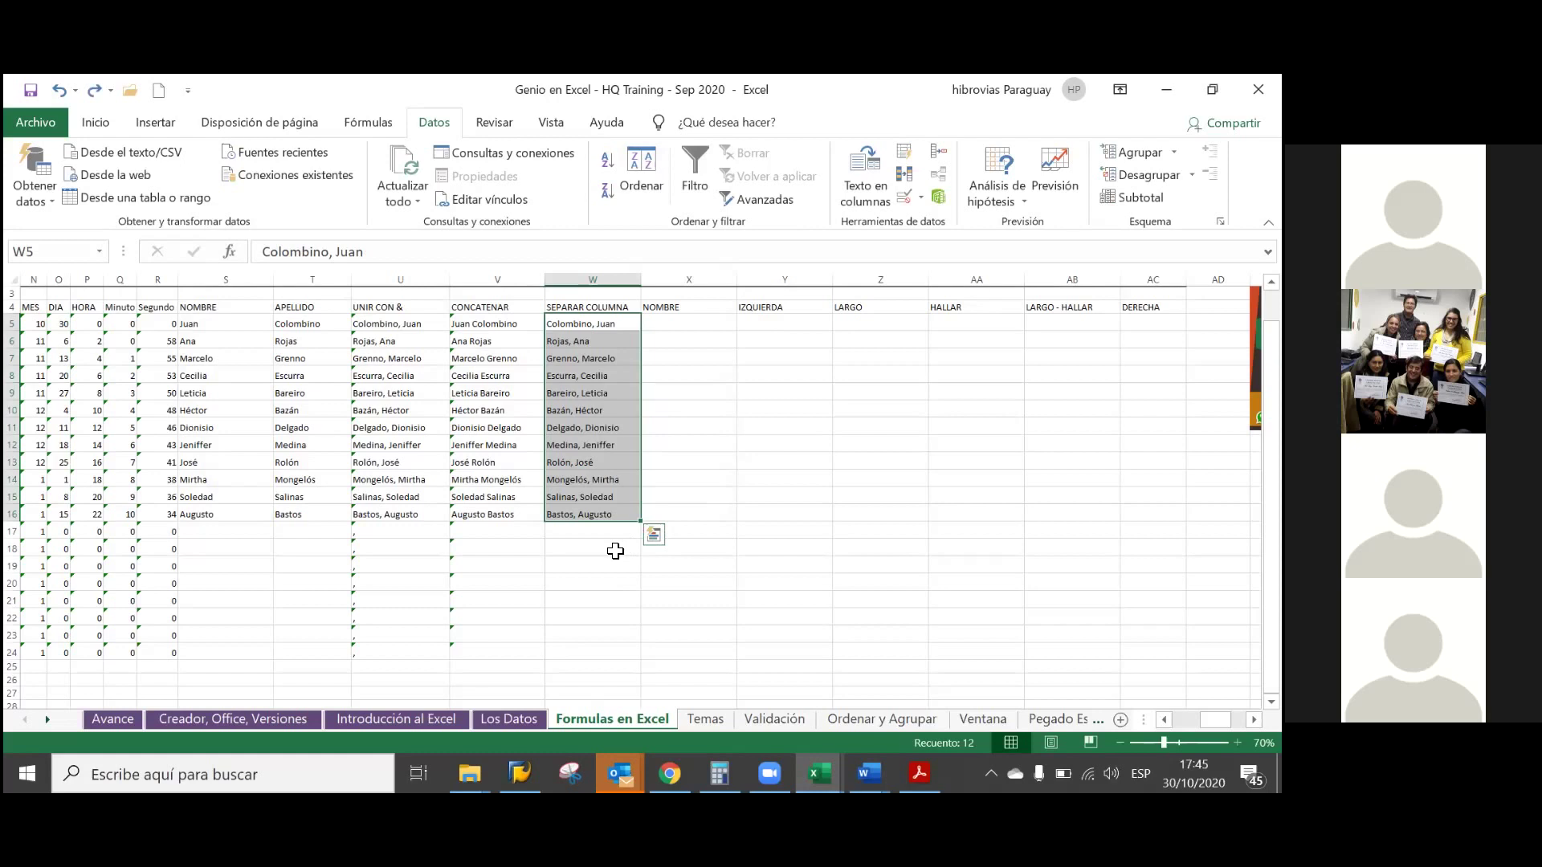
- Reopen Text to Columns as delimited and set Coma as the separator, clearing Espacio
left_click(862, 204)
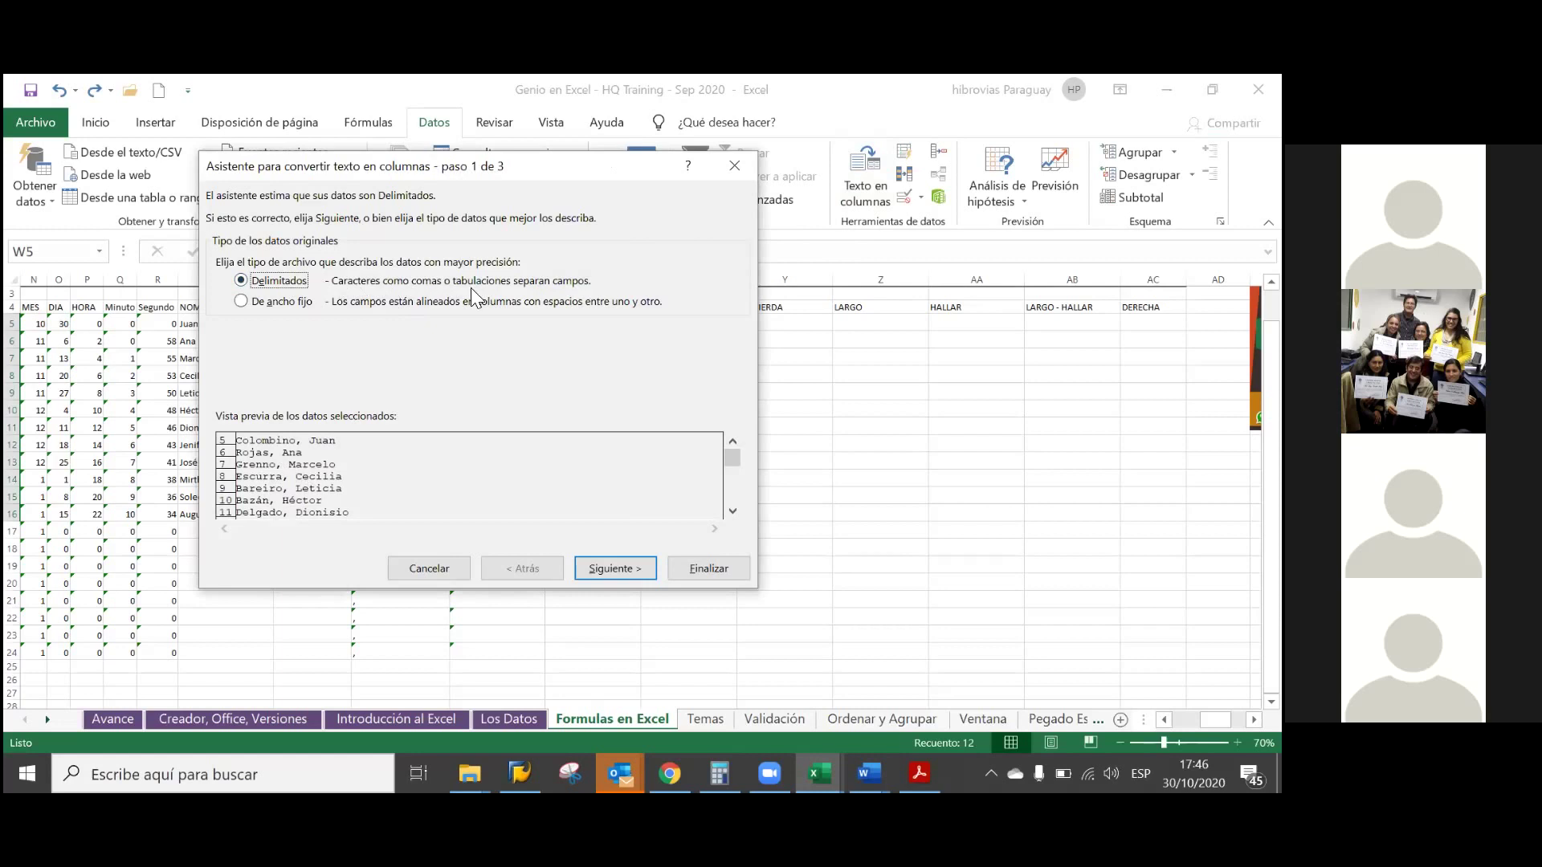
left_click(614, 566)
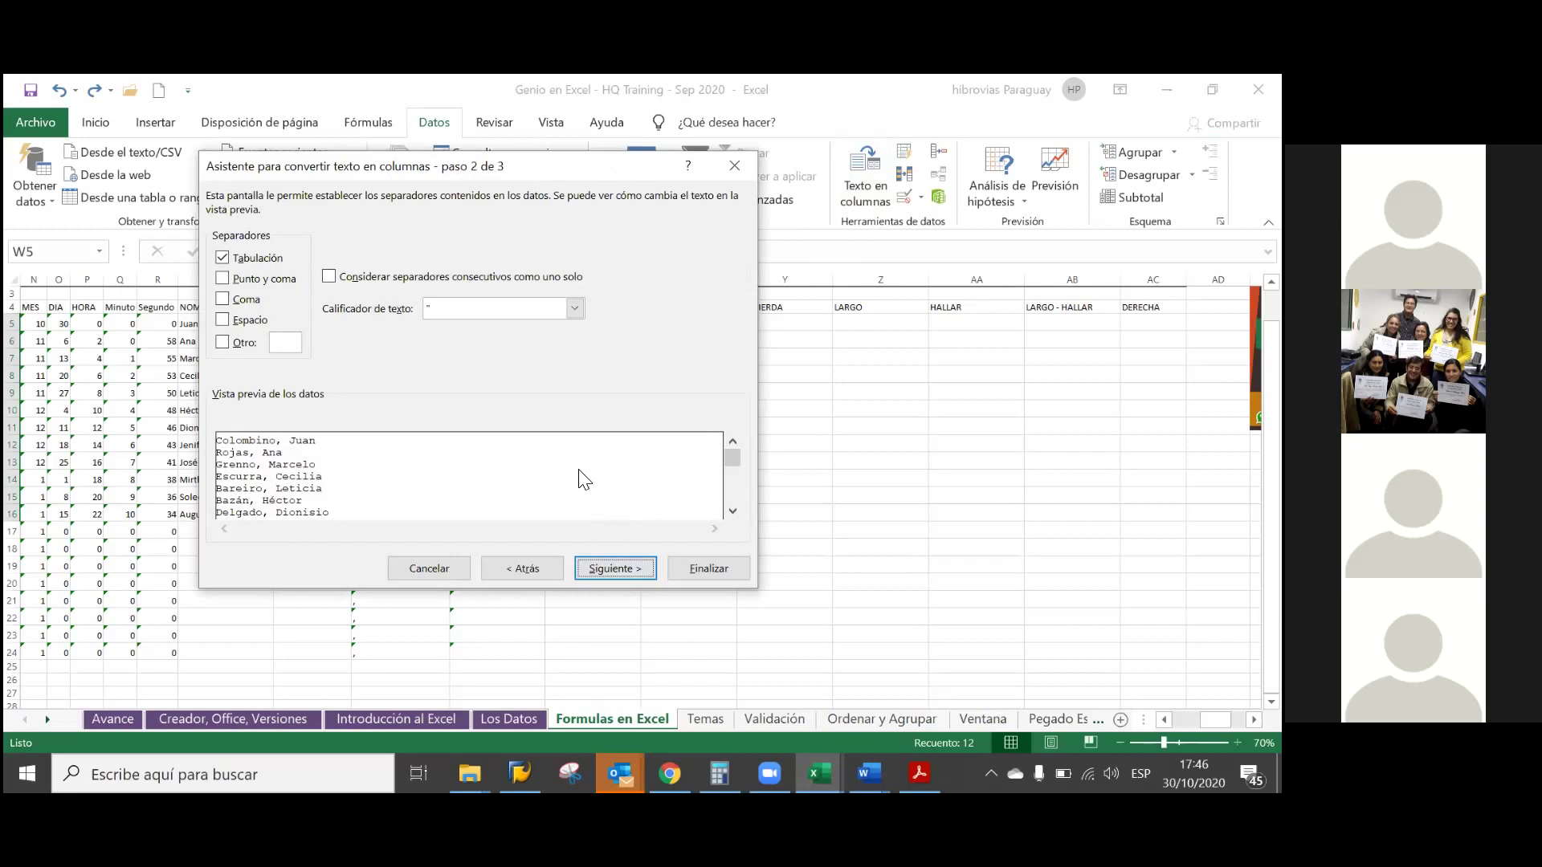
left_click(221, 257)
left_click(222, 321)
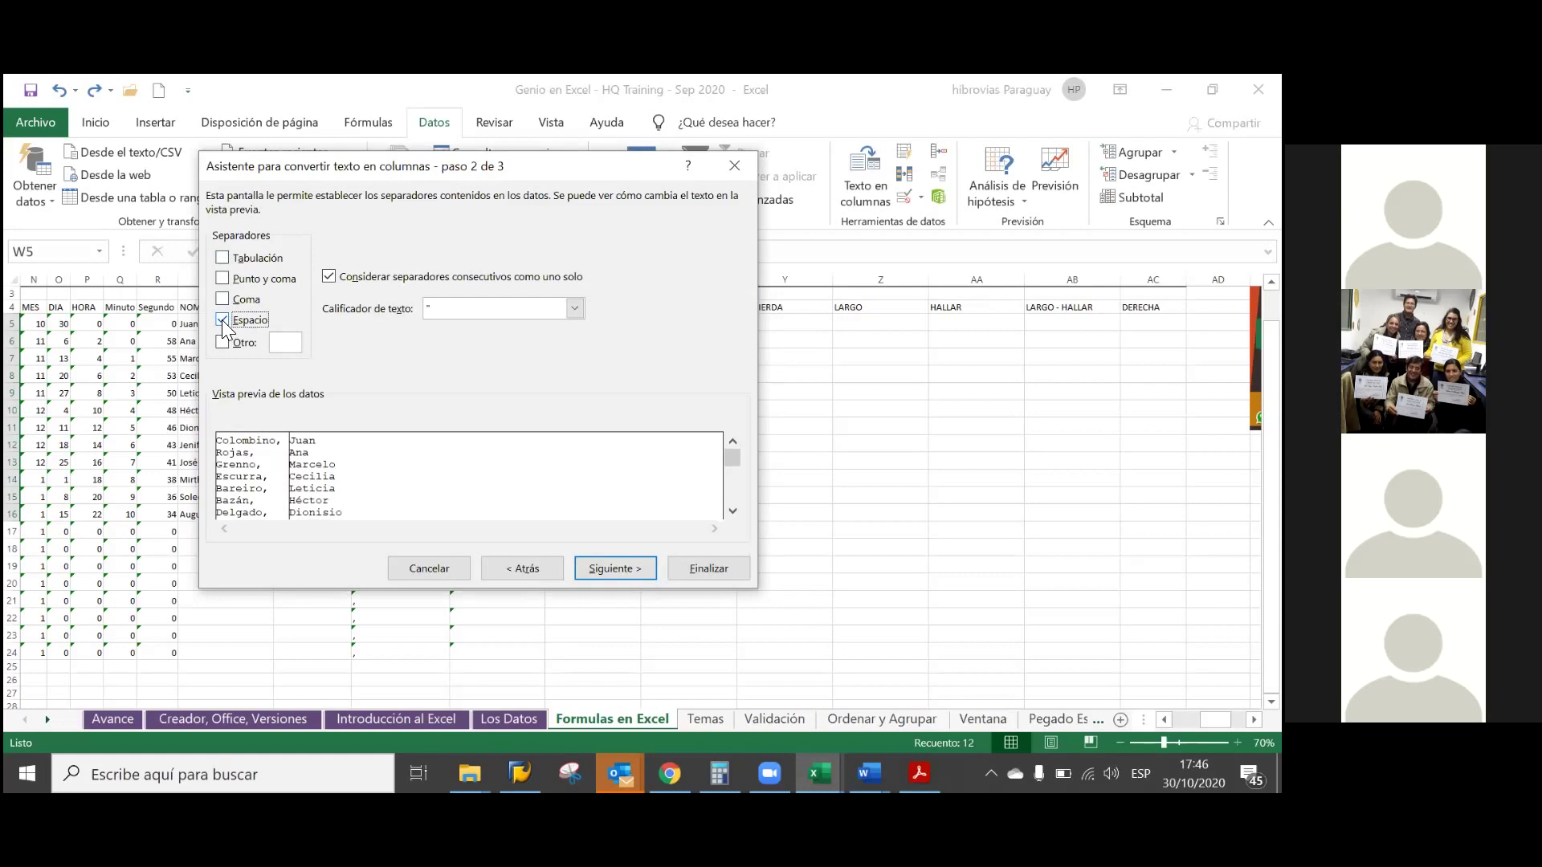
left_click(222, 320)
left_click(222, 300)
left_click(223, 317)
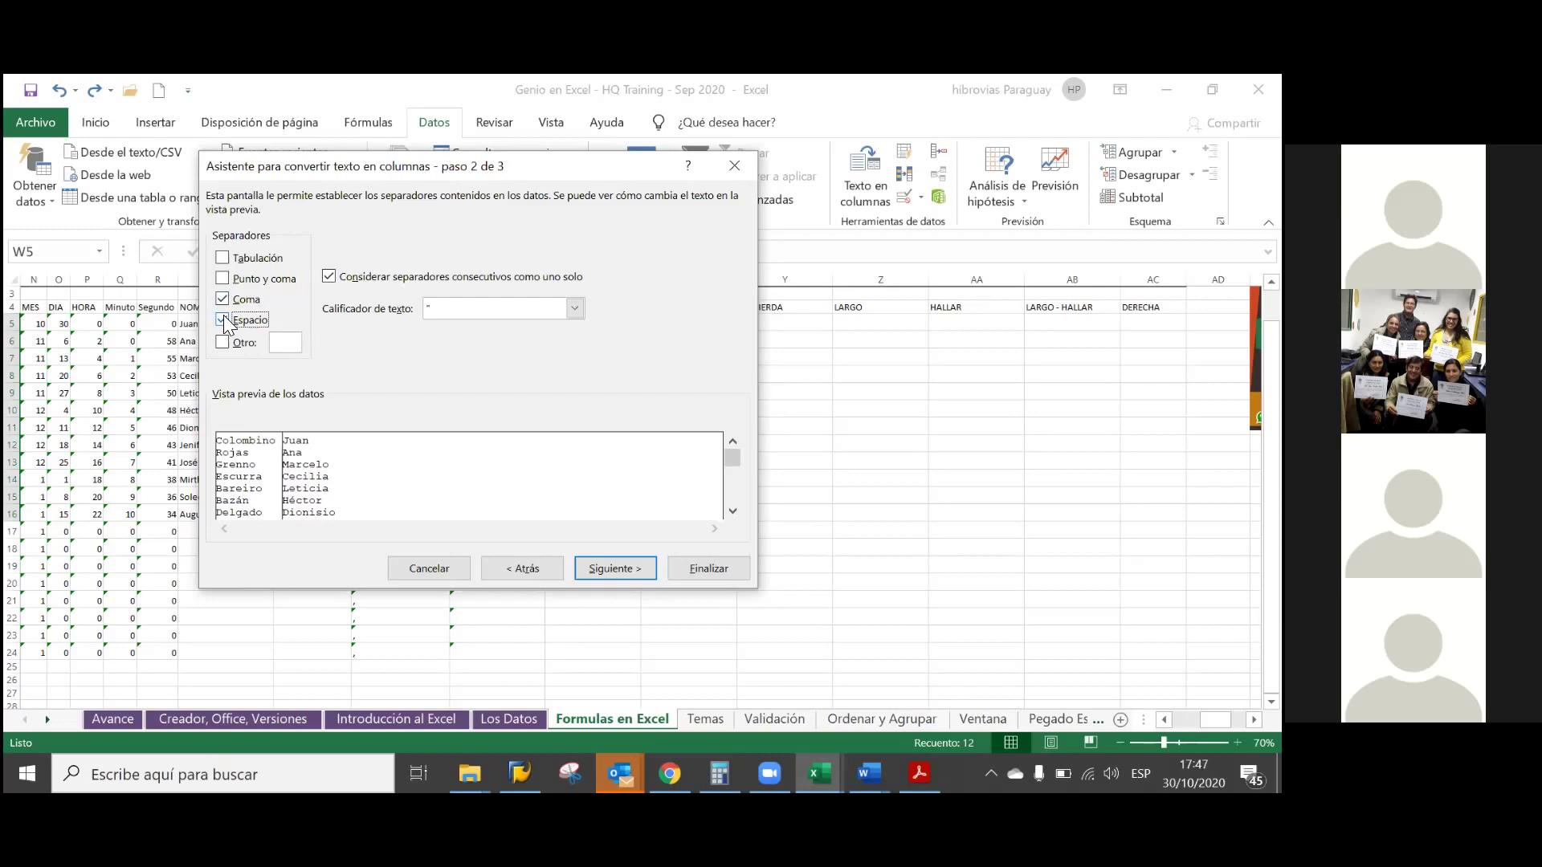
- Advance to step 3 and set the surname column's format to Texto
left_click(609, 567)
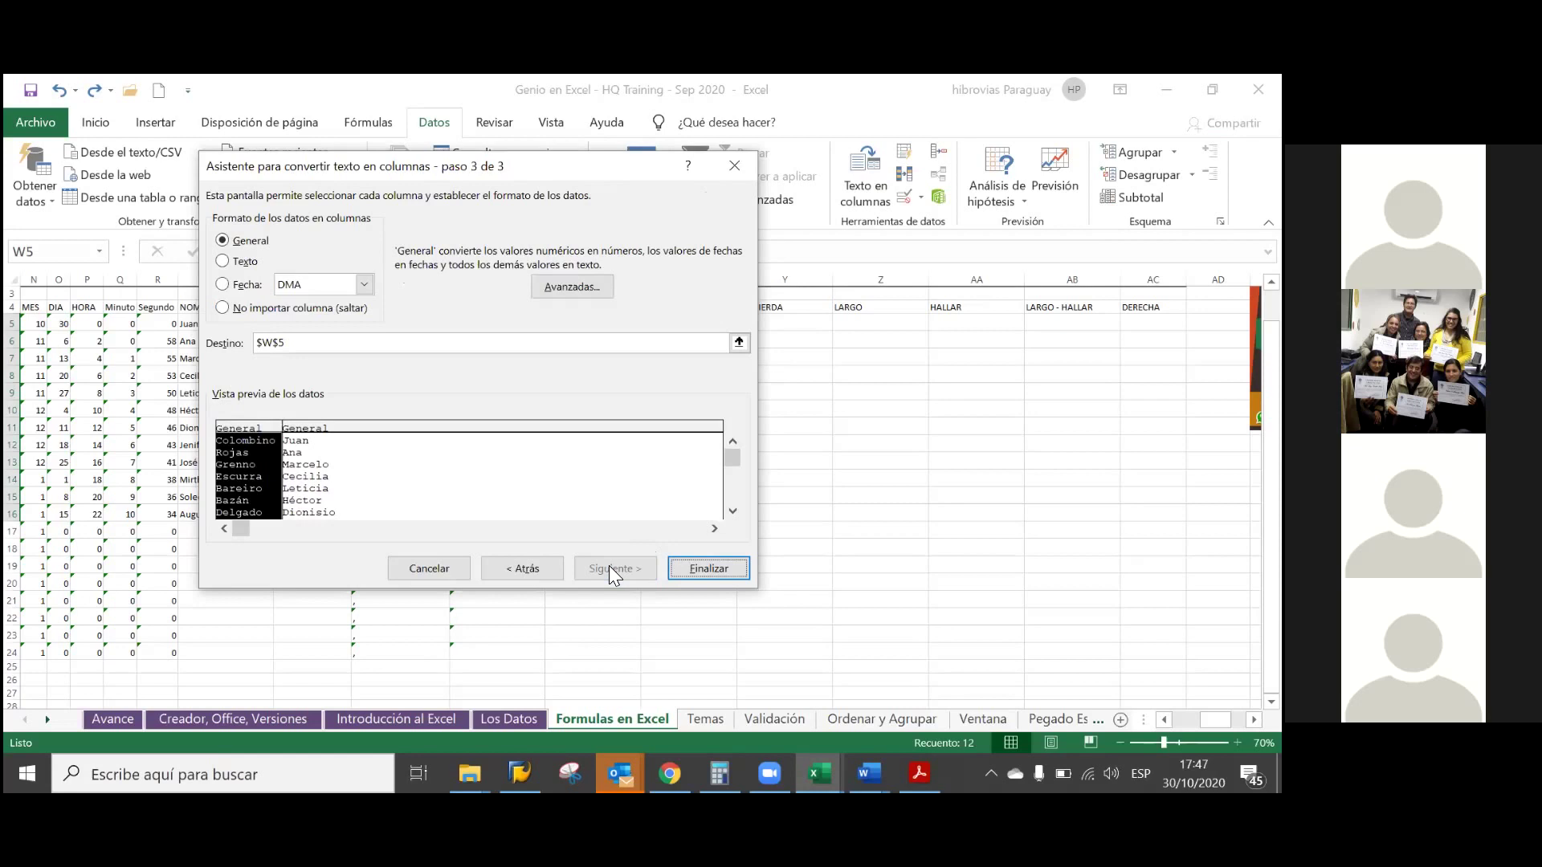
left_click(241, 263)
- Apply the split so W holds surnames like Colombino and X the first names
left_click(699, 570)
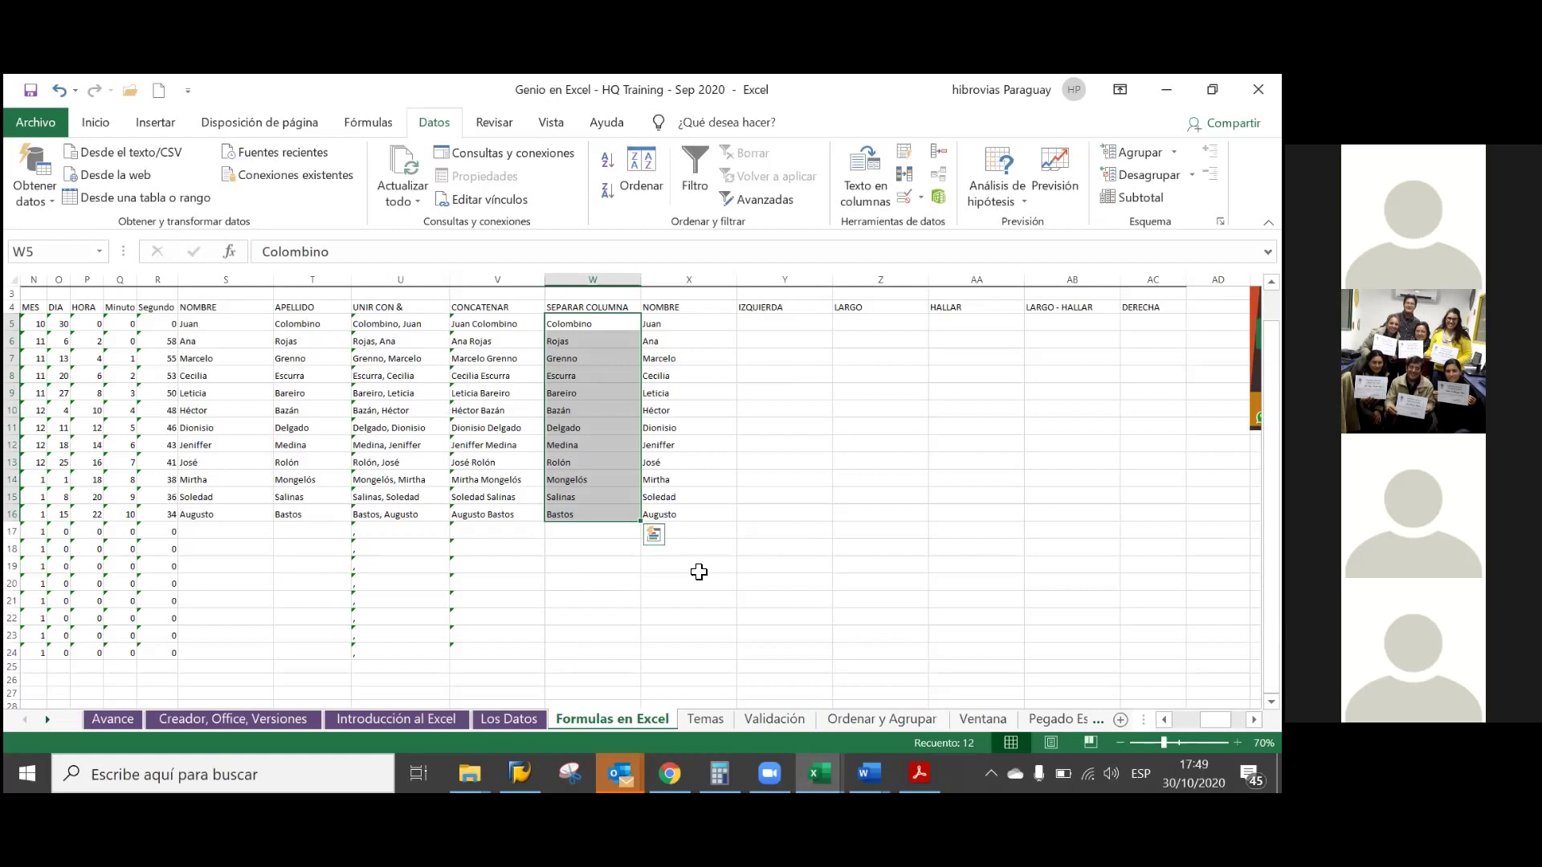
- Enter =+IZQUIERDA(V5;4) in Y5 to pull the first four letters, Juan
left_click(805, 318)
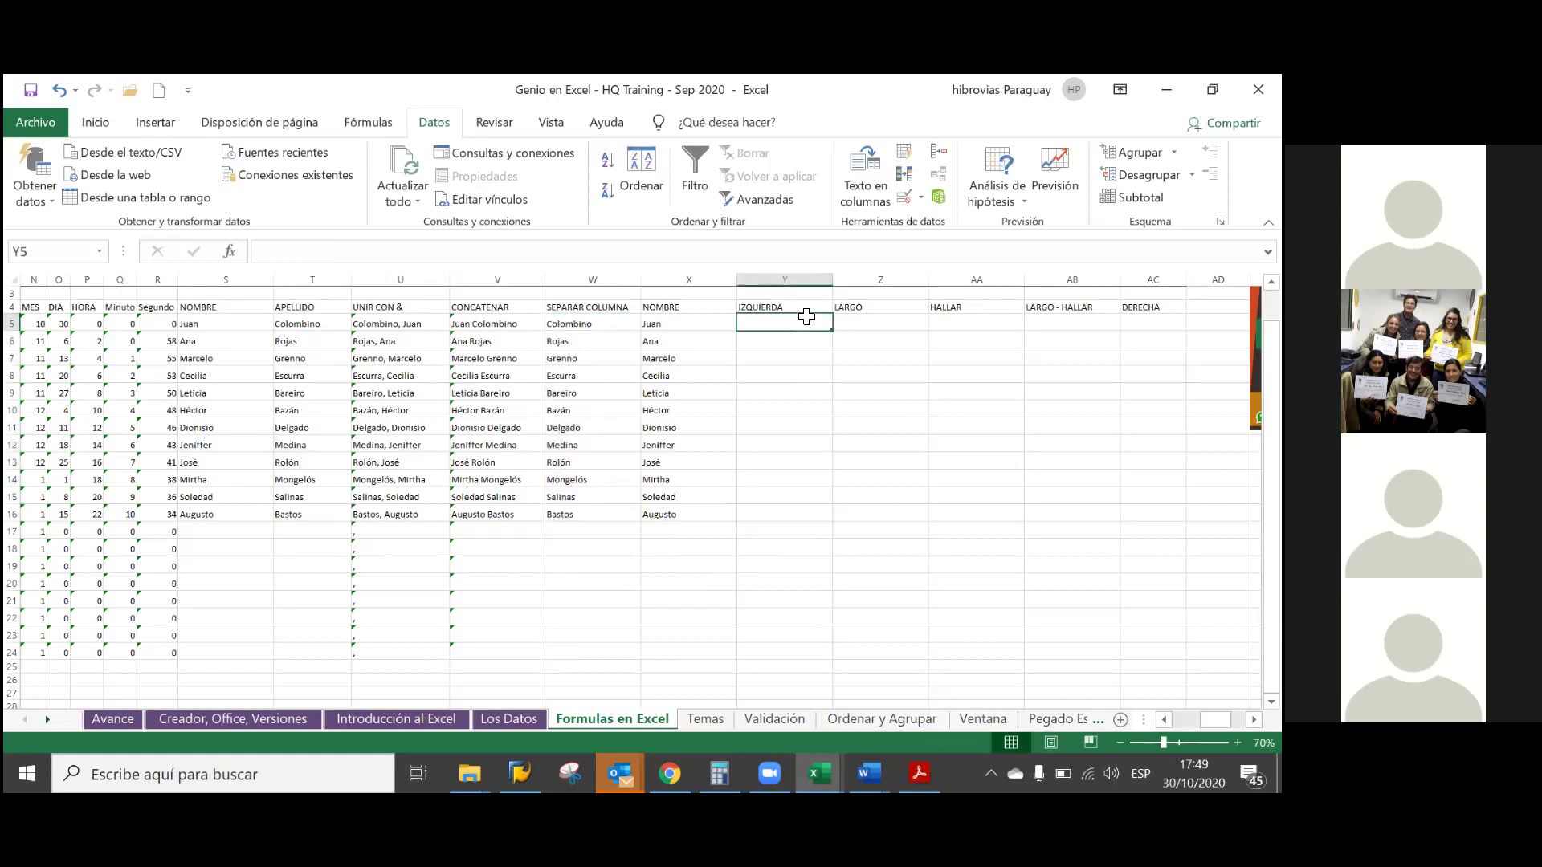
type("+")
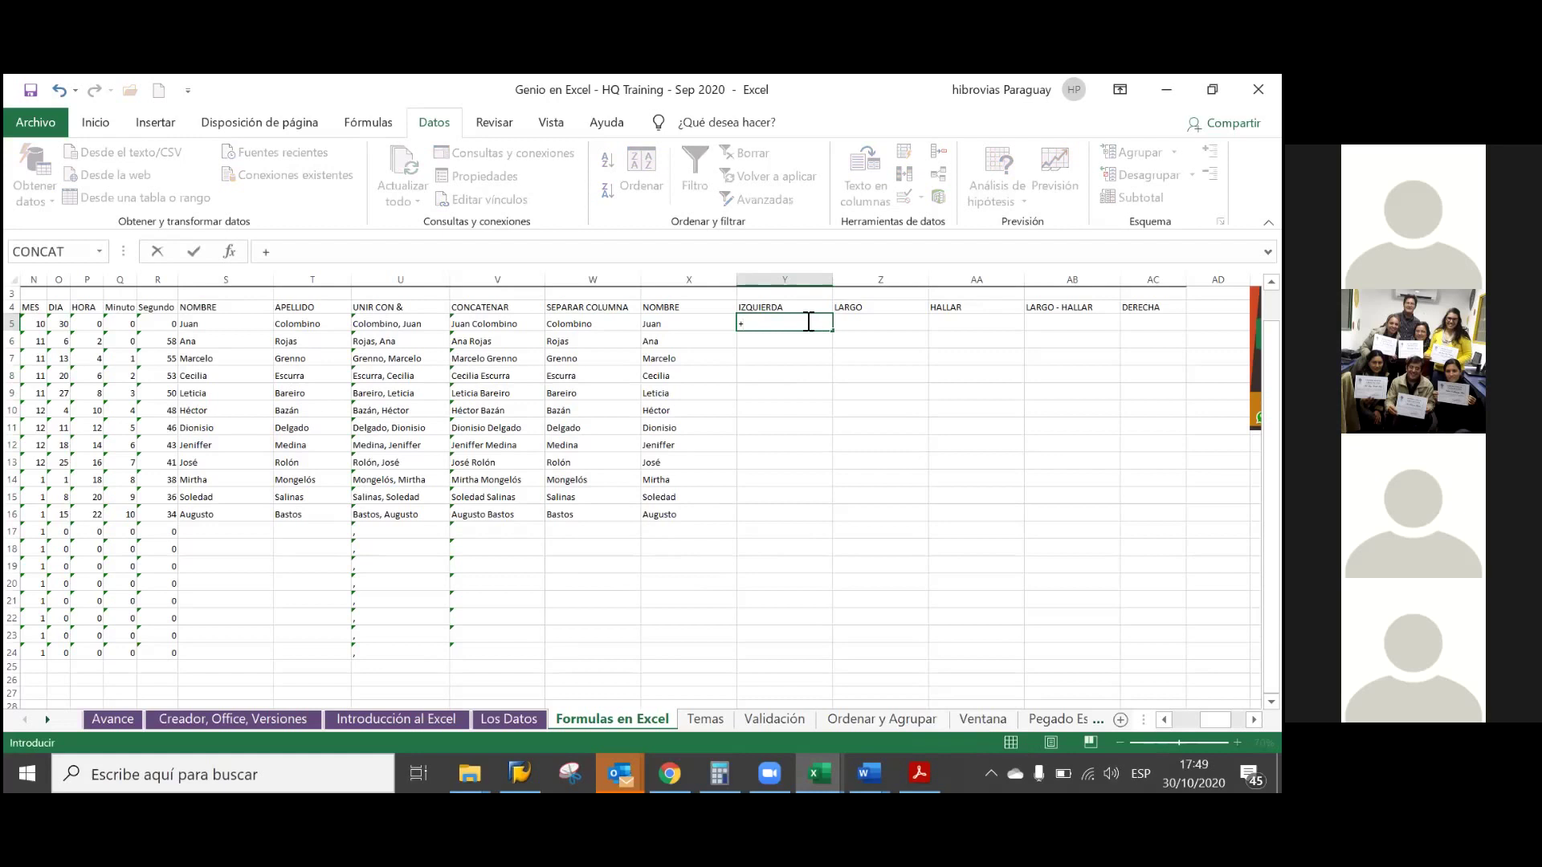
type("IZQ")
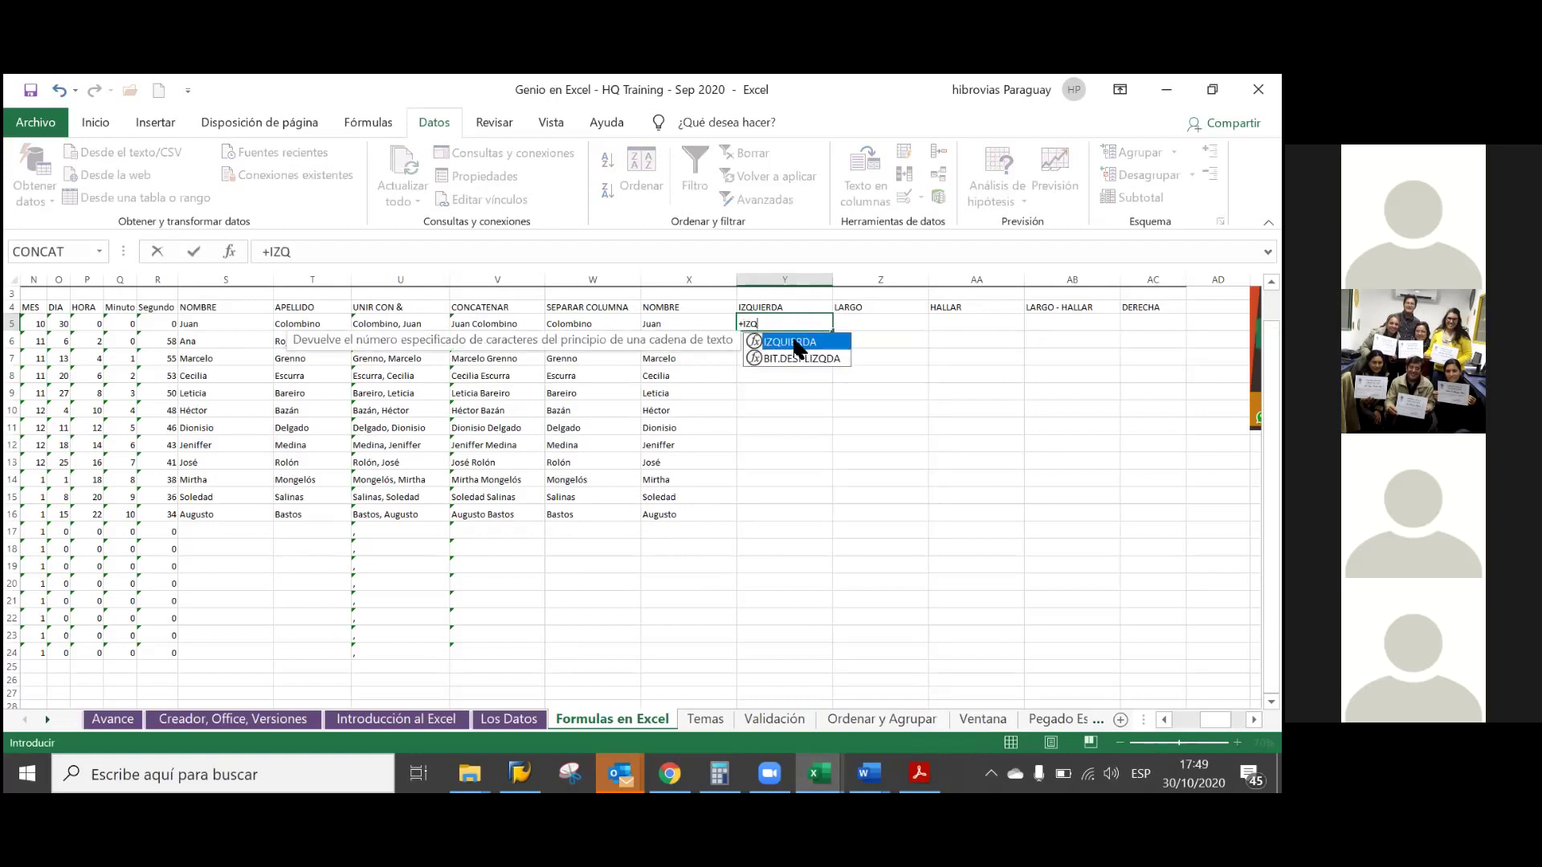
double_click(793, 341)
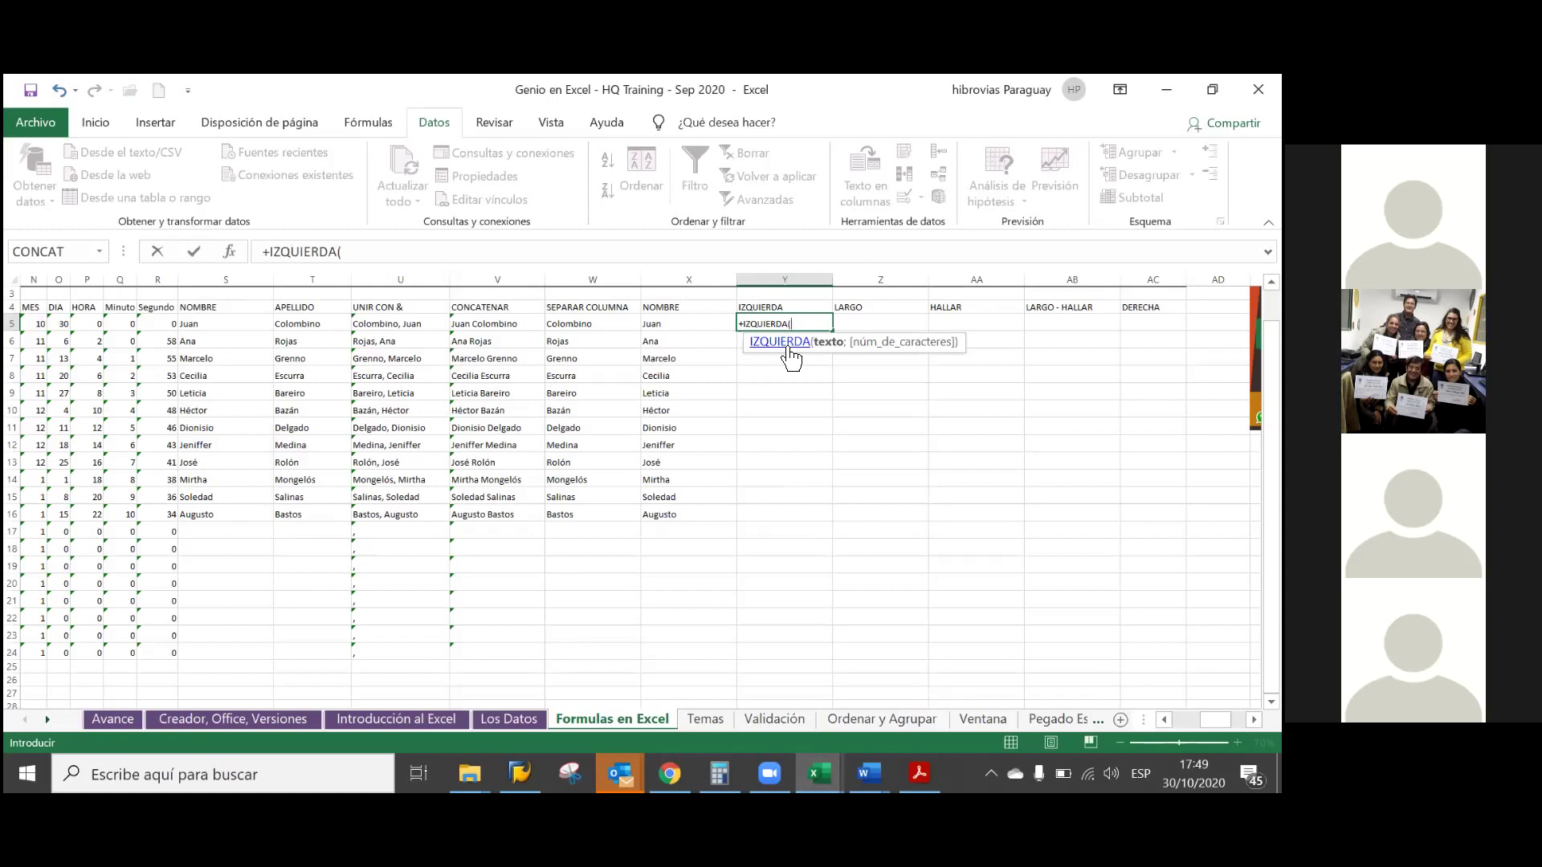
left_click(497, 325)
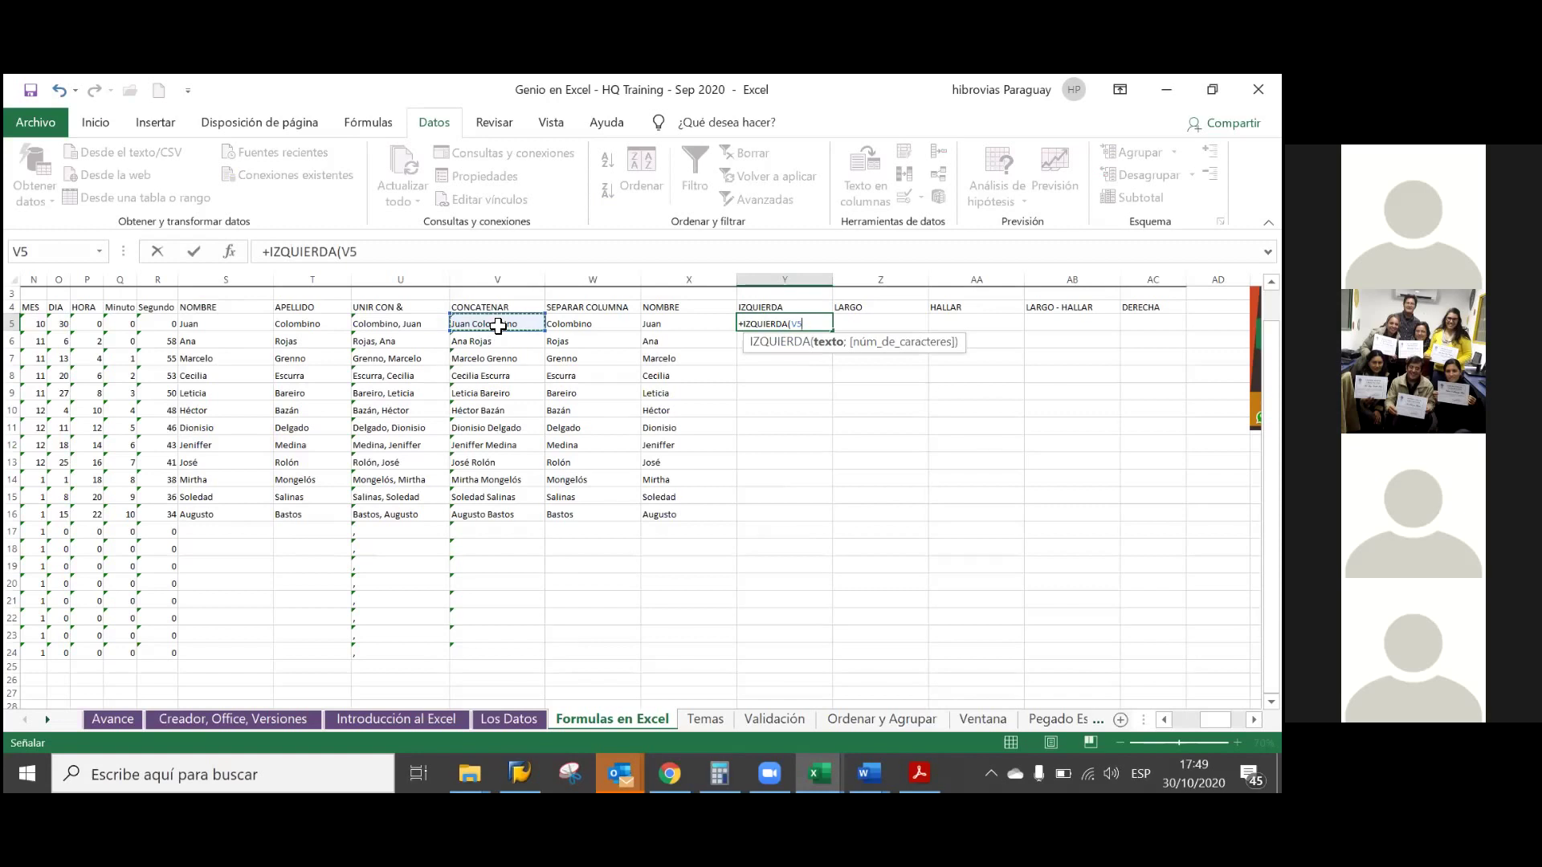
type(";")
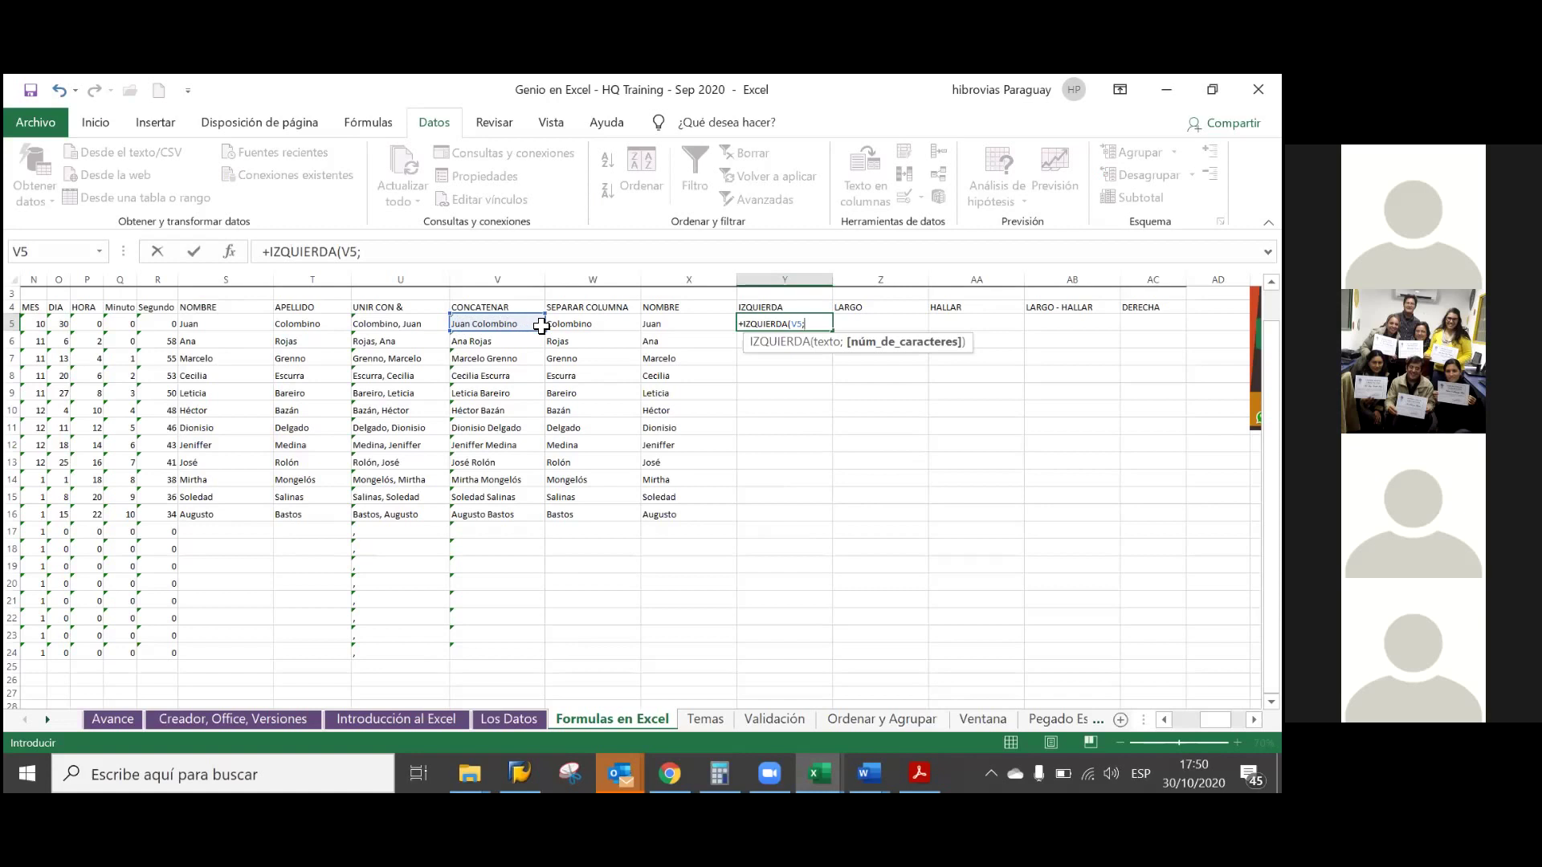
type("4")
type(")")
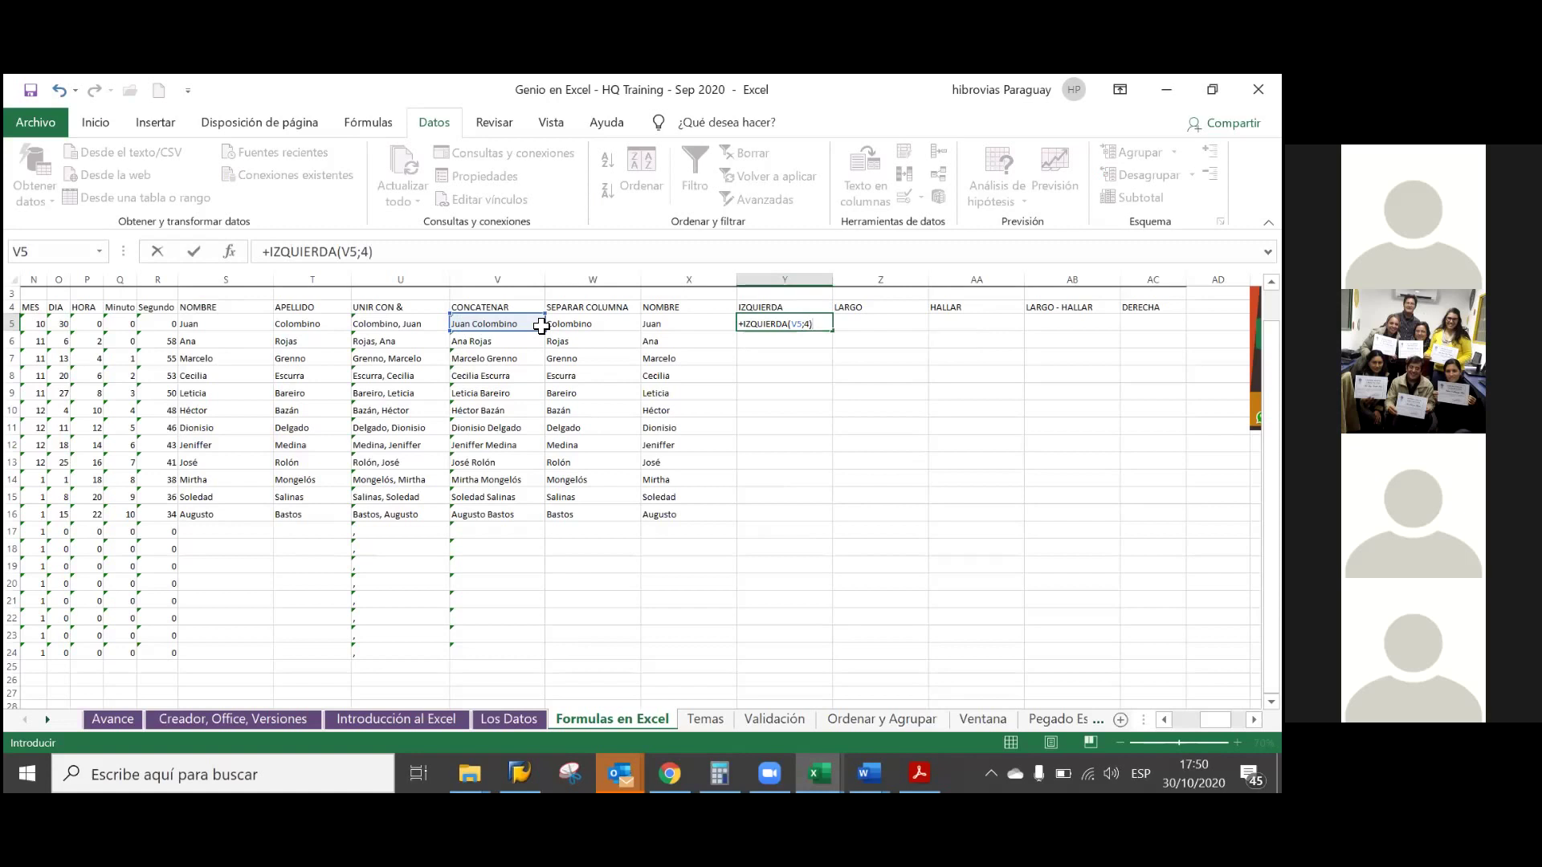
key("Return")
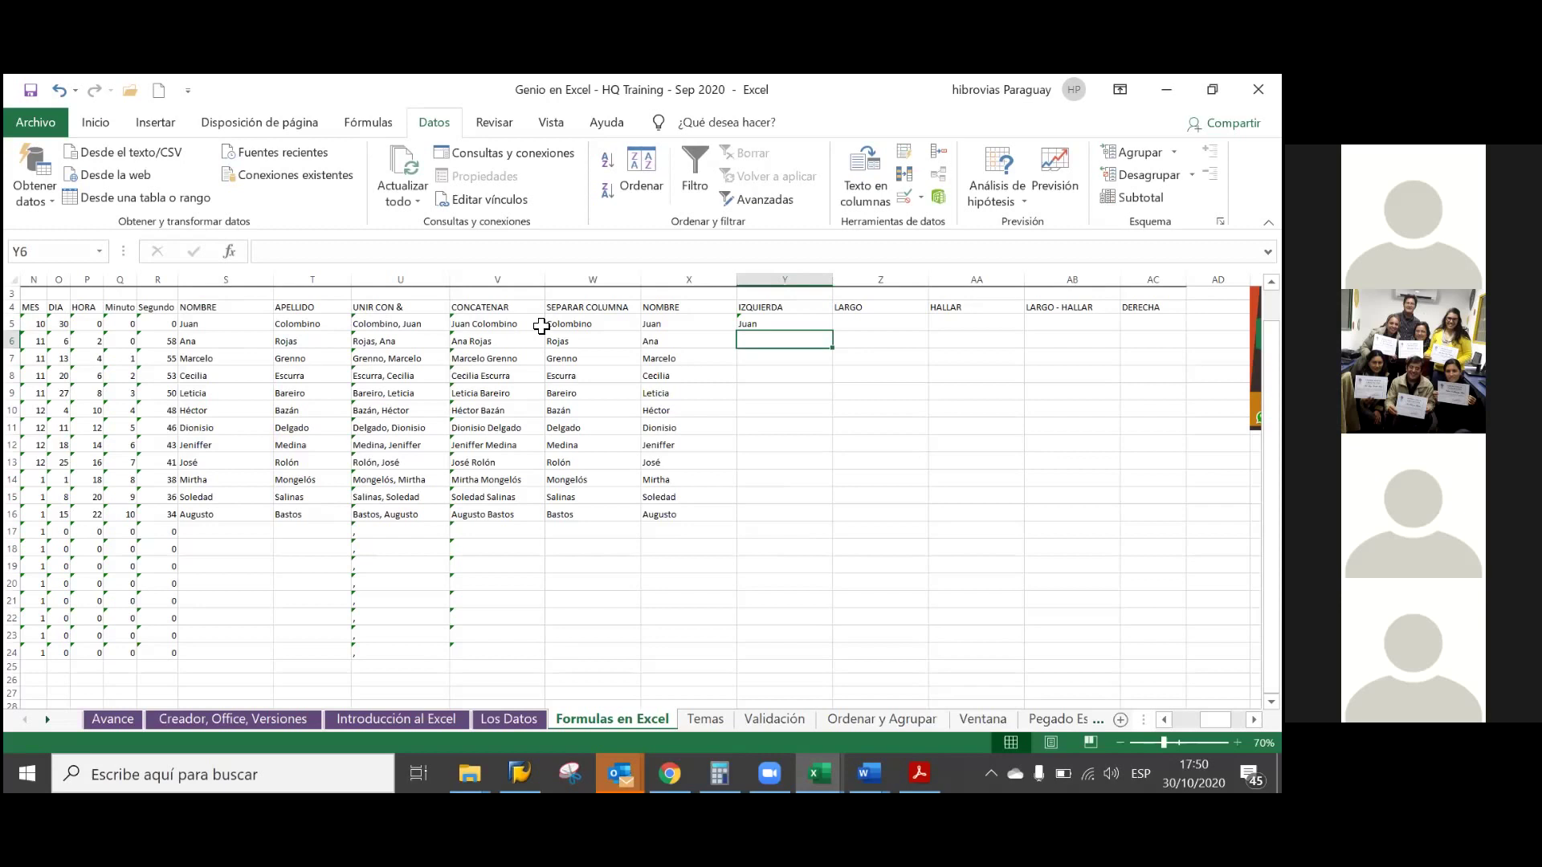
- Inspect row 5's cells, from the surname in T5 to Y5's formula
left_click(334, 322)
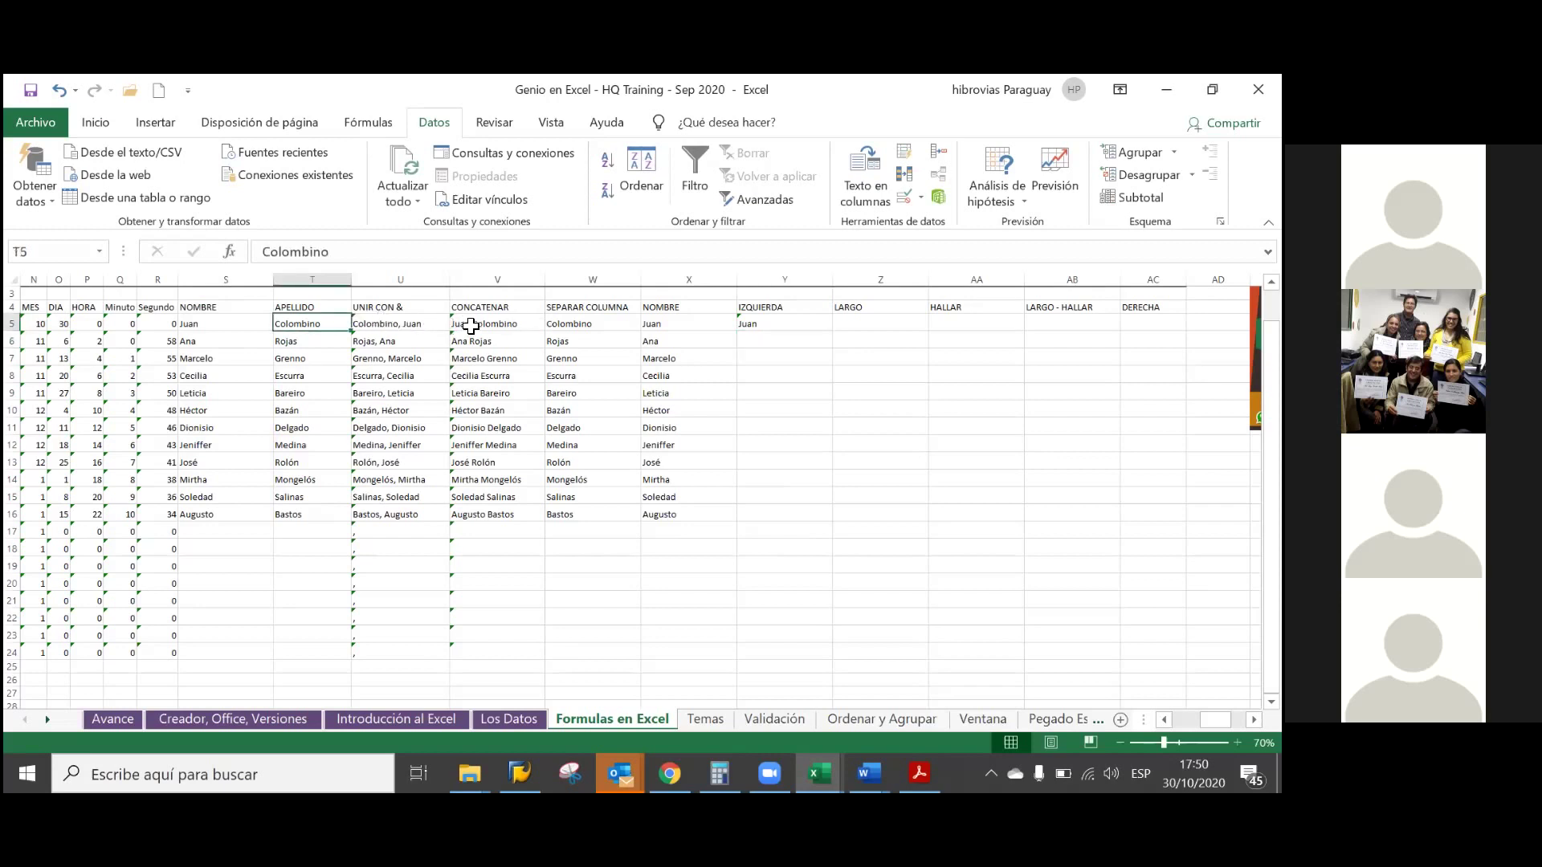
left_click(751, 325)
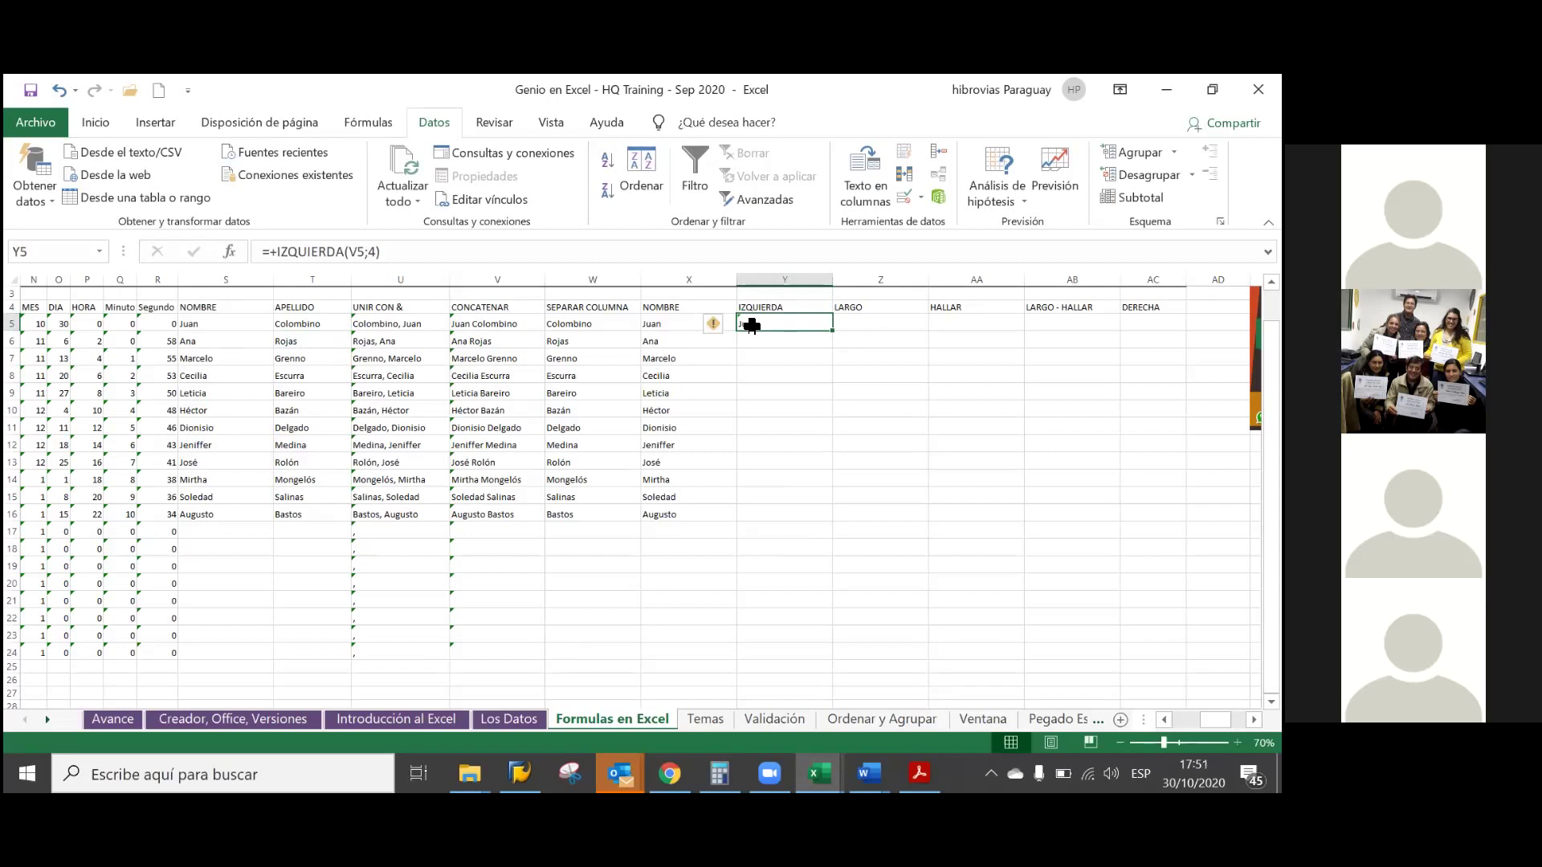
key("Left")
key("Left")
key("Left")
key("Left")
key("Left")
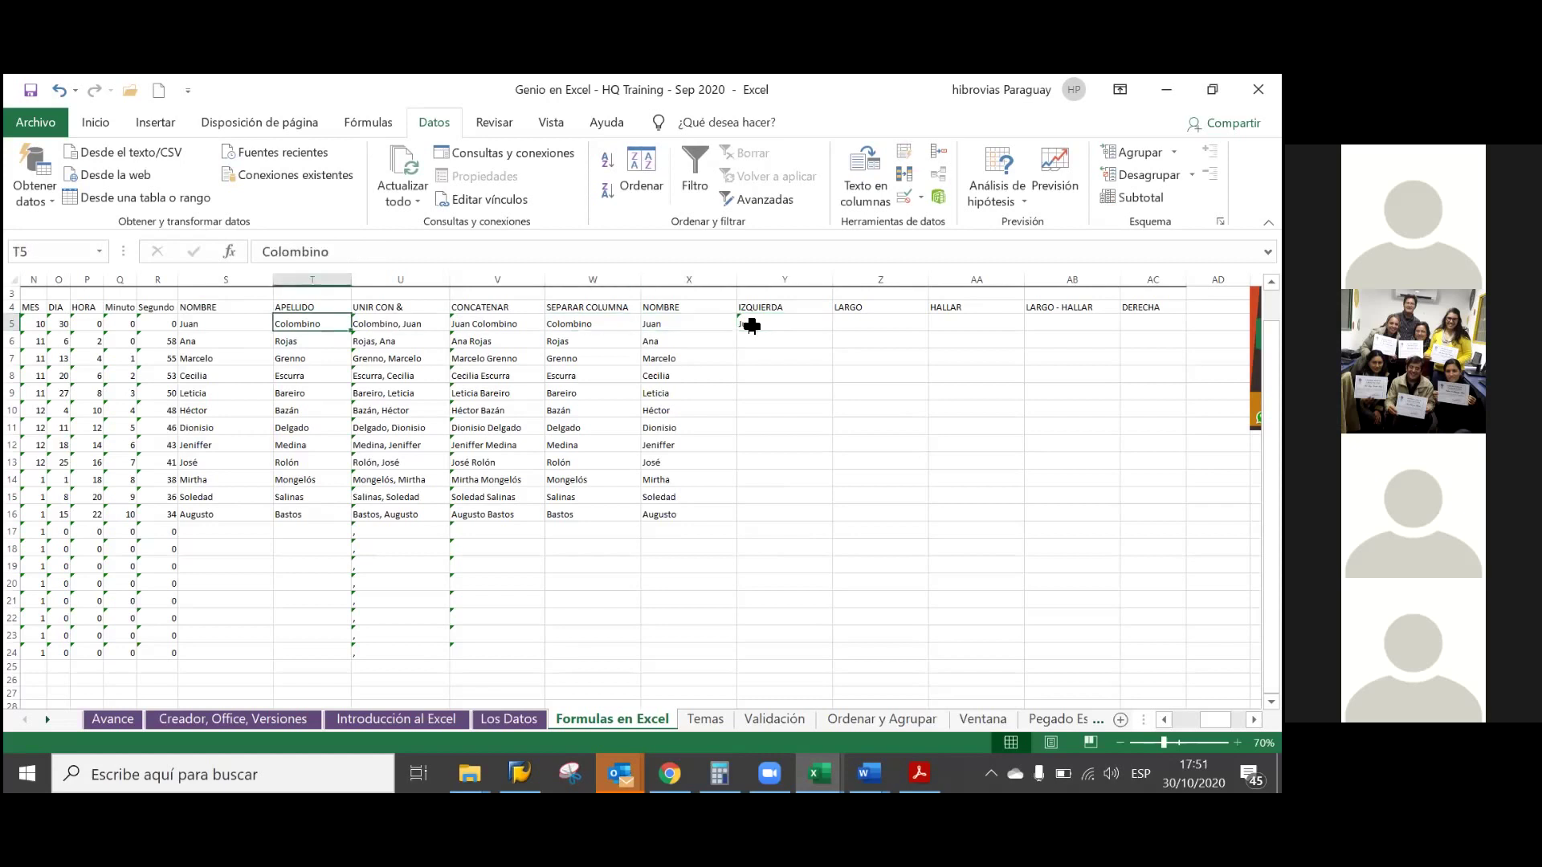
key("Left")
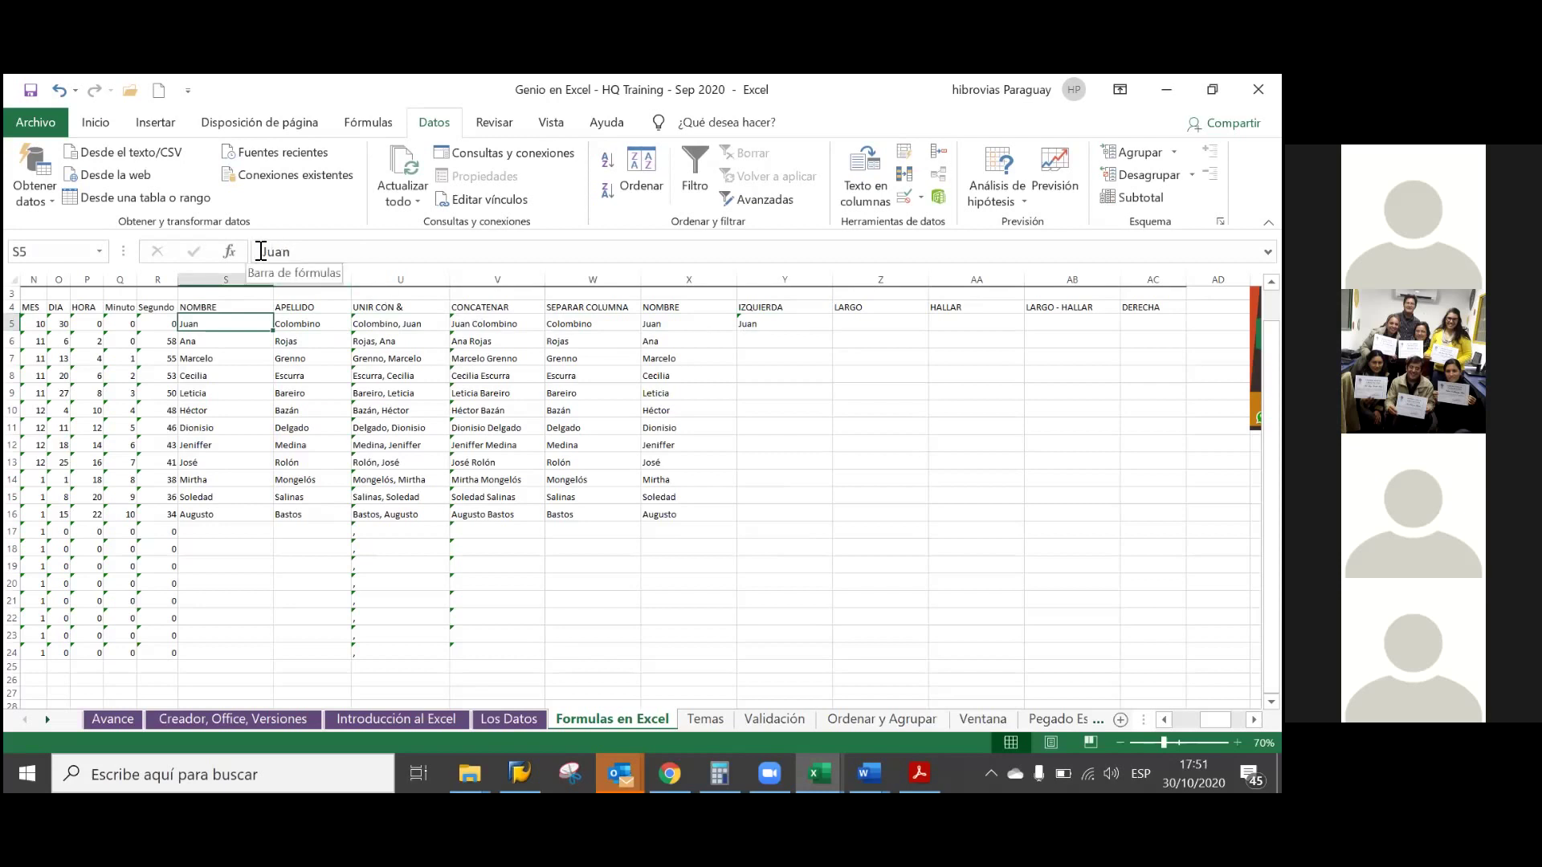
- Add leading spaces before Juan in S5 so Y5's result shrinks to J
left_click(261, 252)
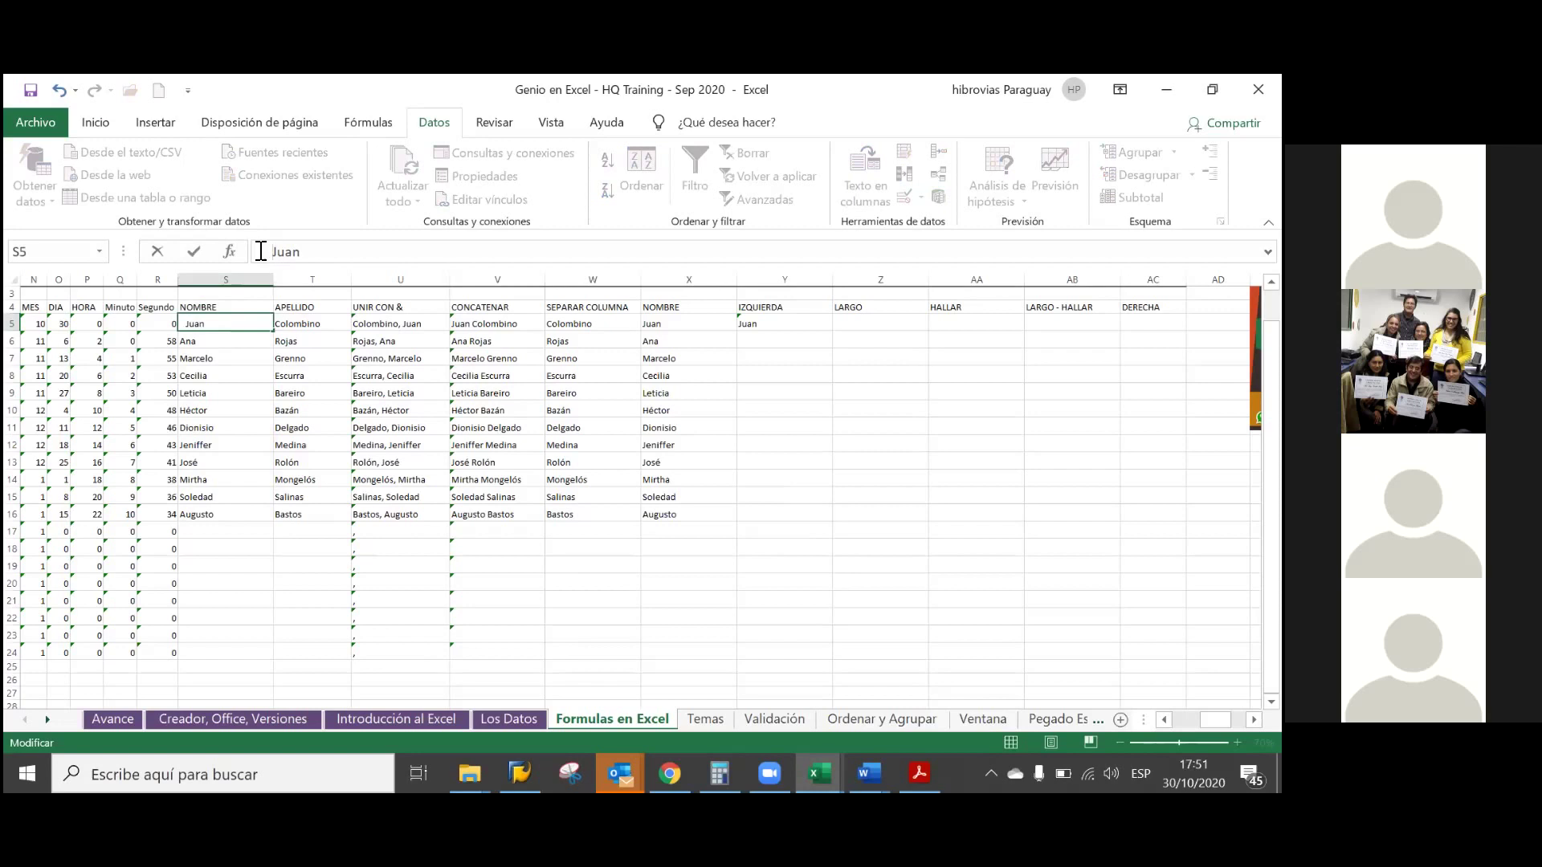
key("Return")
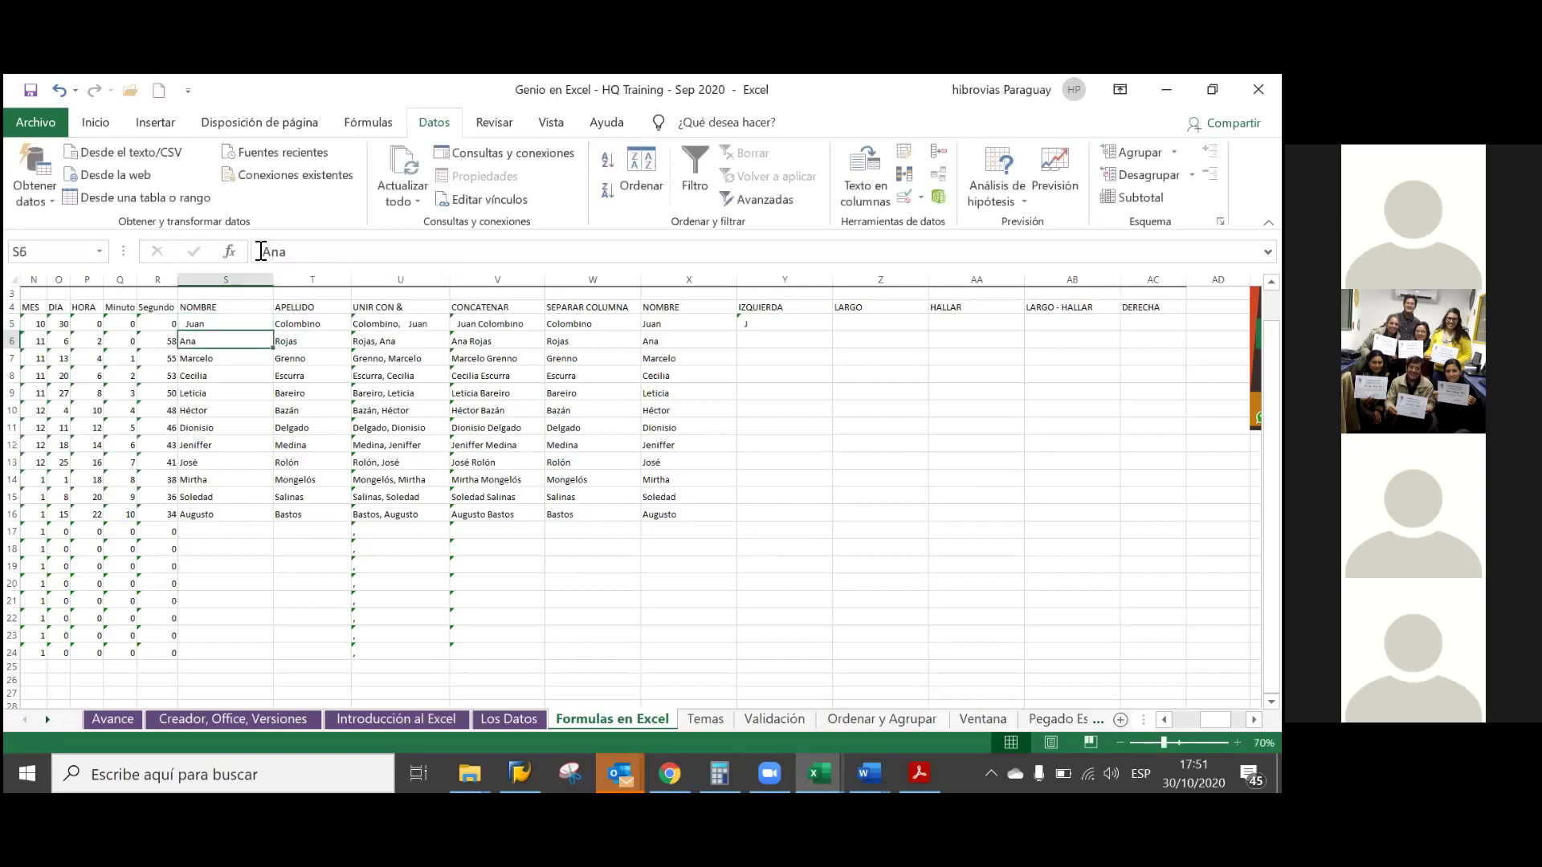
key("Up")
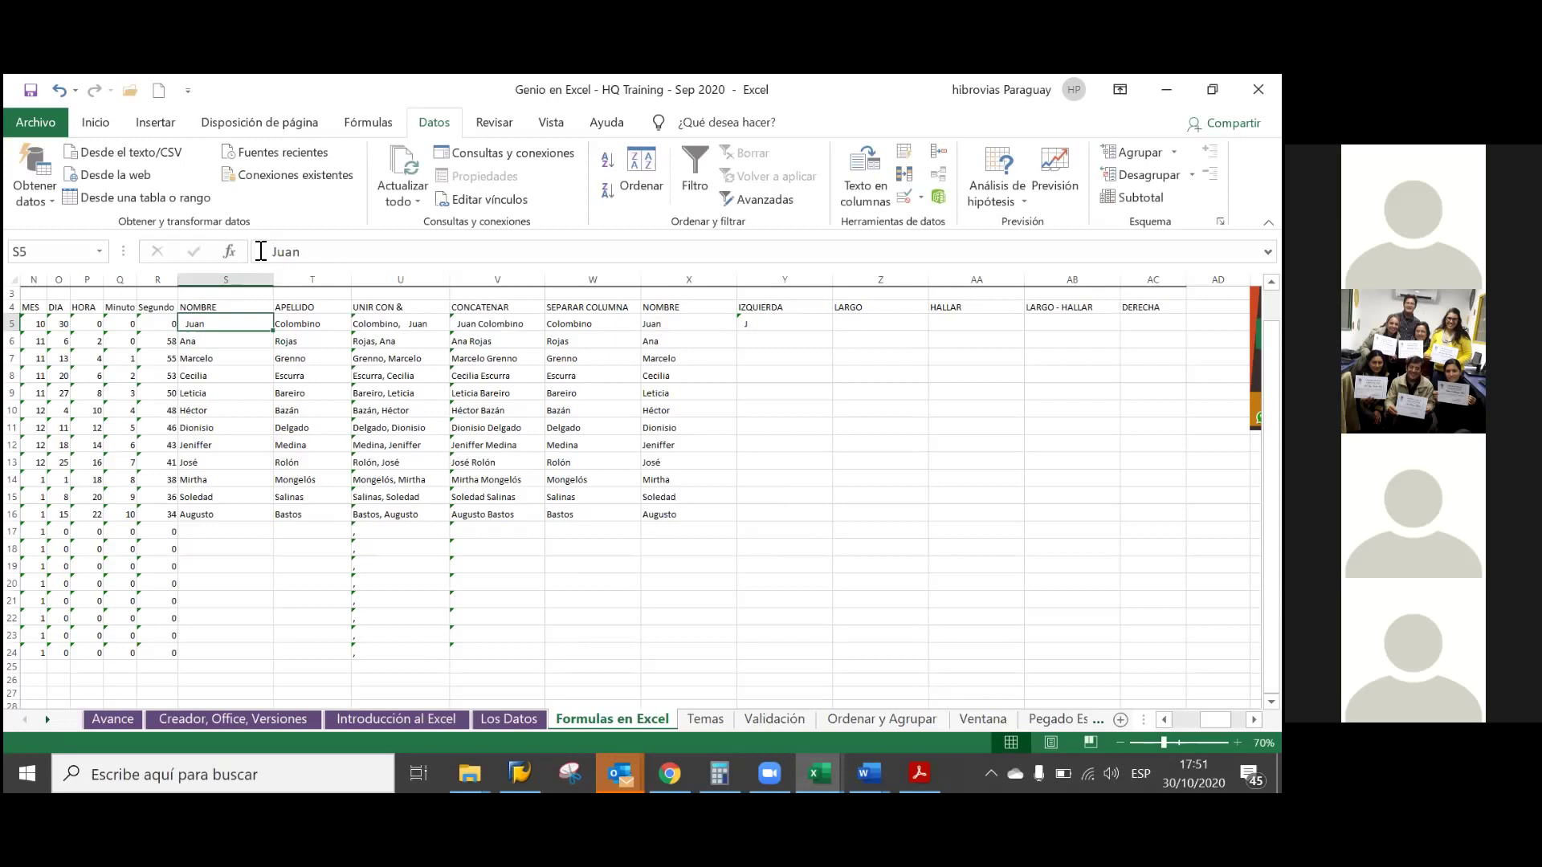
key("Right")
key("Right")
key("Right")
key("Right")
key("Right")
key("Right")
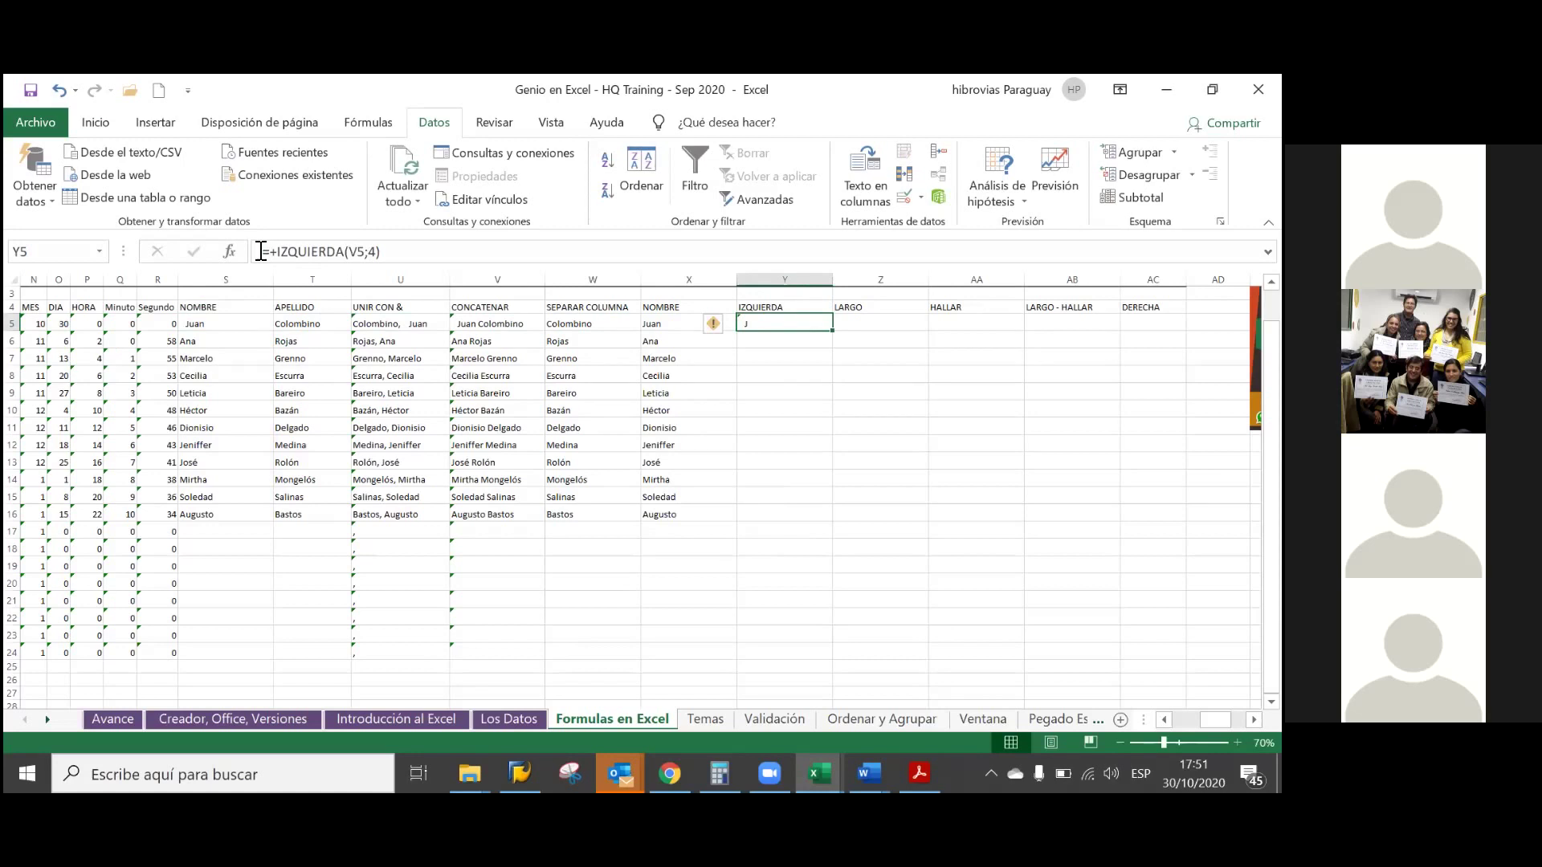
key("F2")
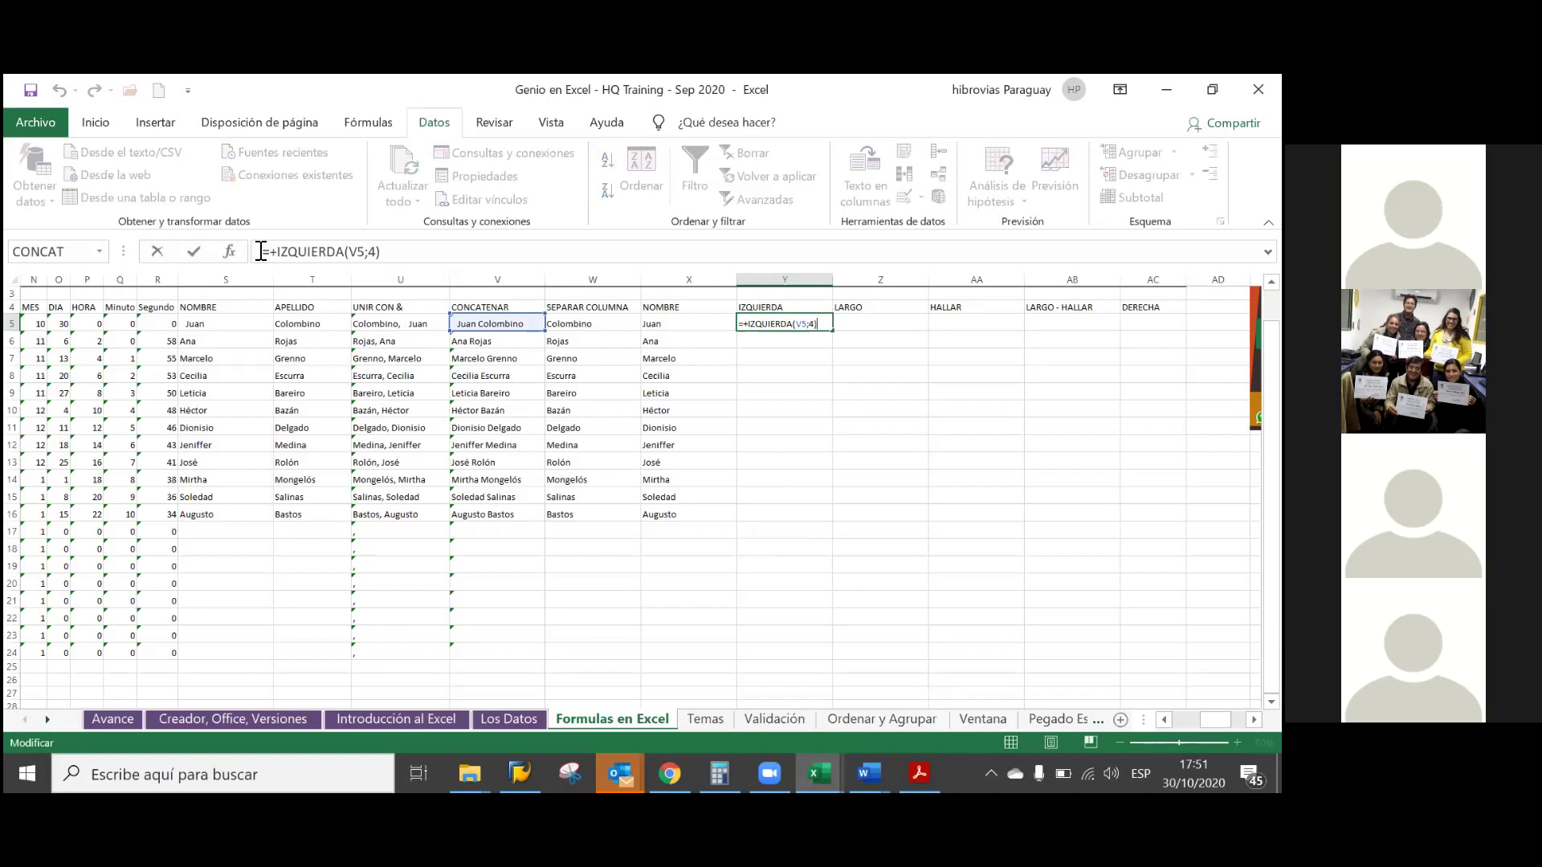
key("Left")
key("Left")
key("Left")
key("Left")
key("Left")
key("Left")
key("Left")
key("Right")
key("Left")
type("E")
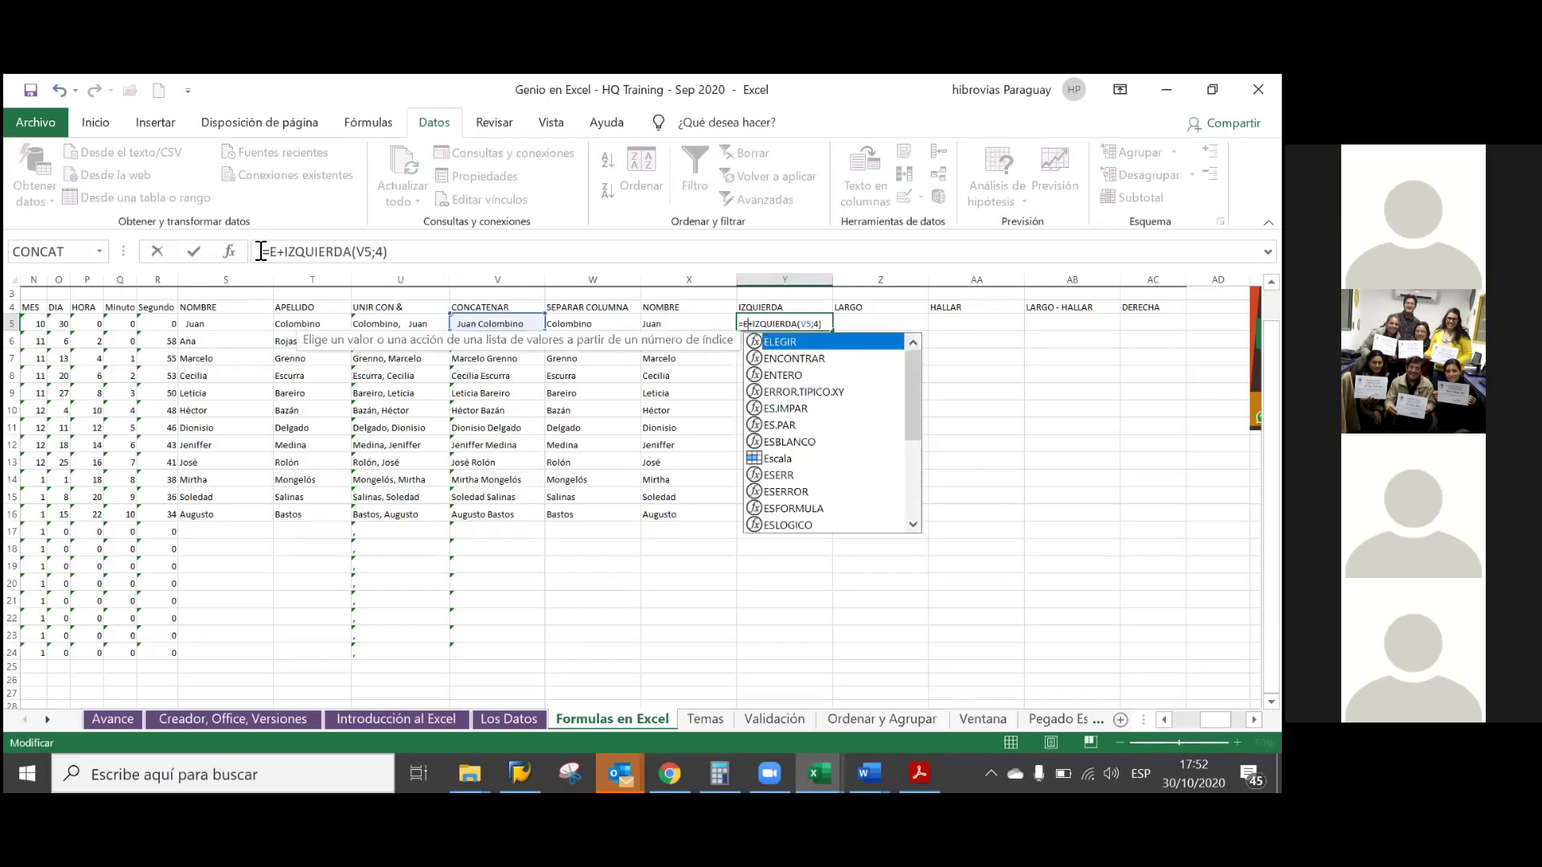
type("SPACIO")
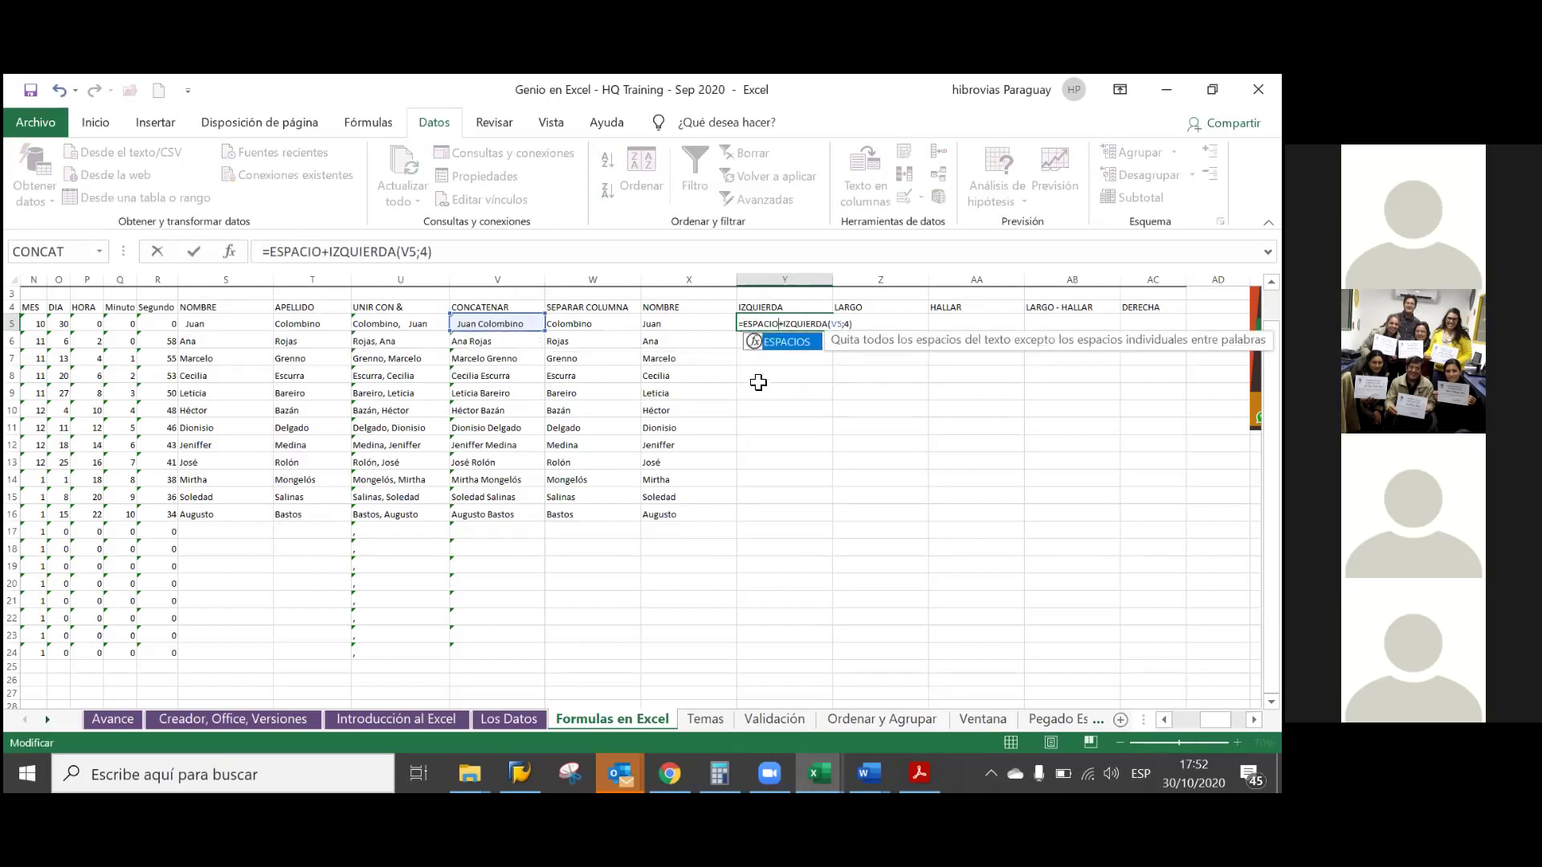
double_click(793, 347)
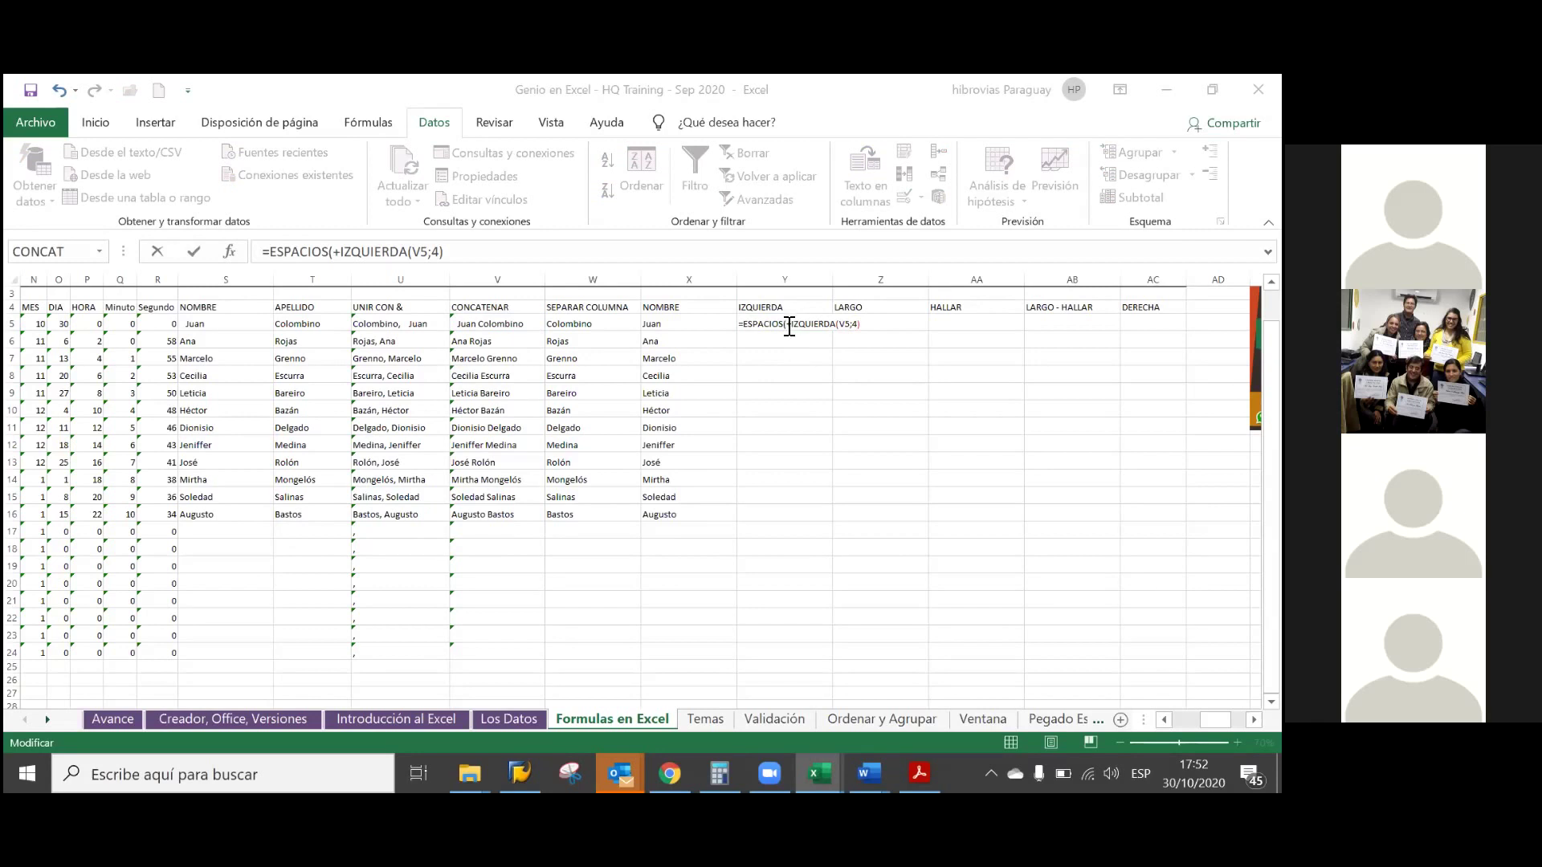
key("Left")
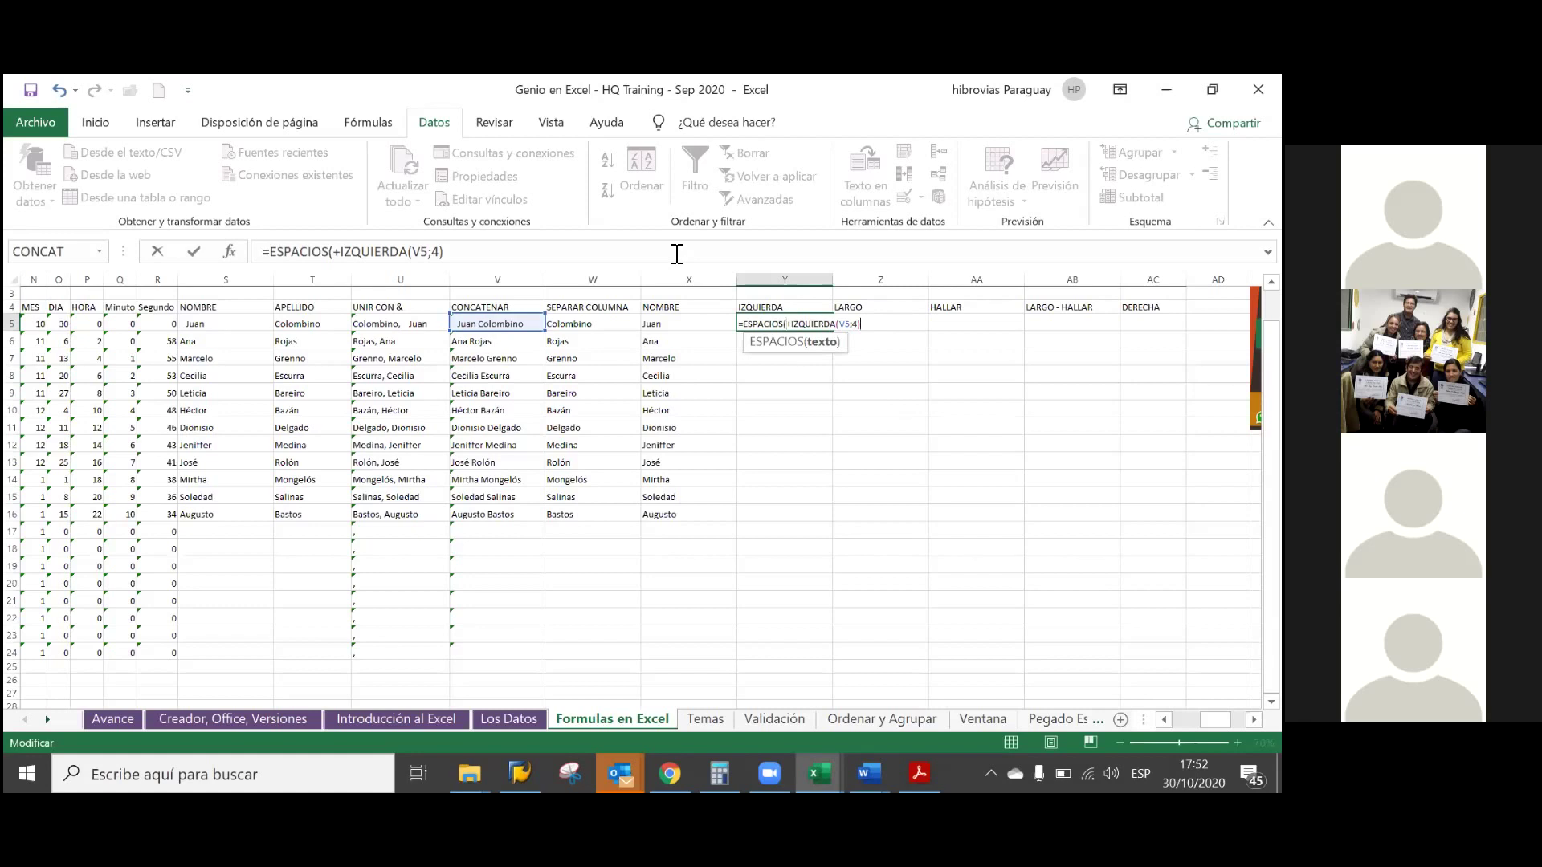
type("9")
key("BackSpace")
type(")")
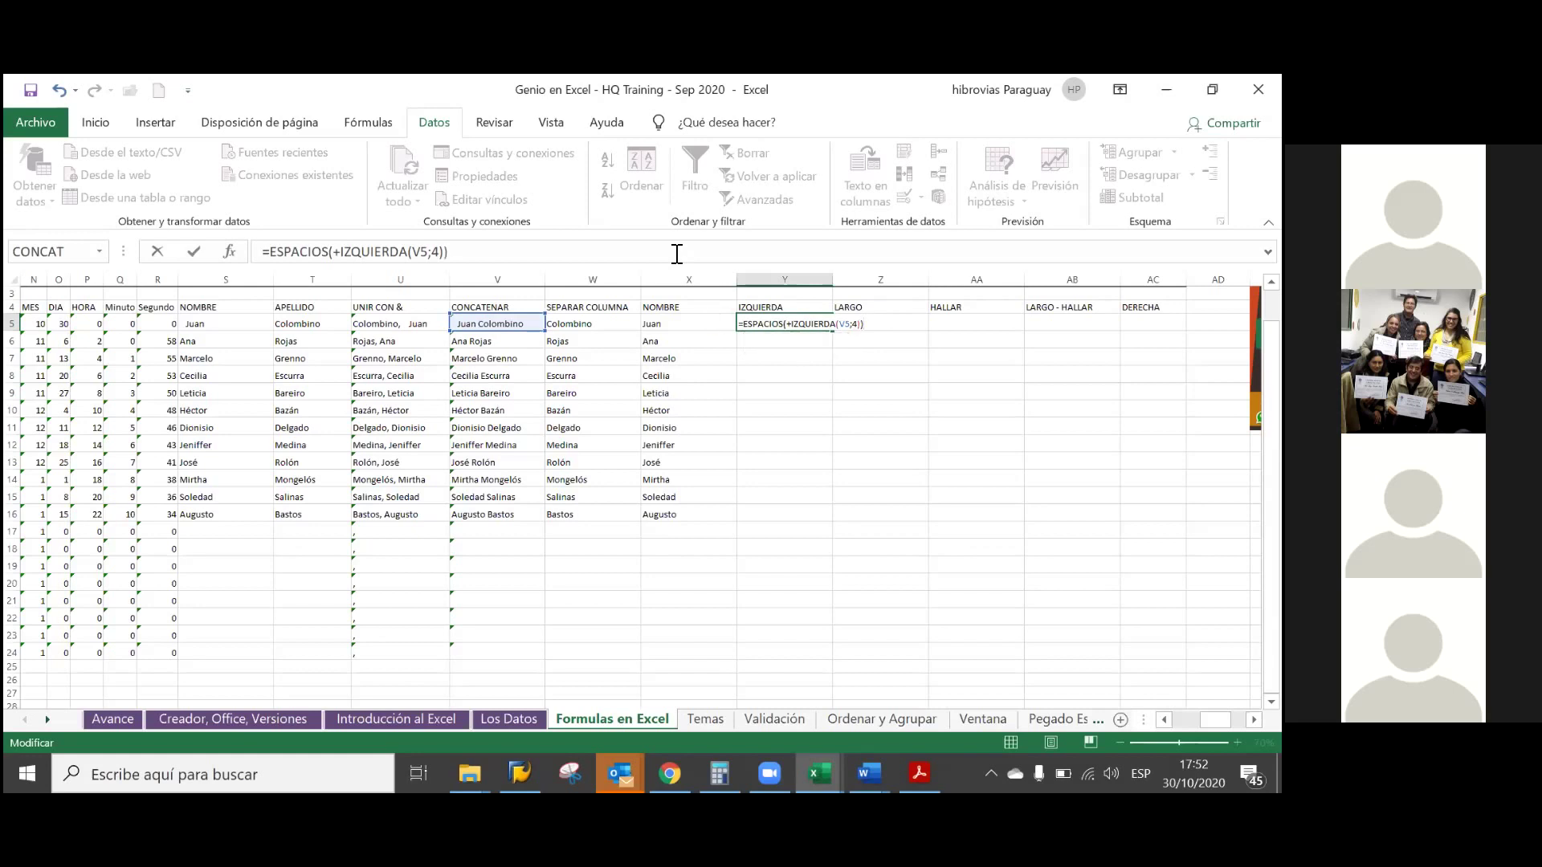
key("Return")
key("Up")
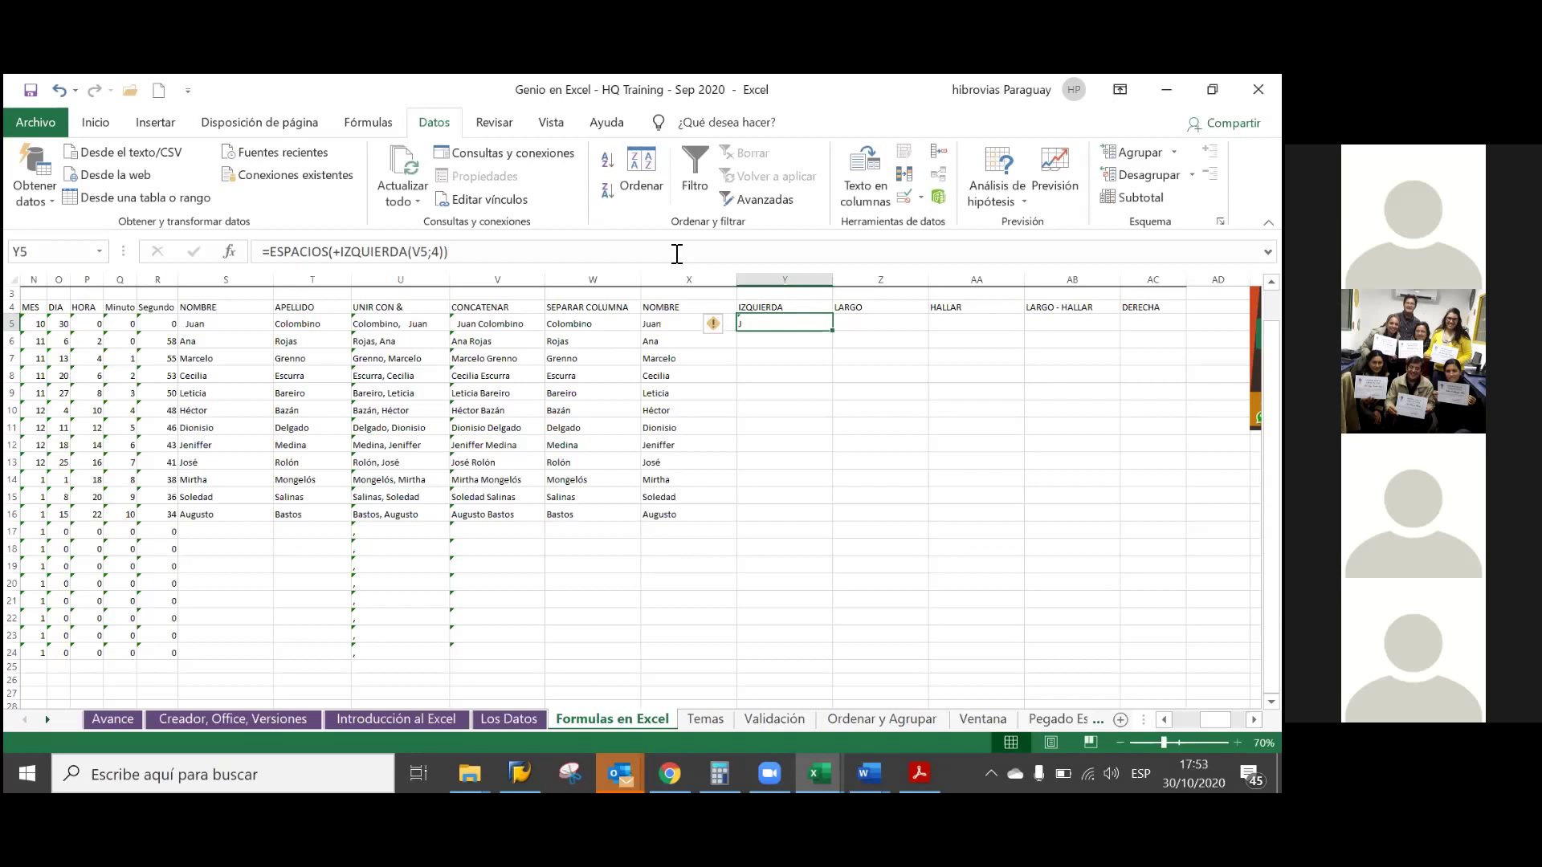
key("F2")
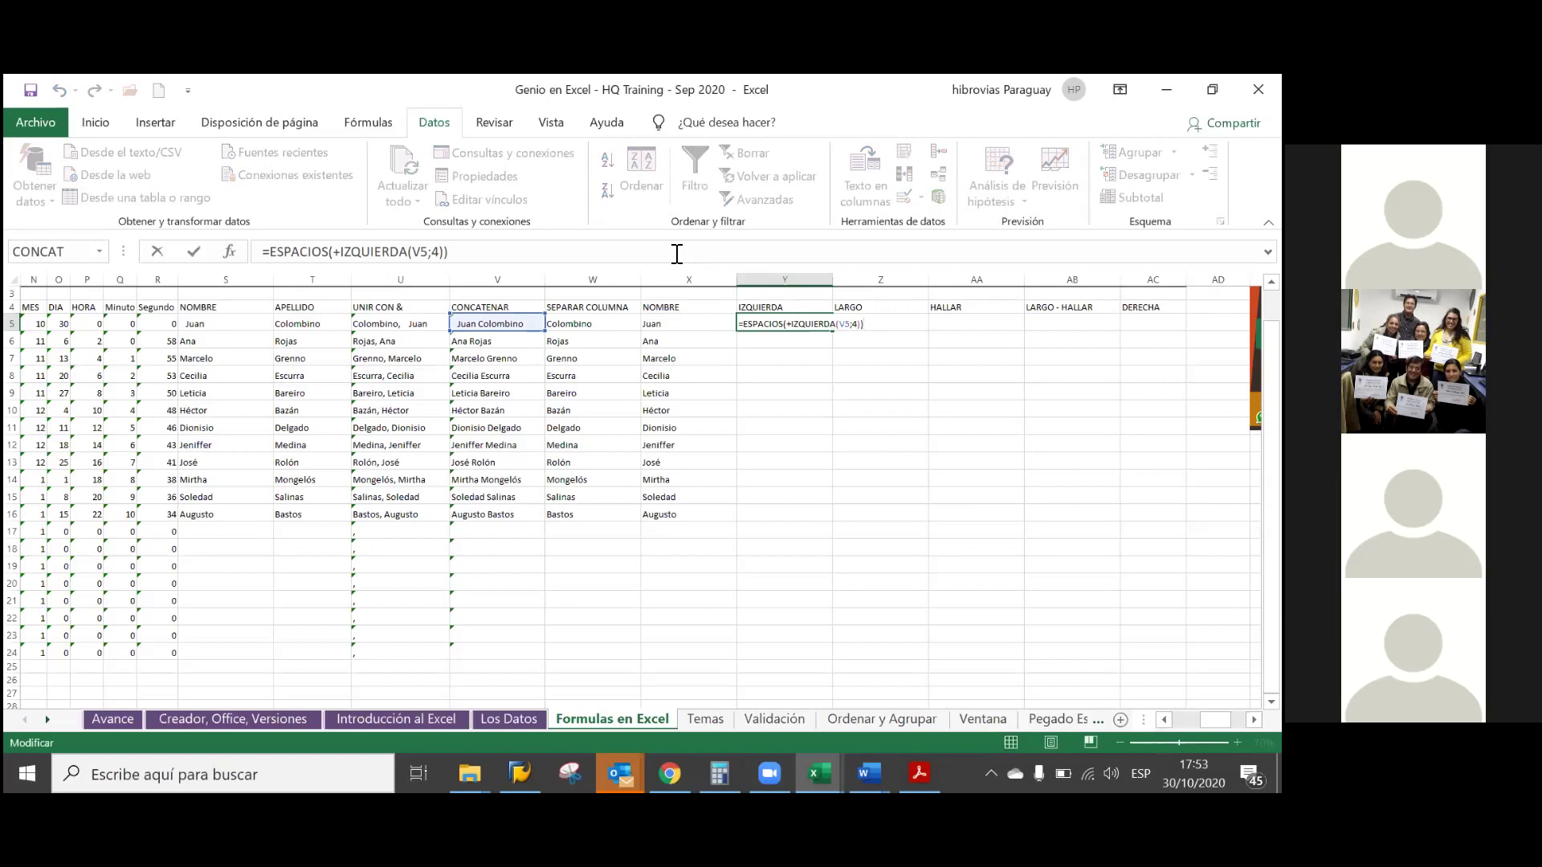
key("BackSpace")
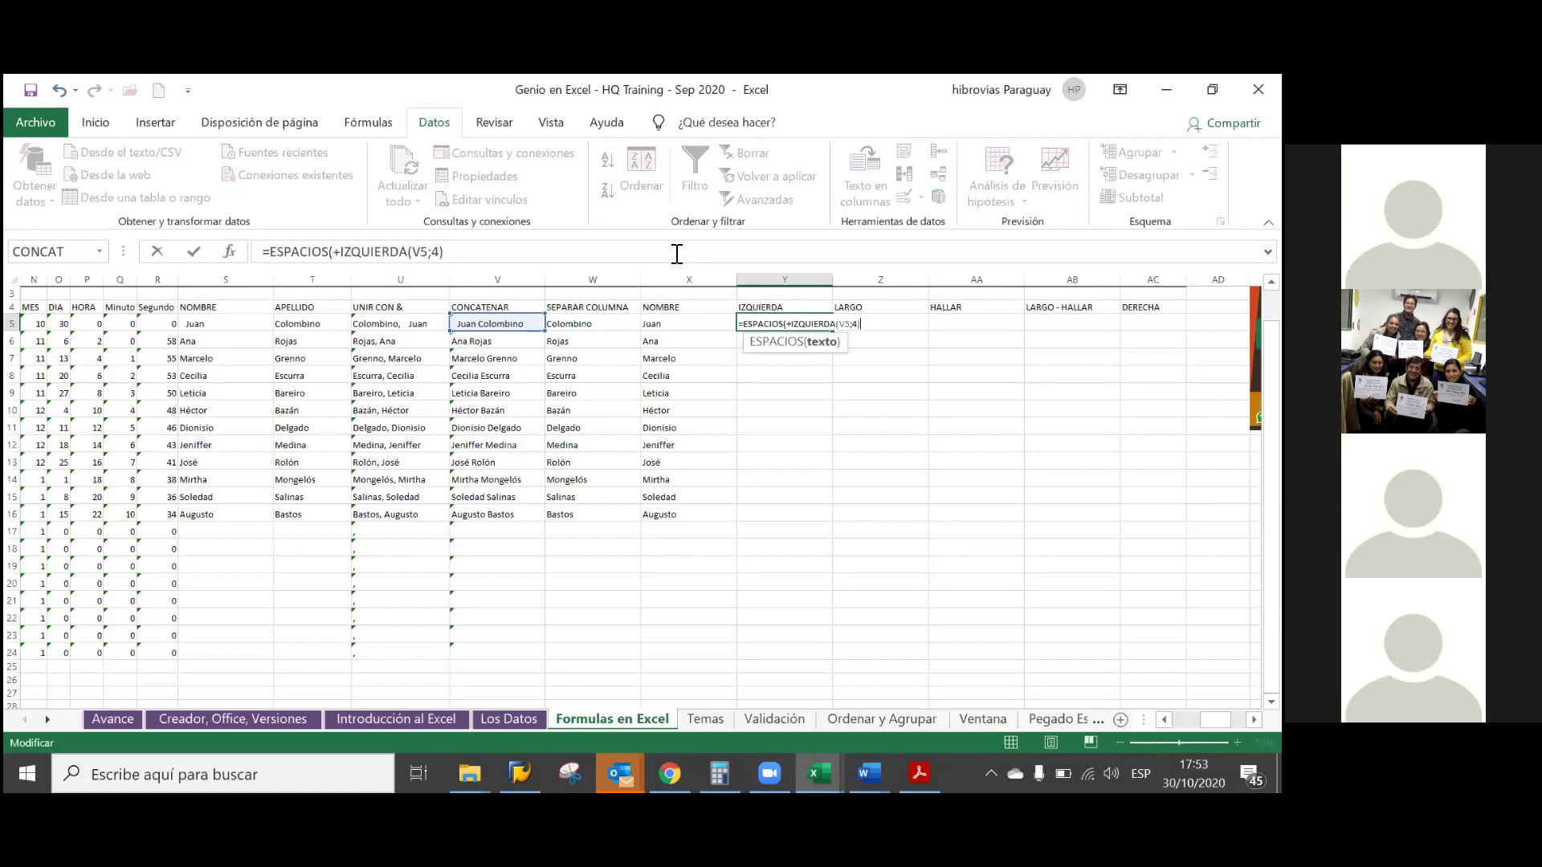
key("Left")
key("Left")
key("Left")
key("Left")
key("Left")
key("Left")
key("Left")
key("Left")
key("Left")
key("BackSpace")
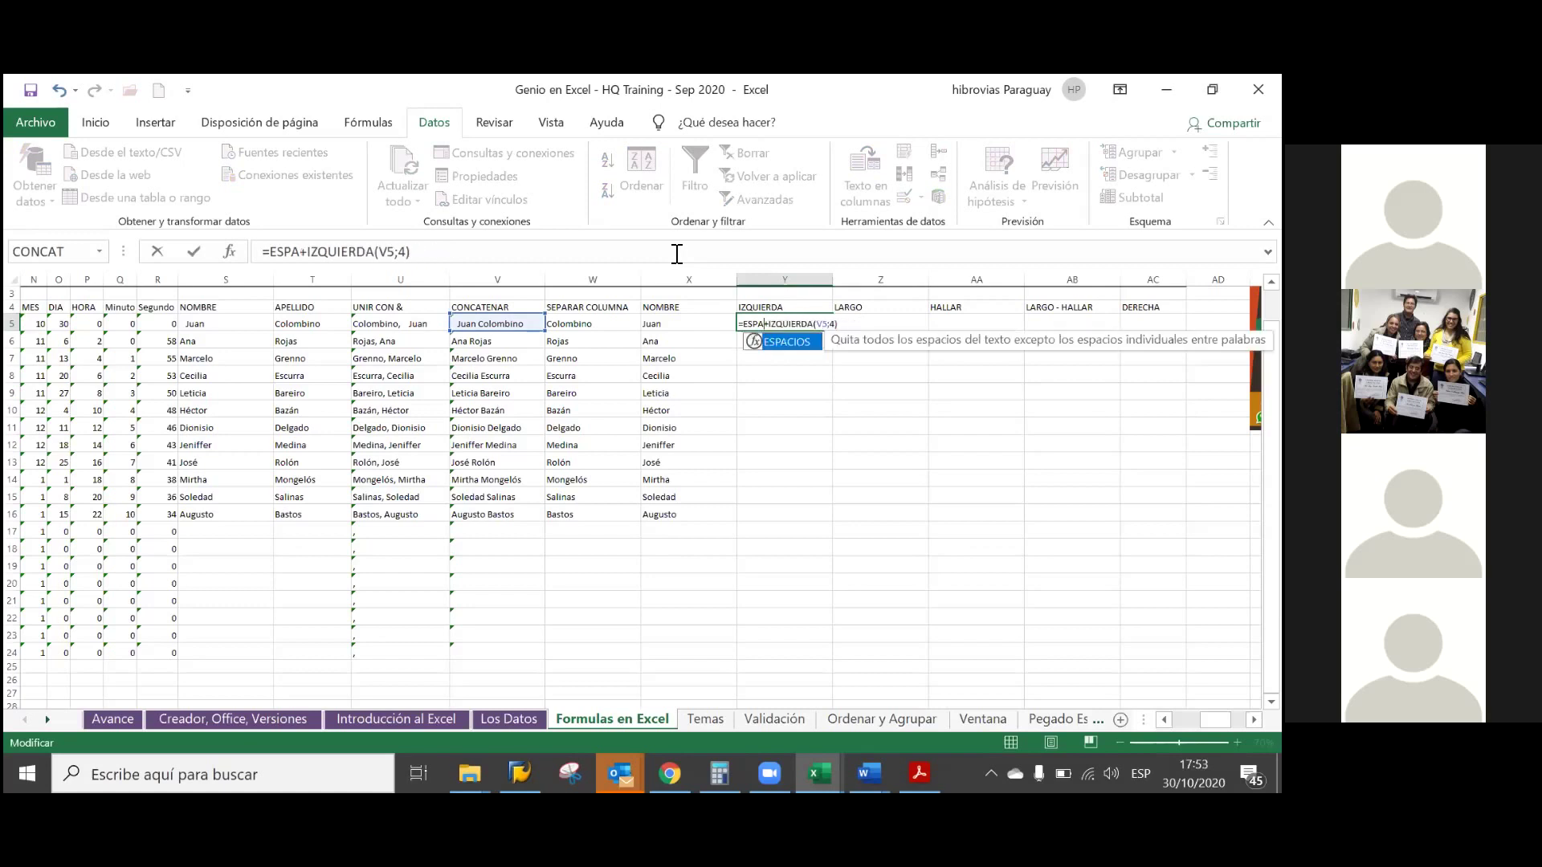
key("BackSpace")
key("BackSpace")
key("BackSpace")
key("BackSpace")
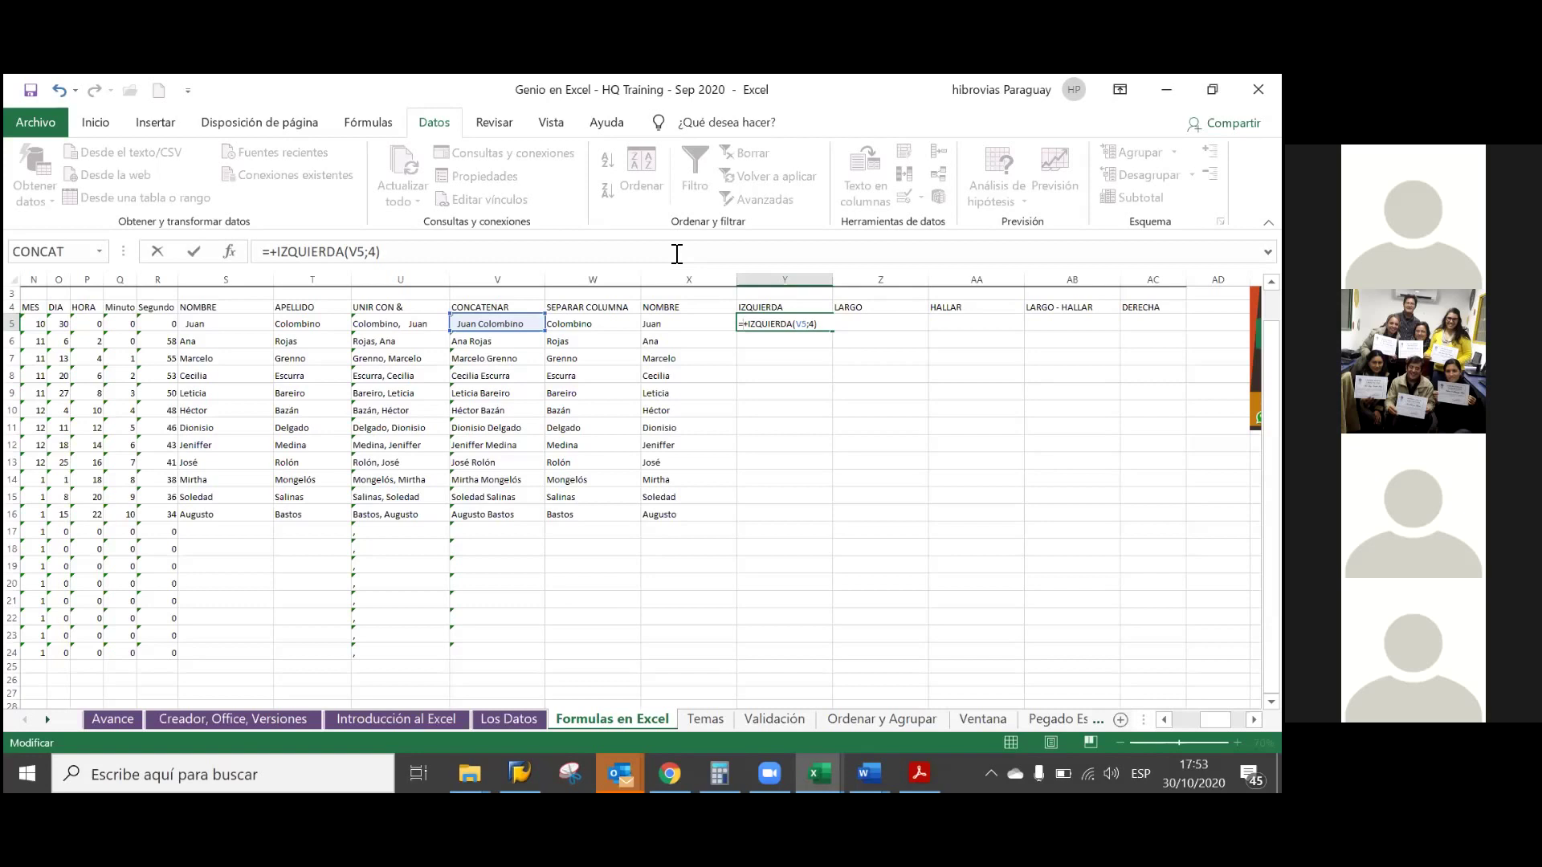
- Change Y5 to =+IZQUIERDA(ESPACIOS(V5);4) so it trims spaces and shows Juan again
key("Right")
key("Right")
key("Right")
key("Right")
key("Right")
key("Right")
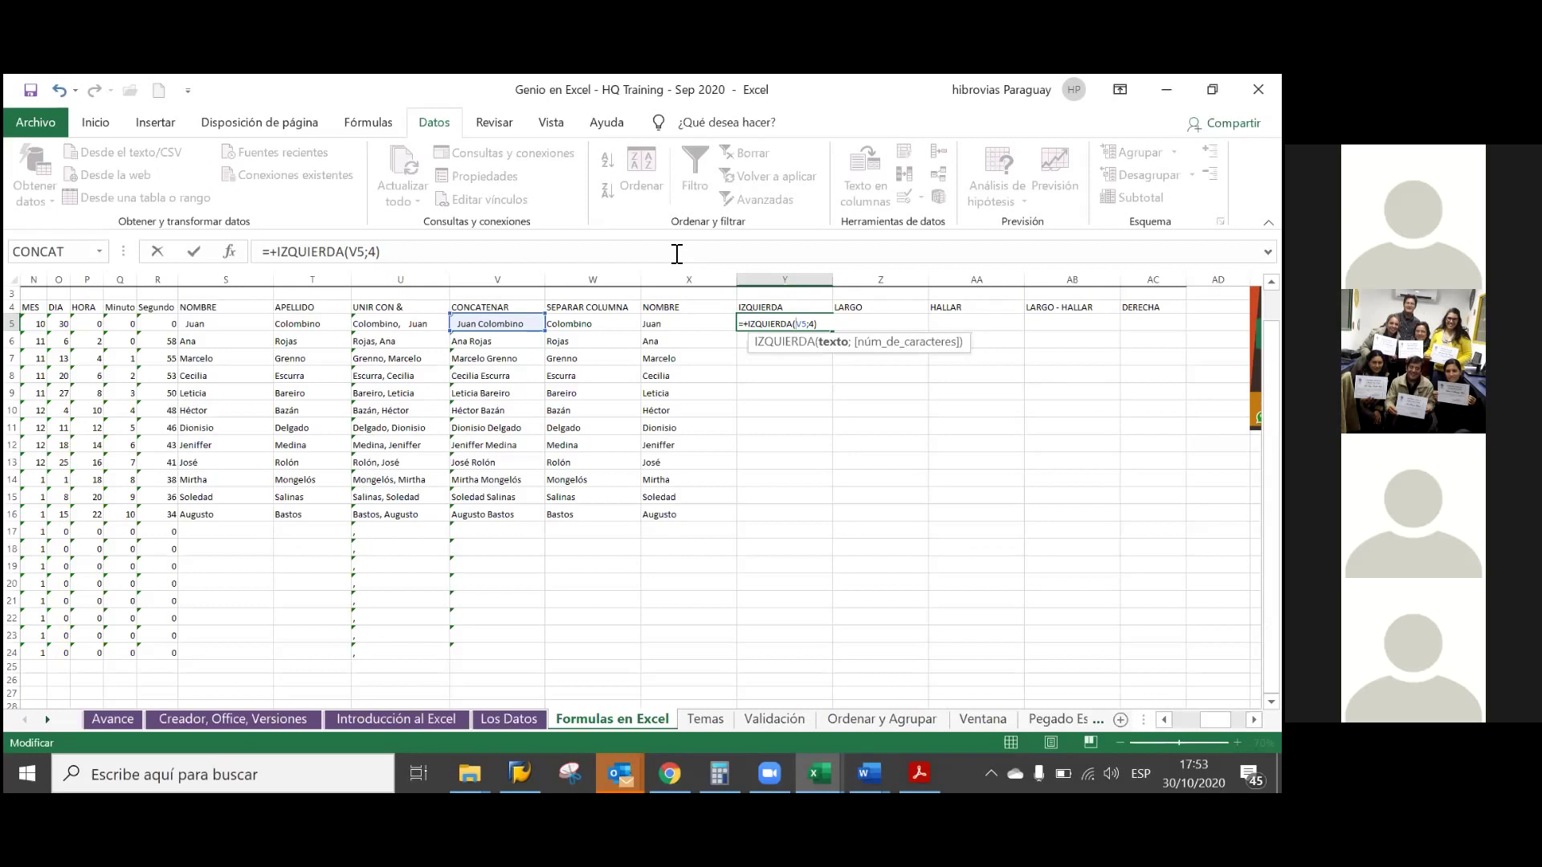
type("espacions")
key("BackSpace")
key("BackSpace")
type("s")
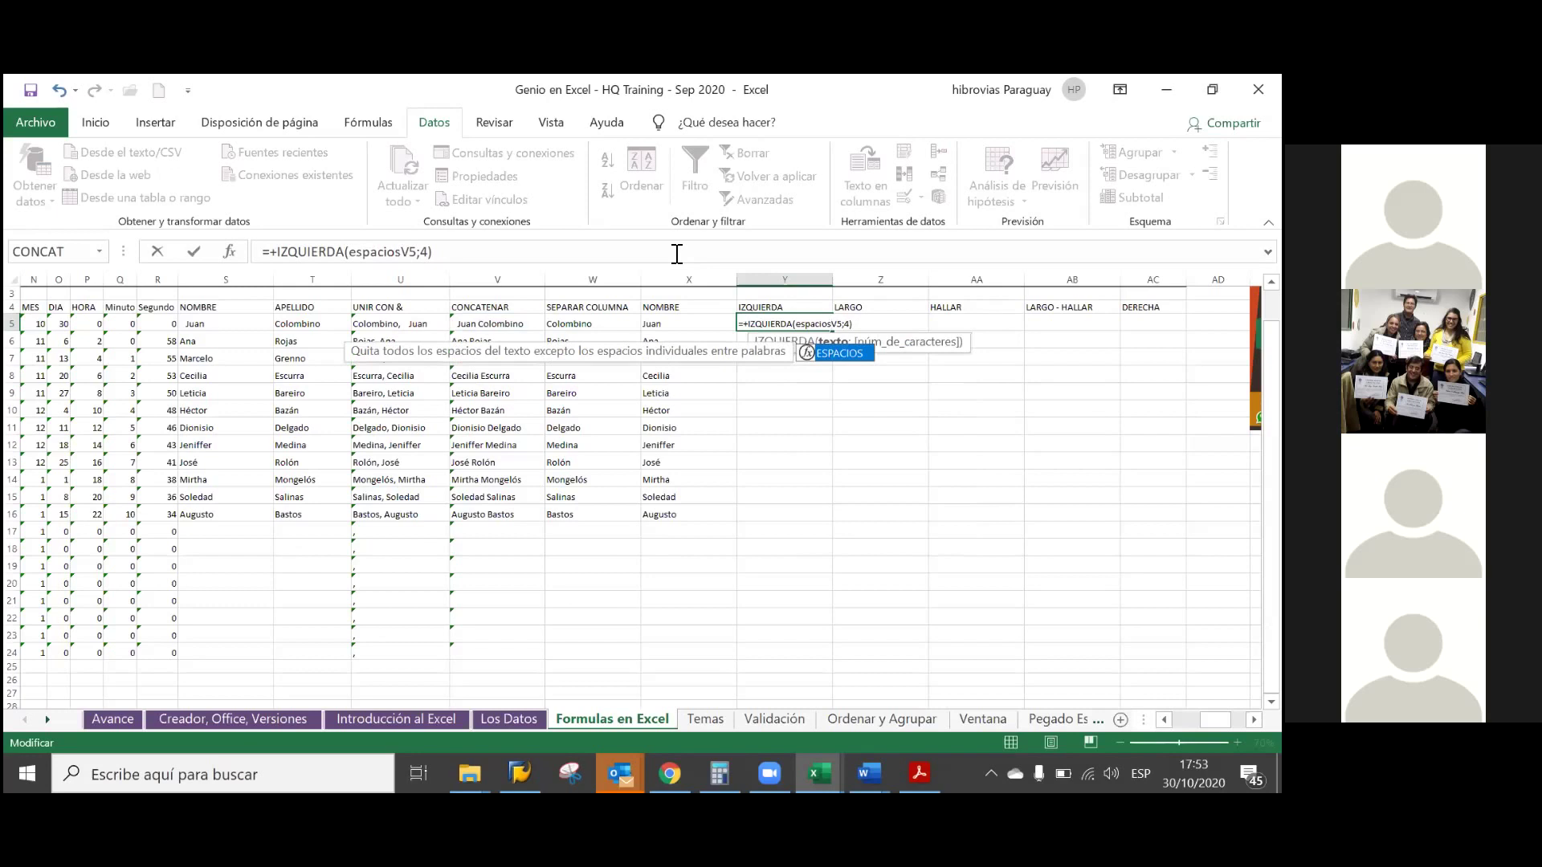
double_click(860, 355)
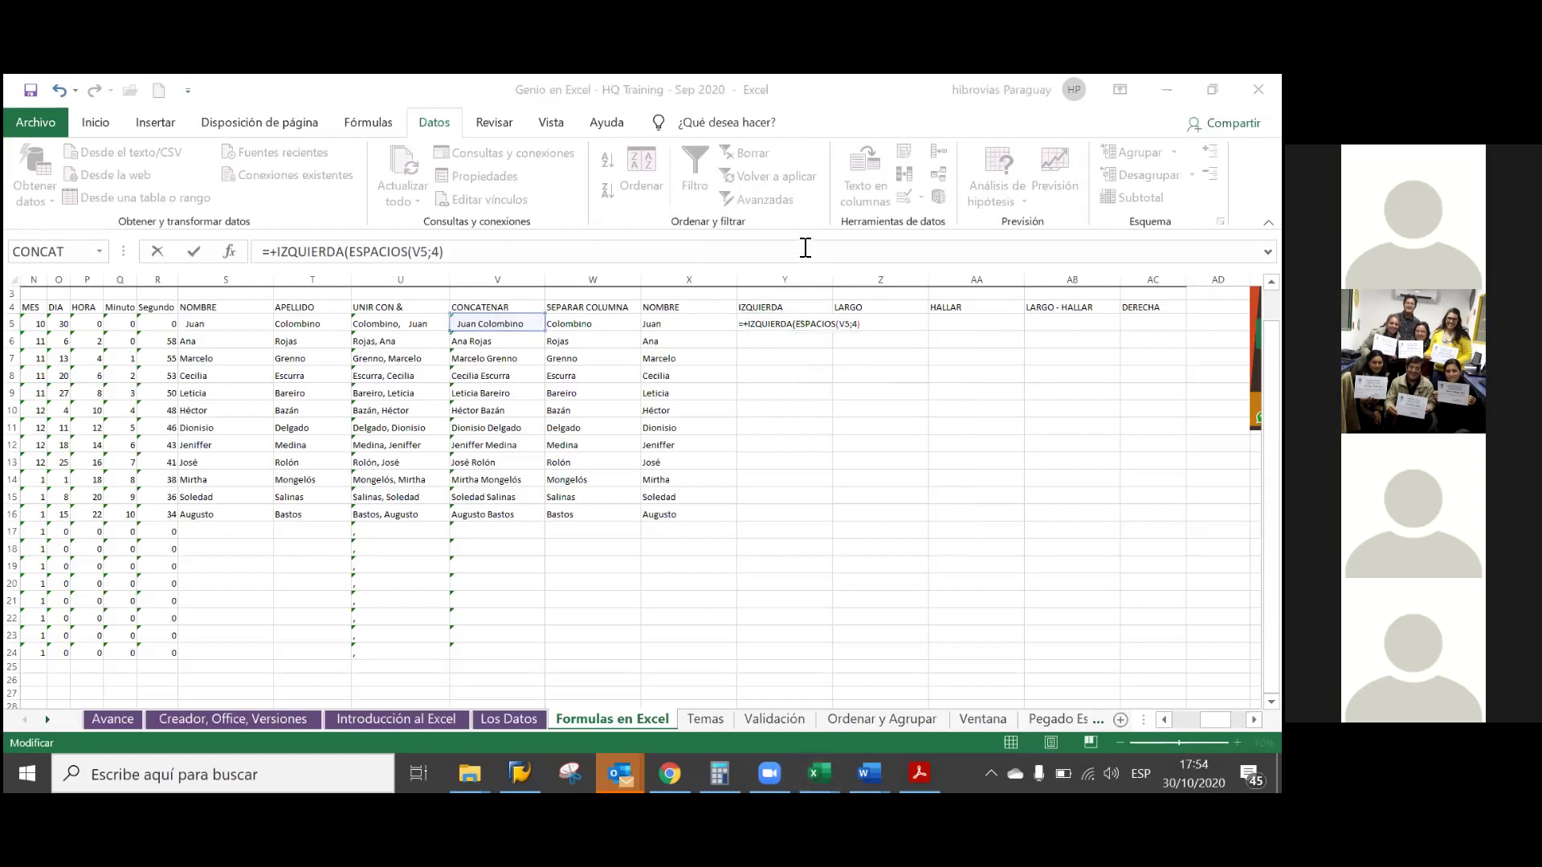
left_click(852, 324)
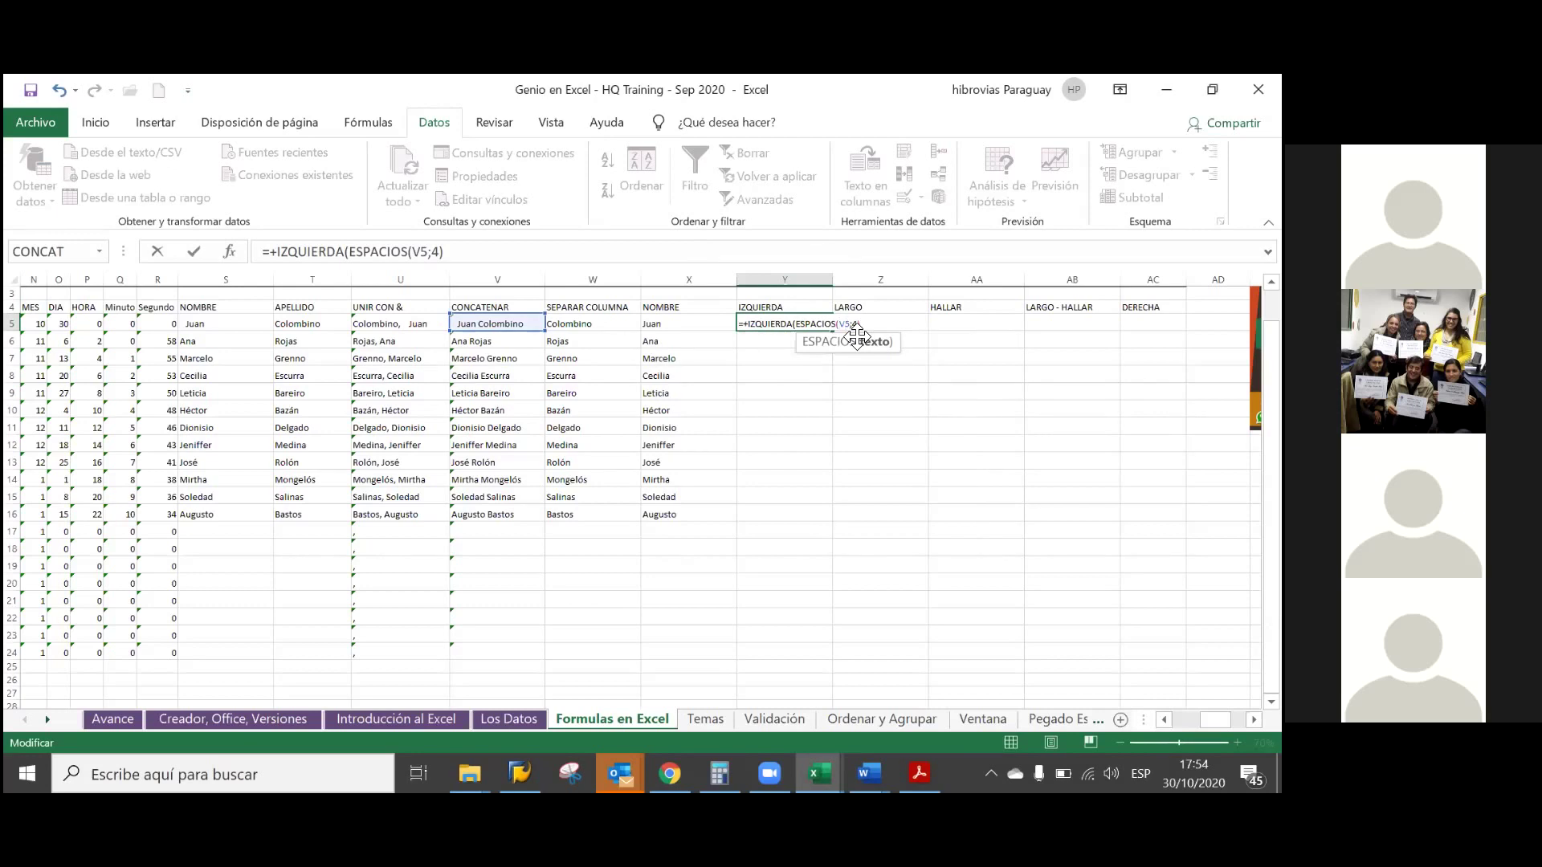
type(")")
key("Return")
key("Return")
- Go back to Y5 to check the corrected formula, then move down the column
key("Up")
key("Up")
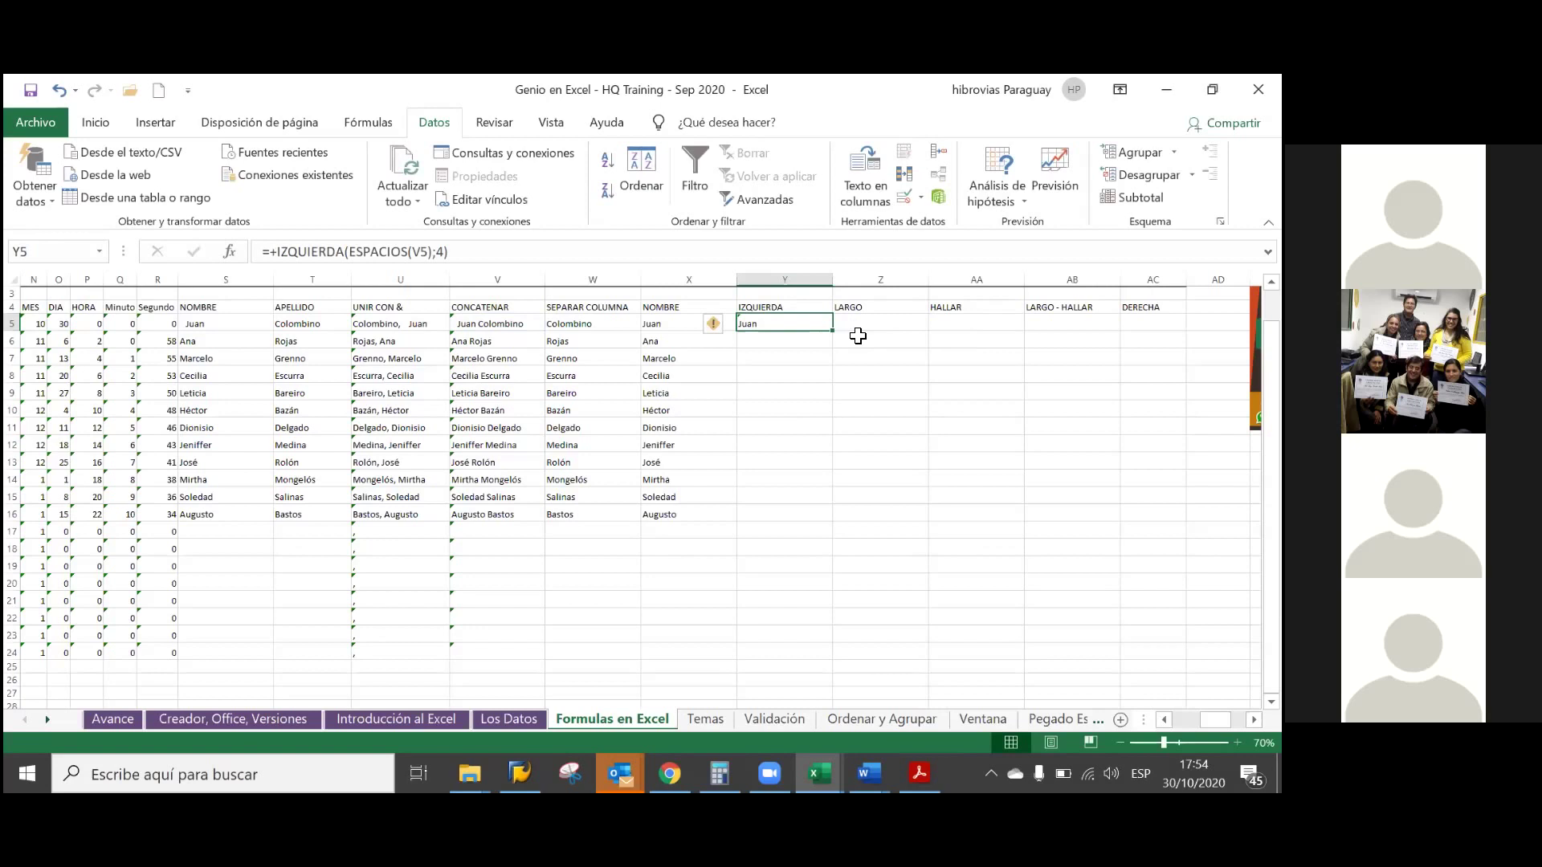
key("Down")
key("Down")
key("Down")
key("Up")
key("Up")
key("Down")
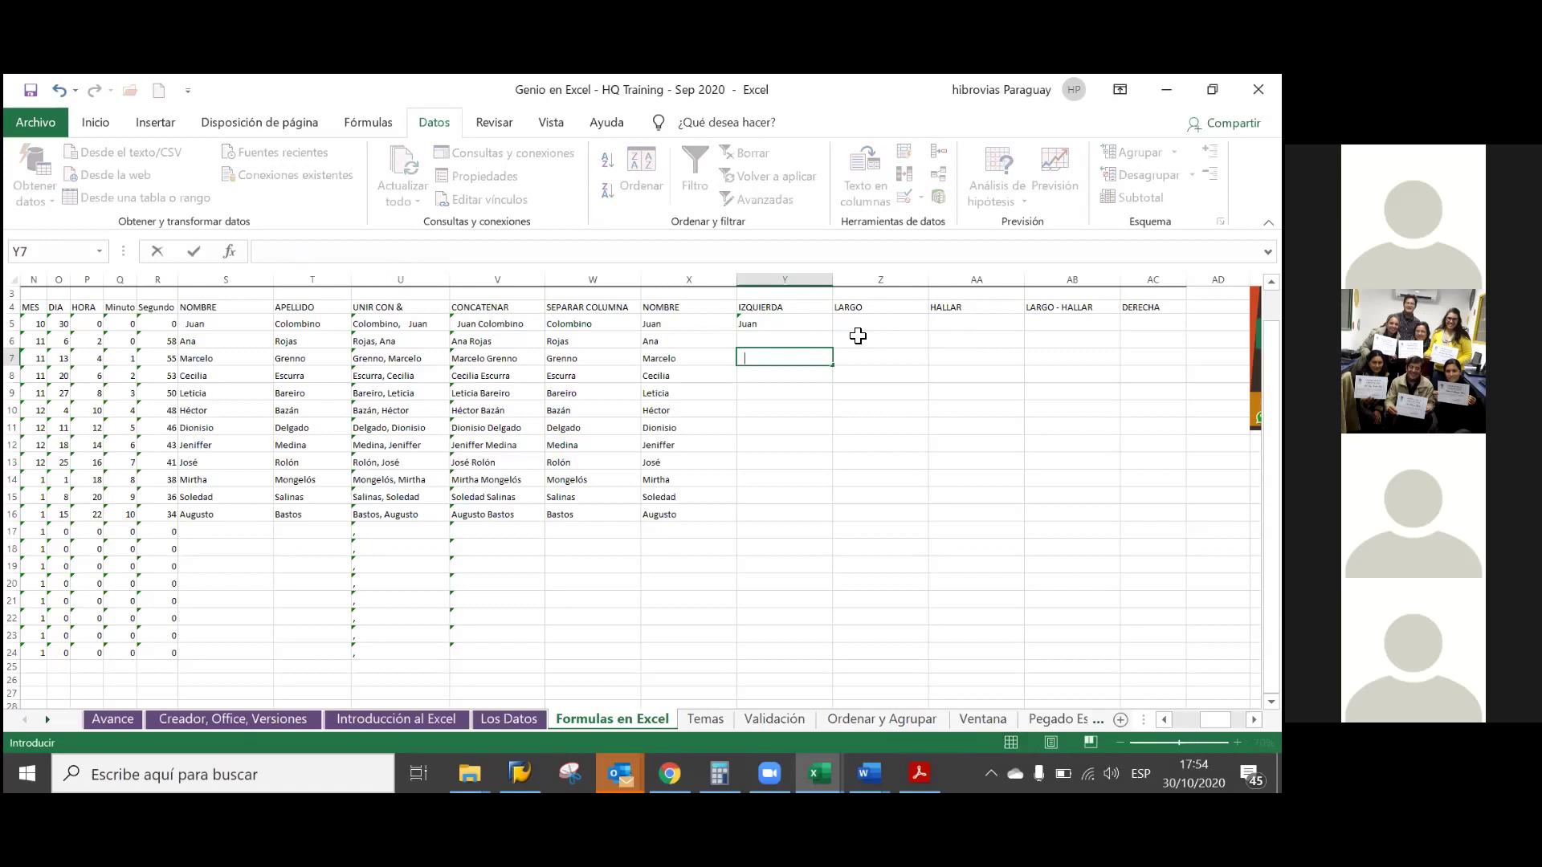
- Enter 50000 in Y7 and begin a + formula in Z7 referencing Y7
type("50000")
key("Return")
key("Up")
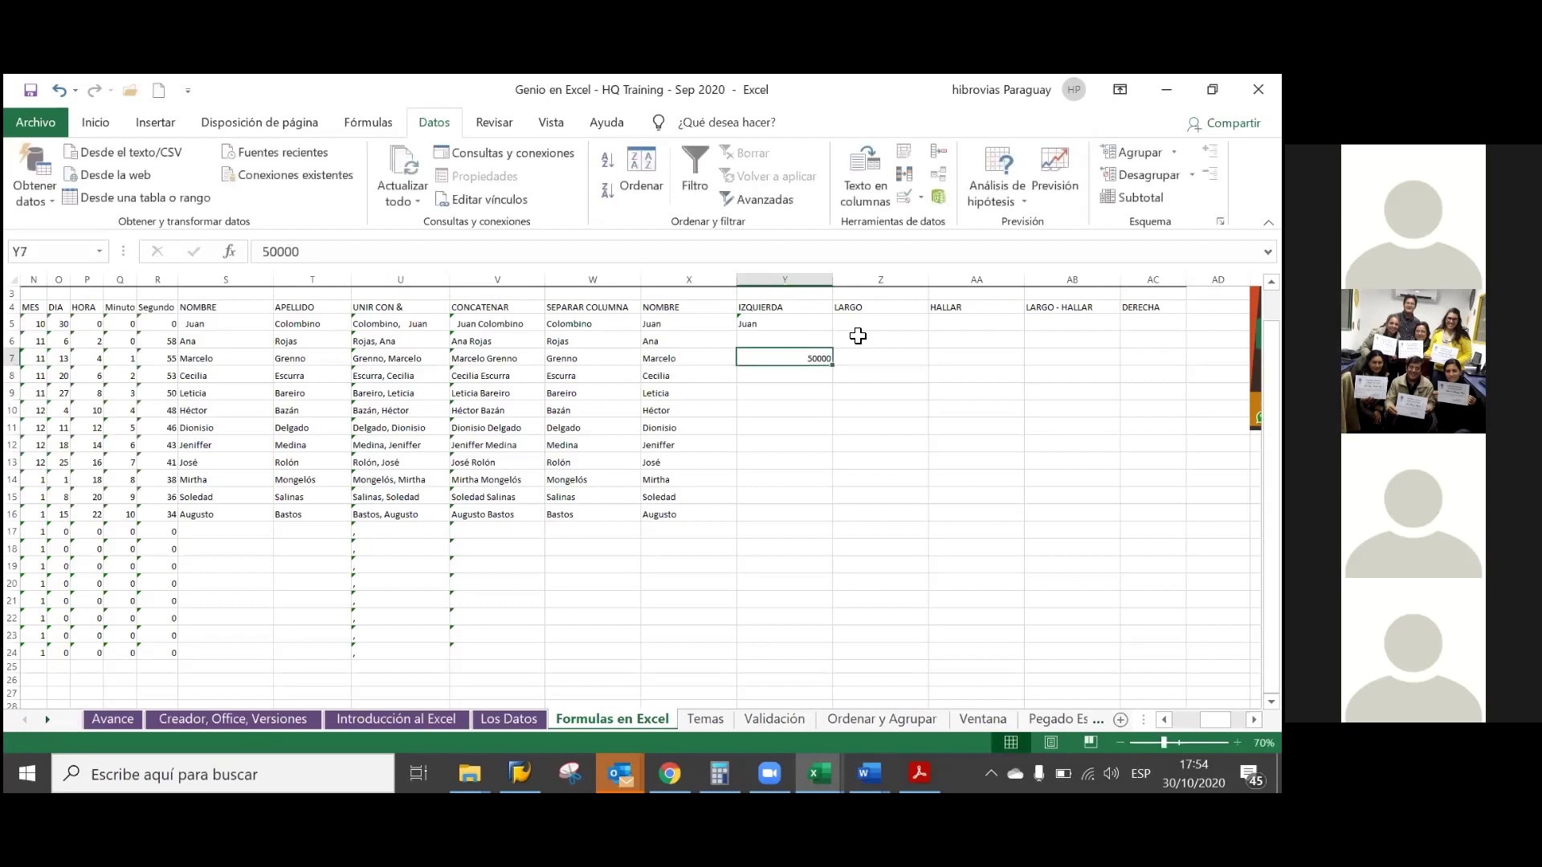
key("Right")
type("+")
key("Left")
- Cancel the unfinished formula in Z7 and return to cell Y7
key("Right")
key("Down")
key("BackSpace")
key("BackSpace")
key("BackSpace")
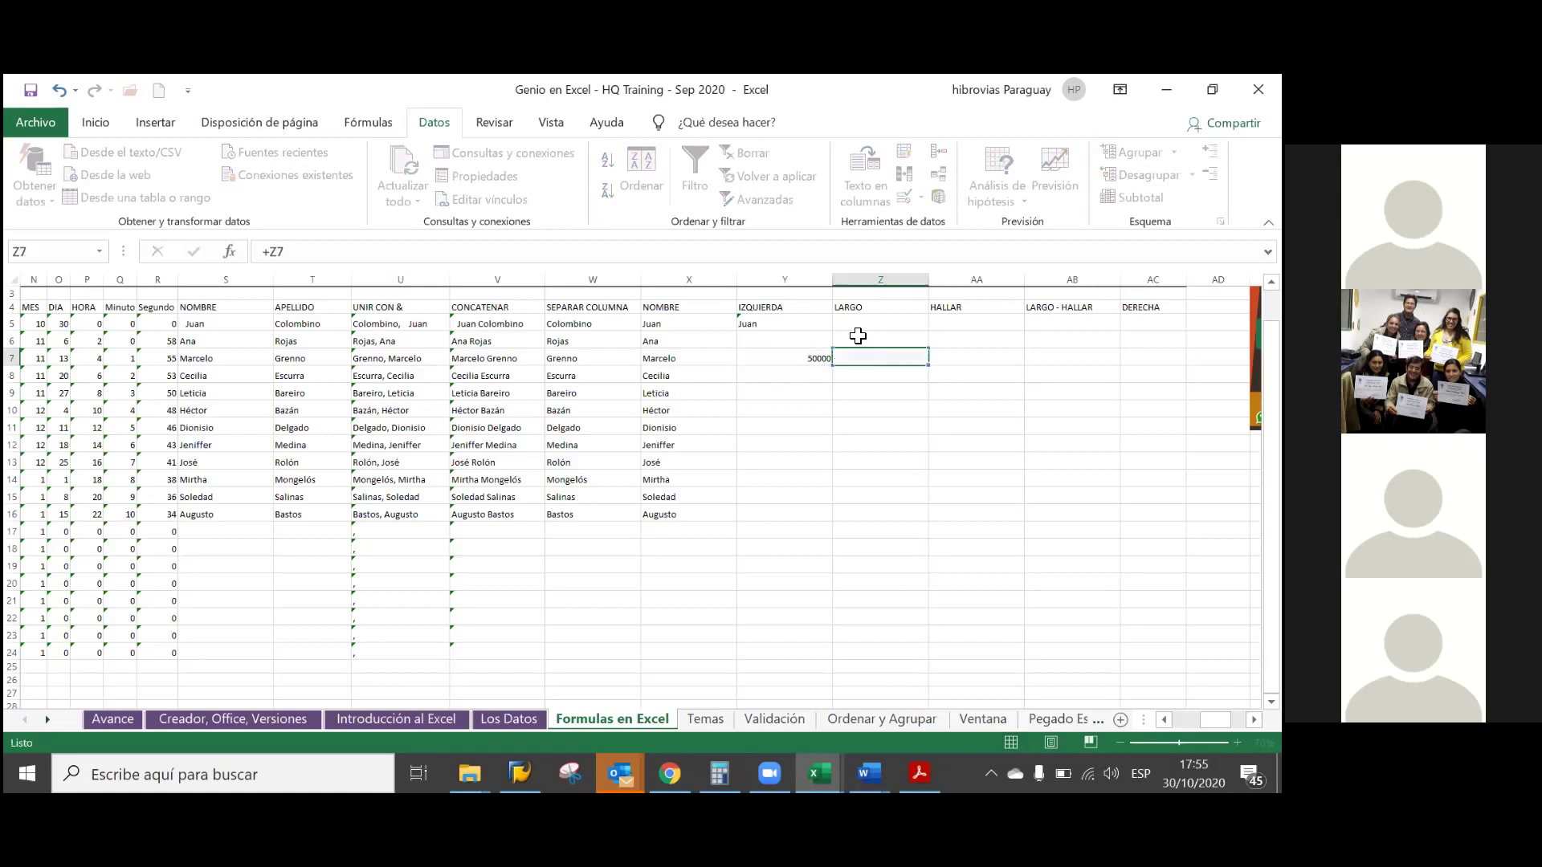
key("Escape")
key("Left")
key("Down")
key("Up")
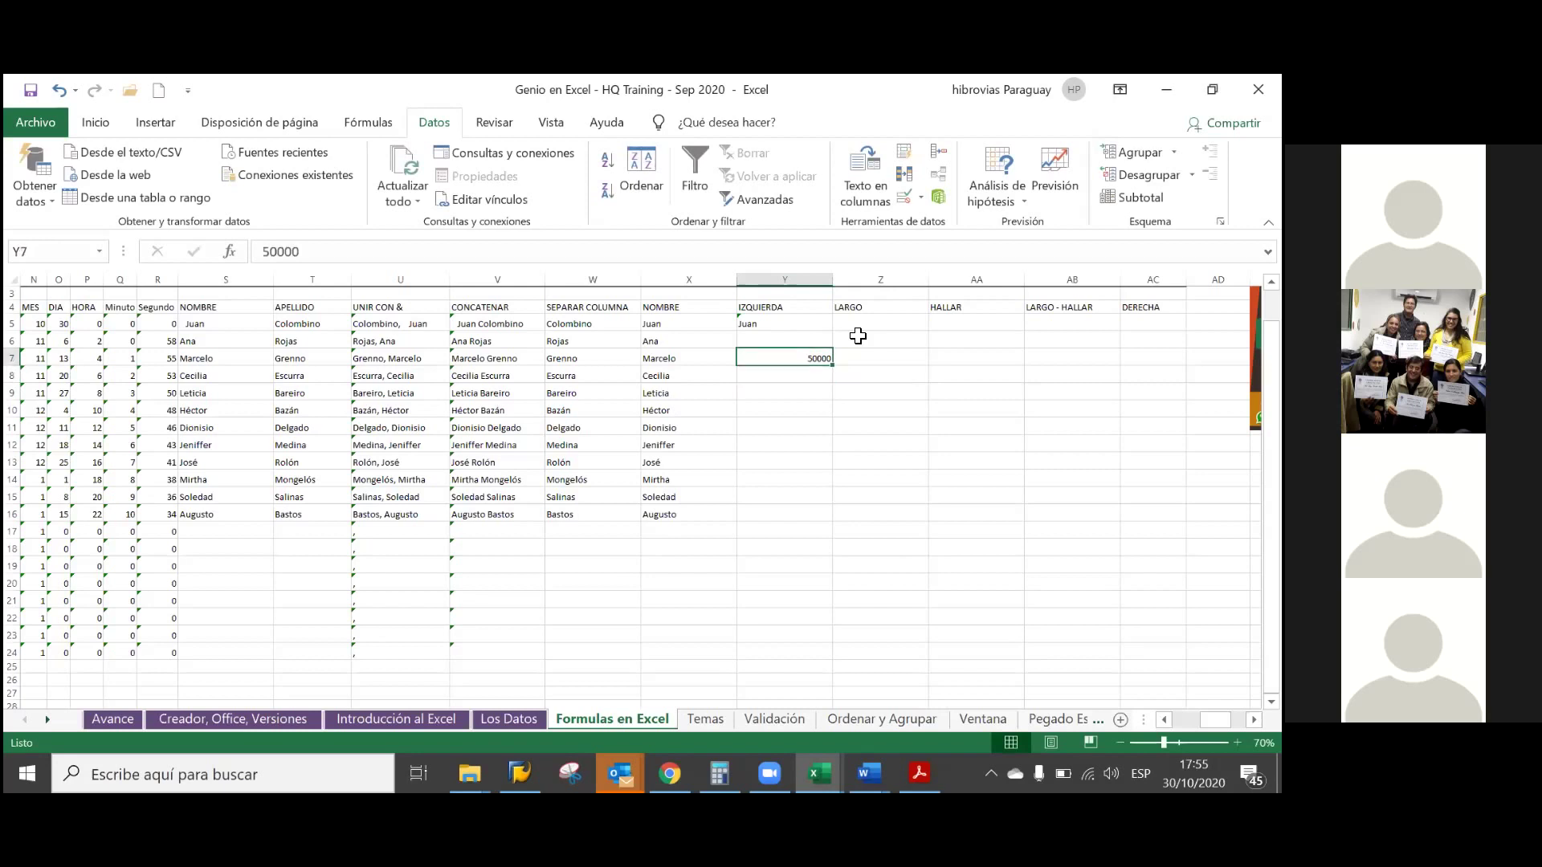
- Copy the 50000 from Y7 down into Y7 through Y22
key("ctrl+c")
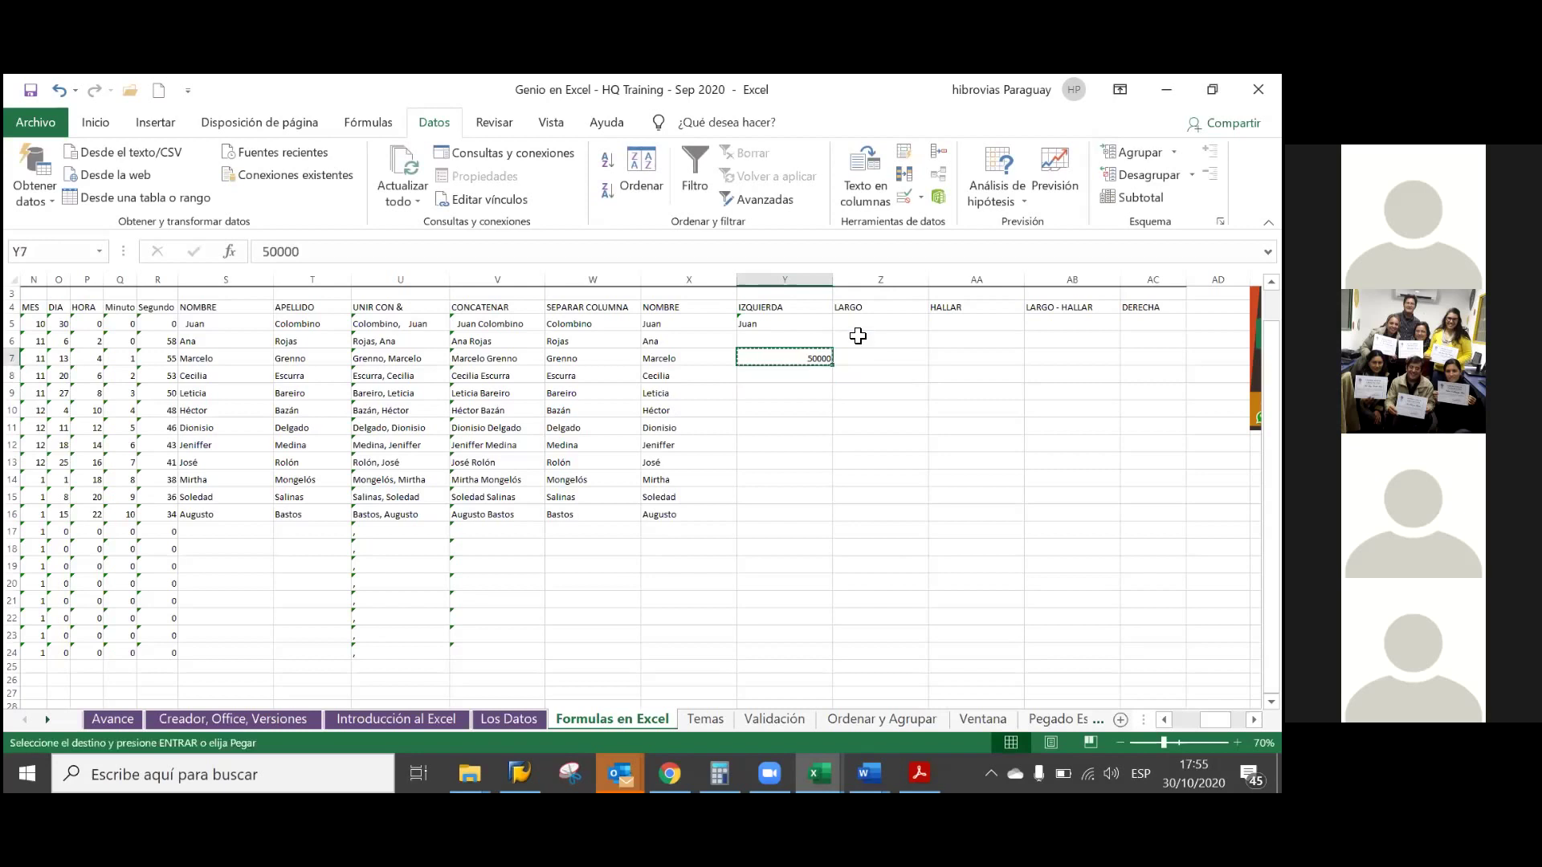
key("shift+Down")
key("shift+Down")
key("shift+Down")
key("shift+Down")
key("shift+Down")
key("shift+Down")
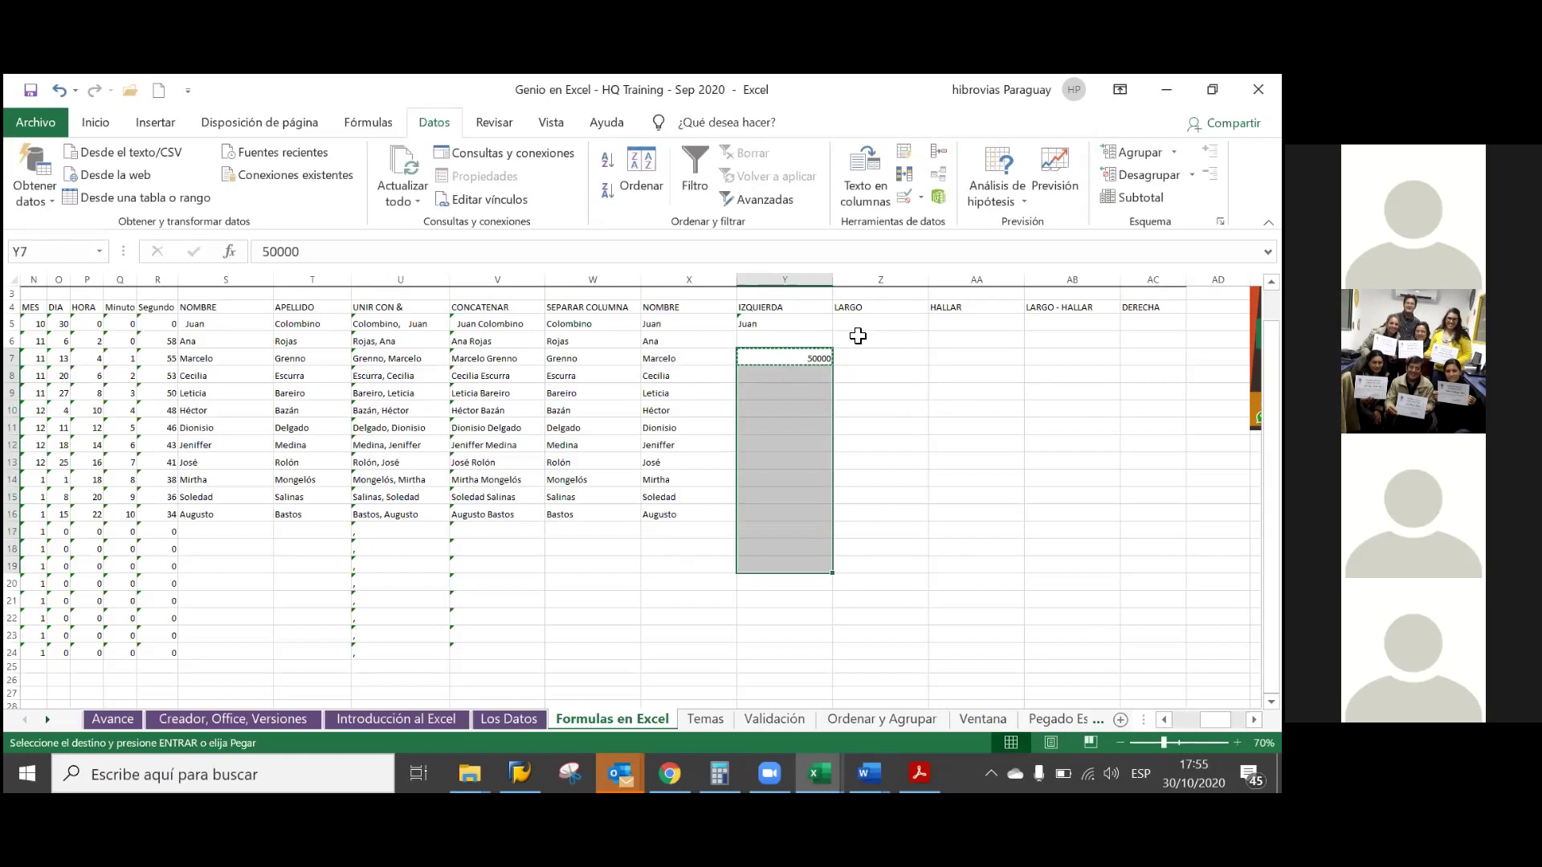
key("shift+Down")
key("shift+Down")
key("shift+Down")
key("Return")
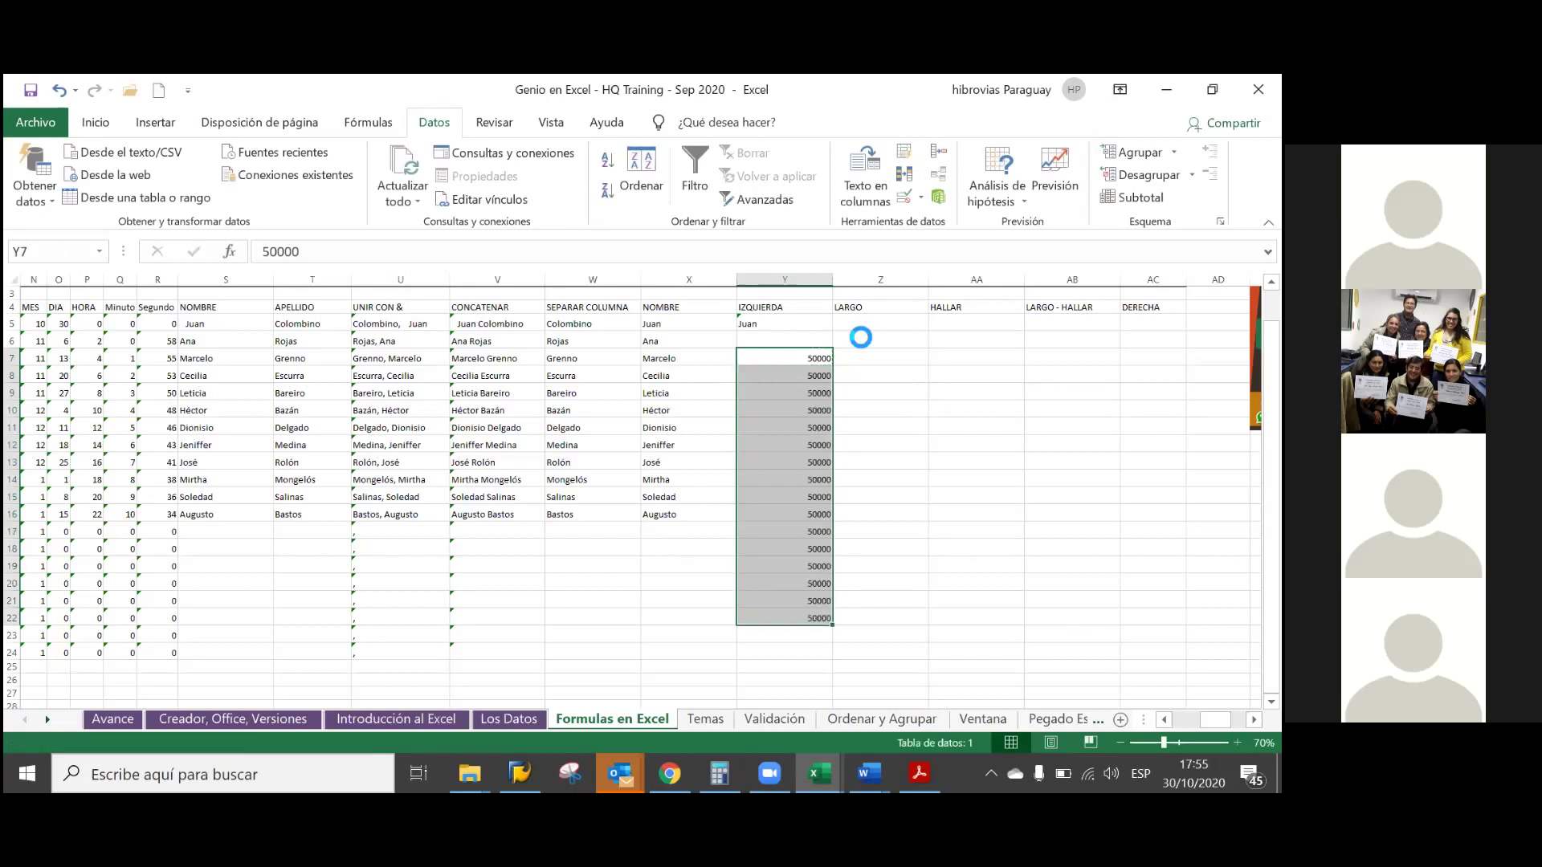
key("Down")
key("Up")
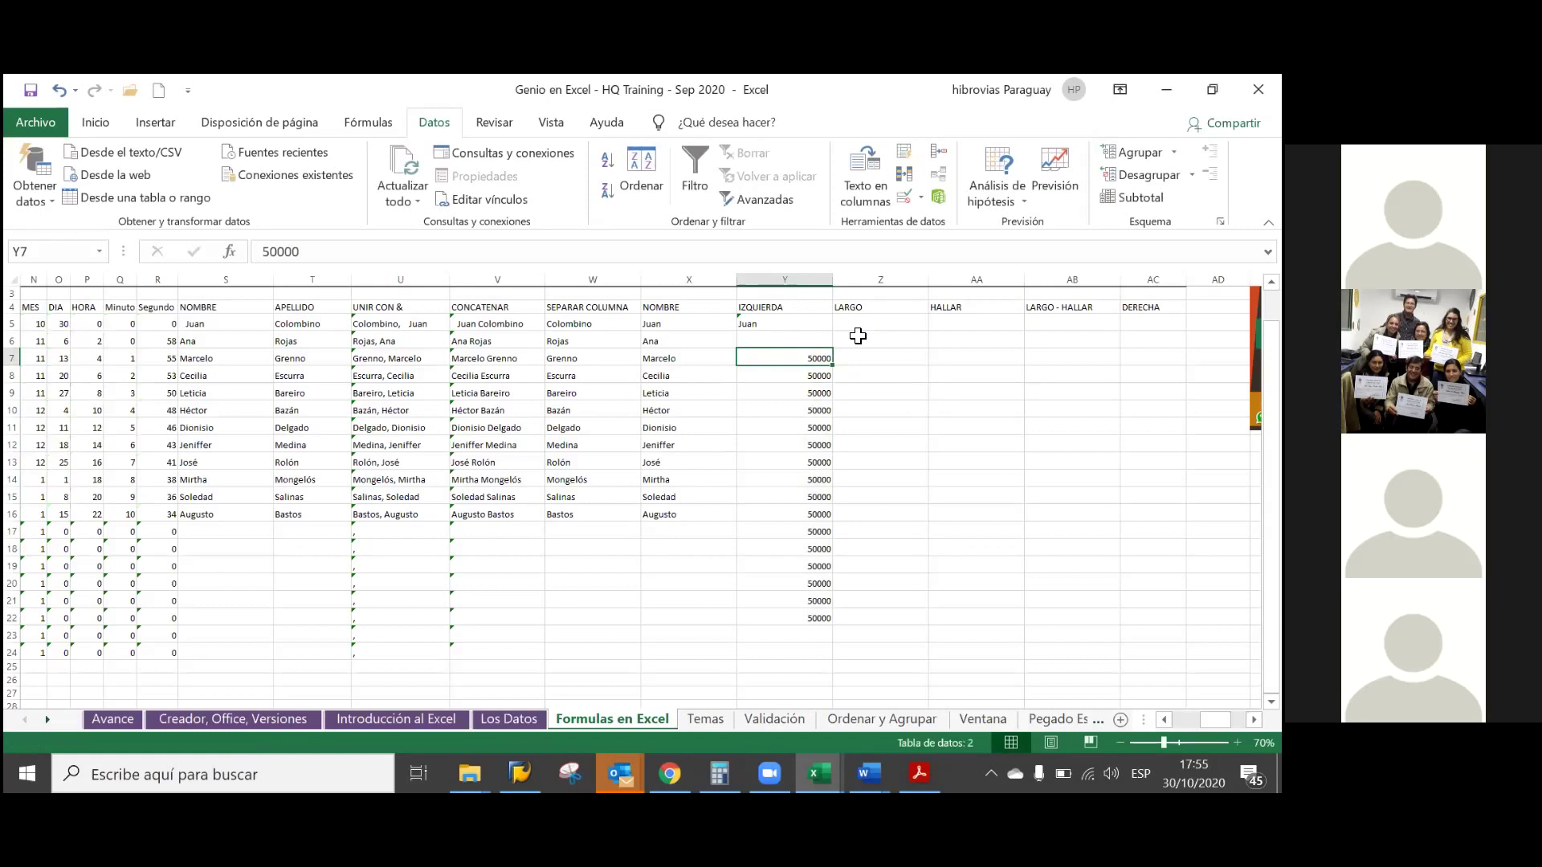
left_click(265, 252)
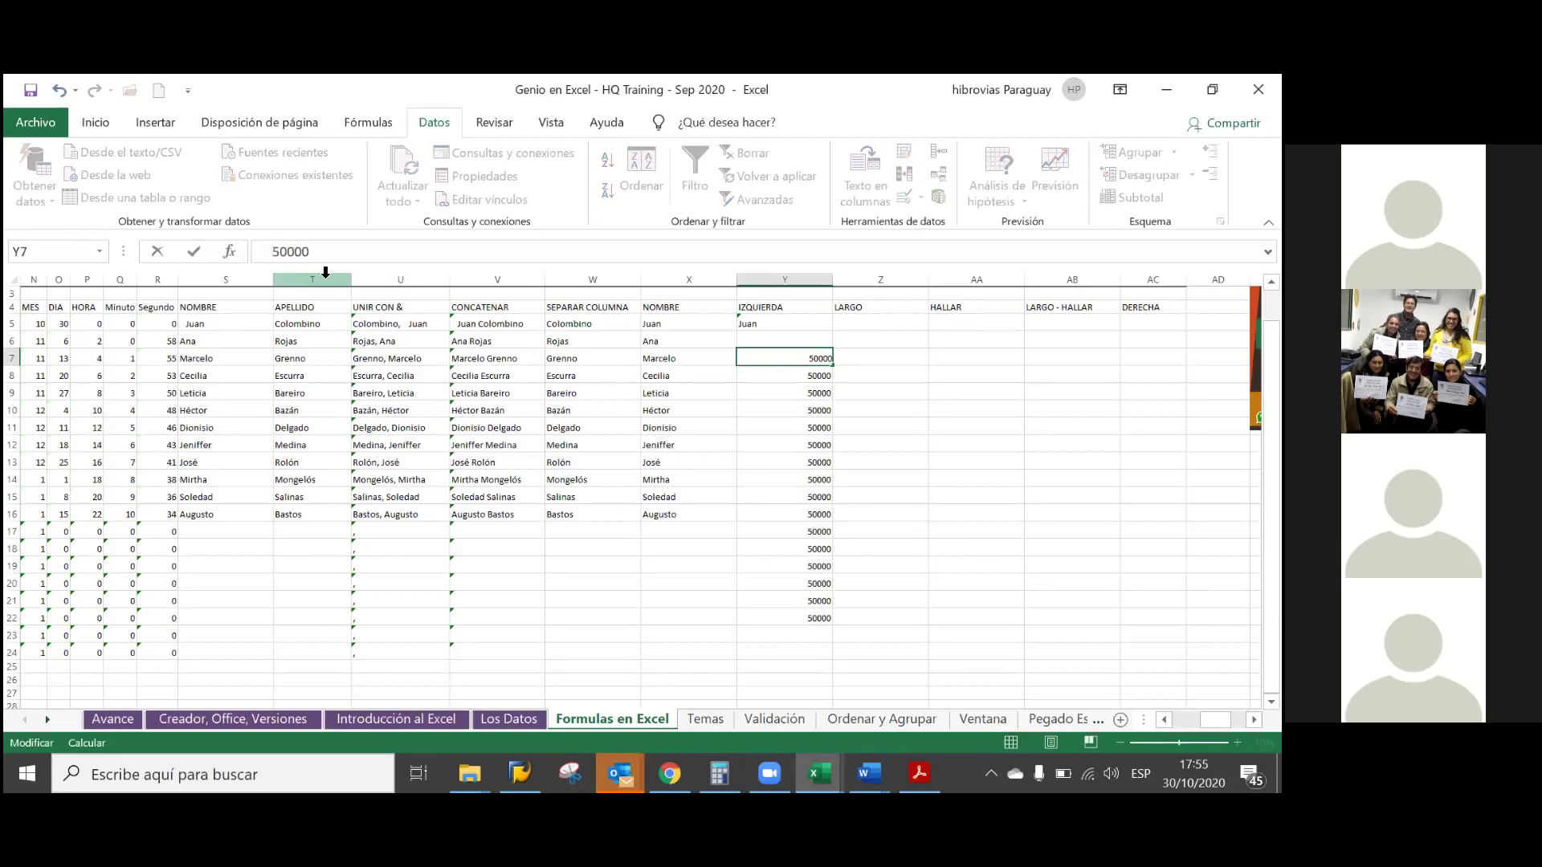
key("Return")
key("Up")
key("Up")
key("Down")
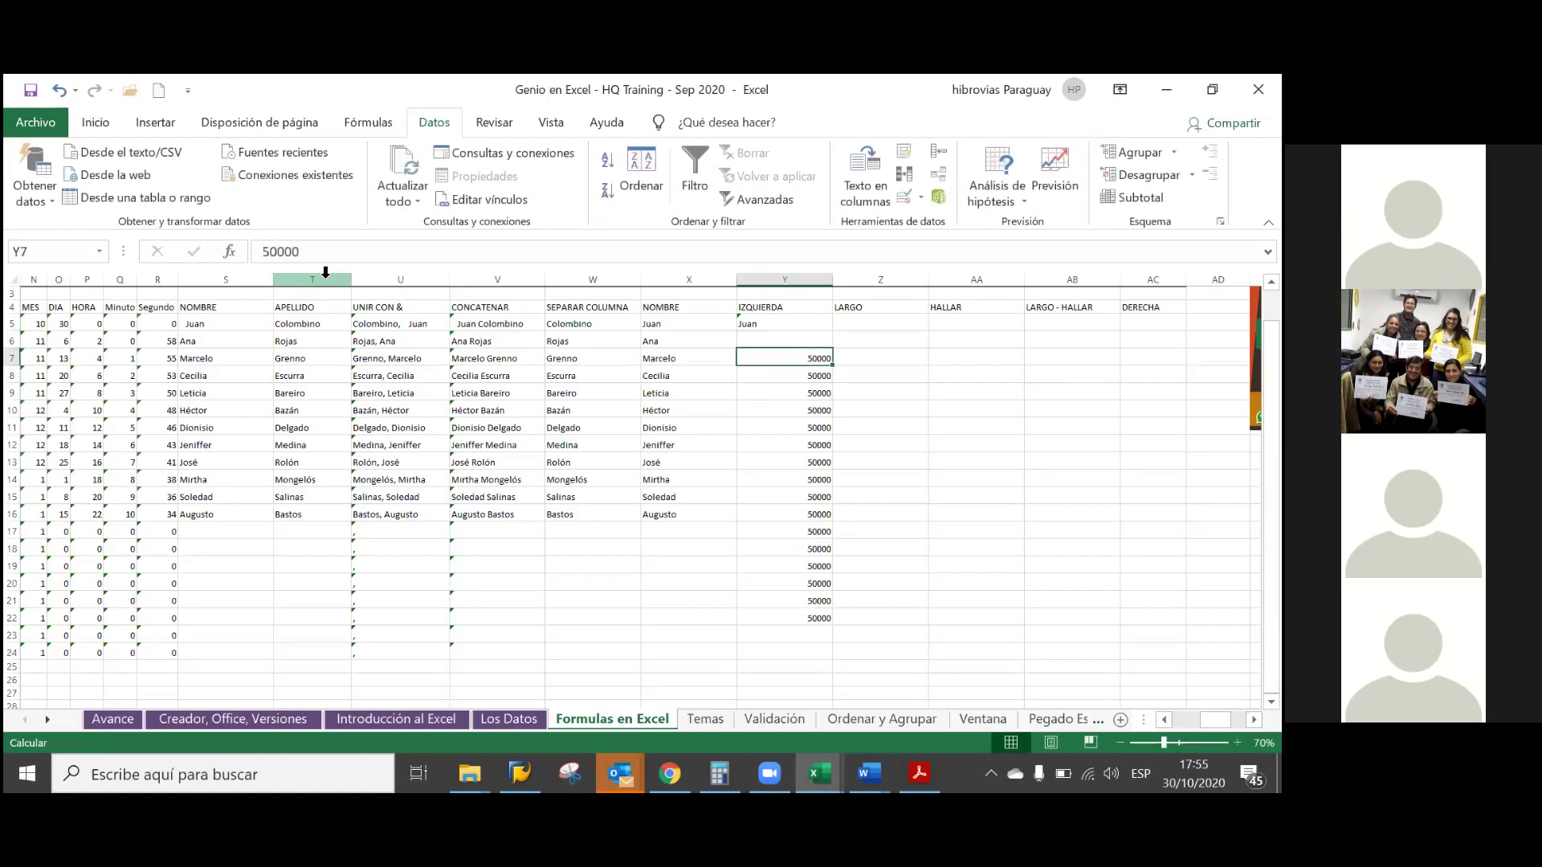
key("BackSpace")
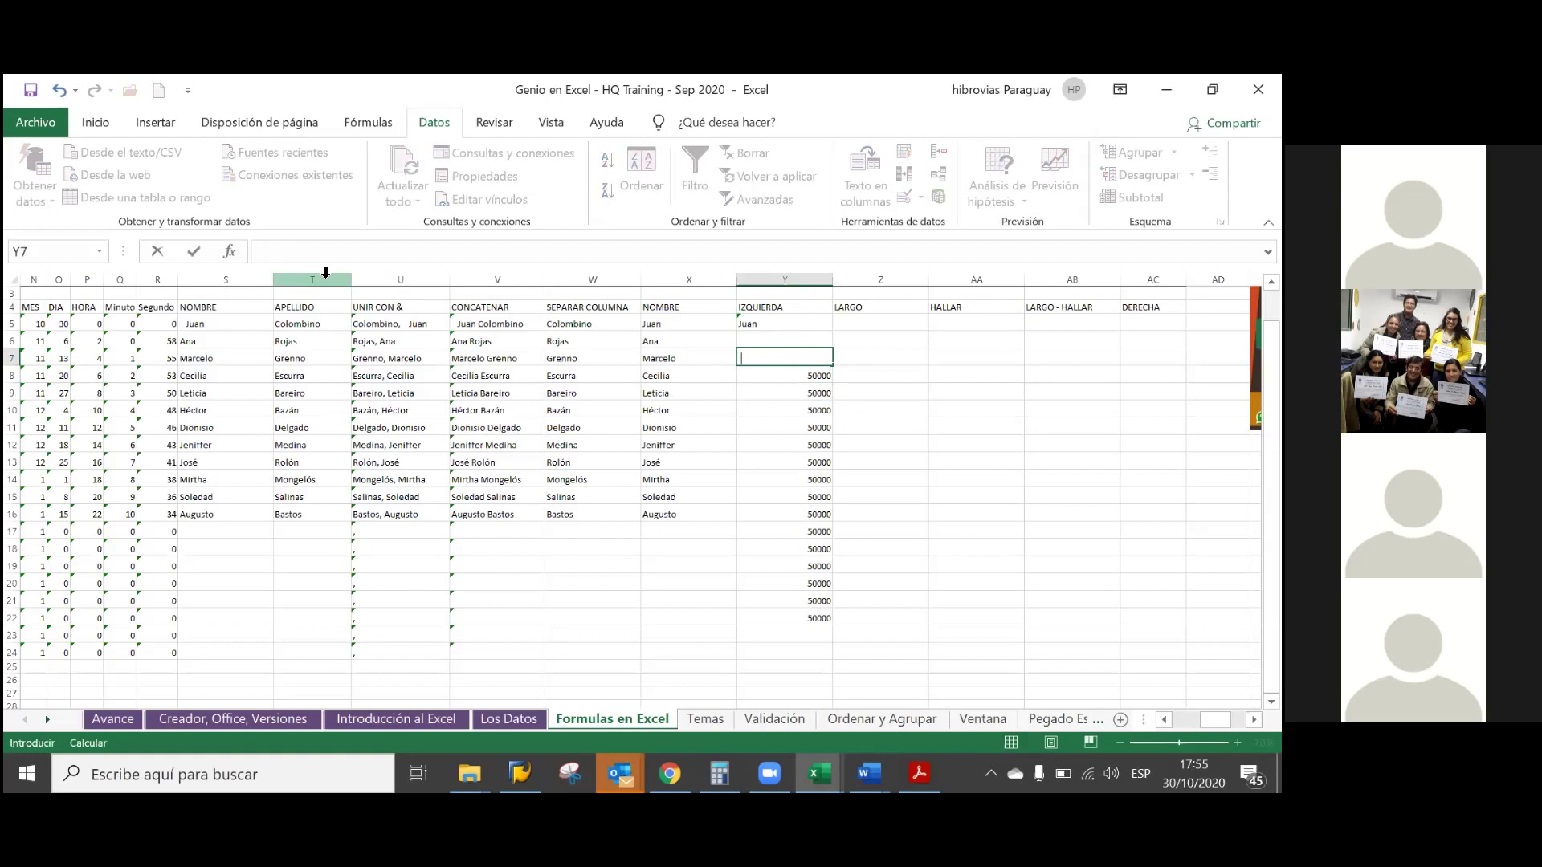
type("5")
type("0000")
key("Return")
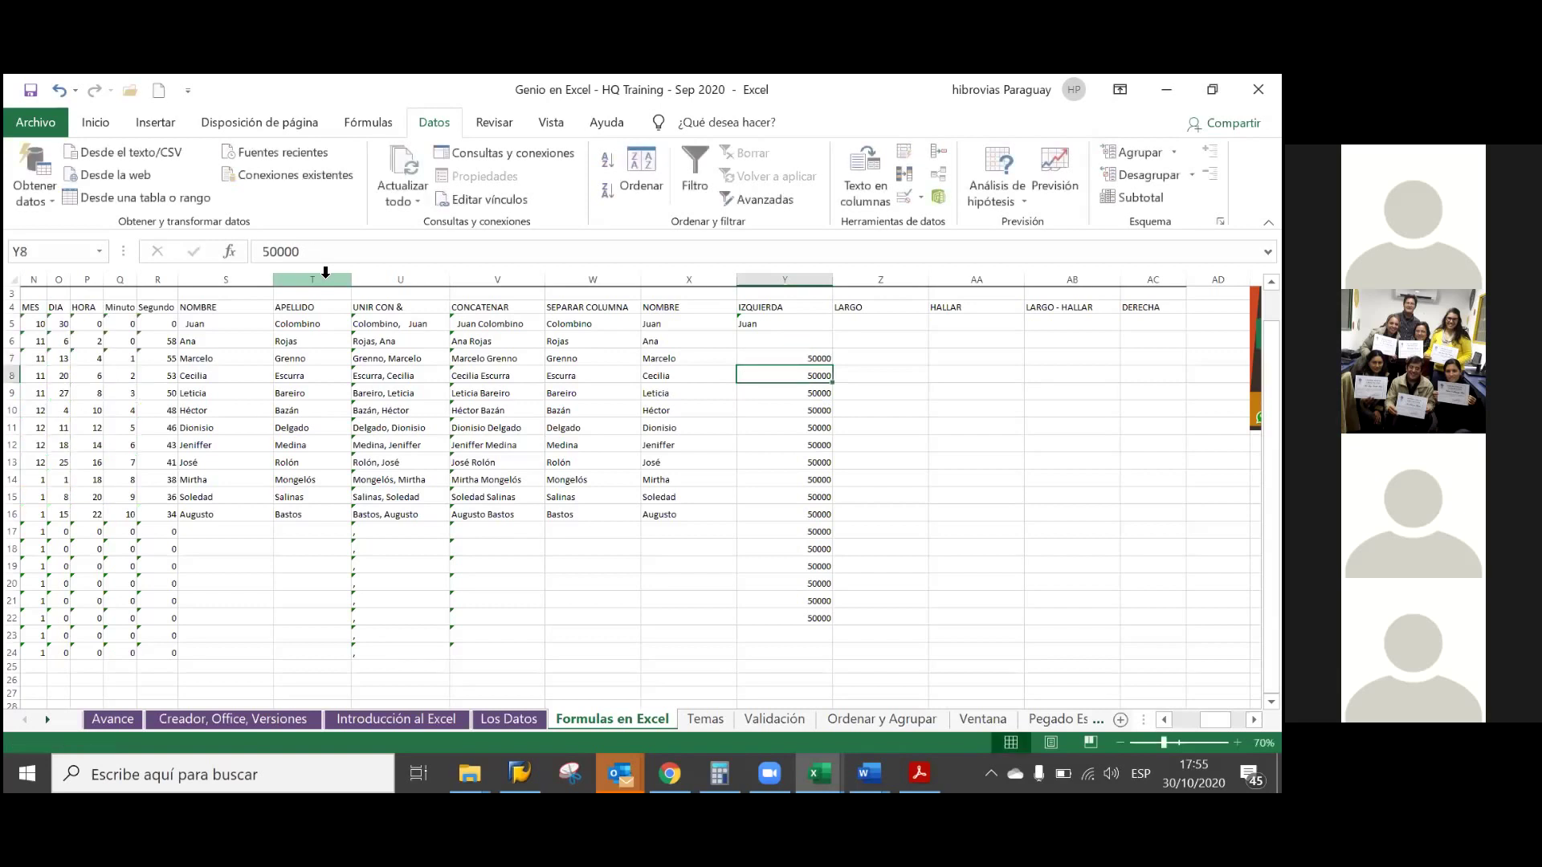
key("Up")
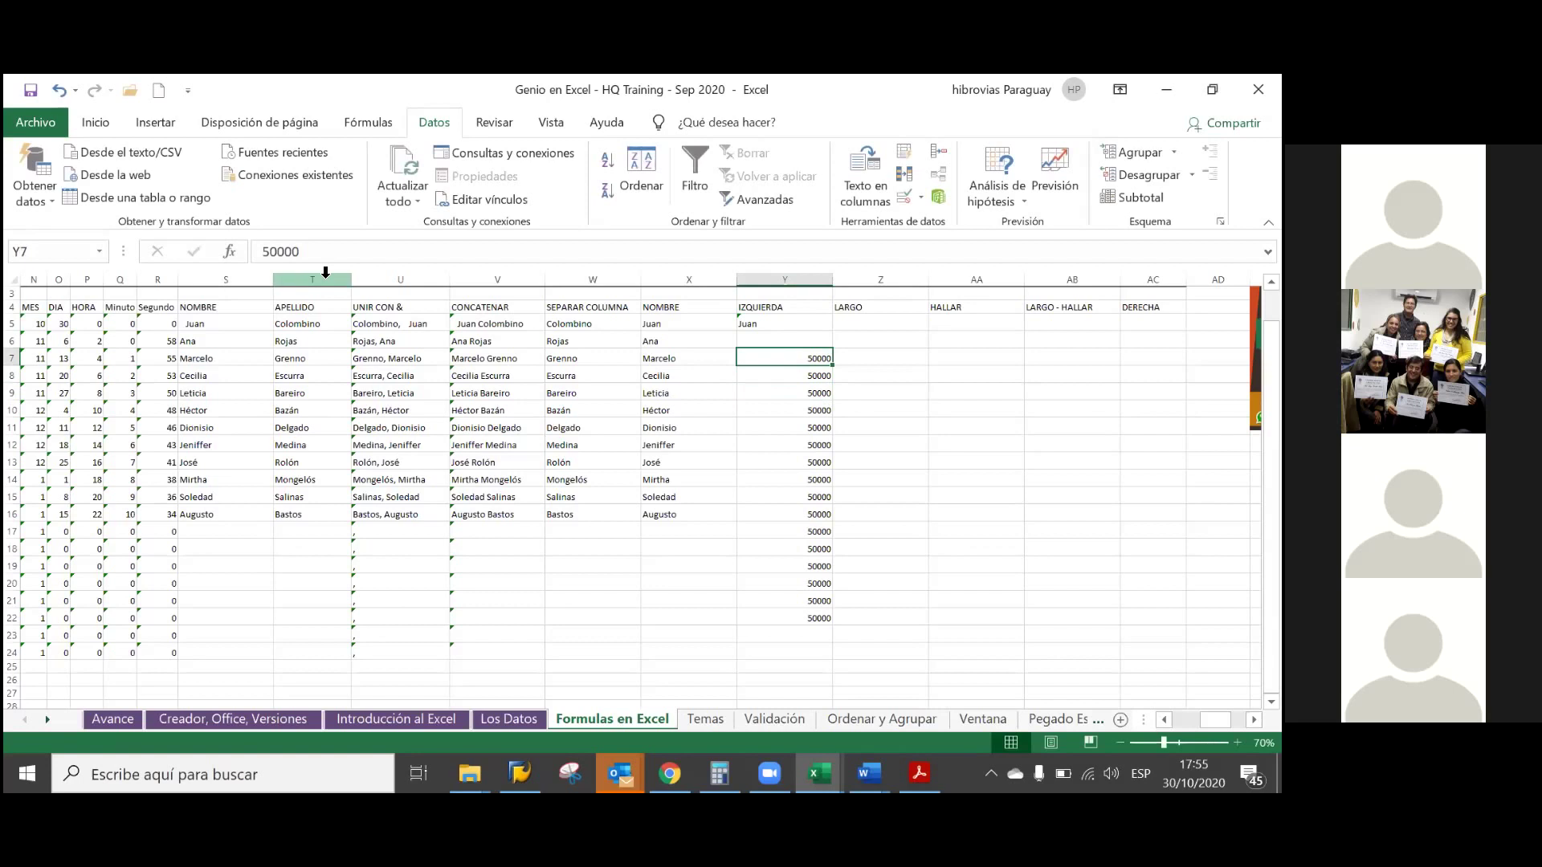
left_click(352, 253)
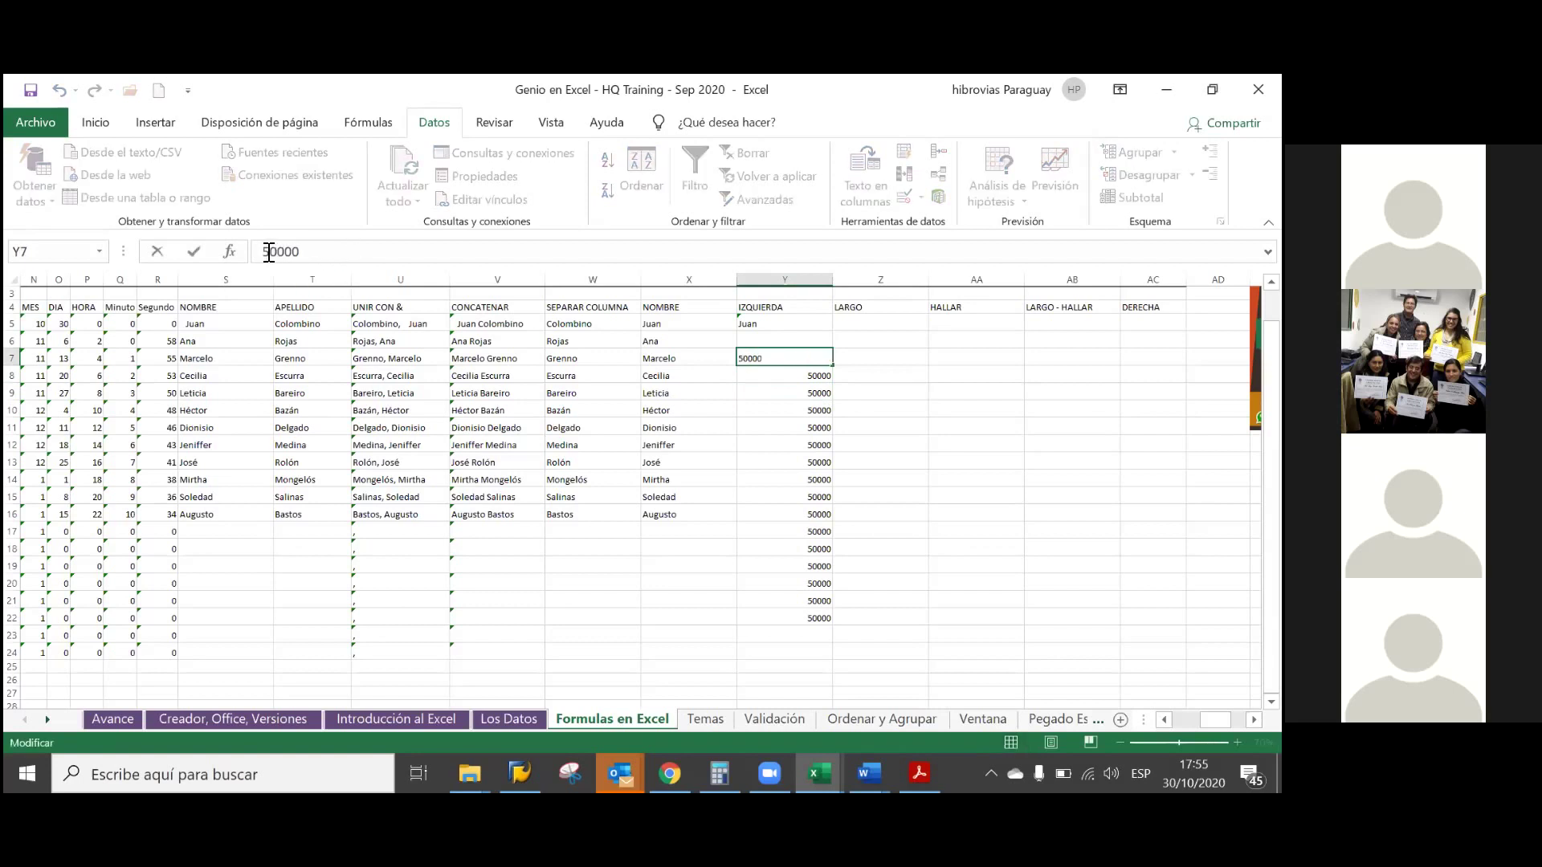
left_click(816, 378)
left_click(811, 363)
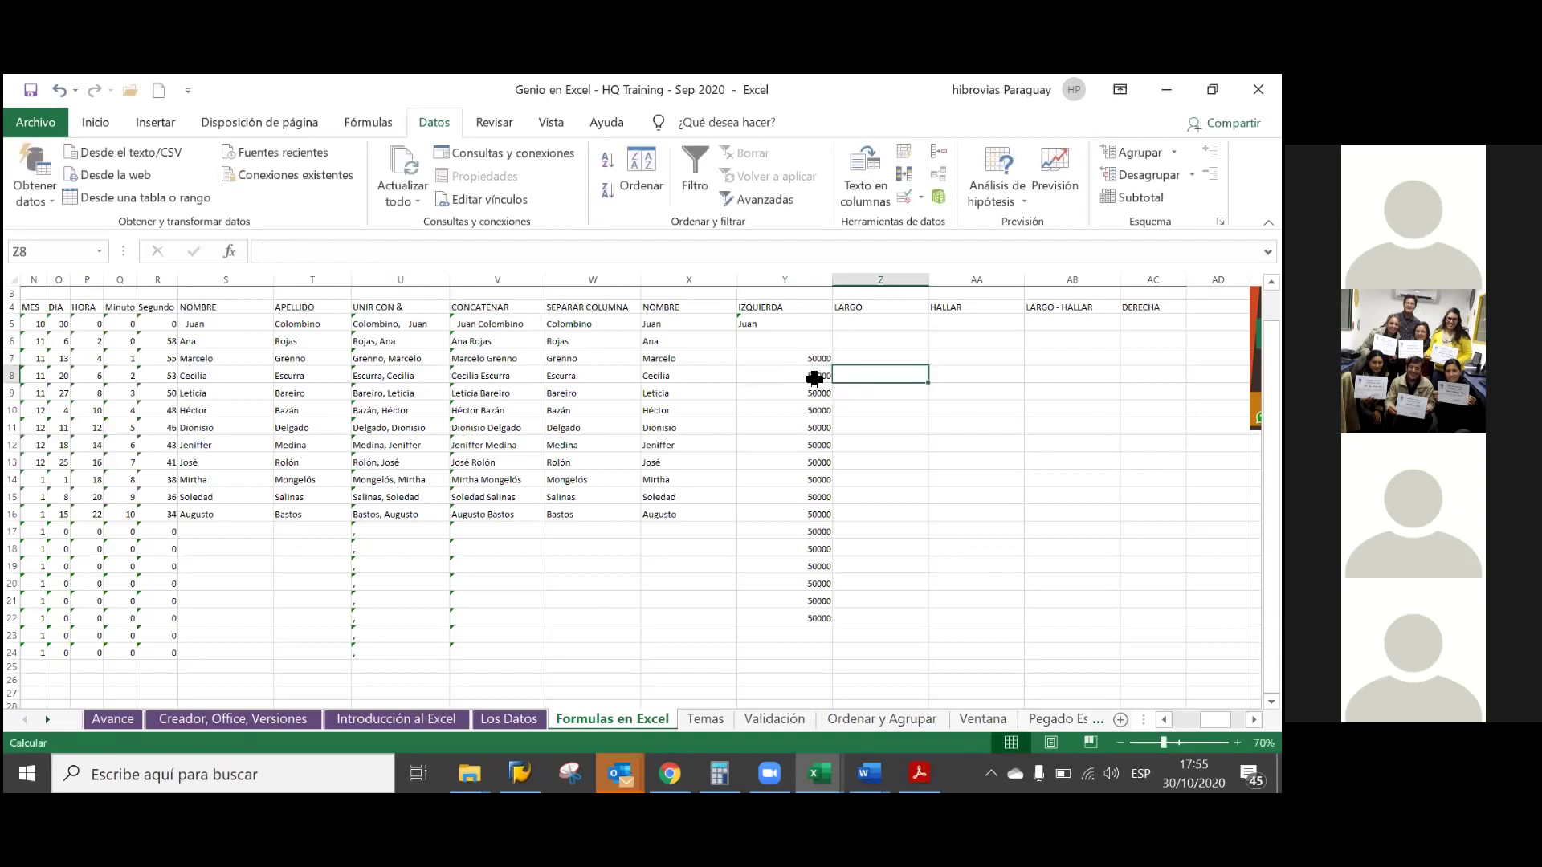
left_click(815, 377)
left_click(811, 354)
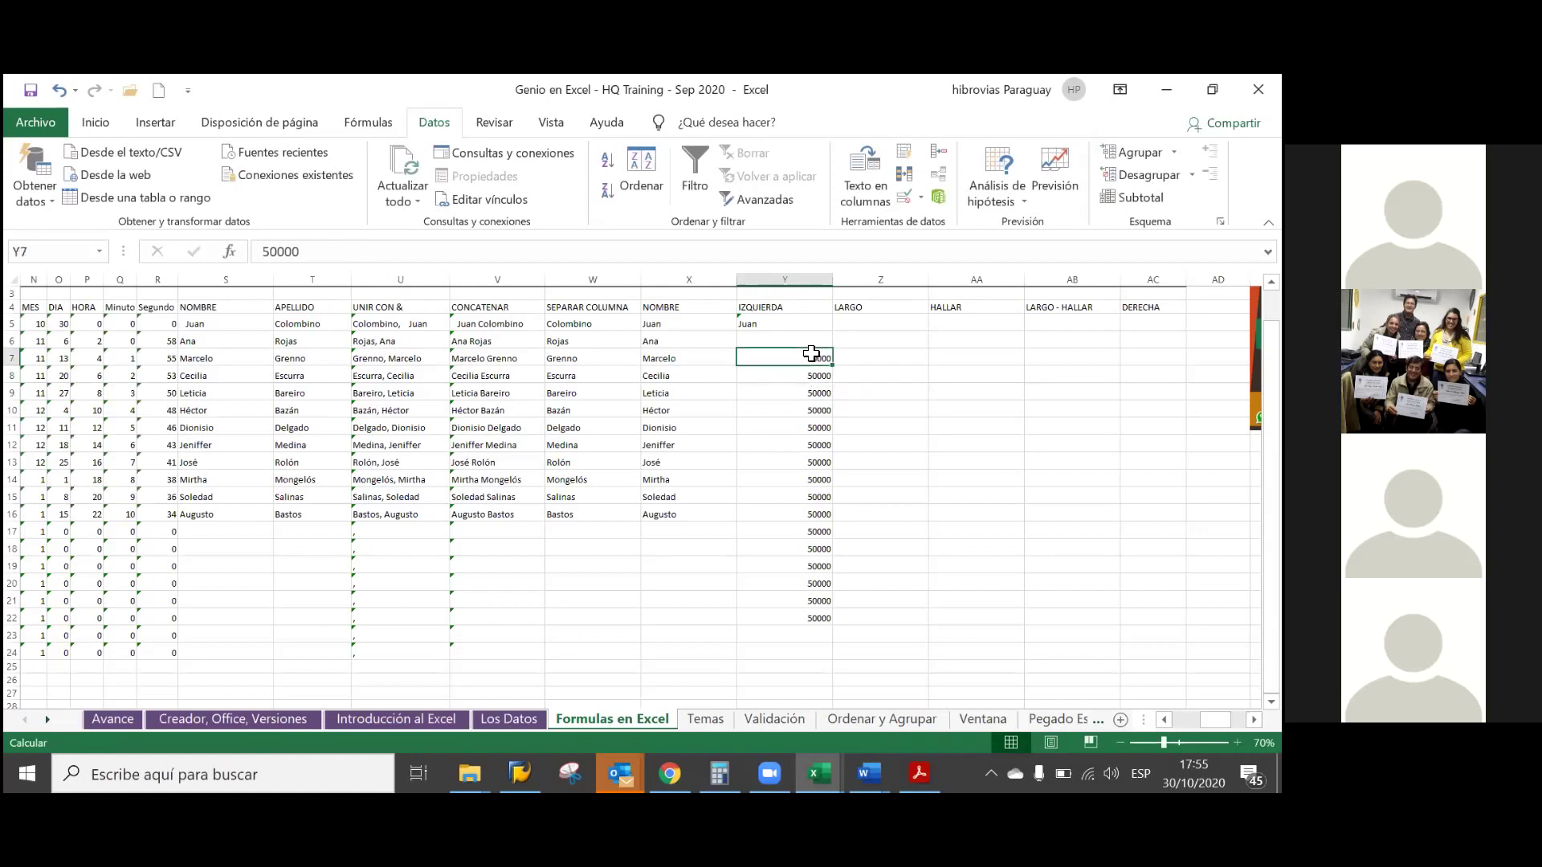
key("ctrl+shift+Down")
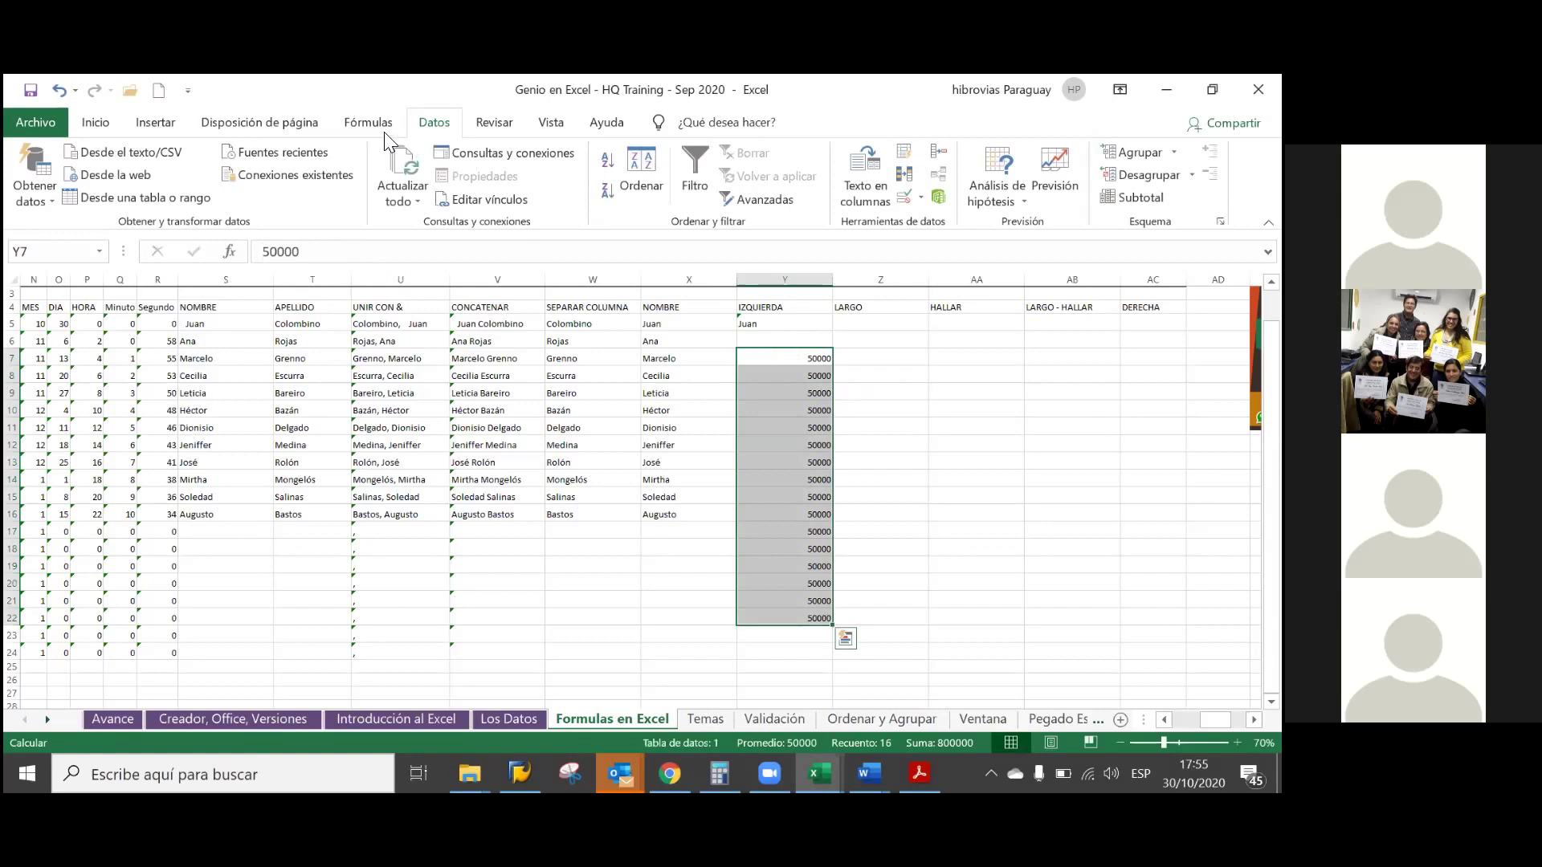
- Apply the Texto number format to Y7:Y22 from the Inicio tab, then reopen Y7 for editing
left_click(96, 123)
left_click(654, 163)
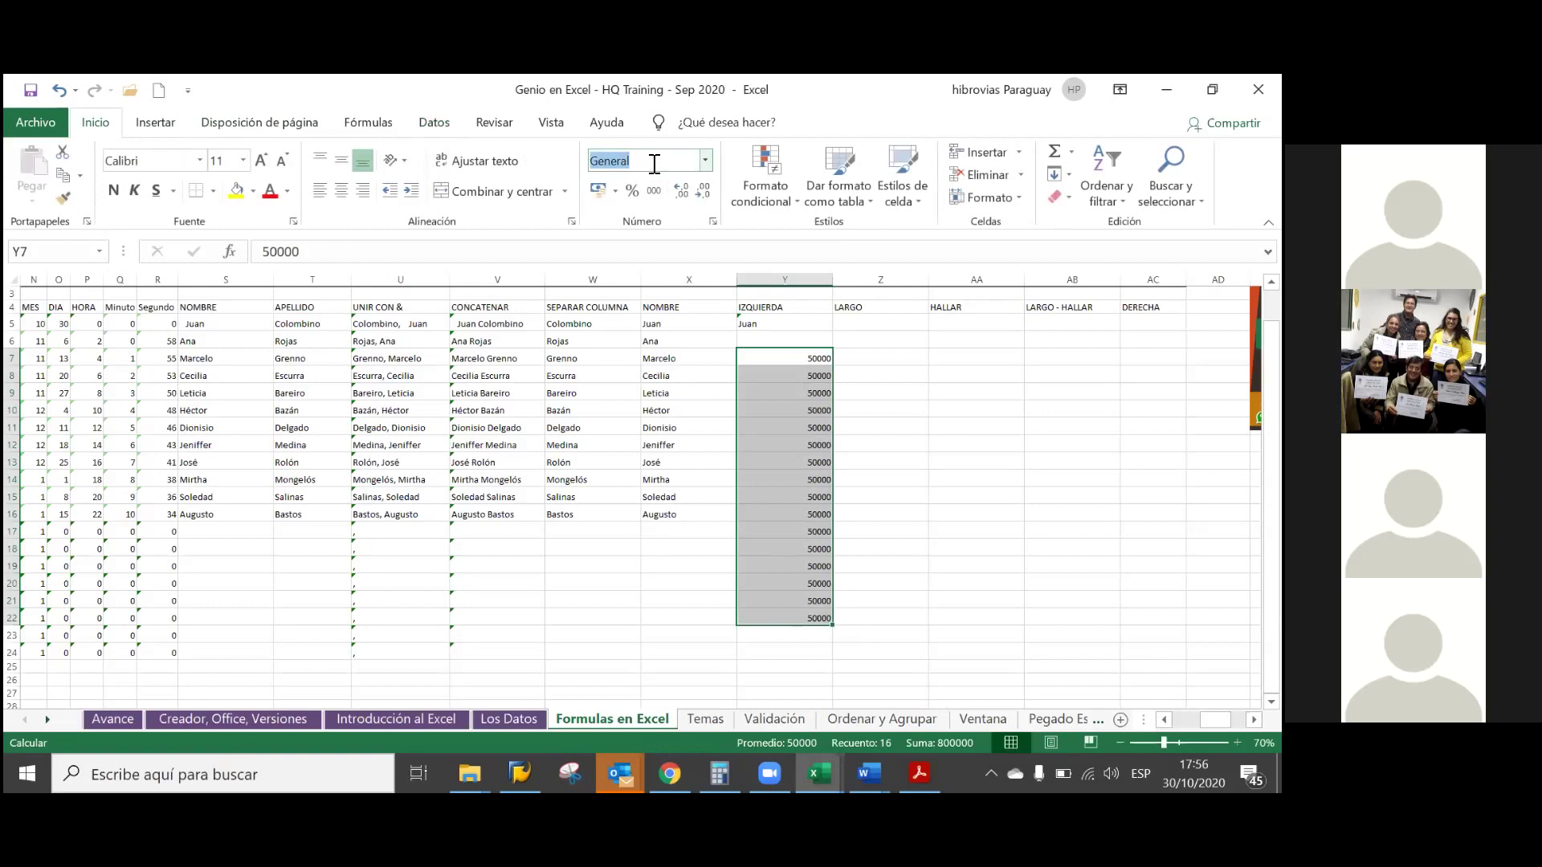
left_click(705, 162)
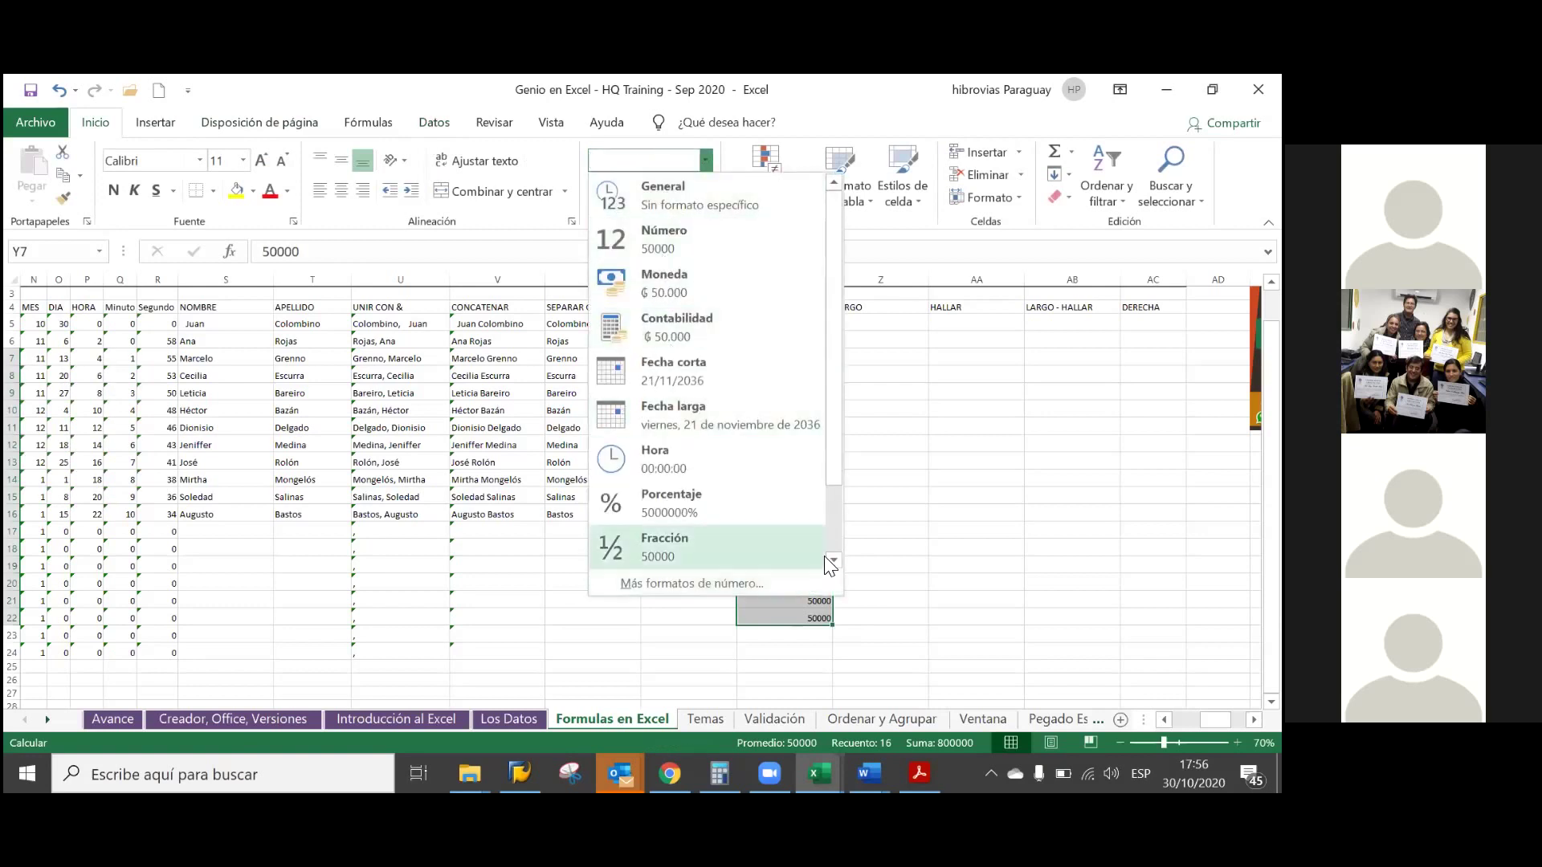
scroll(831, 553, "down", 2)
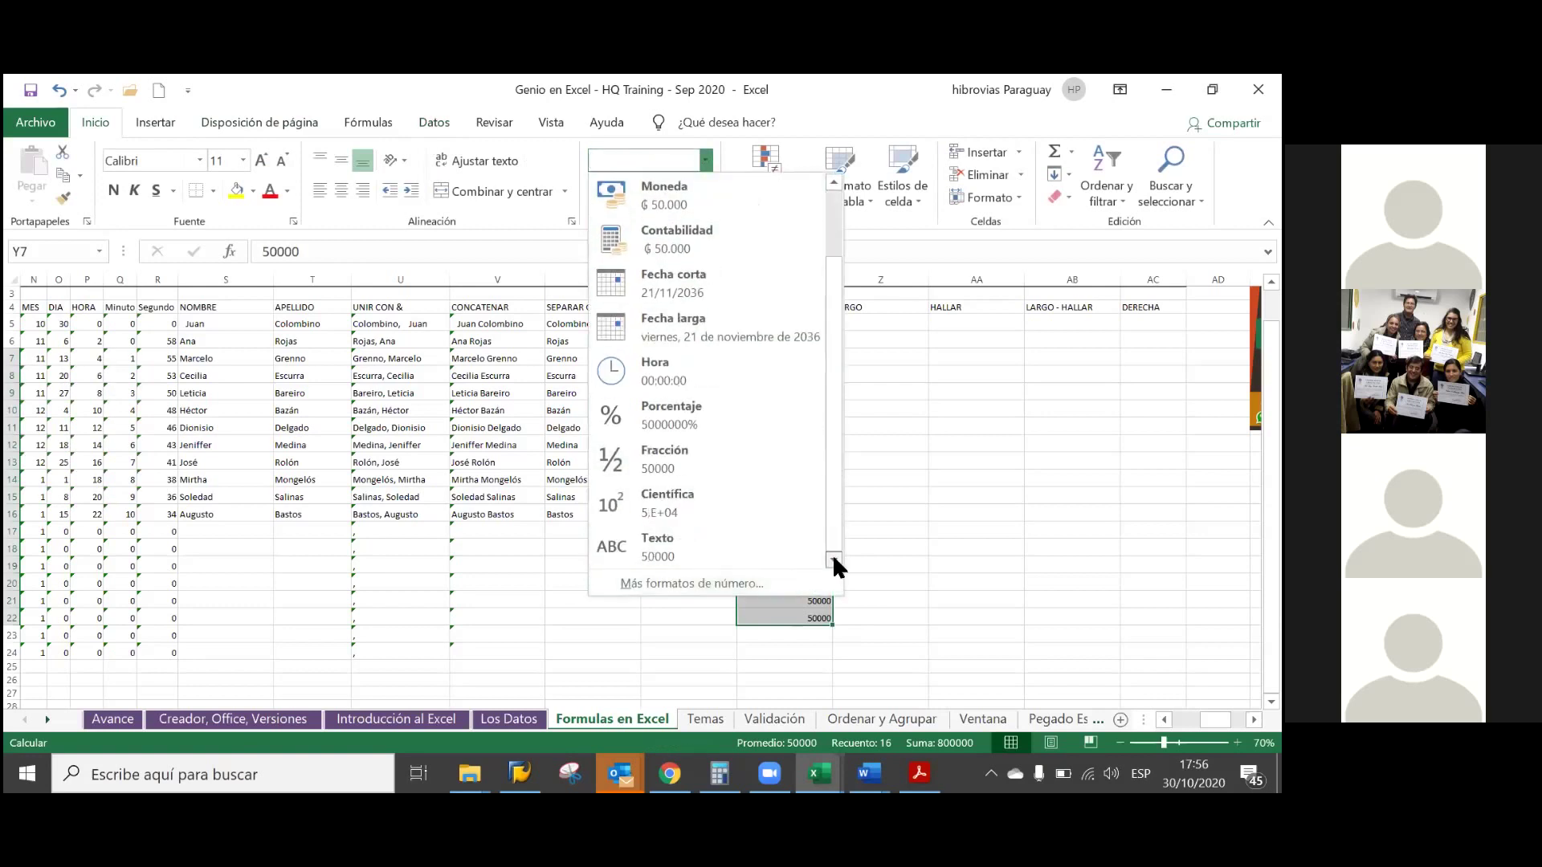
left_click(765, 554)
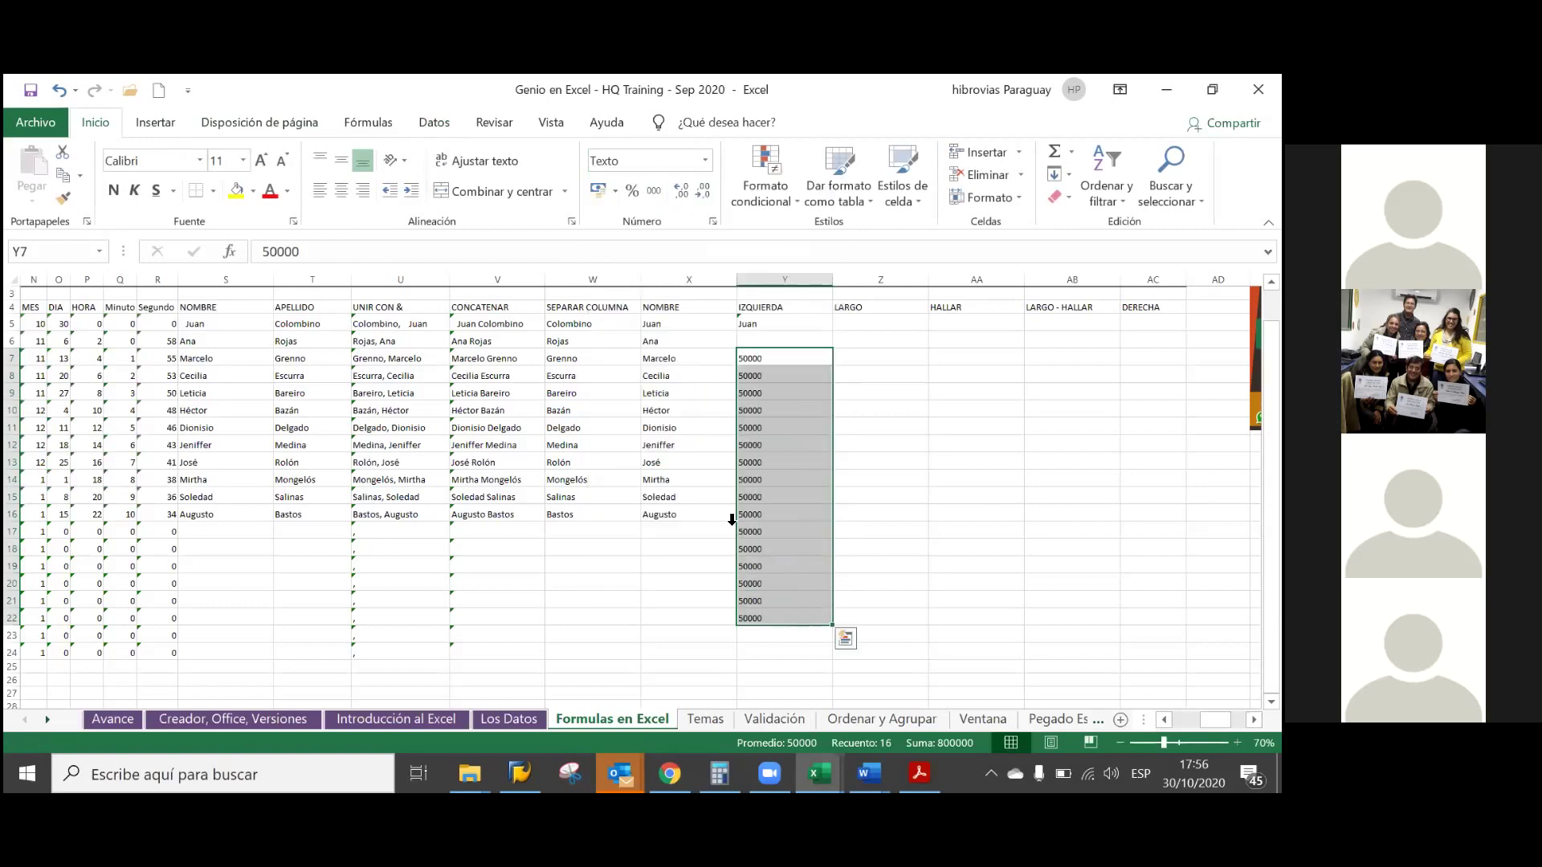
left_click(264, 250)
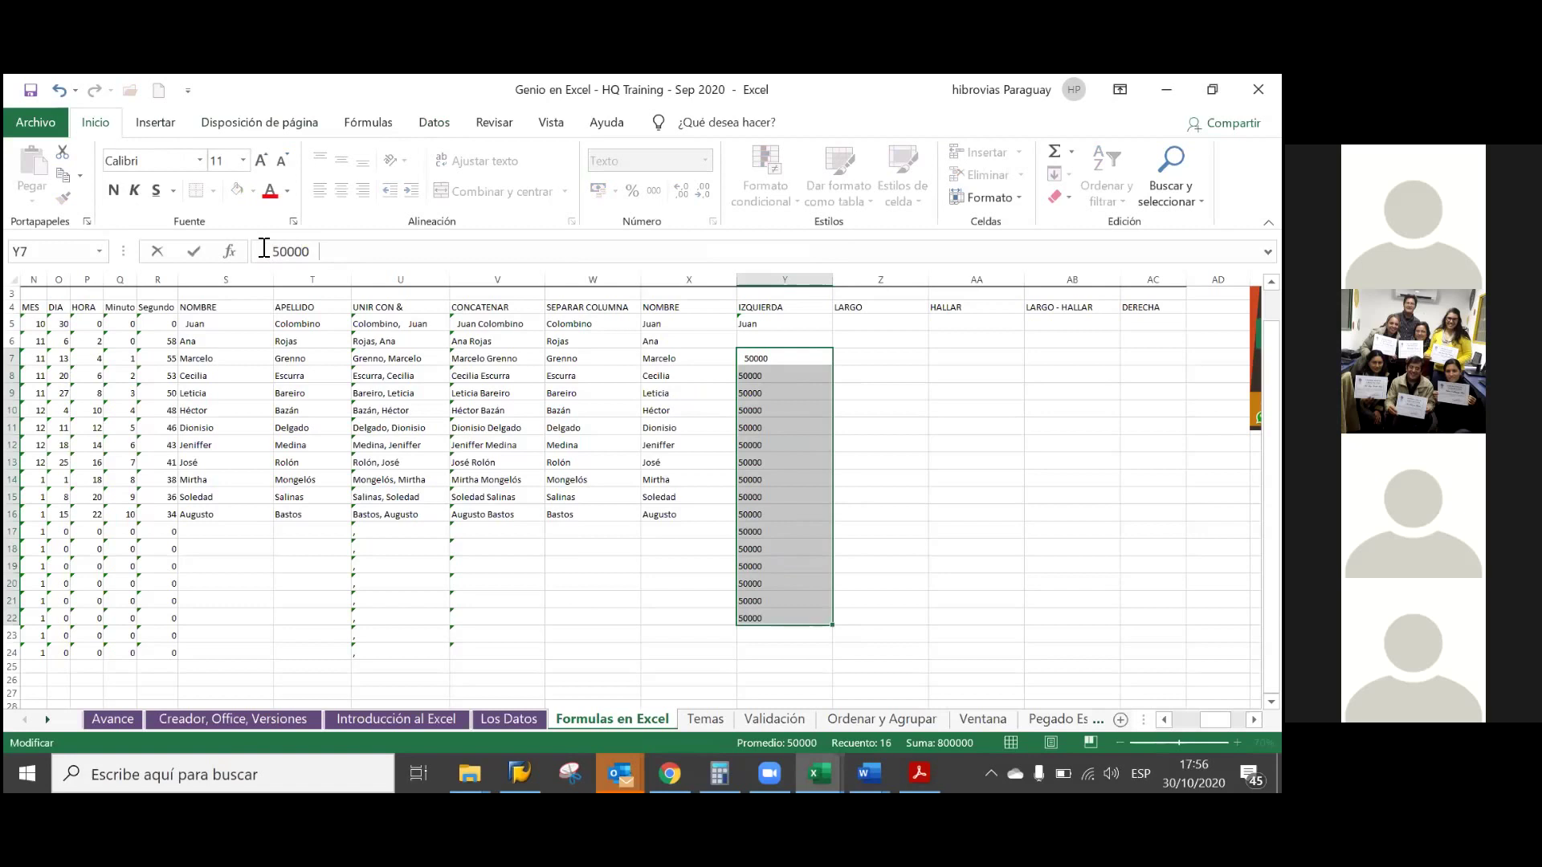
- Commit Y7 as text 50000 and fill it down as a series 50000–50015 to Y22
key("Return")
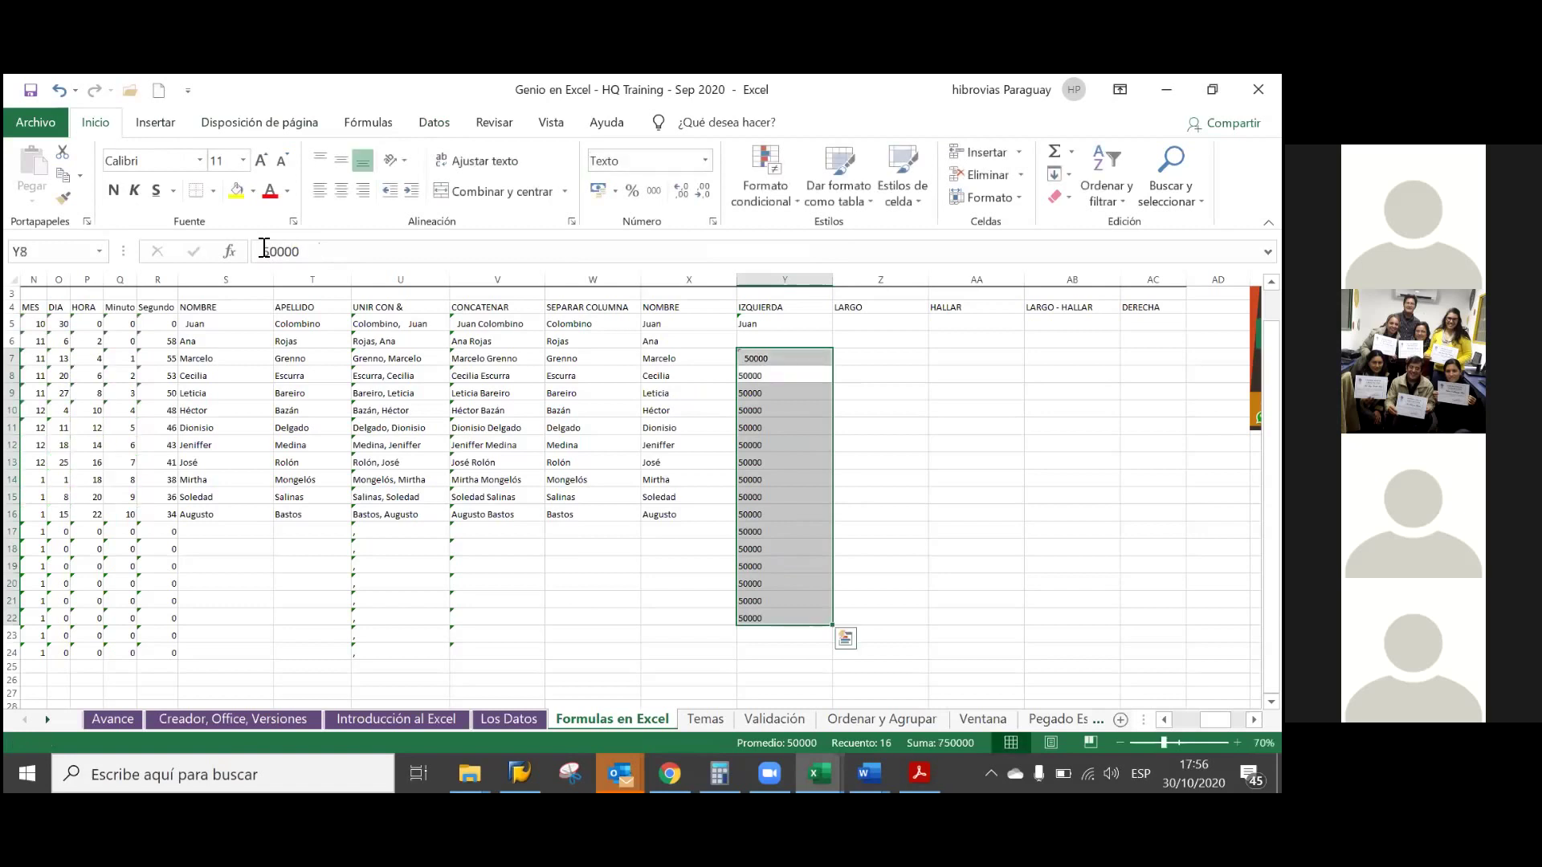
key("Down")
key("Up")
key("Up")
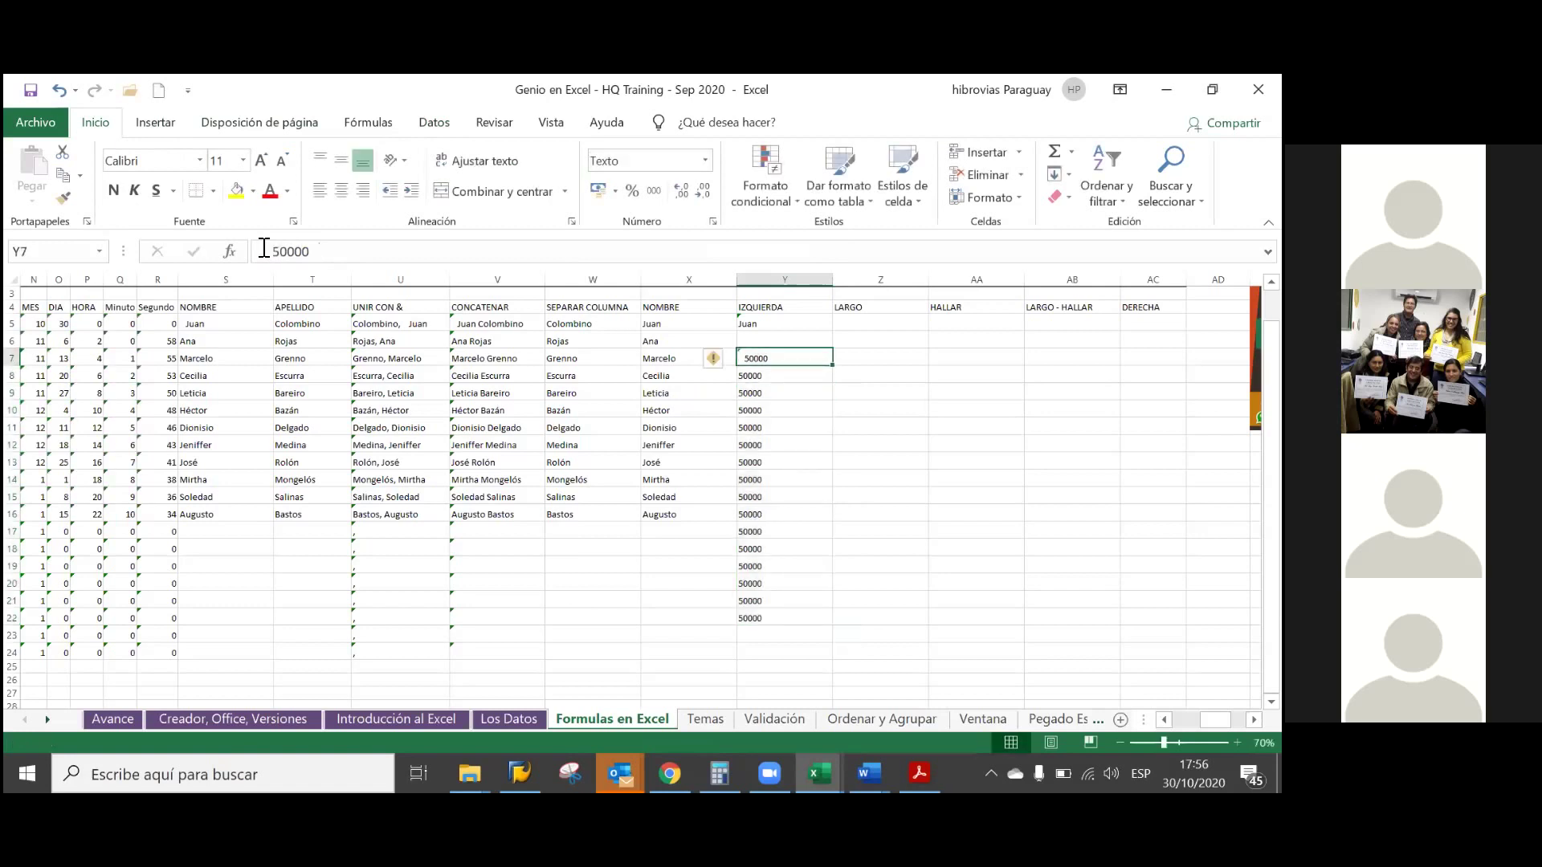
key("ctrl+c")
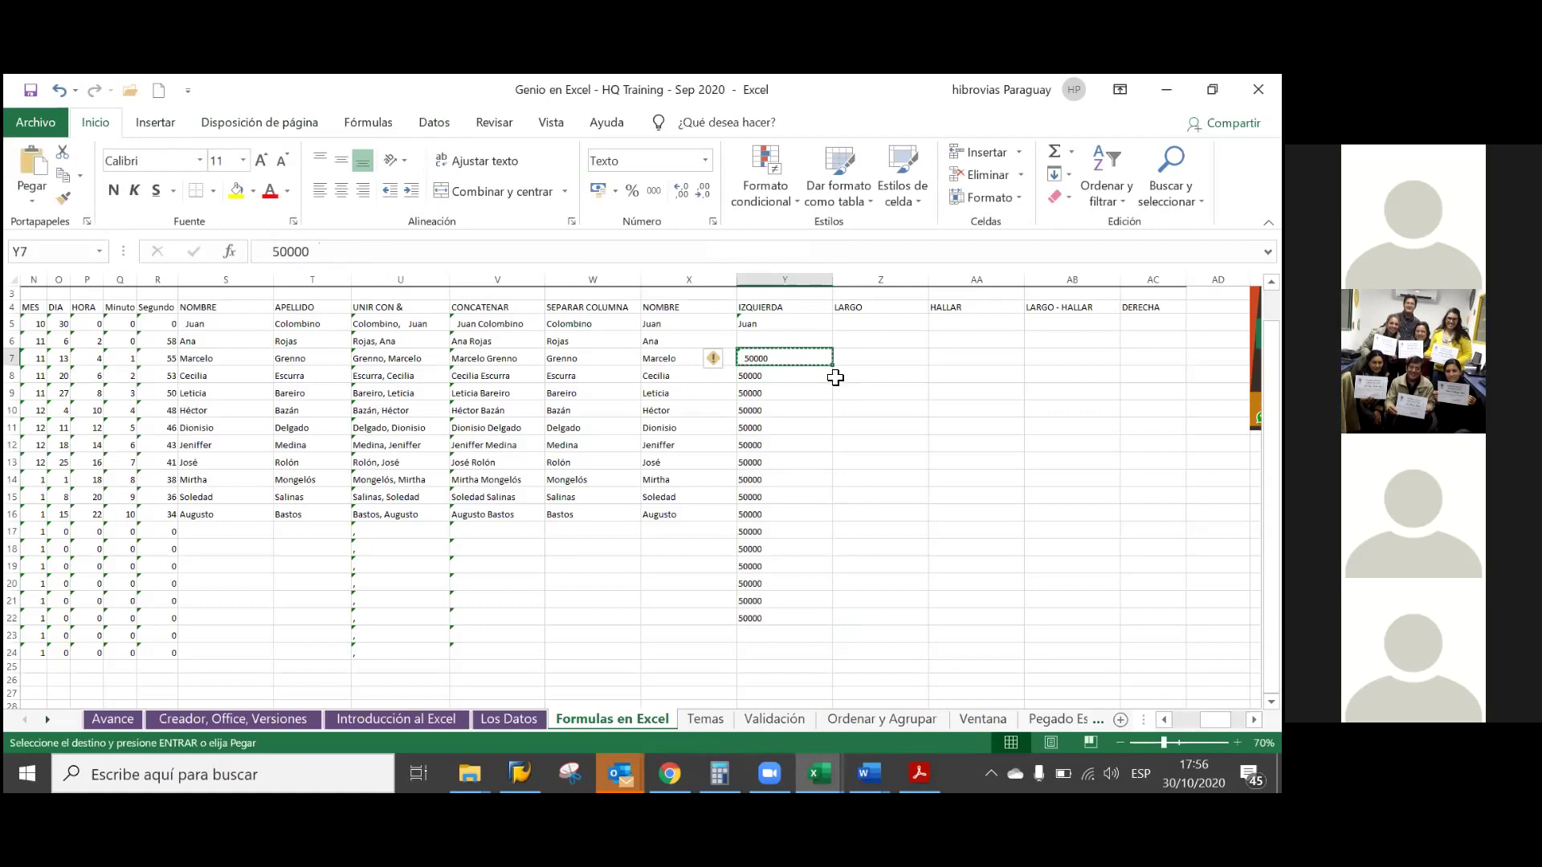
key("Escape")
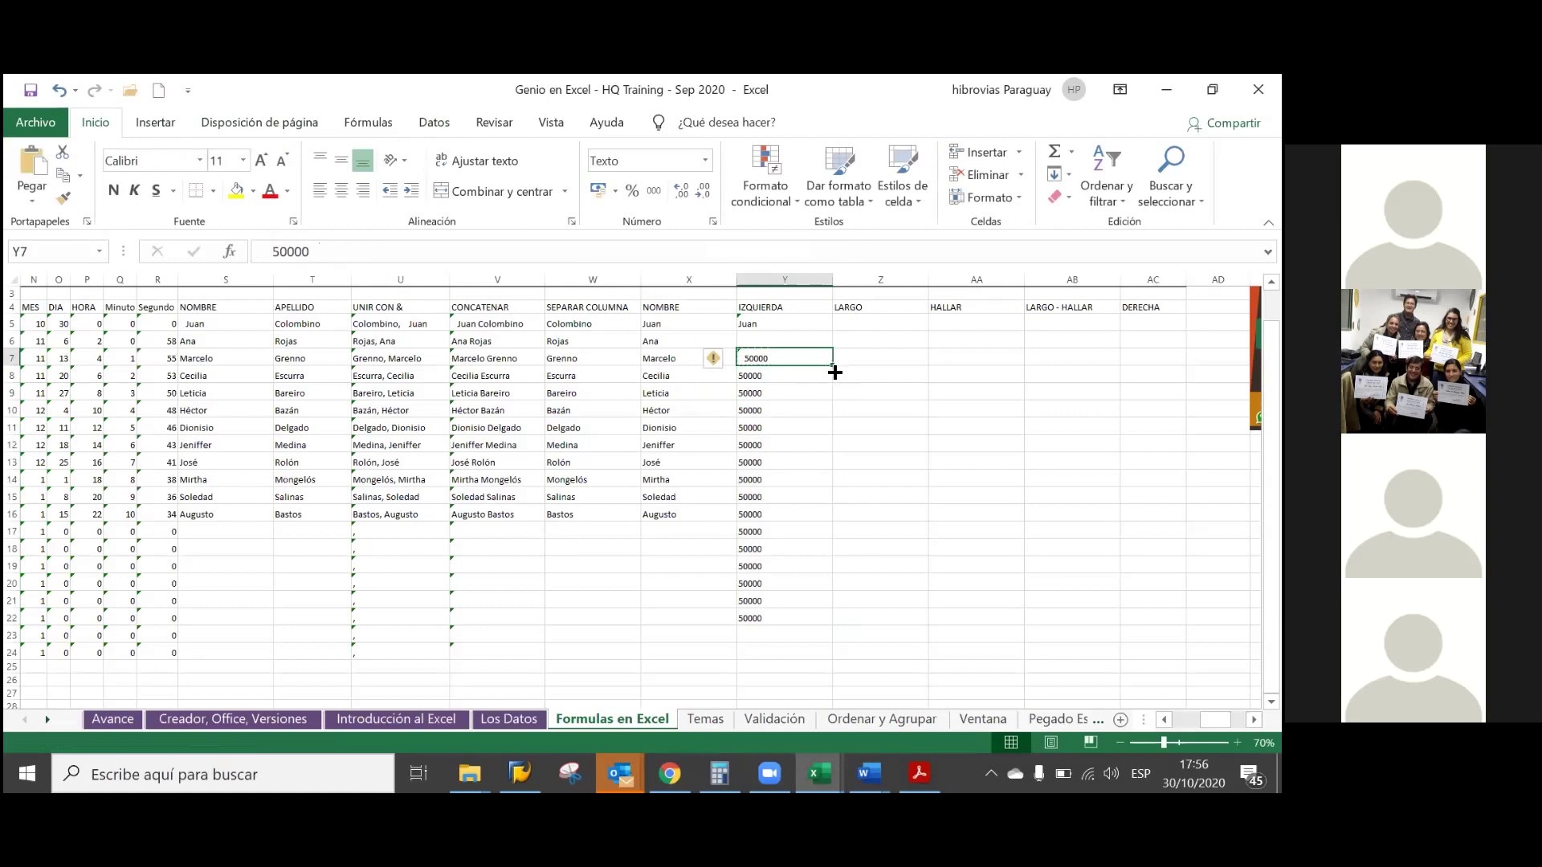
double_click(833, 367)
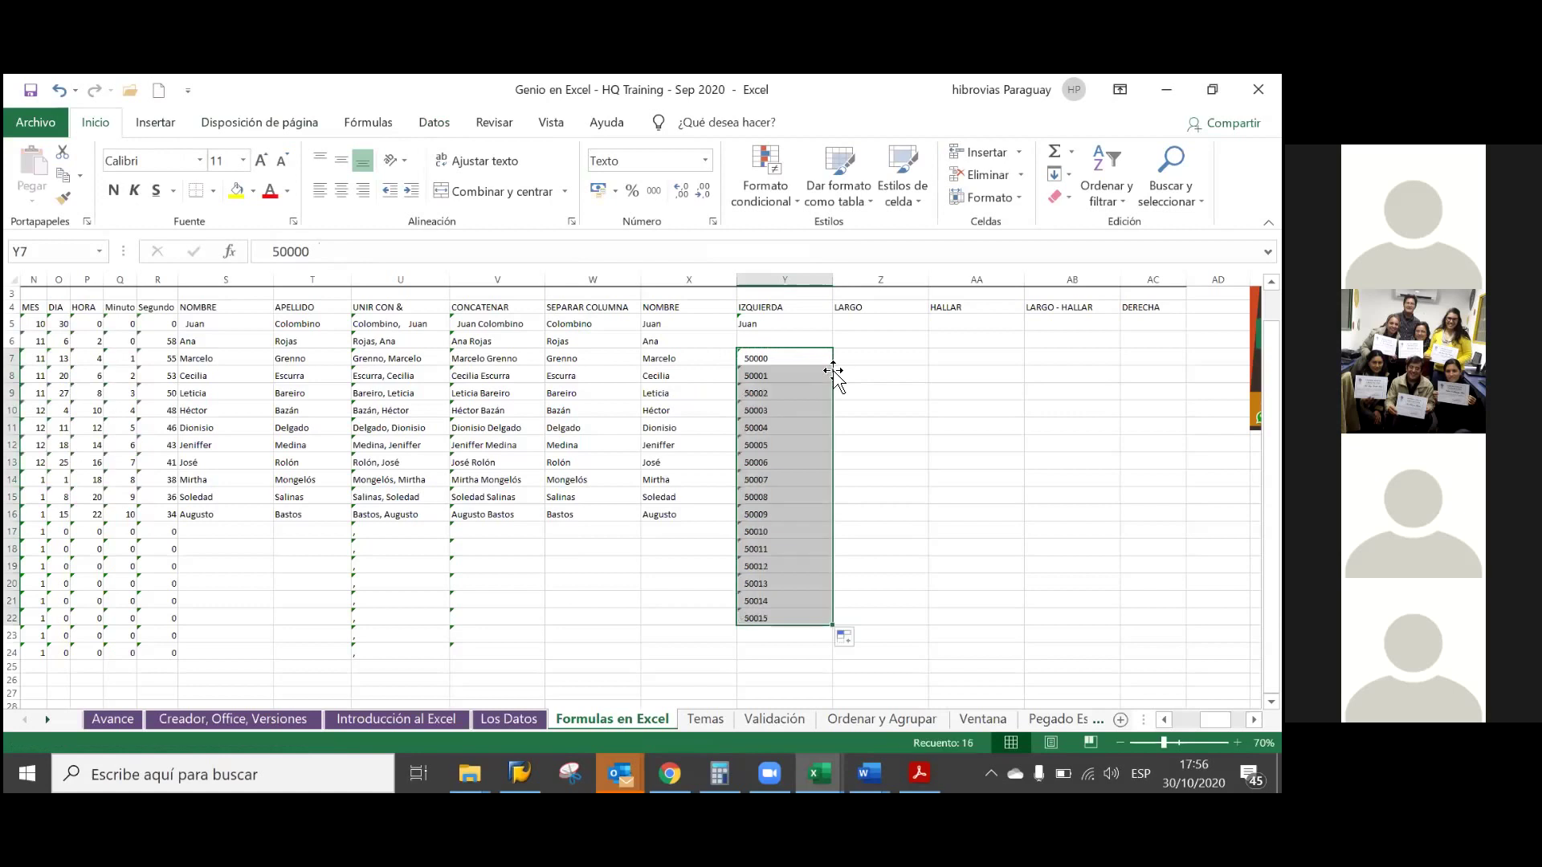
left_click(859, 365)
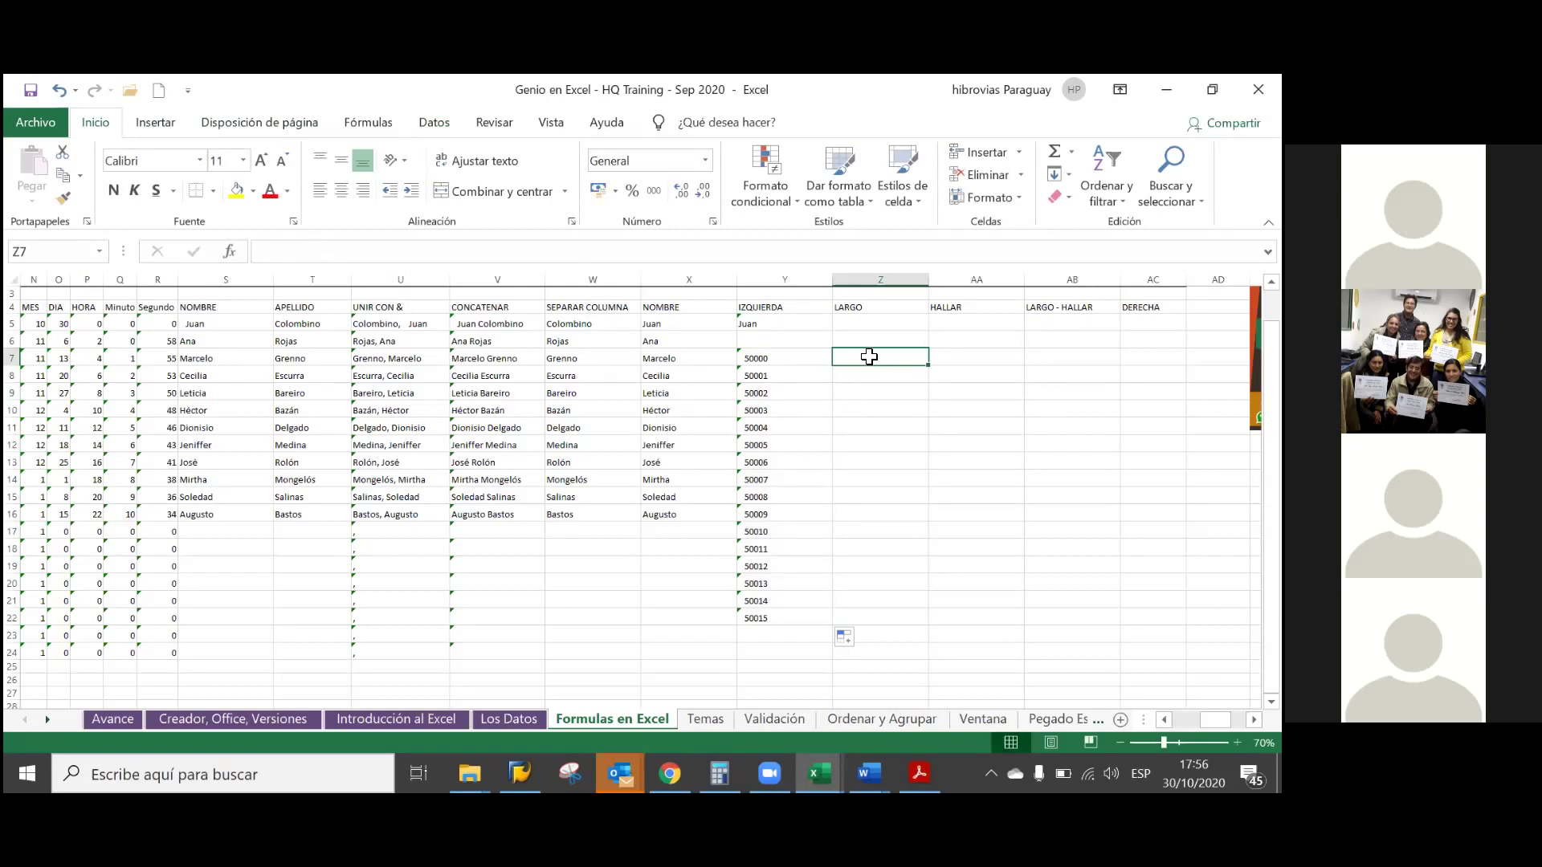
- Enter =+ESPACIOS(Y7) in Z7 so it shows the trimmed 50000
type("=")
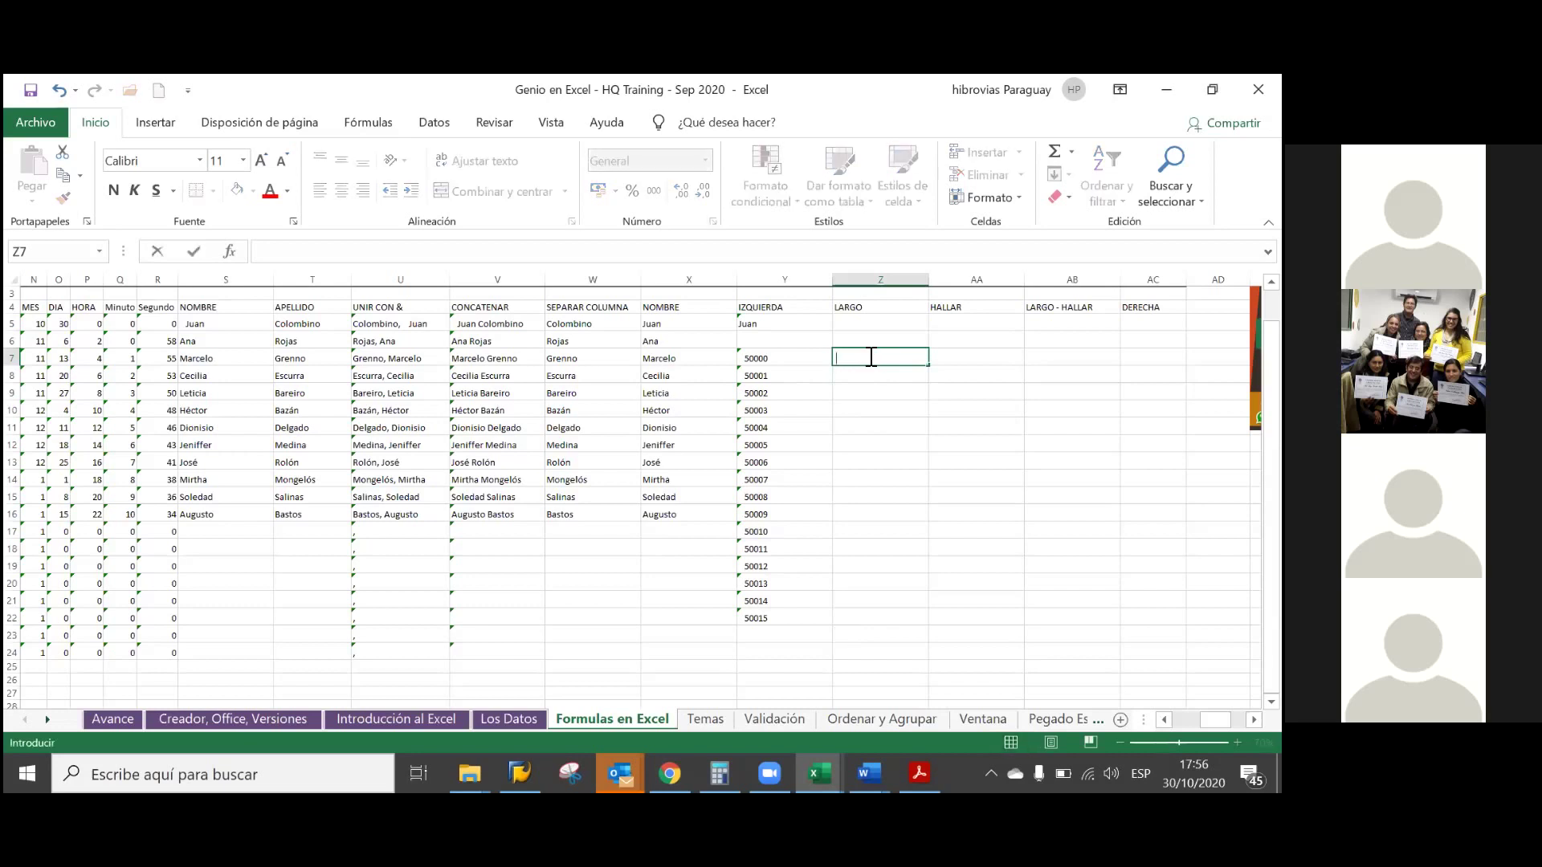
type("+espac")
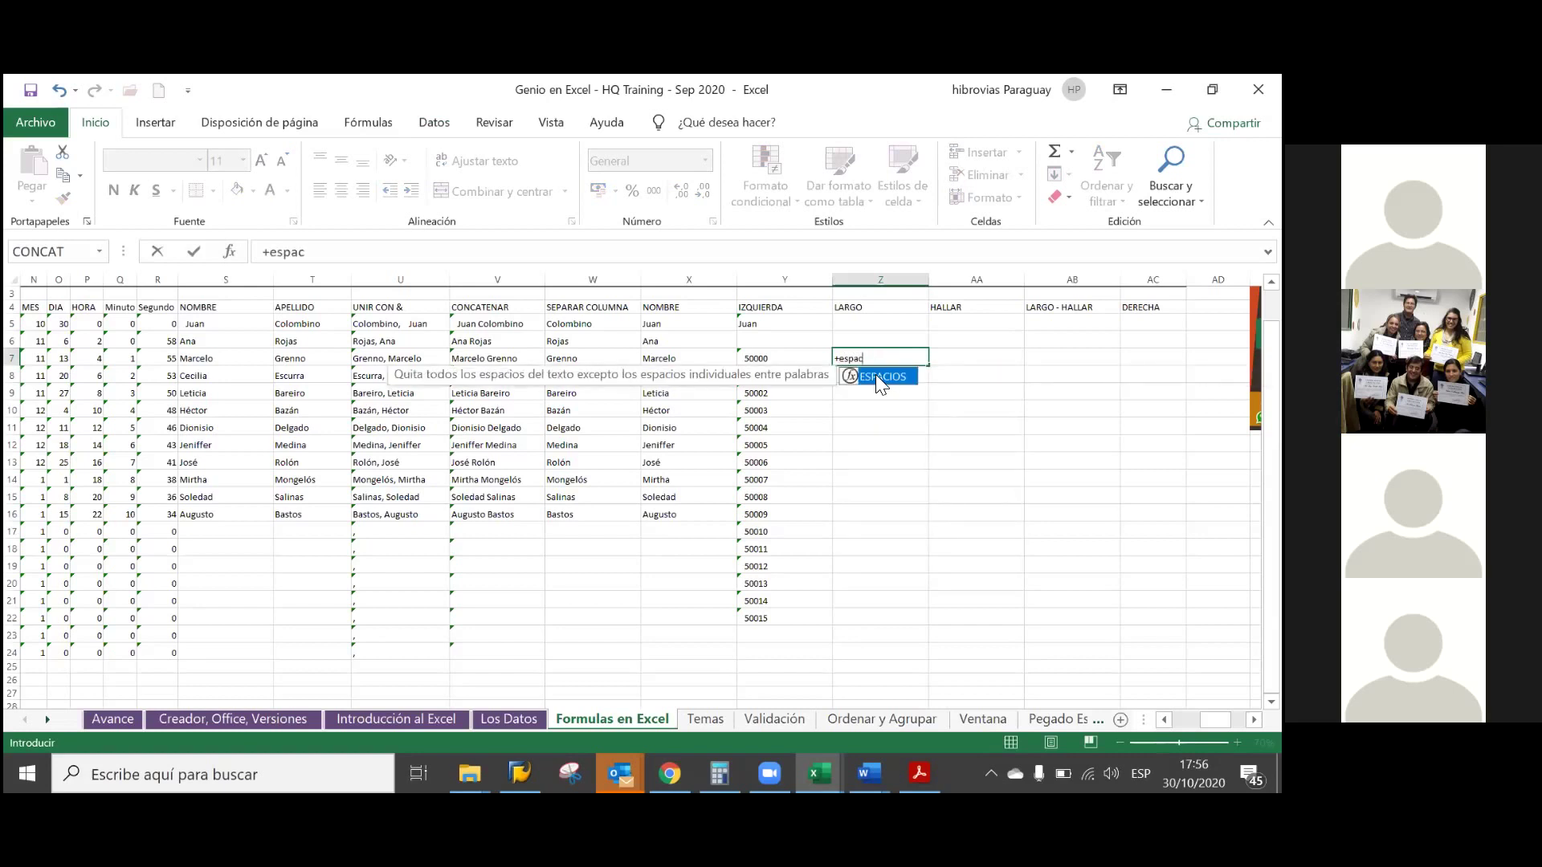
double_click(877, 376)
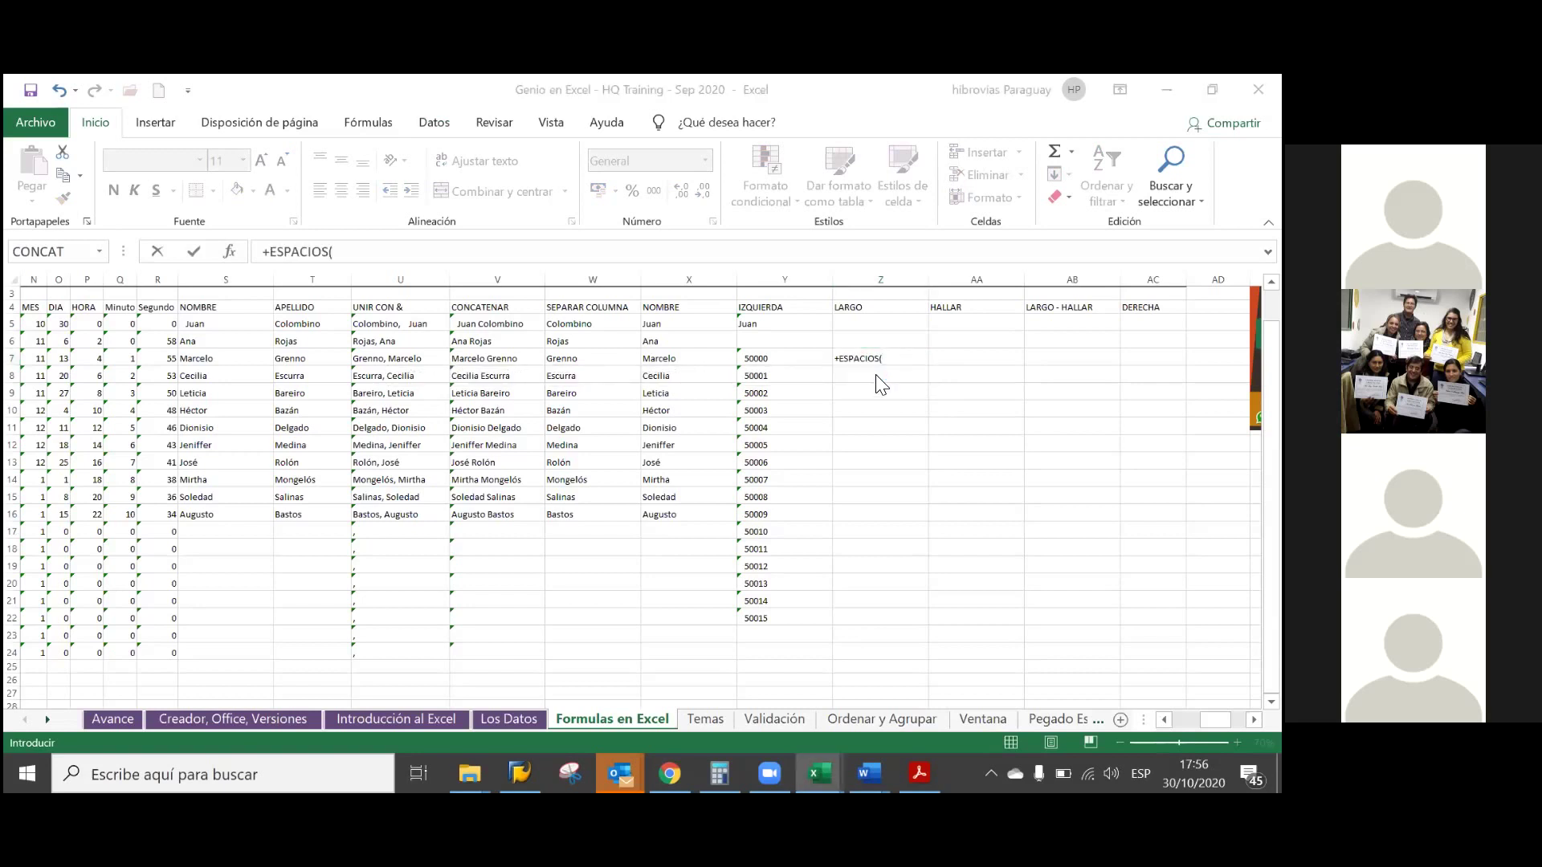
left_click(800, 355)
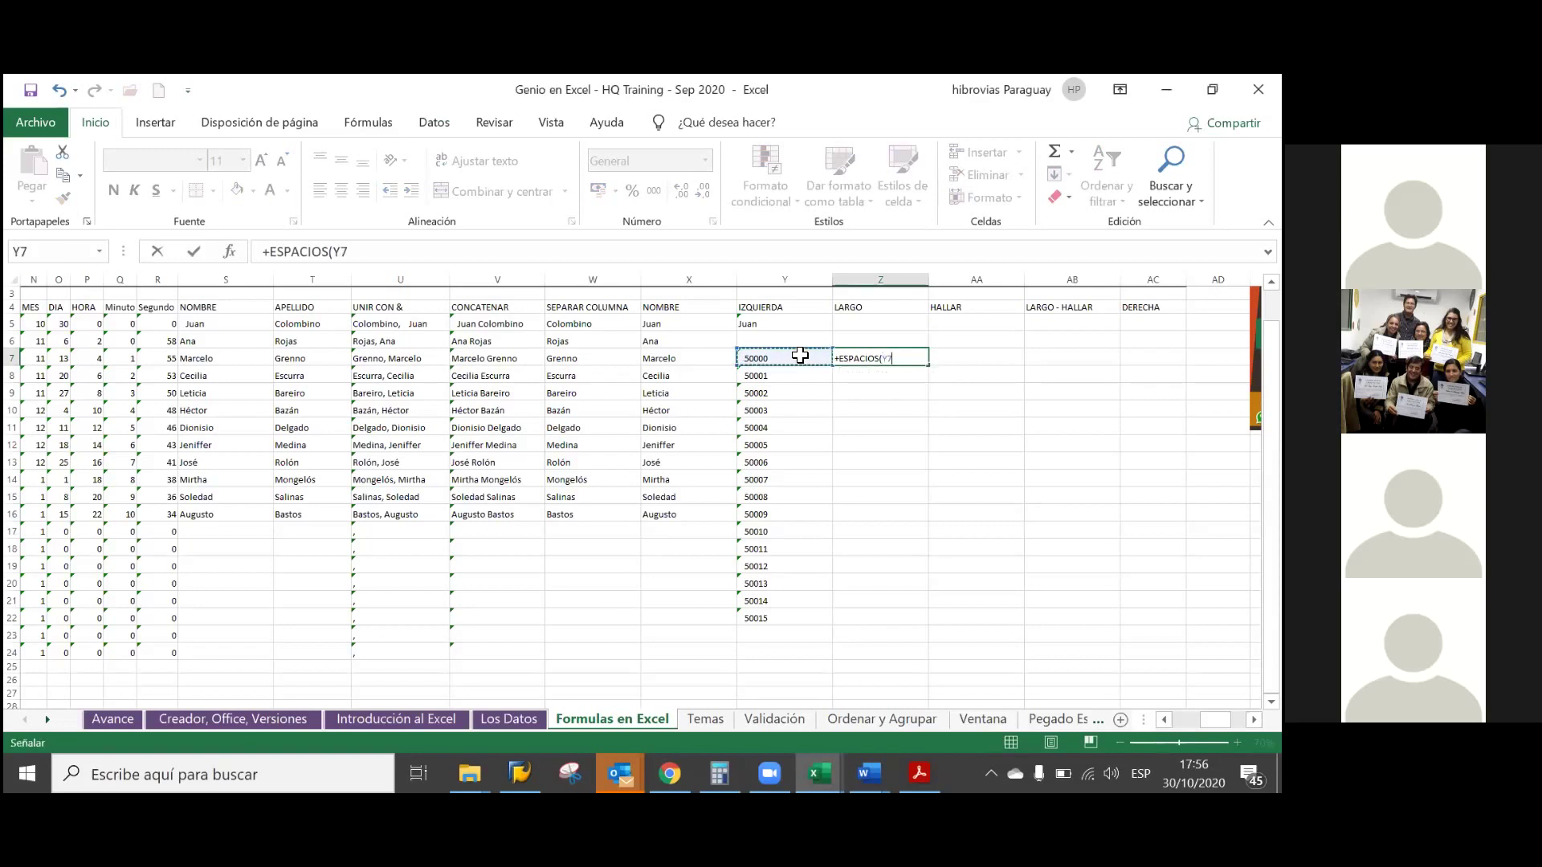
key("Return")
key("Return")
key("Up")
key("Up")
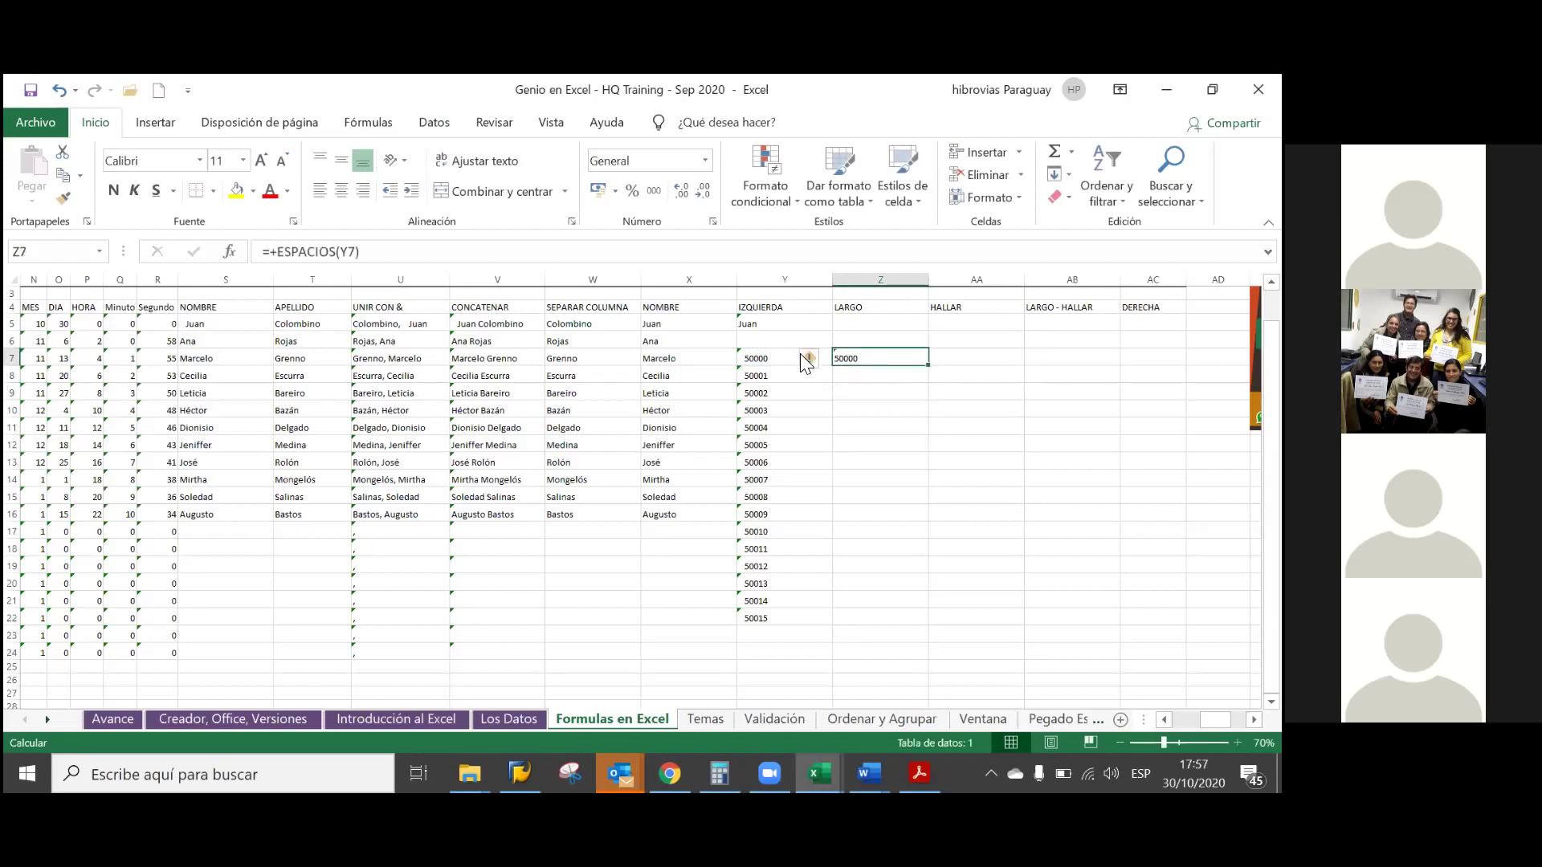
- Fill the Z7 ESPACIOS formula down to Z22 and select Z7:Z22
double_click(931, 367)
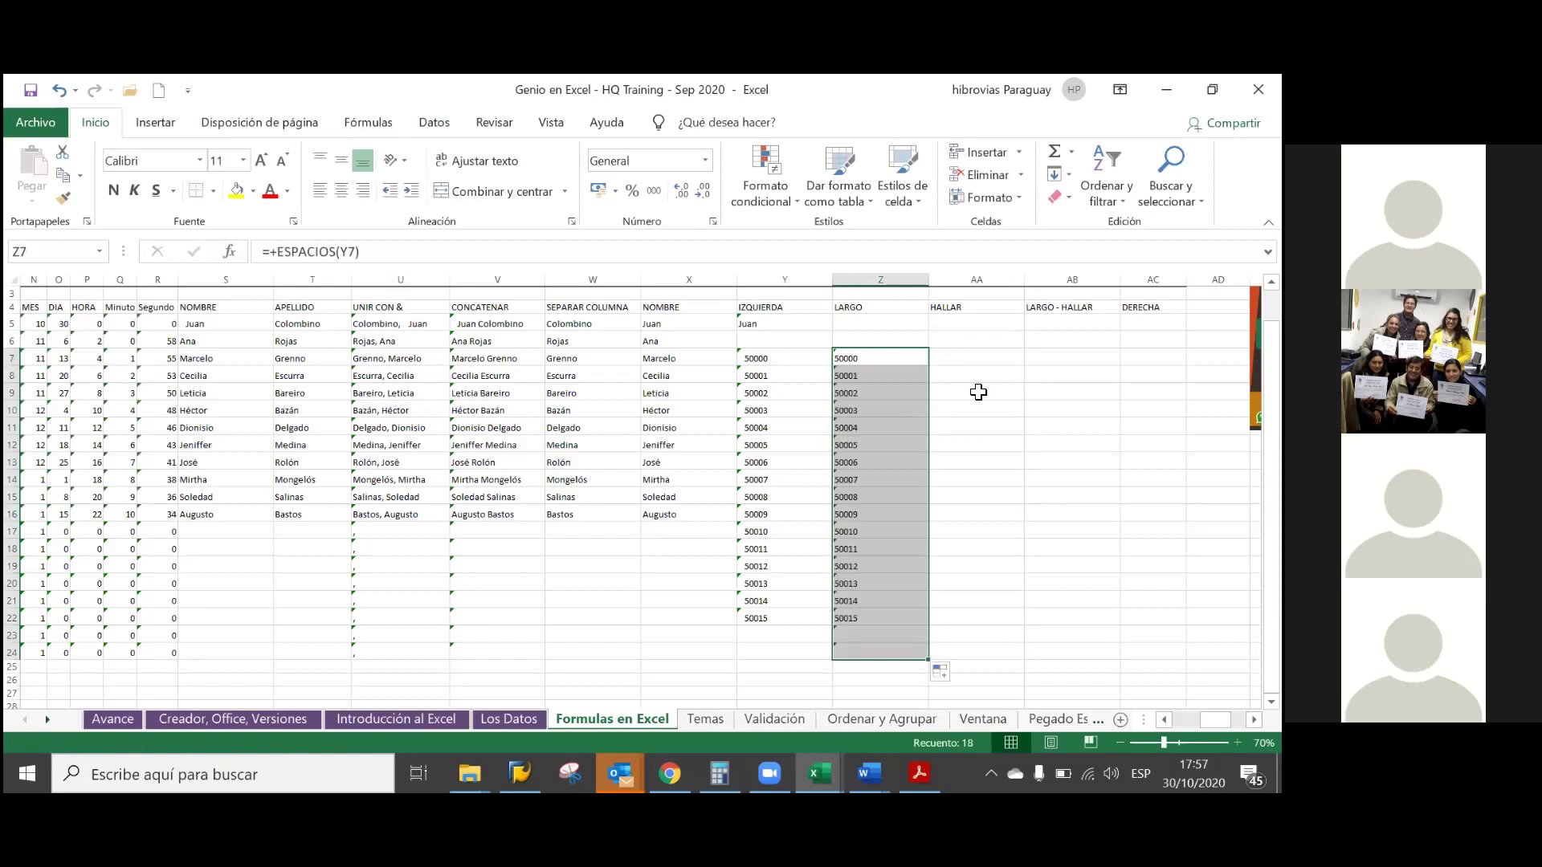
left_click(867, 621)
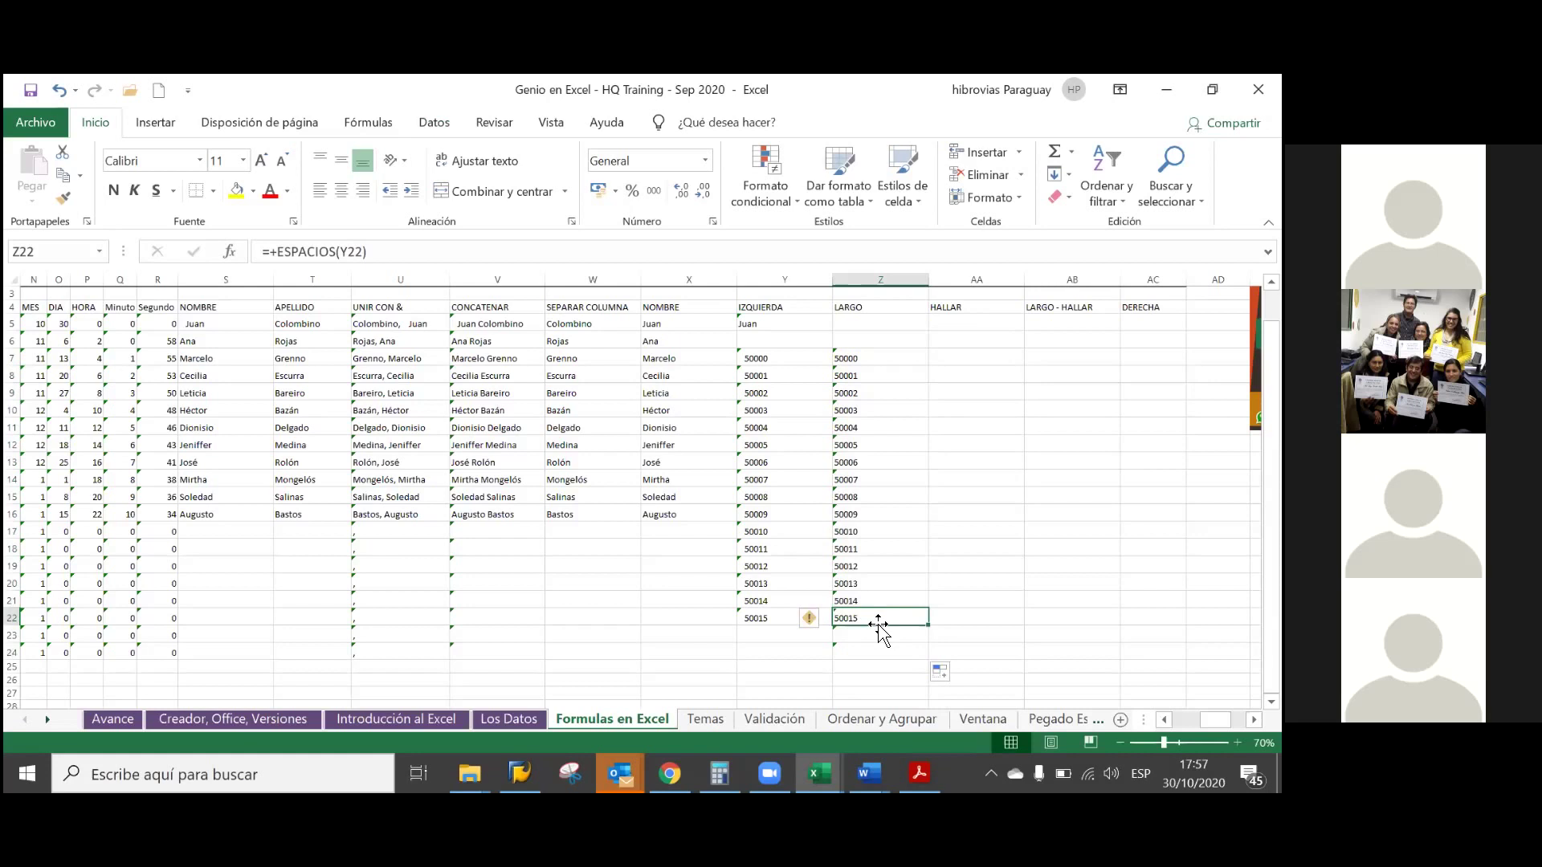
left_click_drag(881, 358, 876, 619)
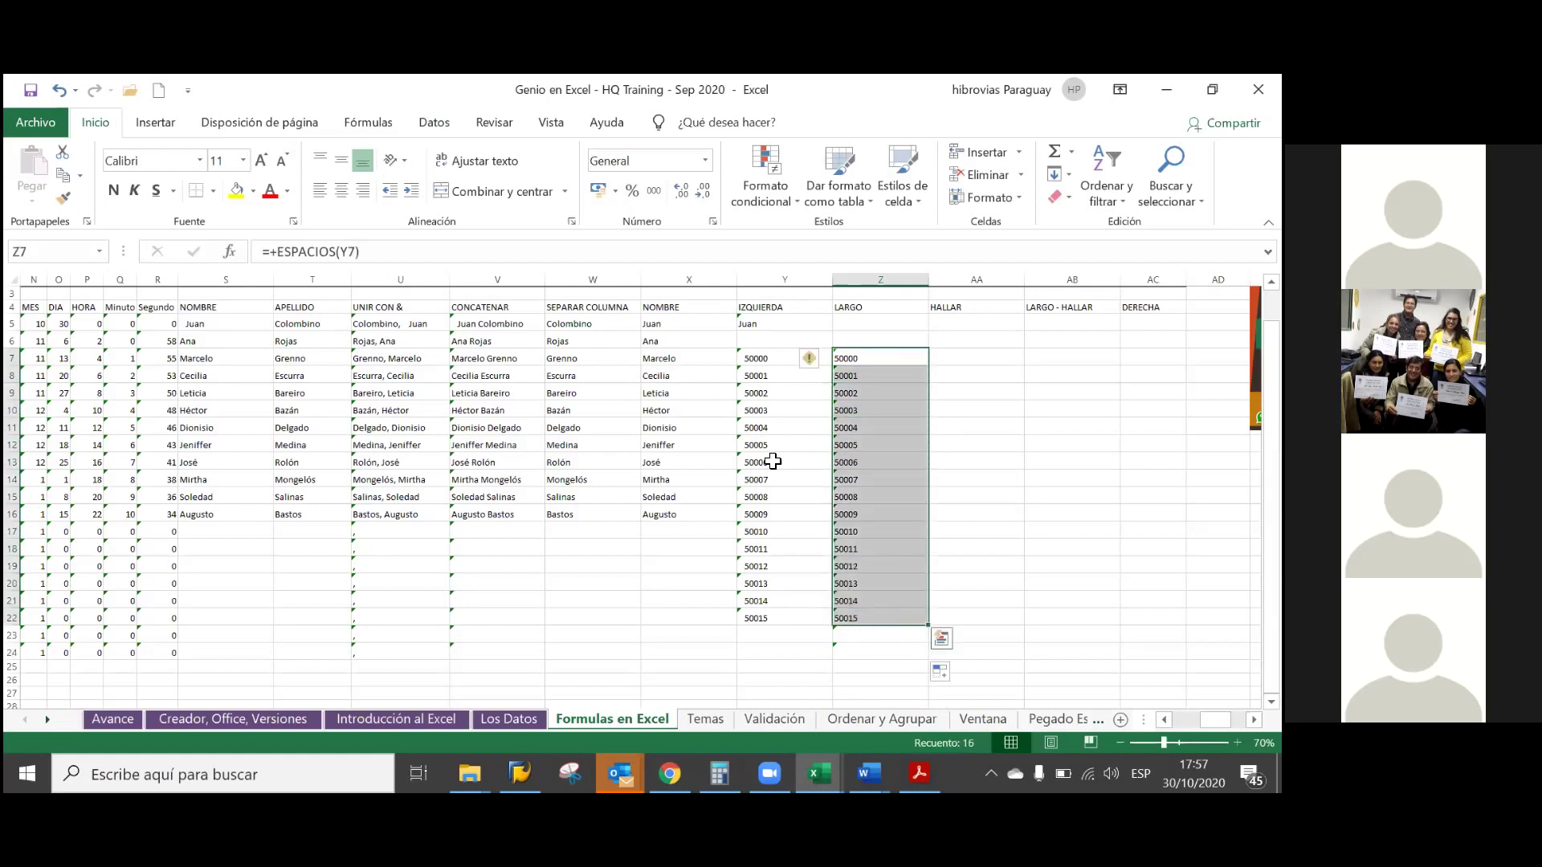
- Apply the Número number format to Z7:Z22
left_click(706, 162)
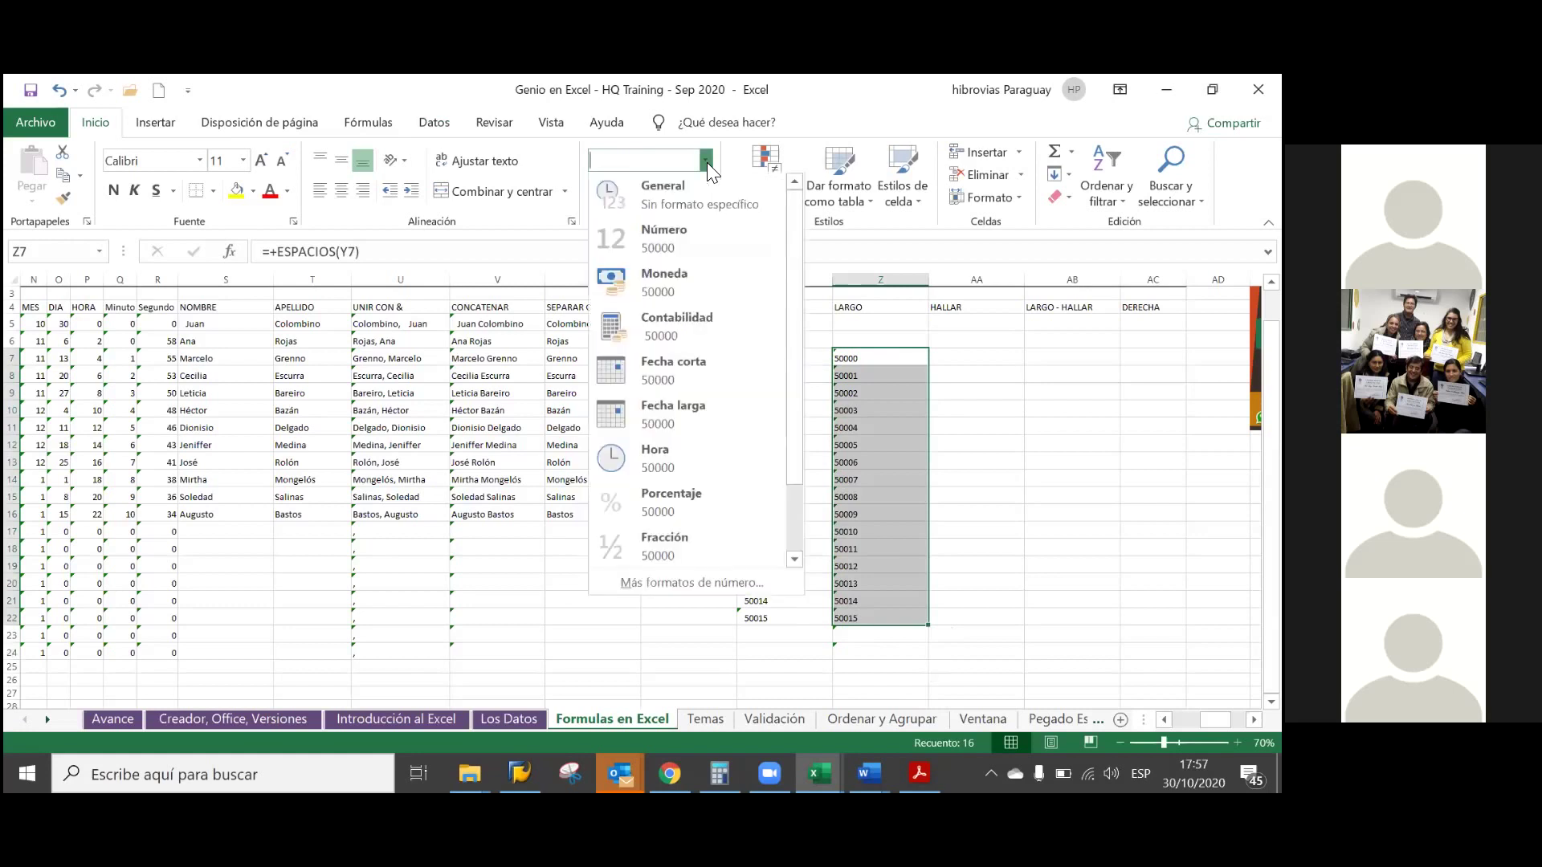
left_click(711, 238)
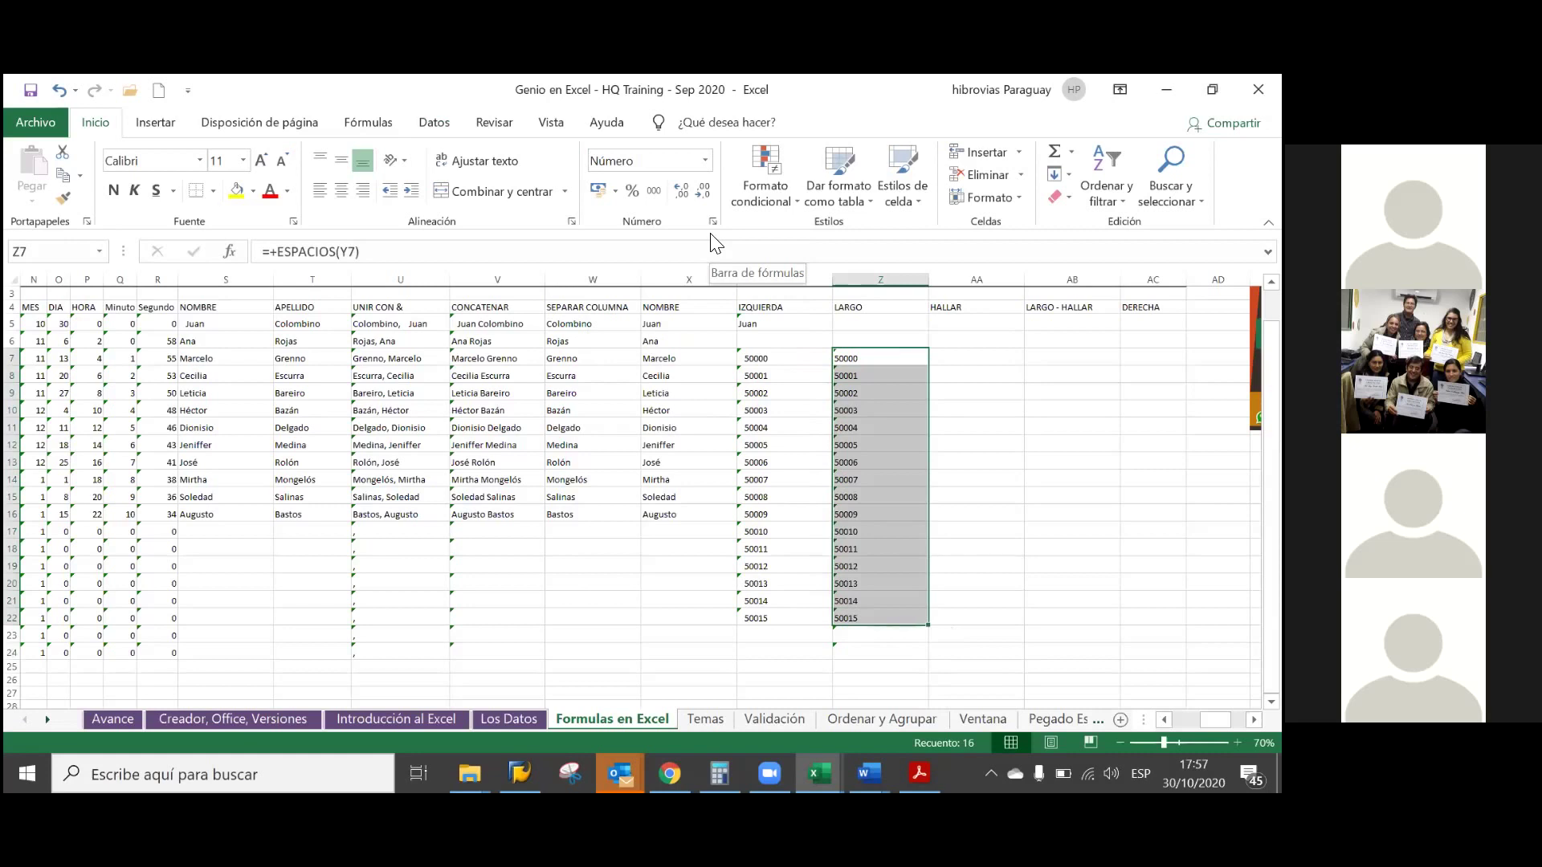
- Paste Z7:Z22 as plain values into AA7:AA22 in the HALLAR column
key("ctrl+c")
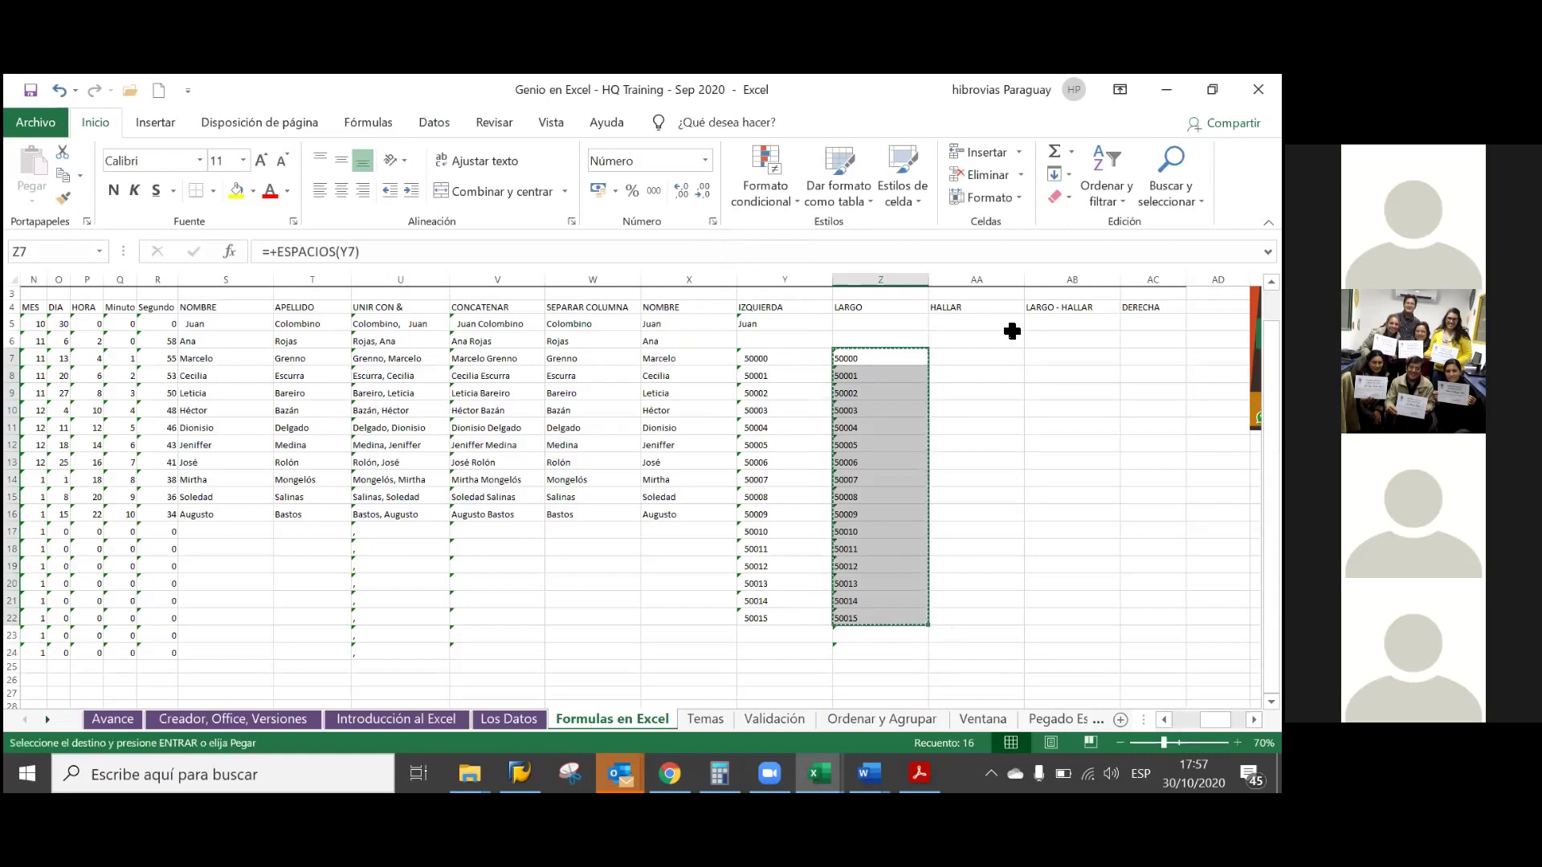
left_click(991, 358)
right_click(991, 358)
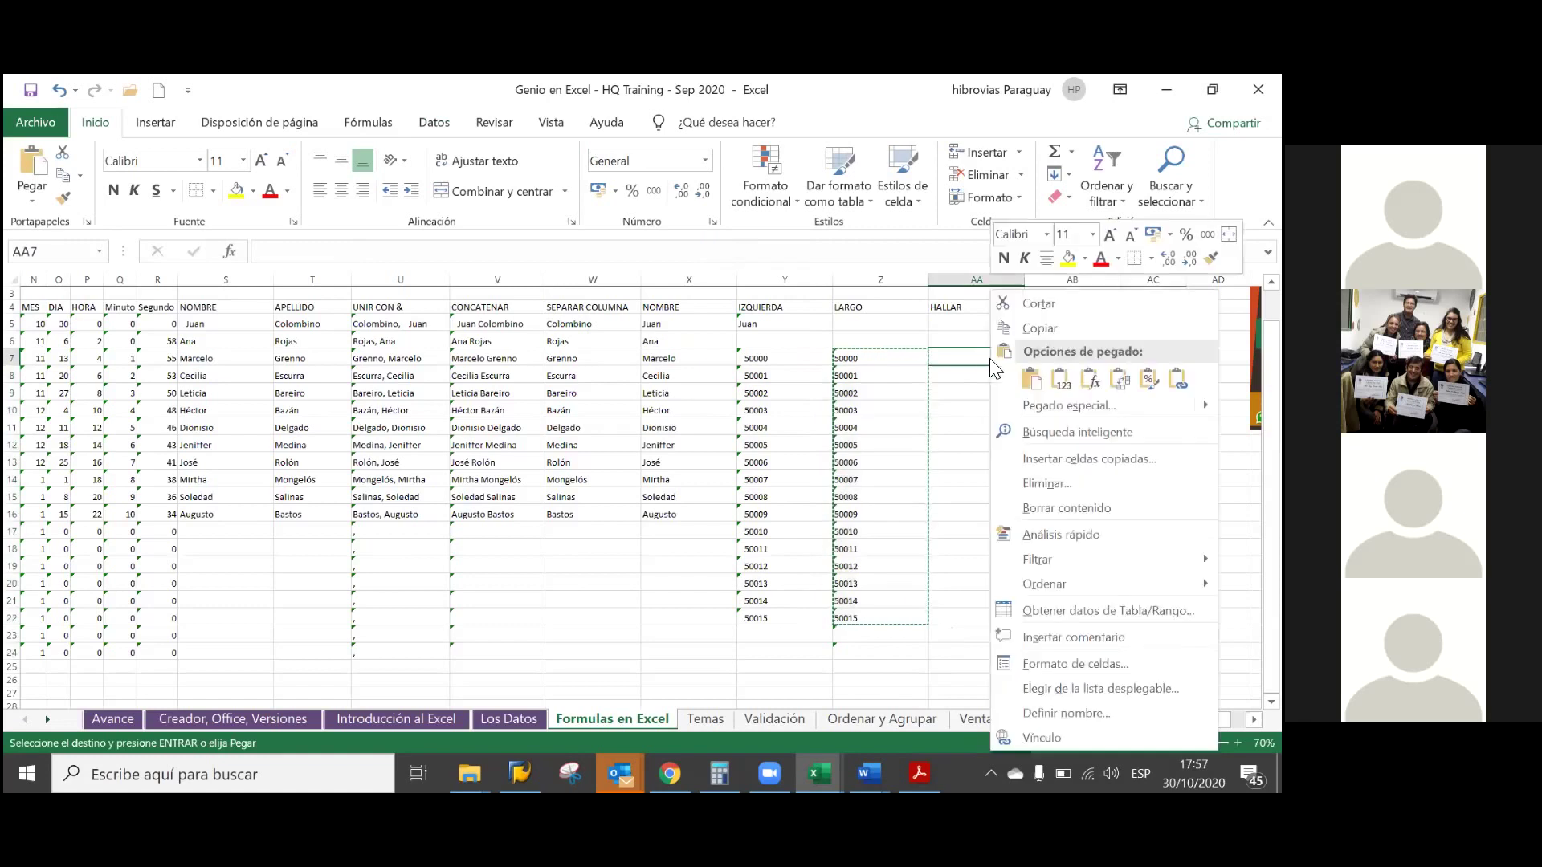
left_click(1060, 379)
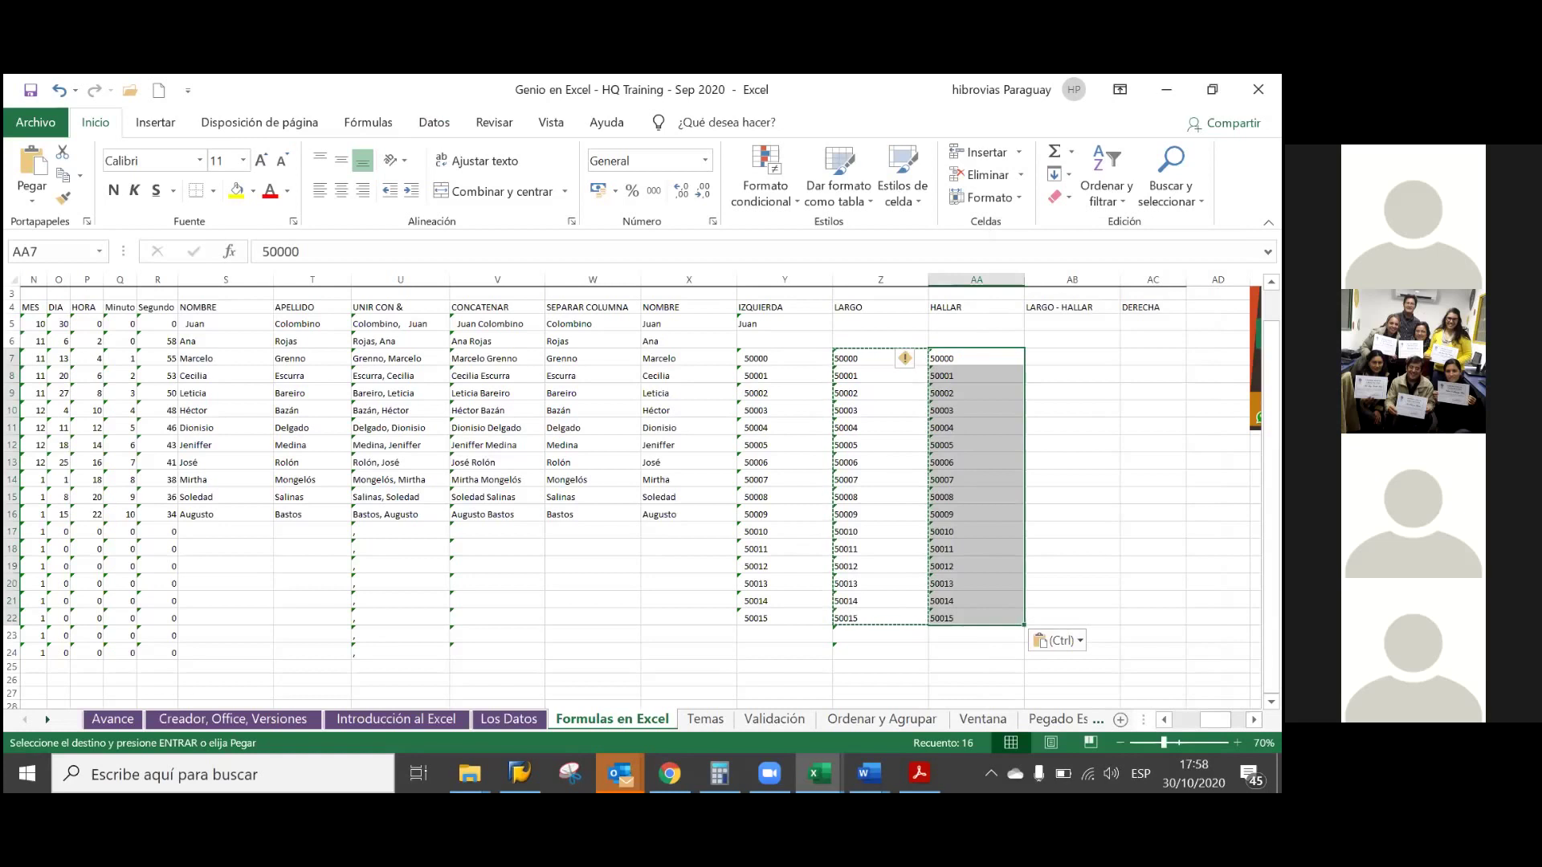
key("ctrl+l")
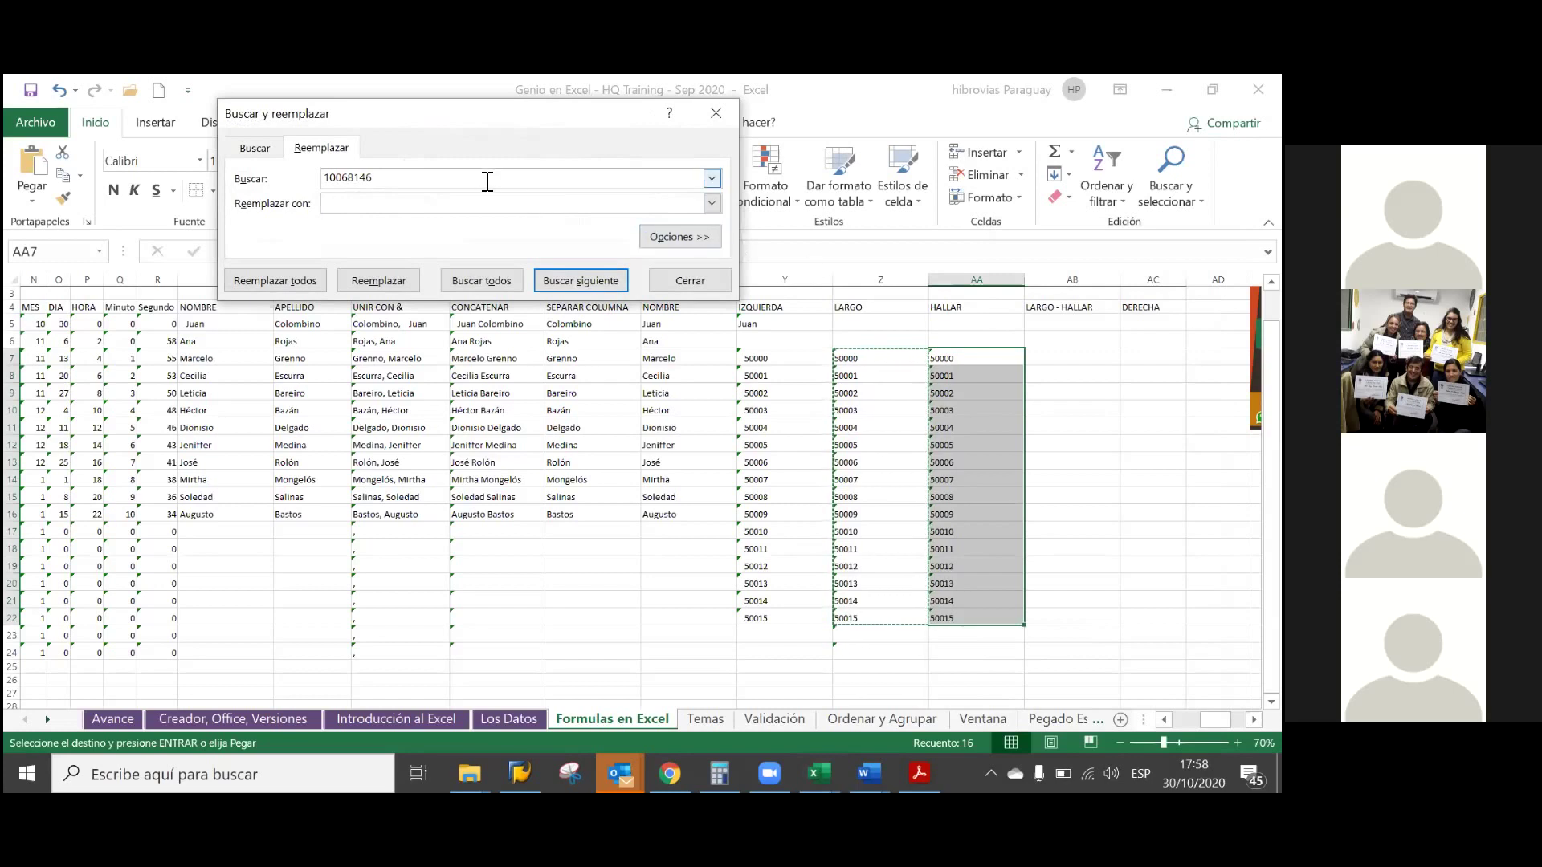
- Replace all 5 with 5 in AA7:AA22, converting them to numbers (18 replacements)
key("BackSpace")
key("BackSpace")
key("BackSpace")
key("BackSpace")
type("5")
type("5")
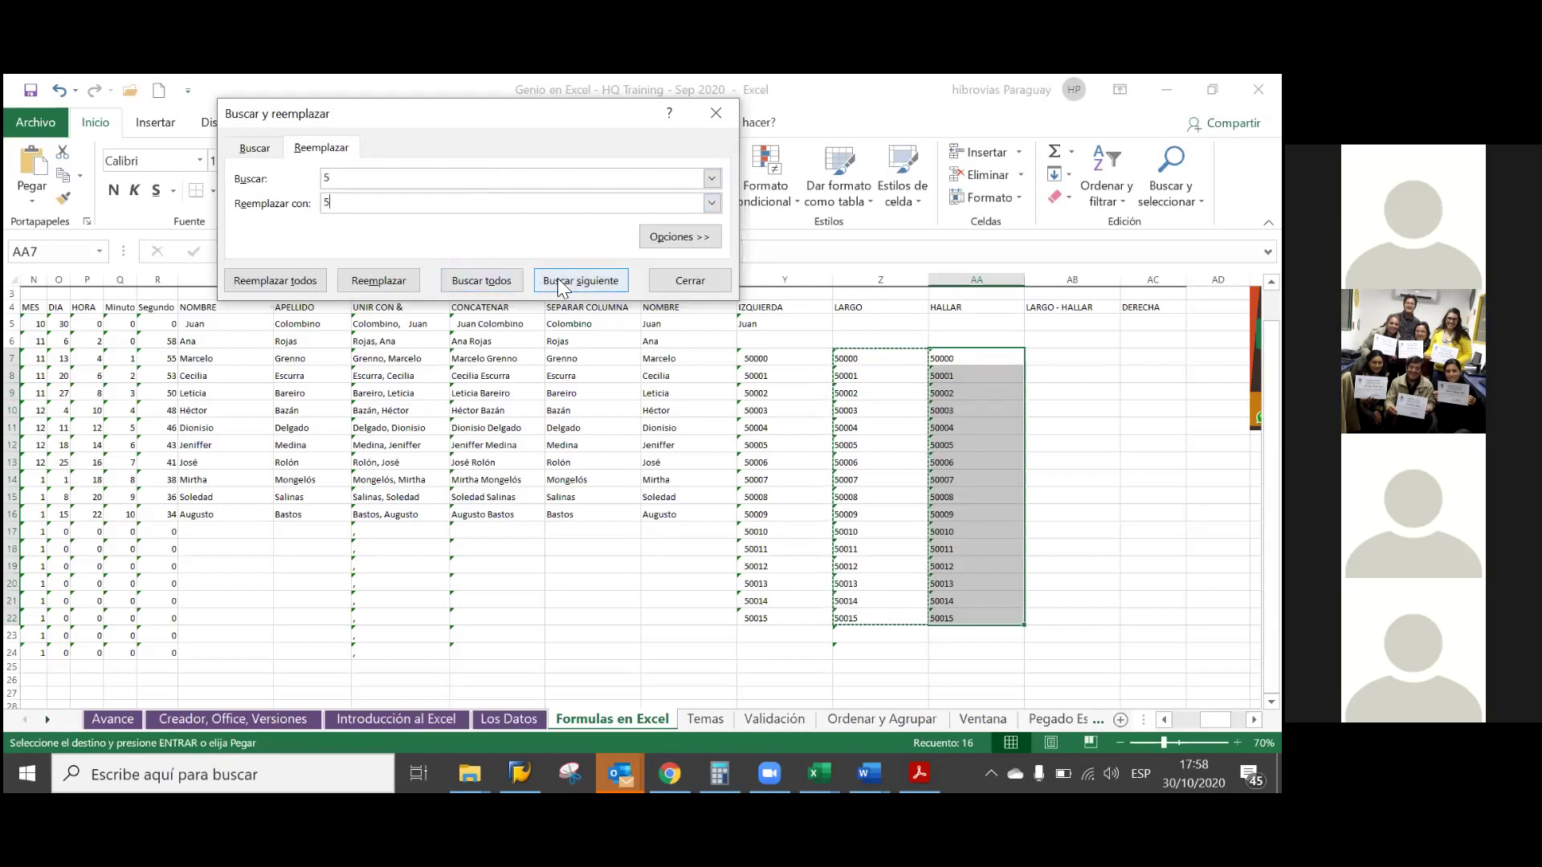
left_click(298, 281)
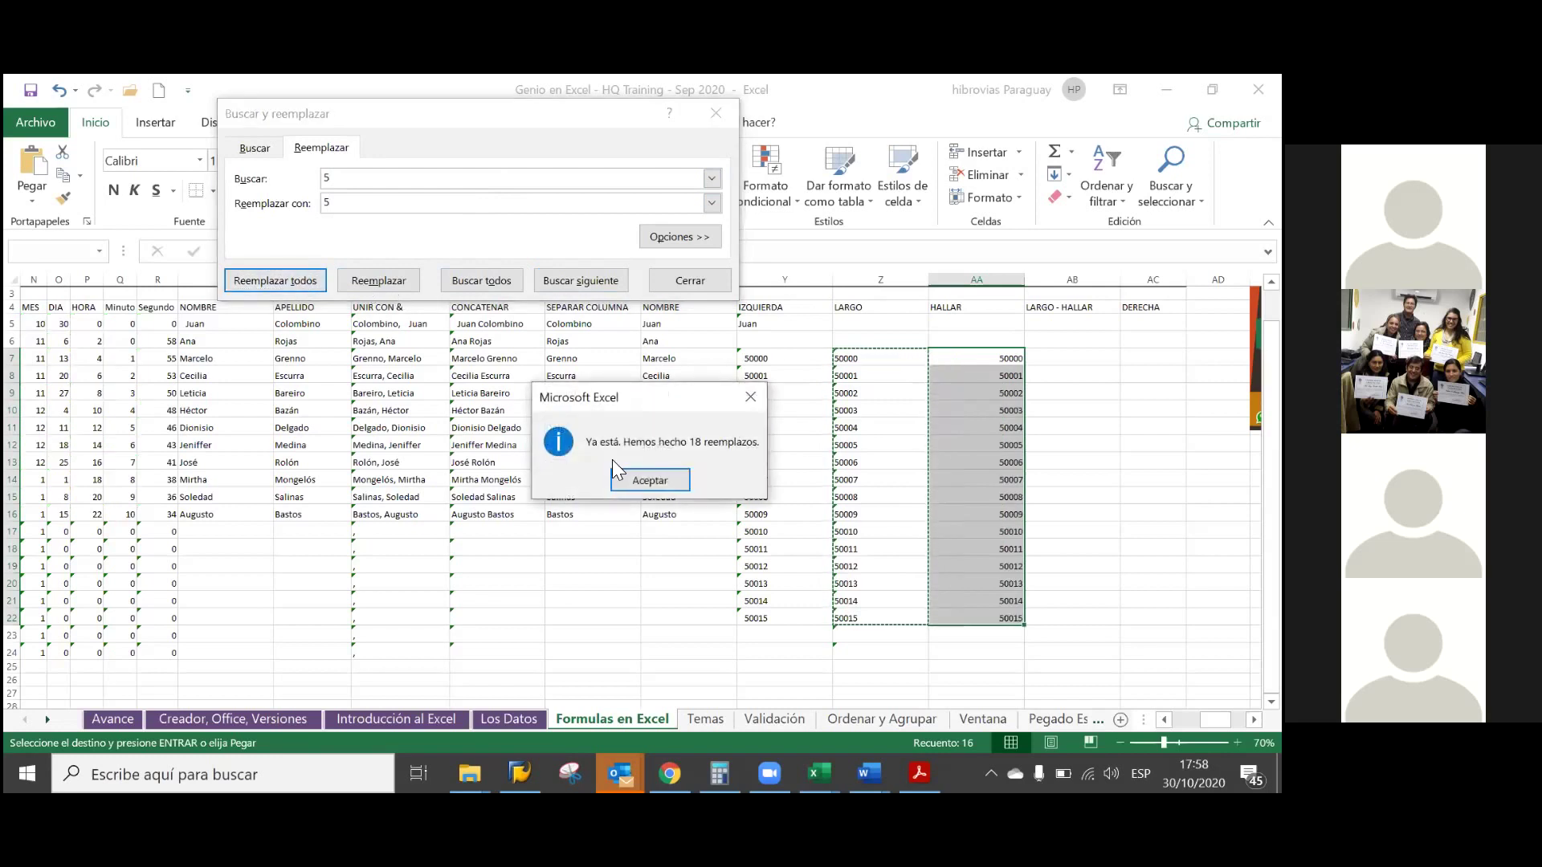
left_click(631, 481)
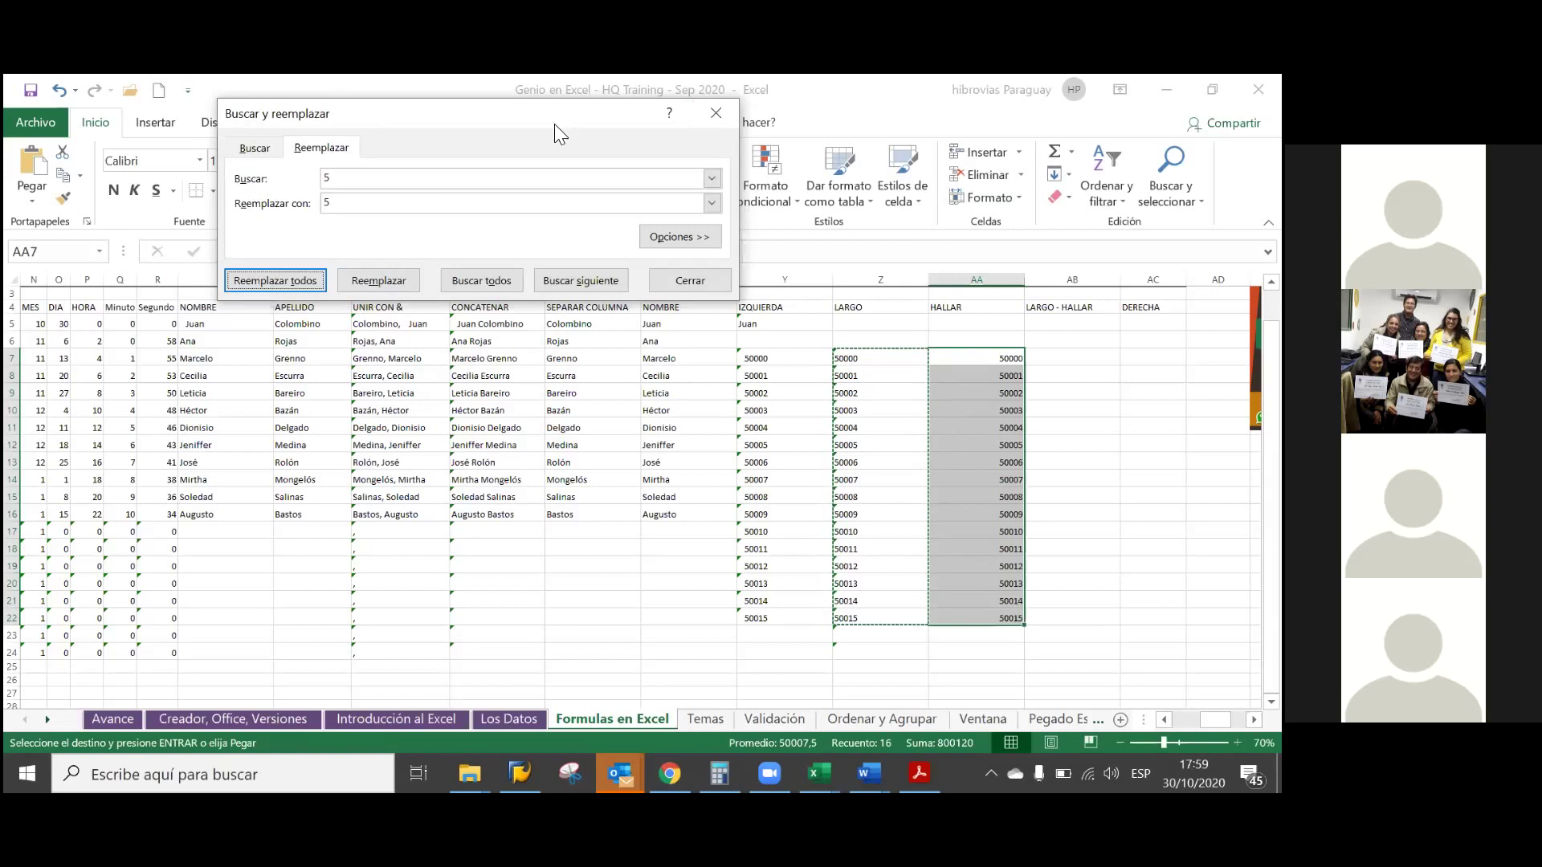
- Close Find and Replace, undo the conversion so AA7:AA22 are text again, and select AA7
left_click_drag(554, 124, 703, 197)
left_click(717, 205)
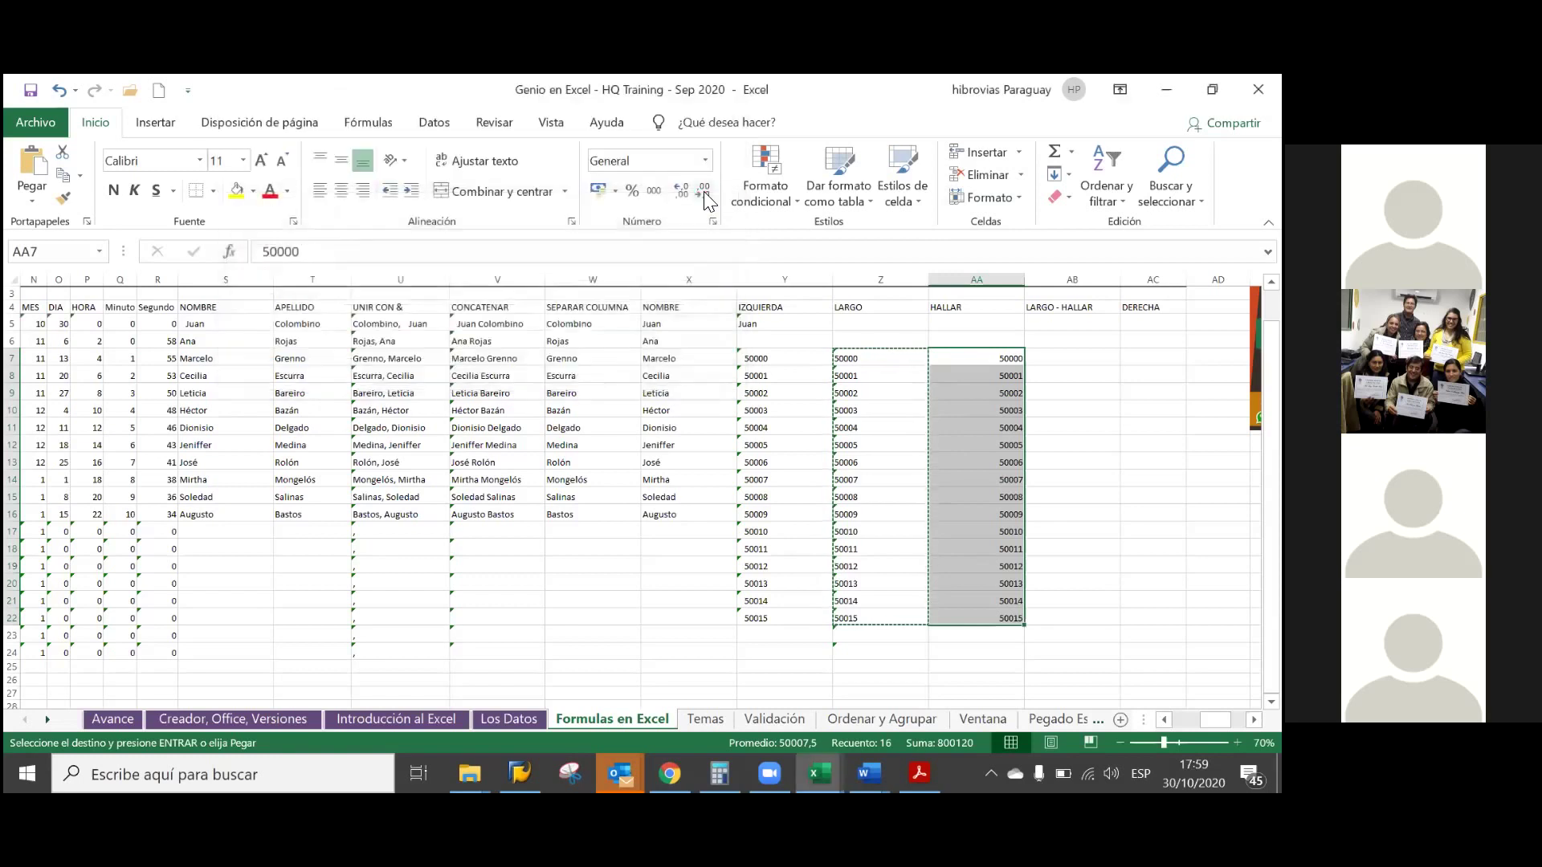
left_click(923, 431)
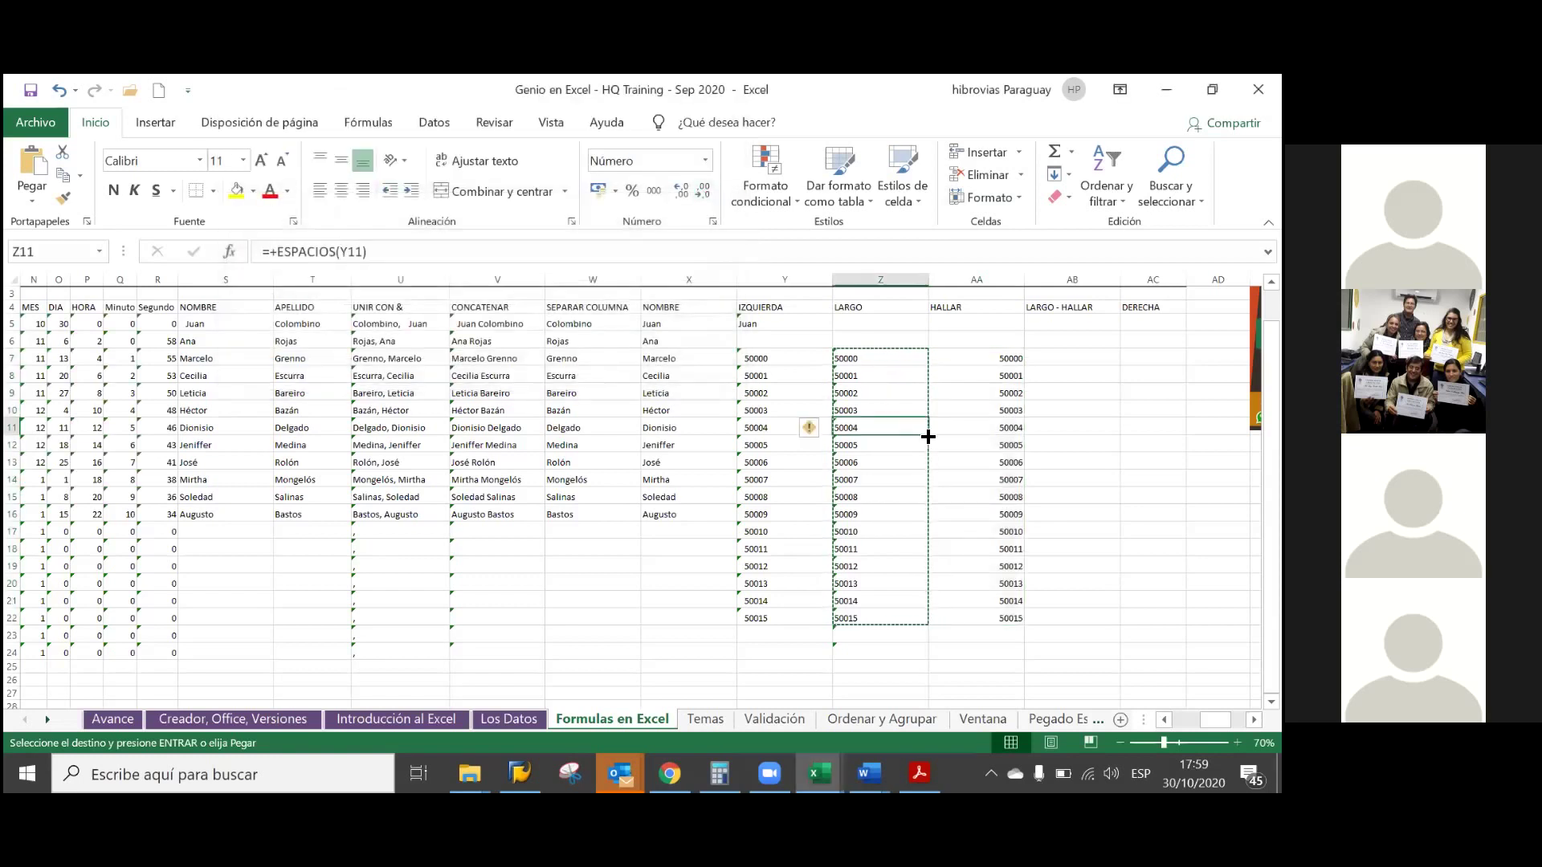
key("ctrl+z")
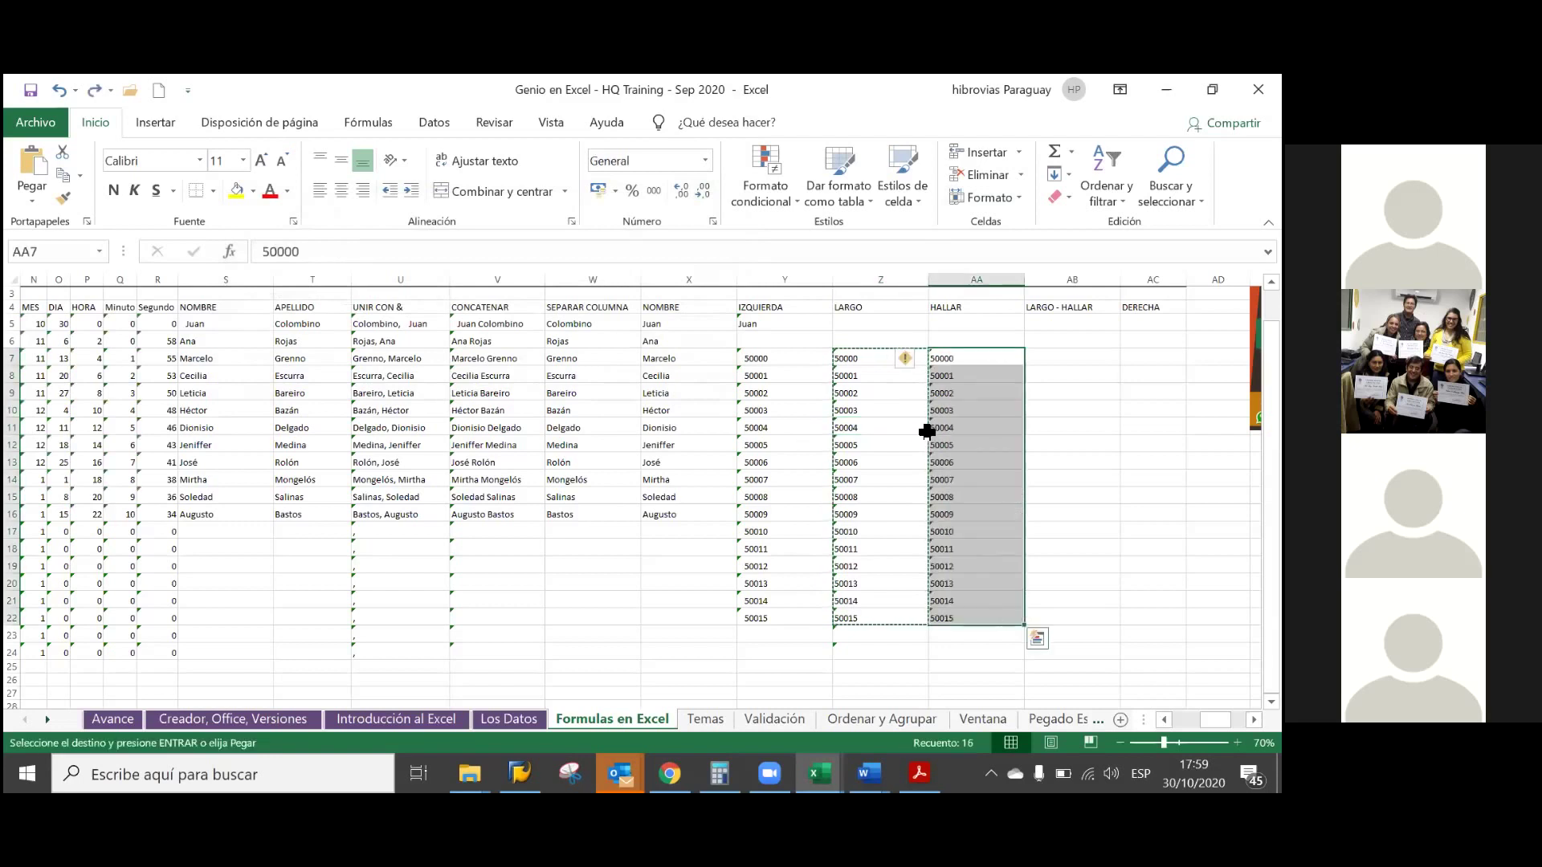
left_click(985, 458)
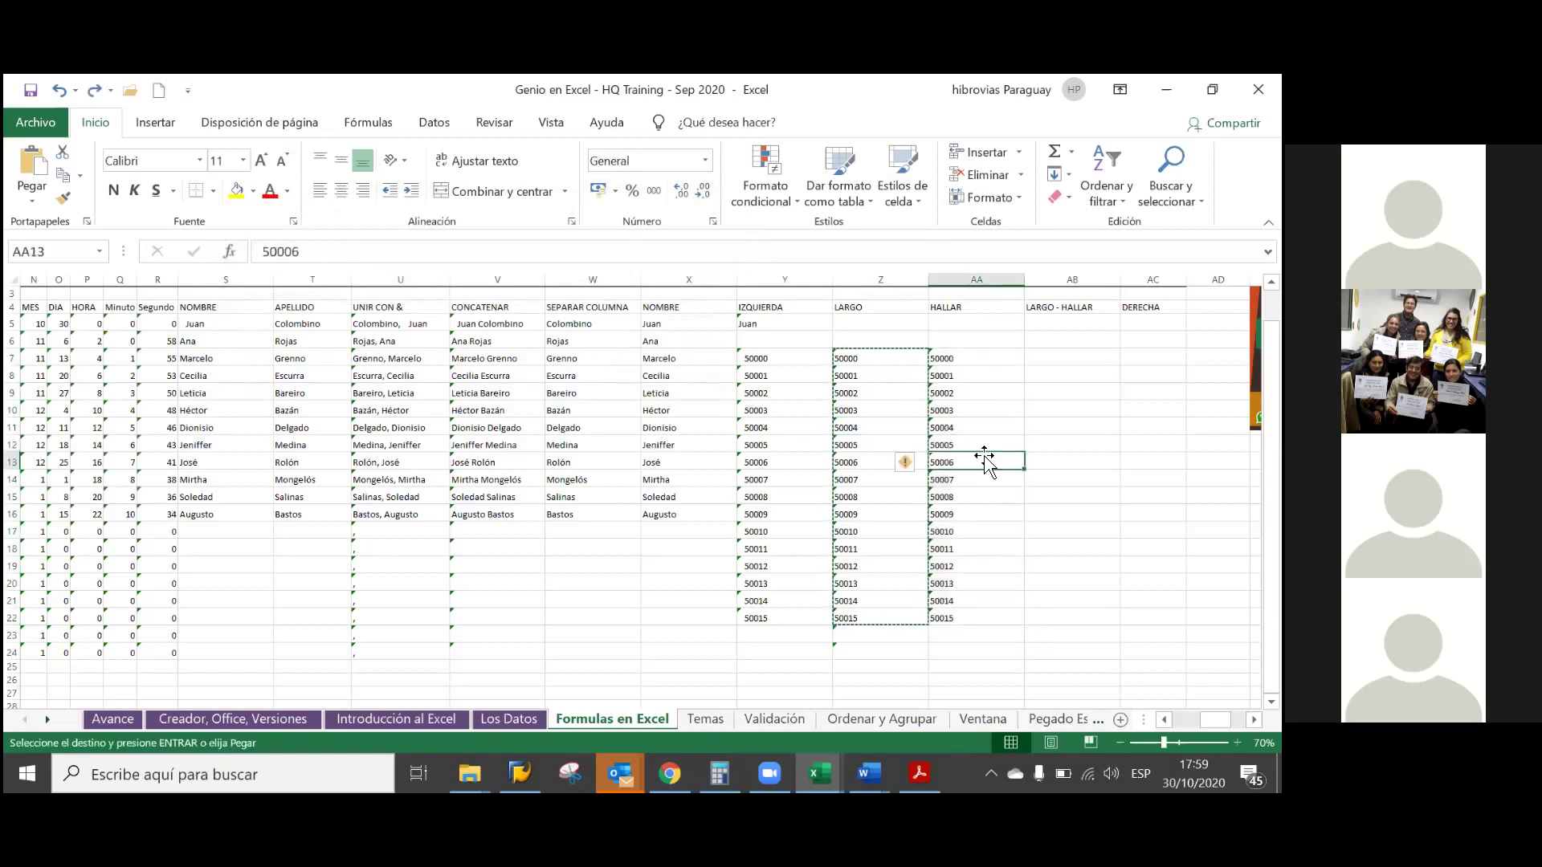
left_click(958, 358)
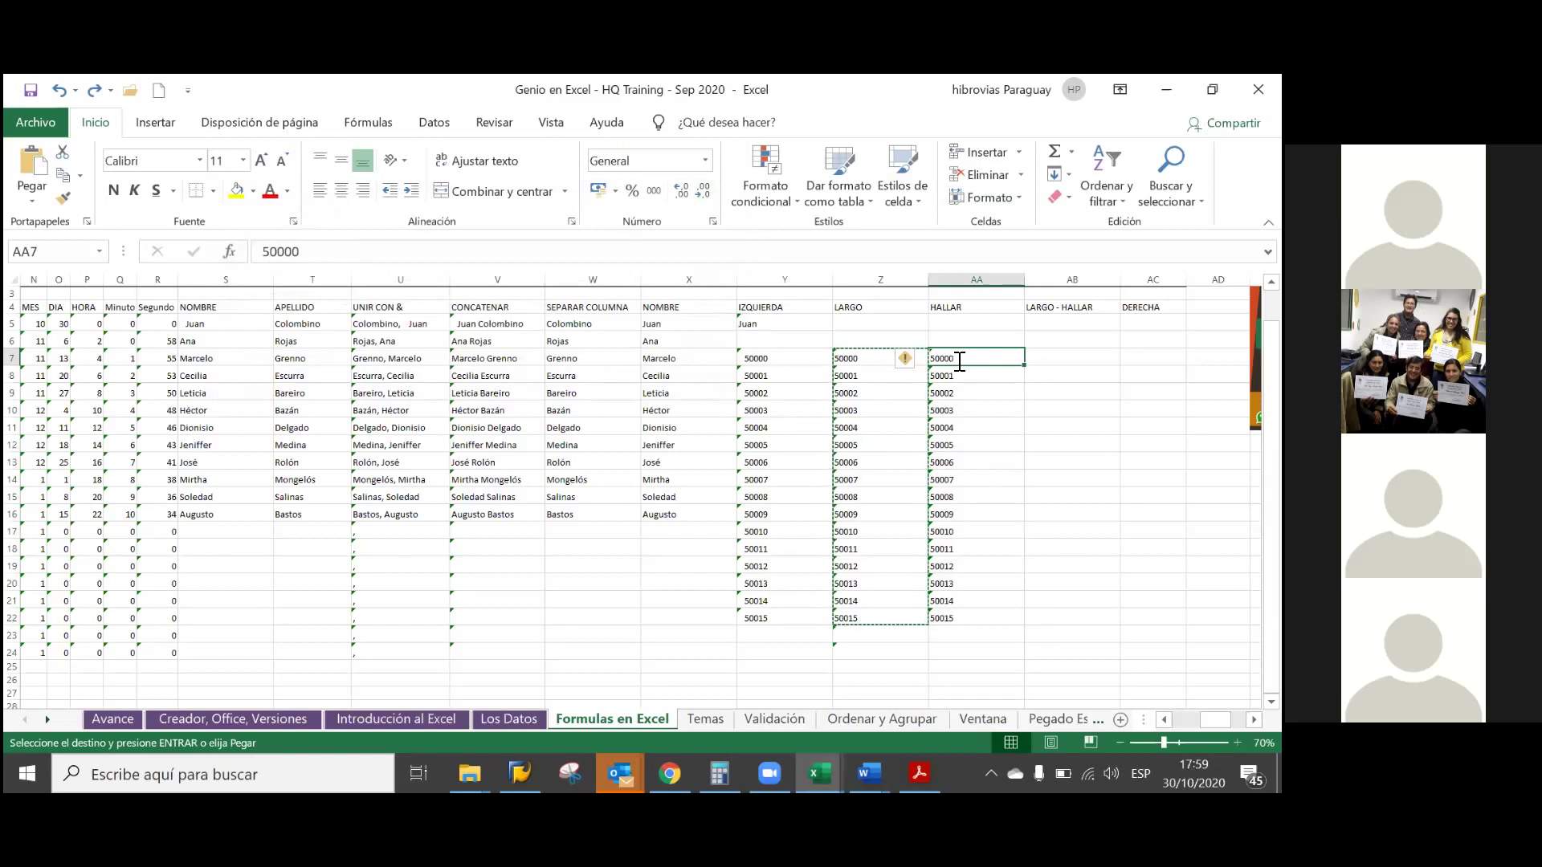
- Re-commit HALLAR cells AA7 (50000) and AA8 (50001) so they store numeric values
double_click(960, 361)
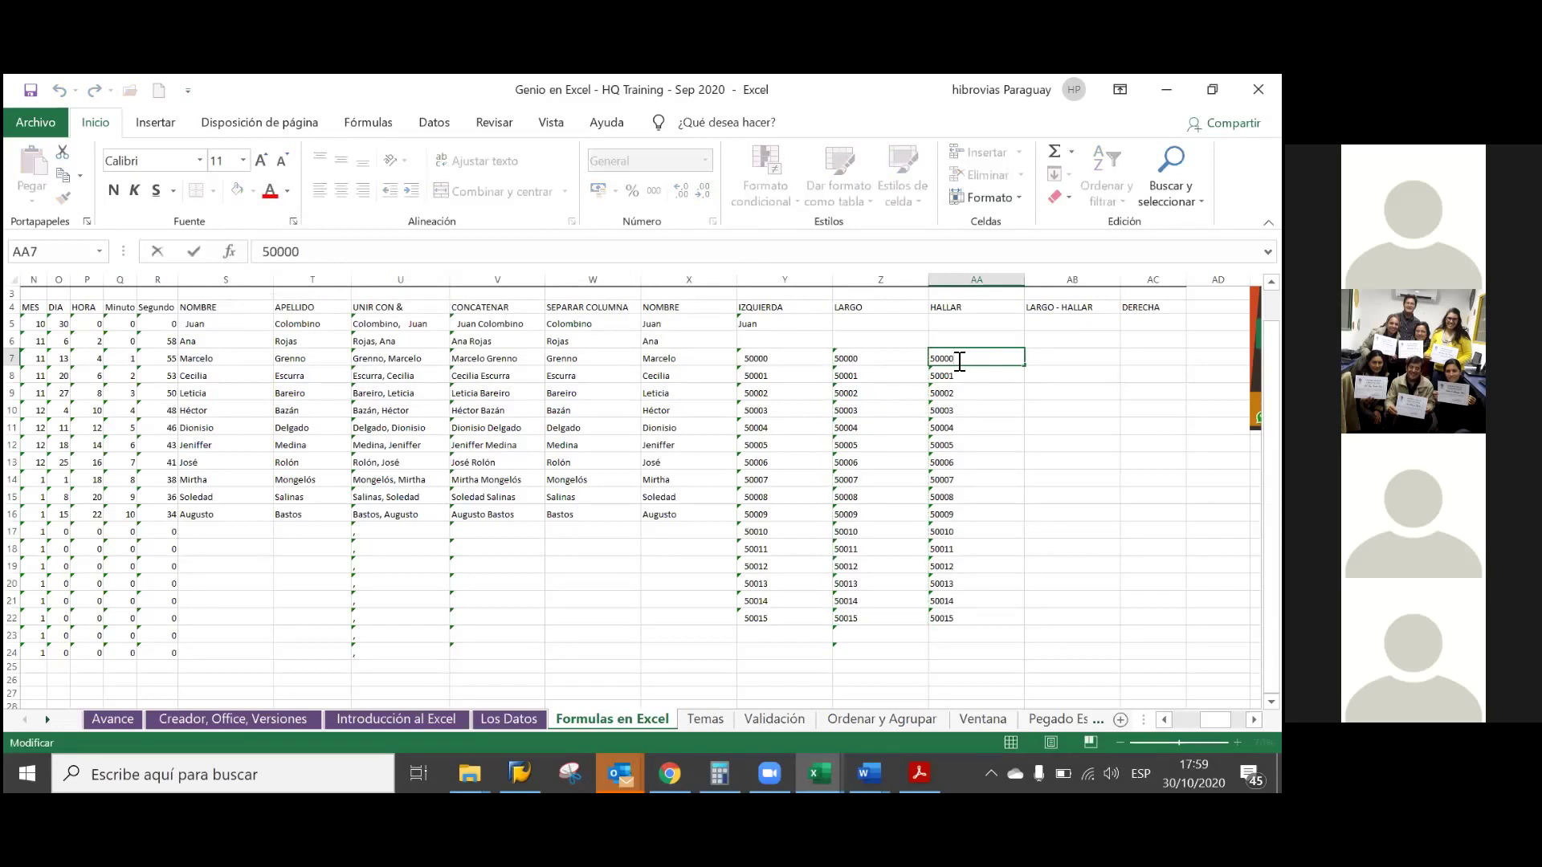
key("Return")
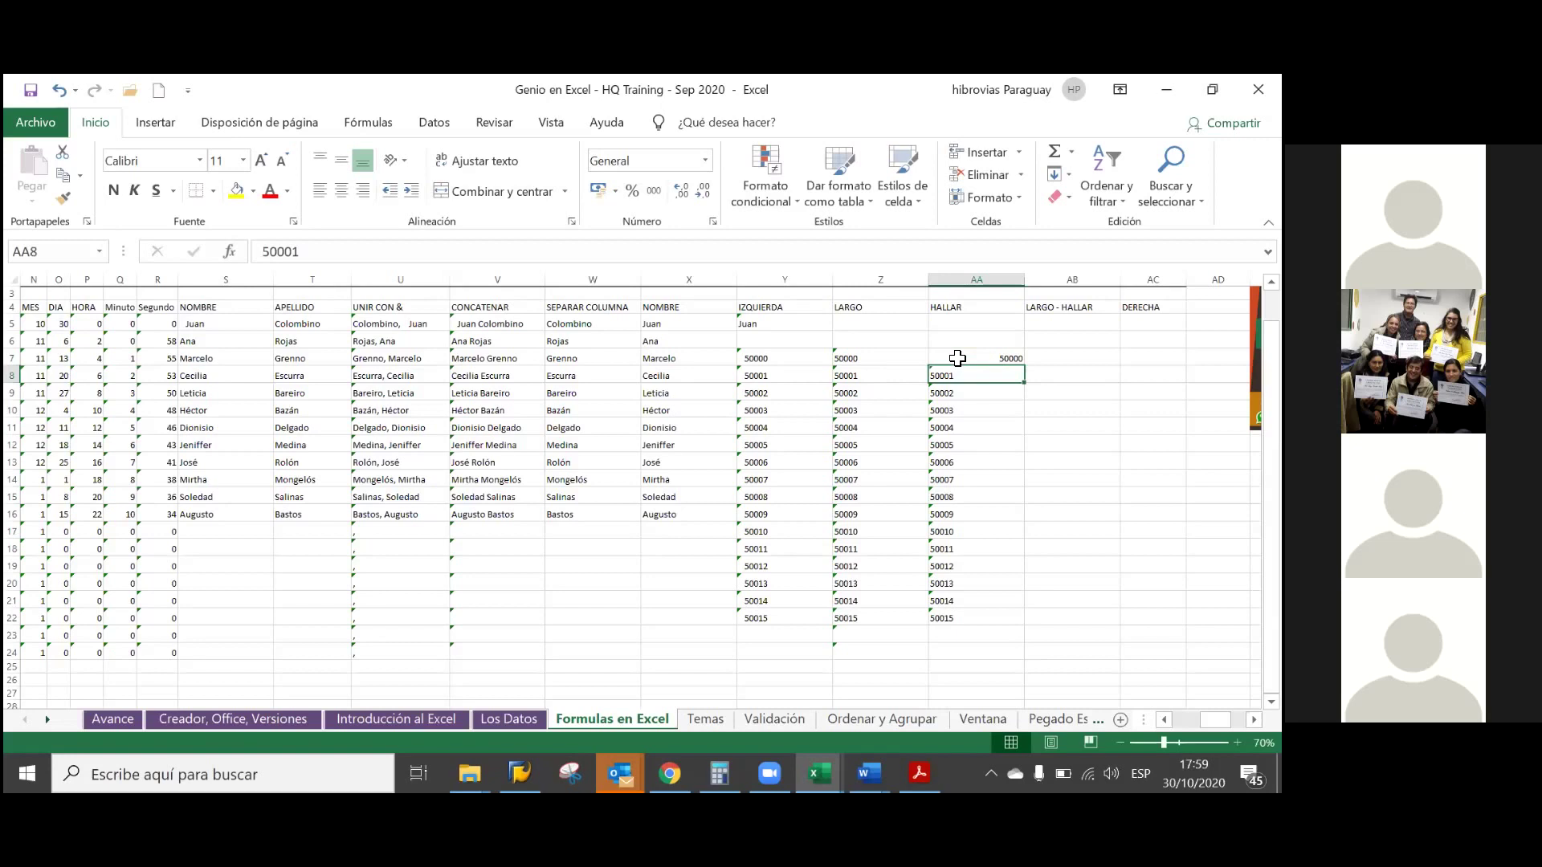
key("F2")
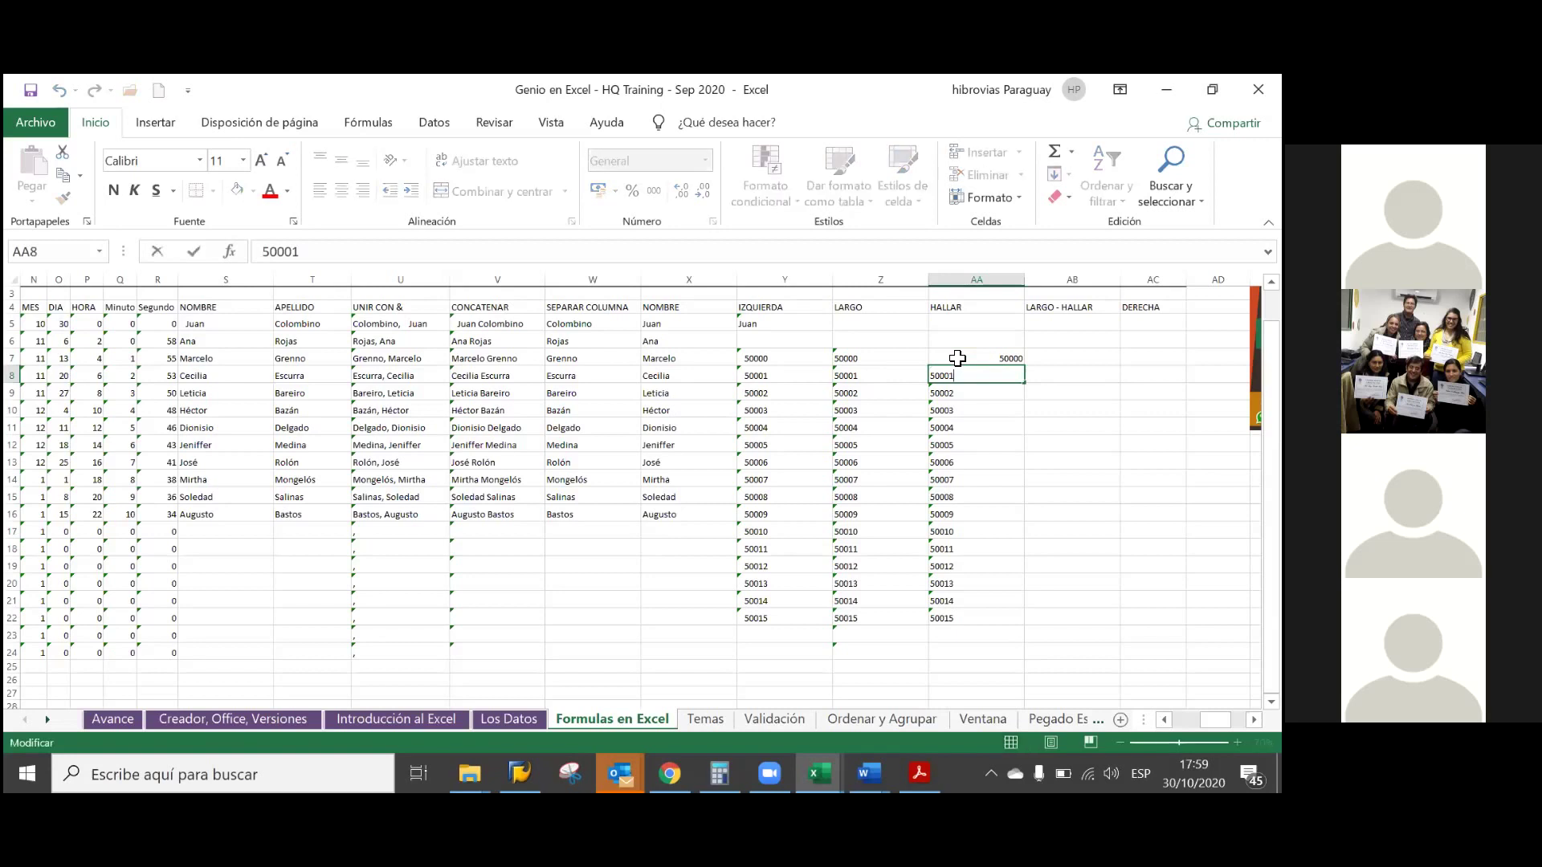
key("Return")
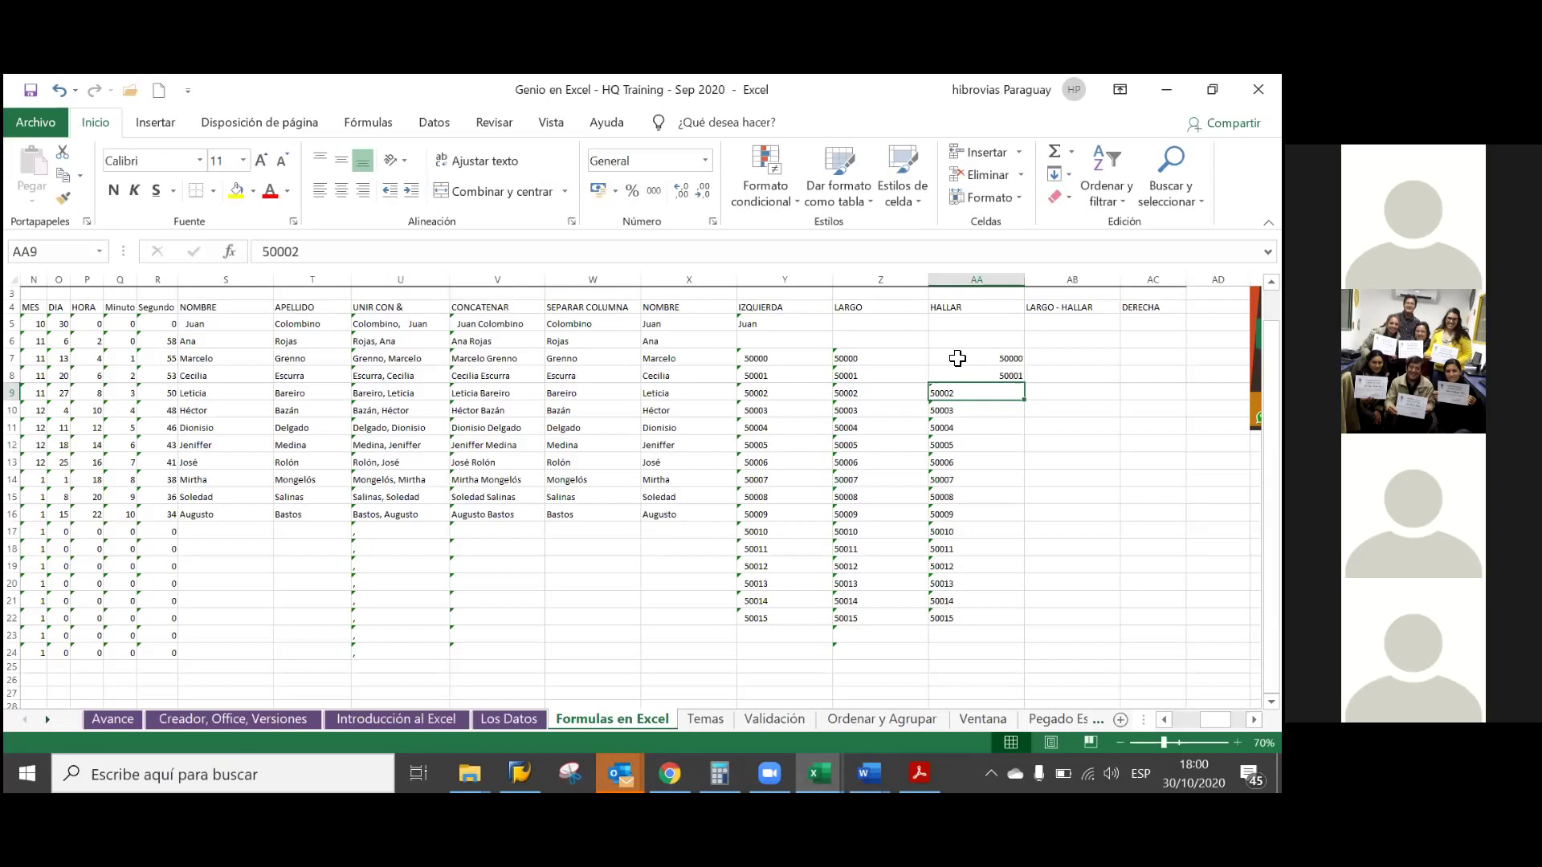
- Select the HALLAR cells AA9:AA22 and bring up the Buscar y reemplazar dialog
key("ctrl+e")
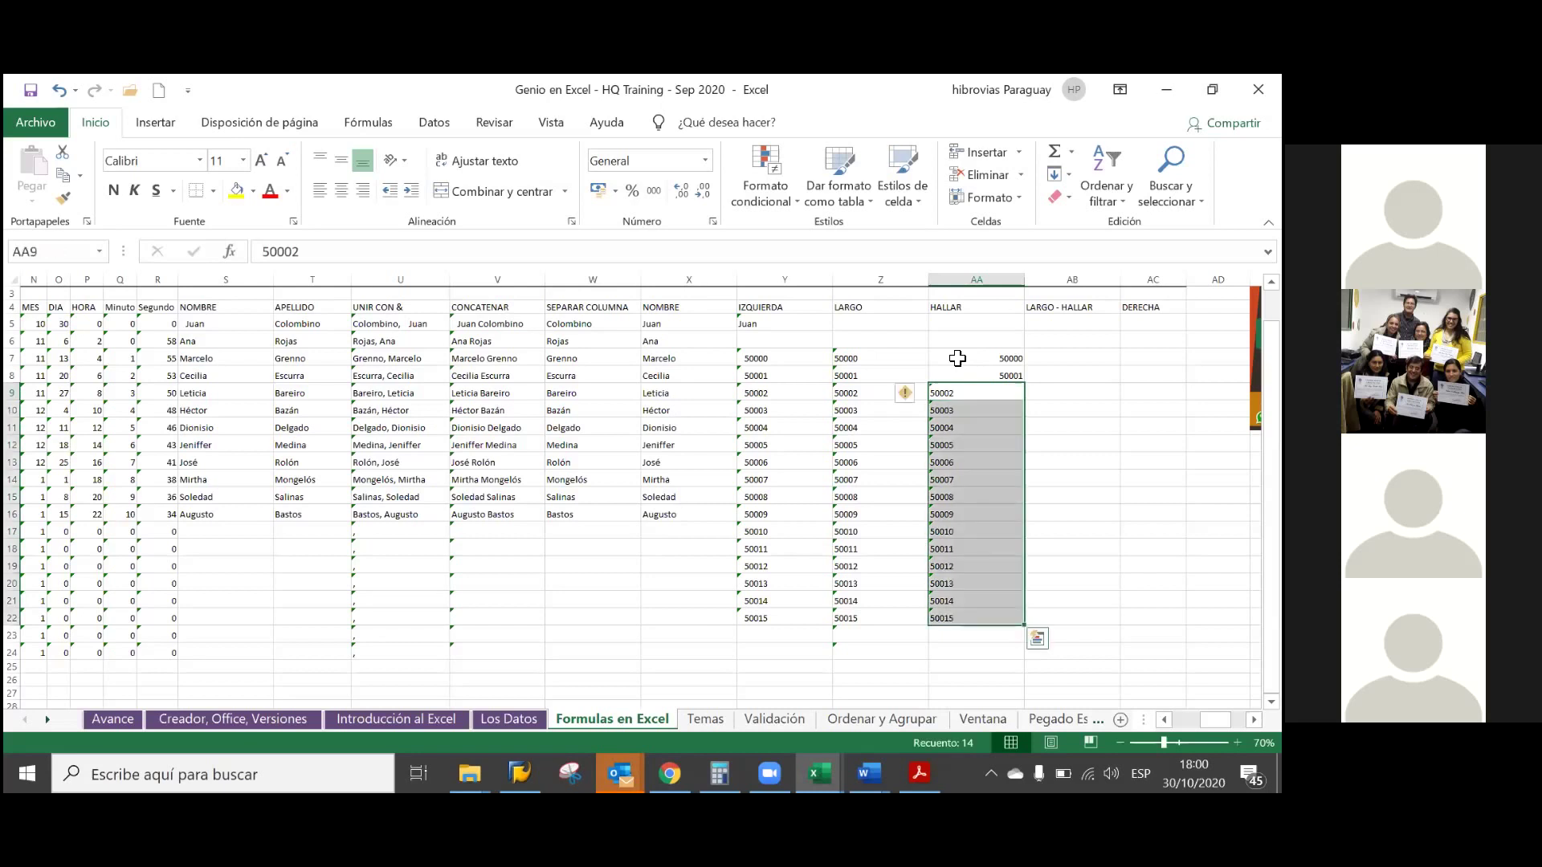
key("ctrl+l")
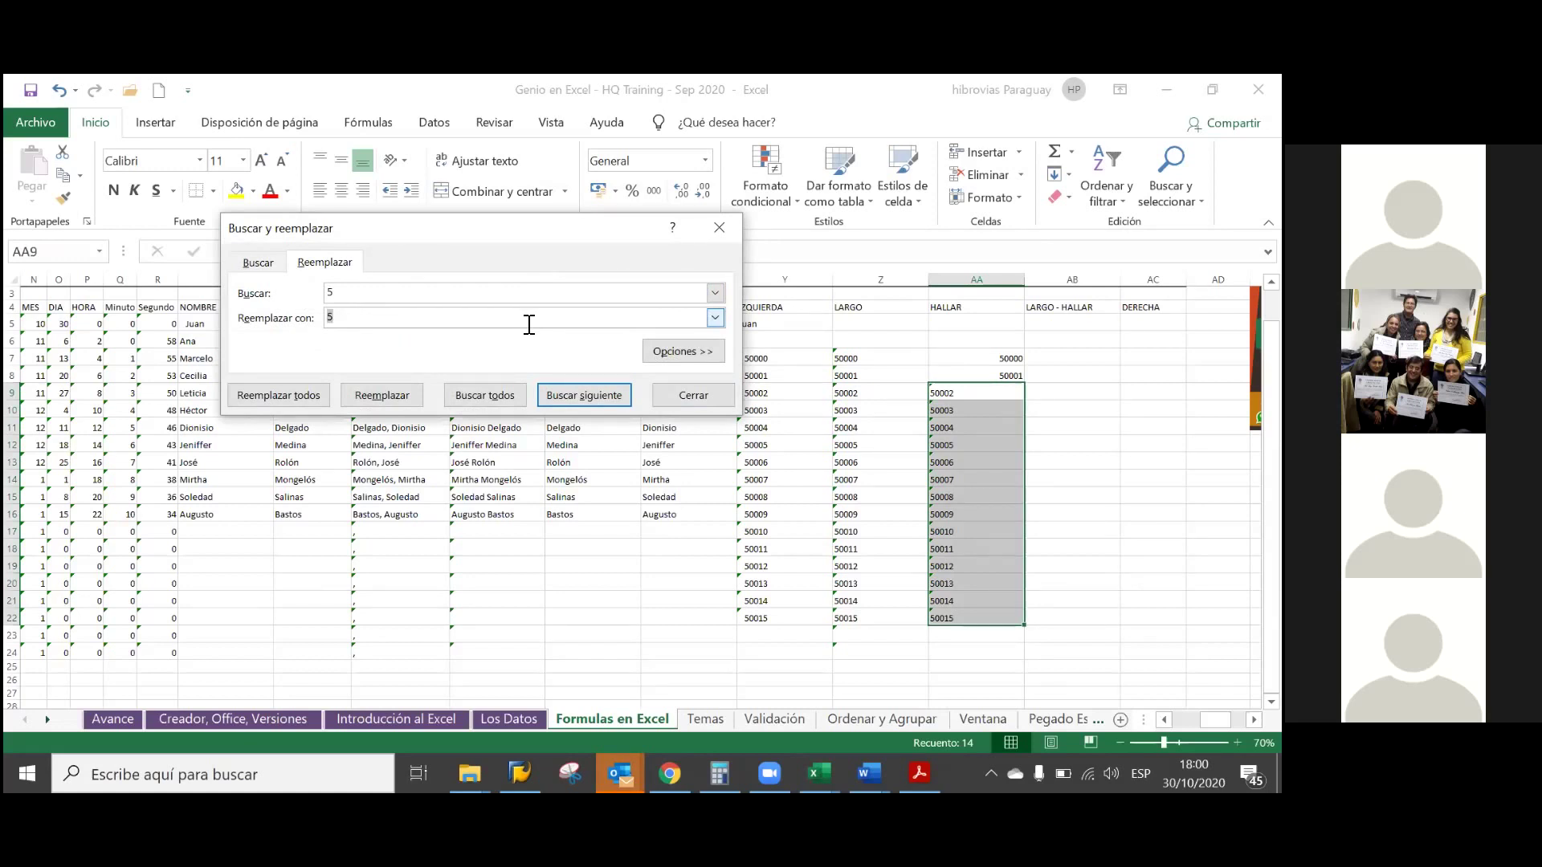
- Replace all 0 with 0 in the selection, accept the 37 replacements, and close the dialog
left_click(482, 299)
key("BackSpace")
type("0")
key("Tab")
type("0")
left_click(295, 405)
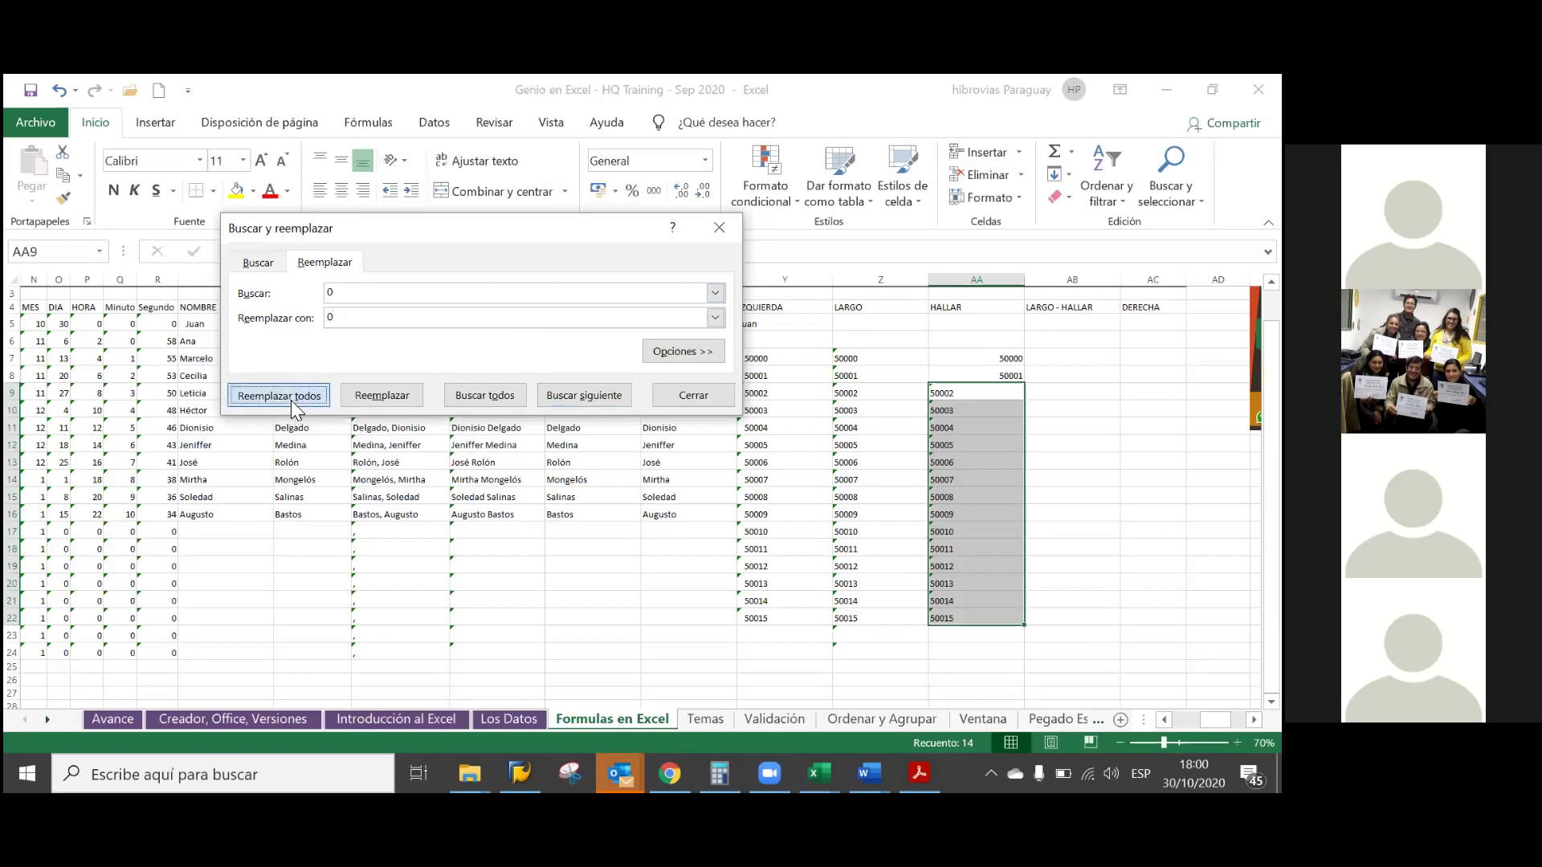
left_click(294, 400)
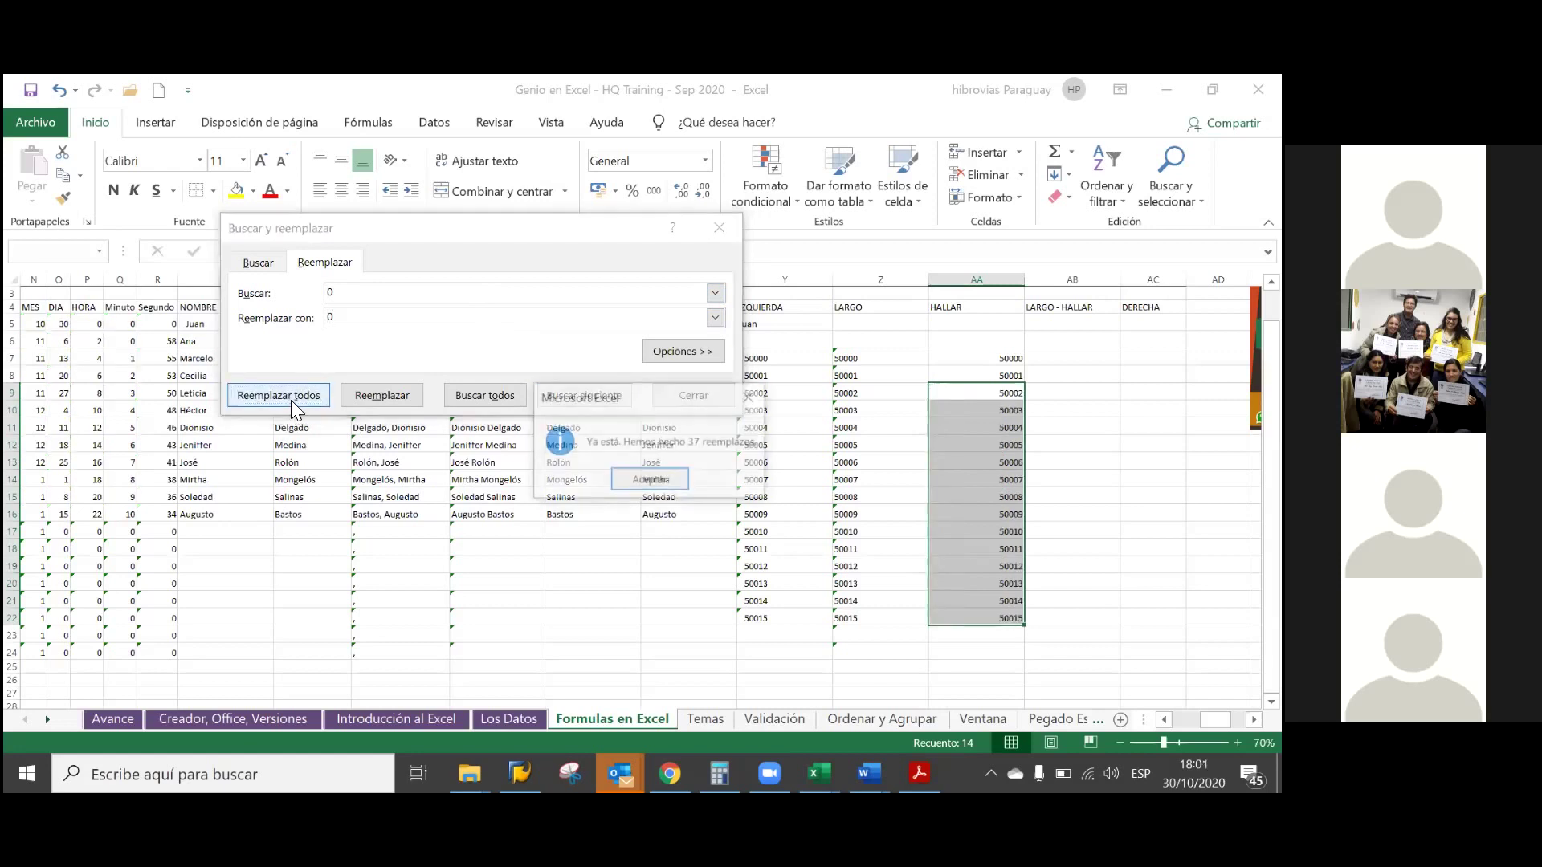
left_click(634, 481)
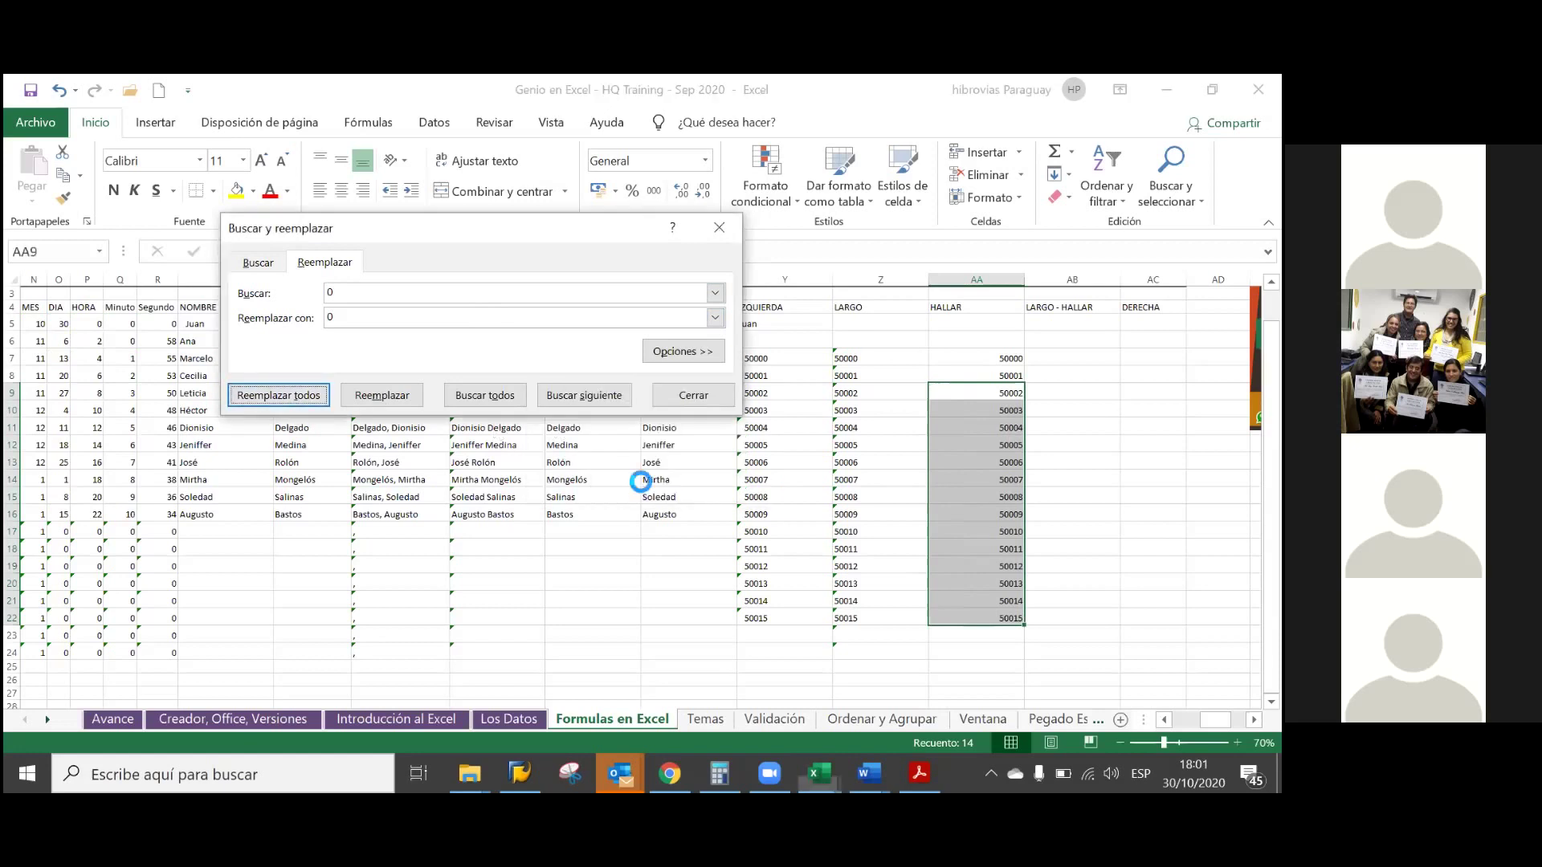
left_click(720, 231)
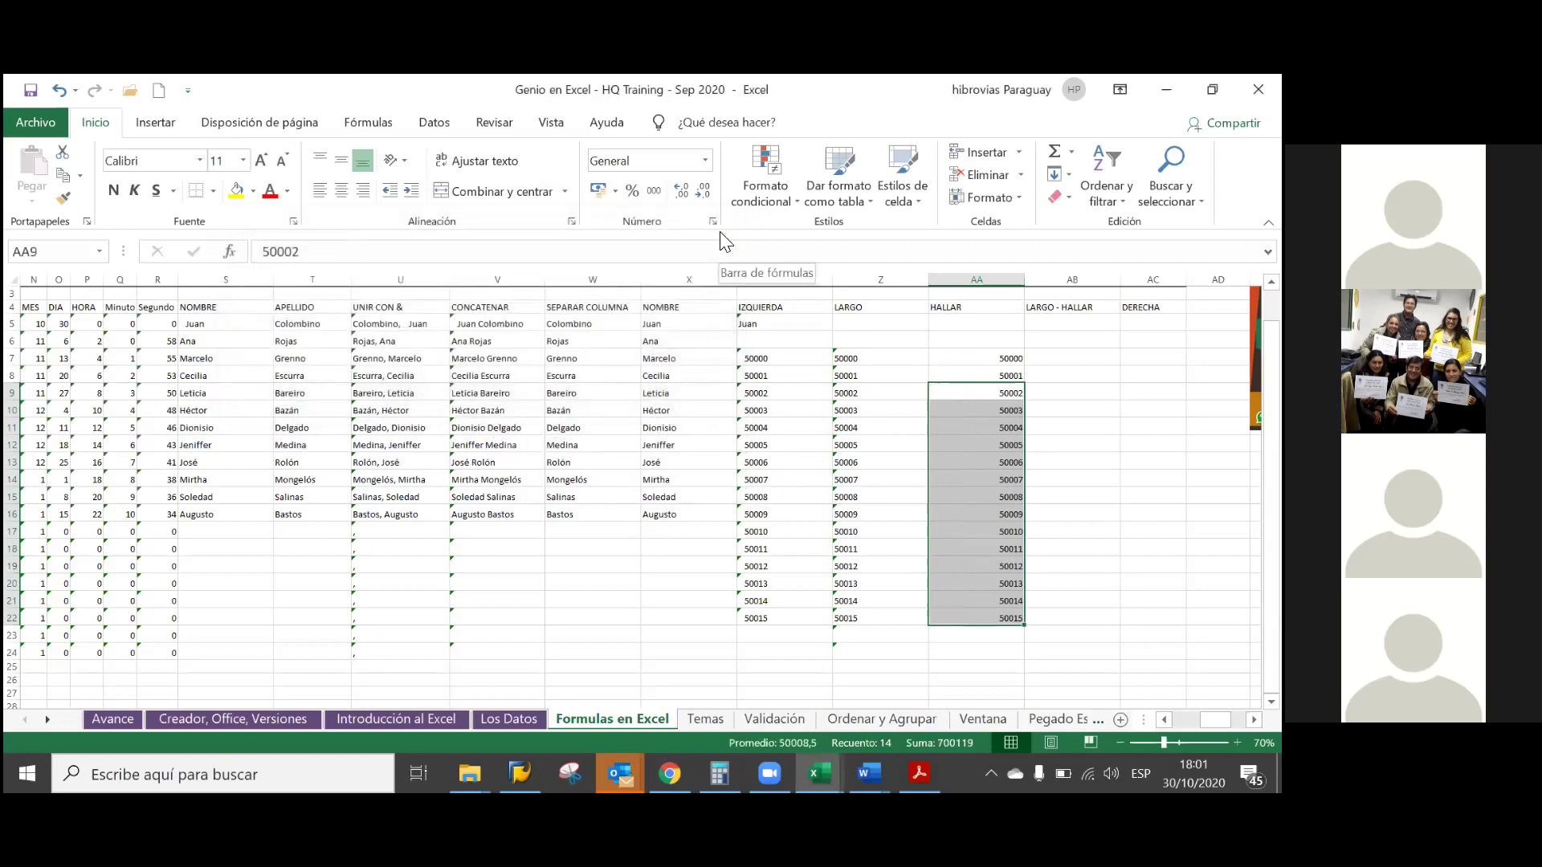
- Deselect the range by picking cell AA7, then save the workbook
left_click(965, 353)
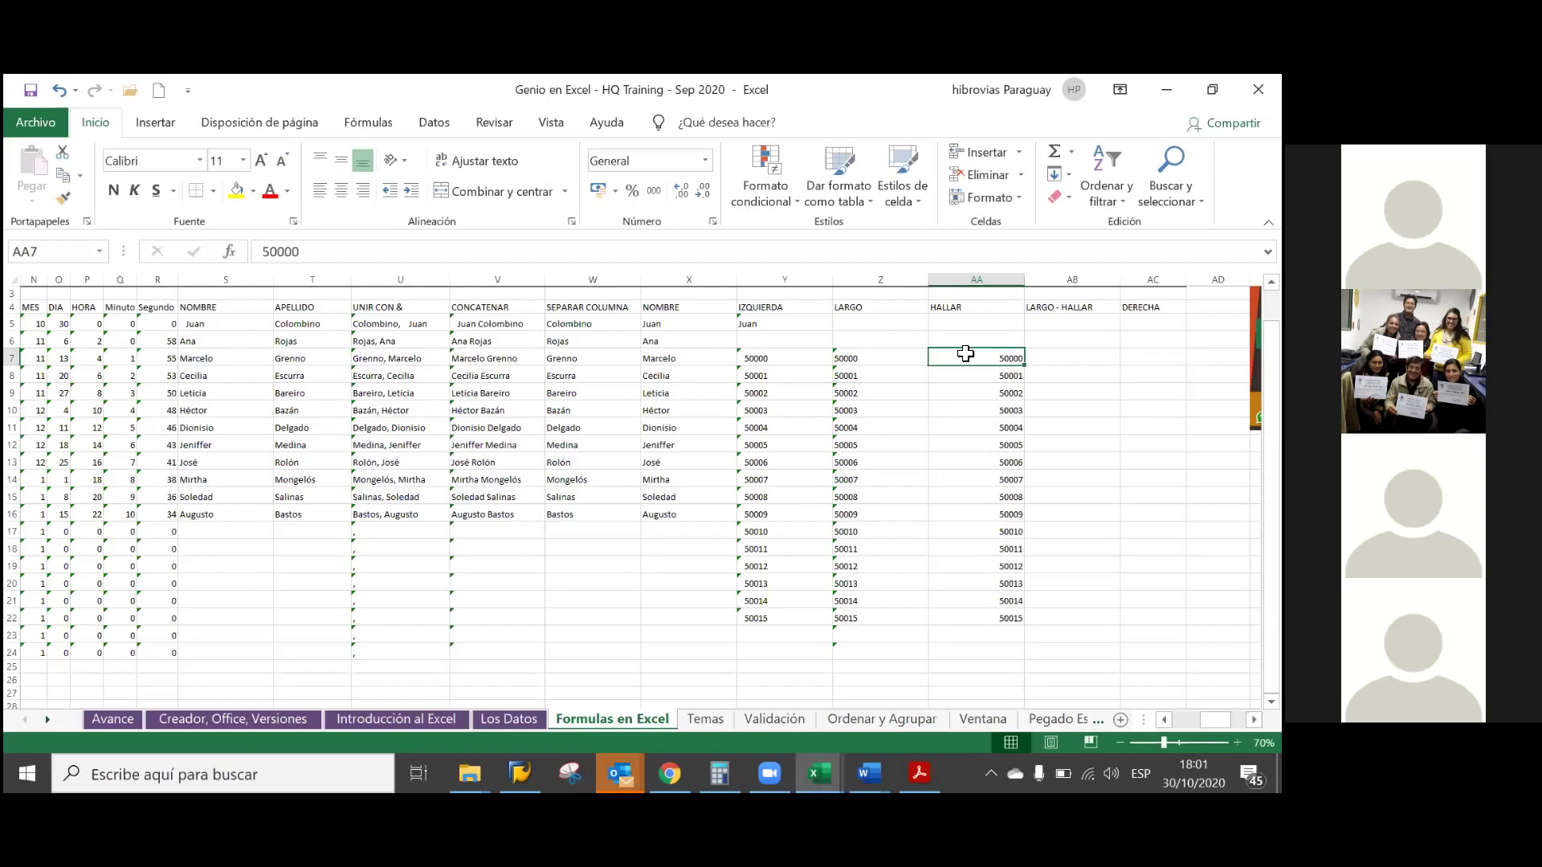
key("ctrl+g")
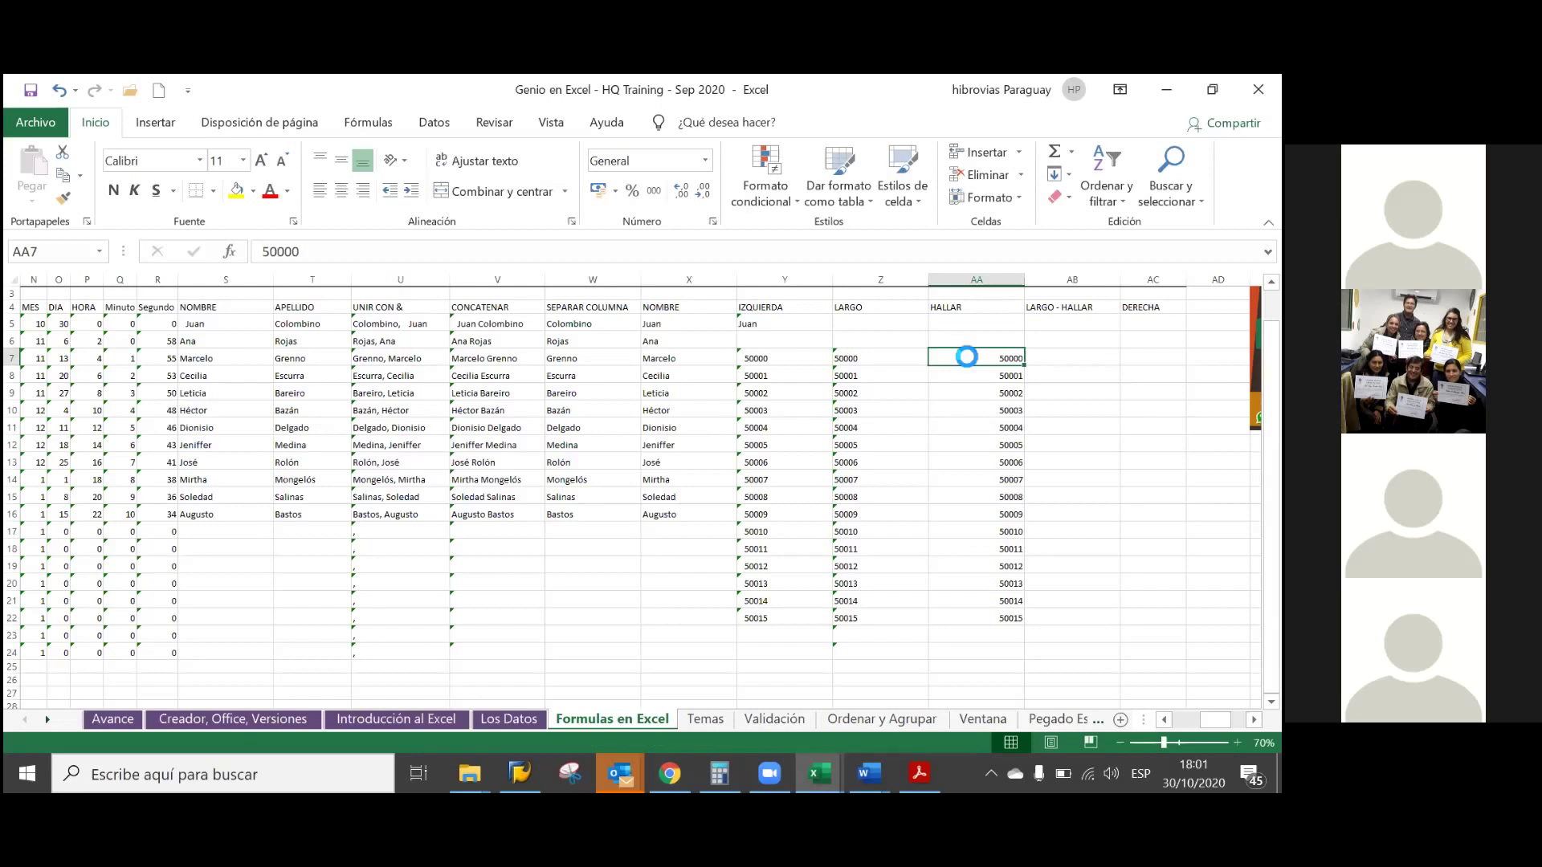